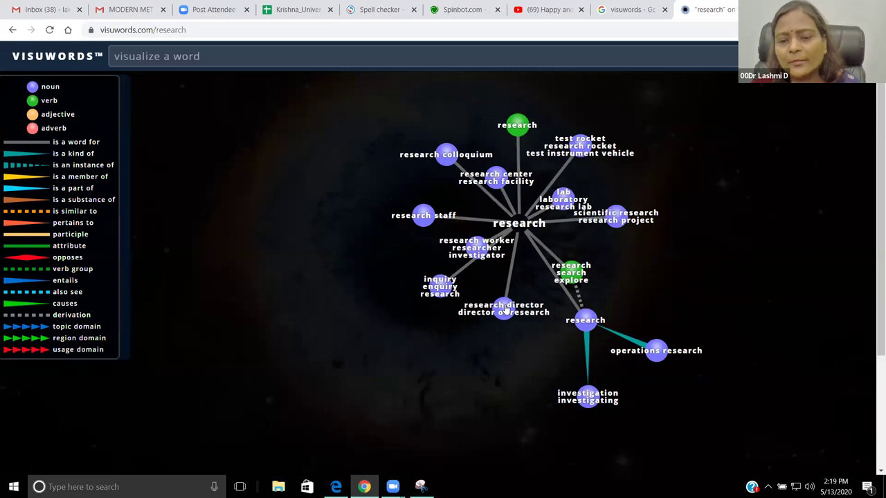
# Step: Close the Visuwords research page and switch to the primary Gmail account's inbox
pyautogui.moveTo(474, 256)
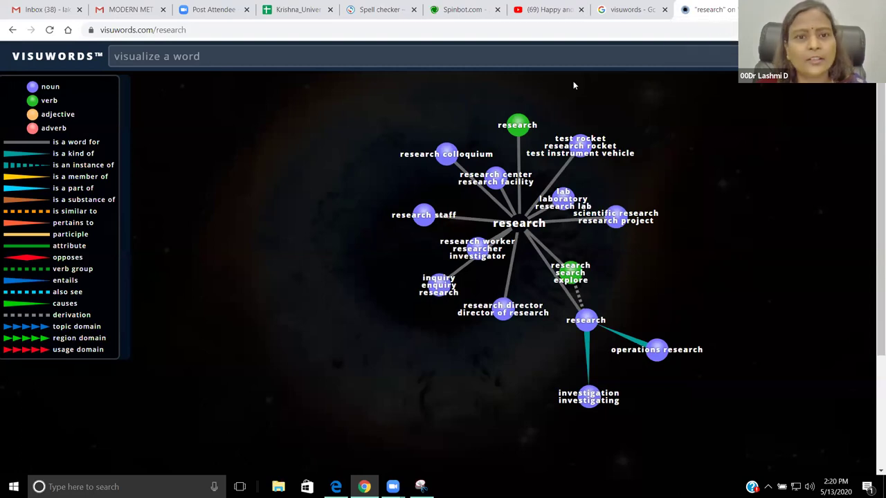
pyautogui.hotkey('ctrl', 'w')
pyautogui.moveTo(162, 67); pyautogui.dragTo(80, 63)
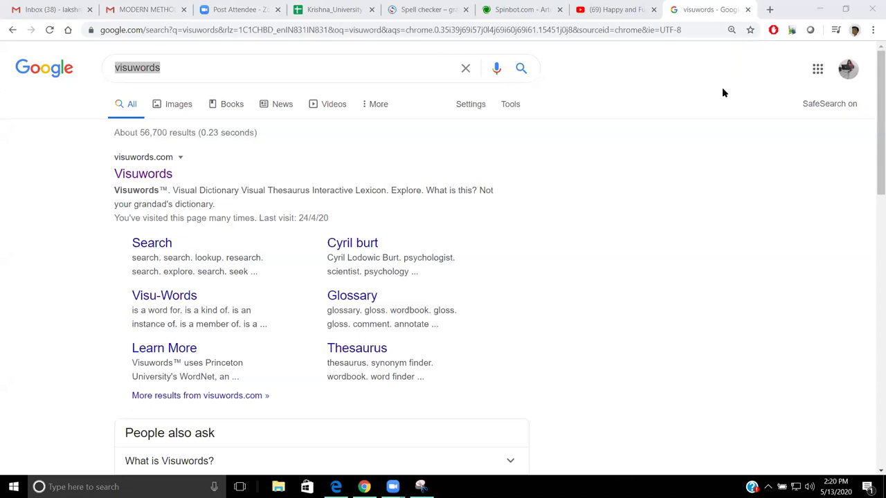
pyautogui.click(149, 14)
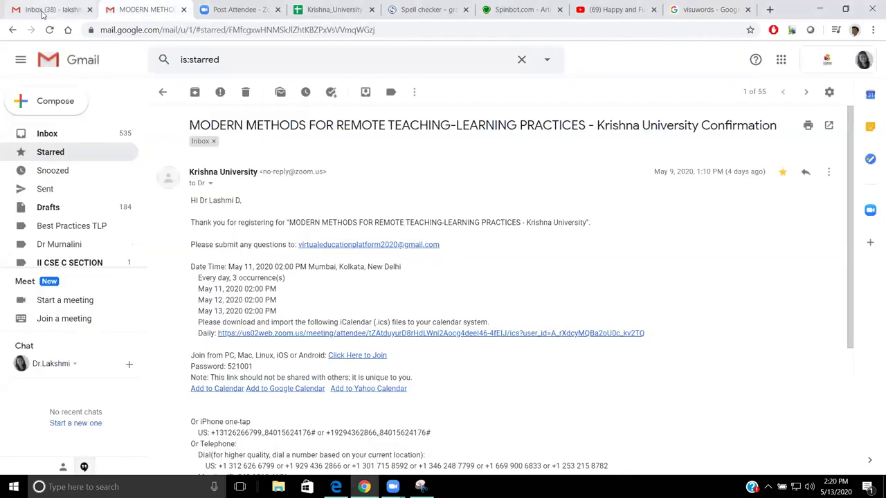
pyautogui.click(43, 14)
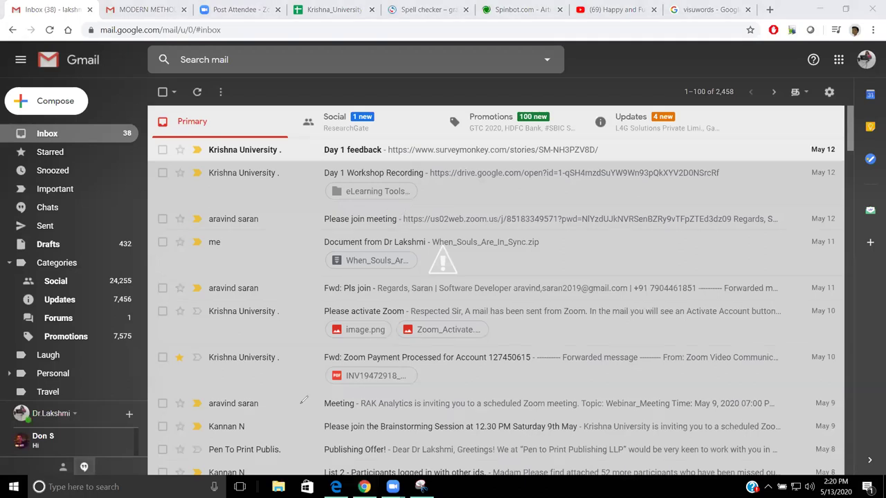
# Step: Annotate the screen over the inbox with a text note reading "gamil.com", "edu.in" and "ac.in" on separate lines
pyautogui.click(392, 240)
pyautogui.write('gamil.co')
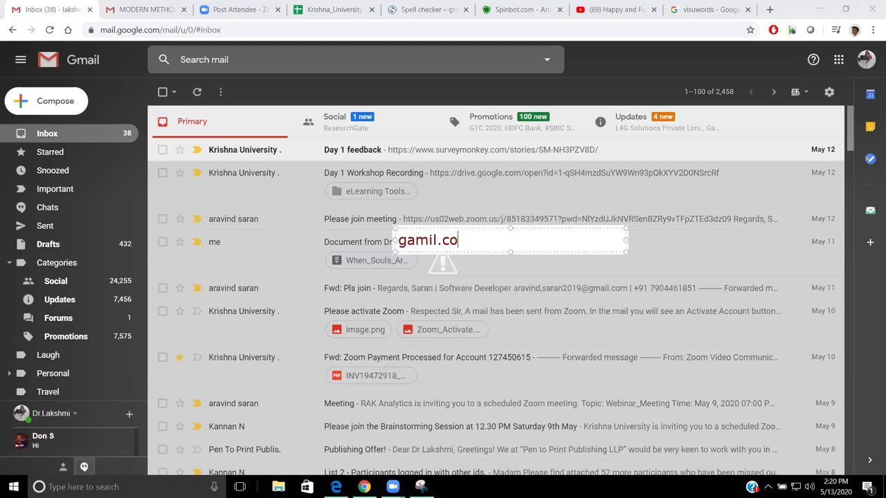
pyautogui.write('m')
pyautogui.press('Return')
pyautogui.write('edu.in')
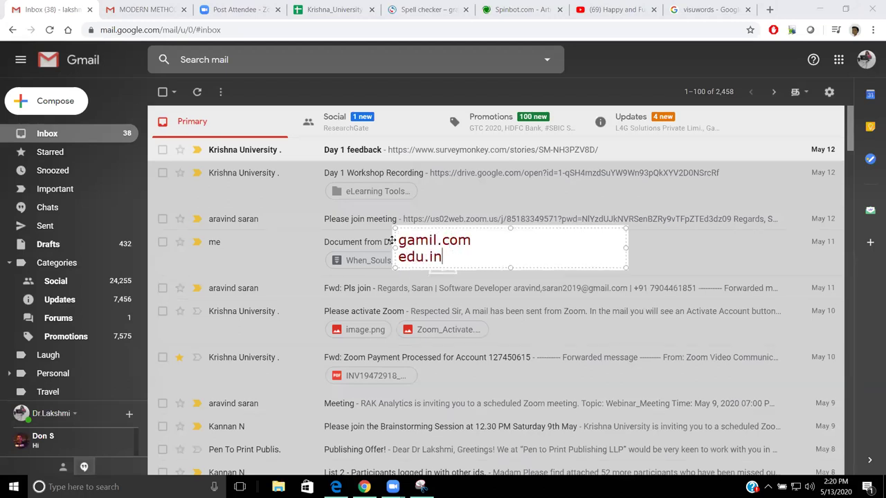
pyautogui.press('Return')
pyautogui.write('ac.in')
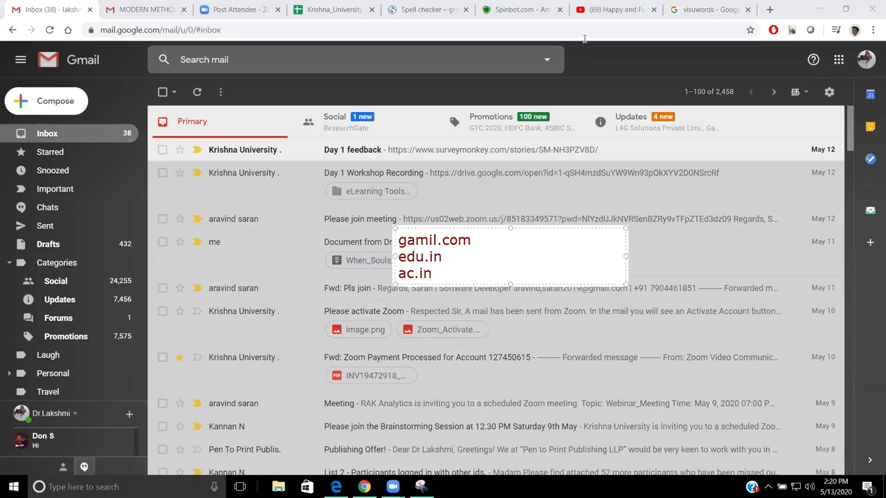
# Step: Open Google Drive from the Google apps list and close the page with the workshop confirmation e-mail
pyautogui.click(840, 62)
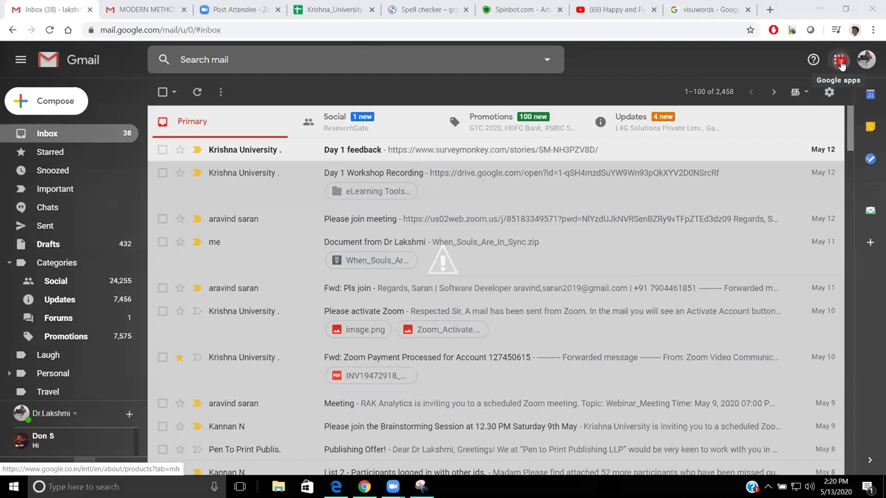
pyautogui.click(839, 62)
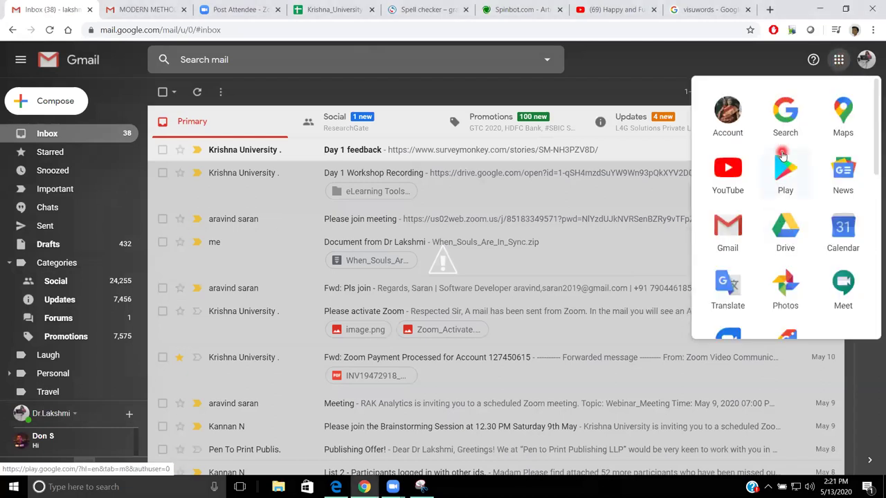
pyautogui.scroll(-3, 786, 166)
pyautogui.scroll(-3, 785, 180)
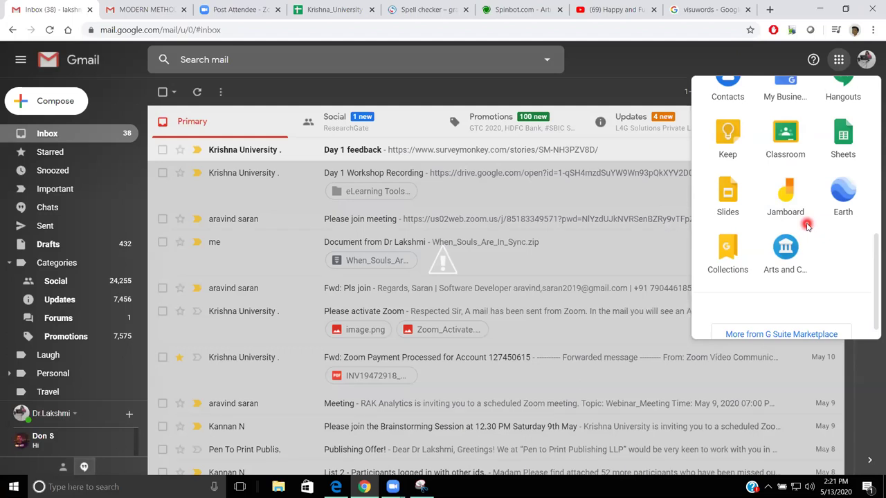
pyautogui.scroll(5, 807, 226)
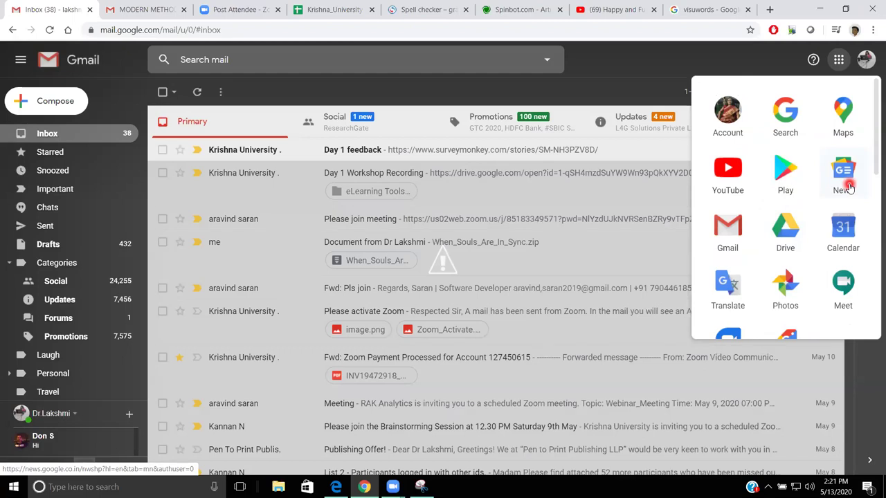
pyautogui.click(784, 235)
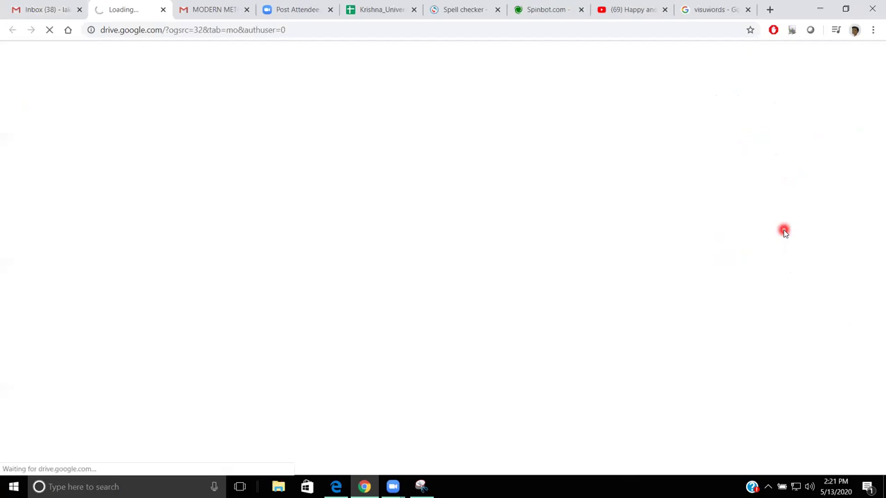
pyautogui.click(225, 18)
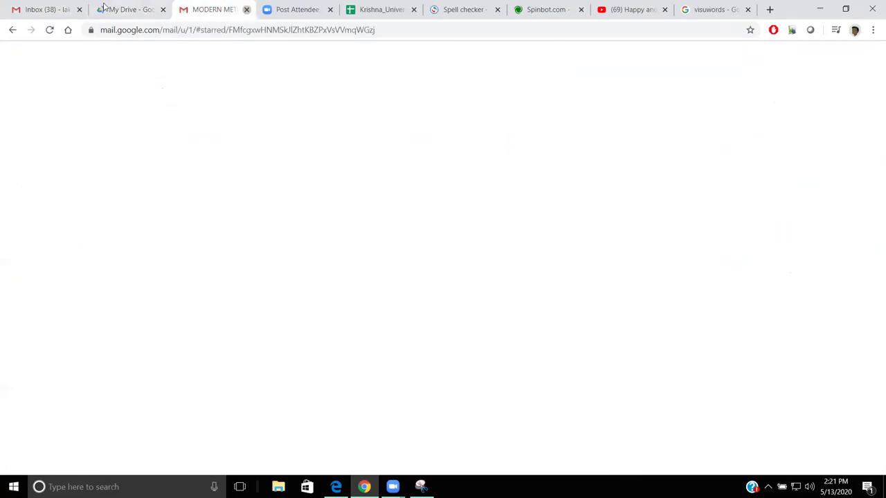
pyautogui.click(104, 9)
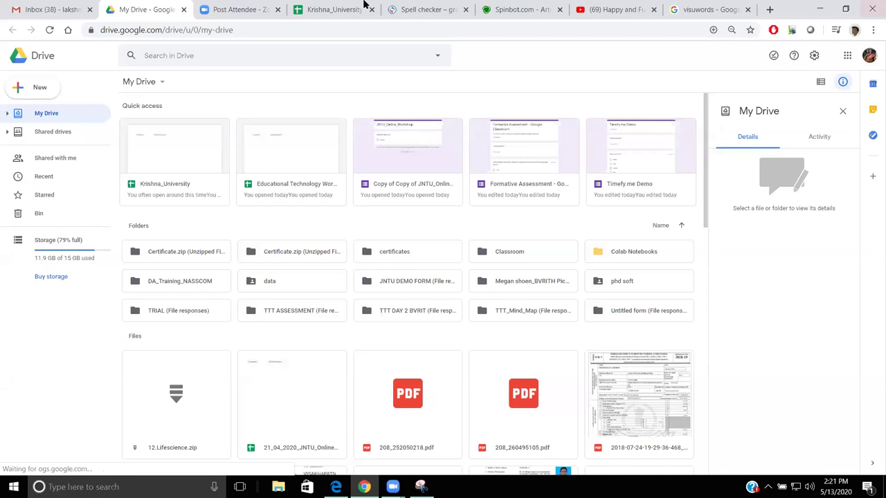
# Step: Examine the options My Drive offers for creating folders, uploading files and making new Google files
pyautogui.click(38, 91)
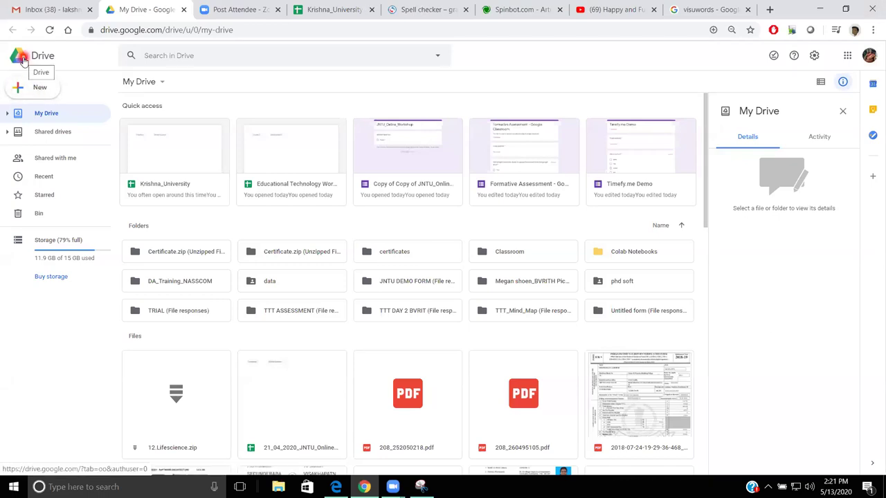
pyautogui.click(27, 89)
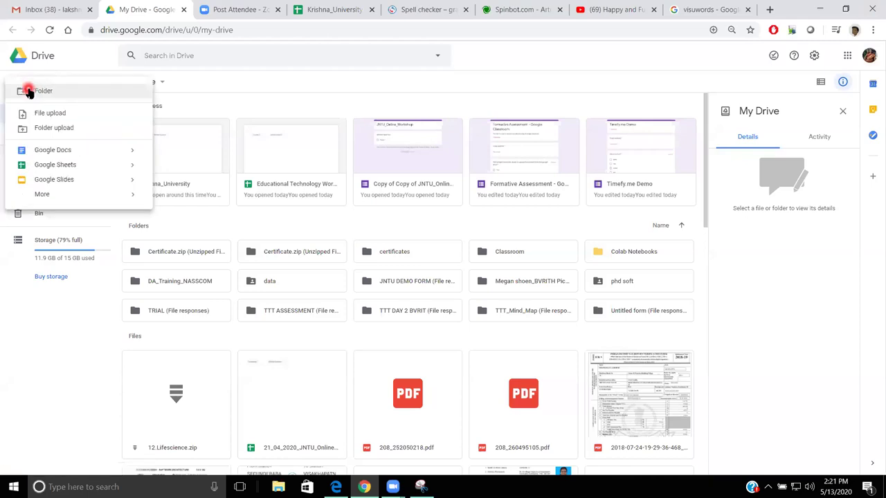
pyautogui.click(53, 114)
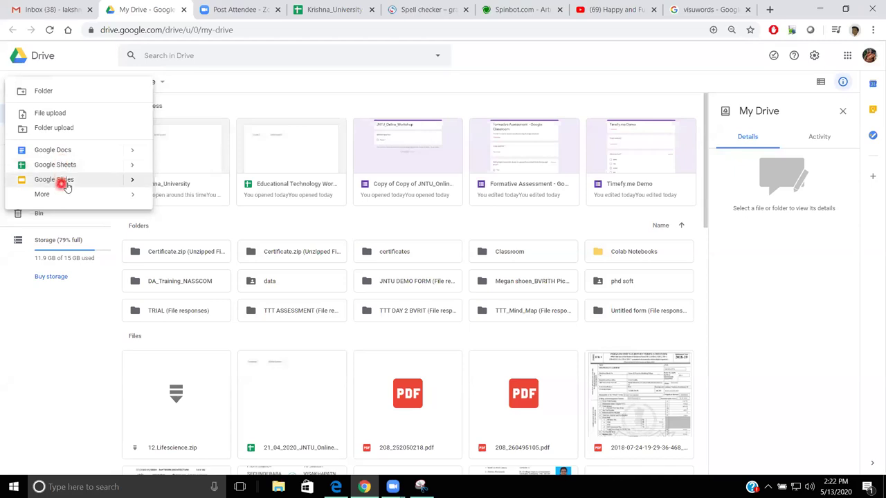
pyautogui.click(67, 185)
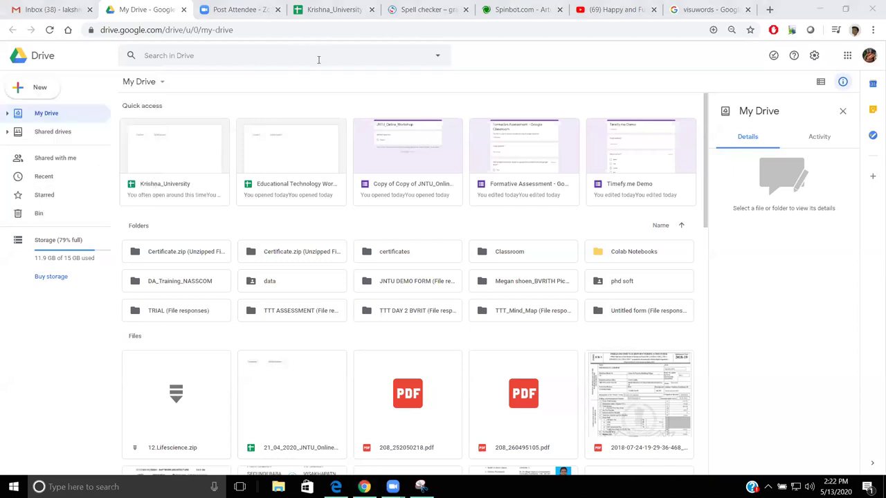
# Step: Switch to the Krishna_University spreadsheet and open its "22. Google Add Ons" sheet
pyautogui.click(308, 6)
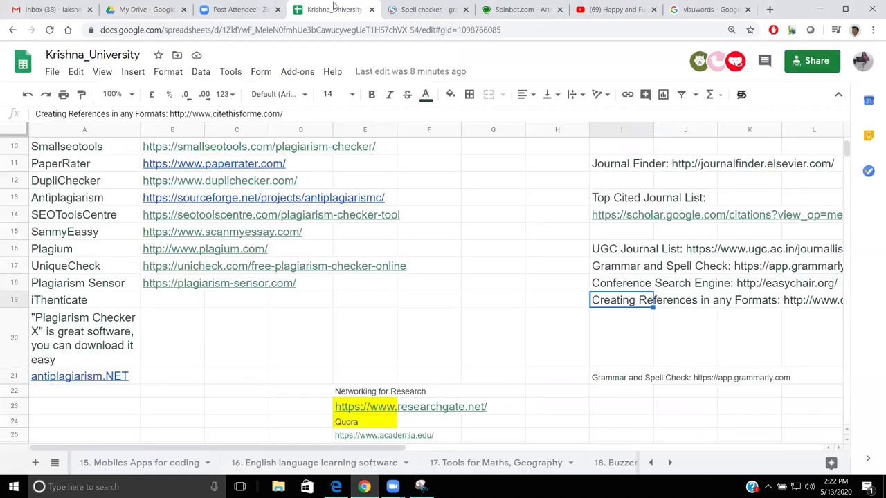
pyautogui.click(669, 462)
pyautogui.click(669, 463)
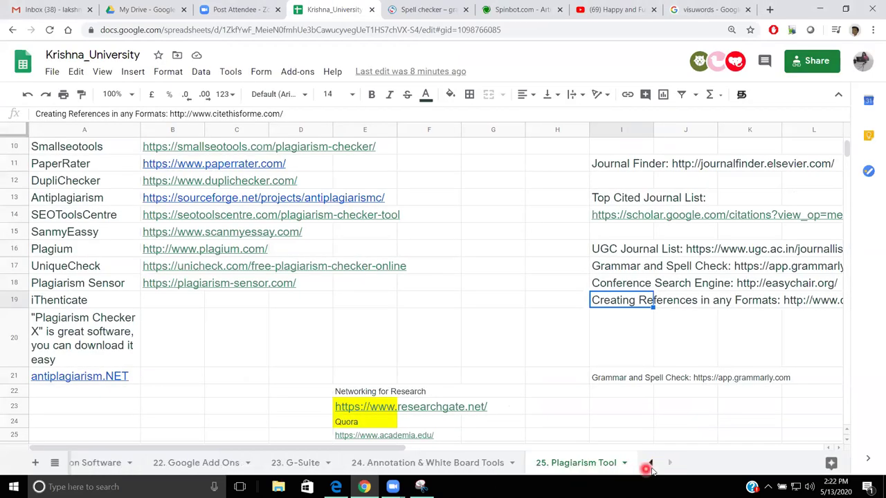
pyautogui.click(200, 462)
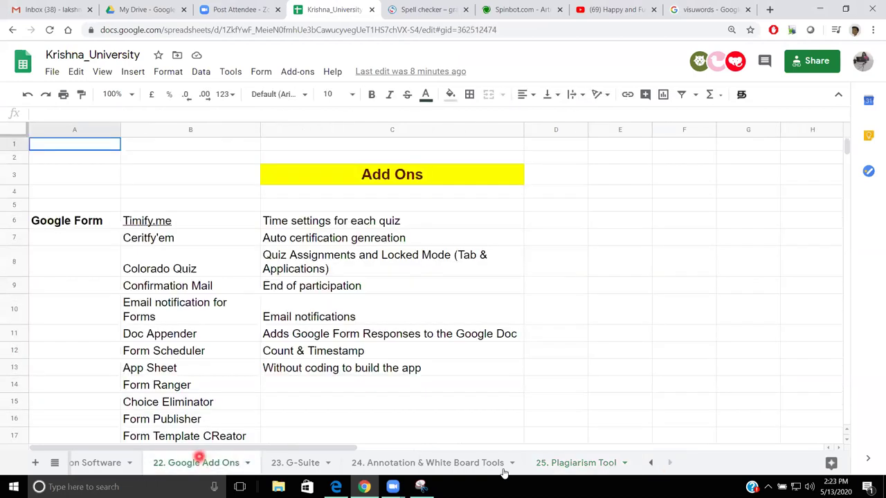
# Step: Review the Google Form add-ons Timify.me, Ceritfy'em and Colorado Quiz together with their purposes
pyautogui.click(81, 221)
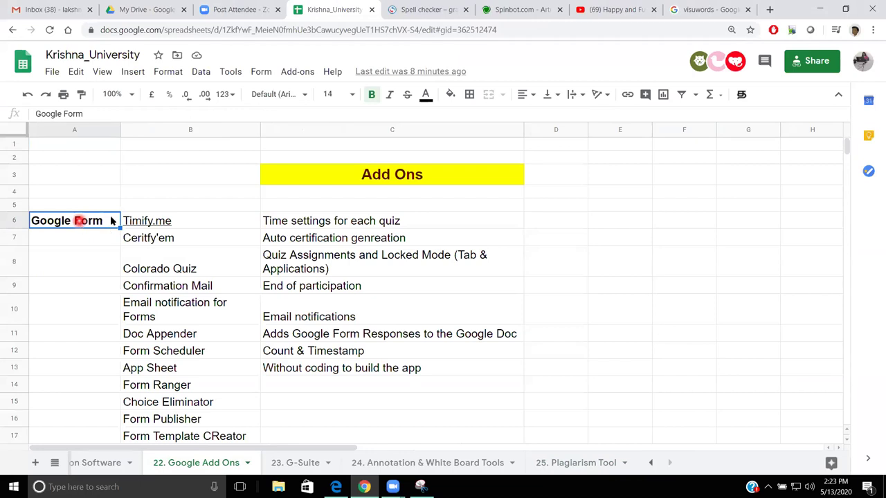
pyautogui.click(149, 222)
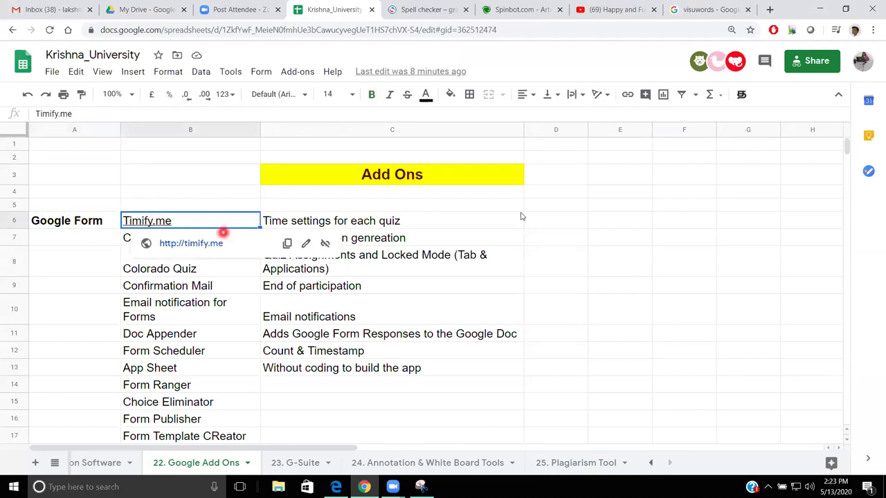
pyautogui.scroll(-1, 523, 212)
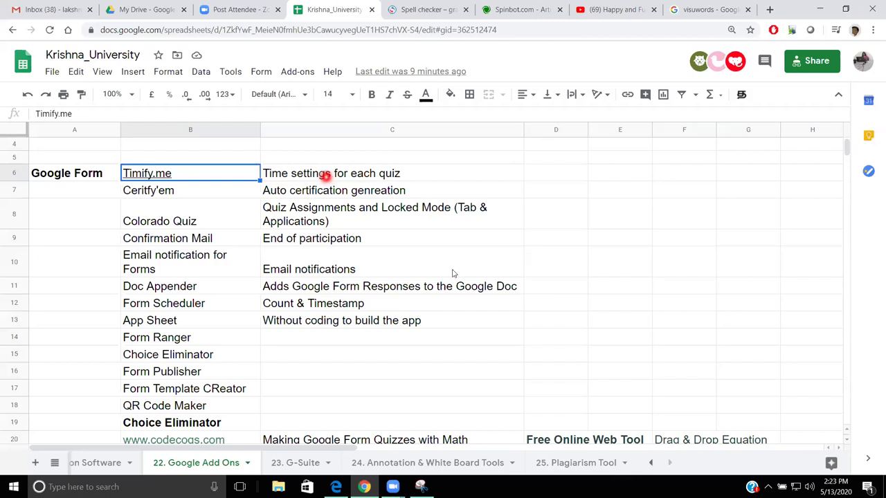
pyautogui.scroll(1, 452, 272)
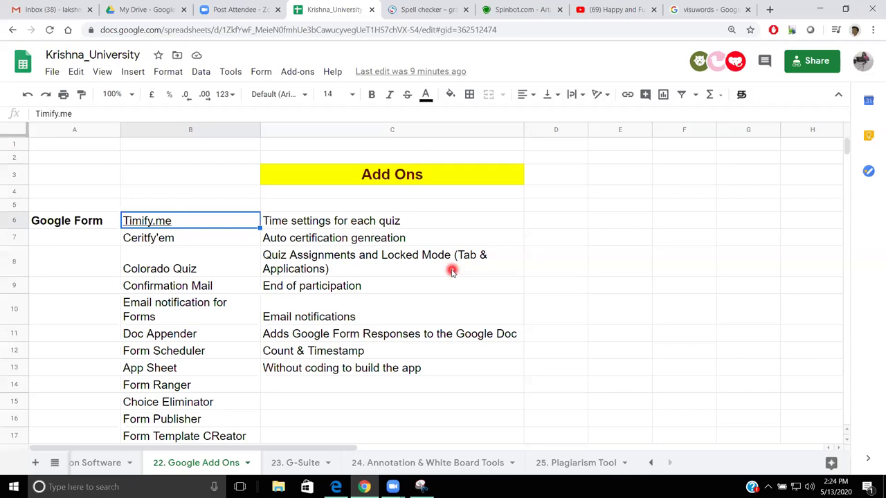
pyautogui.click(147, 240)
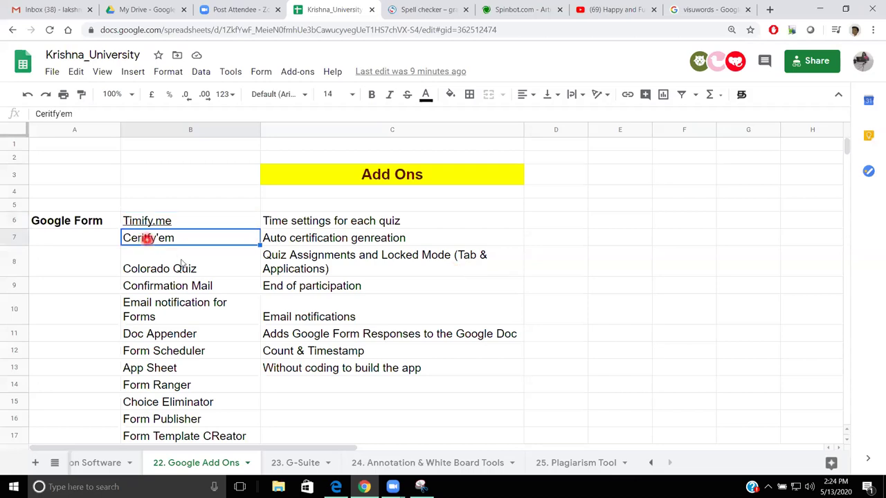
pyautogui.scroll(-1, 173, 252)
pyautogui.click(166, 222)
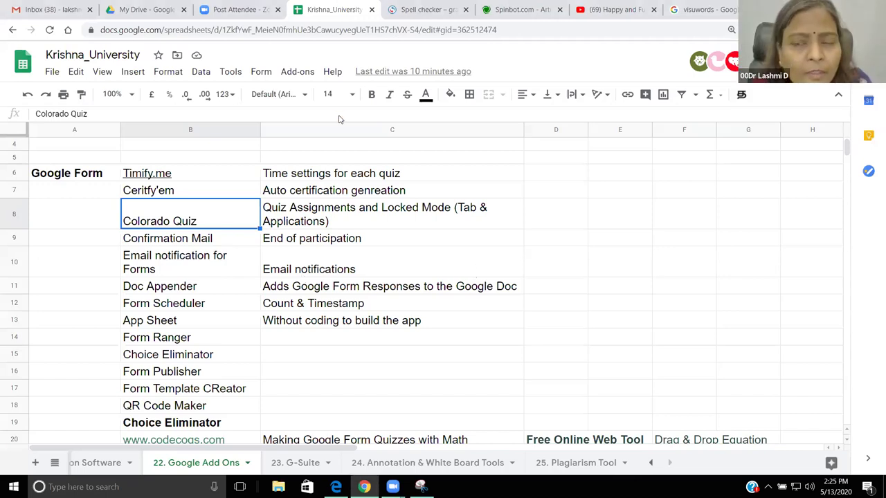
pyautogui.click(775, 111)
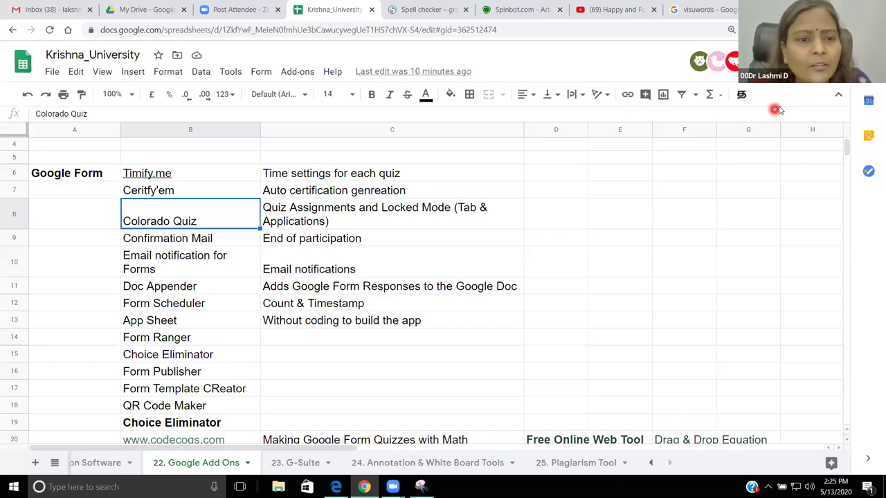
pyautogui.click(353, 211)
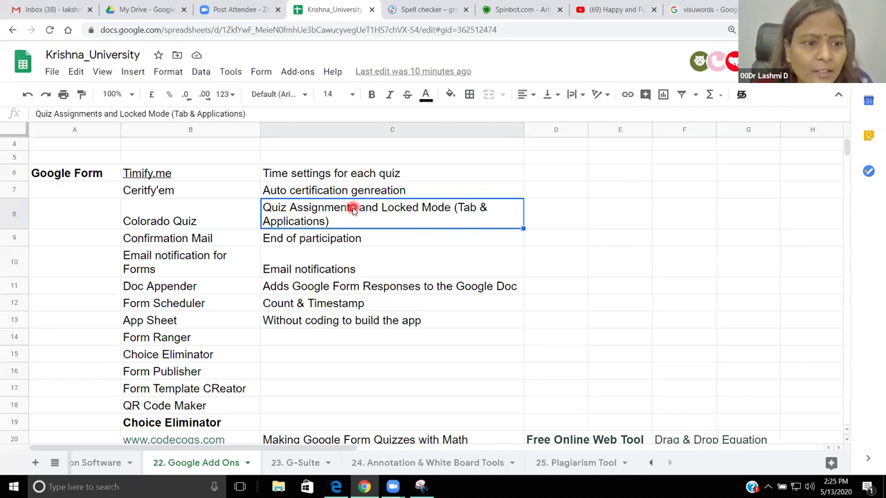
pyautogui.click(196, 238)
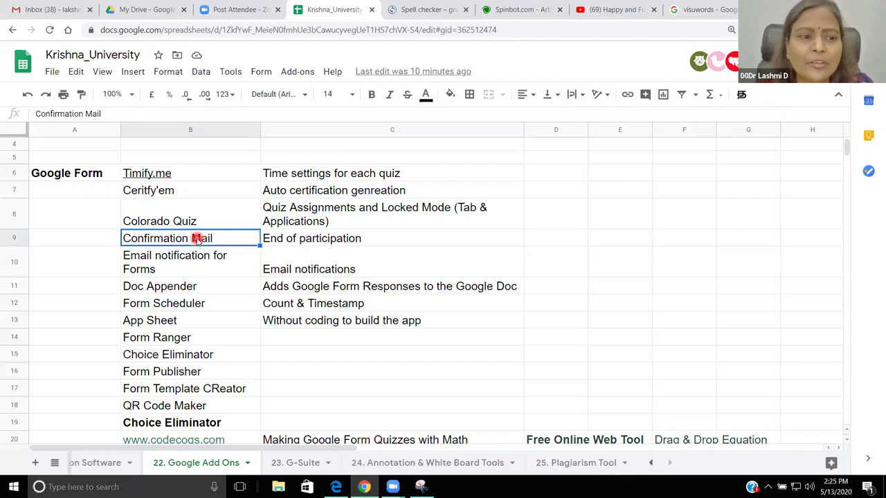
pyautogui.click(186, 264)
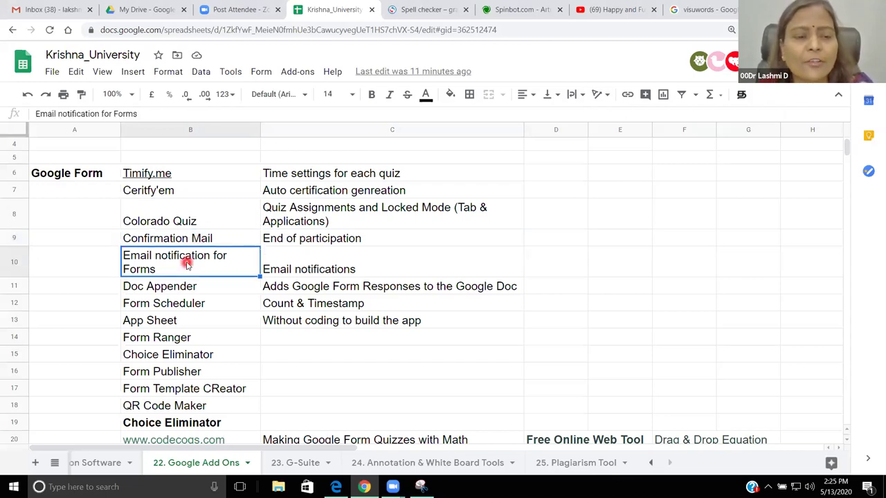
pyautogui.scroll(-1, 277, 249)
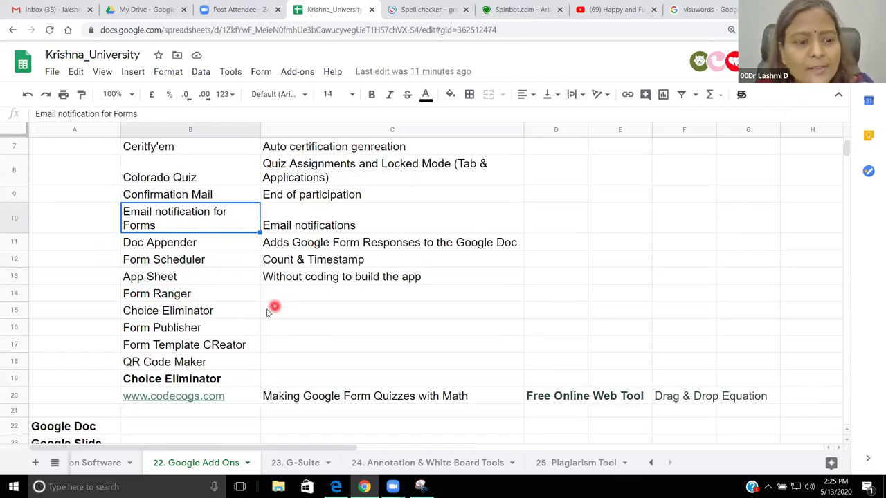
pyautogui.scroll(-1, 269, 312)
pyautogui.click(177, 349)
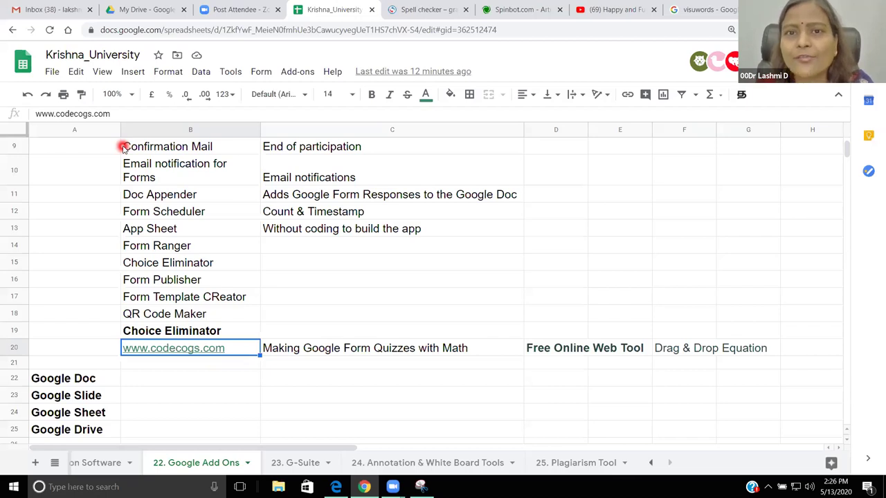
# Step: Close the Spell checker and Spinbot.com pages and return to My Drive
pyautogui.click(466, 9)
pyautogui.click(449, 9)
pyautogui.click(137, 10)
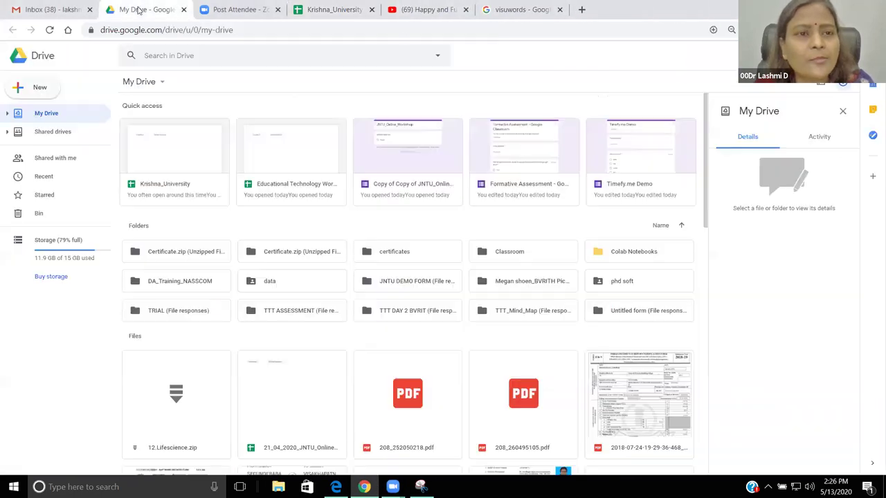
# Step: Create a new Google Colaboratory notebook from My Drive
pyautogui.click(31, 89)
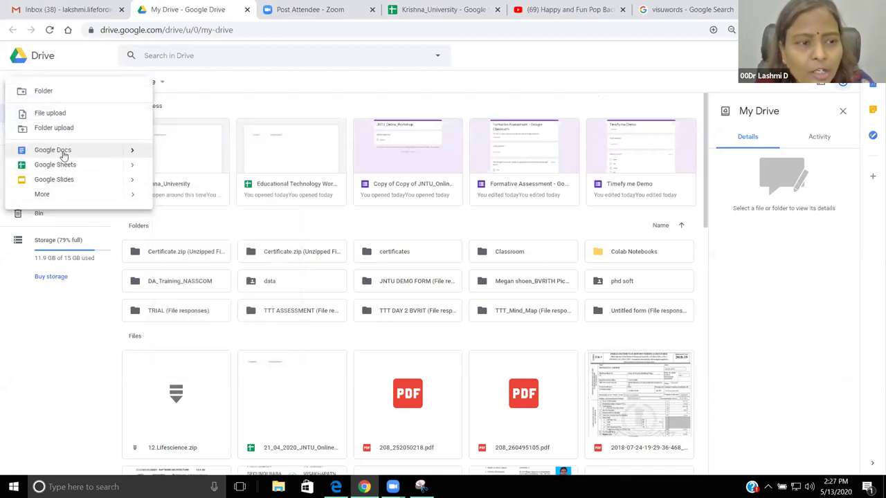
pyautogui.moveTo(61, 195)
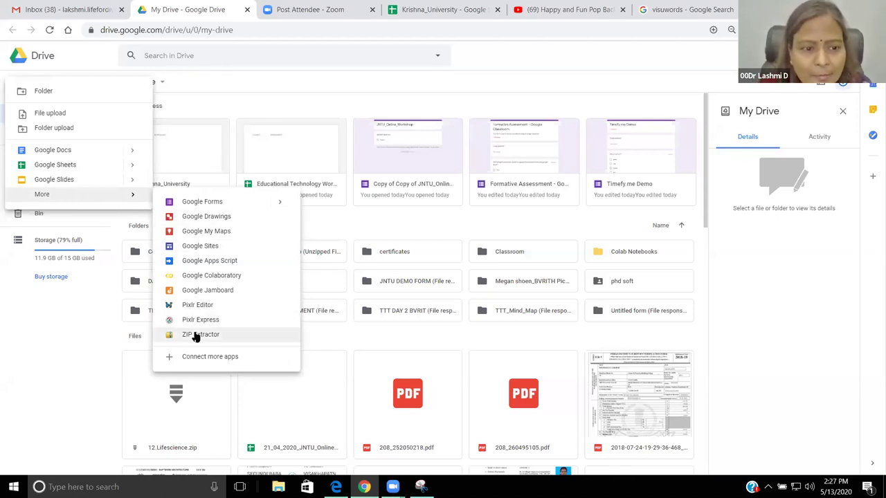
pyautogui.click(212, 276)
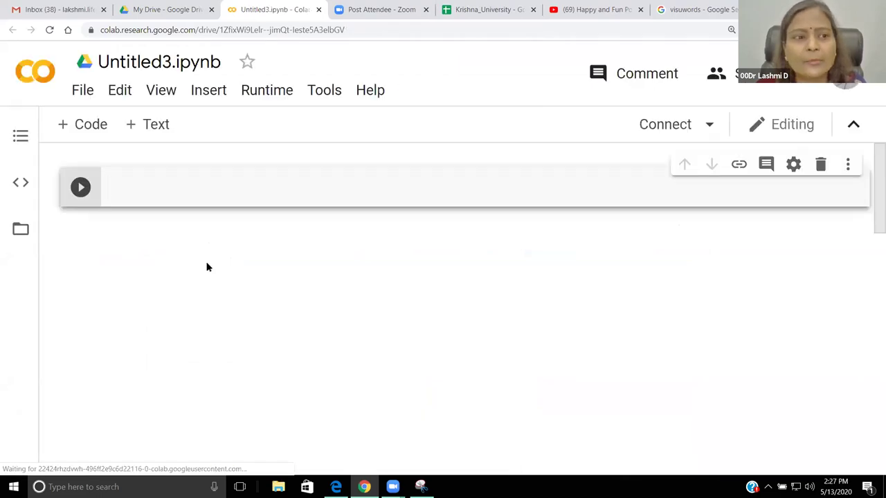
# Step: Enter the expression 2+5 in the notebook's first code cell, run it and highlight the expression
pyautogui.write('2+5')
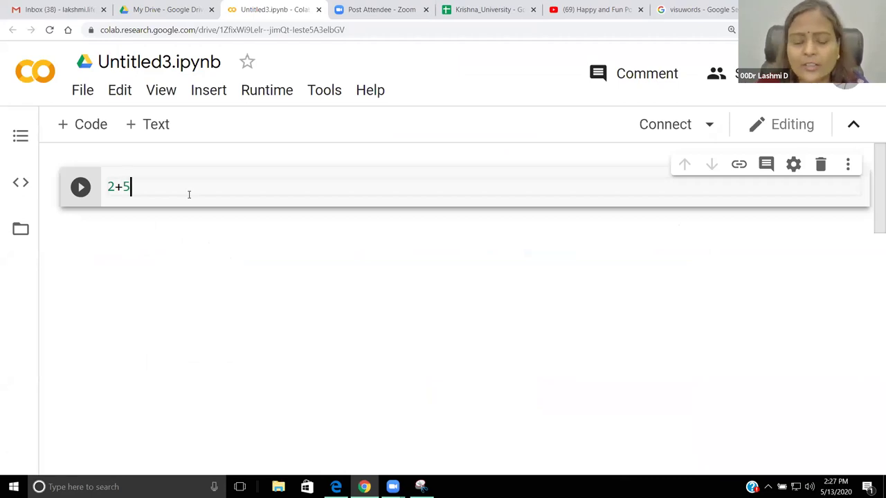
pyautogui.press('Return')
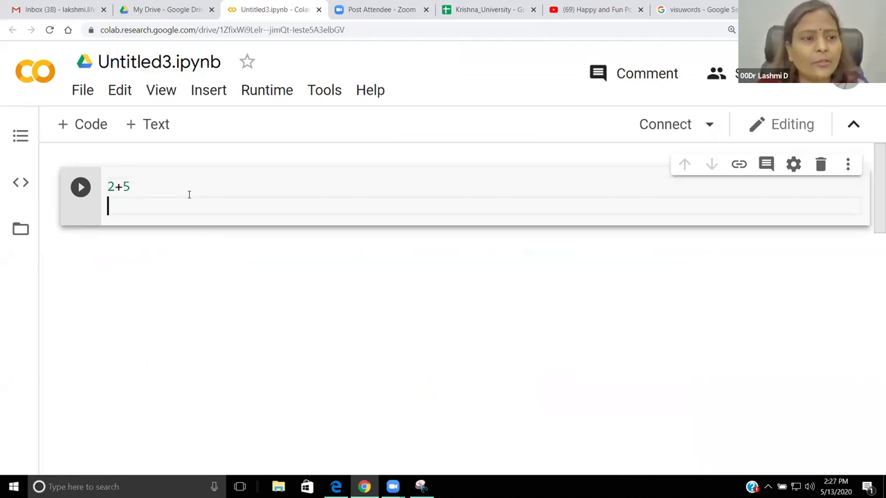
pyautogui.click(81, 188)
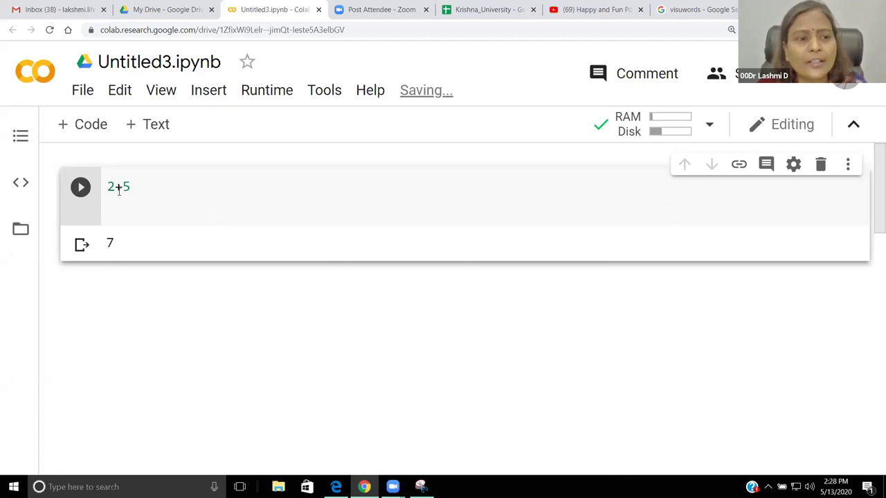
pyautogui.moveTo(108, 188); pyautogui.dragTo(184, 193)
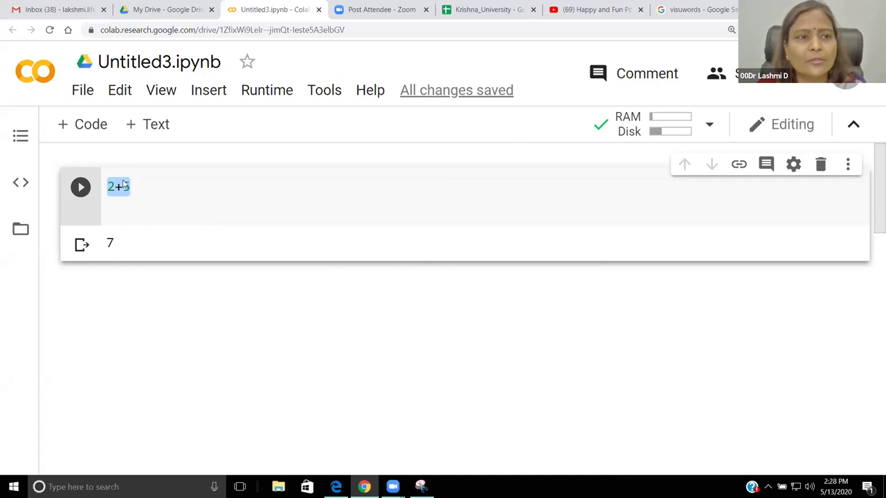
# Step: Copy the notebook's sharing link and close the notebook to return to My Drive
pyautogui.click(133, 63)
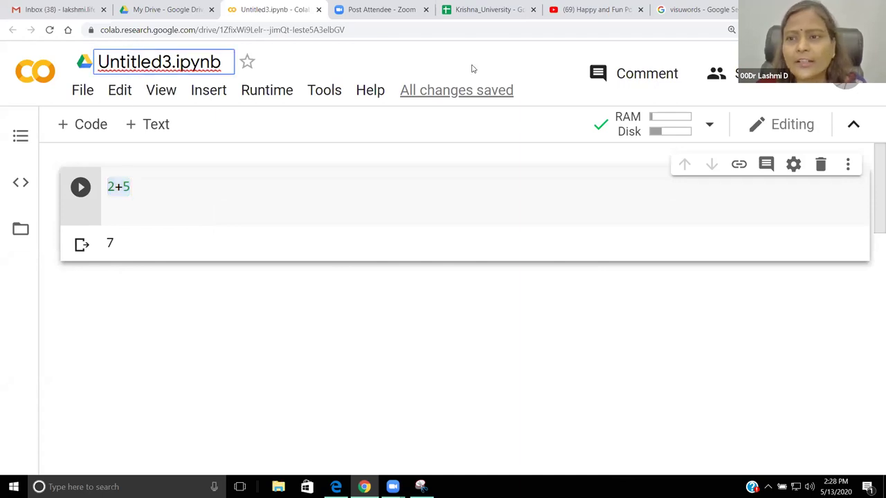
pyautogui.click(727, 73)
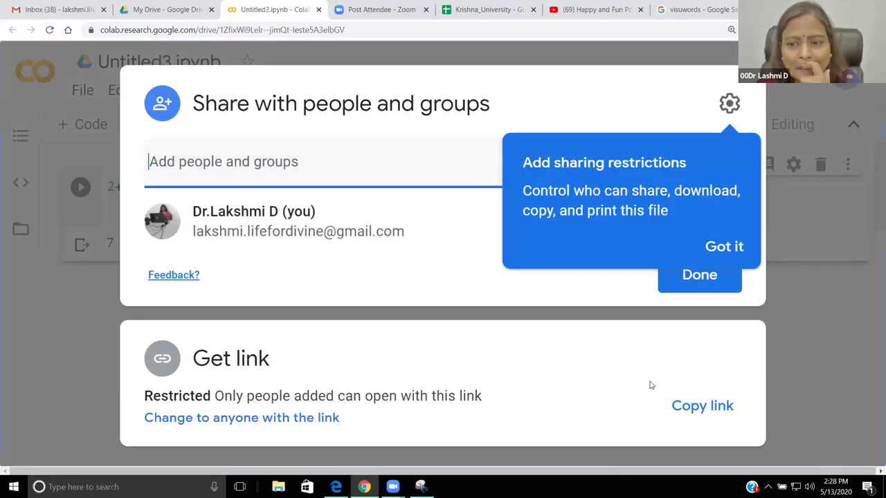
pyautogui.click(692, 408)
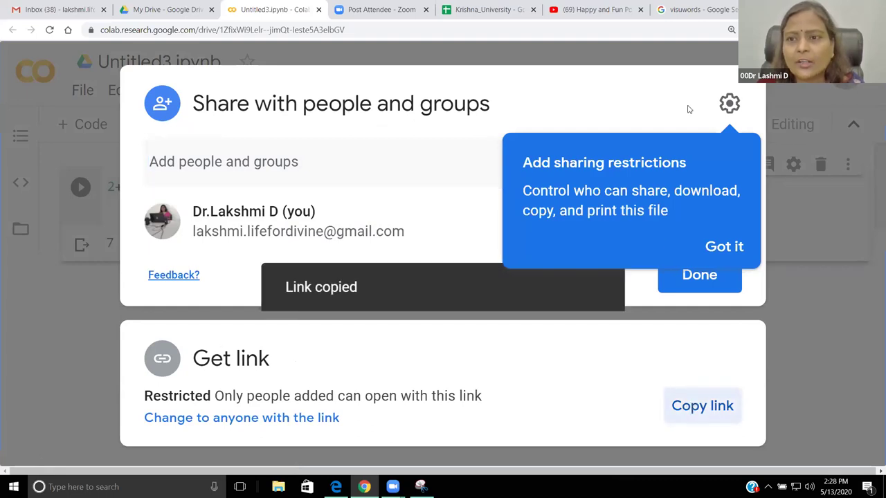
pyautogui.press('Escape')
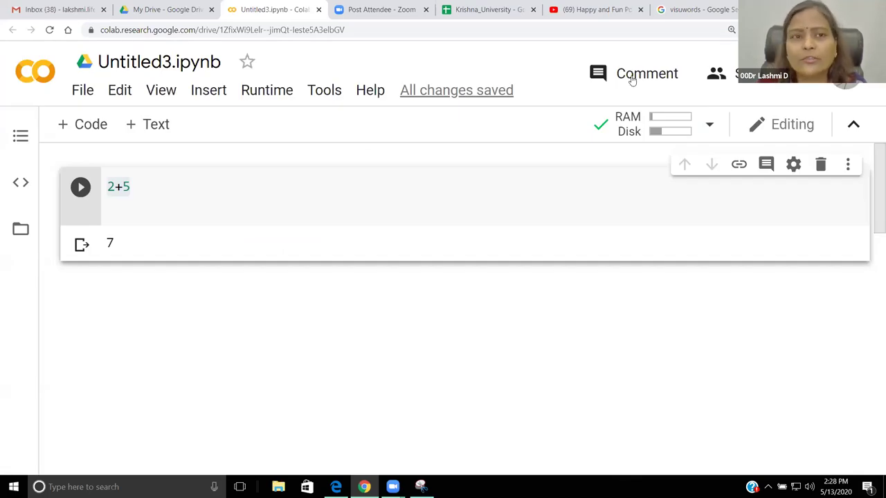
pyautogui.hotkey('ctrl', 'w')
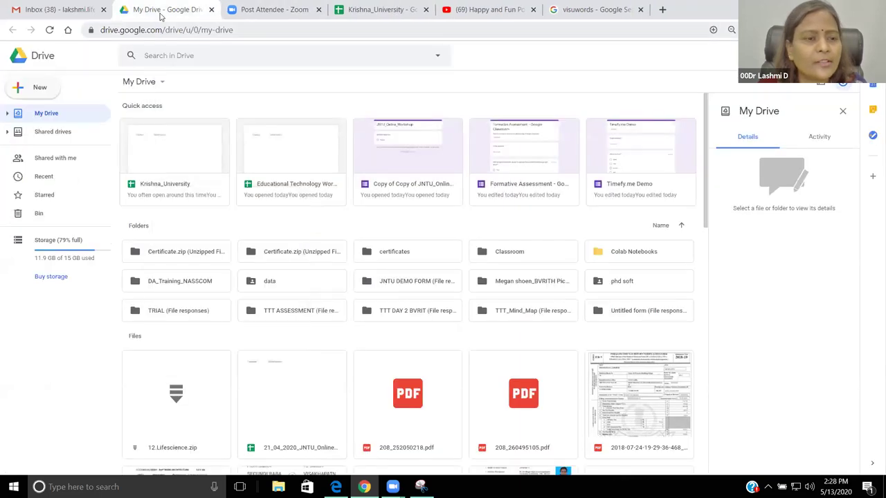
# Step: Create a blank Google Form from My Drive
pyautogui.click(43, 88)
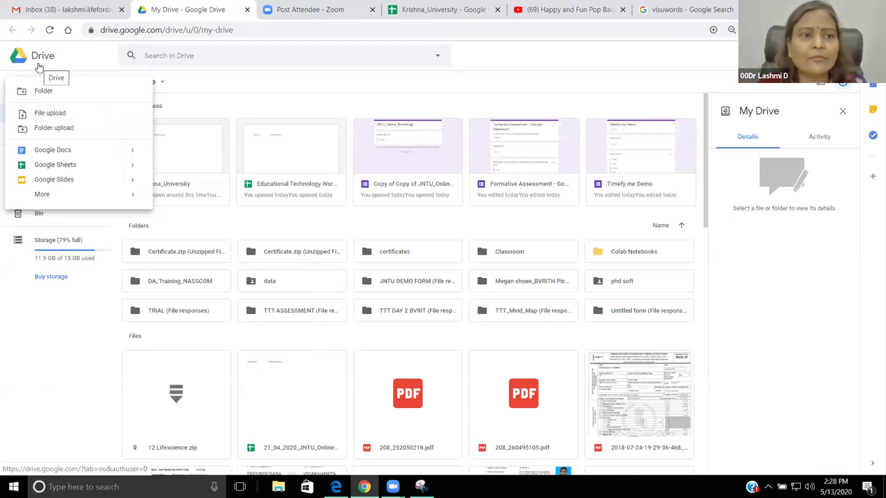
pyautogui.click(306, 85)
pyautogui.click(34, 89)
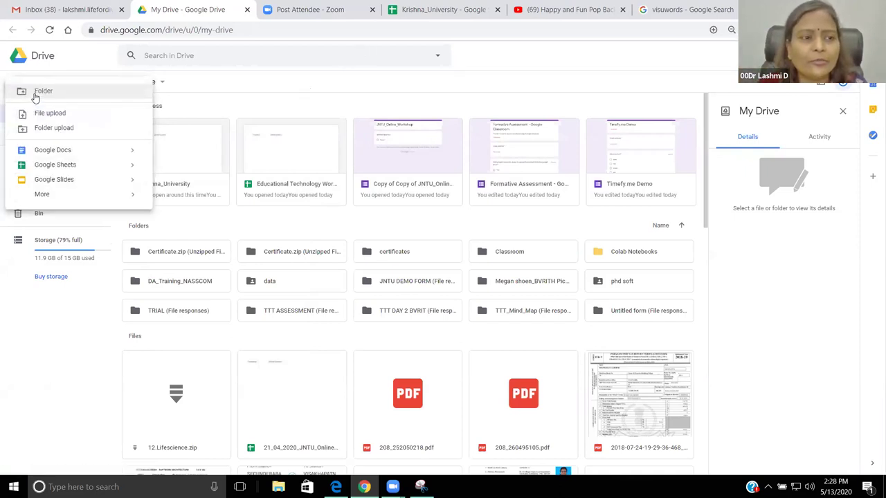
pyautogui.moveTo(54, 195)
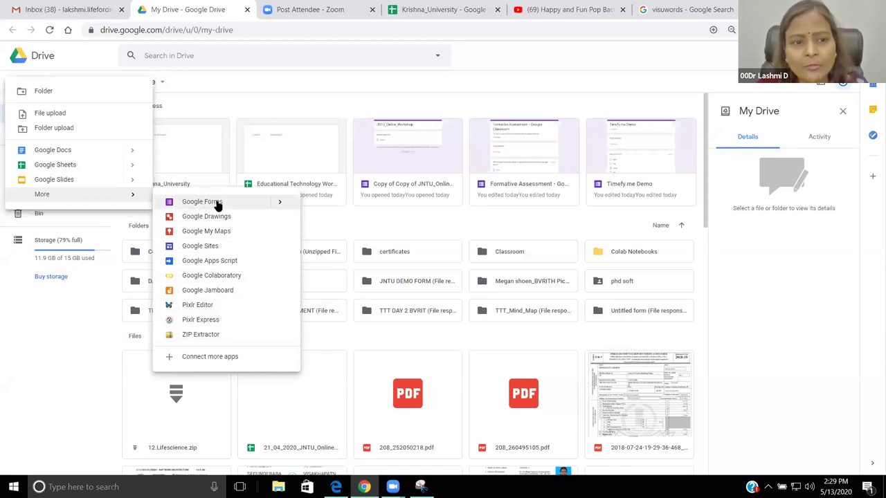
pyautogui.moveTo(278, 206)
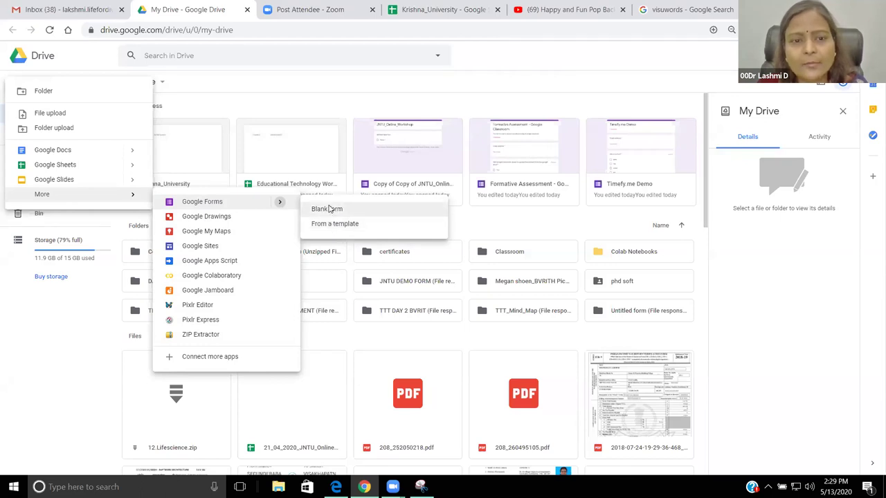
pyautogui.click(329, 209)
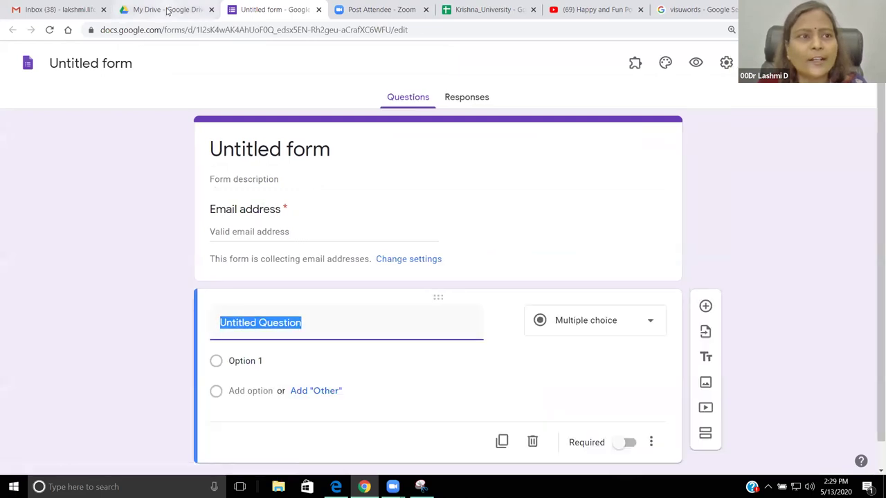
# Step: Review the route from the Gmail inbox through My Drive to the blank Google Forms option, and return to the untitled form
pyautogui.click(164, 10)
pyautogui.click(63, 10)
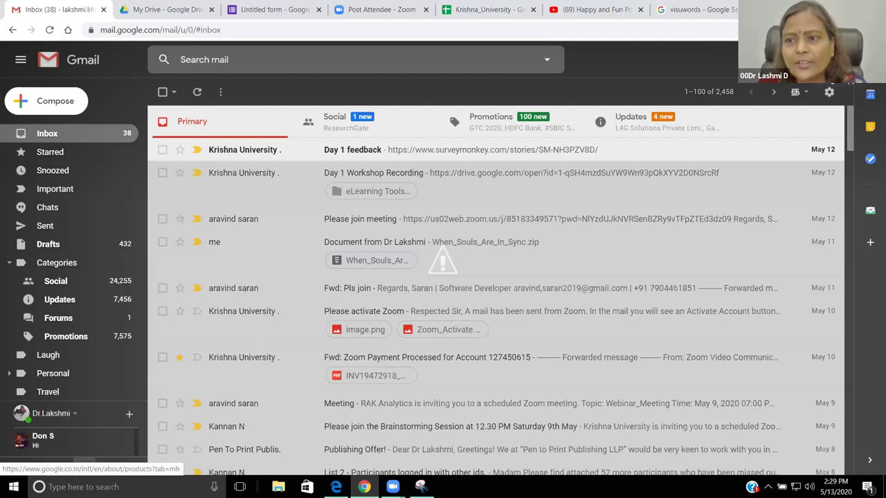
pyautogui.click(171, 10)
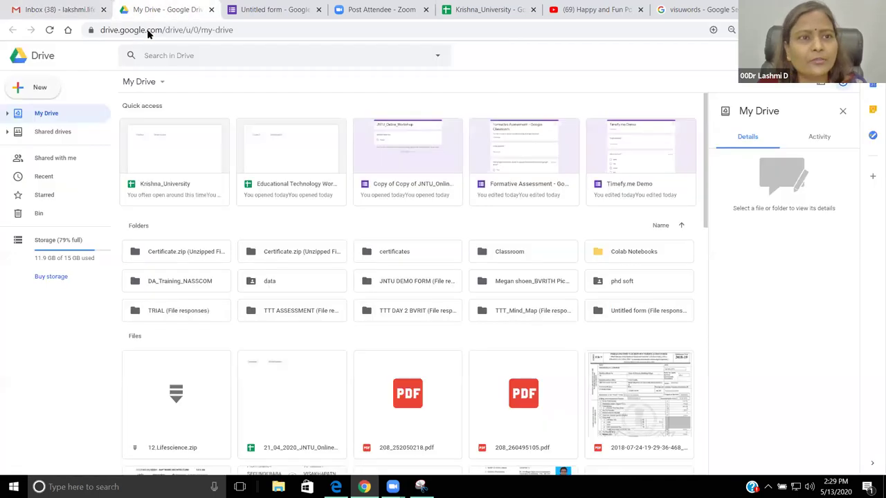
pyautogui.click(38, 90)
pyautogui.moveTo(45, 196)
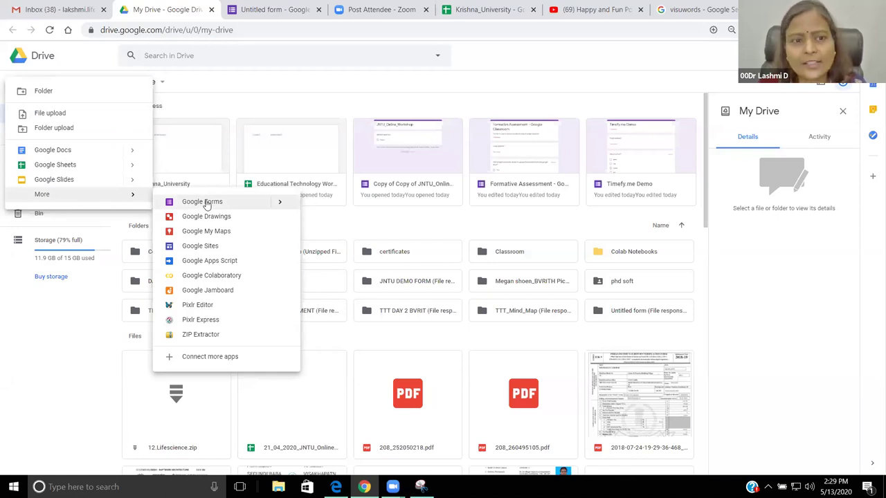
pyautogui.moveTo(283, 200)
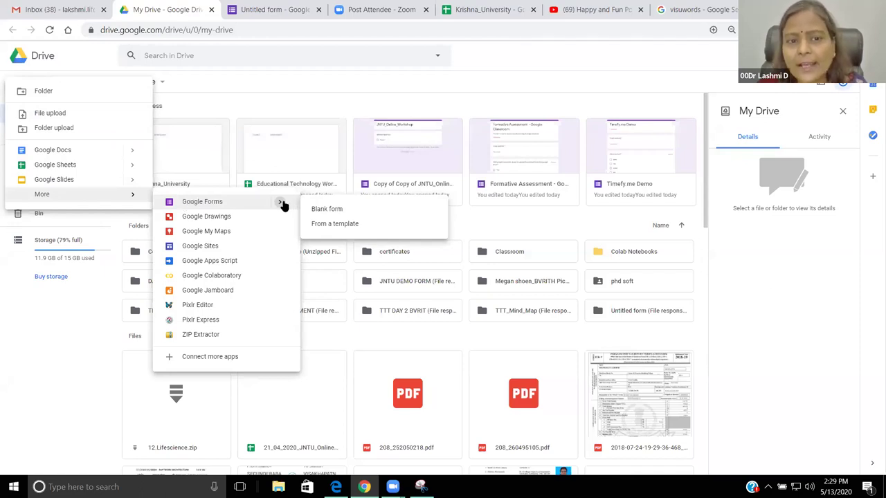
pyautogui.click(326, 210)
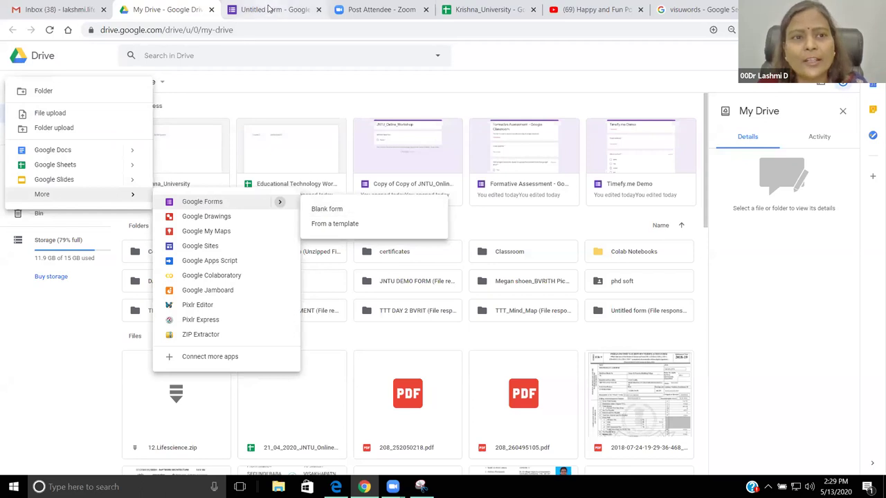
# Step: Rename the untitled form "Krishna University Demo" and apply the same name as the form's title
pyautogui.click(95, 58)
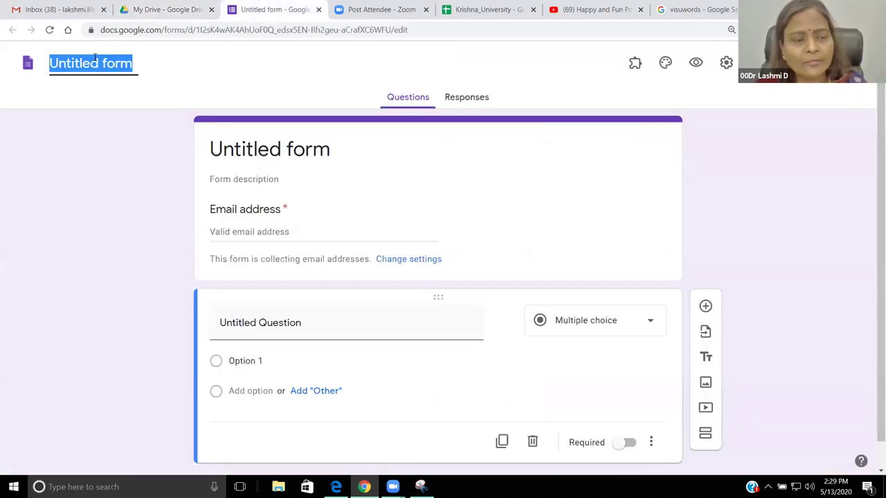
pyautogui.write('Krish')
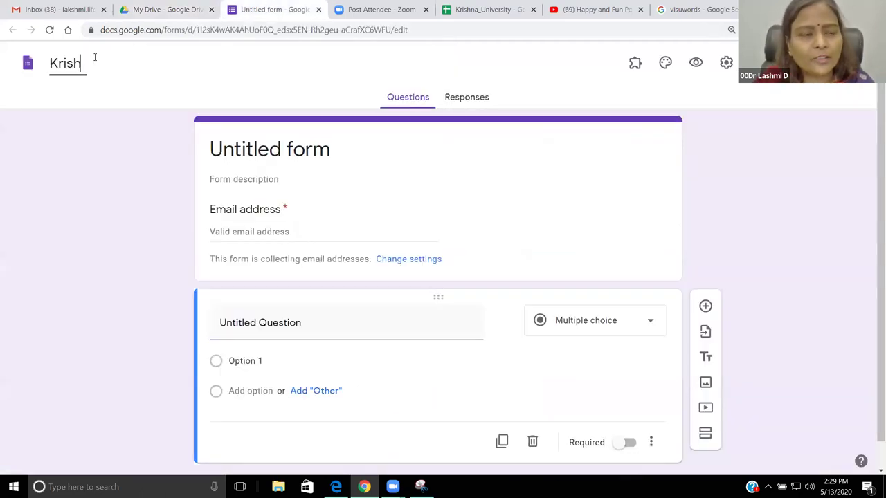
pyautogui.write('na Uni')
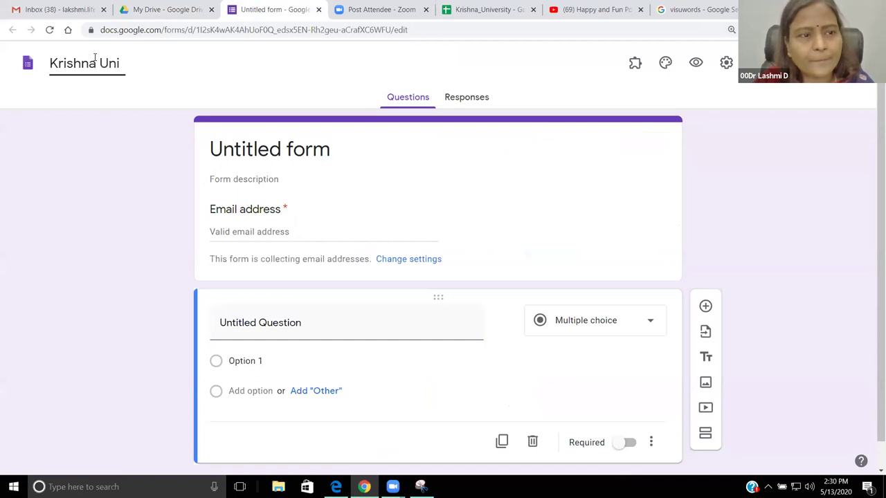
pyautogui.write('versi')
pyautogui.write('ty Wr')
pyautogui.press('BackSpace')
pyautogui.press('BackSpace')
pyautogui.press('BackSpace')
pyautogui.write('Demo')
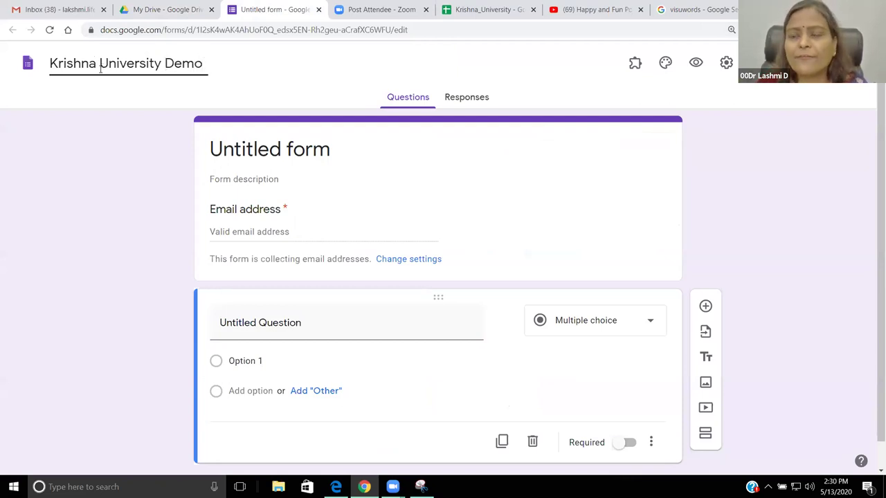
pyautogui.click(263, 138)
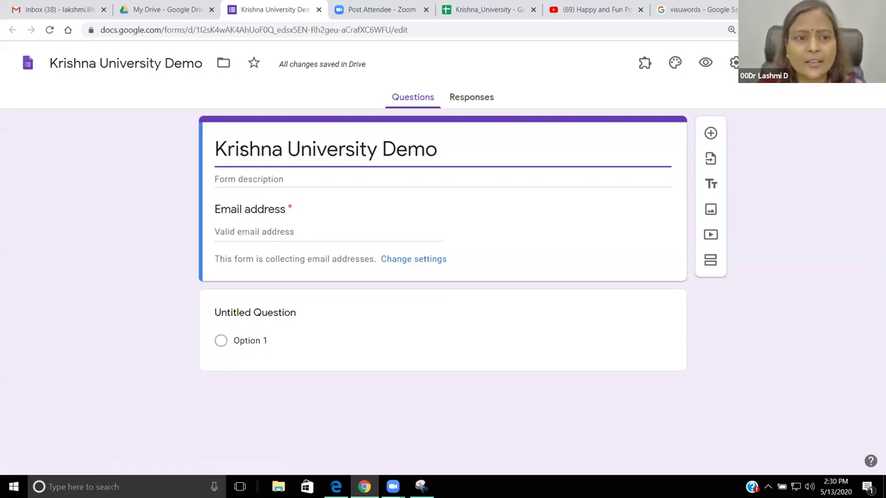
# Step: Fill the form description with two lines of random placeholder text, the second reading "snfjsanf sfsjof snfsf fgjoidjg"
pyautogui.click(260, 179)
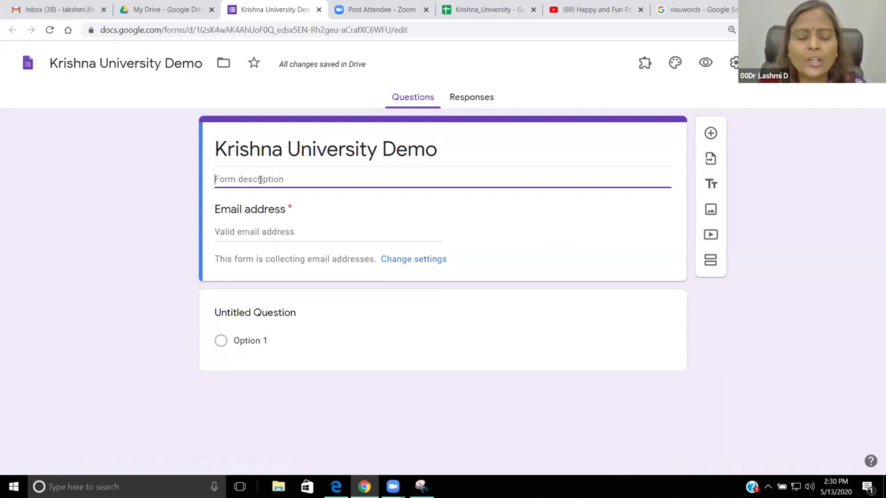
pyautogui.write('dsfshdfhsdfsdsdoi')
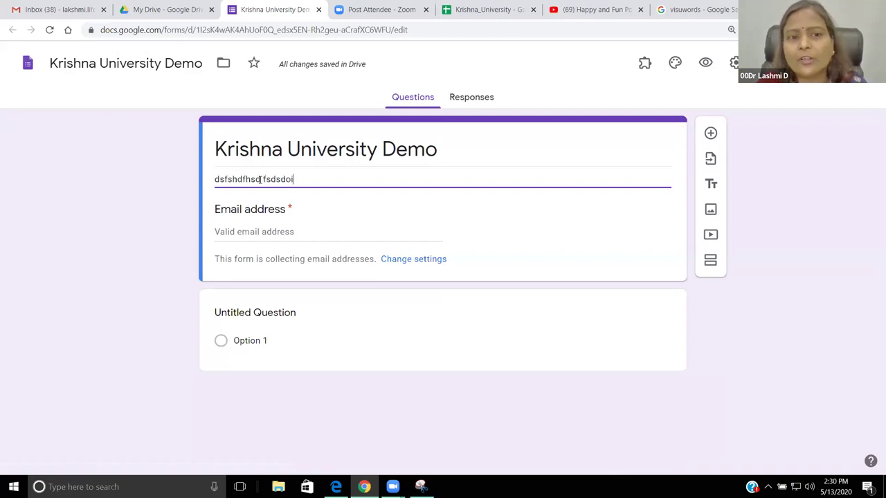
pyautogui.write('fjs vsdnvoisd nsdv ')
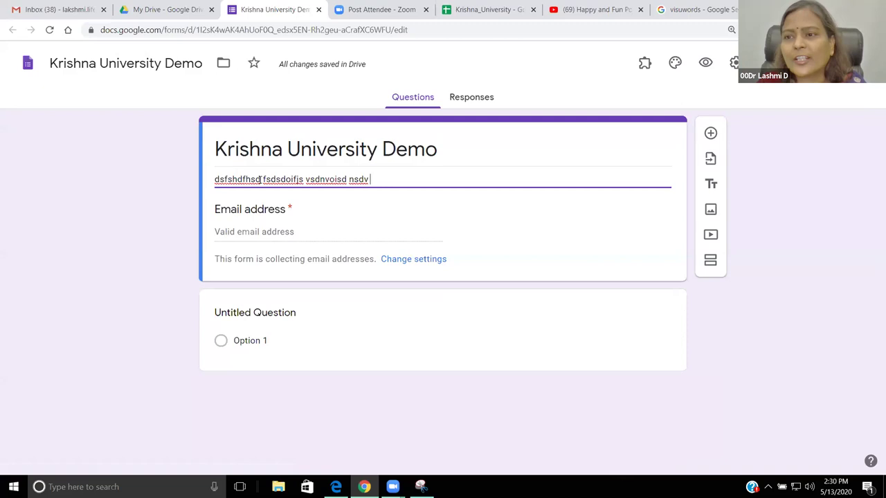
pyautogui.write('nsdvjsdjv sdjcisojcsd')
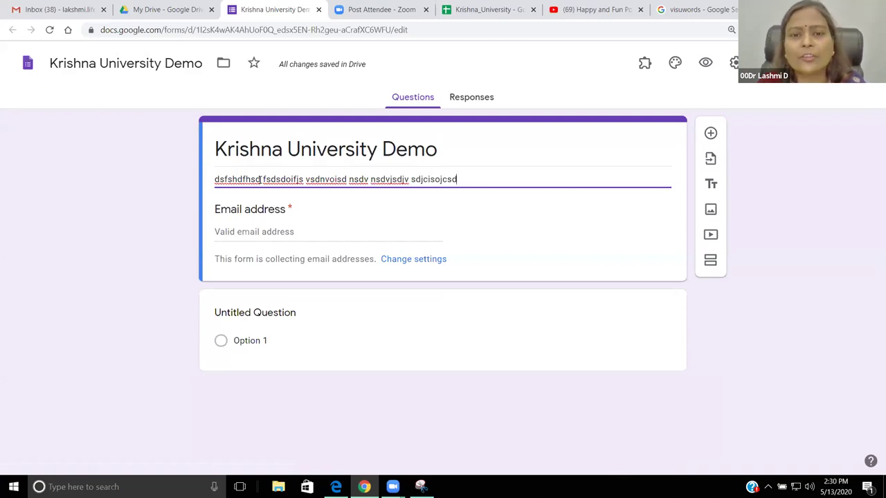
pyautogui.write(' djsdoifj')
pyautogui.press('Return')
pyautogui.write('snfjsanf sfsjof')
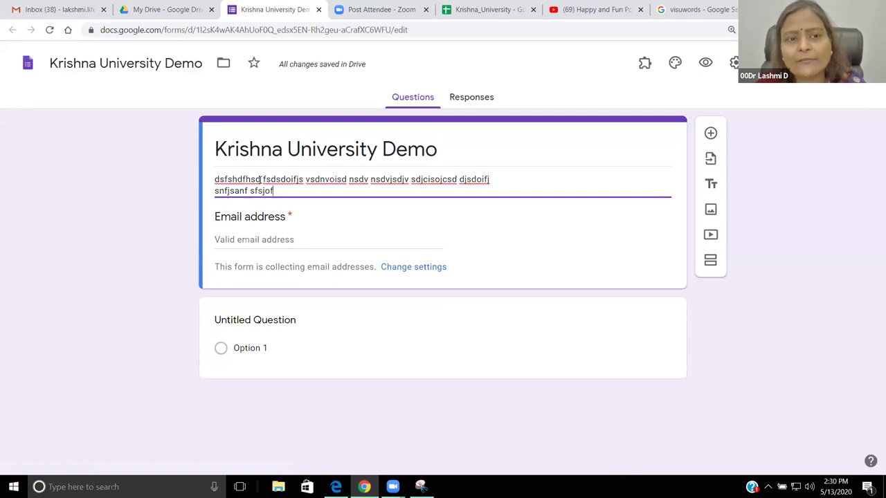
pyautogui.write(' snfsf')
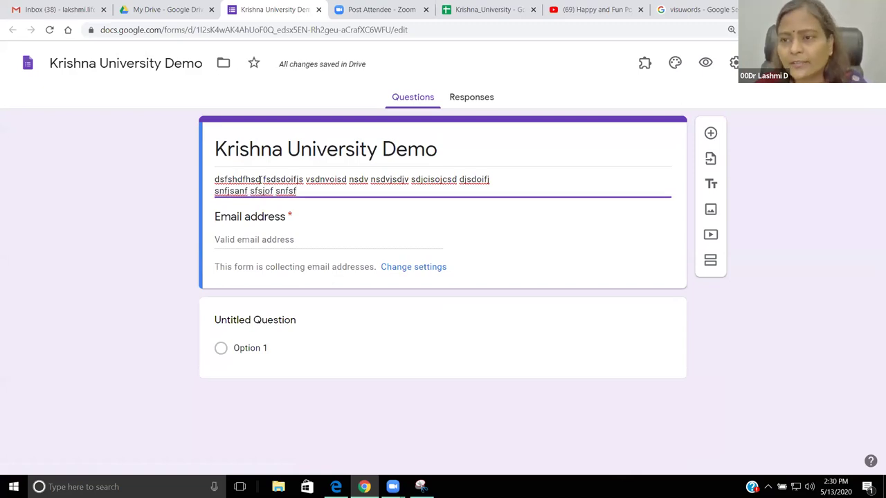
pyautogui.write(' fgjoidjg')
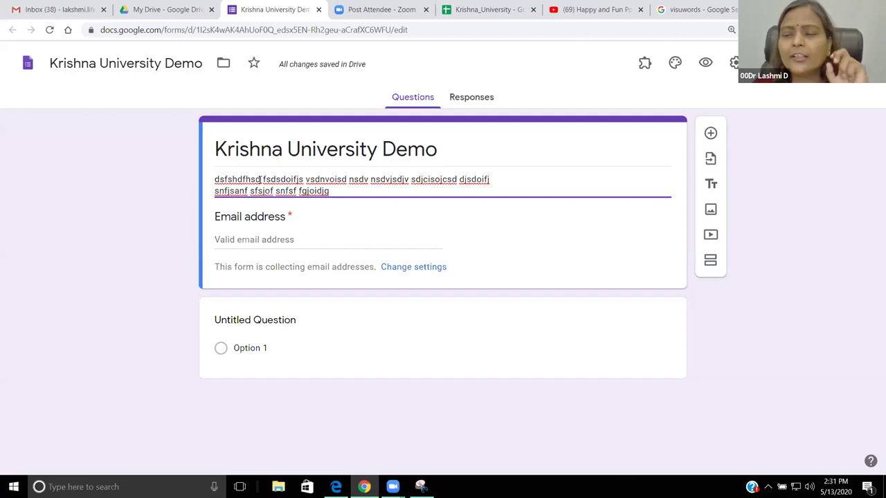
# Step: Mark the question toolbar and the header icons with freehand pink annotations, and erase the marks
pyautogui.click(261, 242)
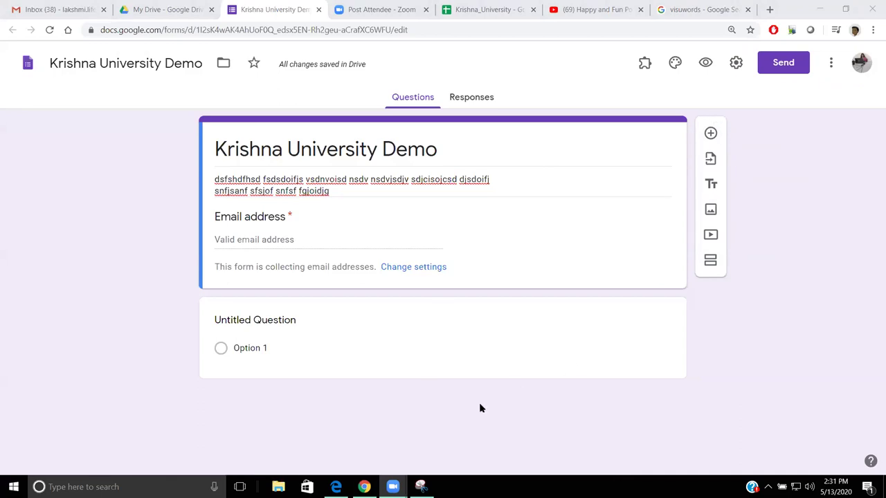
pyautogui.moveTo(688, 275)
pyautogui.mouseDown()
pyautogui.moveTo(678, 187)
pyautogui.moveTo(694, 109)
pyautogui.moveTo(727, 110)
pyautogui.moveTo(742, 139)
pyautogui.moveTo(743, 218)
pyautogui.moveTo(734, 267)
pyautogui.moveTo(693, 281)
pyautogui.mouseUp()
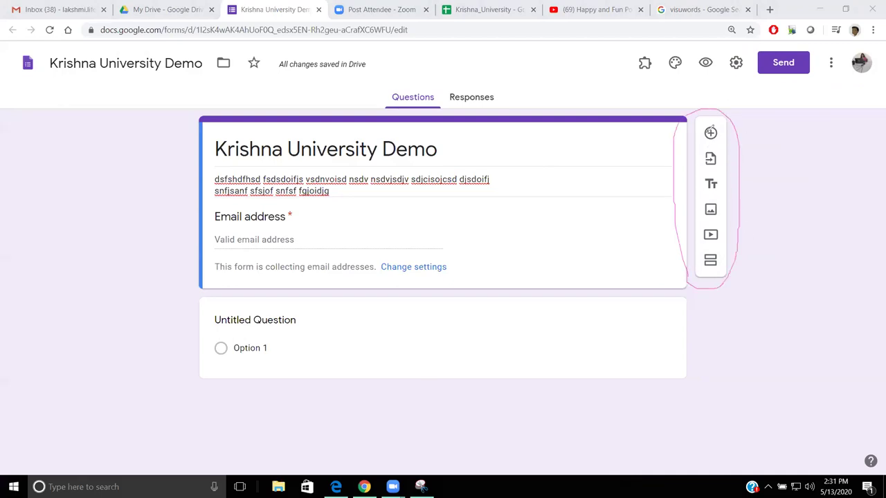
pyautogui.moveTo(701, 127)
pyautogui.mouseDown()
pyautogui.moveTo(681, 138)
pyautogui.moveTo(684, 189)
pyautogui.mouseUp()
pyautogui.moveTo(696, 200)
pyautogui.mouseDown()
pyautogui.moveTo(688, 208)
pyautogui.moveTo(688, 264)
pyautogui.mouseUp()
pyautogui.moveTo(654, 48)
pyautogui.mouseDown()
pyautogui.moveTo(637, 50)
pyautogui.moveTo(648, 76)
pyautogui.moveTo(658, 50)
pyautogui.moveTo(670, 59)
pyautogui.moveTo(671, 50)
pyautogui.moveTo(818, 47)
pyautogui.moveTo(840, 52)
pyautogui.moveTo(843, 69)
pyautogui.moveTo(666, 81)
pyautogui.mouseUp()
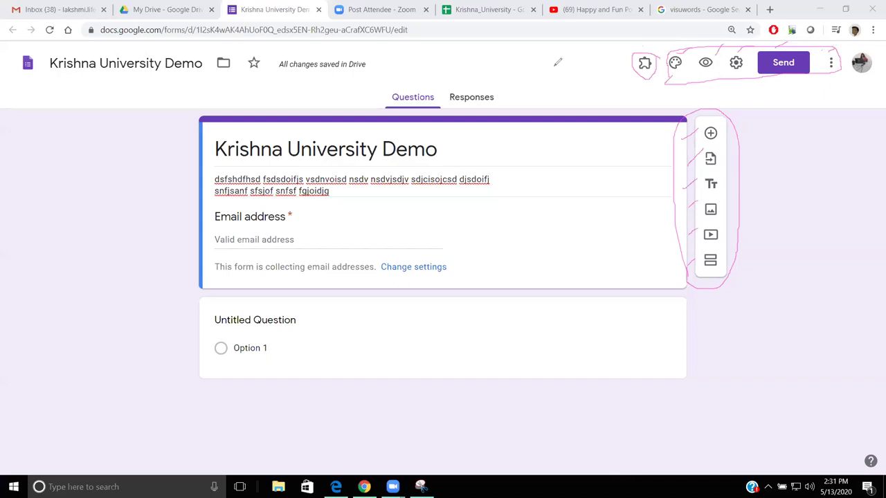
pyautogui.press('e')
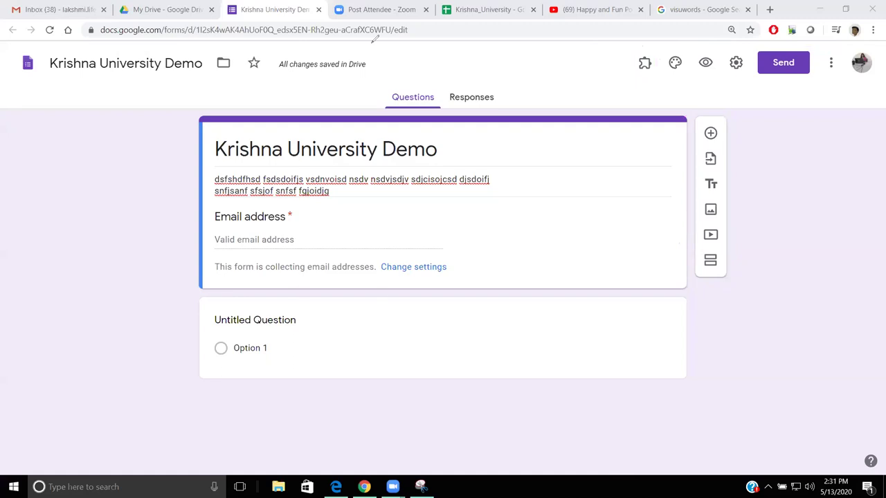
# Step: Replace the untitled question's text with "Which is fruit?"
pyautogui.click(239, 321)
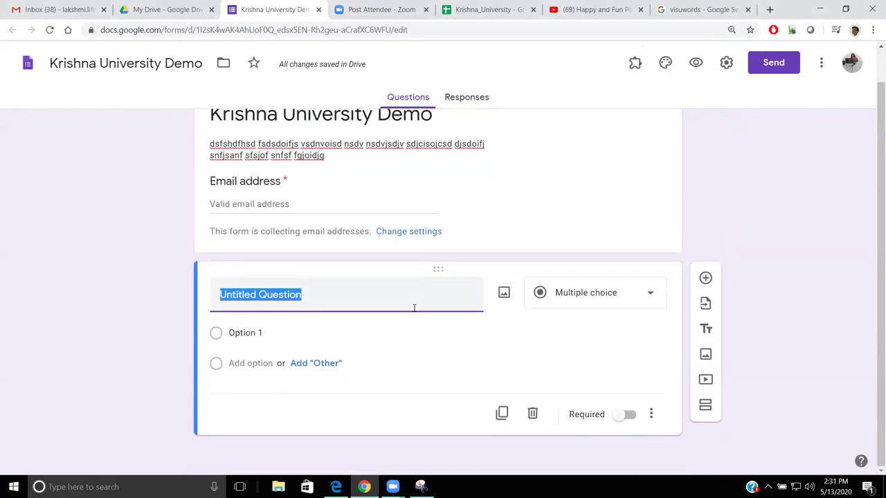
pyautogui.write('Which is fro')
pyautogui.press('BackSpace')
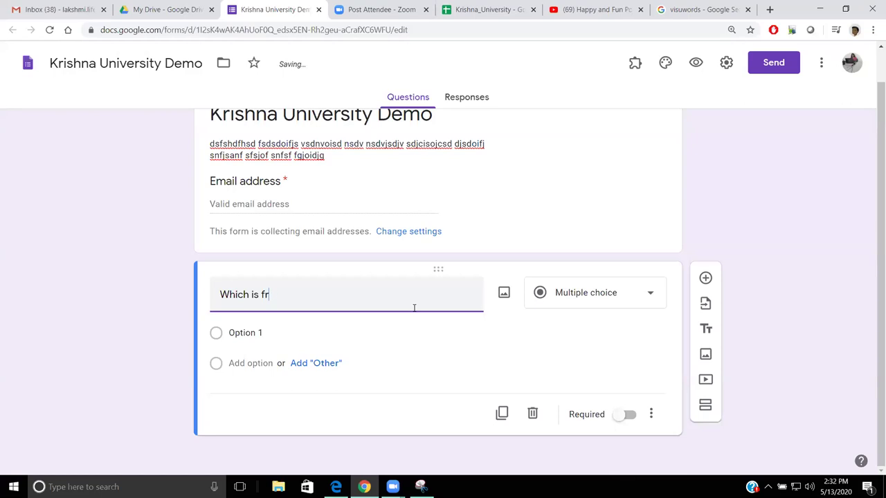
pyautogui.write('uit')
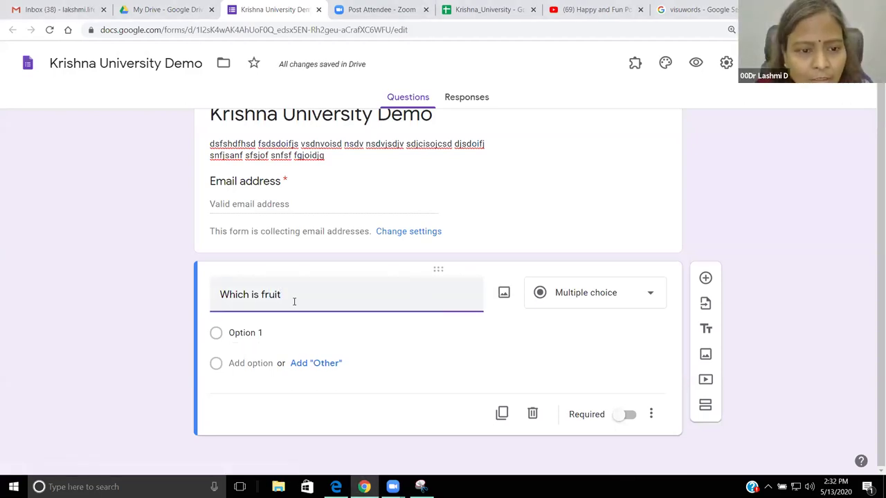
pyautogui.write('?')
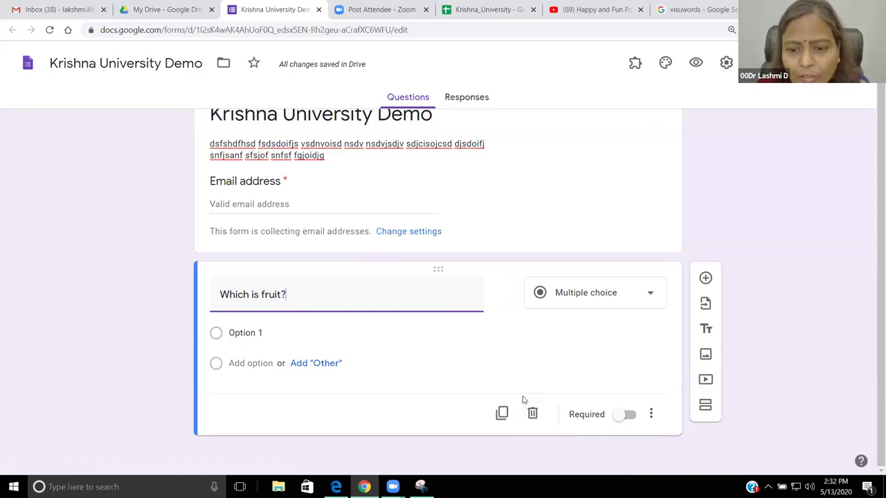
# Step: Annotate the header icons and the area around the question toolbar with freehand strokes, and clear the drawing
pyautogui.click(341, 41)
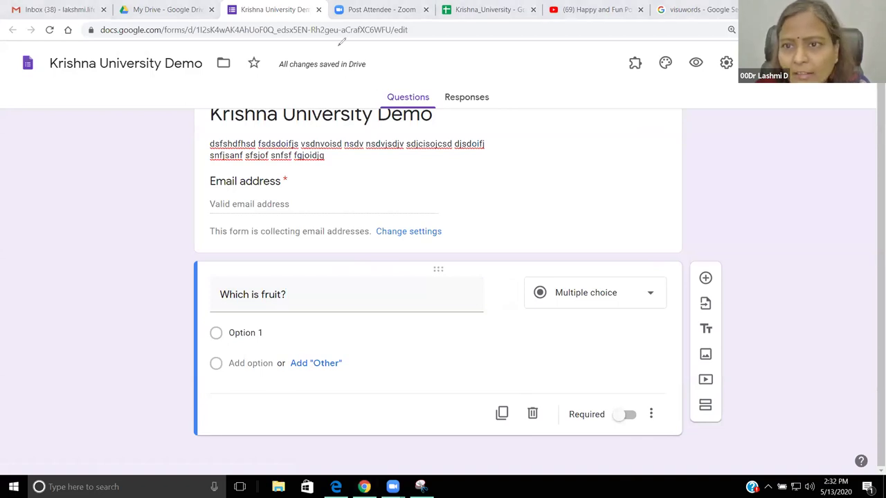
pyautogui.moveTo(622, 83); pyautogui.dragTo(737, 43)
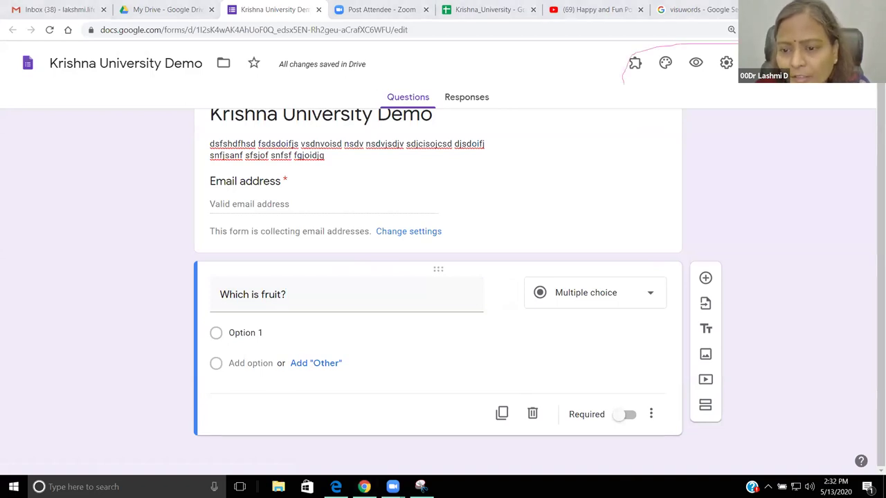
pyautogui.moveTo(685, 400)
pyautogui.mouseDown()
pyautogui.moveTo(746, 266)
pyautogui.moveTo(720, 407)
pyautogui.mouseUp()
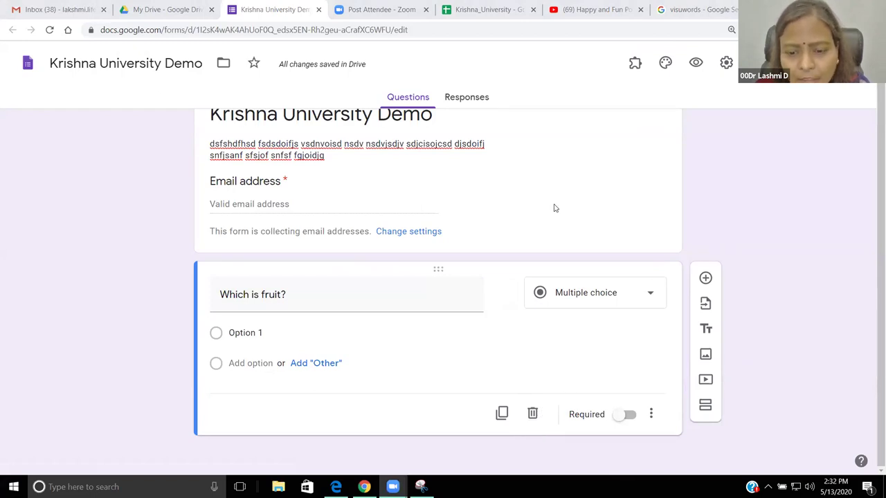
# Step: Fill the fruit question's answer options with Apple, School, Car and Tree
pyautogui.click(252, 333)
pyautogui.write('Apple')
pyautogui.click(254, 363)
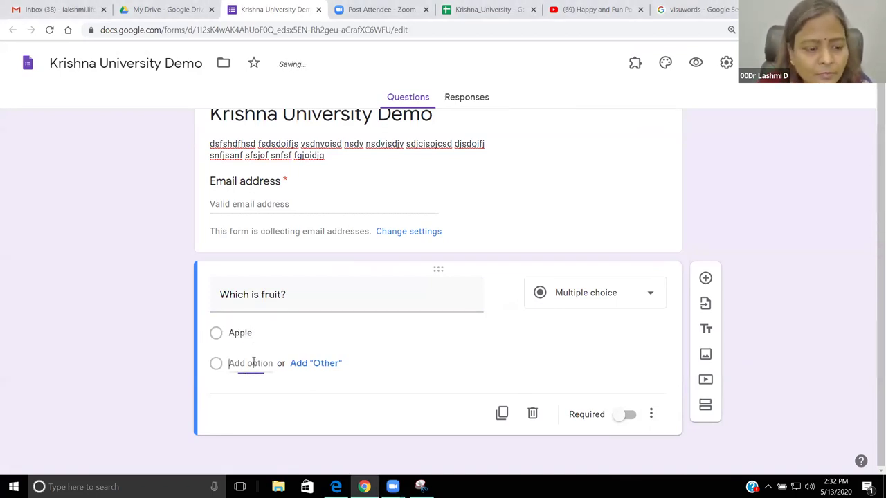
pyautogui.write('School')
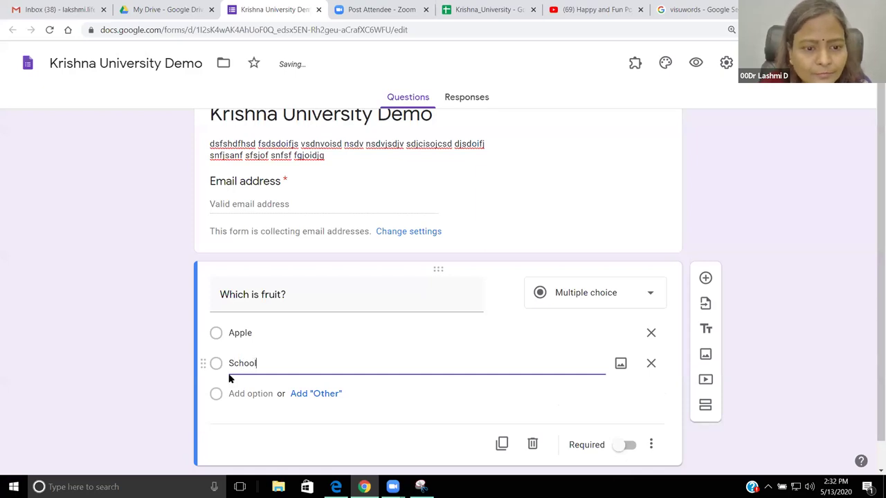
pyautogui.click(235, 393)
pyautogui.write('Car')
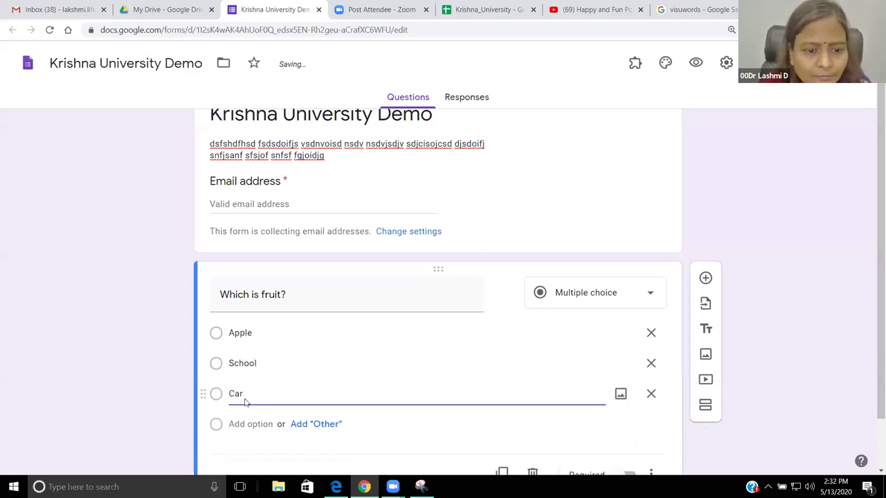
pyautogui.click(246, 420)
pyautogui.write('Tree')
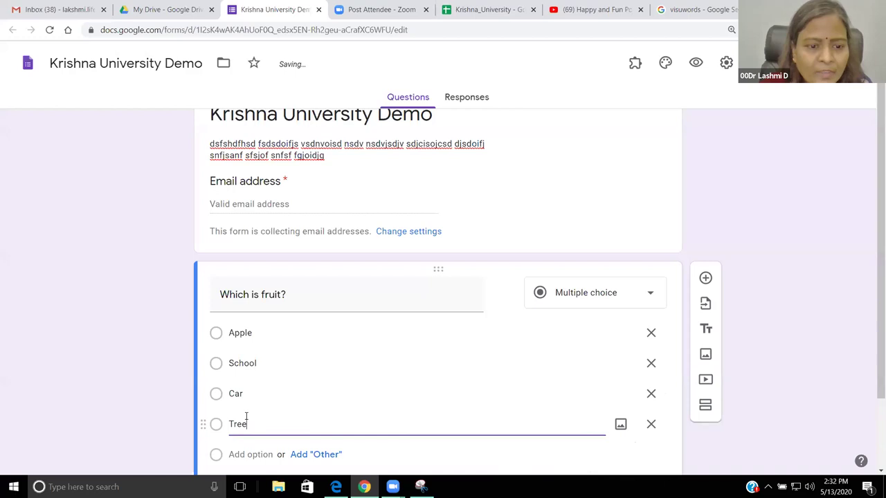
pyautogui.scroll(-2, 394, 358)
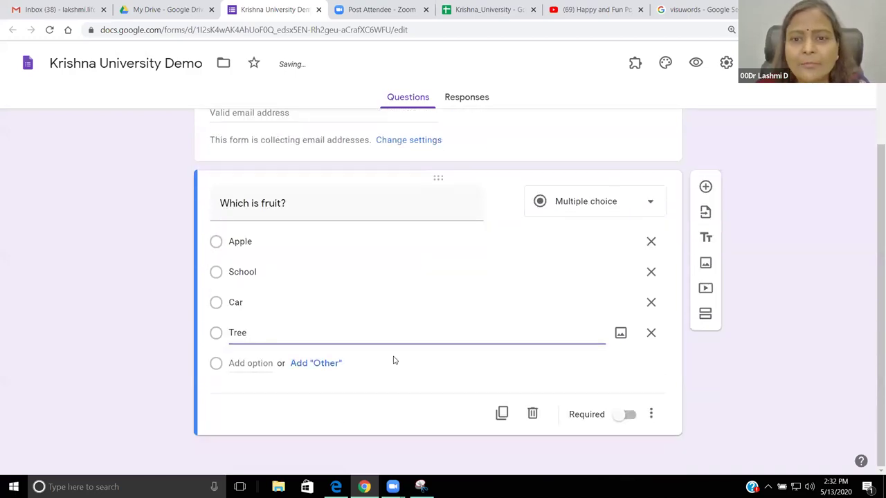
# Step: Review the available question types for the fruit question and keep Multiple choice selected
pyautogui.click(649, 204)
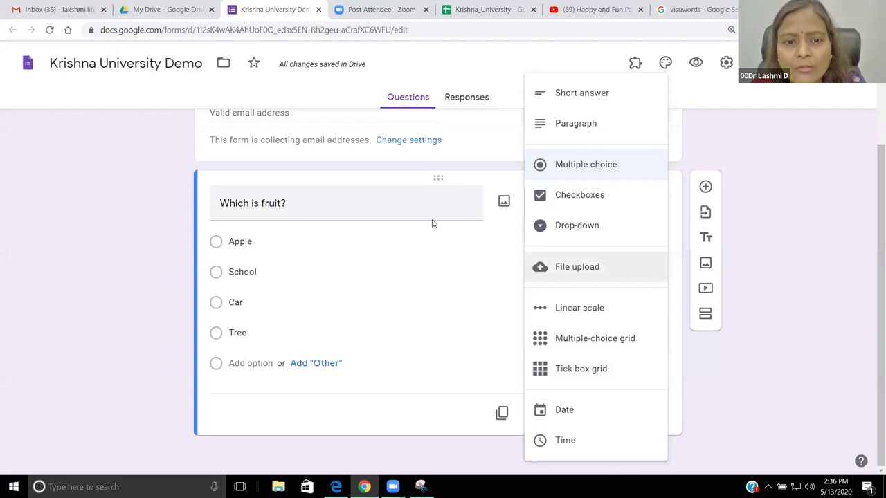
pyautogui.click(378, 209)
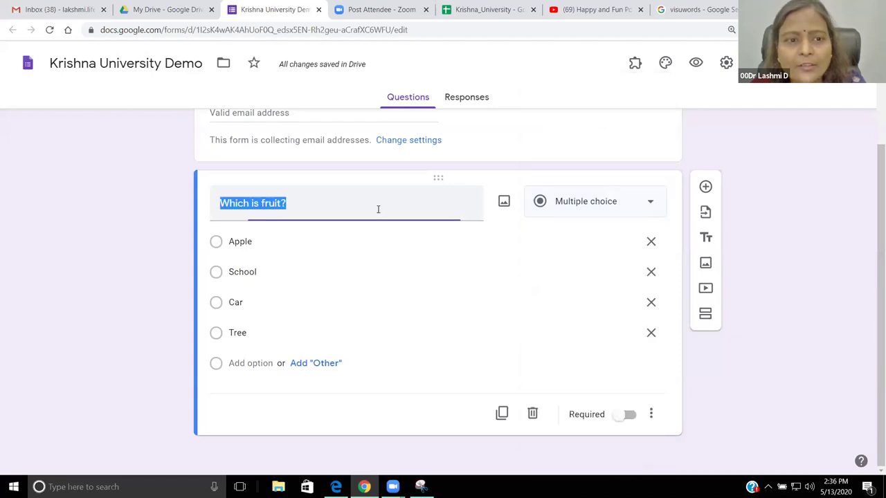
pyautogui.click(284, 207)
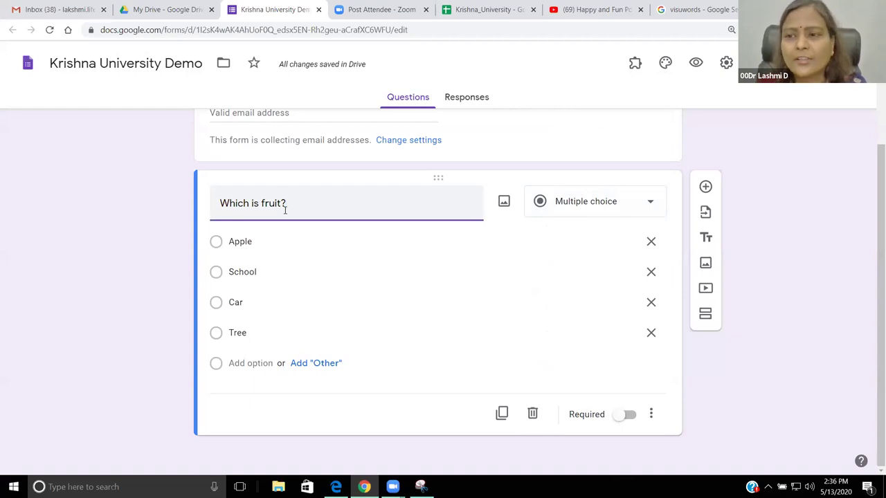
pyautogui.click(652, 201)
pyautogui.click(627, 164)
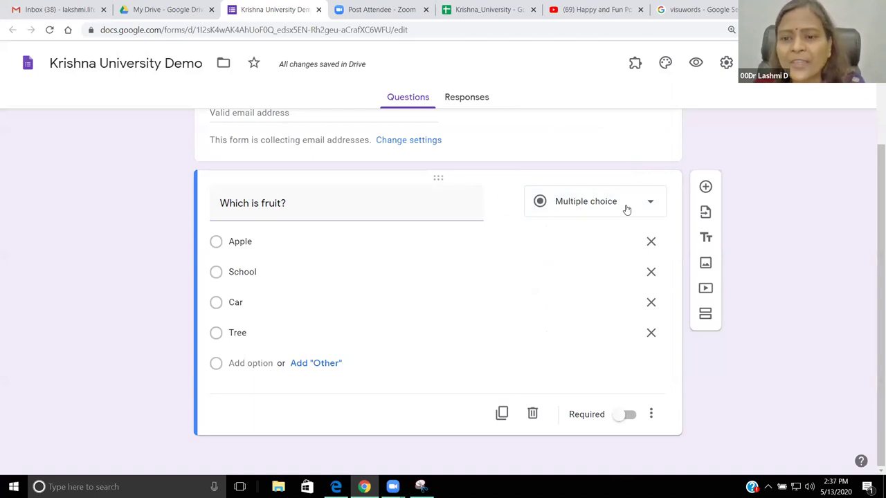
# Step: Make the fruit question required and set its option order to shuffle
pyautogui.click(628, 415)
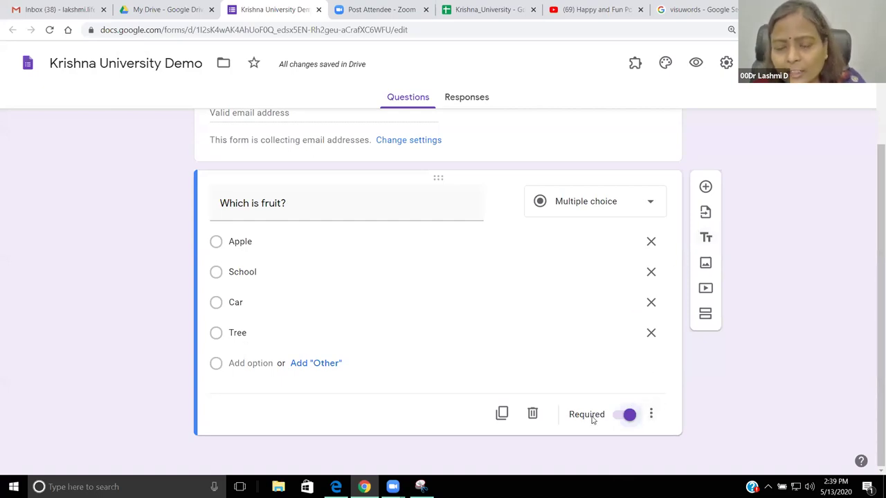
pyautogui.click(651, 415)
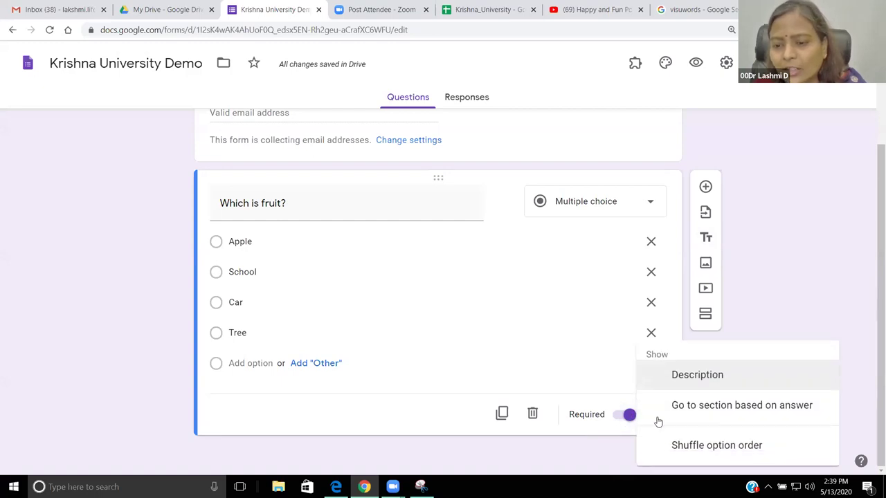
pyautogui.click(693, 446)
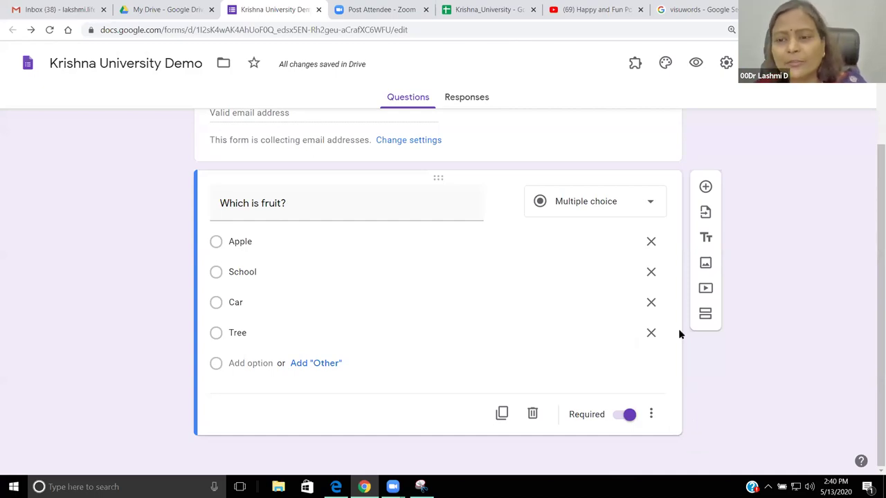
# Step: Insert the "logo" image from the Desktop's JNTU > Krishna folder into the fruit question by uploading it
pyautogui.click(275, 203)
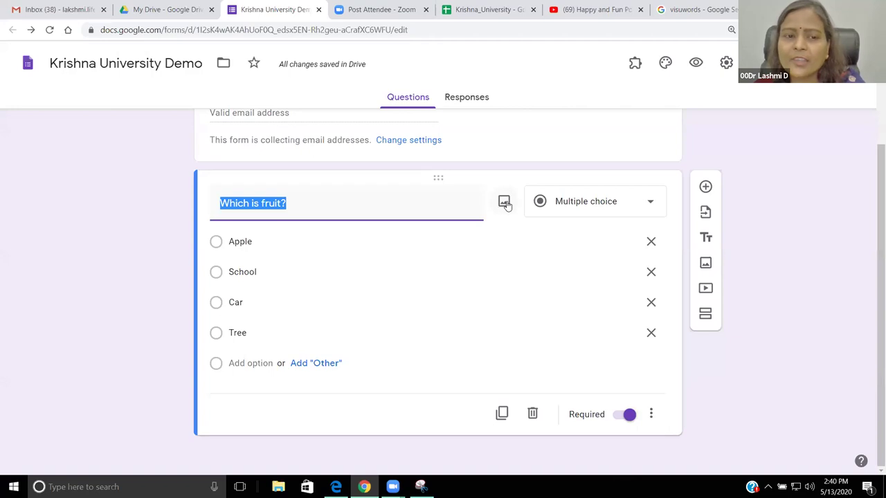
pyautogui.click(414, 205)
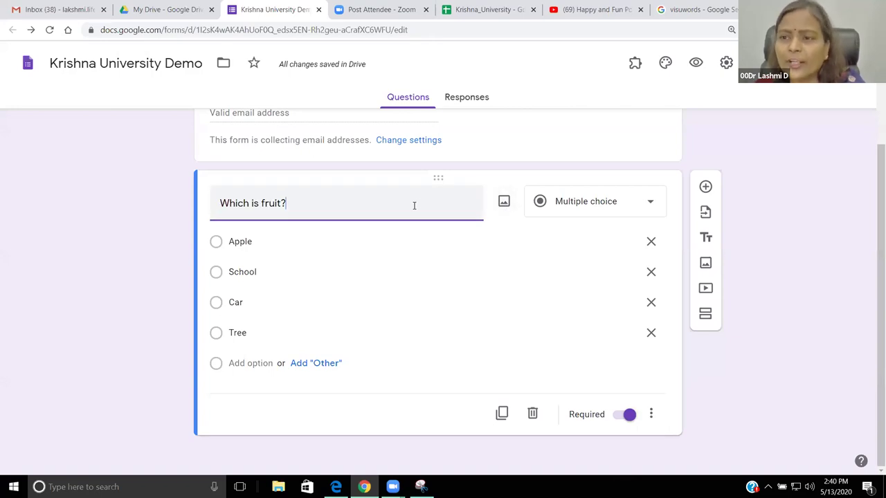
pyautogui.click(503, 201)
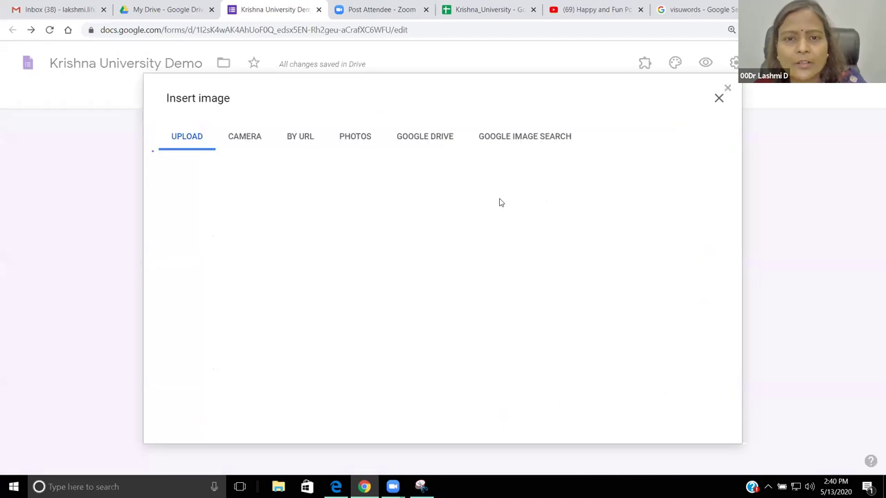
pyautogui.click(444, 335)
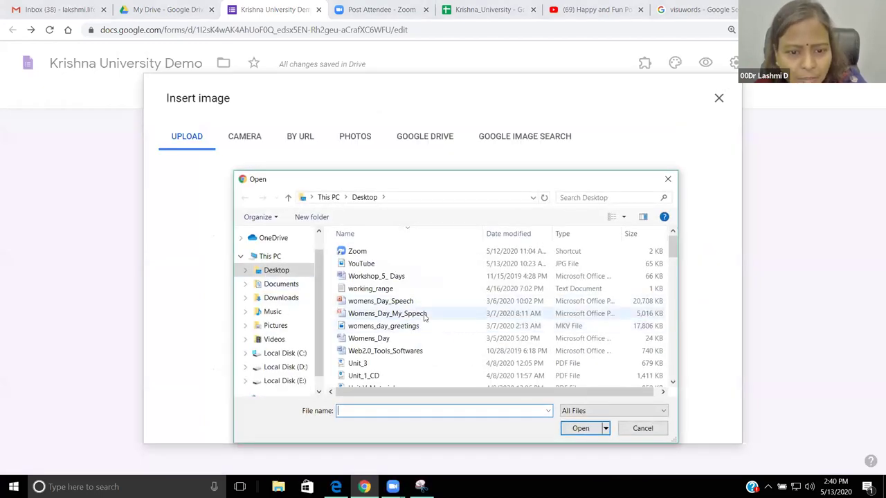
pyautogui.scroll(-4, 424, 318)
pyautogui.scroll(-15, 424, 317)
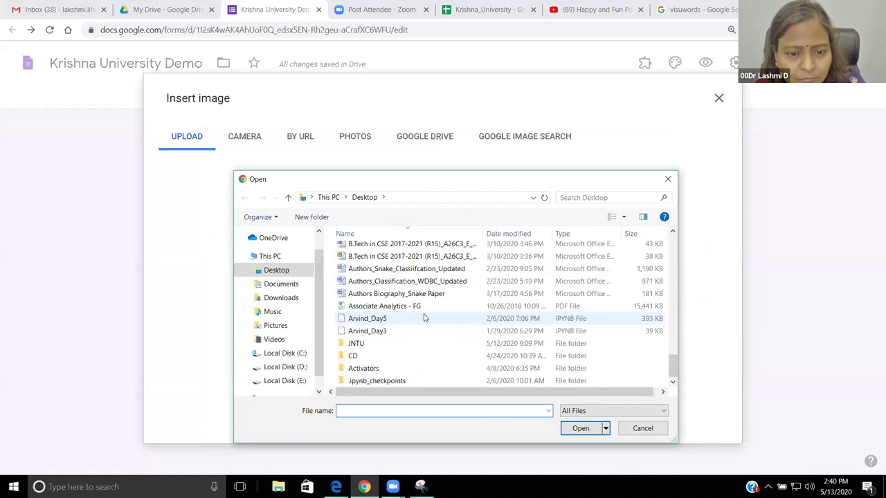
pyautogui.doubleClick(355, 343)
pyautogui.click(359, 265)
pyautogui.doubleClick(359, 265)
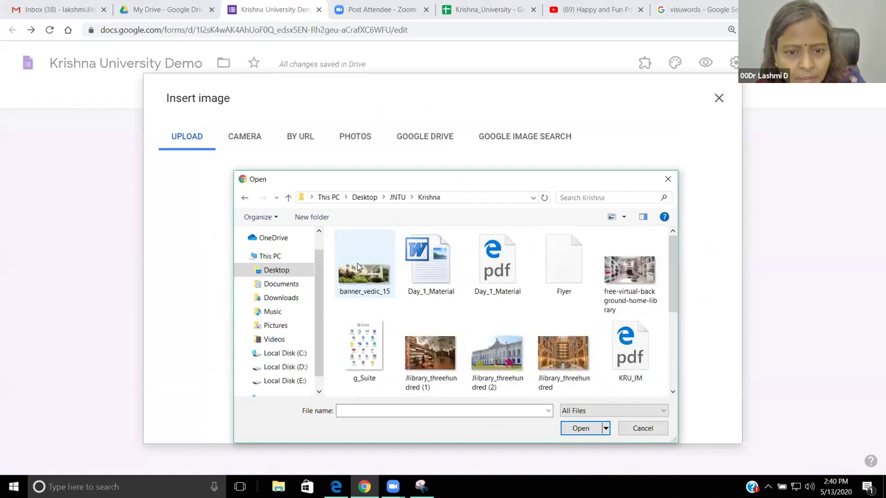
pyautogui.scroll(-3, 495, 318)
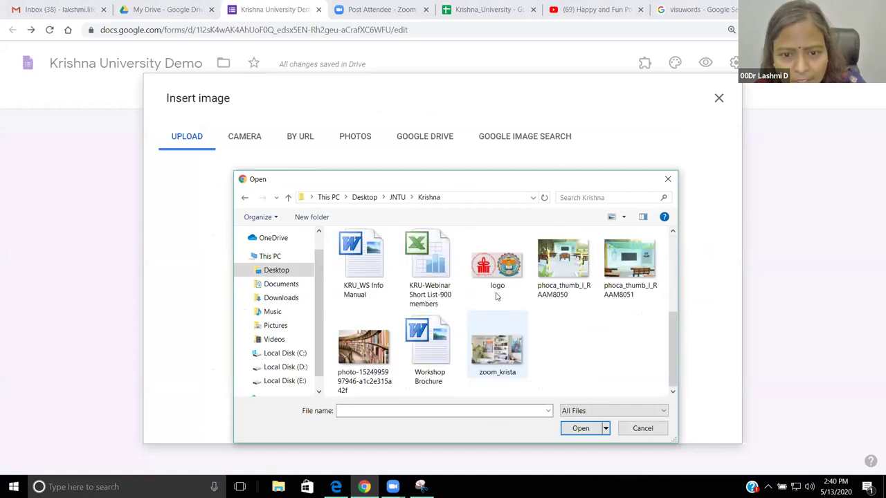
pyautogui.click(497, 289)
pyautogui.click(572, 429)
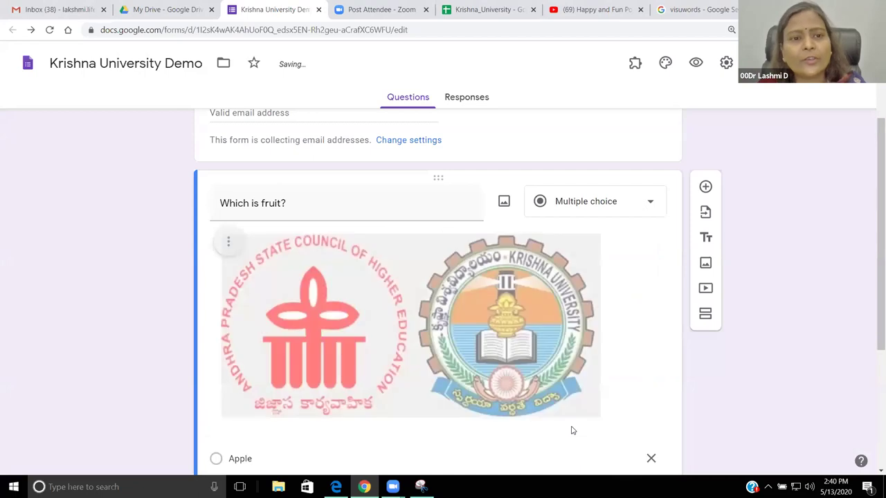
# Step: Shrink the logo image in the fruit question proportionally to about half its inserted size
pyautogui.scroll(-2, 354, 317)
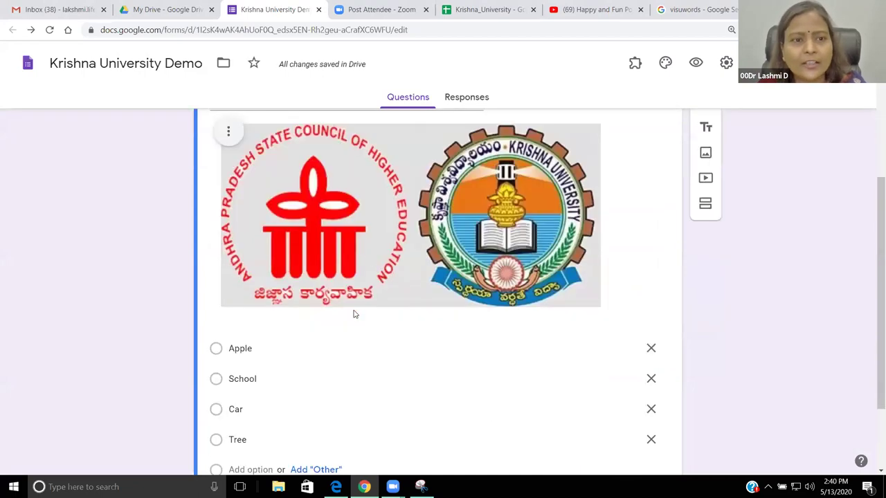
pyautogui.scroll(2, 354, 314)
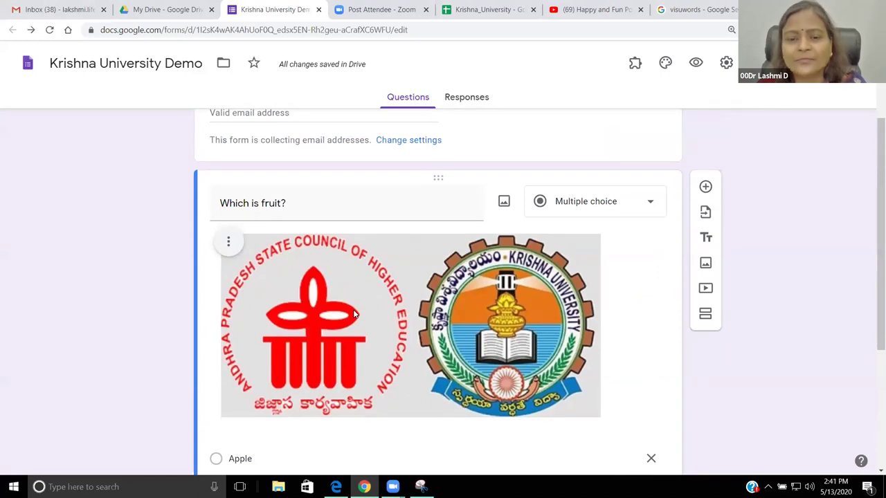
pyautogui.click(325, 309)
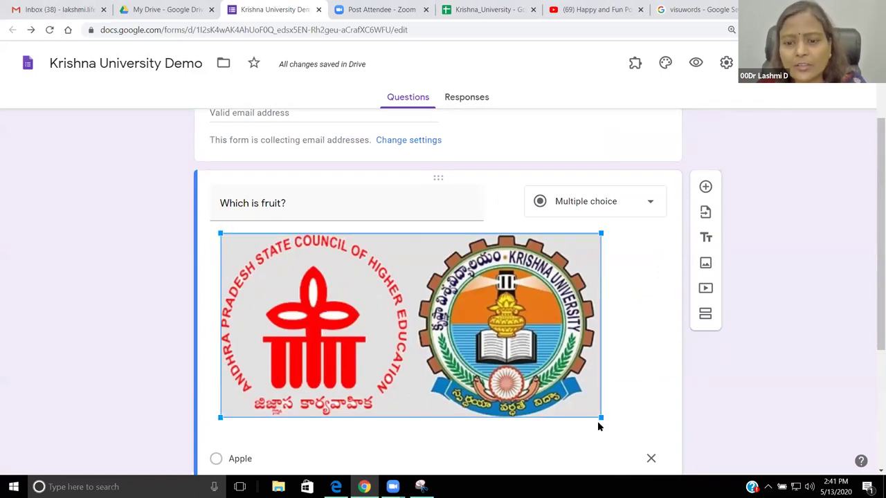
pyautogui.moveTo(600, 418); pyautogui.dragTo(498, 368)
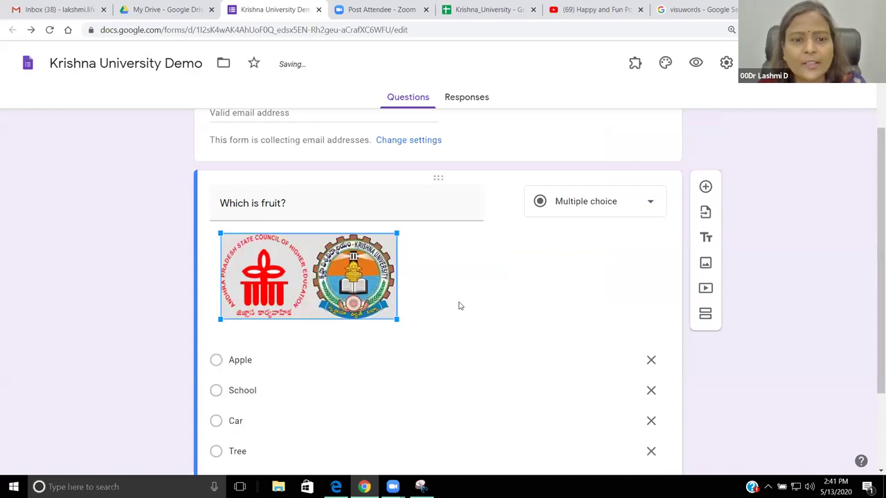
# Step: Upload the "Jlibrary_threehundred (1)" image from the Desktop's JNTU > Krishna folder to the Apple option of the fruit question
pyautogui.scroll(-3, 458, 302)
pyautogui.click(240, 242)
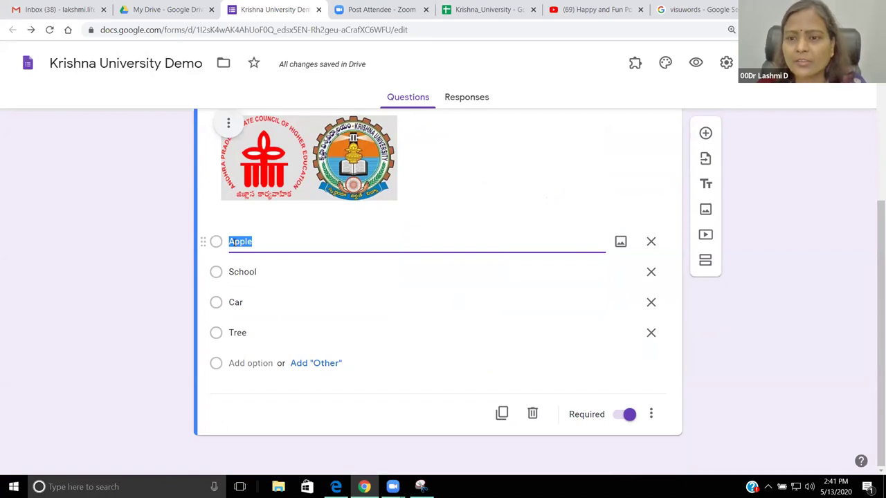
pyautogui.click(620, 242)
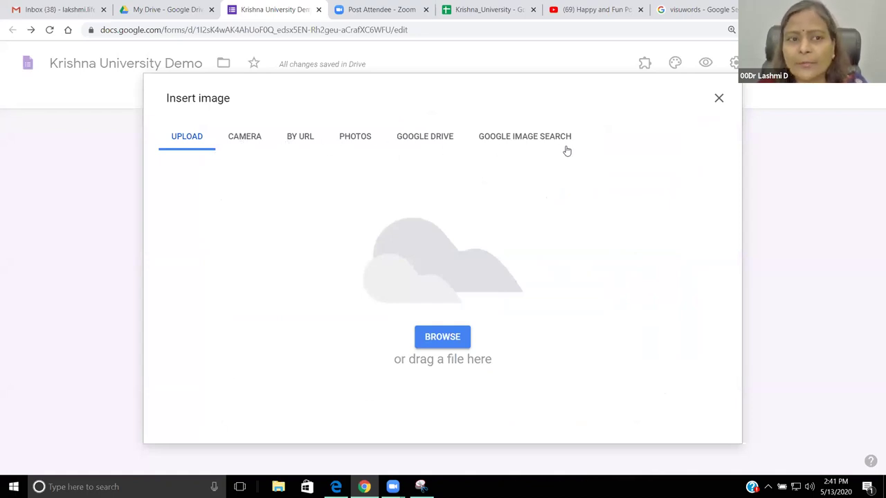
pyautogui.click(442, 337)
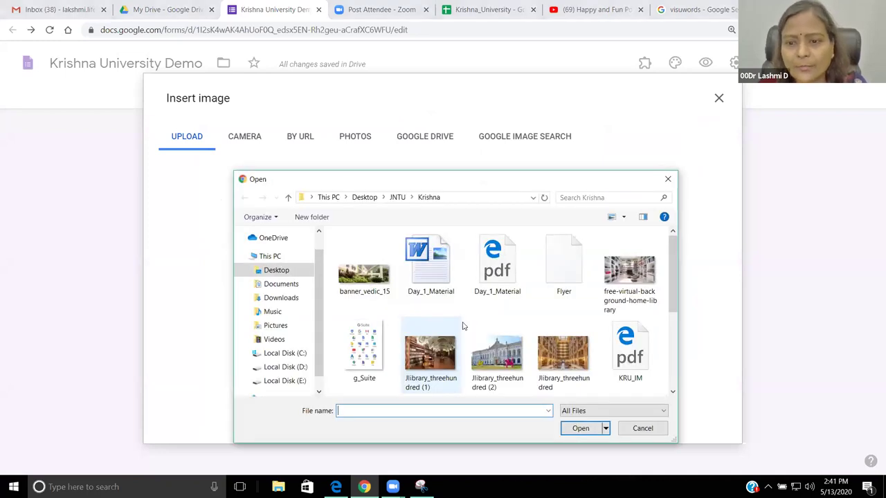
pyautogui.click(432, 353)
pyautogui.click(577, 429)
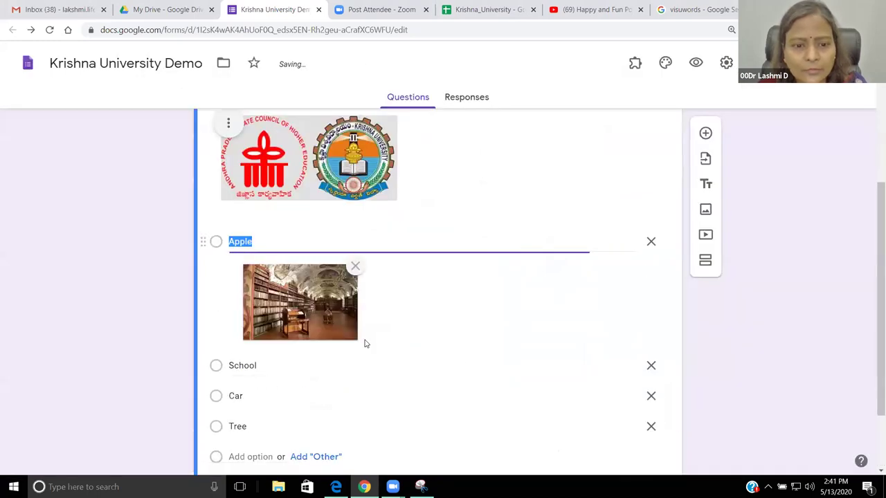
# Step: Shrink the logo image in the fruit question proportionally to about three quarters of its size
pyautogui.click(266, 243)
pyautogui.click(370, 194)
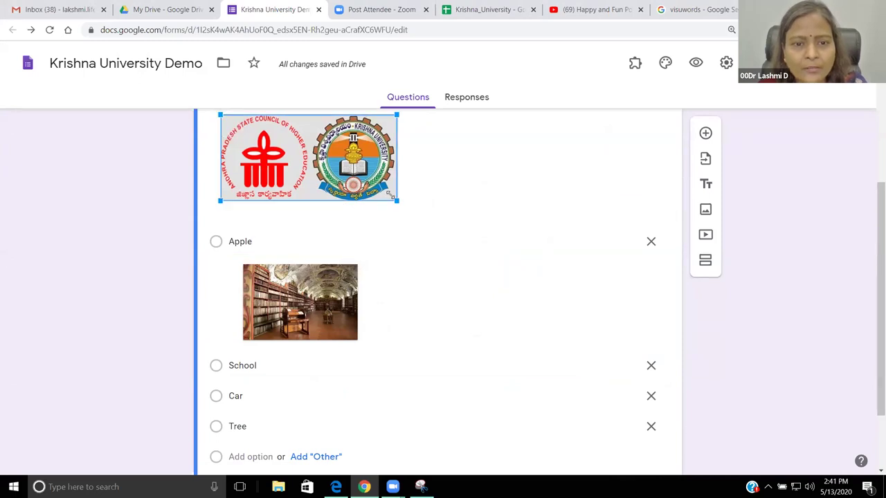
pyautogui.moveTo(396, 201); pyautogui.dragTo(348, 176)
pyautogui.scroll(-2, 487, 346)
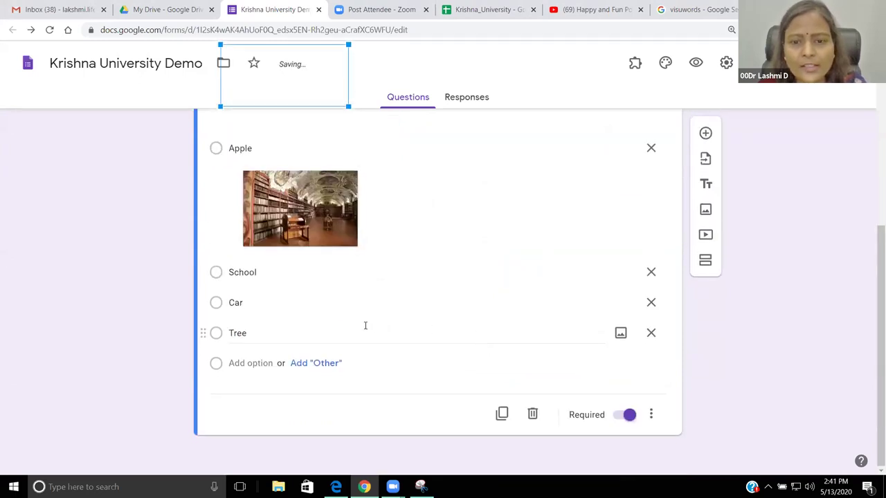
# Step: Review the fruit question's title, its images, the Apple option and the additional question settings such as Shuffle option order
pyautogui.scroll(3, 438, 325)
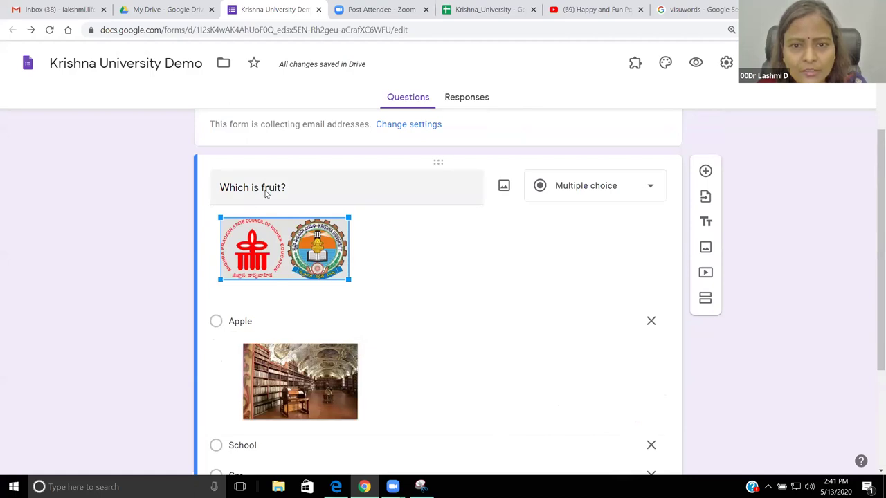
pyautogui.tripleClick(265, 190)
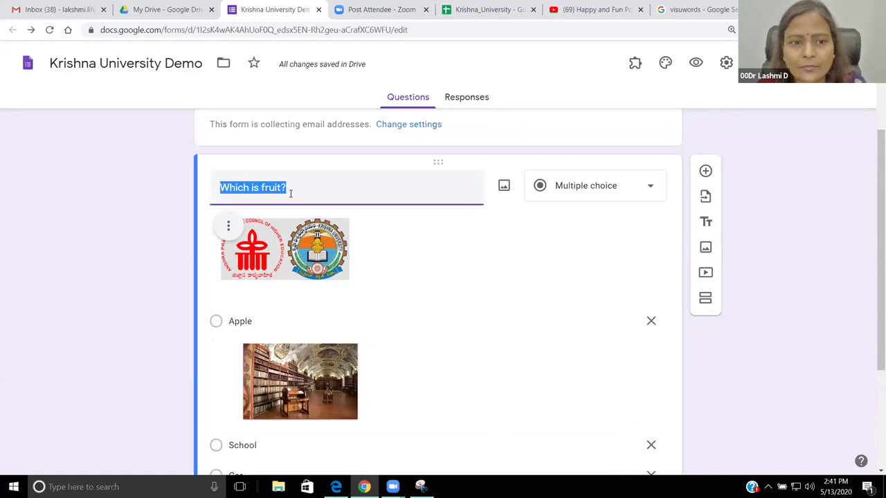
pyautogui.click(505, 187)
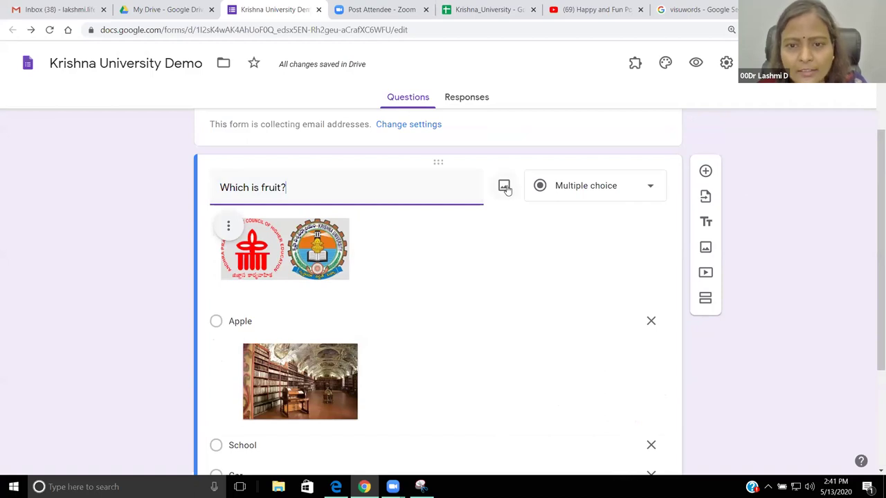
pyautogui.scroll(-1, 346, 254)
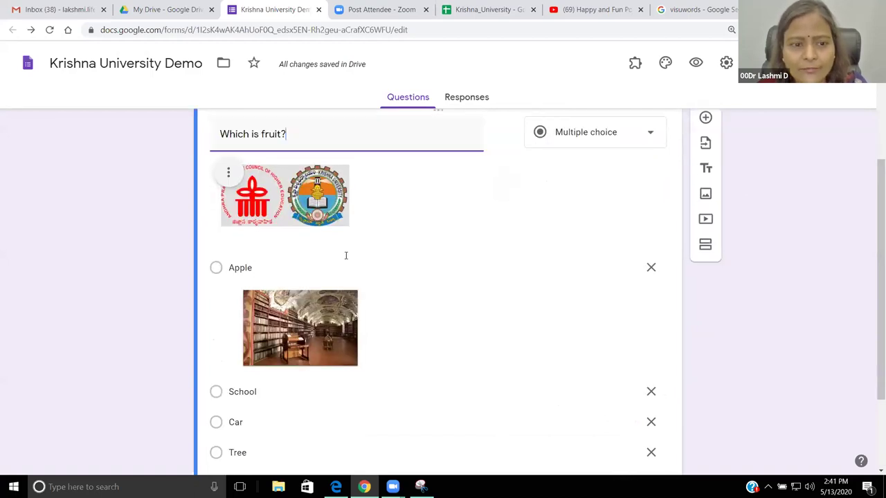
pyautogui.click(241, 263)
pyautogui.scroll(-2, 512, 316)
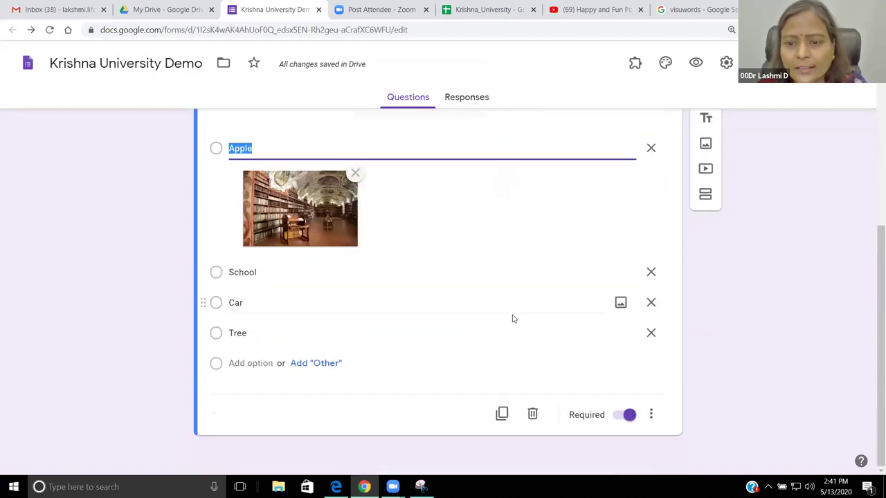
pyautogui.click(650, 415)
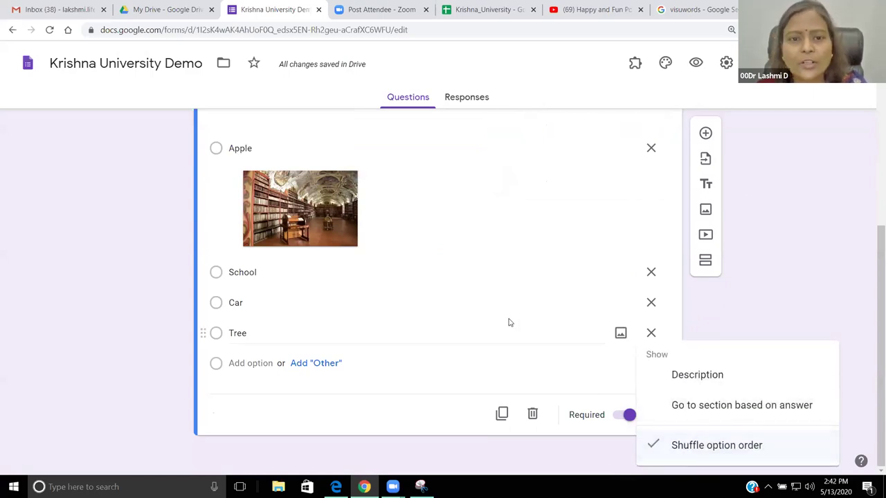
pyautogui.scroll(1, 718, 287)
pyautogui.scroll(2, 761, 267)
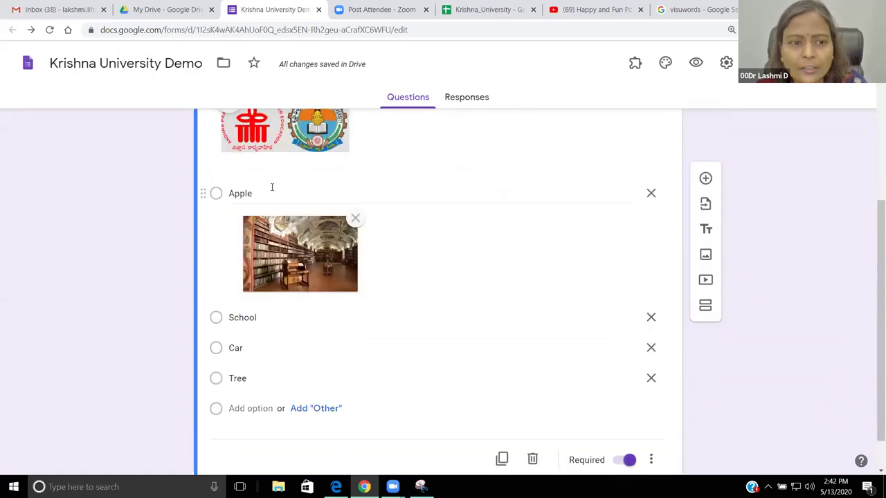
pyautogui.tripleClick(273, 188)
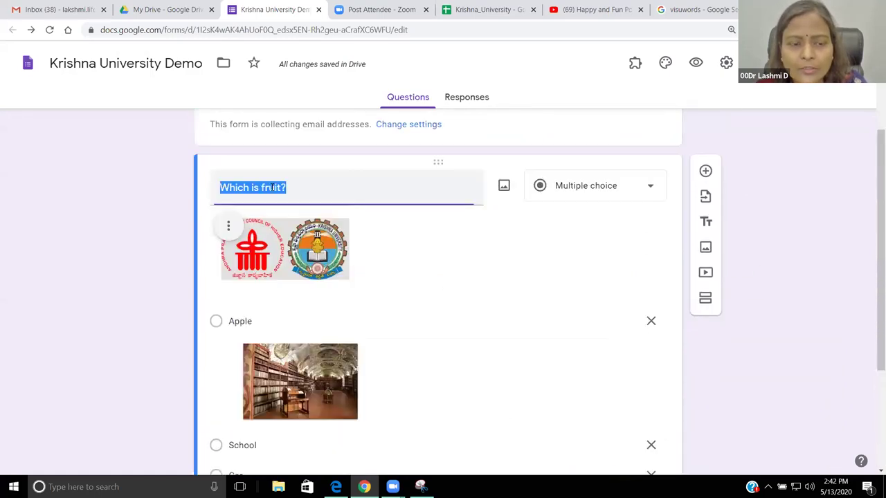
# Step: Add a new question below the fruit question and title it "Which are 4 wheeler's?"
pyautogui.click(705, 172)
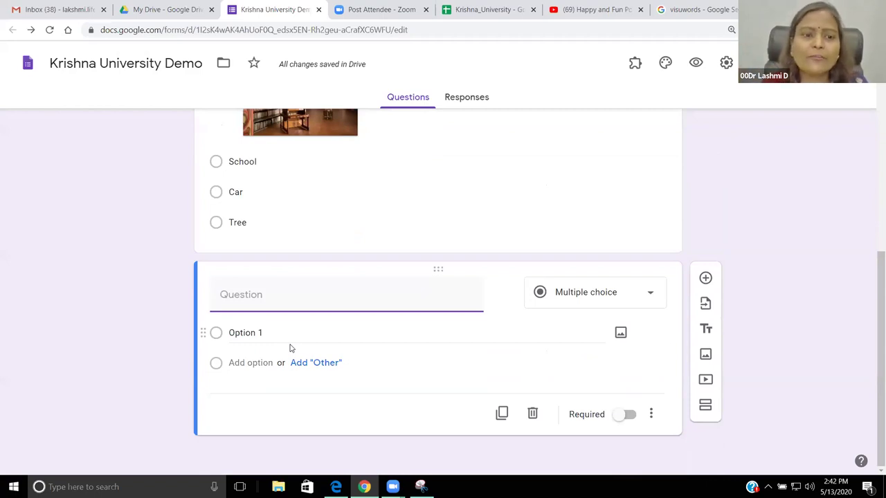
pyautogui.click(245, 332)
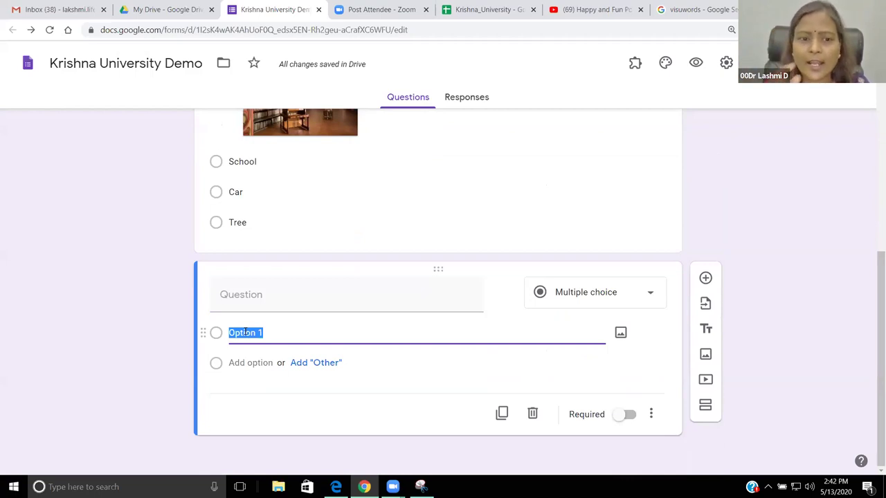
pyautogui.click(231, 333)
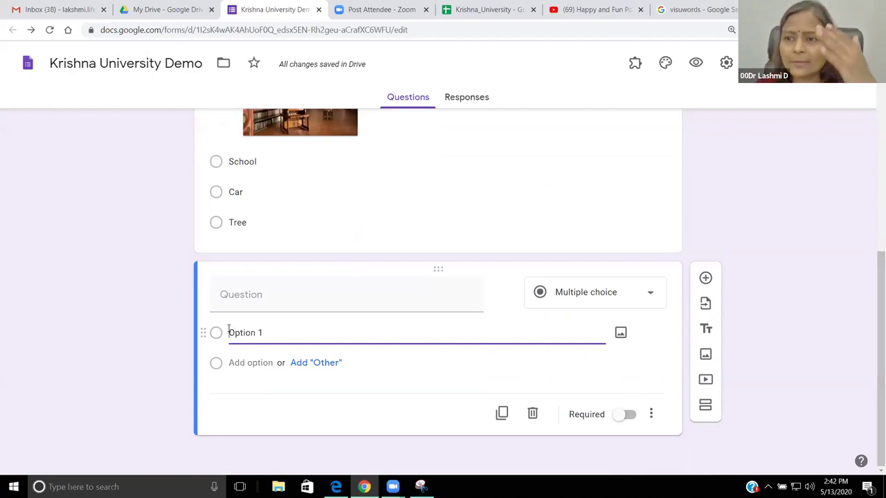
pyautogui.click(246, 295)
pyautogui.write('Which')
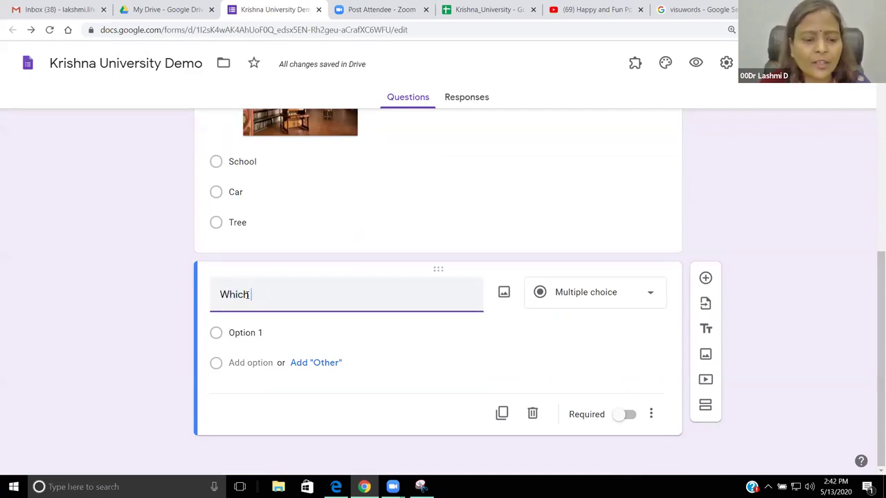
pyautogui.write(' are 4 wheelers?')
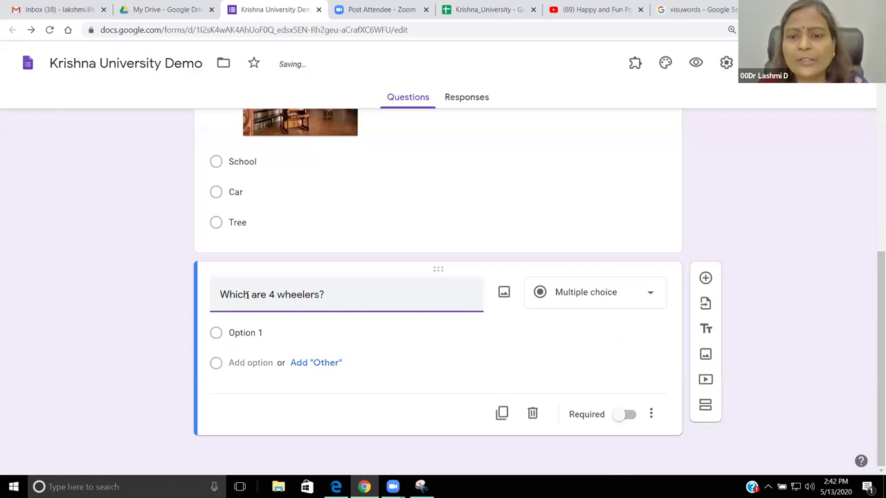
pyautogui.rightClick(290, 298)
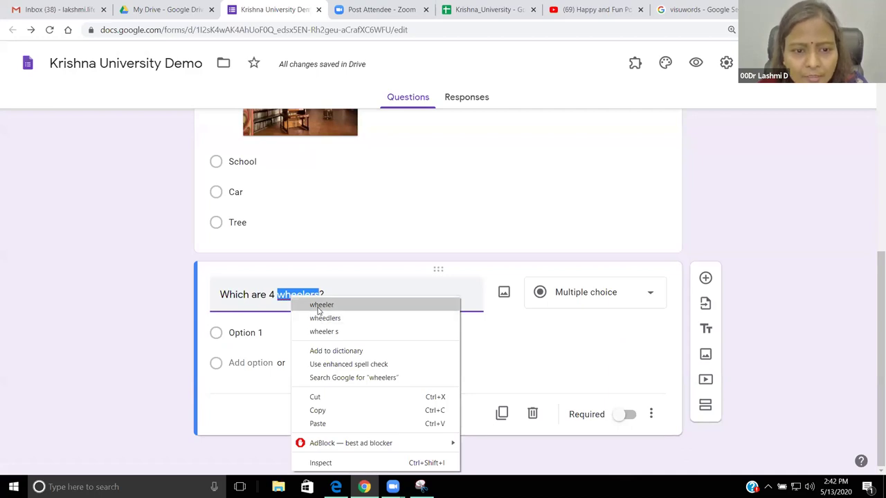
pyautogui.click(316, 295)
pyautogui.write("'")
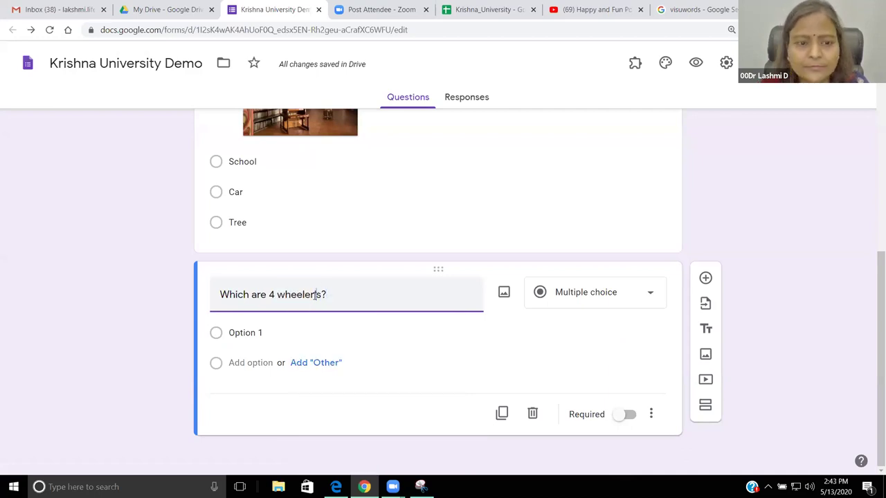
# Step: Enter Rolls Royce, College, Peacock and BMW as the four answer options of the 4 wheeler's question
pyautogui.click(260, 331)
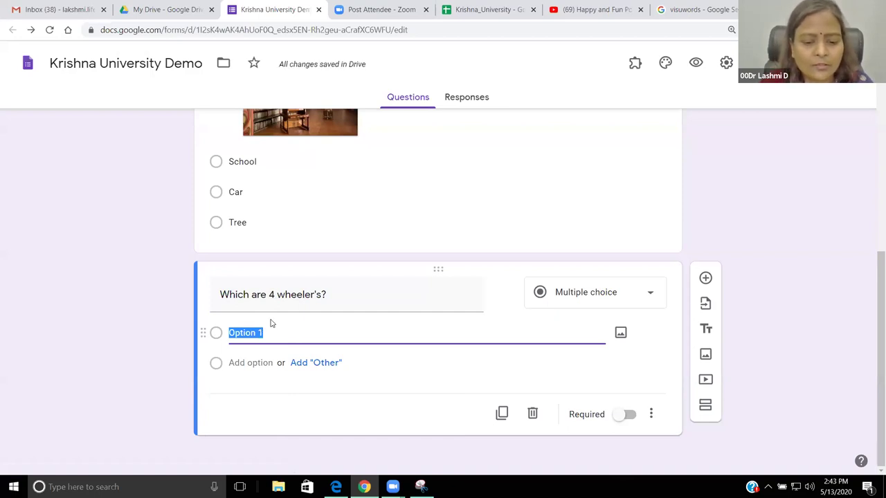
pyautogui.write('Rolls Royce')
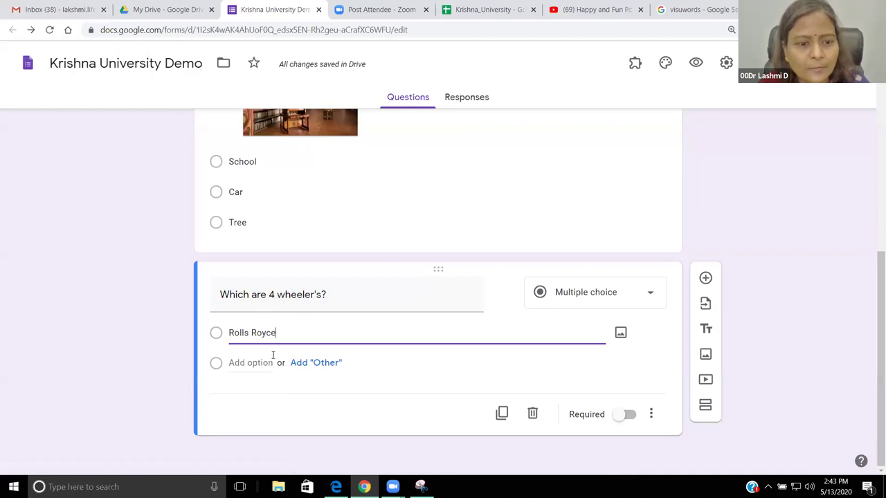
pyautogui.click(257, 362)
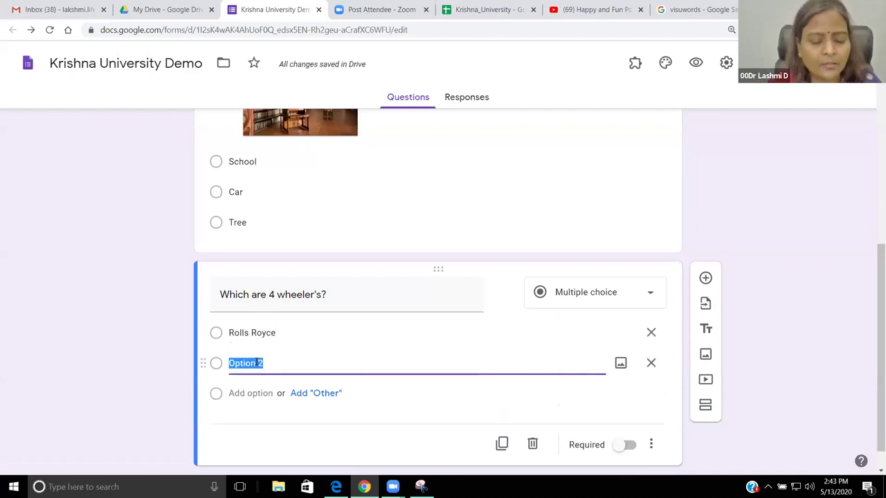
pyautogui.write('College')
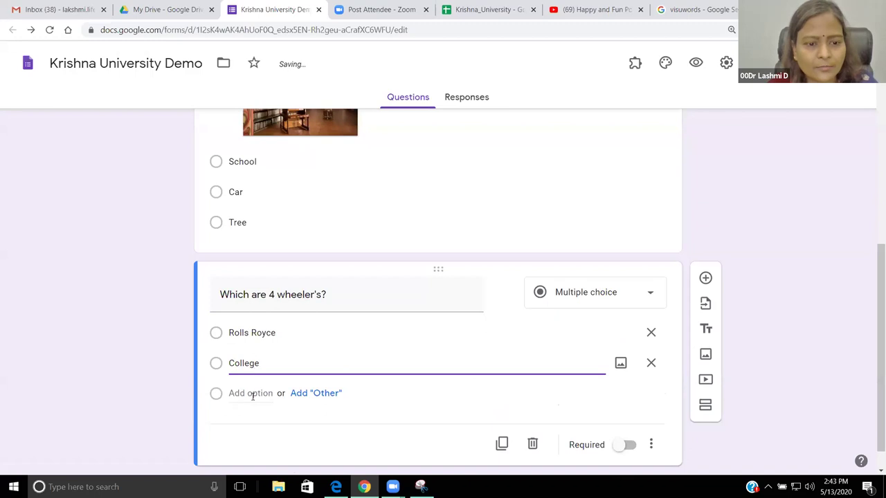
pyautogui.click(251, 393)
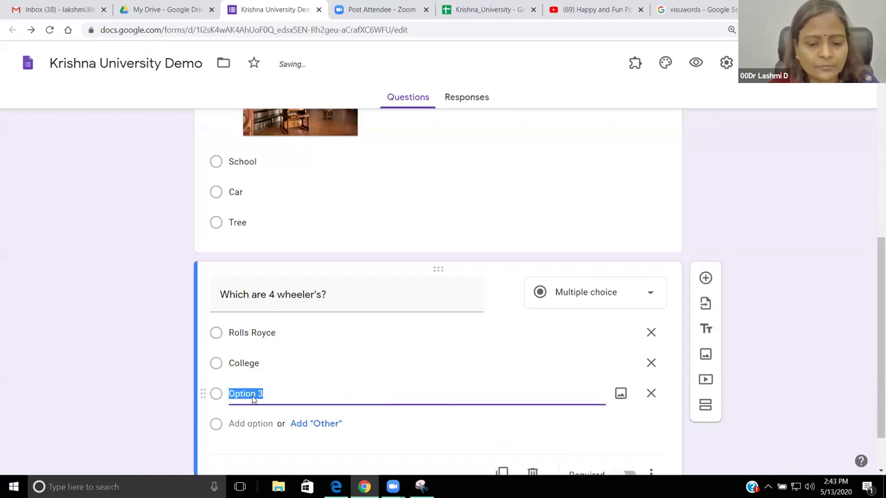
pyautogui.write('Cocoo')
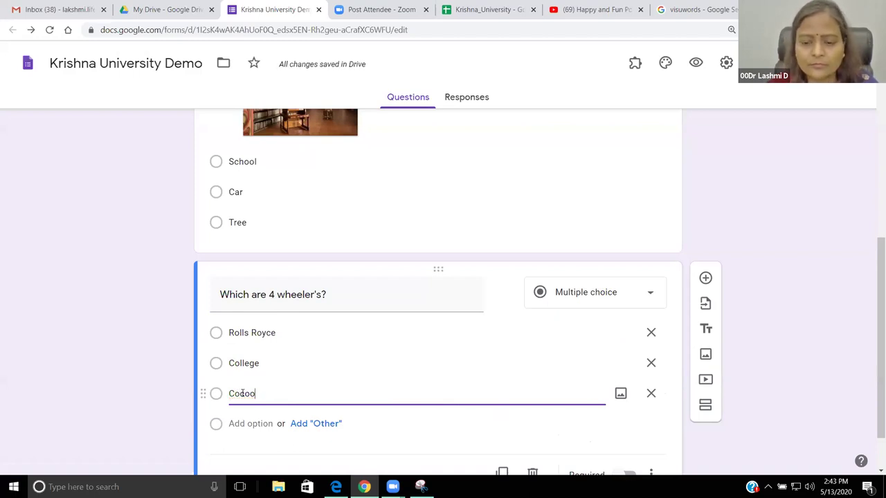
pyautogui.press('BackSpace')
pyautogui.press('BackSpace')
pyautogui.press('BackSpace')
pyautogui.press('BackSpace')
pyautogui.press('BackSpace')
pyautogui.write('Peacock')
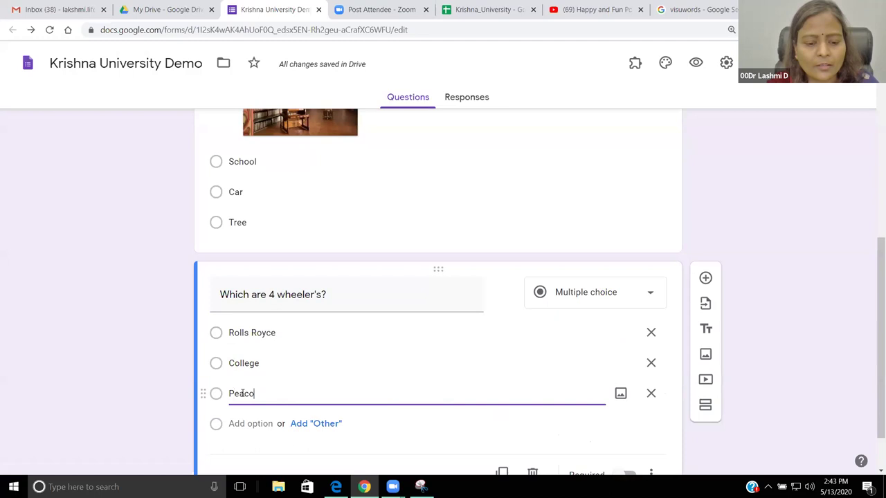
pyautogui.click(239, 416)
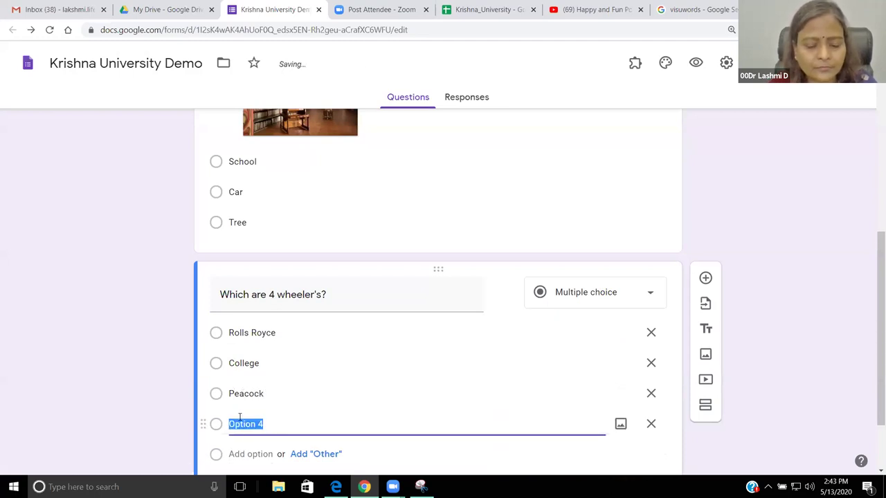
pyautogui.write('BMW')
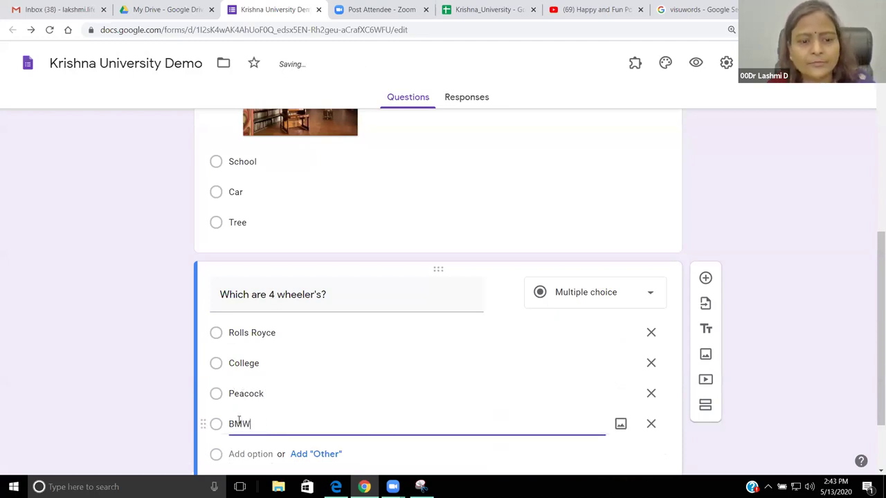
# Step: Change the 4 wheeler's question type to Checkboxes and point out the Rolls Royce and BMW options
pyautogui.scroll(-1, 370, 317)
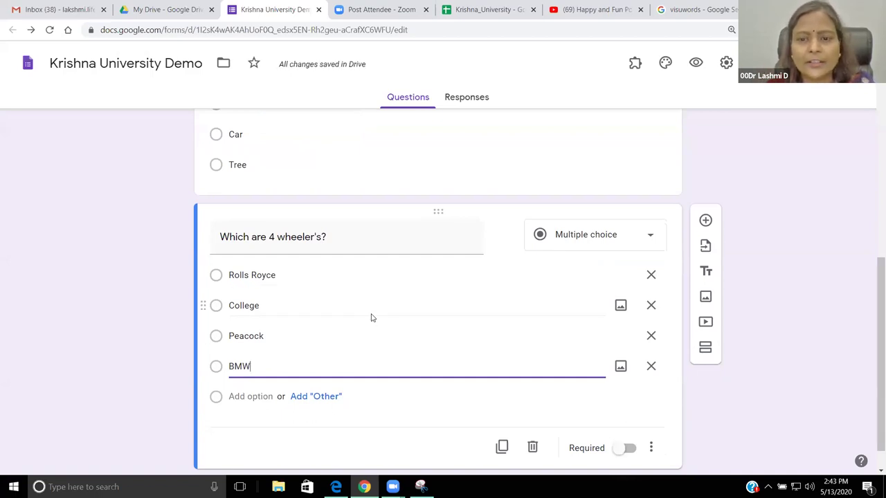
pyautogui.click(652, 238)
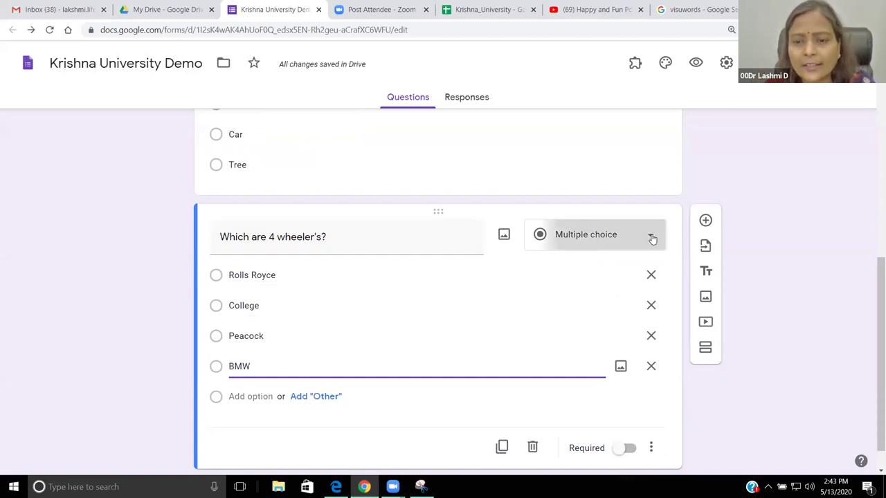
pyautogui.click(572, 198)
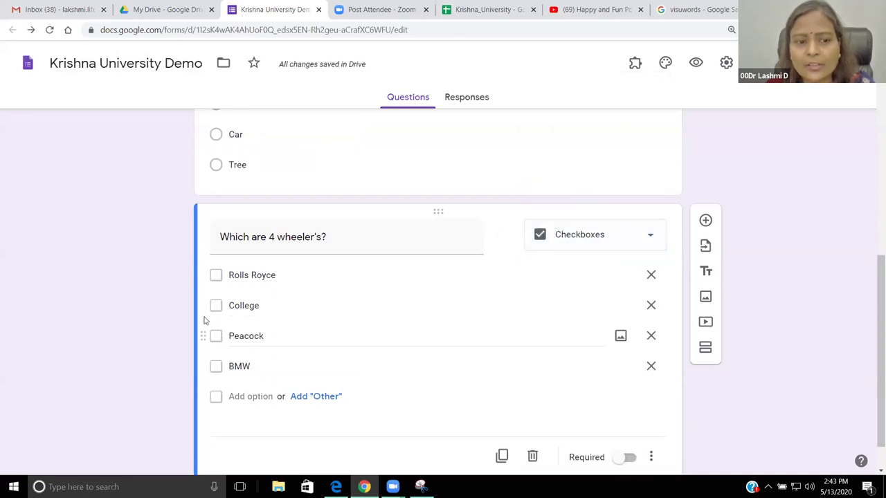
pyautogui.click(214, 277)
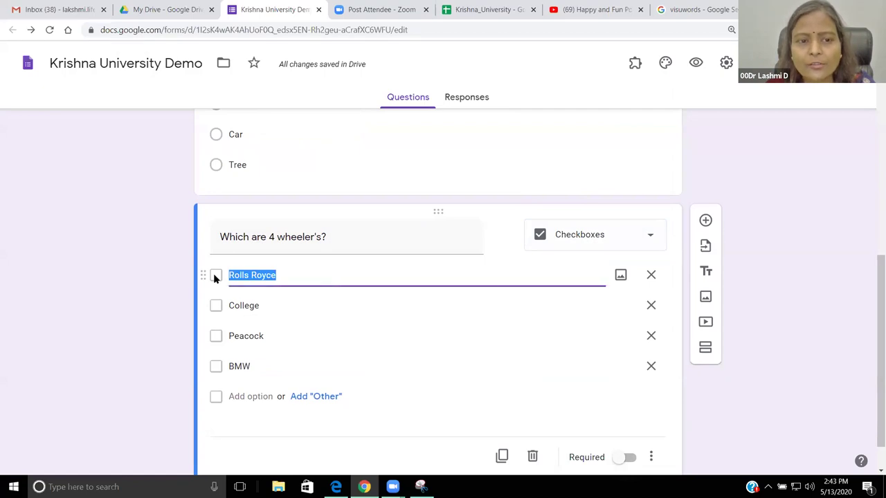
pyautogui.click(233, 365)
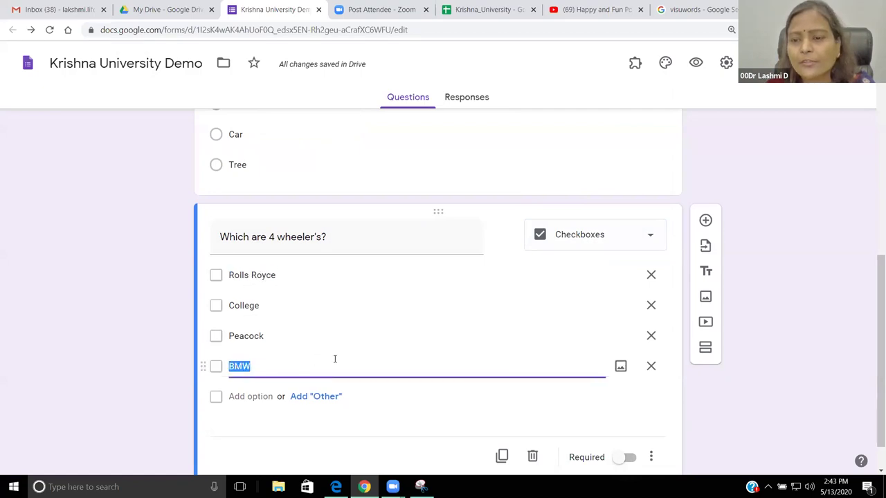
# Step: Make the 4 wheeler's question required and choose Shuffle option order for its answers
pyautogui.scroll(-1, 334, 359)
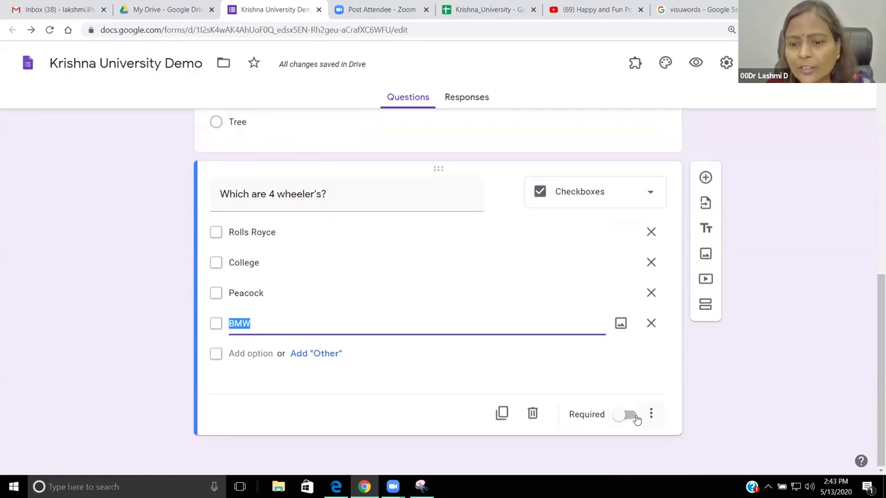
pyautogui.click(627, 415)
pyautogui.click(651, 414)
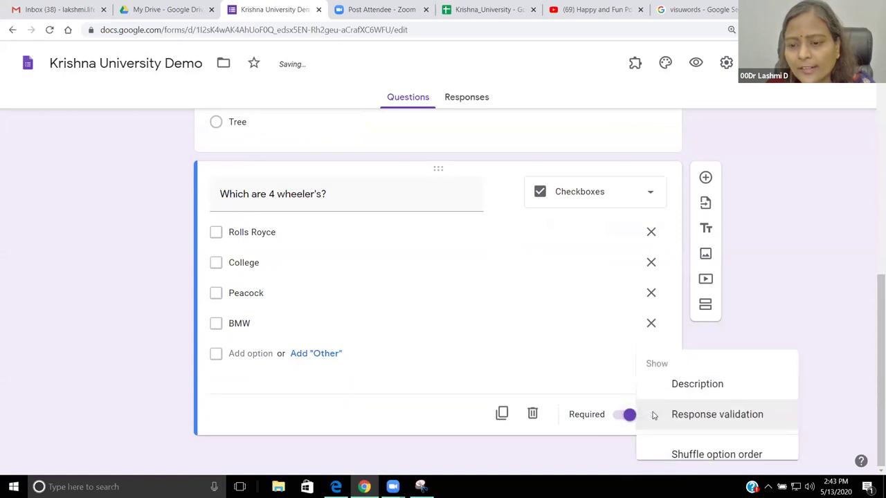
pyautogui.click(679, 446)
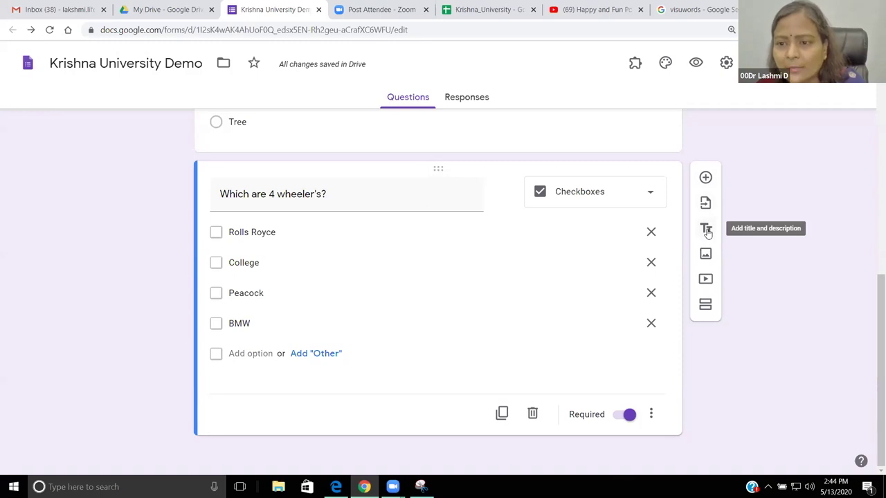
# Step: Add a title and description block below the 4 wheeler's question and another below the form header titled "MCQ Questions"
pyautogui.click(705, 230)
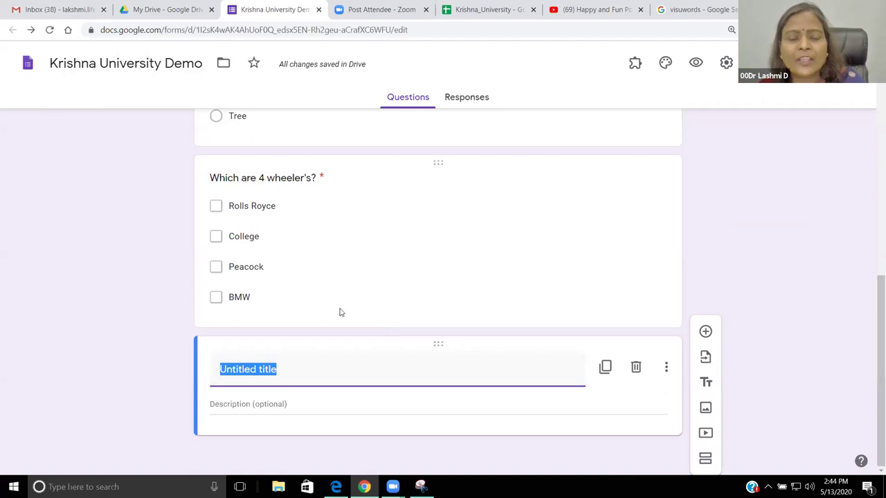
pyautogui.scroll(7, 339, 311)
pyautogui.scroll(1, 312, 276)
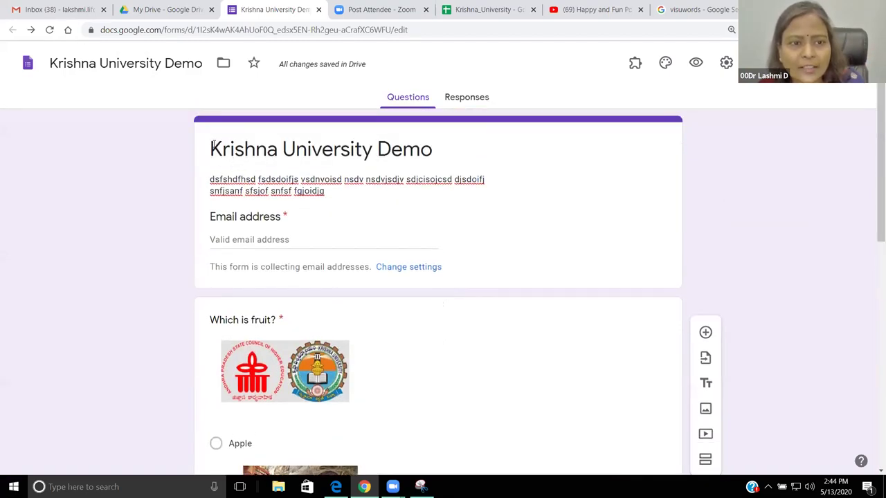
pyautogui.tripleClick(213, 178)
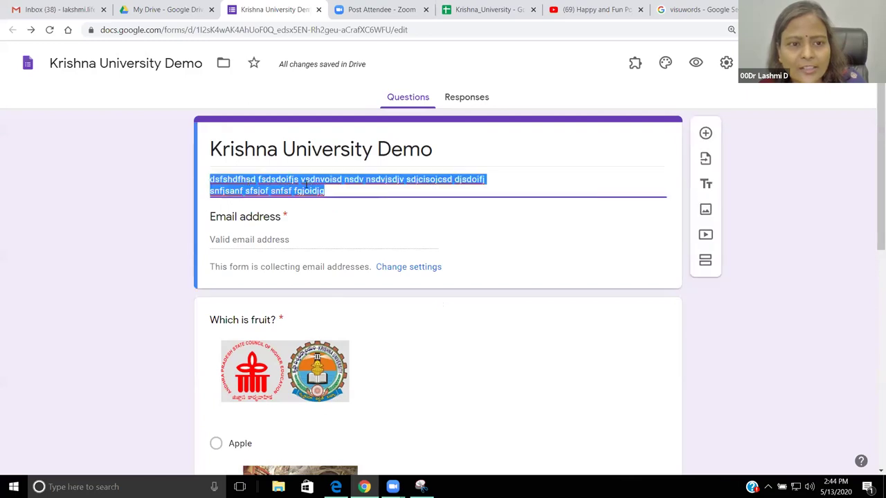
pyautogui.hotkey('shift', 'Tab')
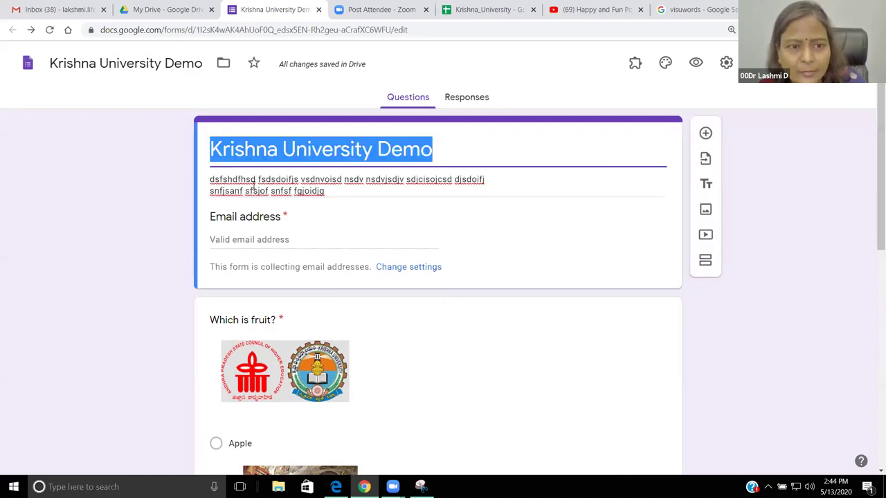
pyautogui.click(283, 146)
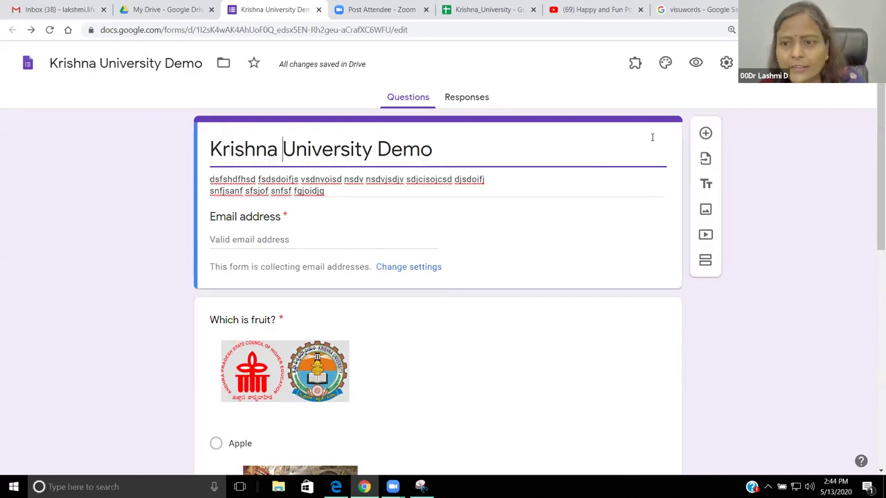
pyautogui.click(712, 187)
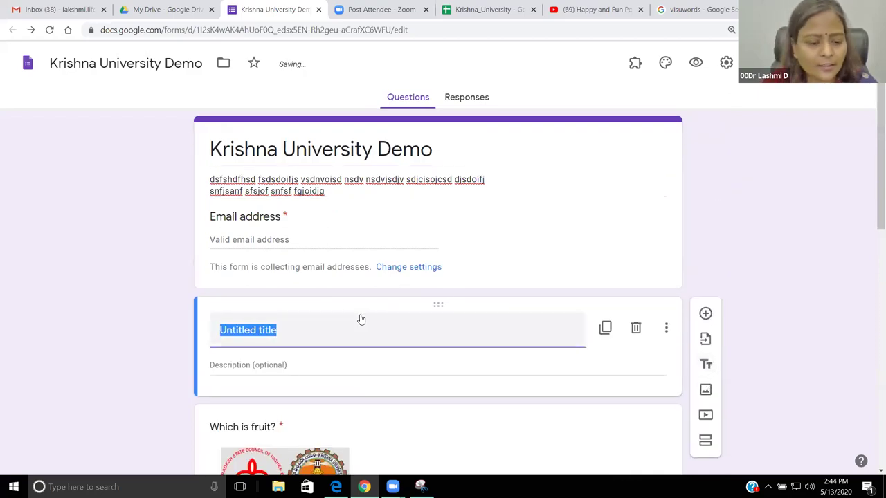
pyautogui.write('MCQ Questions')
# Step: Title the block below the 4 wheeler's question "Short Answer Questions", correcting the spelling of Answer
pyautogui.scroll(-3, 408, 356)
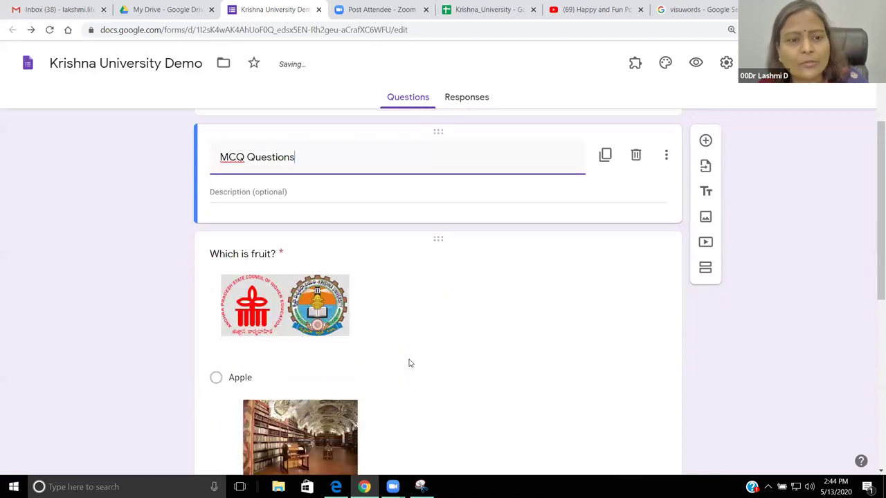
pyautogui.scroll(-5, 409, 362)
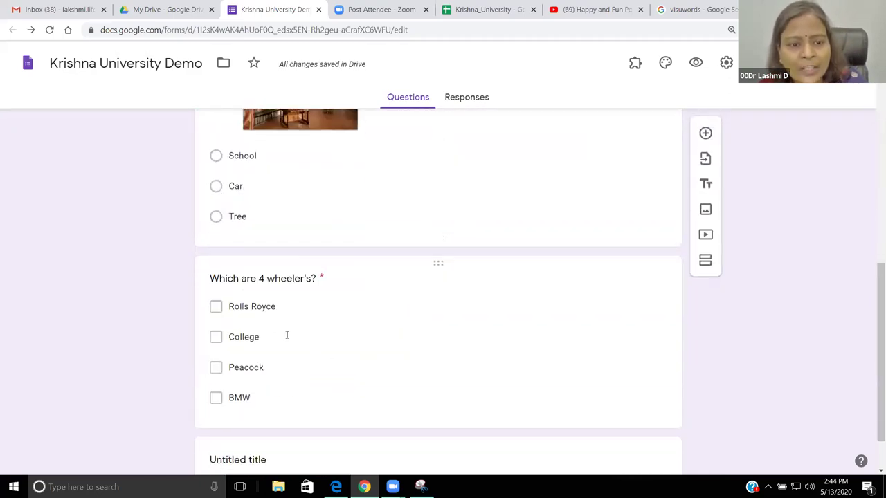
pyautogui.scroll(-1, 287, 334)
pyautogui.click(240, 397)
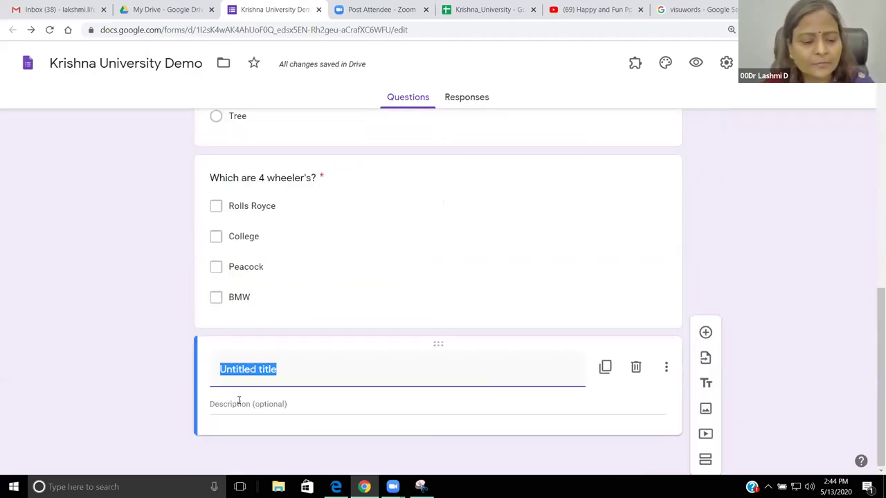
pyautogui.write('Short An')
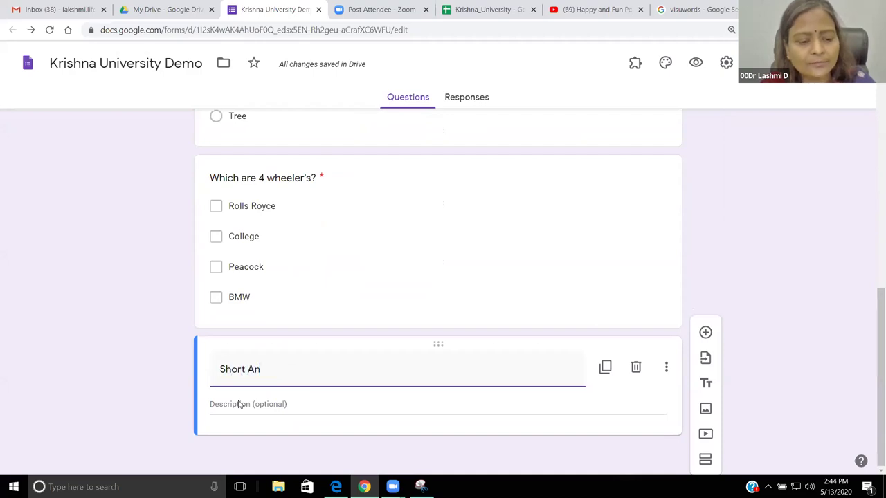
pyautogui.write('aswer Questions')
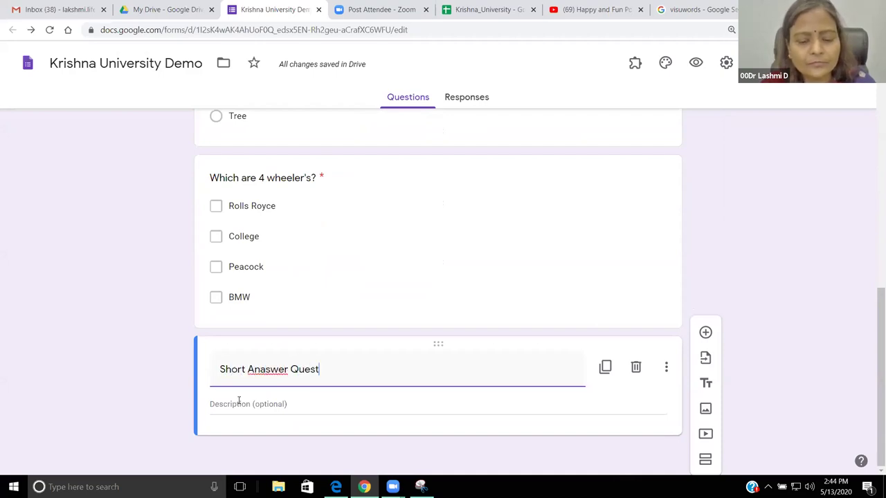
pyautogui.rightClick(267, 369)
pyautogui.click(296, 228)
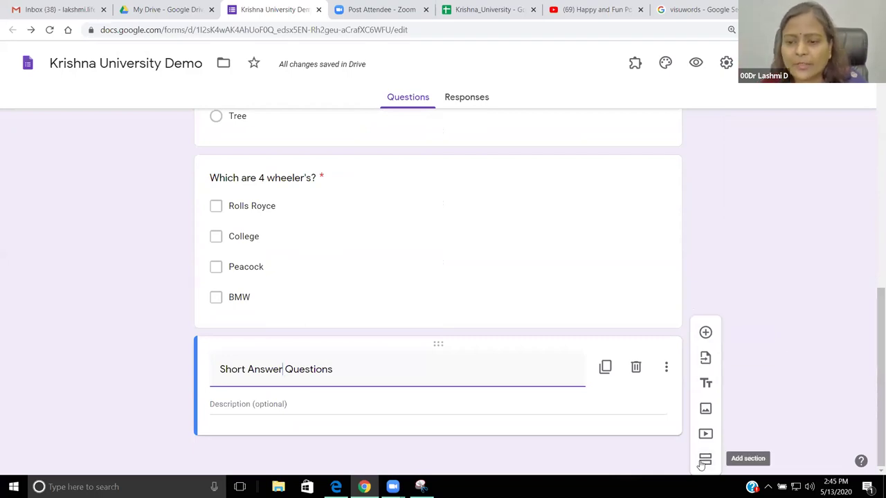
# Step: Add a second section at the end of the form and delete the Short Answer Questions title block above it
pyautogui.click(704, 459)
pyautogui.scroll(5, 366, 317)
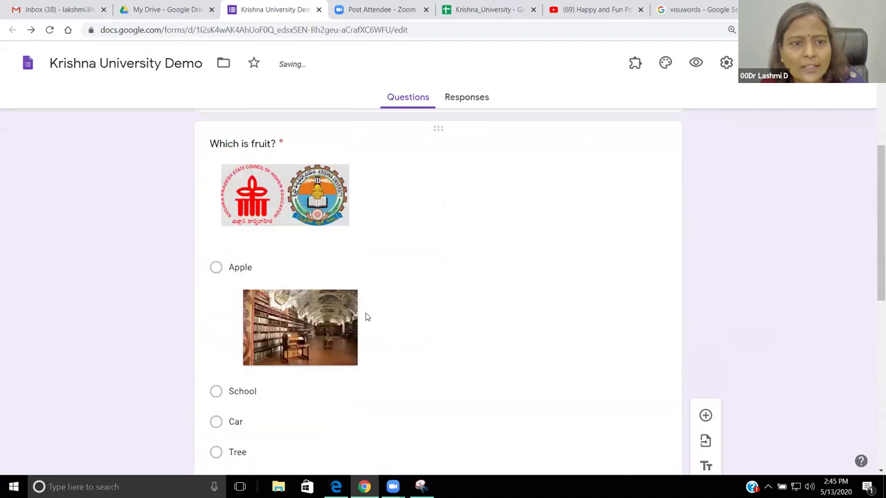
pyautogui.scroll(4, 366, 317)
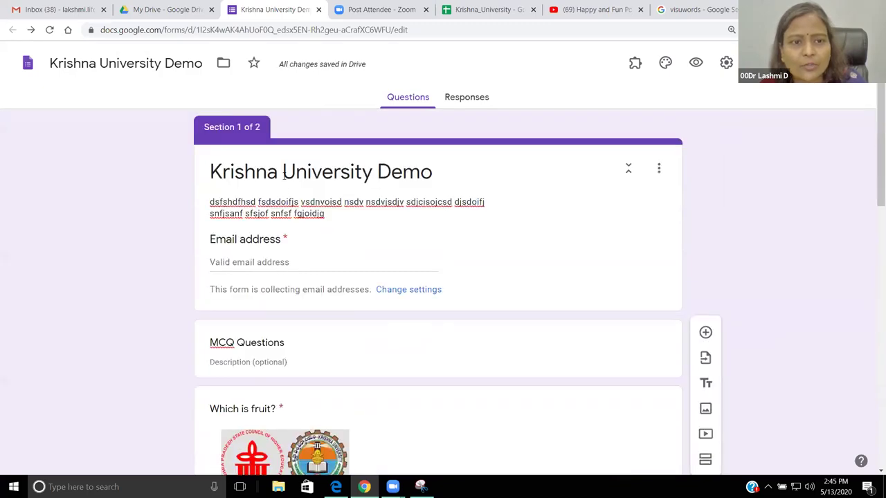
pyautogui.scroll(-15, 316, 266)
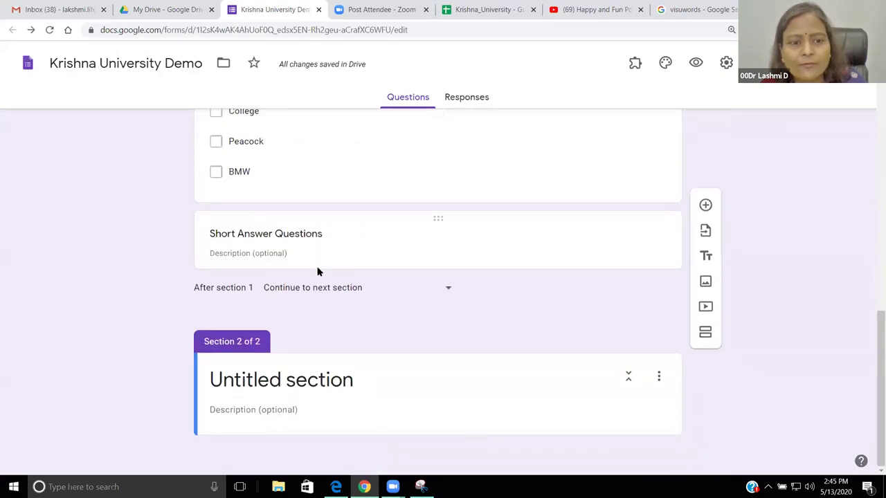
pyautogui.click(212, 235)
pyautogui.click(635, 243)
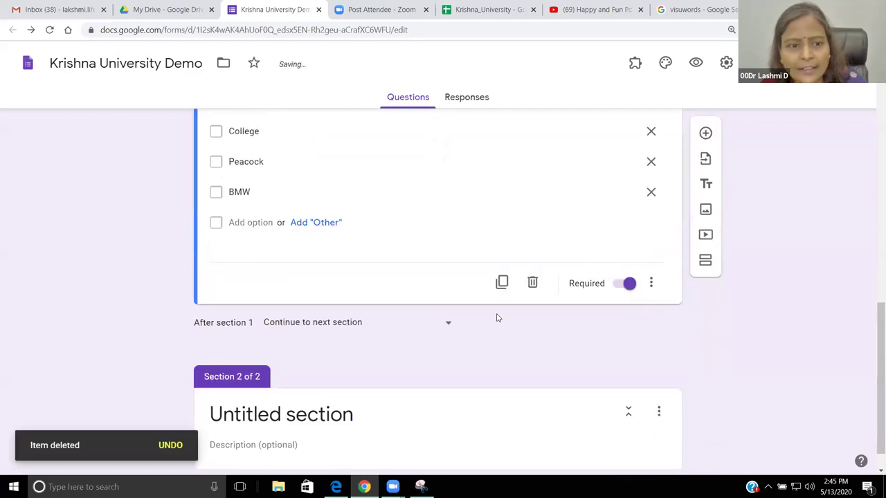
# Step: Title the second section "Short Answer Type Questions" and enter "safssdv vdsvsdv vds" as its description
pyautogui.click(288, 398)
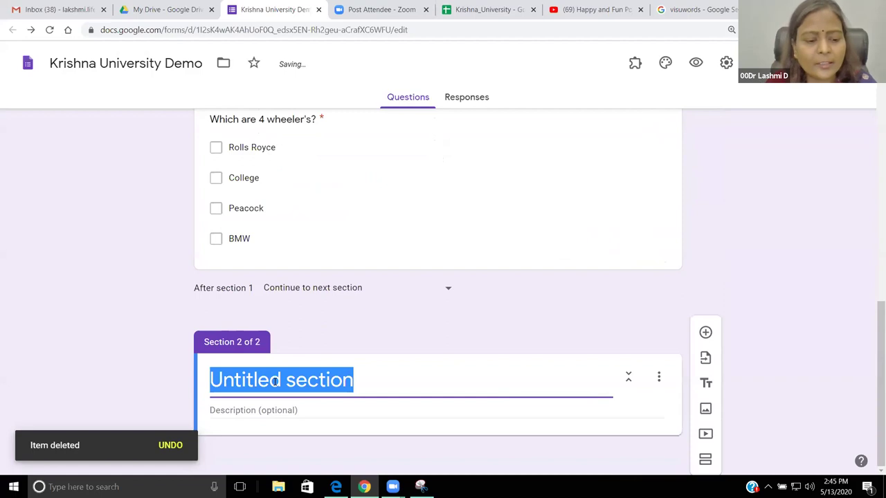
pyautogui.write('Short An')
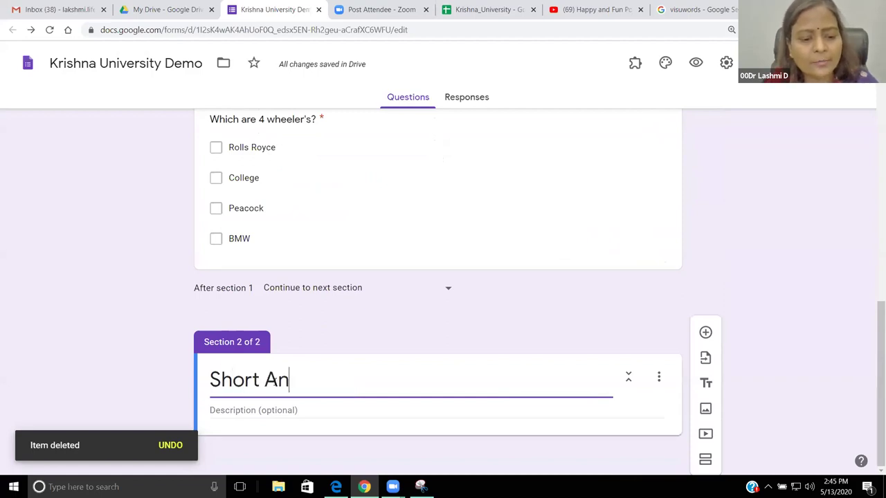
pyautogui.write('swer Ty')
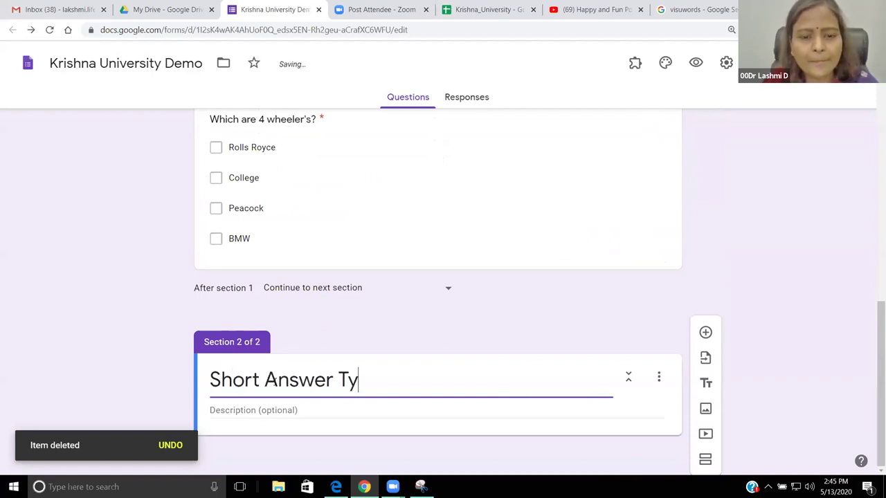
pyautogui.write('pe Questions')
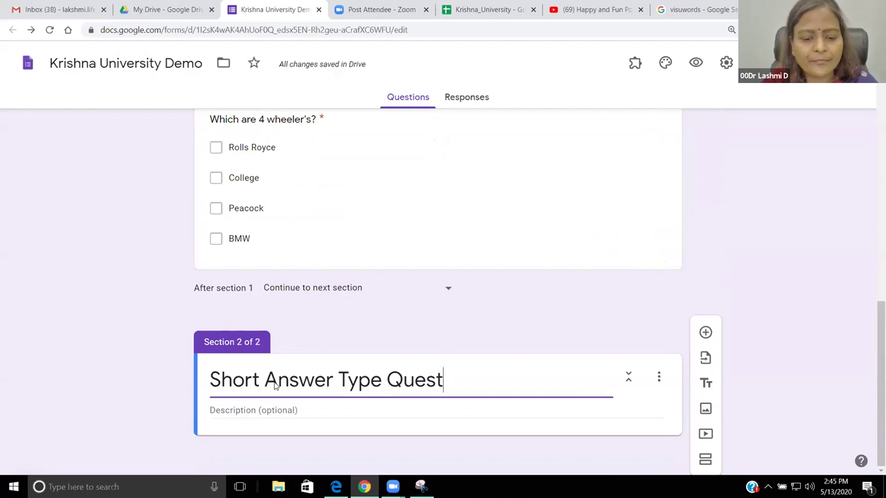
pyautogui.click(244, 411)
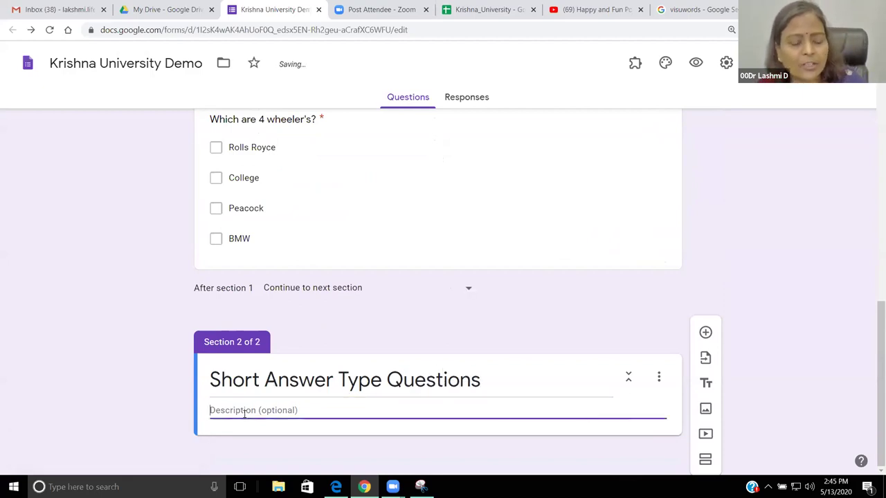
pyautogui.write('safssdv sdsvsdv vds')
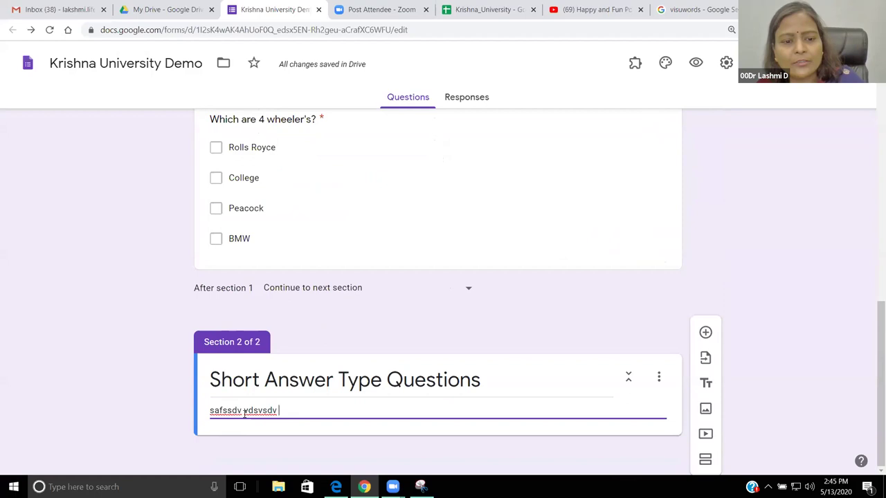
# Step: Add a question to the second section and title it "What do you feel about this workshop?"
pyautogui.click(705, 332)
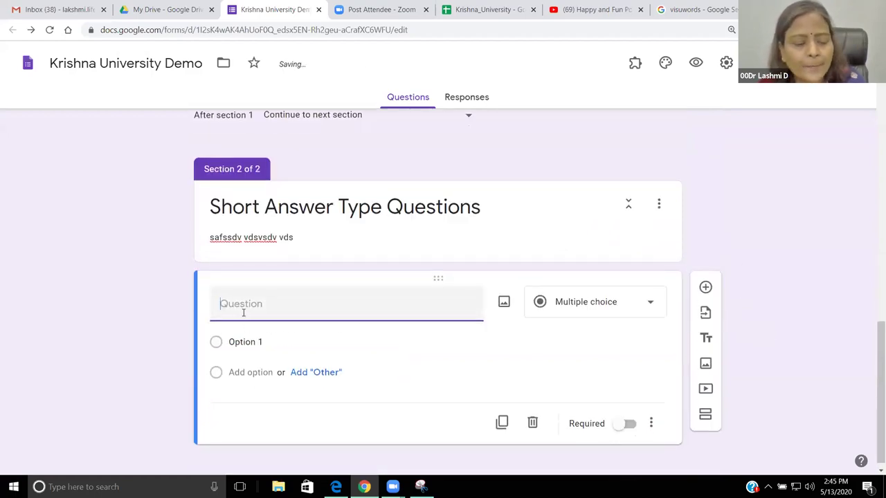
pyautogui.write('What do you feel about this wor')
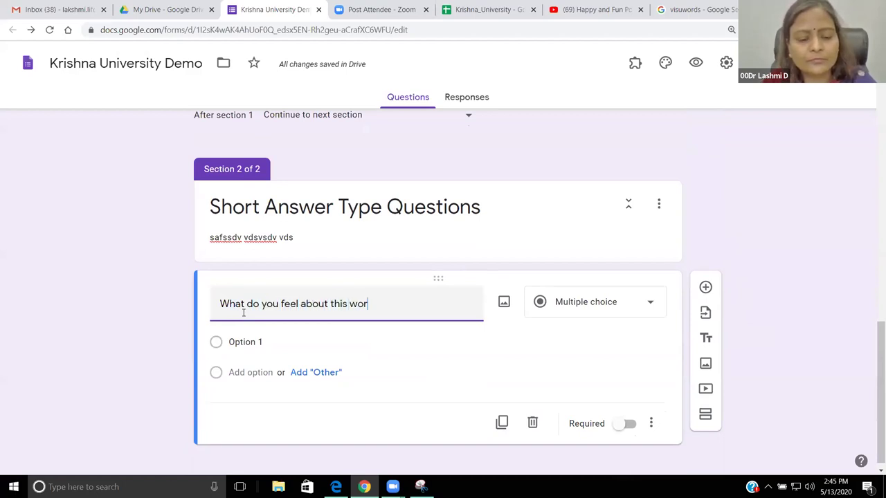
pyautogui.write('kshop?')
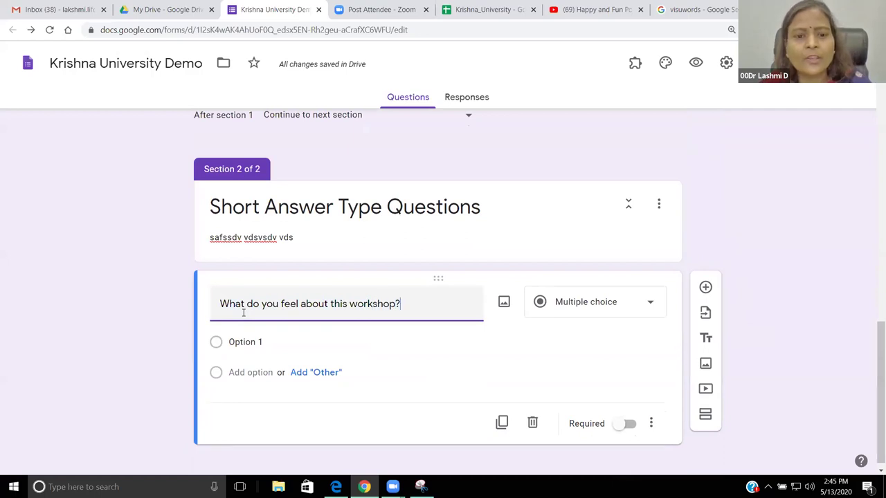
# Step: Change the workshop question's type to Paragraph and make it required
pyautogui.click(650, 319)
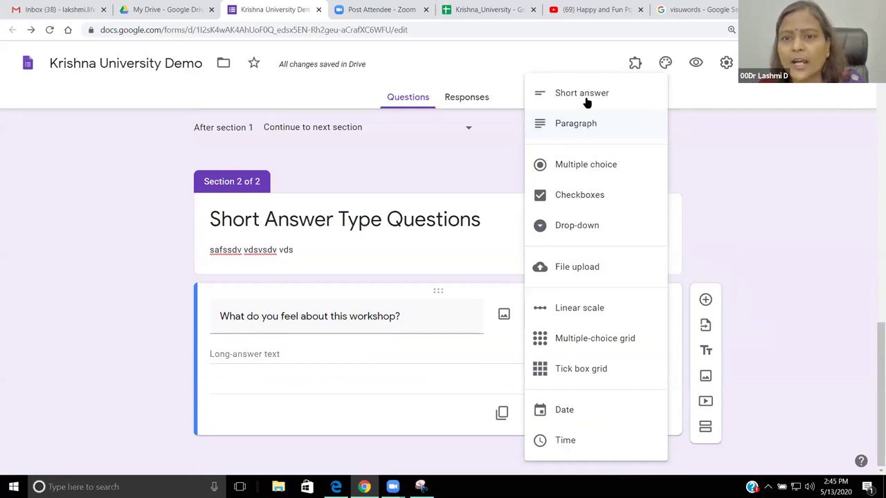
pyautogui.click(587, 124)
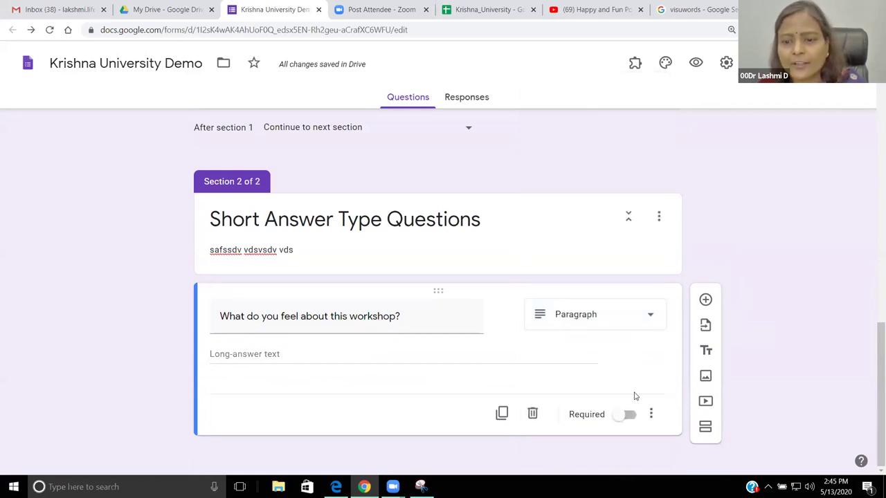
pyautogui.click(629, 415)
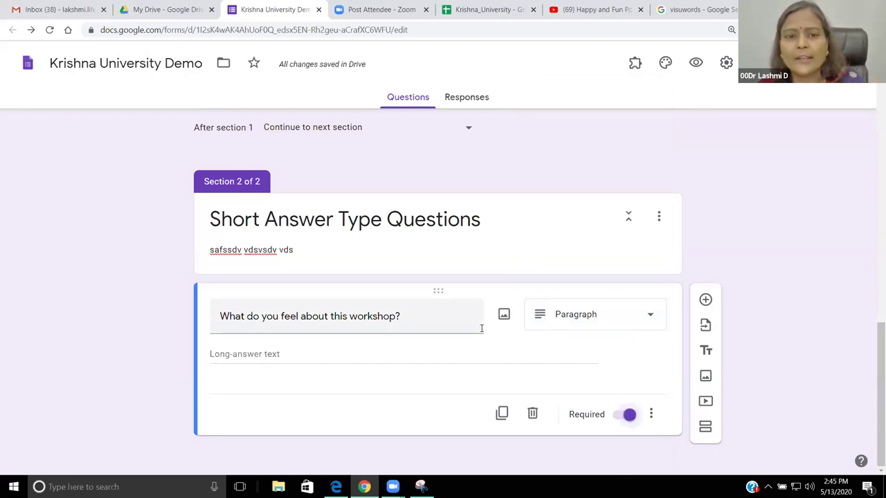
# Step: Move the 4 wheeler's question above the fruit question, directly below the MCQ Questions title
pyautogui.scroll(5, 481, 328)
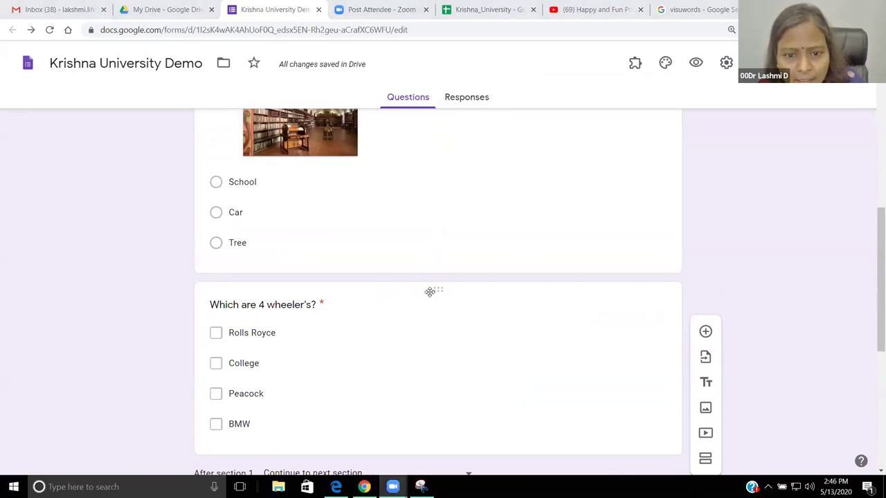
pyautogui.moveTo(437, 290); pyautogui.dragTo(438, 133)
pyautogui.moveTo(438, 134); pyautogui.dragTo(439, 136)
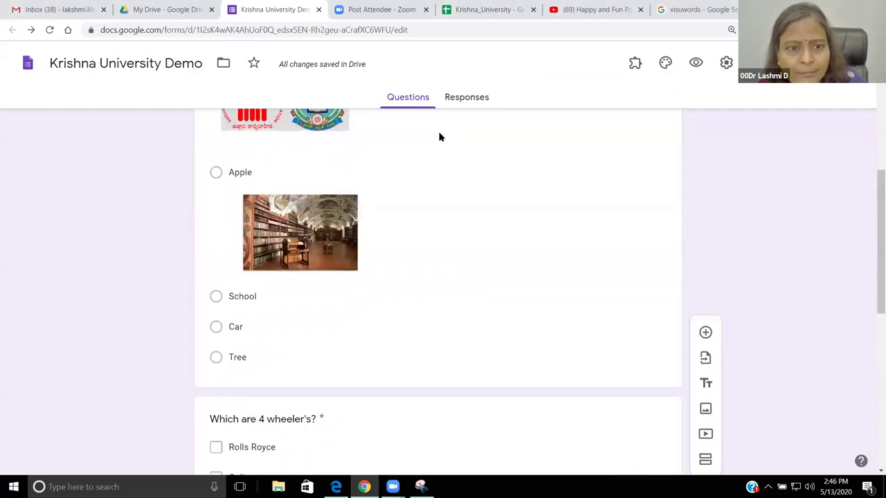
pyautogui.moveTo(438, 403); pyautogui.dragTo(429, 224)
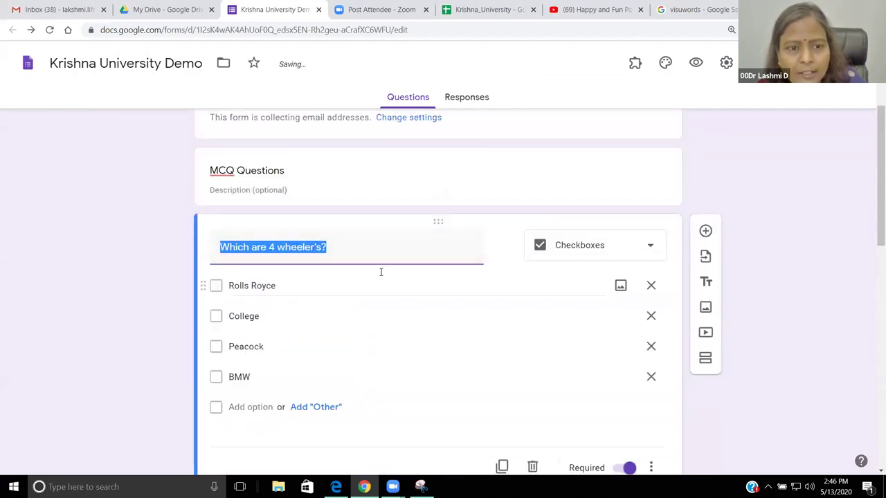
pyautogui.click(355, 253)
pyautogui.scroll(-6, 376, 277)
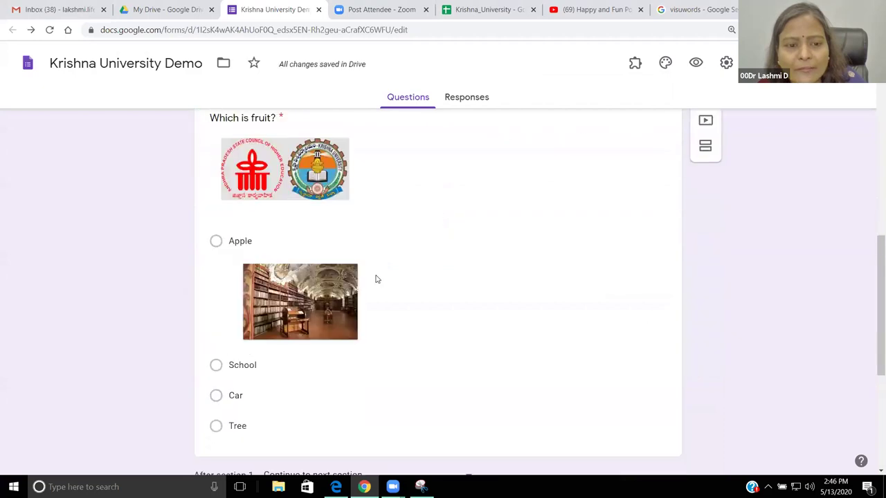
# Step: Add a new section below the 4 wheeler's question
pyautogui.scroll(1, 376, 274)
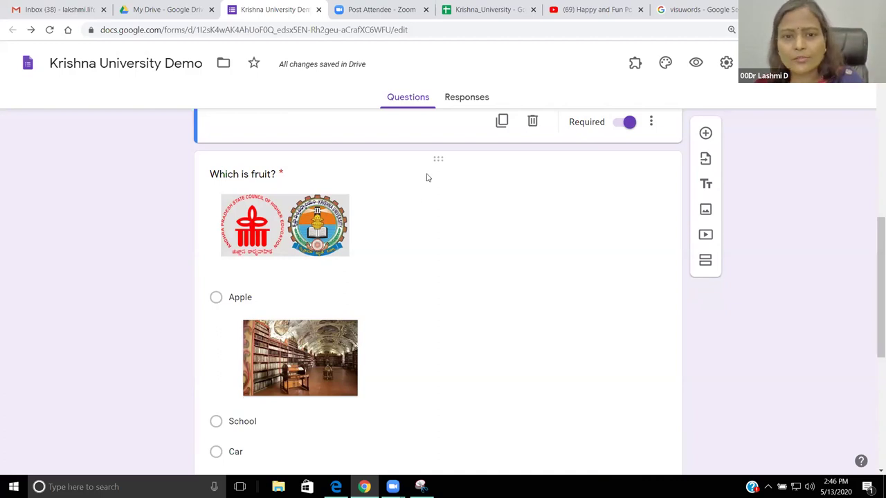
pyautogui.scroll(-5, 445, 202)
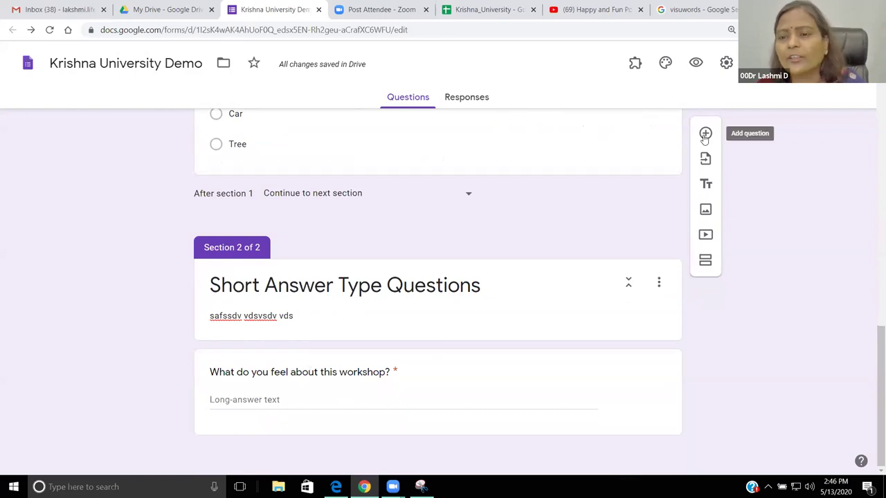
pyautogui.click(704, 268)
# Step: Delete the untitled second section together with the fruit question it contains
pyautogui.scroll(2, 619, 323)
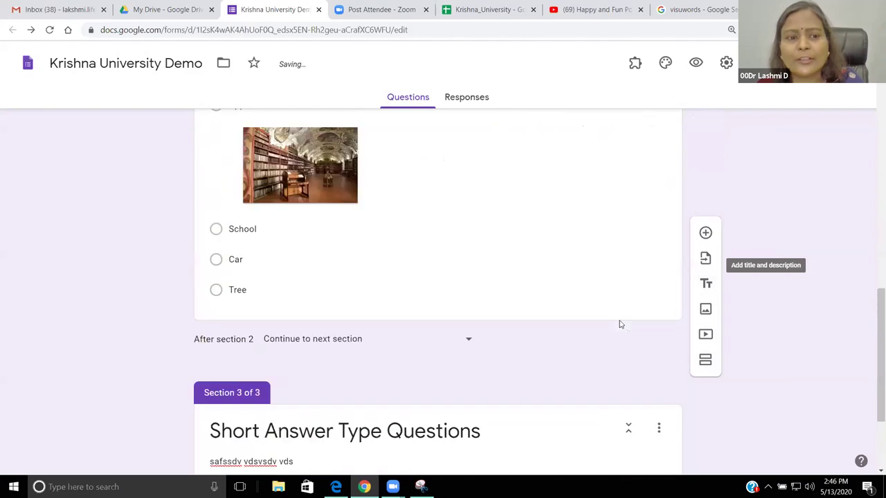
pyautogui.scroll(-2, 366, 373)
pyautogui.scroll(-1, 310, 322)
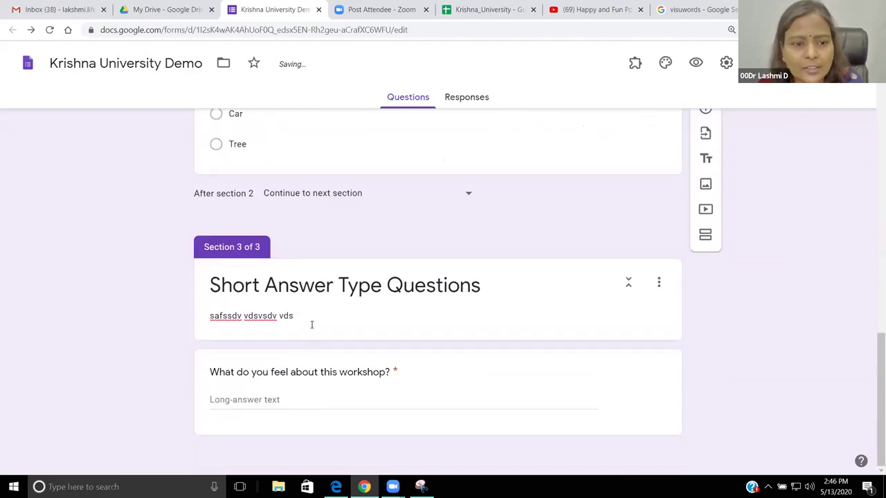
pyautogui.scroll(7, 331, 298)
pyautogui.scroll(5, 331, 302)
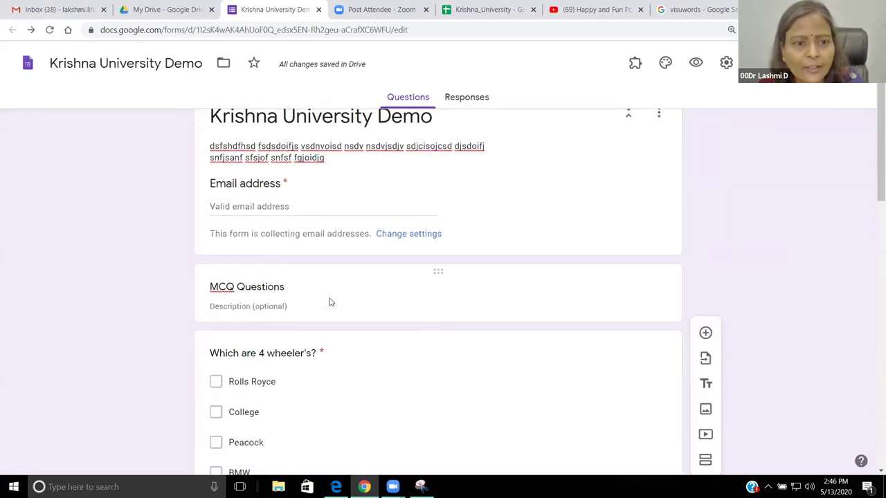
pyautogui.scroll(-2, 330, 301)
pyautogui.scroll(3, 330, 302)
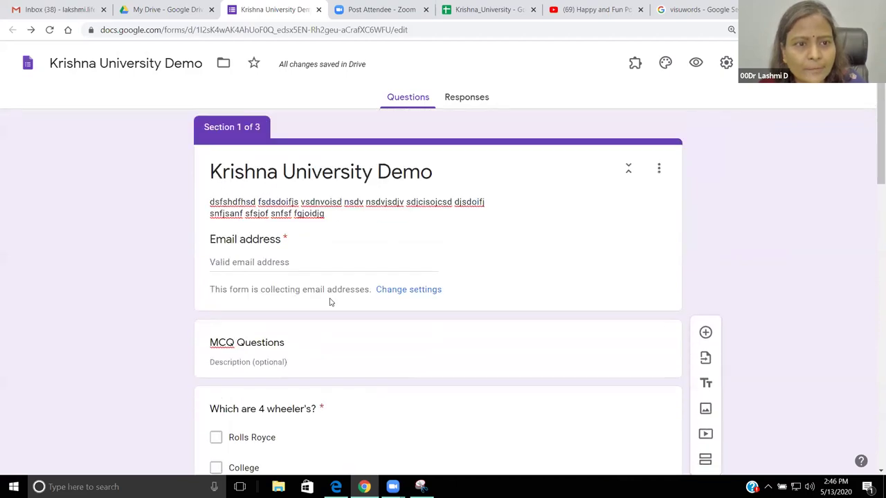
pyautogui.scroll(-5, 330, 301)
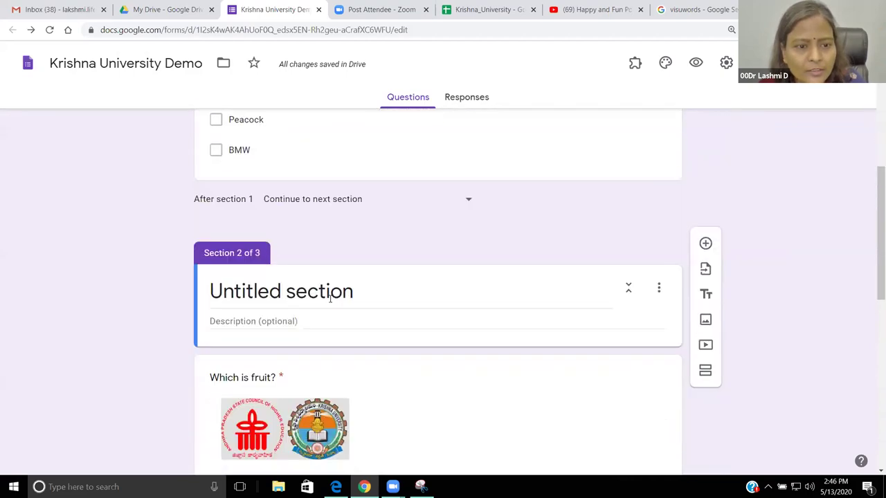
pyautogui.scroll(-1, 330, 299)
pyautogui.click(658, 264)
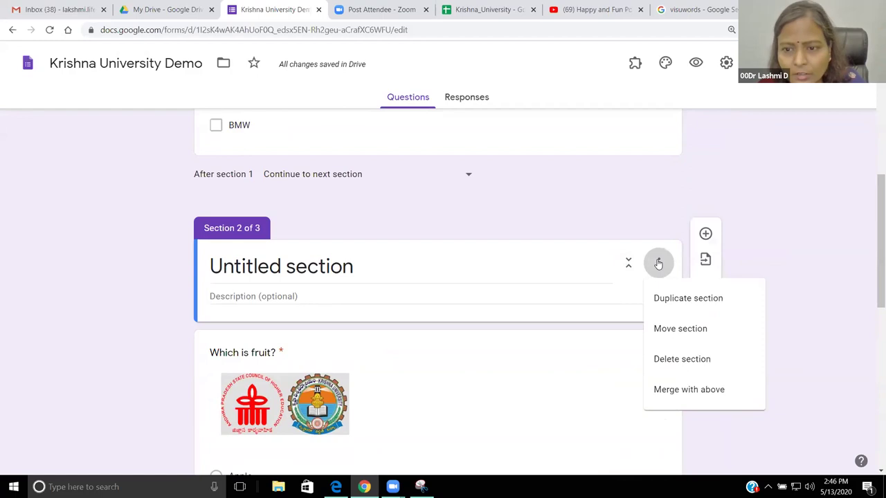
pyautogui.click(641, 223)
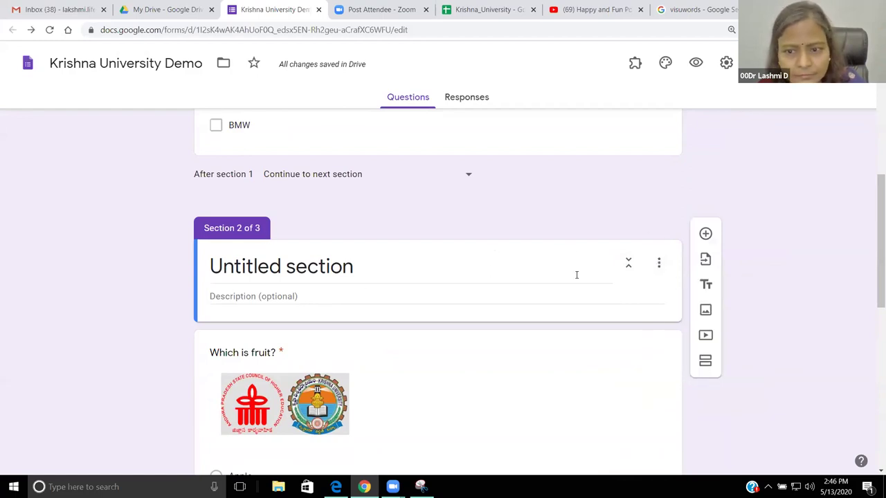
pyautogui.click(656, 264)
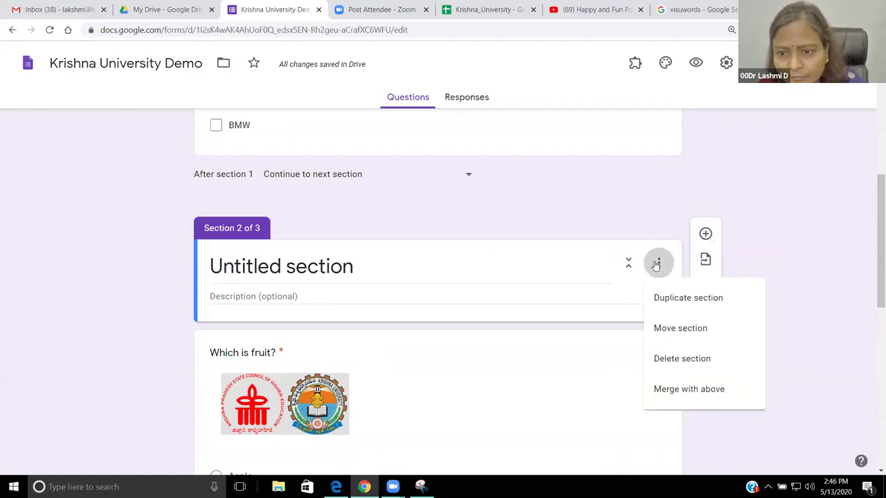
pyautogui.click(682, 359)
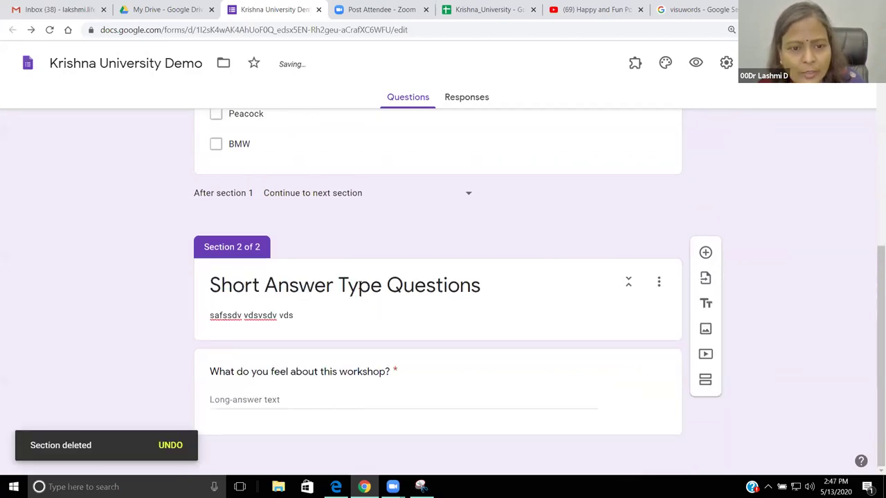
# Step: Add a new section after the Short Answer Type Questions header and title it "File Upload"
pyautogui.click(304, 287)
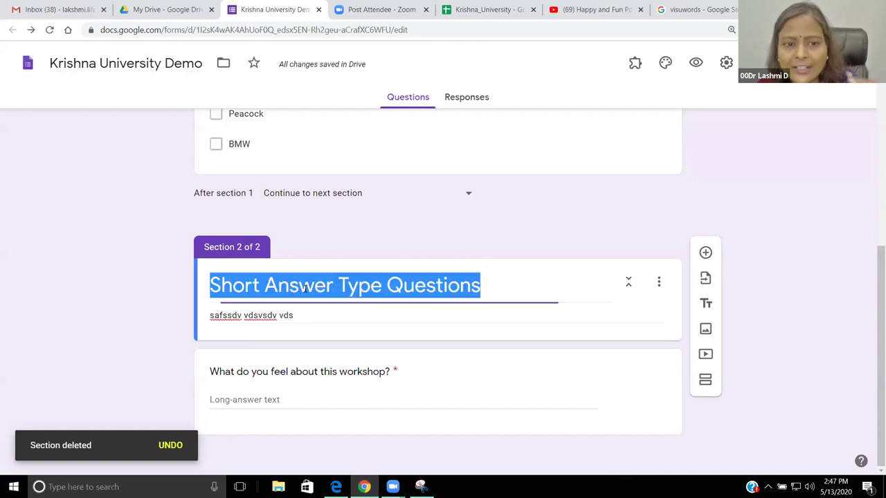
pyautogui.click(705, 380)
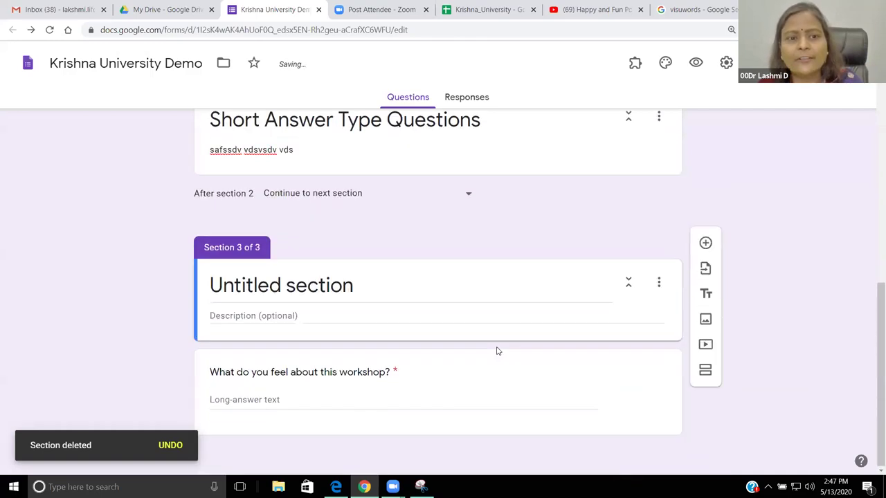
pyautogui.click(328, 287)
pyautogui.write('File')
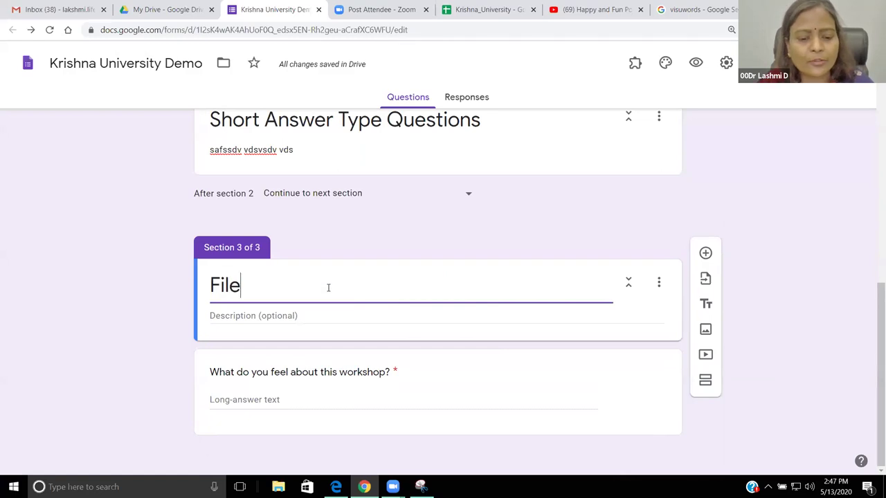
pyautogui.write(' Upload')
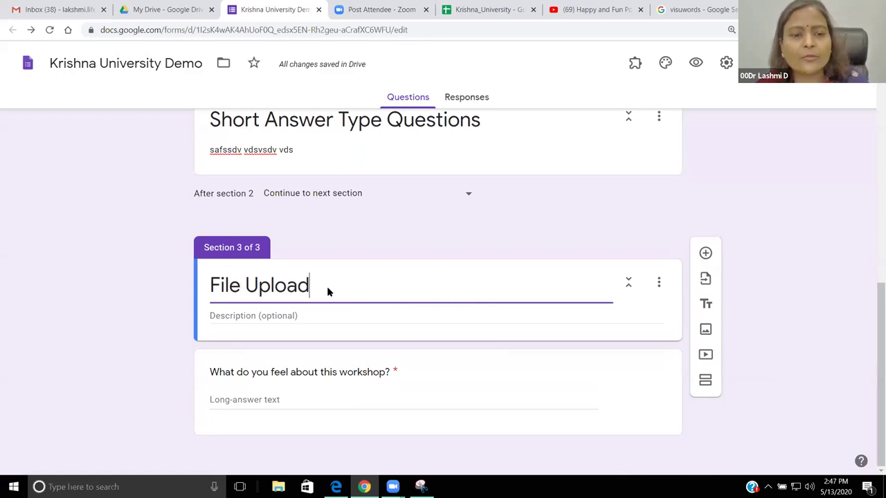
# Step: Enter "cascasfas svsav ascas sacas ascas casc scasc" as the File Upload section's description
pyautogui.click(283, 315)
pyautogui.write('cascas')
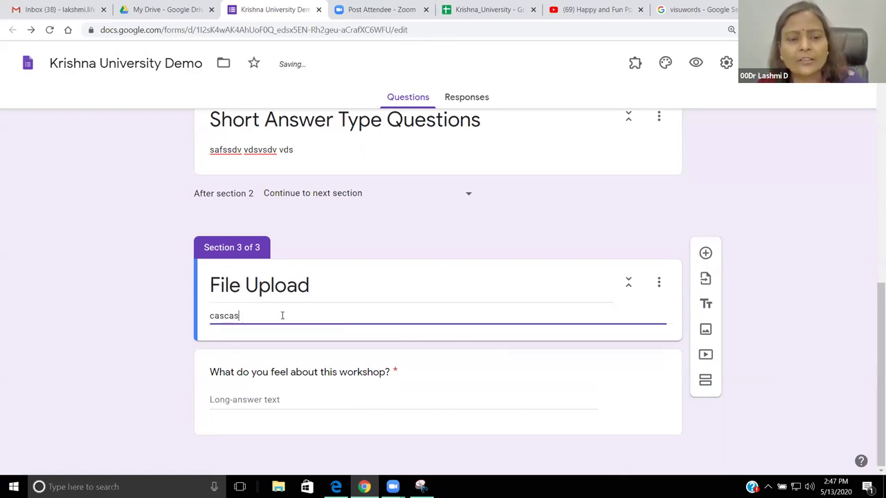
pyautogui.write('fas svsav asc')
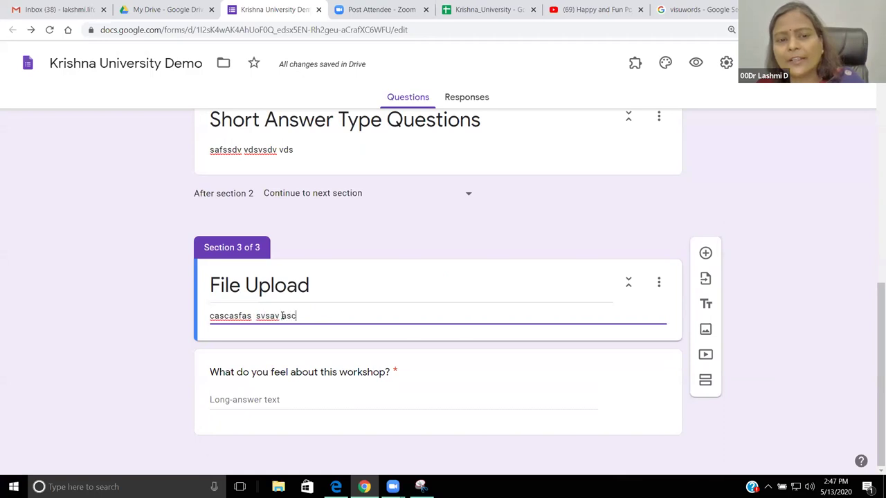
pyautogui.write('as sacas ascas ')
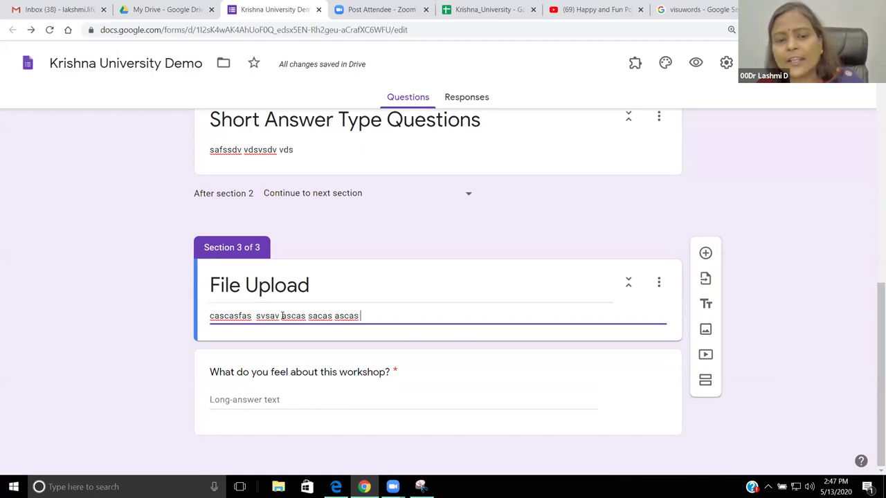
pyautogui.write('casc scasc')
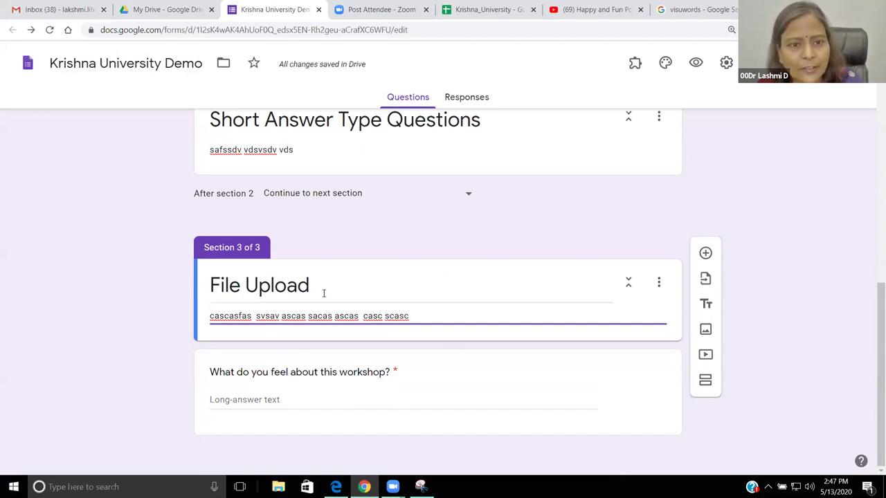
# Step: Add an "Upload word file" question to the File Upload section and change its type to File upload, accepting uploads to Drive
pyautogui.click(705, 252)
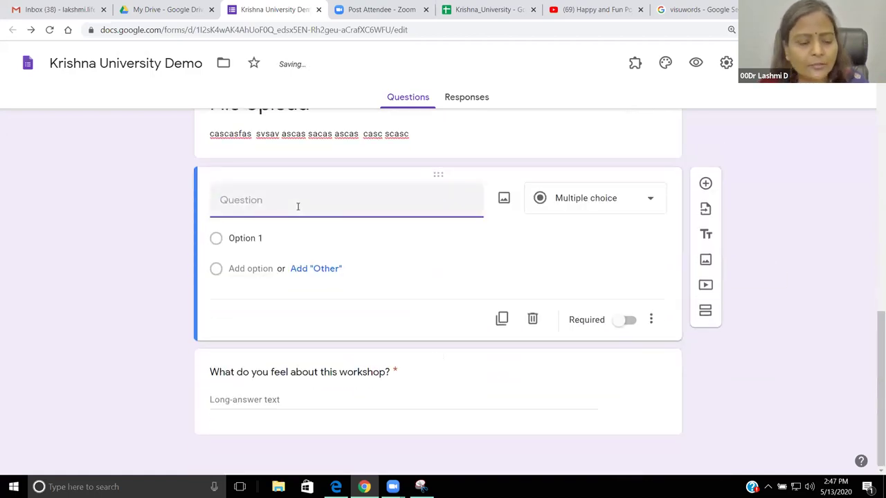
pyautogui.write('Upload')
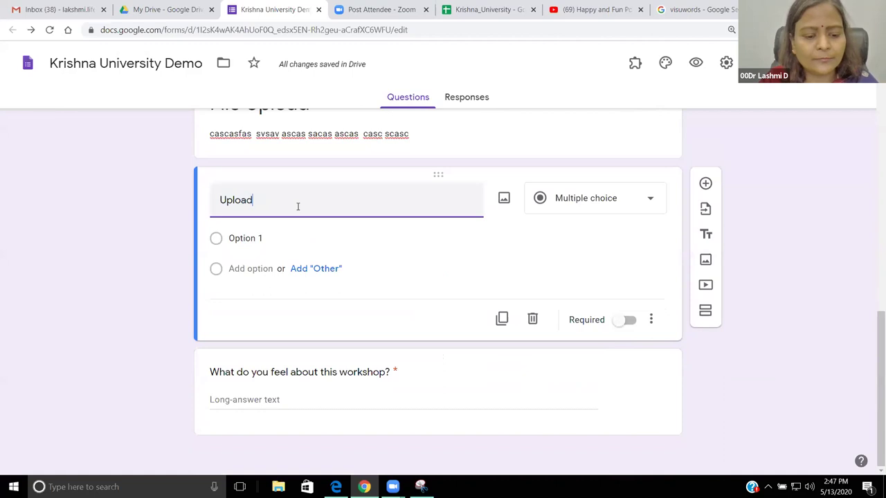
pyautogui.write(' word file')
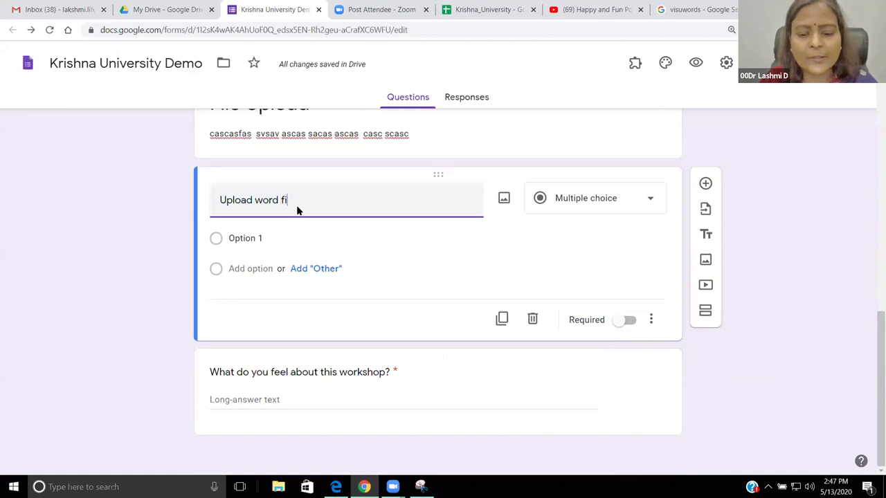
pyautogui.click(650, 198)
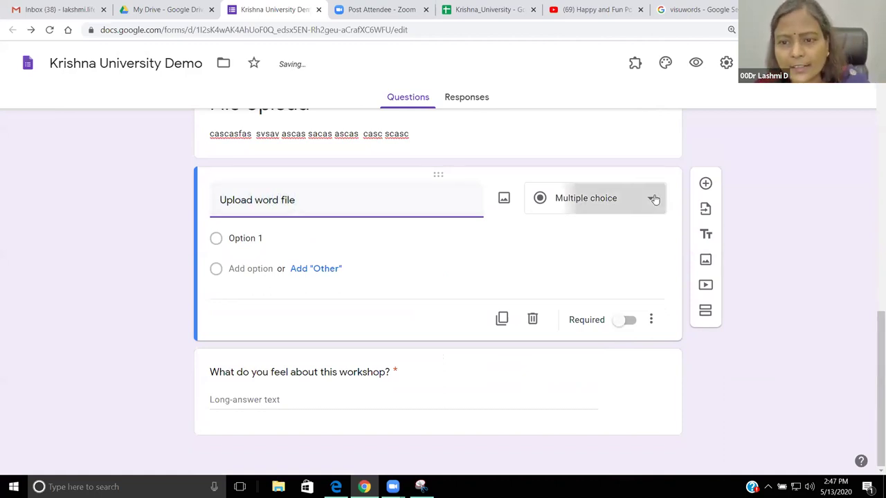
pyautogui.click(588, 268)
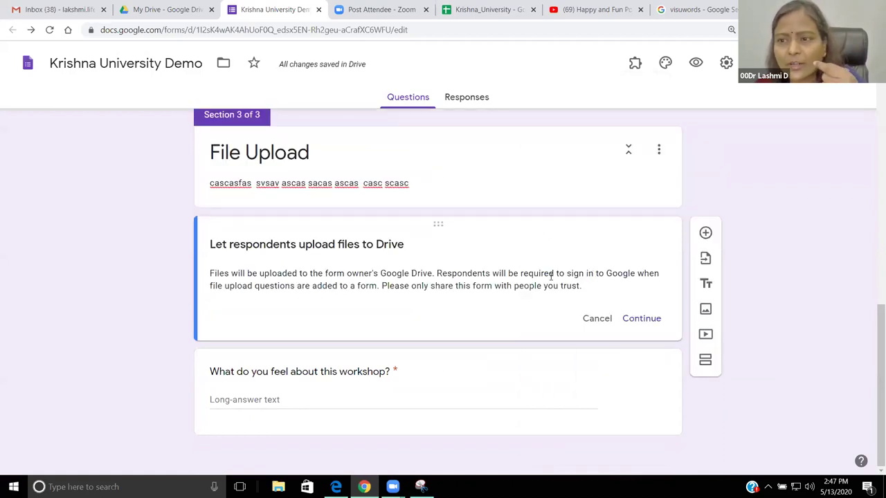
pyautogui.click(635, 320)
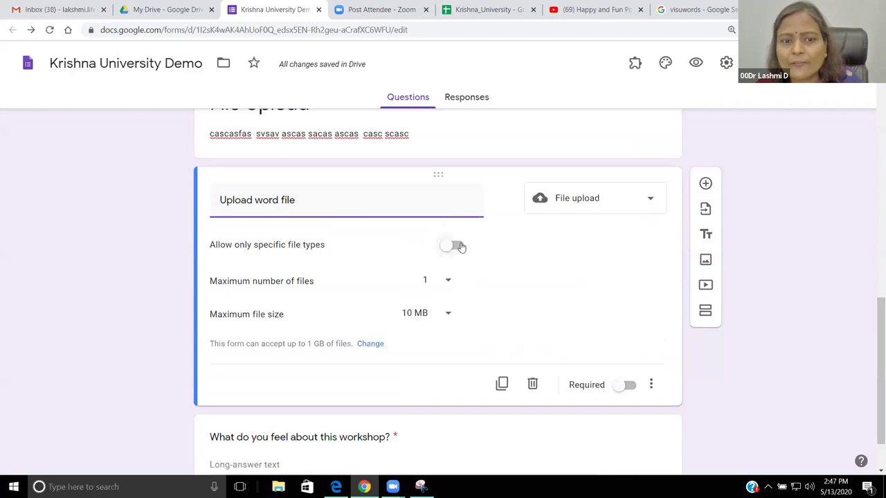
# Step: Limit the upload question to a maximum of 5 files at 10 MB, without file type restrictions, and make it required
pyautogui.click(457, 247)
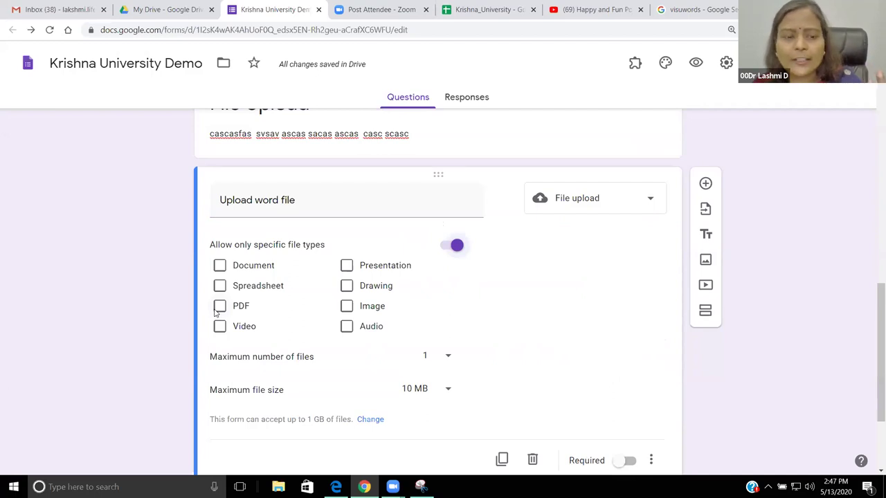
pyautogui.click(445, 247)
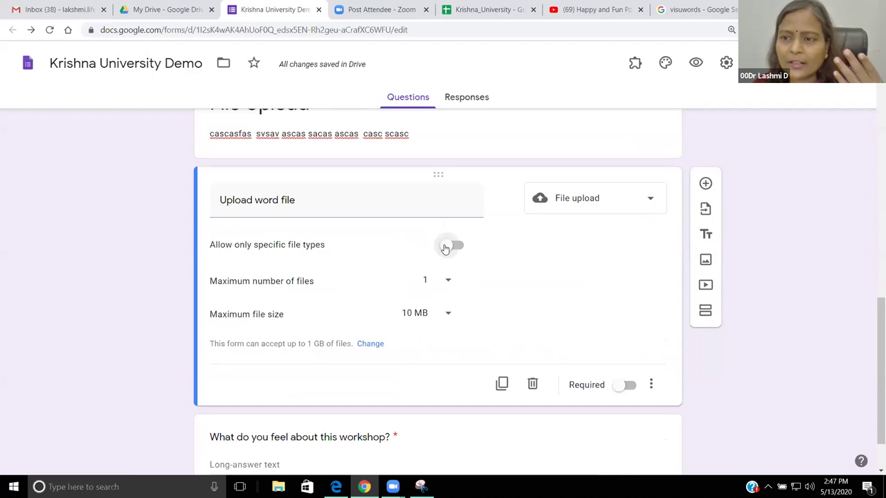
pyautogui.click(448, 283)
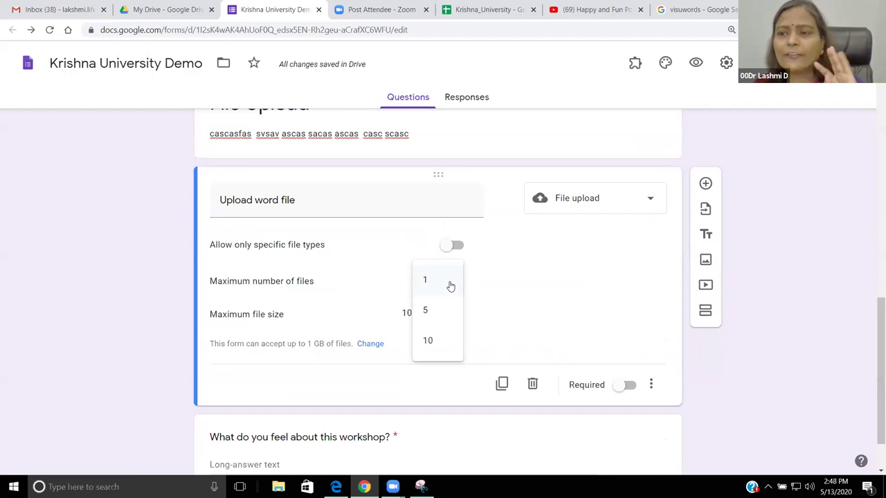
pyautogui.click(429, 313)
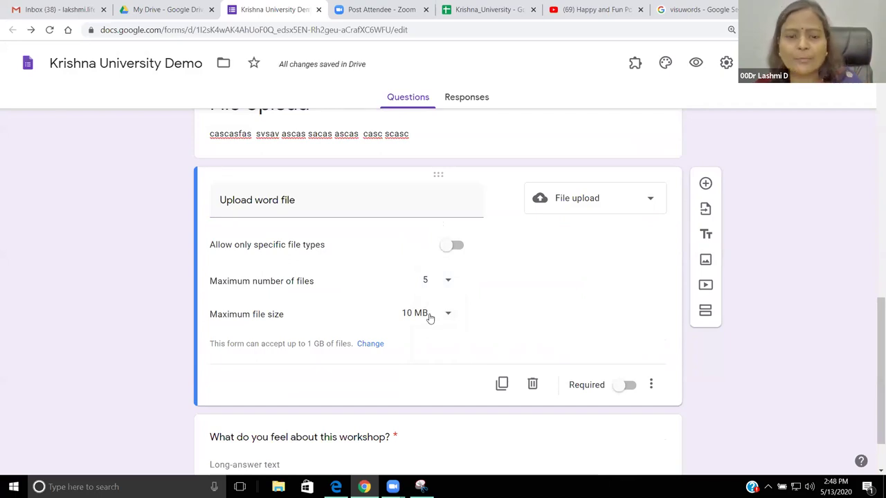
pyautogui.click(449, 317)
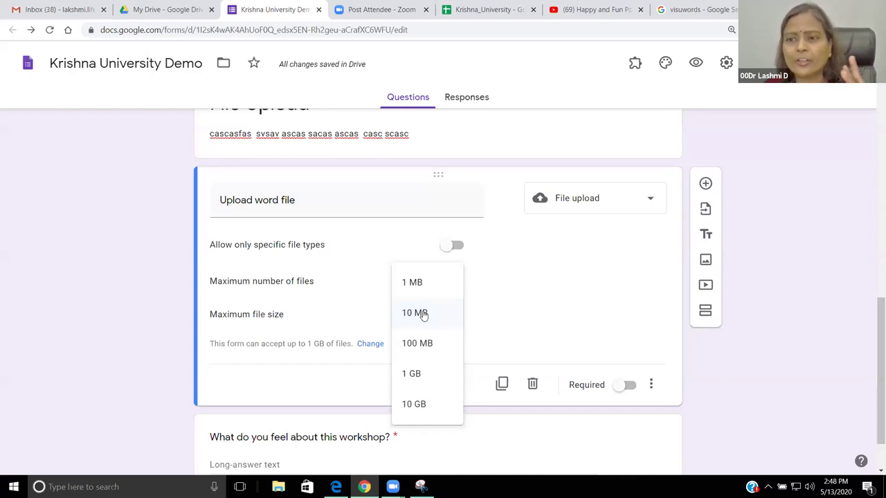
pyautogui.click(460, 306)
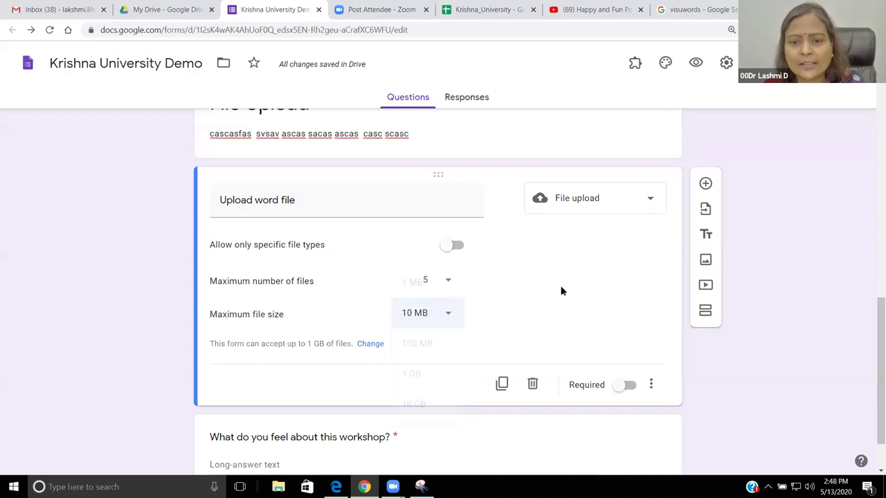
pyautogui.click(627, 385)
# Step: Add a question below the workshop feedback question and title it "State"
pyautogui.scroll(-2, 520, 379)
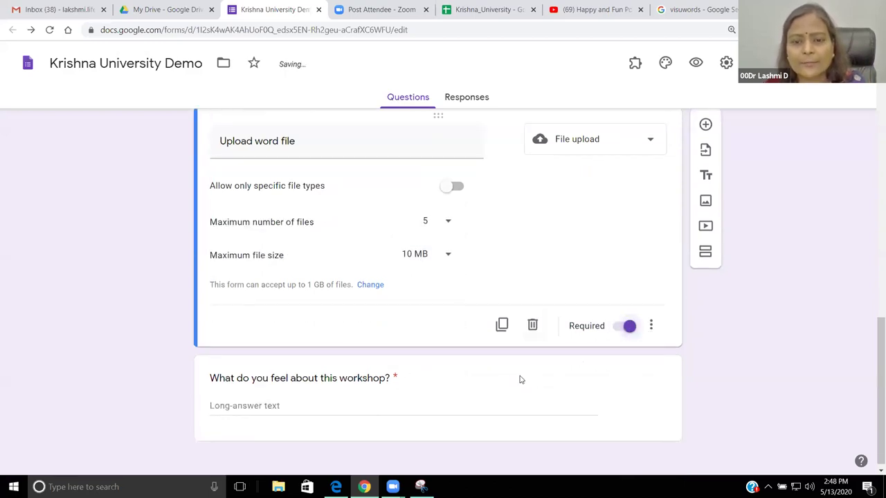
pyautogui.click(336, 372)
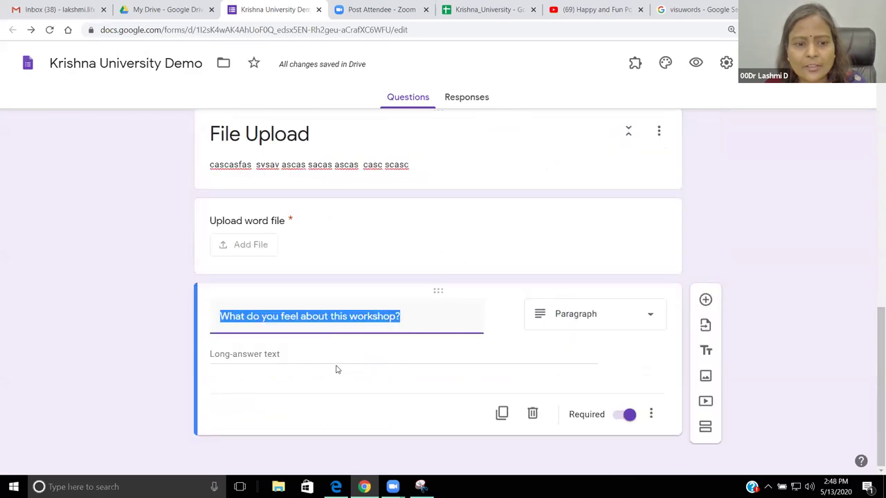
pyautogui.click(706, 299)
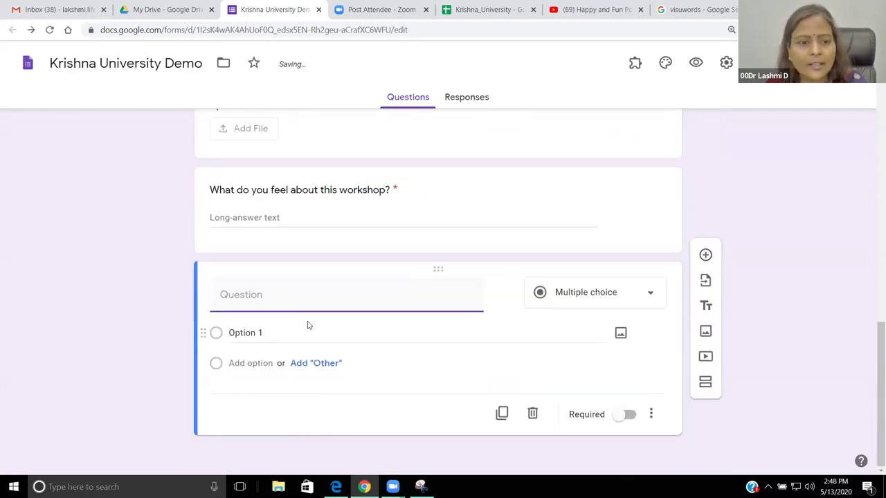
pyautogui.write('State')
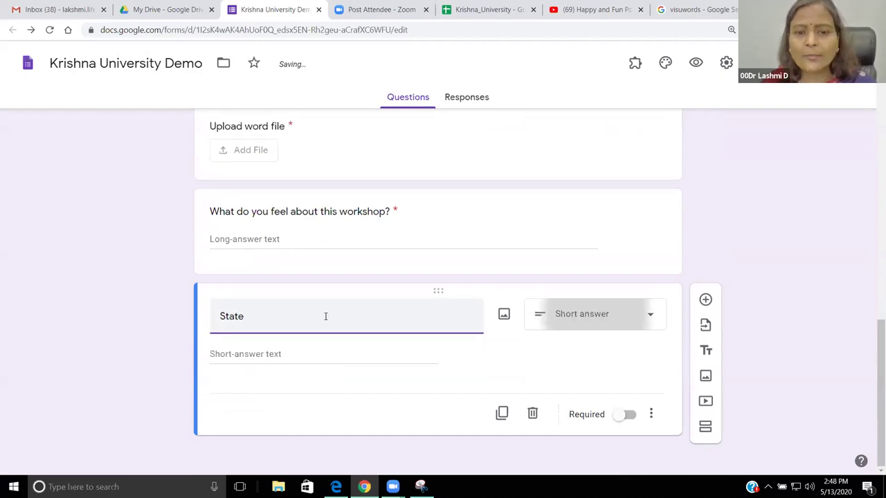
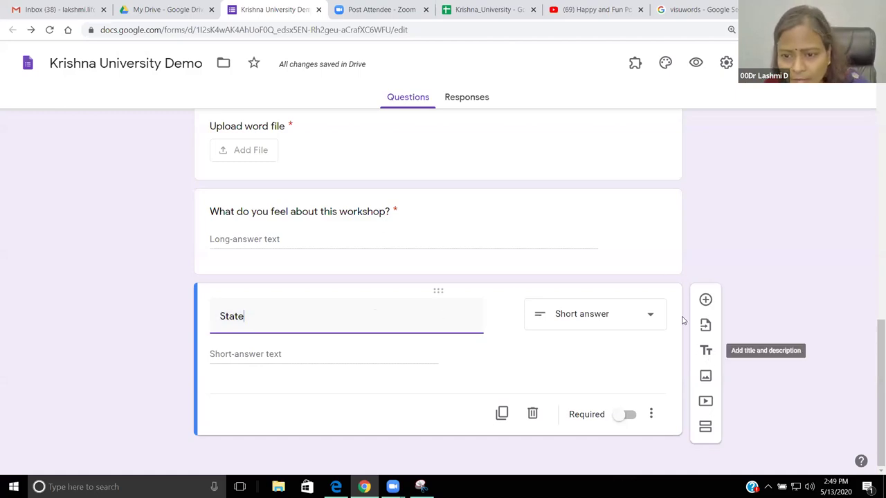
# Step: Delete the short-answer "State" question and add a Drop-down question titled "State" below the workshop feedback question
pyautogui.click(533, 415)
pyautogui.click(381, 318)
pyautogui.click(705, 301)
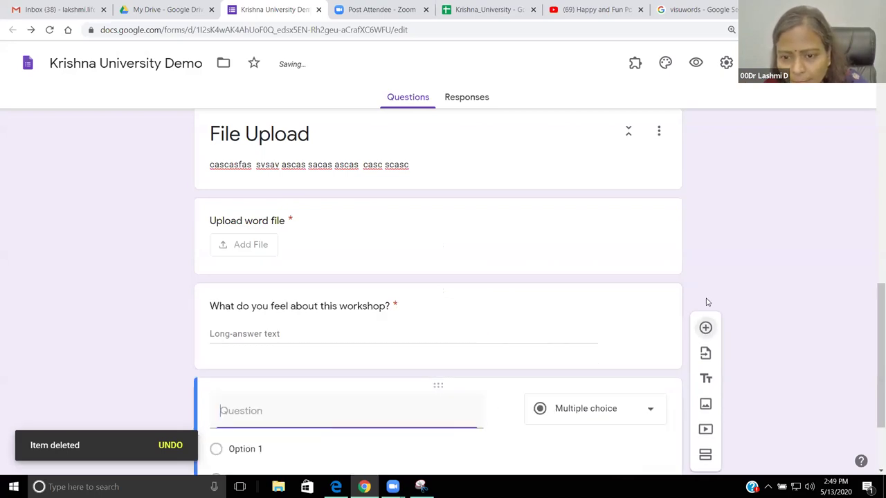
pyautogui.click(648, 413)
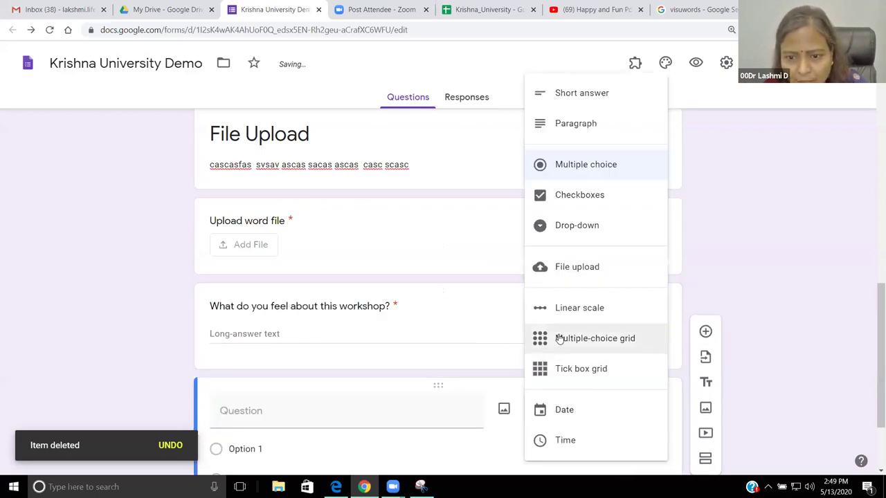
pyautogui.click(579, 228)
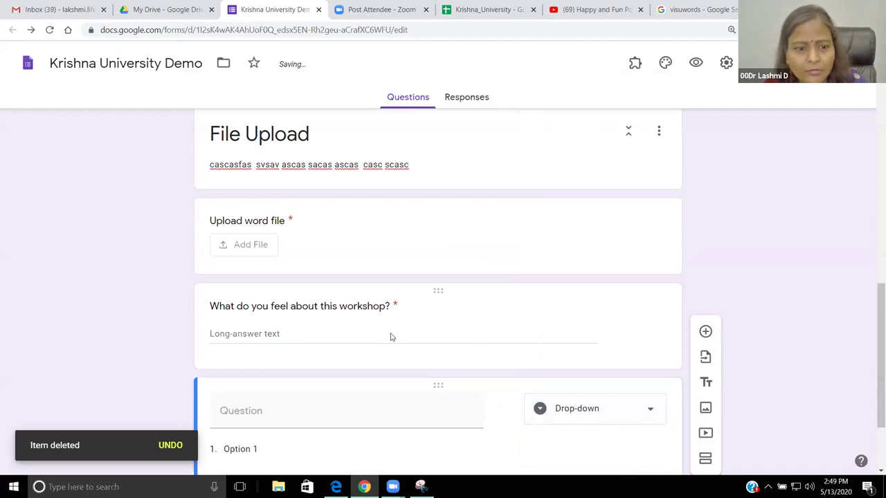
pyautogui.click(291, 298)
pyautogui.write('State')
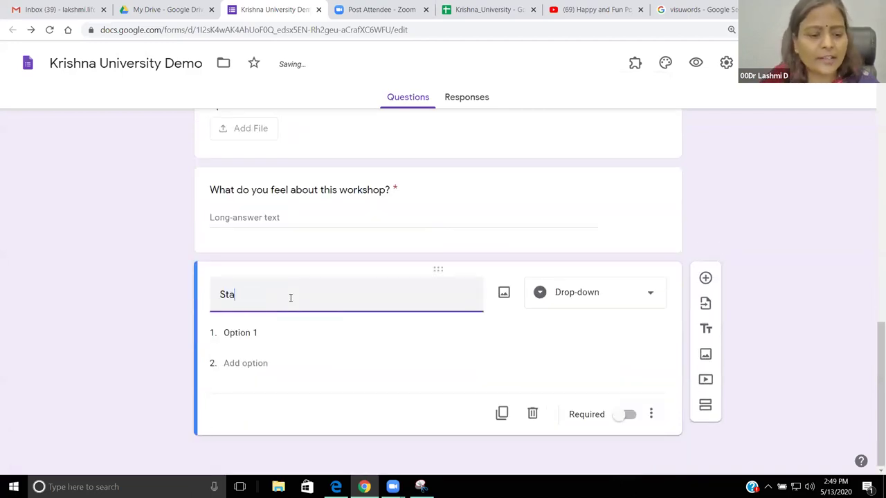
# Step: Enter "Andhara Pradesh", "Kerala", "Karnataka" and "Telangana" as the first four options of the State question
pyautogui.click(244, 332)
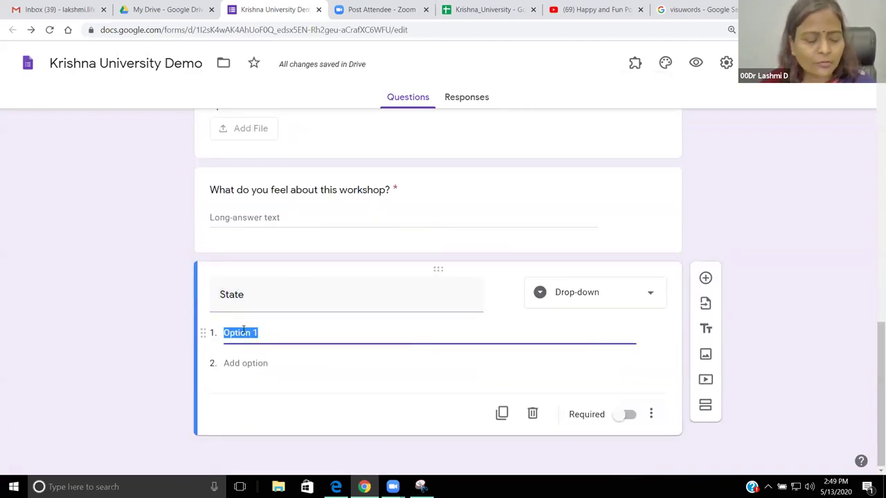
pyautogui.write('Andhara Pradesh')
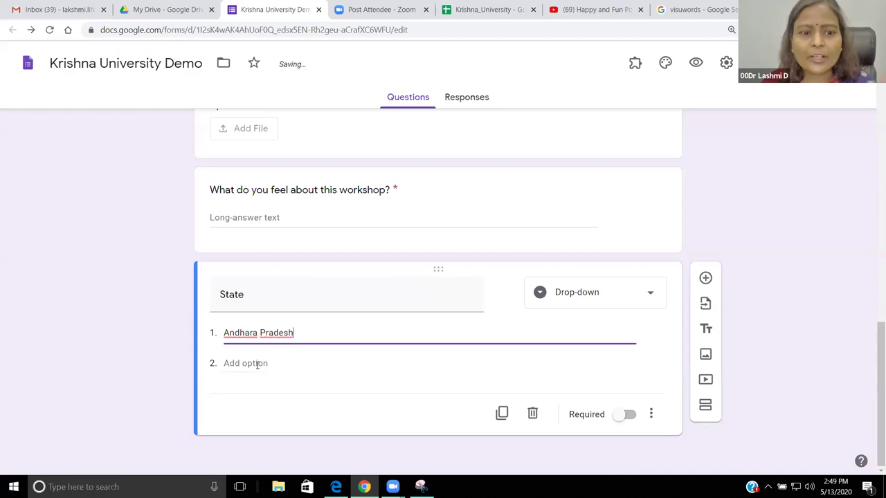
pyautogui.click(251, 363)
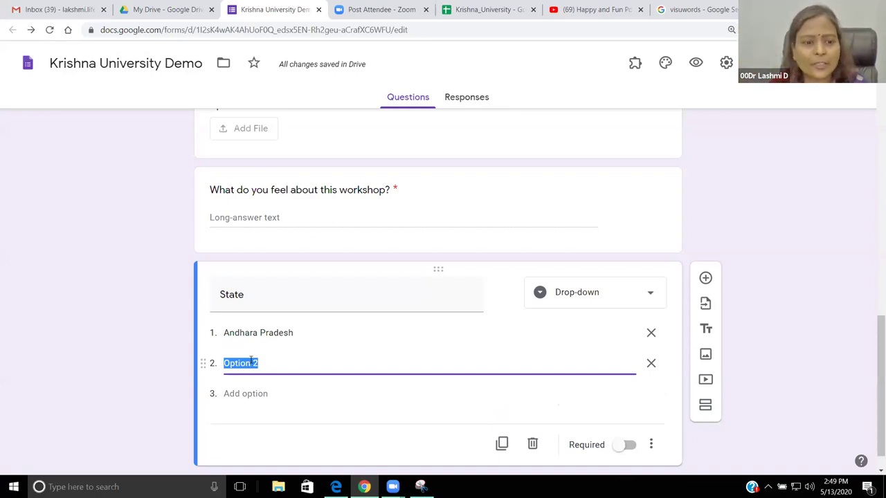
pyautogui.write('Kerala')
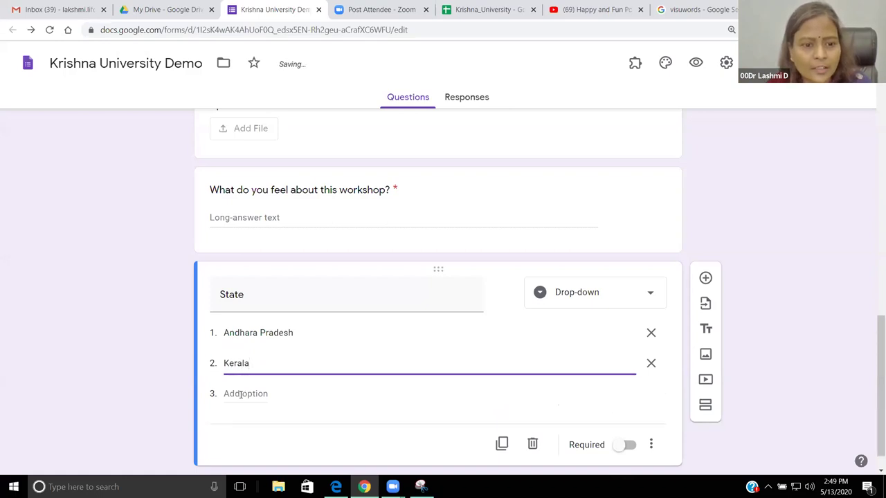
pyautogui.click(242, 394)
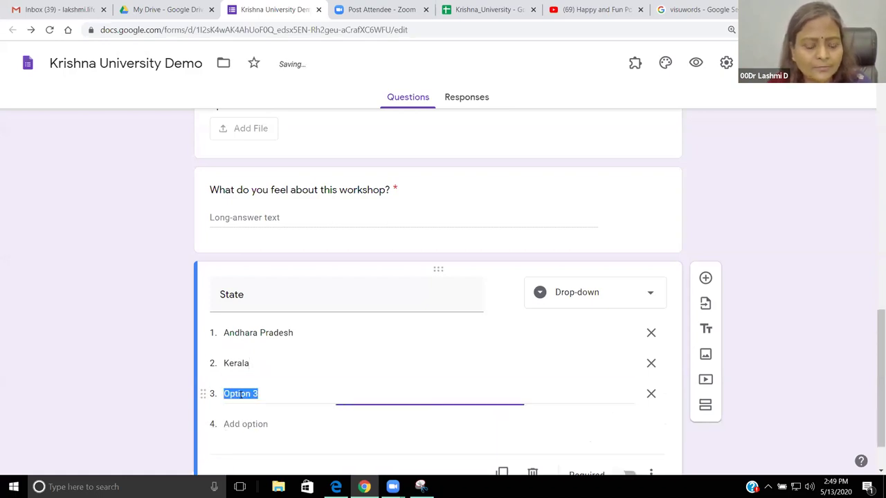
pyautogui.write('Kar')
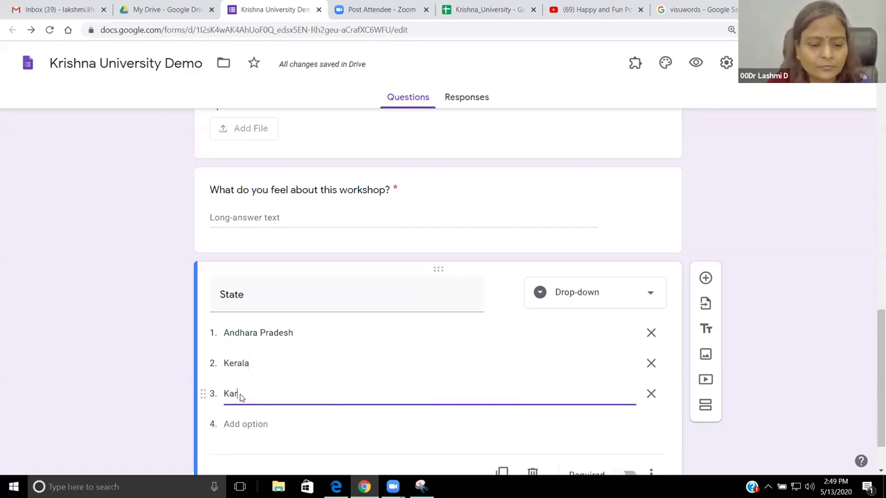
pyautogui.write('nataka')
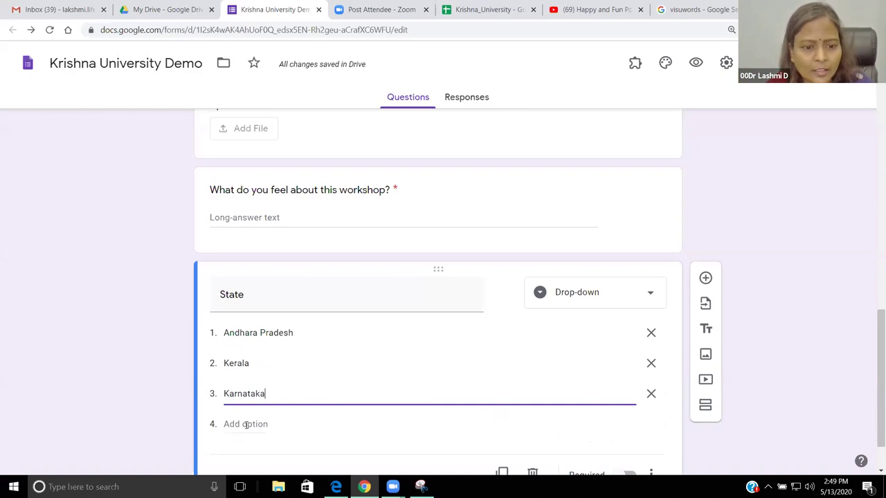
pyautogui.click(246, 424)
pyautogui.write('Telangana')
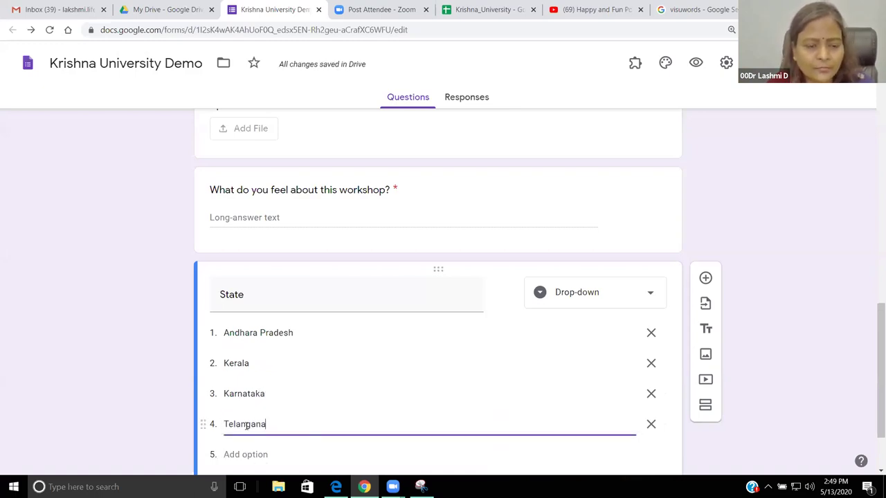
# Step: Add "Tamilnadu", "Panjab" and "Delhi" as further options of the State question and make it required
pyautogui.scroll(-2, 254, 377)
pyautogui.click(257, 359)
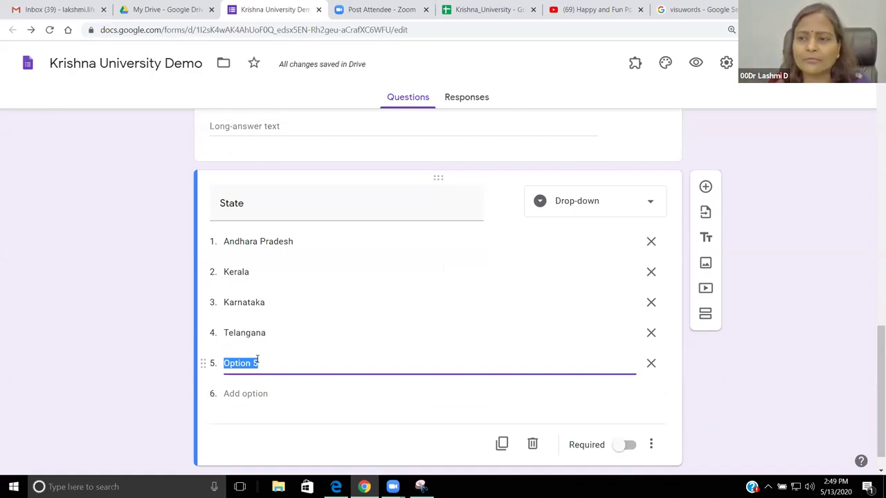
pyautogui.write('Ta')
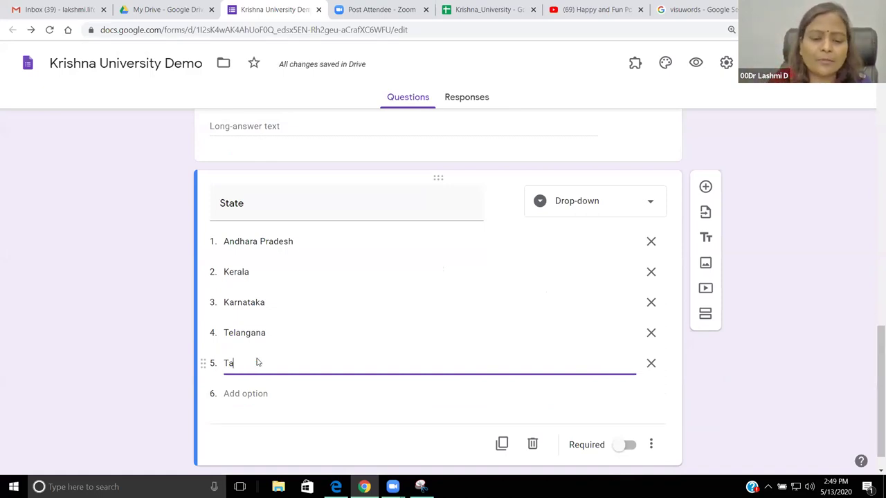
pyautogui.write('milna')
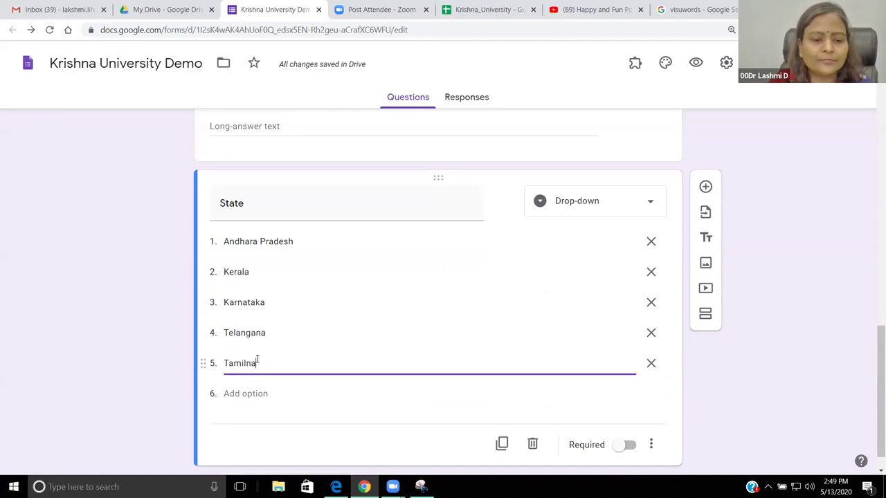
pyautogui.write('du')
pyautogui.click(253, 391)
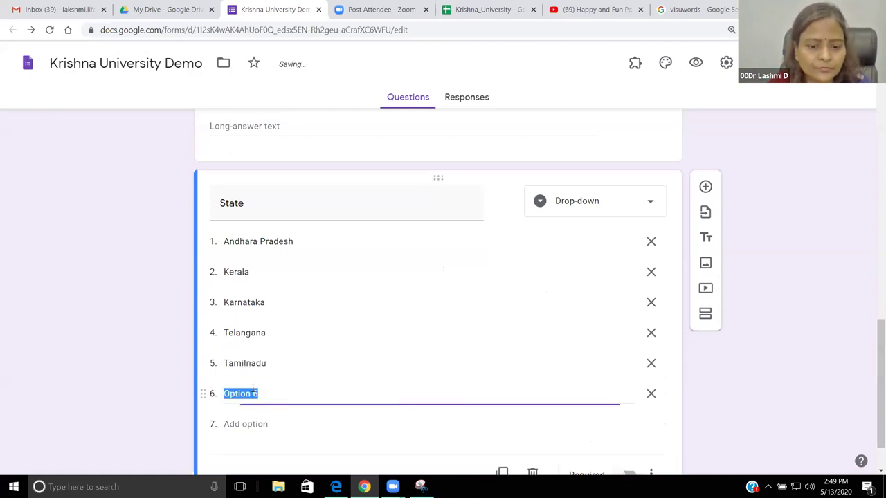
pyautogui.write('Panjab')
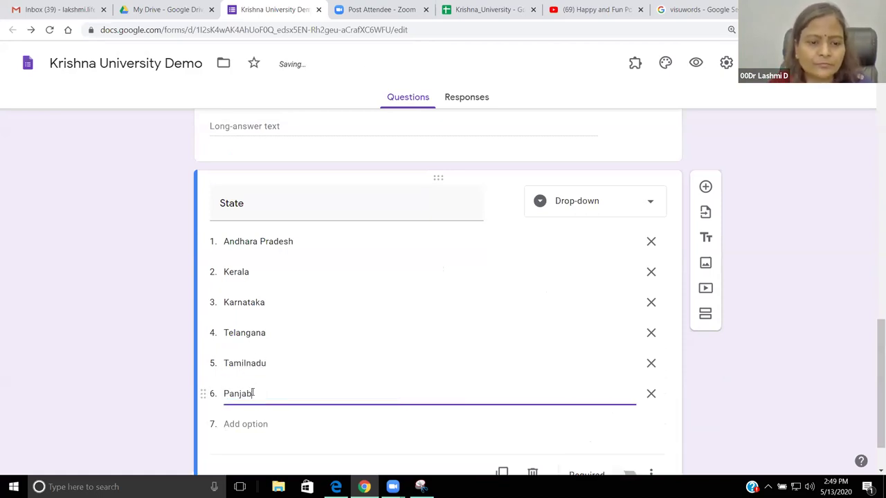
pyautogui.click(240, 424)
pyautogui.scroll(-1, 320, 387)
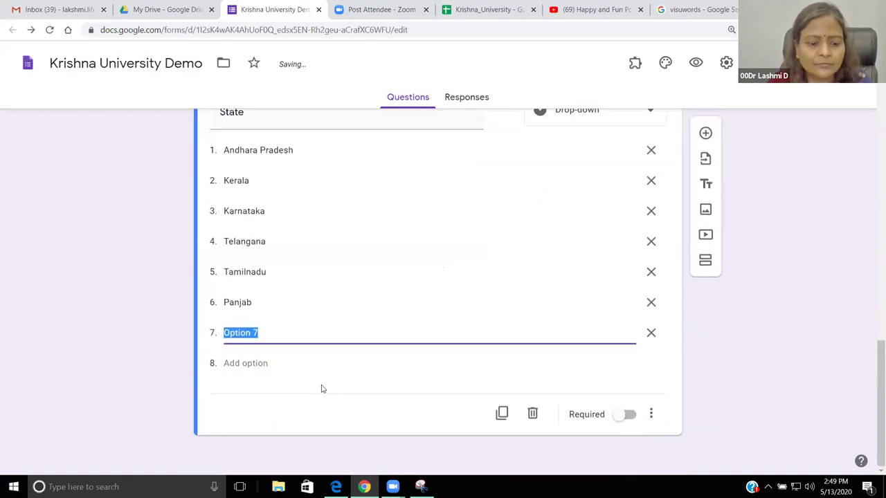
pyautogui.write('Delhi')
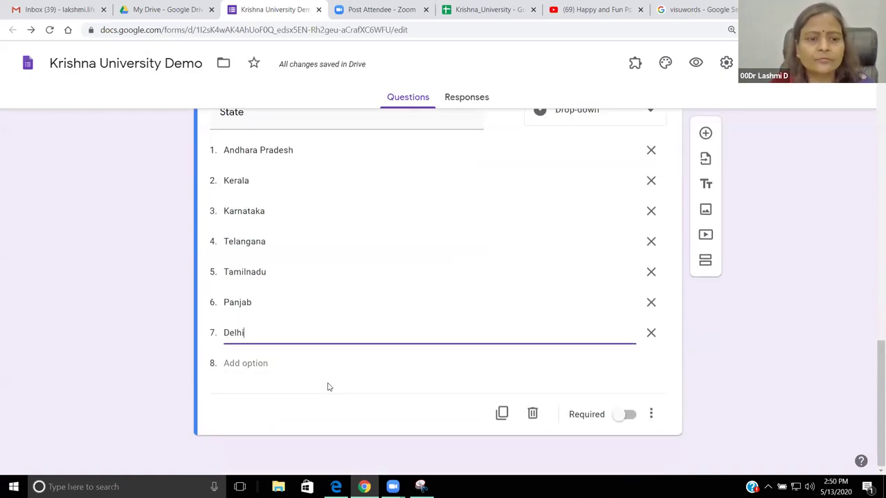
pyautogui.click(322, 368)
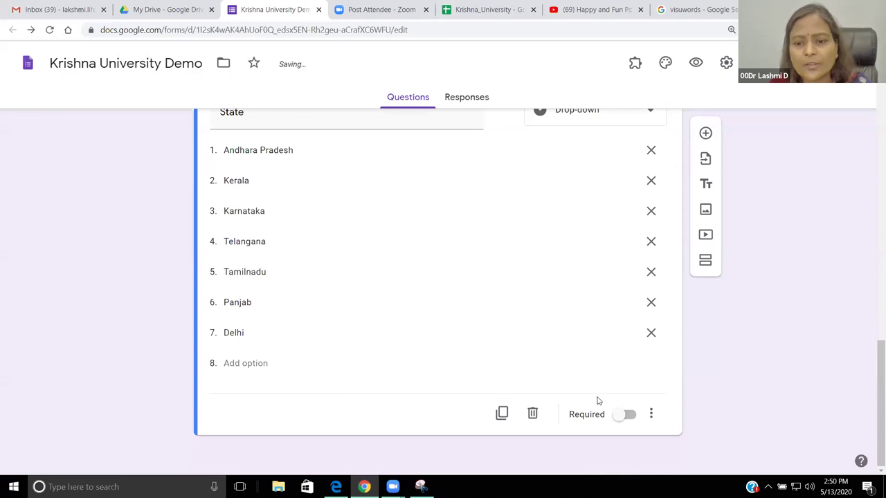
pyautogui.click(627, 414)
pyautogui.scroll(3, 500, 313)
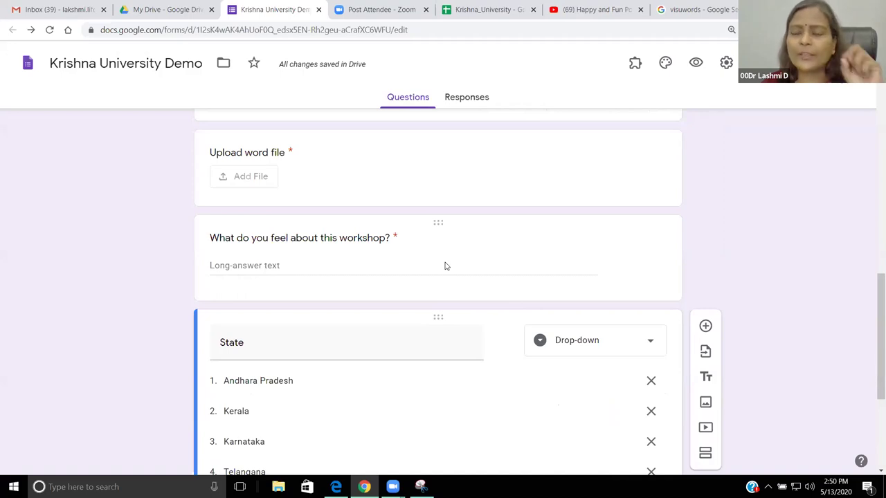
pyautogui.scroll(-3, 447, 268)
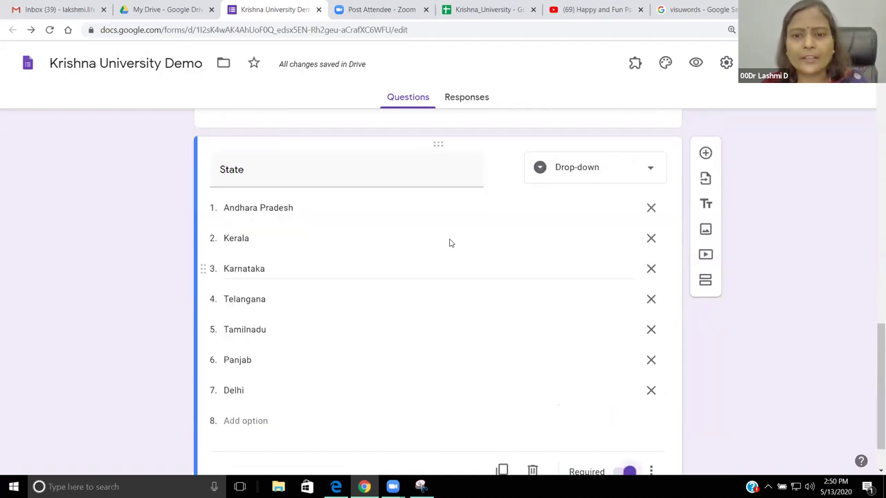
pyautogui.click(706, 154)
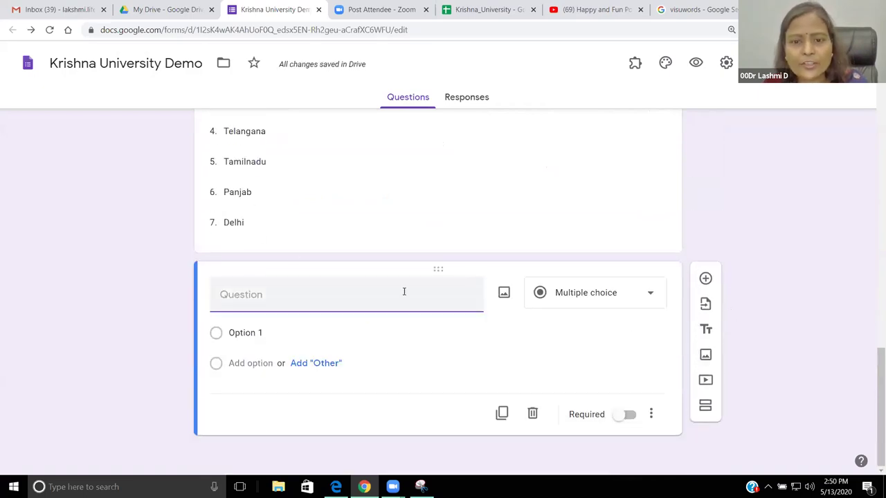
pyautogui.click(532, 413)
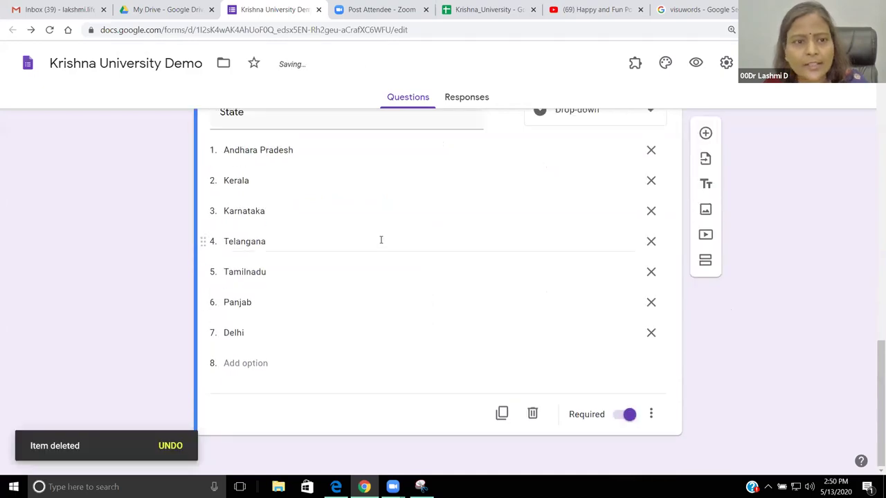
# Step: Insert the banner_vedic_15 image from the computer's Krishna folder below the workshop feedback question and title it "VEDIC"
pyautogui.click(292, 238)
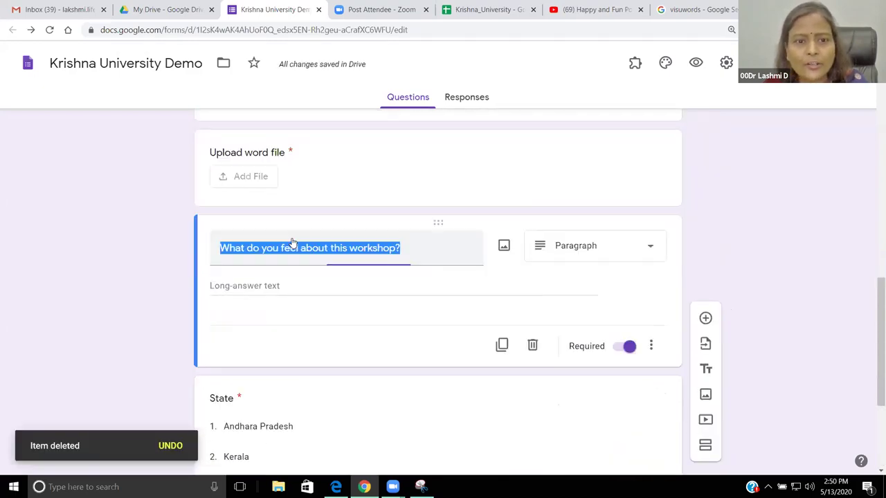
pyautogui.scroll(-2, 366, 256)
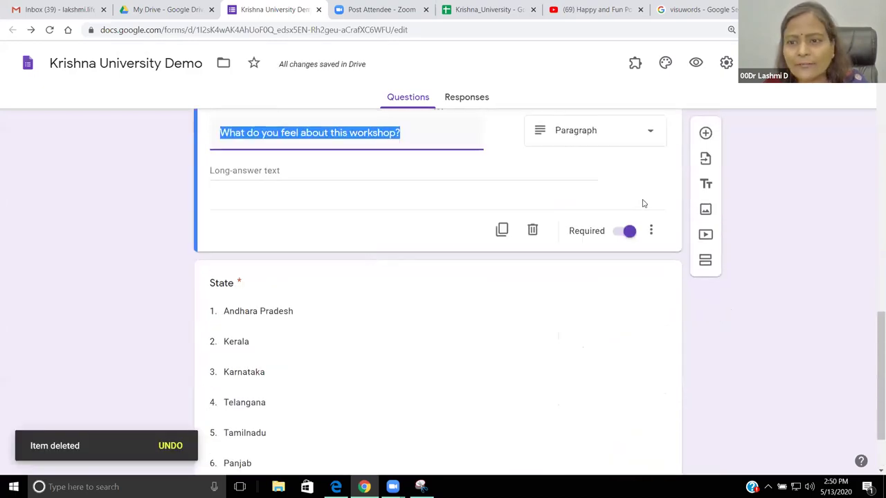
pyautogui.click(707, 210)
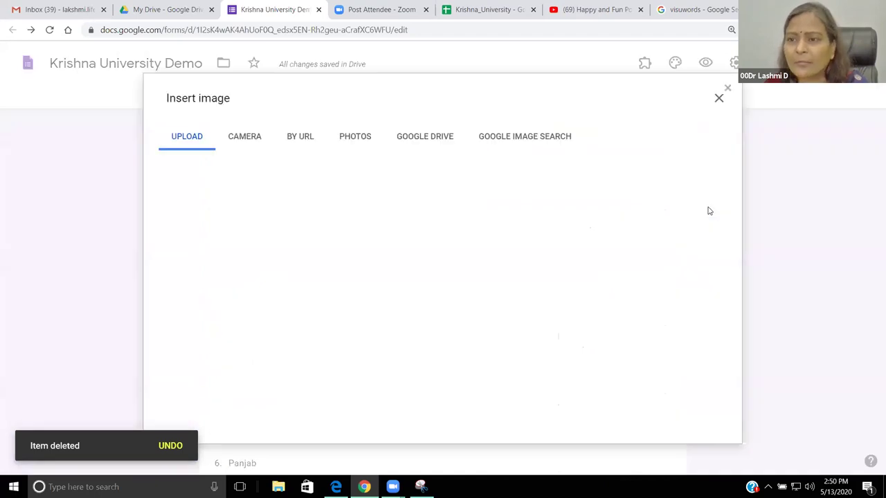
pyautogui.click(439, 335)
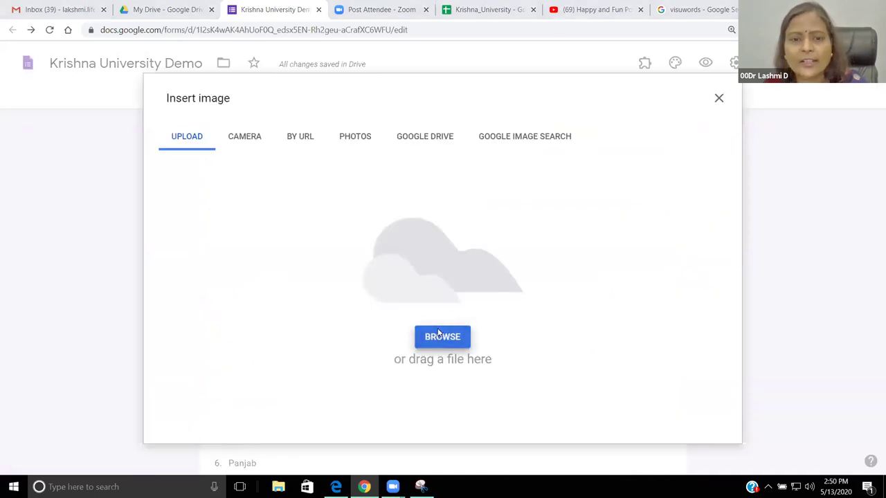
pyautogui.click(378, 291)
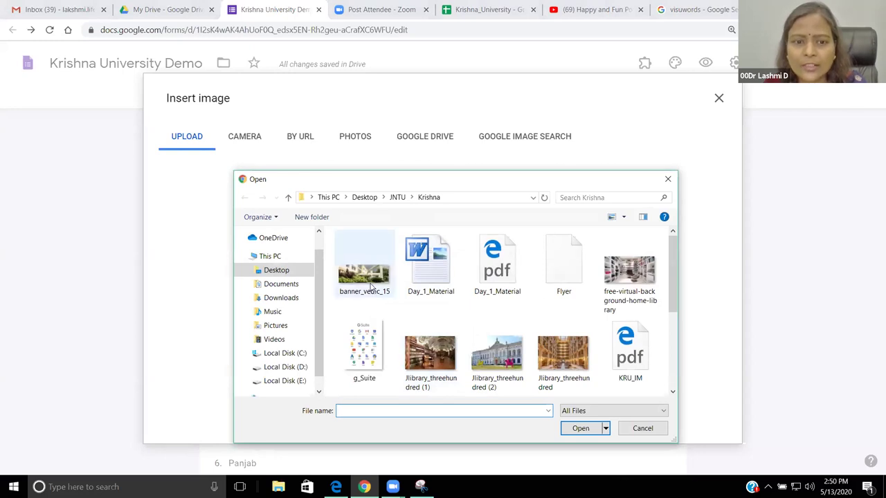
pyautogui.click(580, 428)
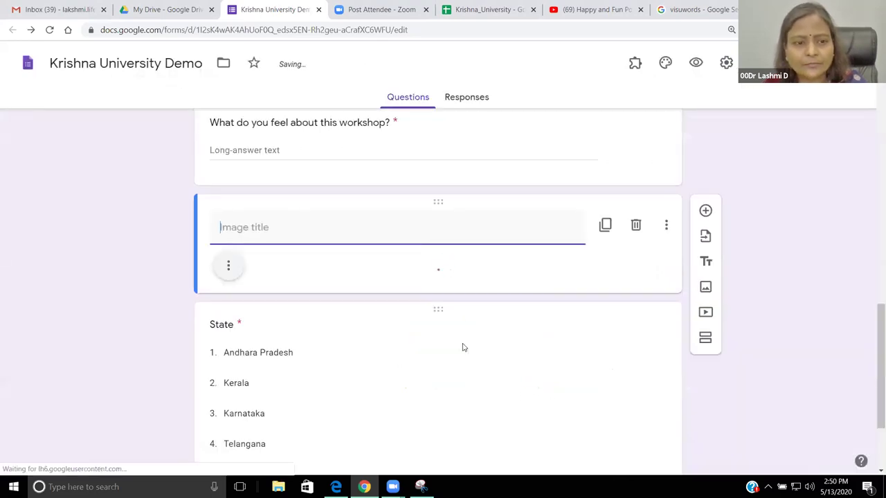
pyautogui.write('VEDIC')
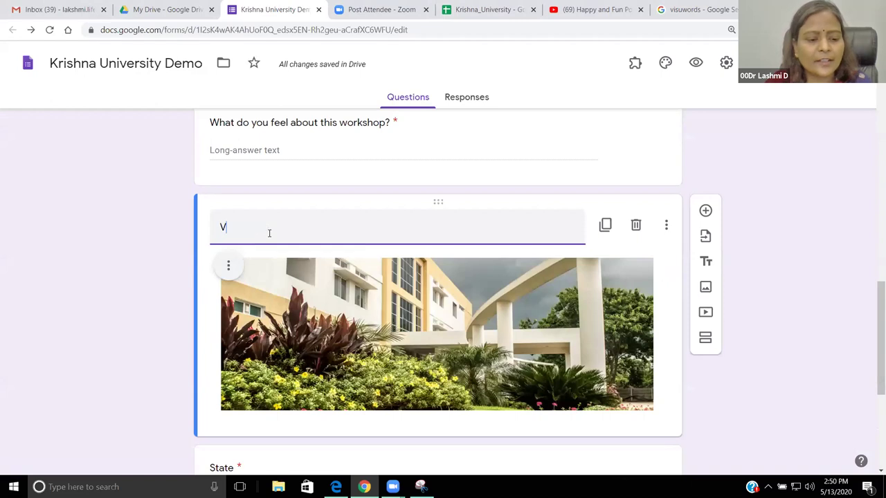
pyautogui.click(775, 354)
pyautogui.scroll(-1, 776, 354)
pyautogui.scroll(-1, 597, 360)
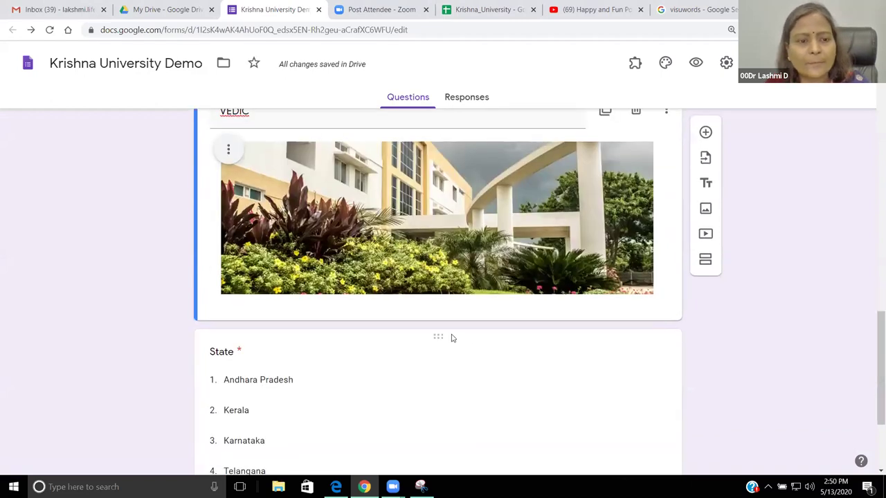
pyautogui.scroll(-2, 401, 311)
pyautogui.scroll(3, 347, 295)
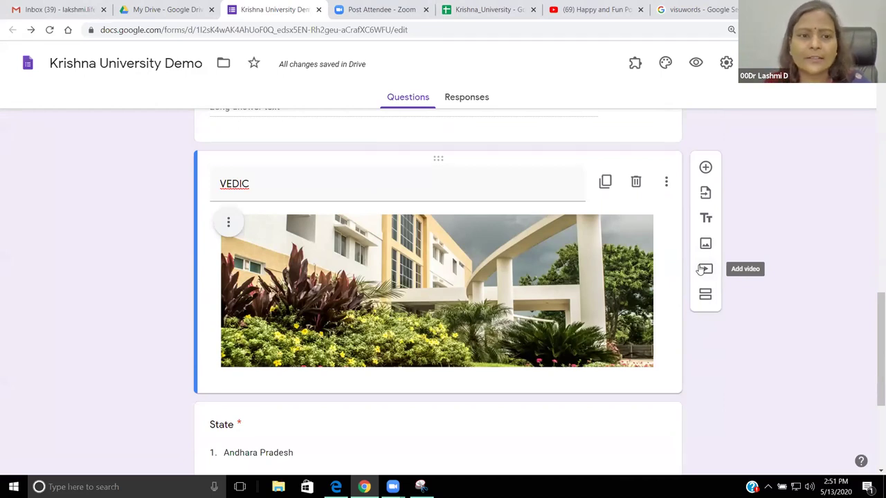
pyautogui.scroll(-3, 470, 311)
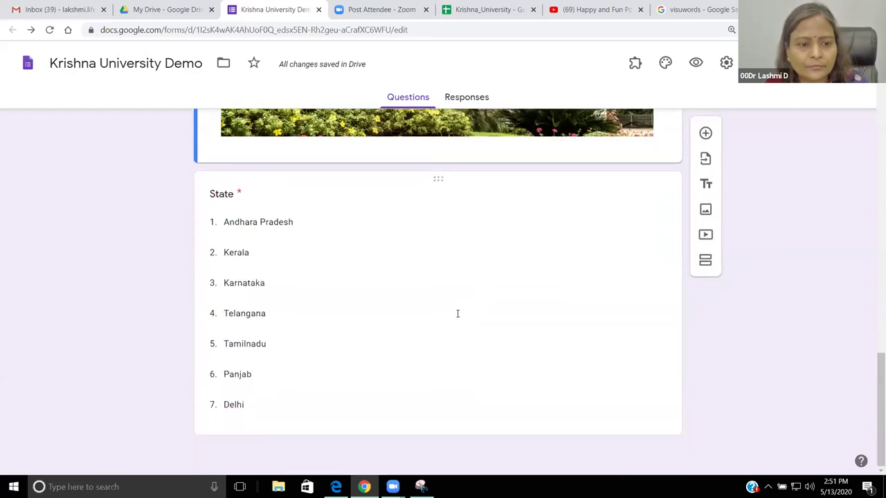
# Step: Add a Linear scale question titled "Rate this workshop" below the State question
pyautogui.click(223, 194)
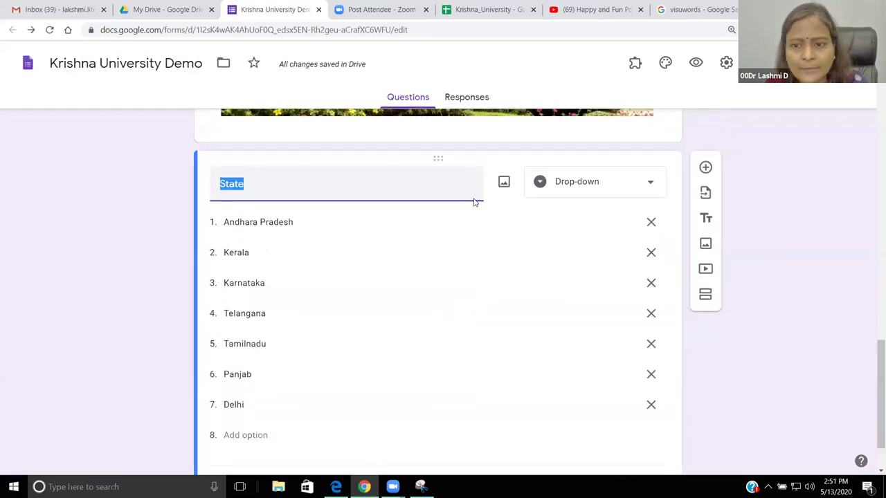
pyautogui.click(705, 167)
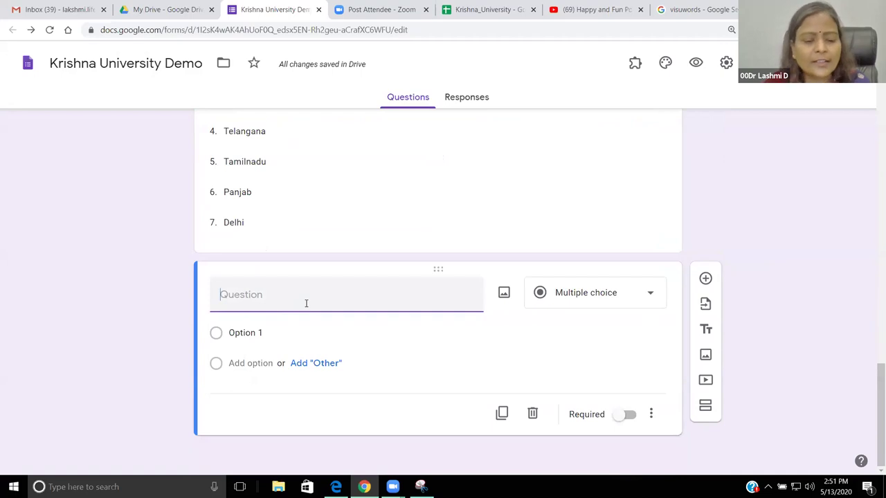
pyautogui.write('Rate th')
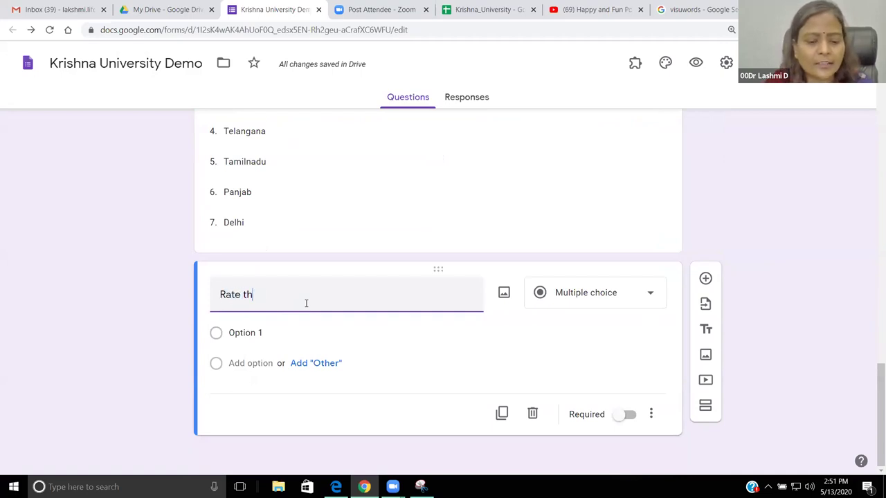
pyautogui.write('is workshop')
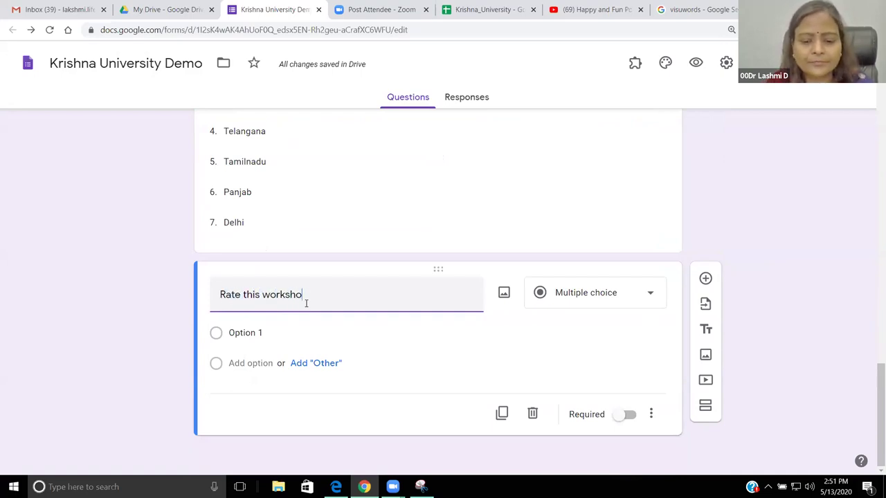
pyautogui.click(652, 296)
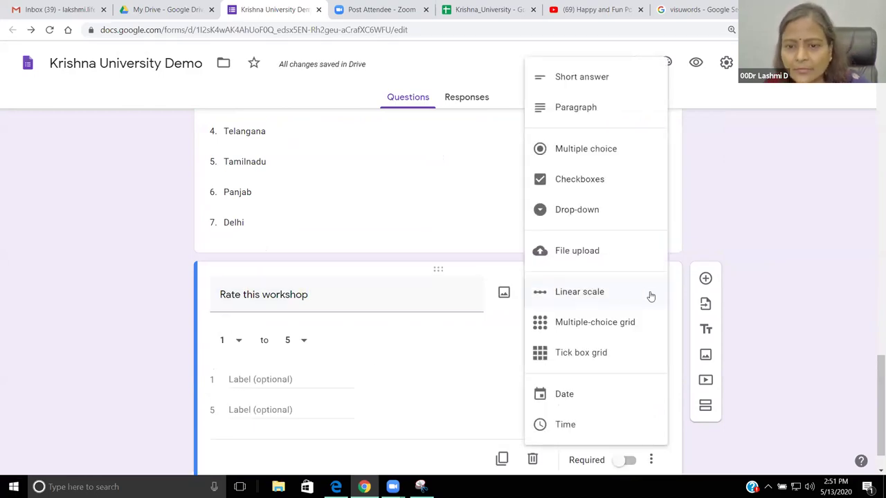
pyautogui.click(595, 293)
pyautogui.scroll(-1, 239, 353)
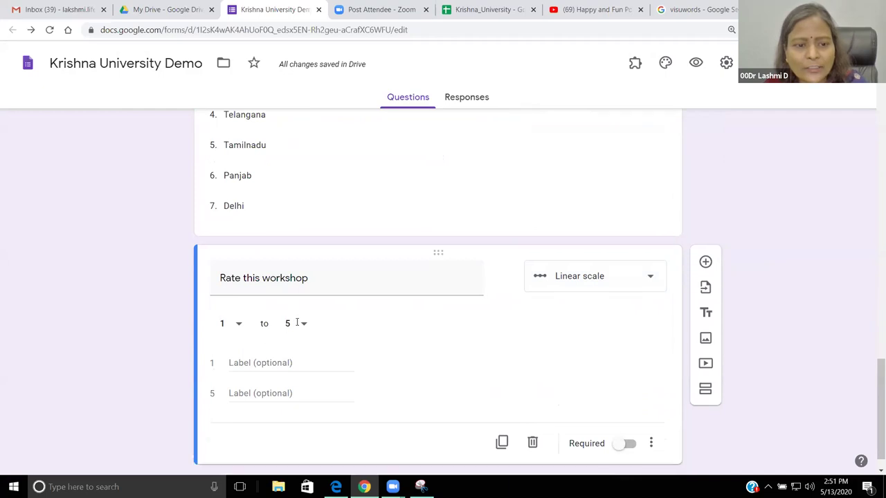
# Step: Set the workshop rating scale from 1 to 5 and label its ends "Low" and "Extremely Good"
pyautogui.click(305, 296)
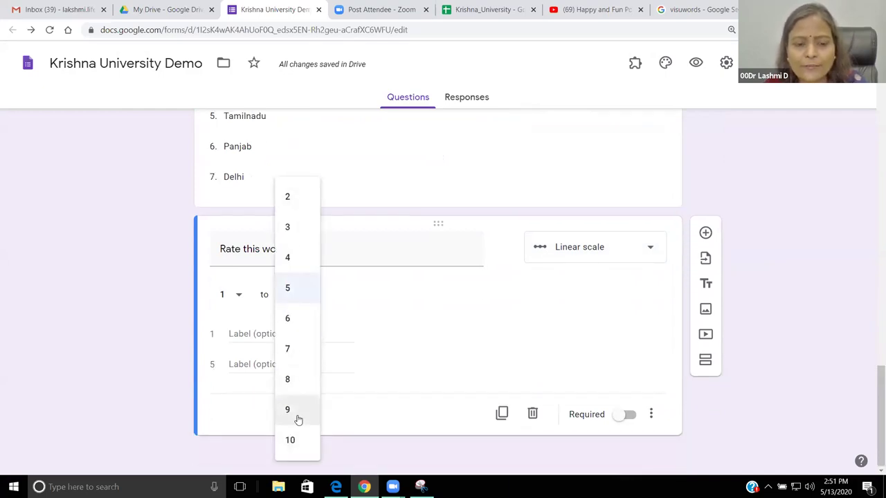
pyautogui.click(290, 292)
pyautogui.click(242, 333)
pyautogui.write('Low')
pyautogui.click(244, 356)
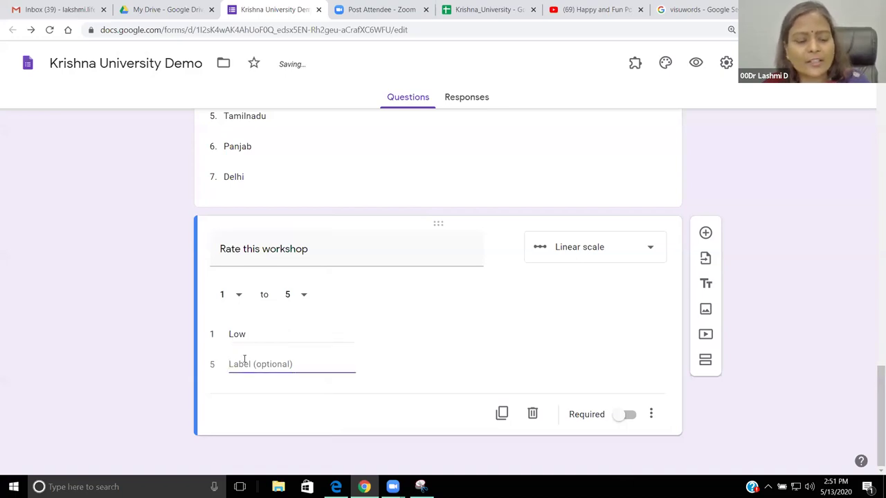
pyautogui.write('Extremely')
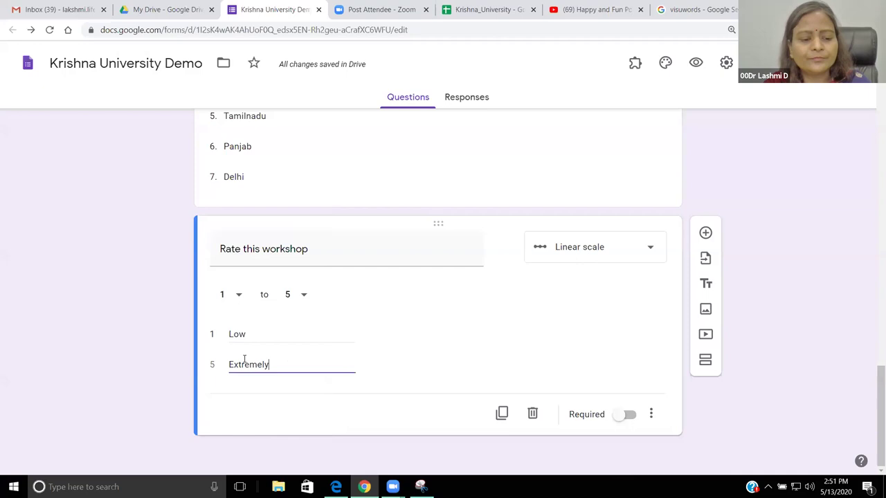
pyautogui.write(' Good')
# Step: Change the label for rating 1 to "Poor" and make the workshop rating question required
pyautogui.doubleClick(234, 334)
pyautogui.write('Poor')
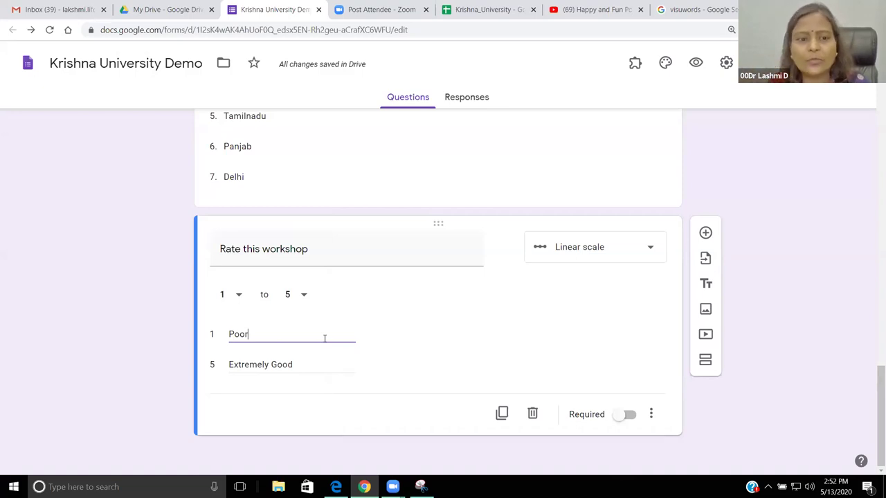
pyautogui.click(629, 413)
pyautogui.scroll(2, 482, 338)
pyautogui.scroll(-2, 484, 339)
pyautogui.click(652, 414)
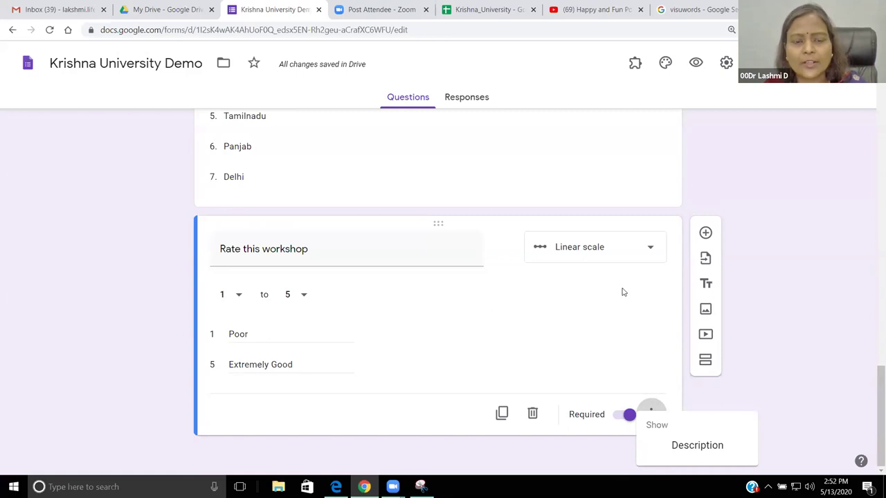
pyautogui.click(516, 332)
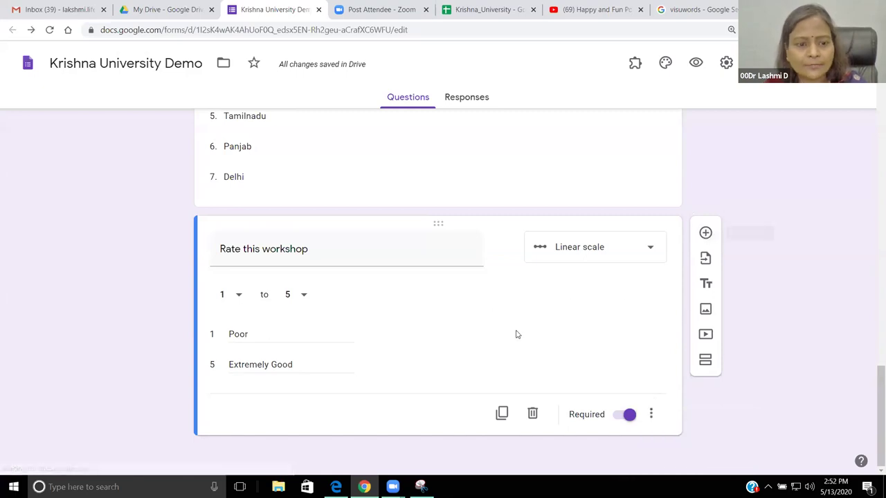
pyautogui.click(705, 233)
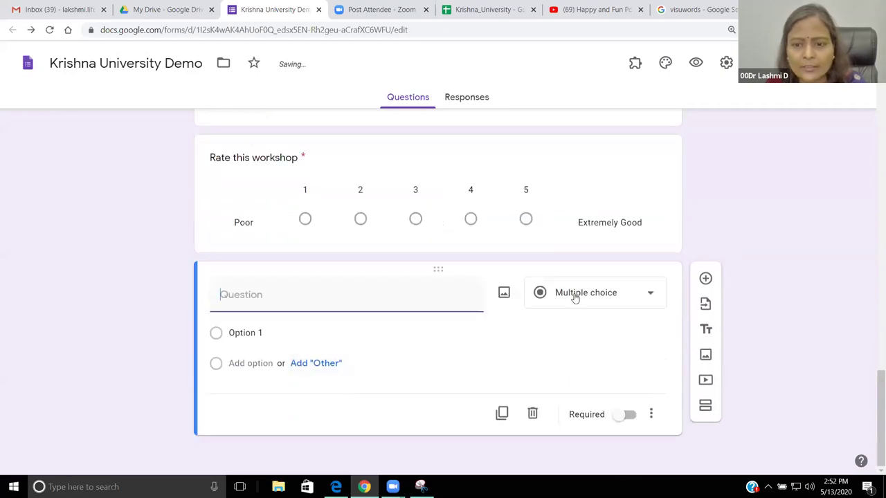
pyautogui.click(650, 298)
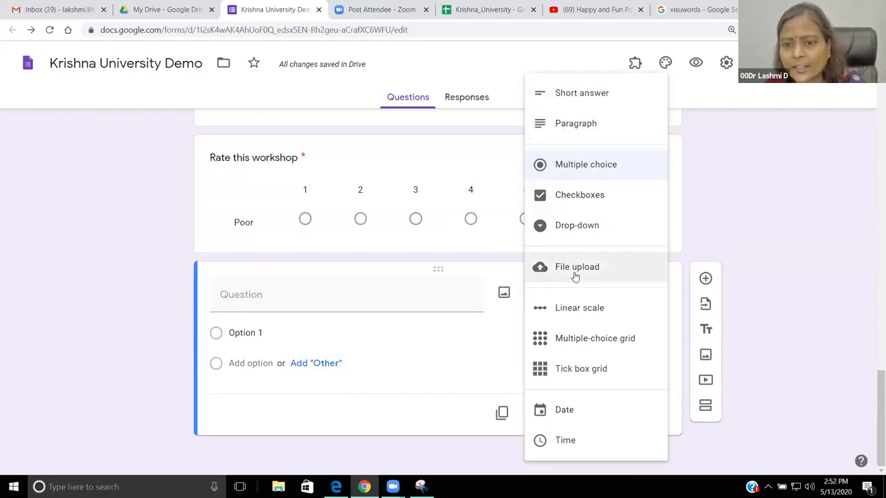
pyautogui.click(777, 298)
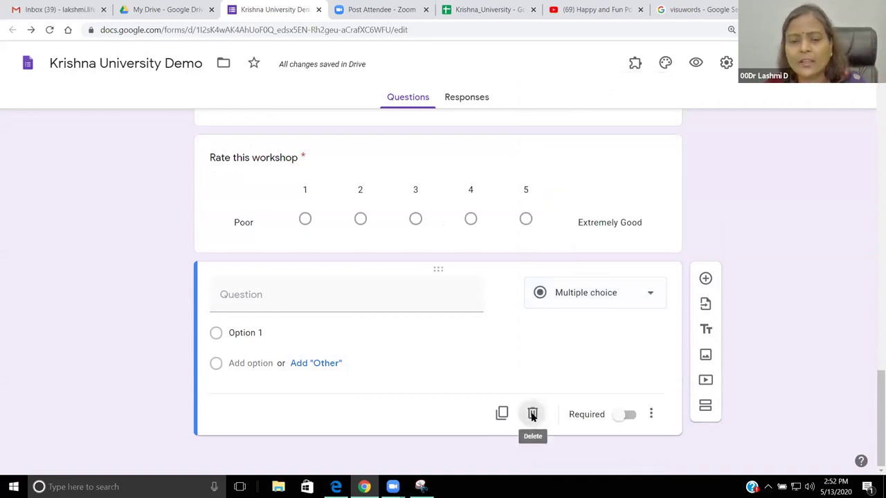
pyautogui.click(532, 414)
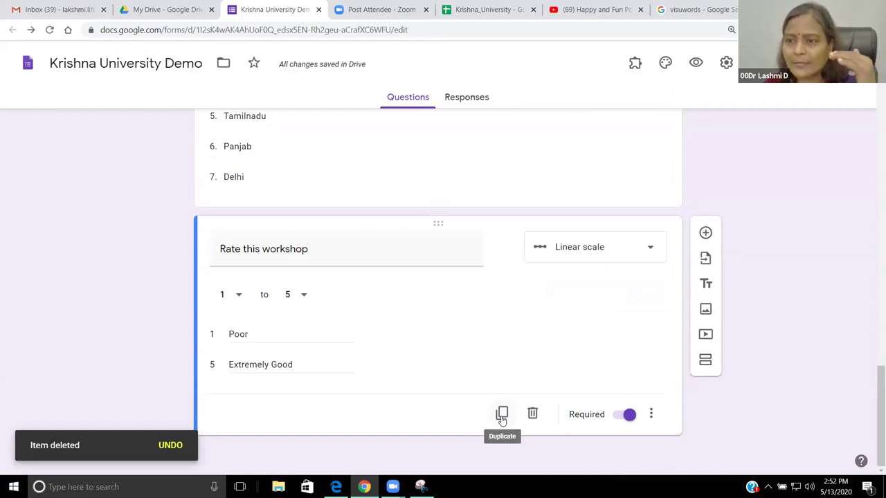
# Step: Duplicate the "Rate this workshop" question and retitle the copy "Rate this facilitator"
pyautogui.click(502, 415)
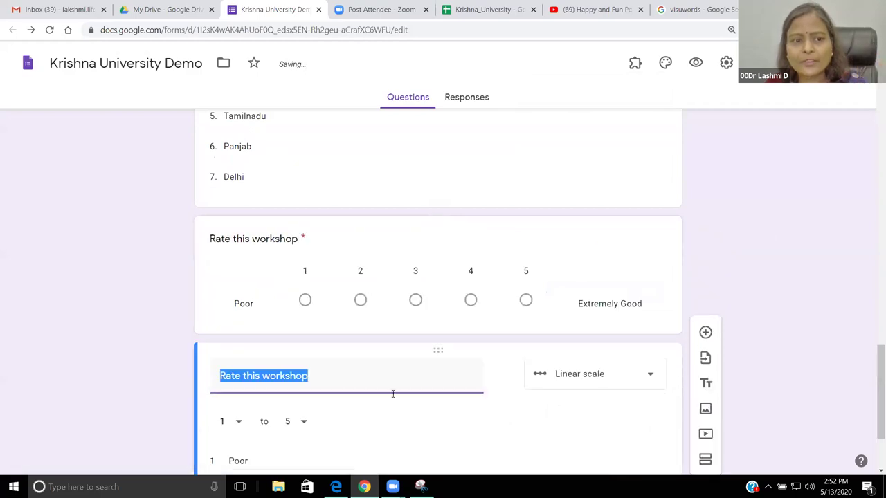
pyautogui.click(336, 373)
pyautogui.moveTo(264, 379); pyautogui.dragTo(320, 382)
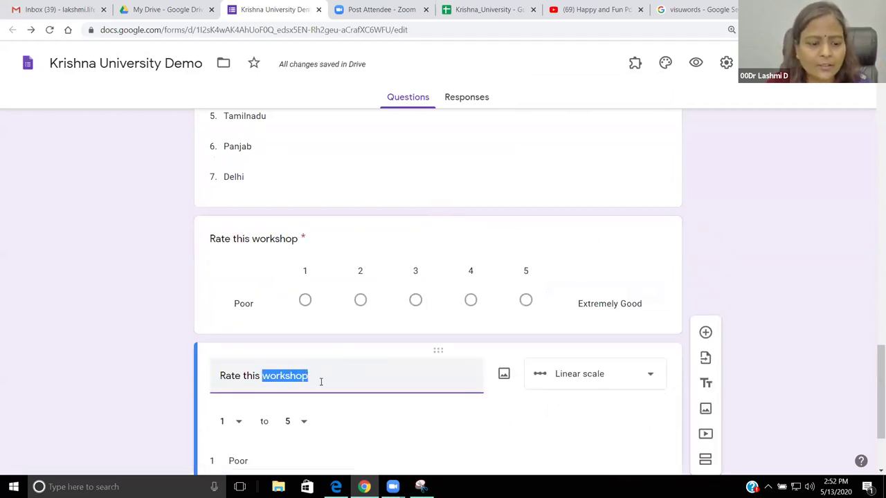
pyautogui.write('facilitator')
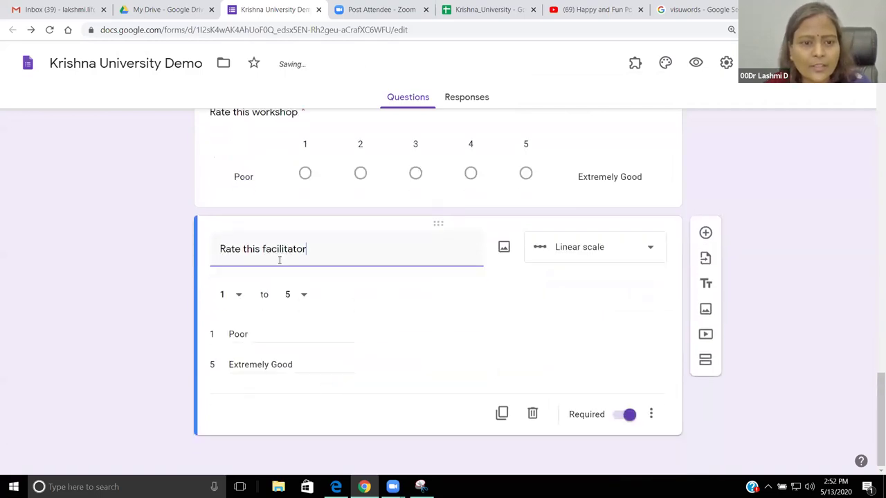
pyautogui.click(285, 251)
pyautogui.write('i')
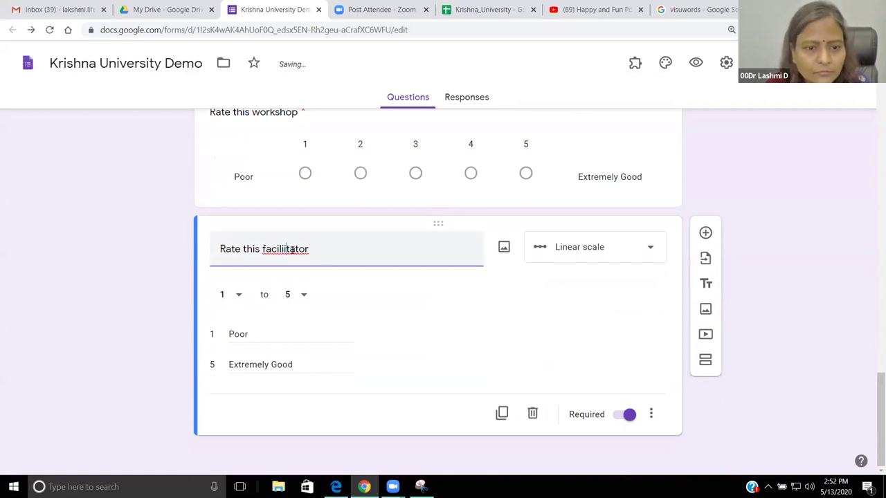
pyautogui.rightClick(287, 250)
pyautogui.click(319, 258)
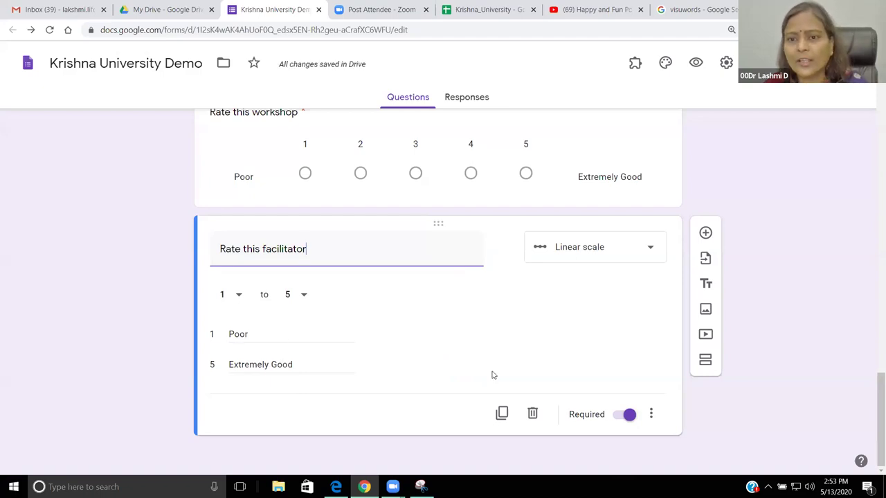
# Step: Open the theme options for the form
pyautogui.scroll(2, 492, 373)
pyautogui.scroll(-2, 363, 392)
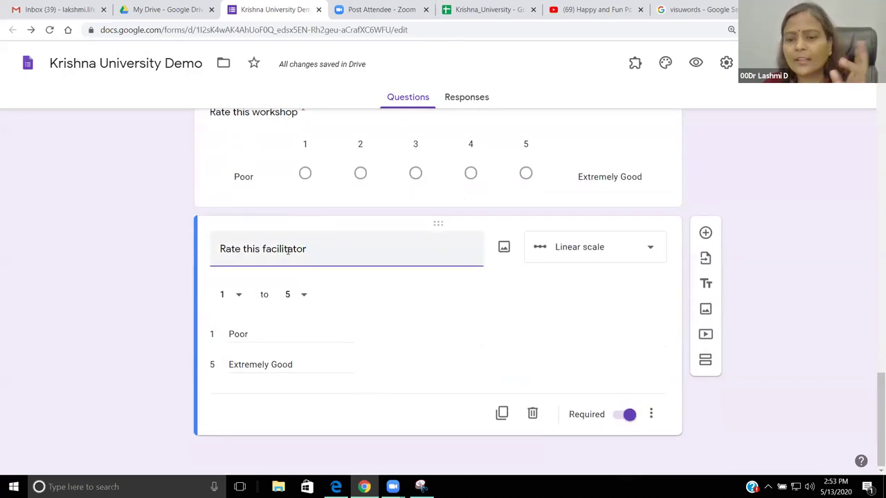
pyautogui.scroll(4, 612, 339)
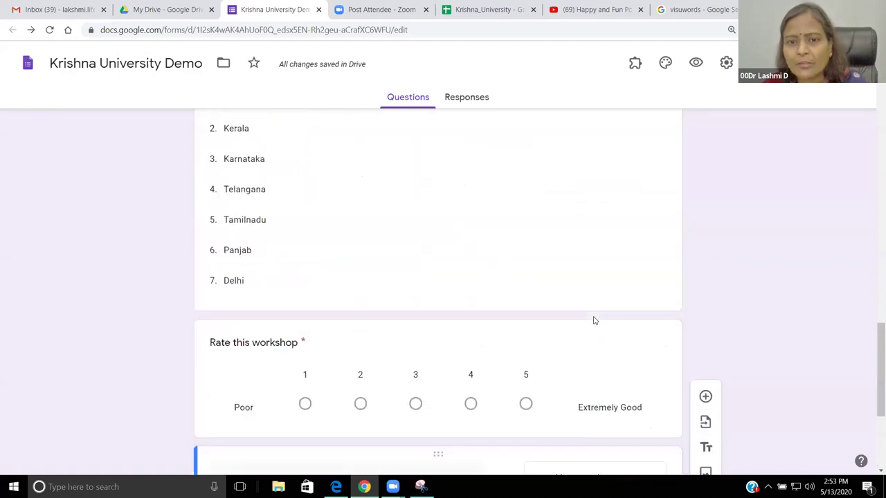
pyautogui.scroll(20, 593, 320)
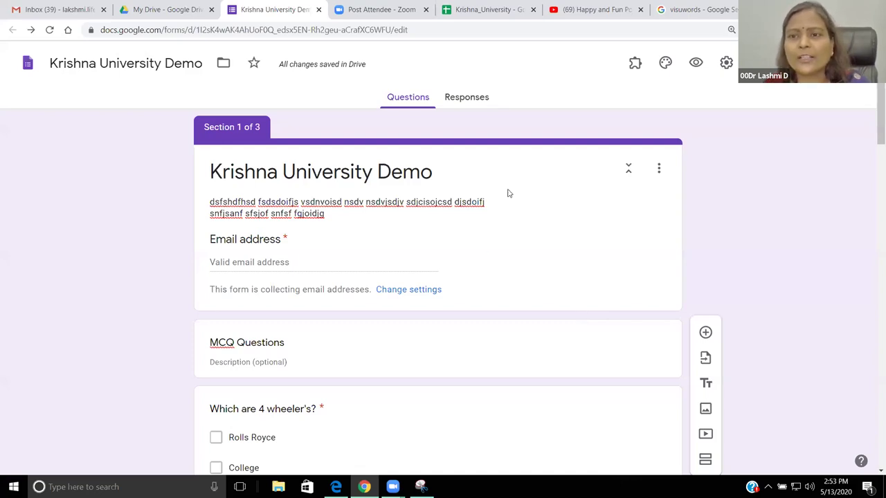
pyautogui.click(665, 62)
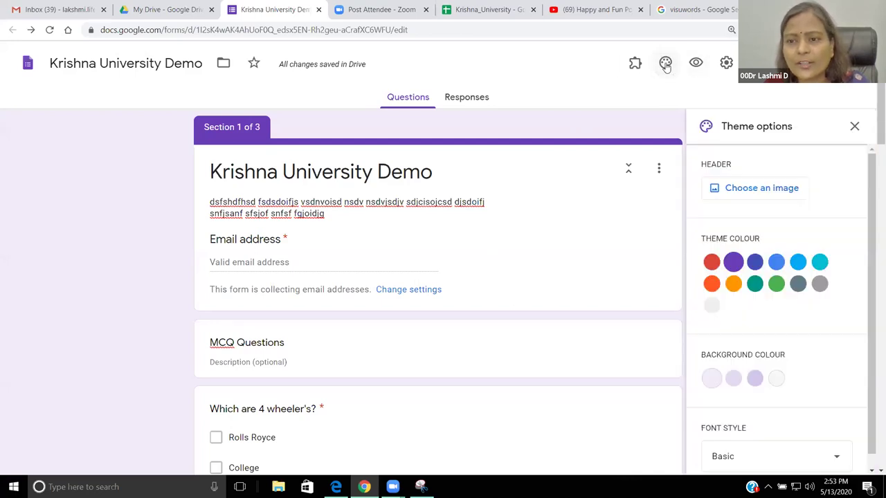
pyautogui.click(759, 191)
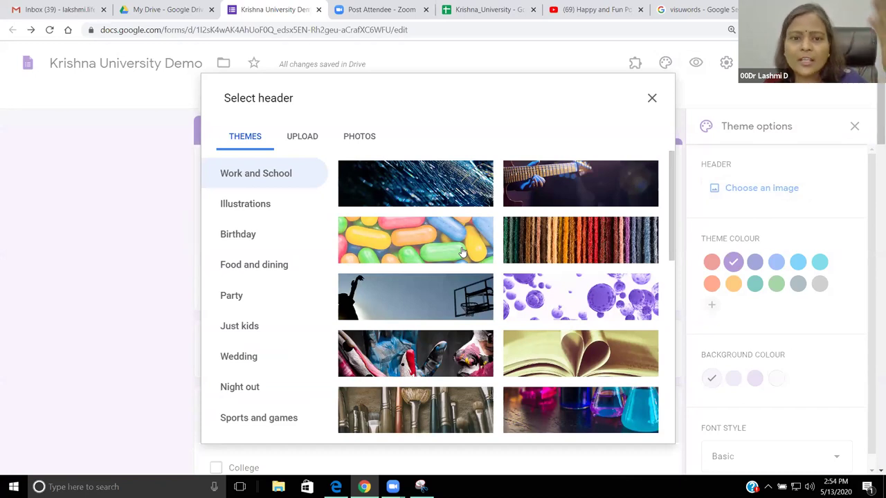
pyautogui.scroll(-2, 464, 252)
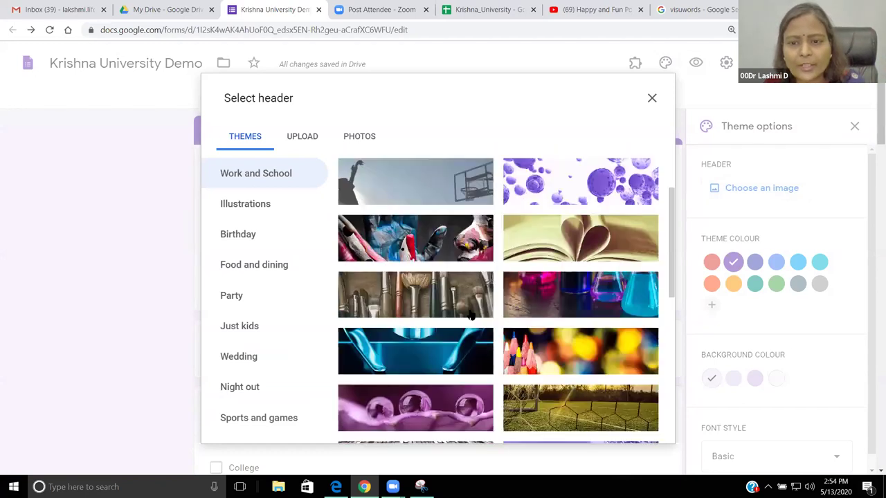
pyautogui.click(583, 182)
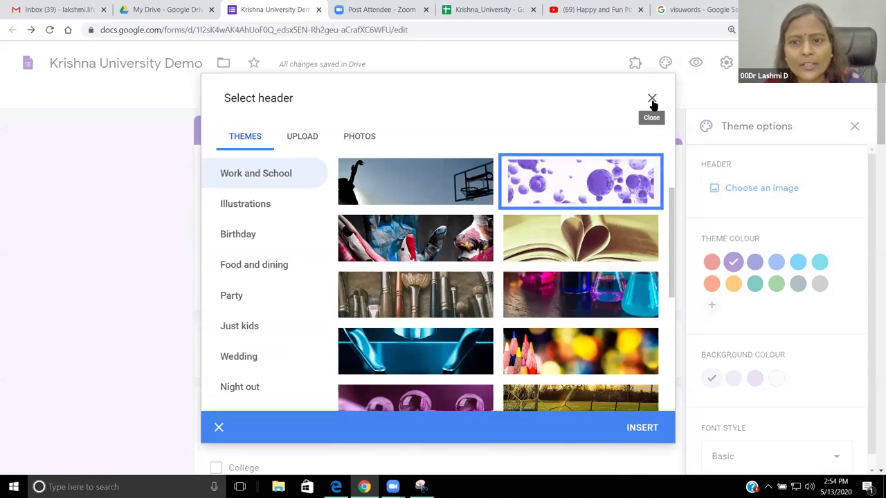
pyautogui.click(652, 99)
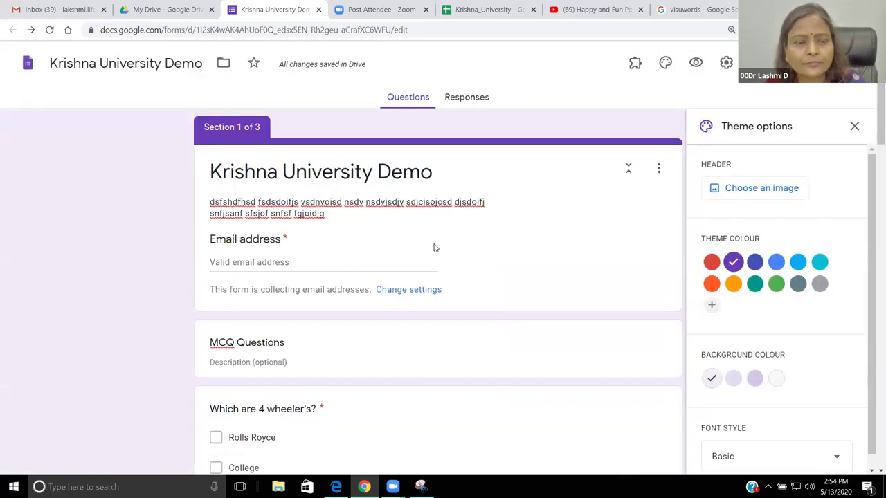
pyautogui.click(281, 224)
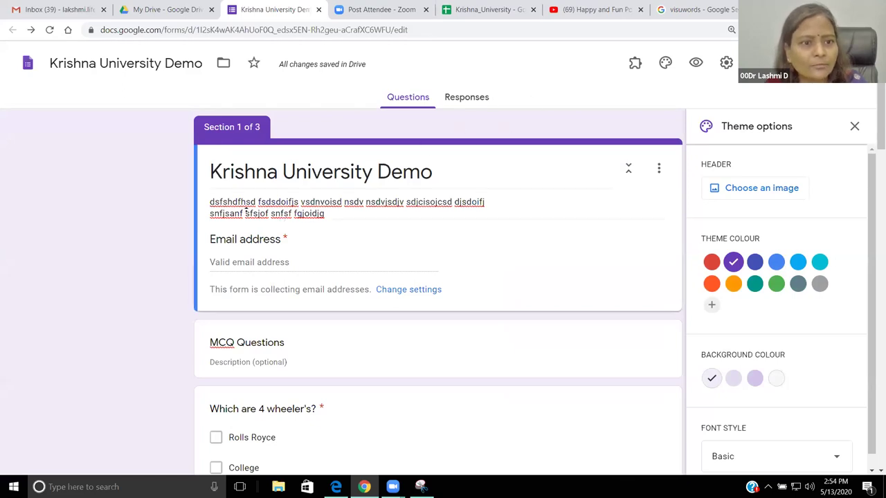
pyautogui.click(666, 64)
pyautogui.click(666, 65)
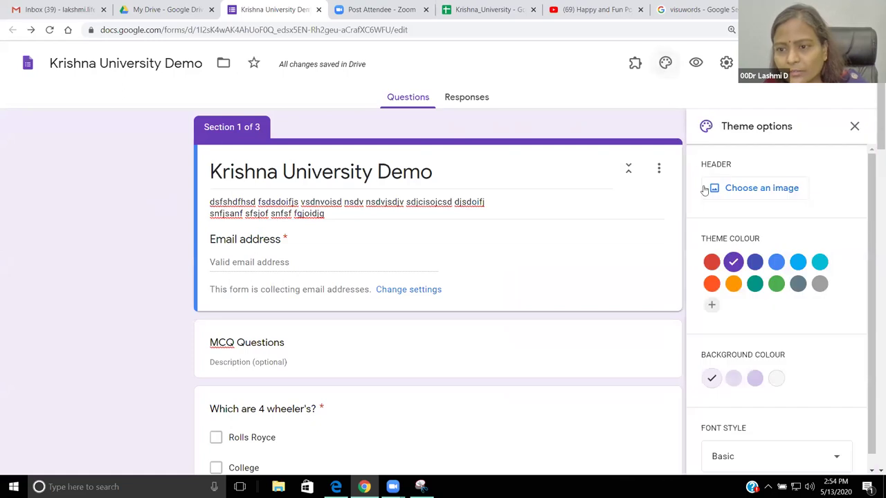
# Step: Insert the open book with heart-shaped pages from the Work and School themes as the form's header image
pyautogui.click(752, 191)
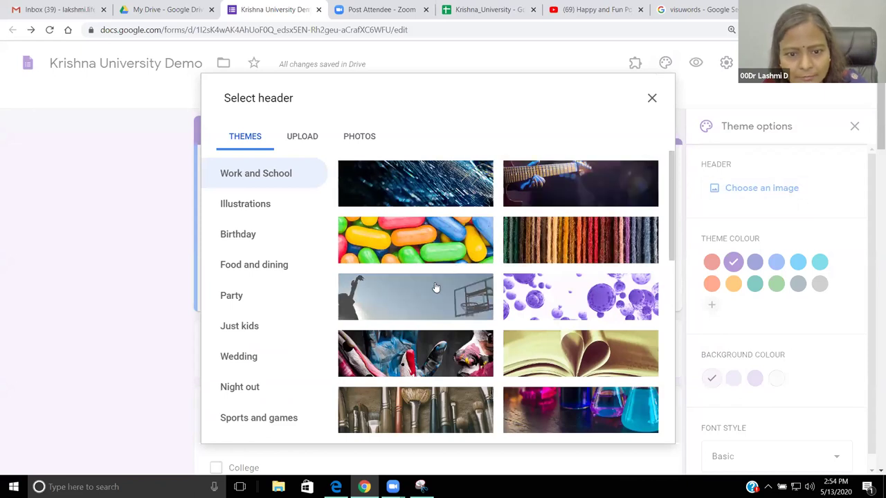
pyautogui.scroll(-2, 436, 288)
pyautogui.scroll(-3, 499, 266)
pyautogui.scroll(3, 576, 224)
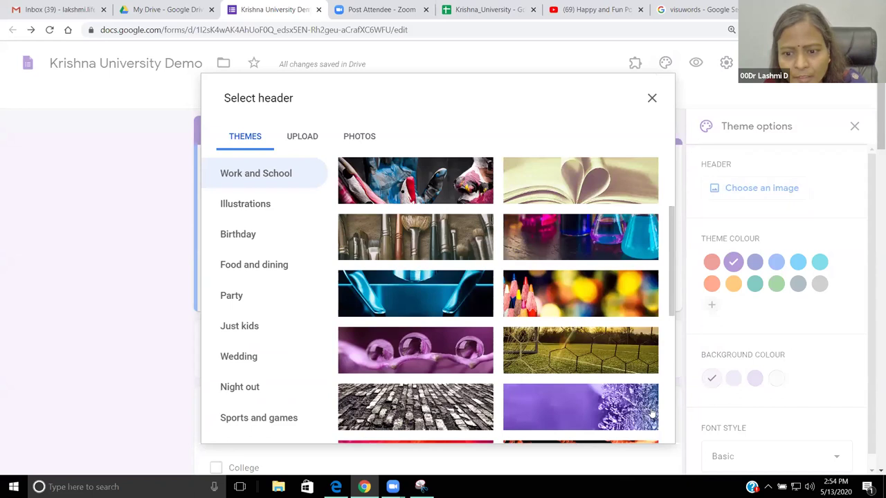
pyautogui.click(650, 413)
pyautogui.click(644, 430)
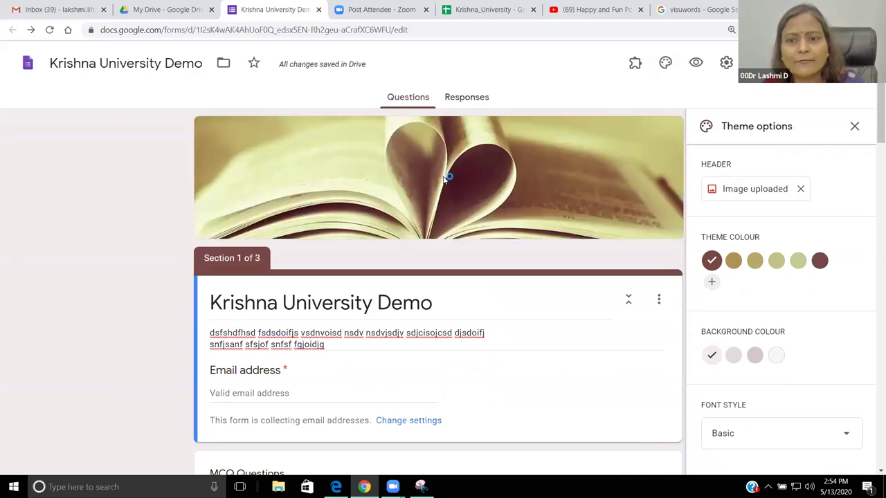
# Step: Add a custom pure blue as the form's theme colour
pyautogui.click(712, 284)
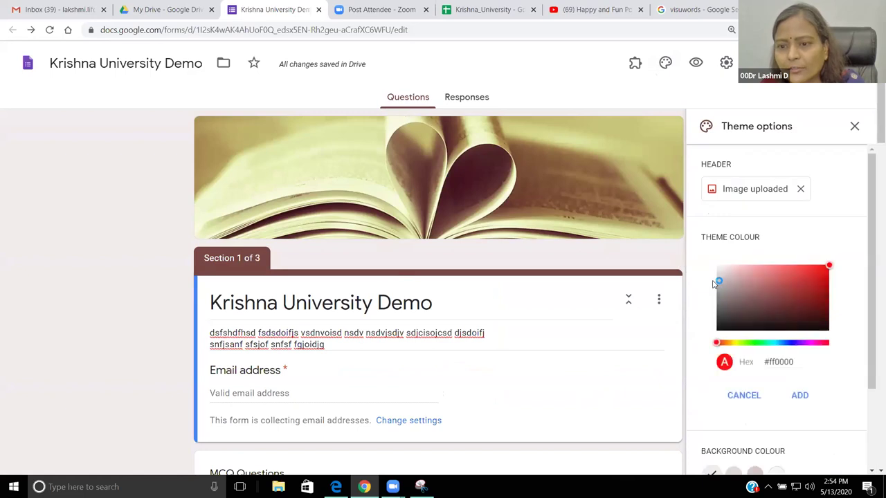
pyautogui.click(794, 343)
pyautogui.click(799, 395)
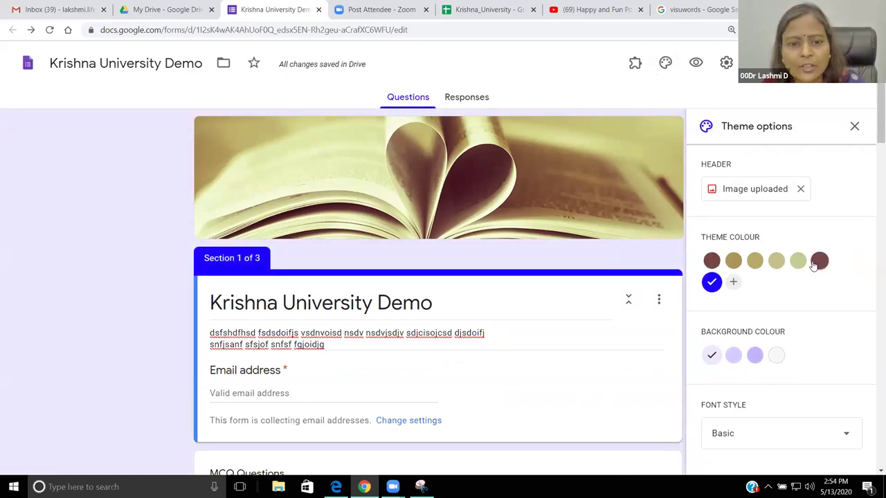
# Step: Try the available background shades and set the form's background to the darkest purple tint
pyautogui.scroll(-3, 532, 301)
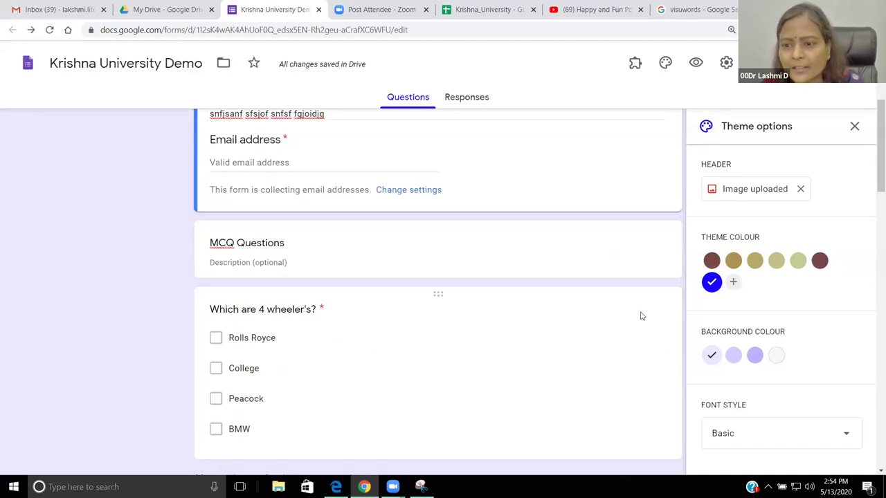
pyautogui.scroll(2, 640, 313)
pyautogui.click(753, 356)
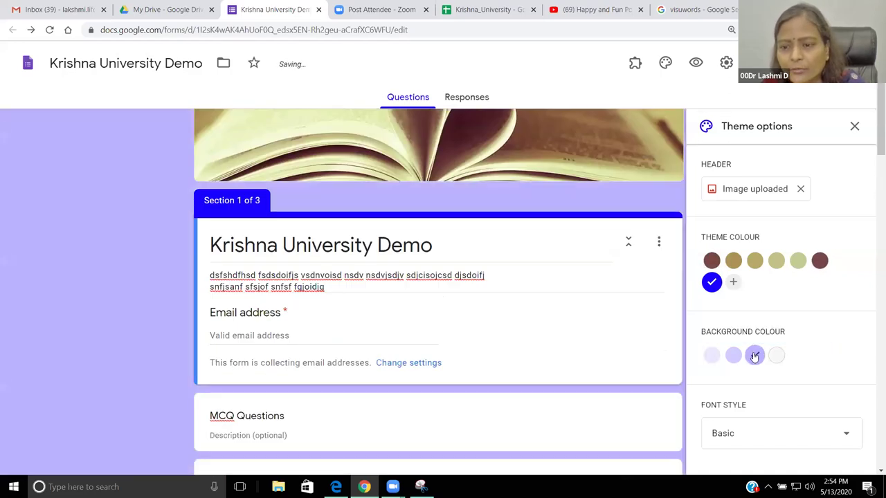
pyautogui.click(733, 357)
pyautogui.click(714, 358)
pyautogui.click(761, 359)
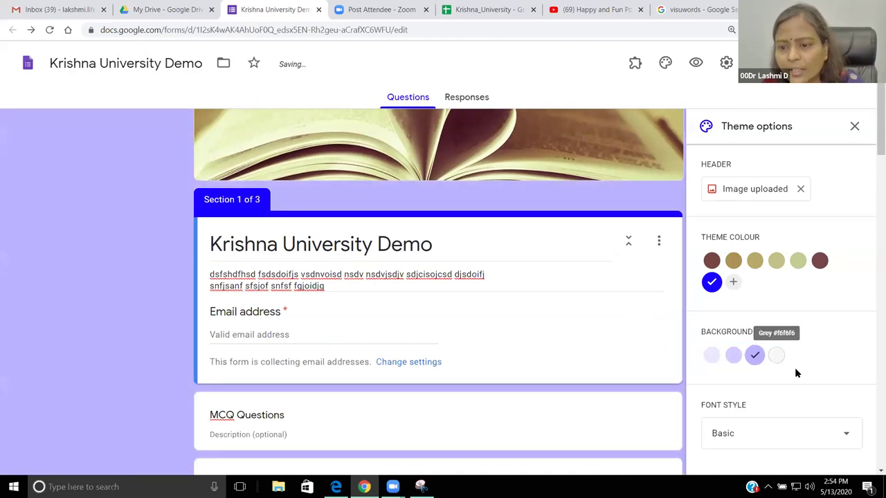
# Step: Set the form's font style to Playful and close the theme options
pyautogui.scroll(-3, 816, 401)
pyautogui.click(846, 433)
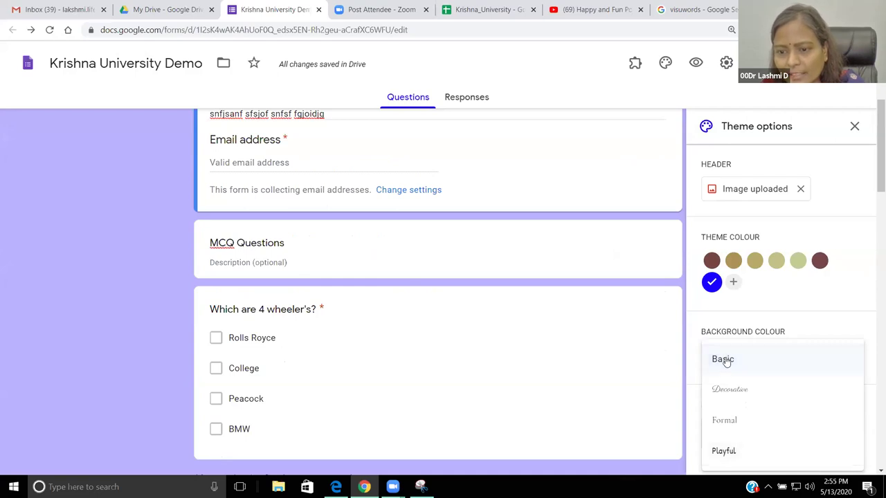
pyautogui.click(725, 452)
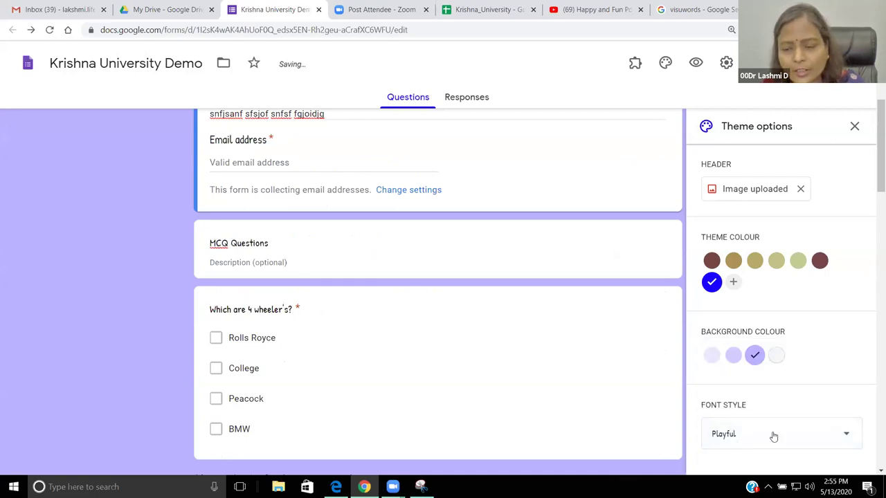
pyautogui.click(846, 437)
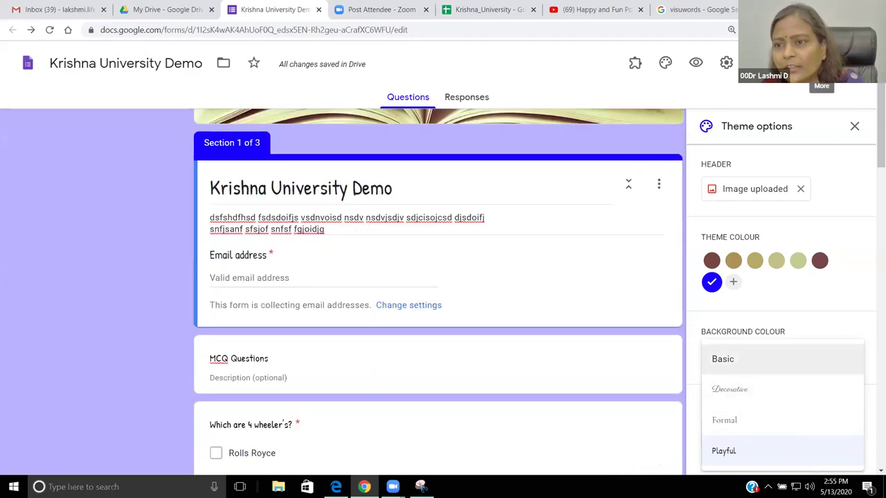
pyautogui.click(855, 126)
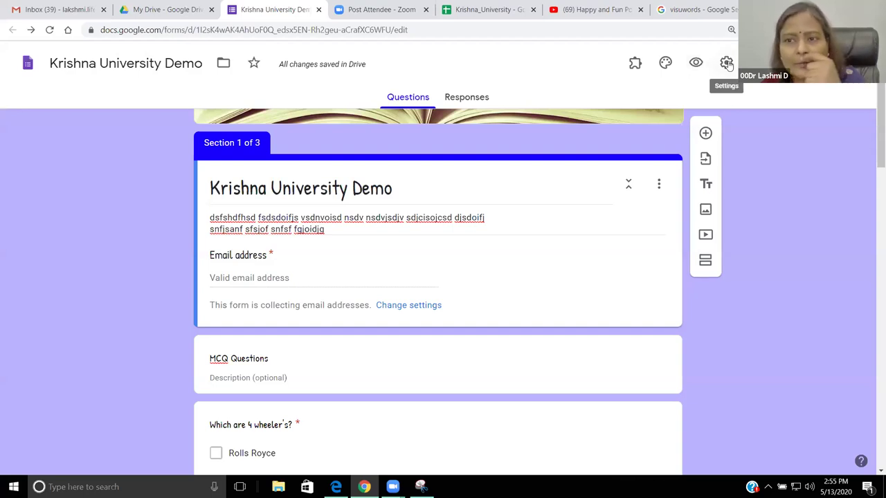
# Step: In the form's general settings, keep email address collection on and set response receipts to Always
pyautogui.click(726, 64)
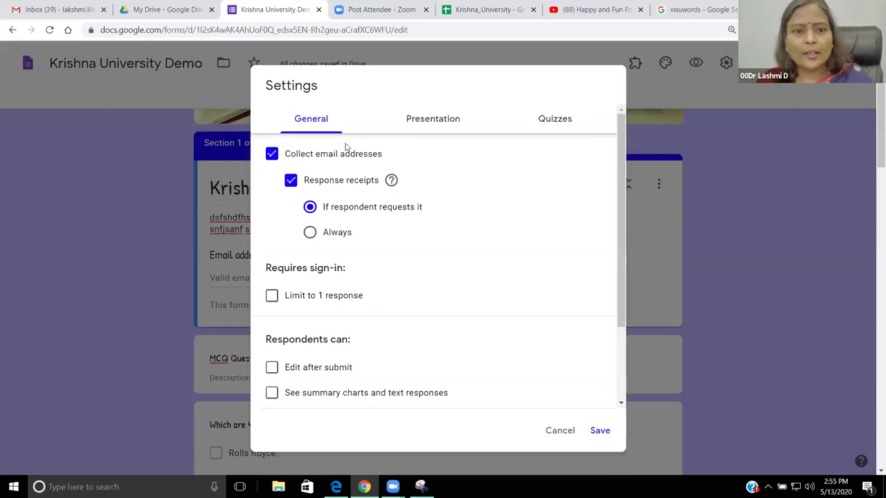
pyautogui.click(271, 155)
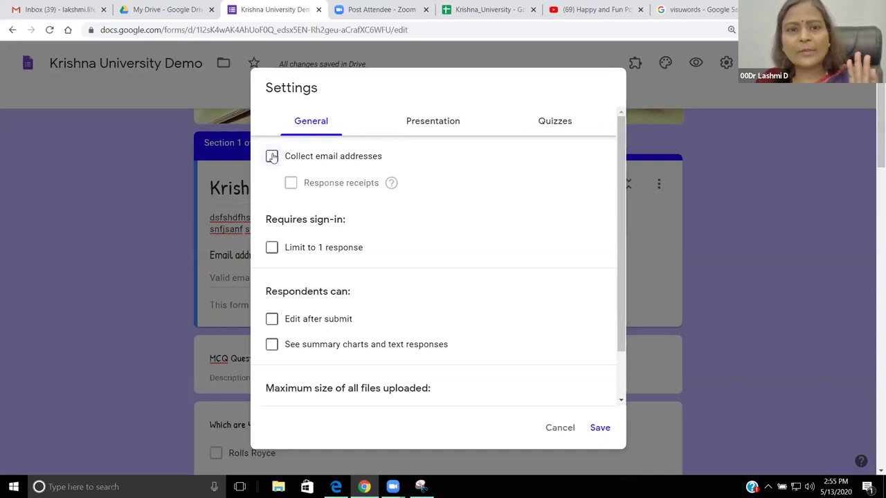
pyautogui.click(271, 156)
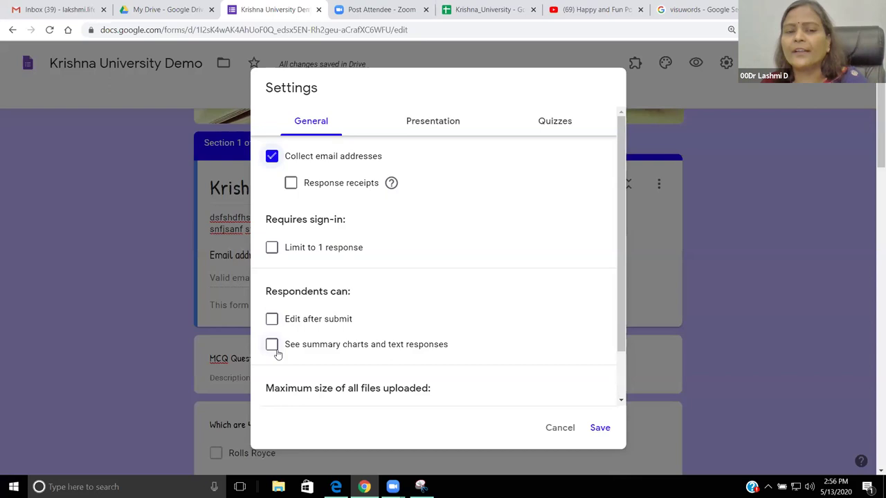
pyautogui.click(291, 182)
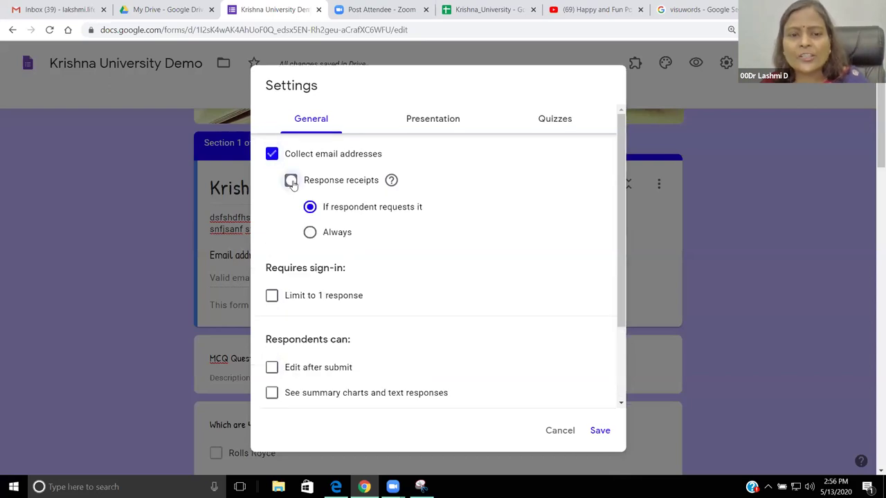
pyautogui.click(311, 233)
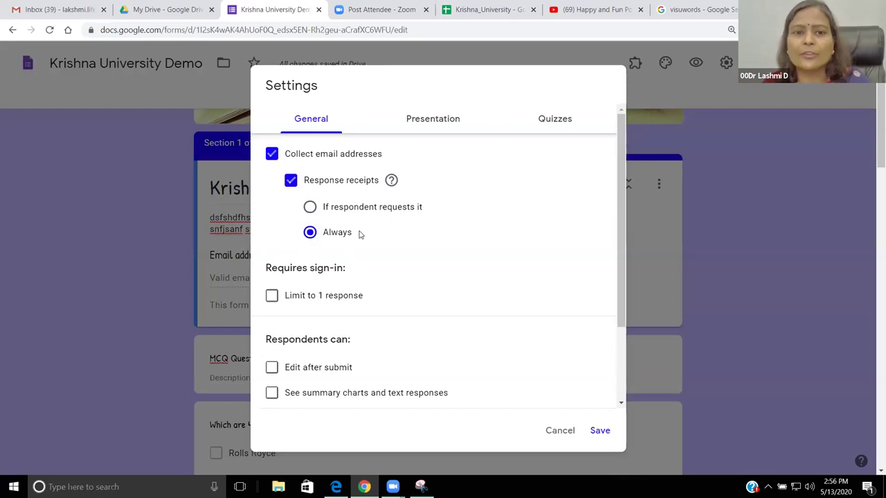
# Step: In the presentation settings, enable shuffled question order and set the confirmation message to "Thank You for Registration"
pyautogui.click(430, 120)
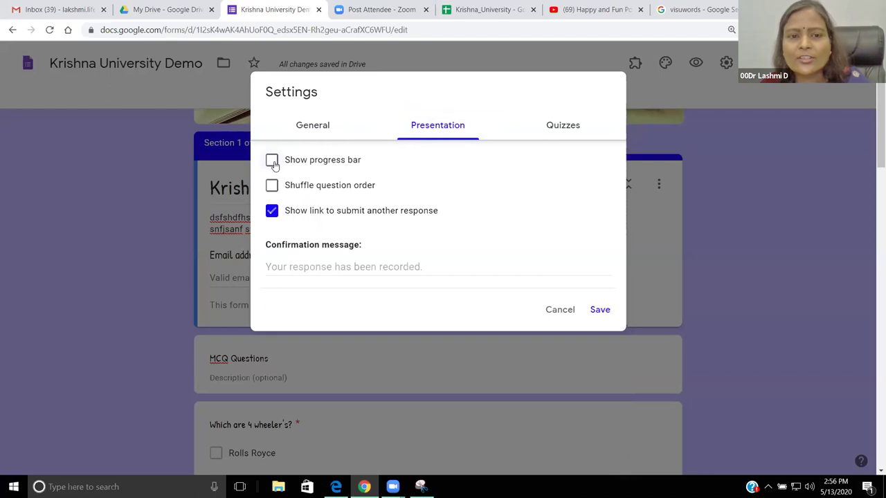
pyautogui.click(272, 186)
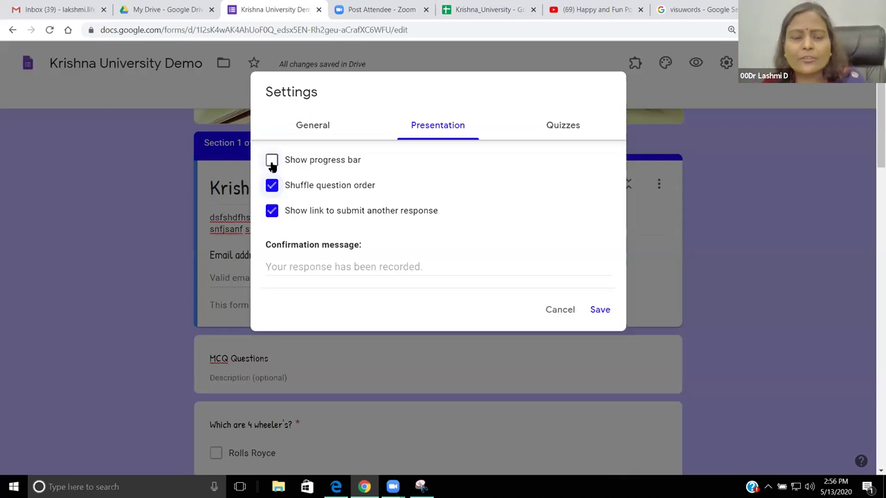
pyautogui.click(302, 269)
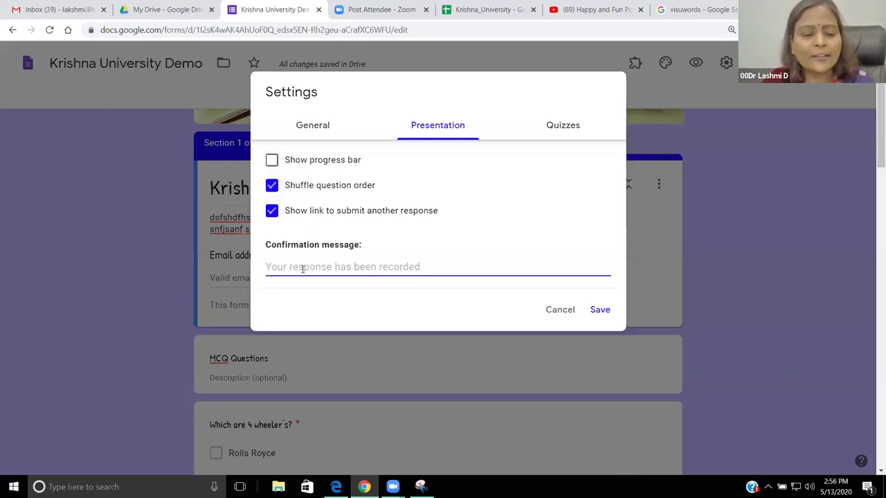
pyautogui.write('Thank You for Registration')
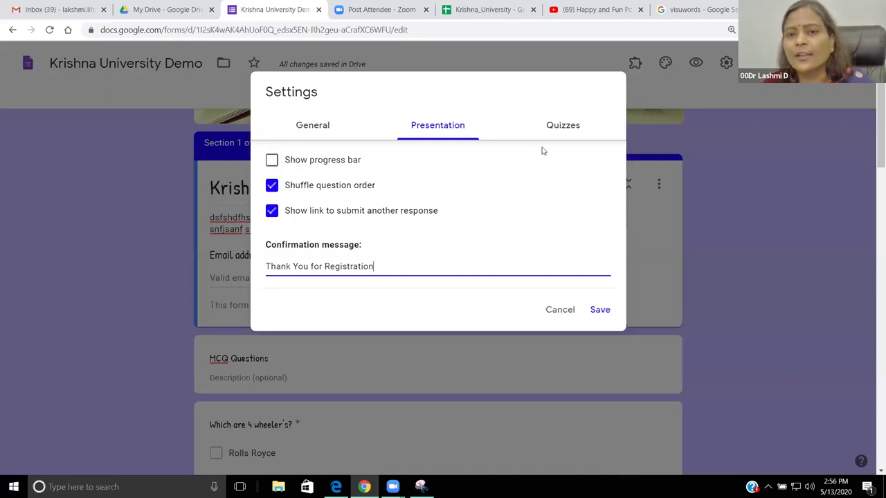
# Step: Make the form a quiz and save the settings
pyautogui.click(558, 127)
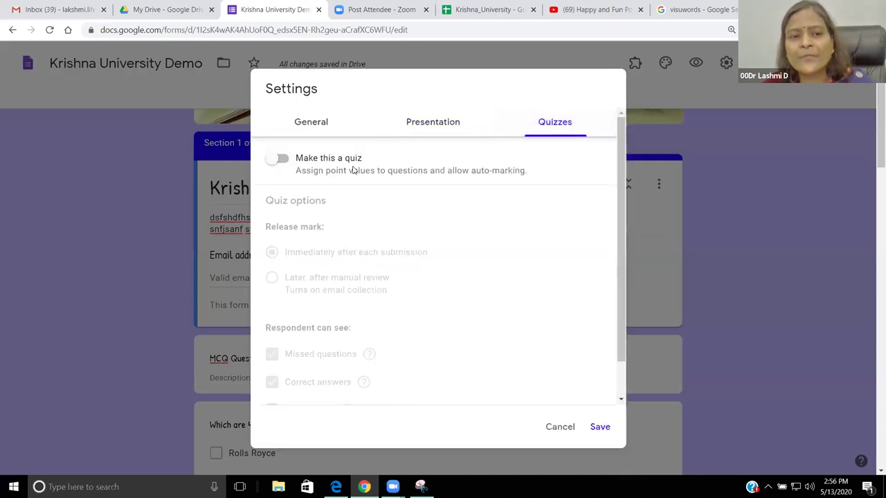
pyautogui.click(283, 159)
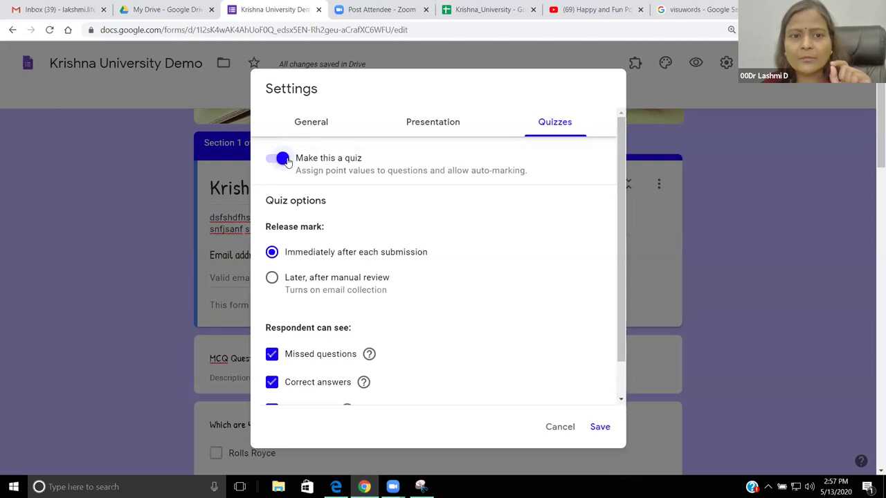
pyautogui.click(608, 426)
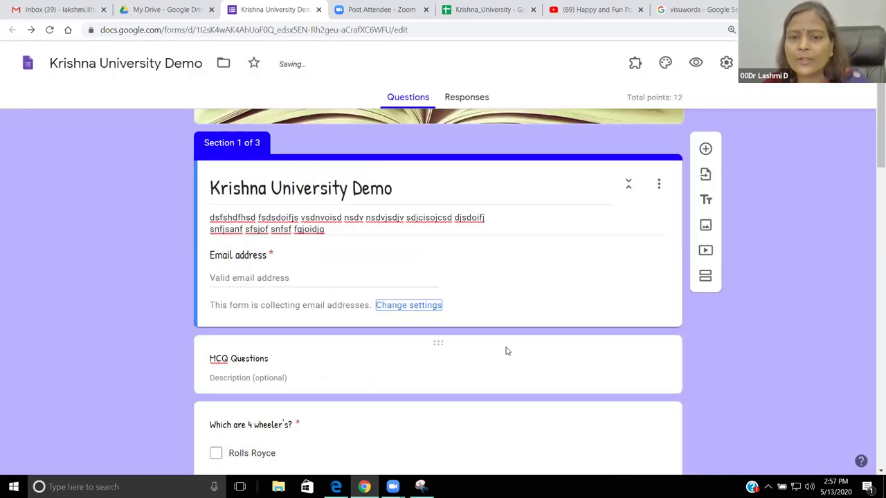
# Step: Mark Rolls Royce and BMW as correct in the answer key of the "Which are 4 wheeler's?" question
pyautogui.scroll(2, 277, 221)
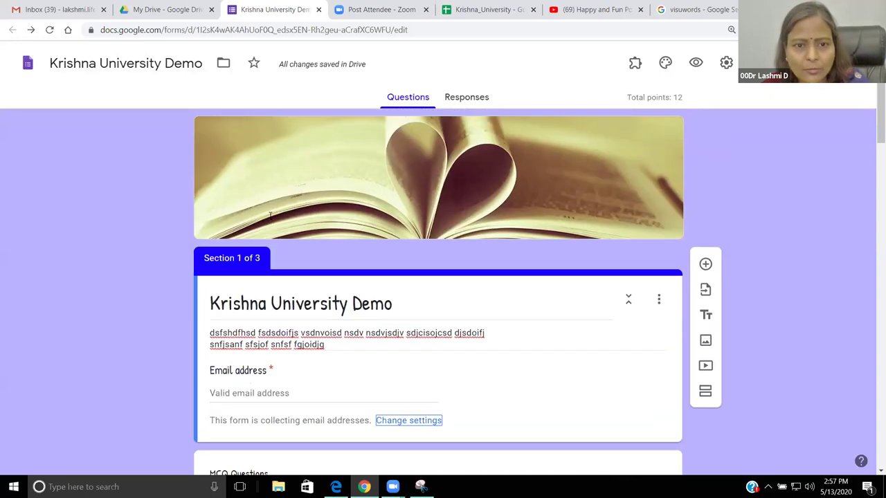
pyautogui.scroll(-6, 408, 190)
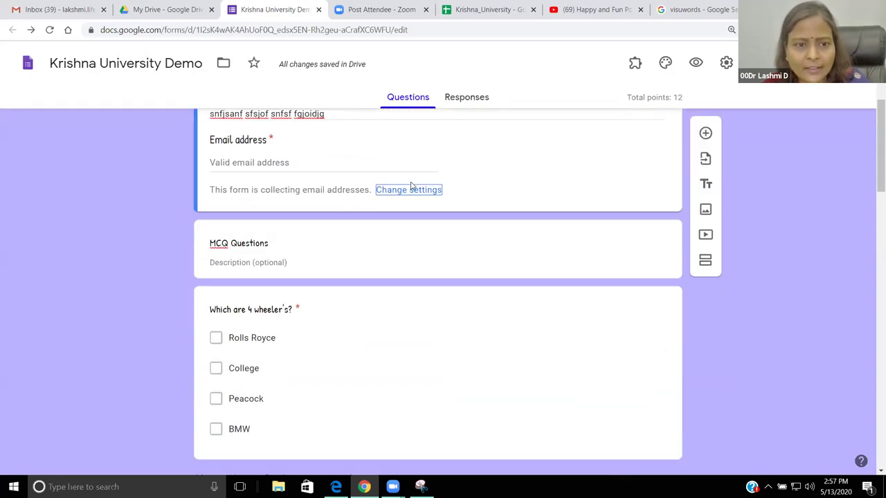
pyautogui.scroll(1, 408, 190)
pyautogui.click(239, 198)
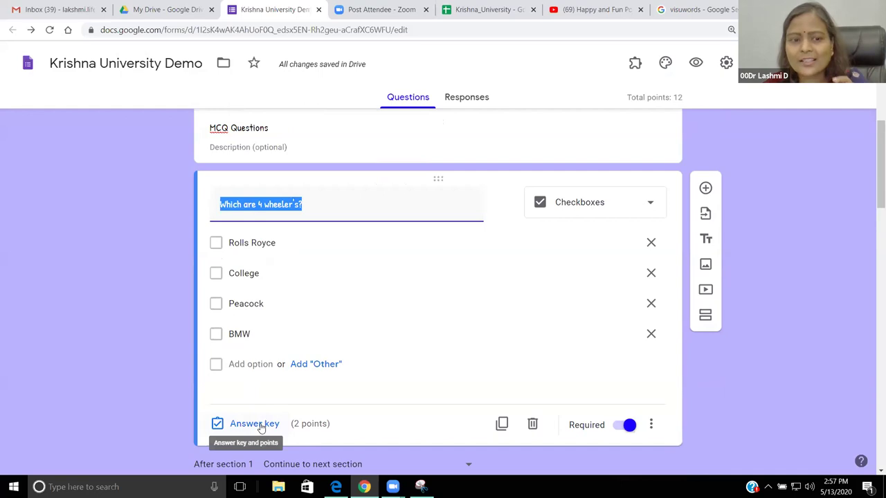
pyautogui.click(255, 423)
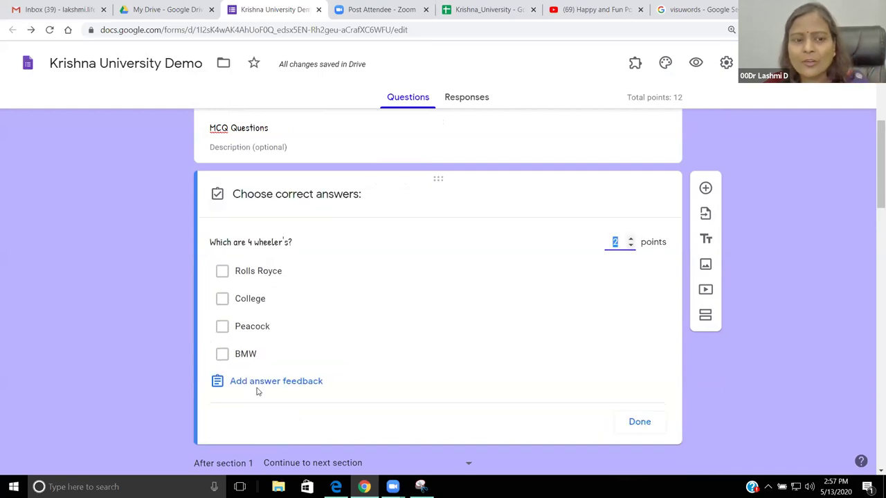
pyautogui.click(222, 272)
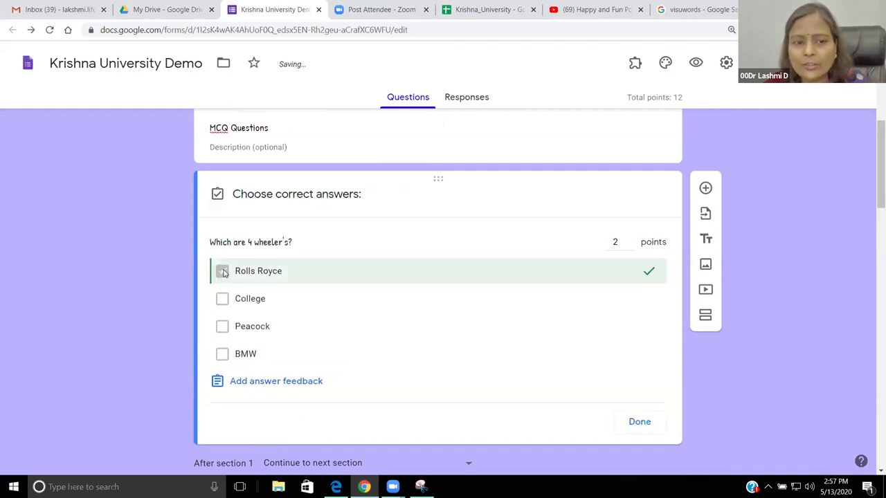
pyautogui.click(222, 355)
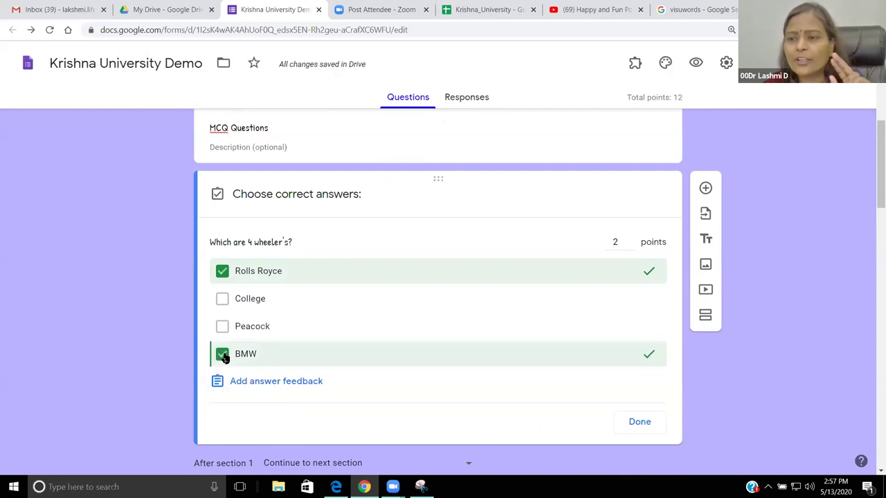
# Step: Set the "Which are 4 wheeler's?" question to 10 points and start its feedback for incorrect answers with "Please"
pyautogui.click(615, 241)
pyautogui.write('10')
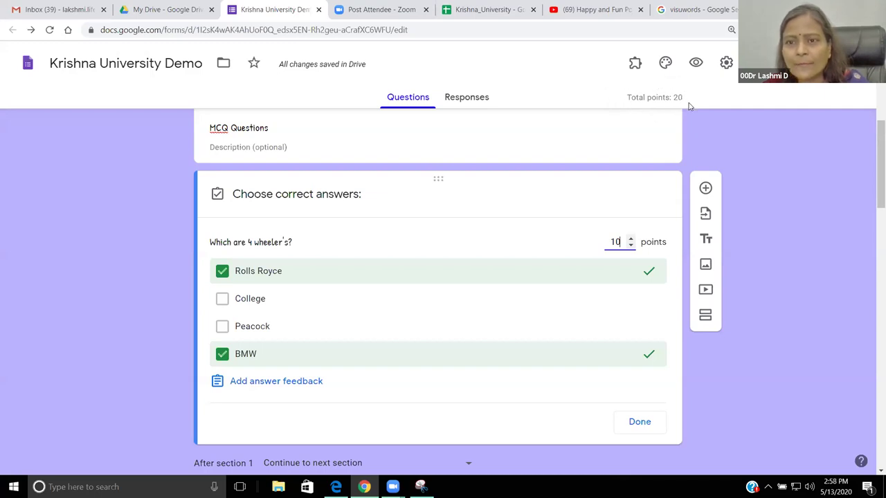
pyautogui.click(291, 384)
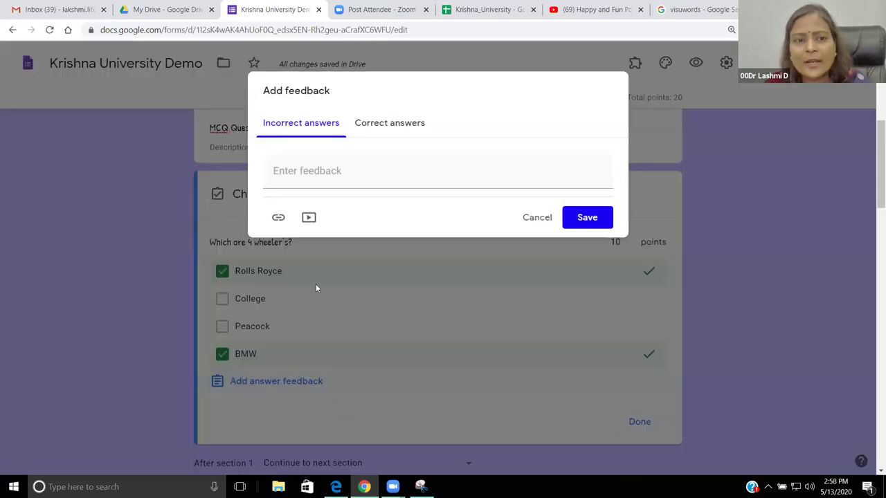
pyautogui.click(299, 171)
pyautogui.write('Please')
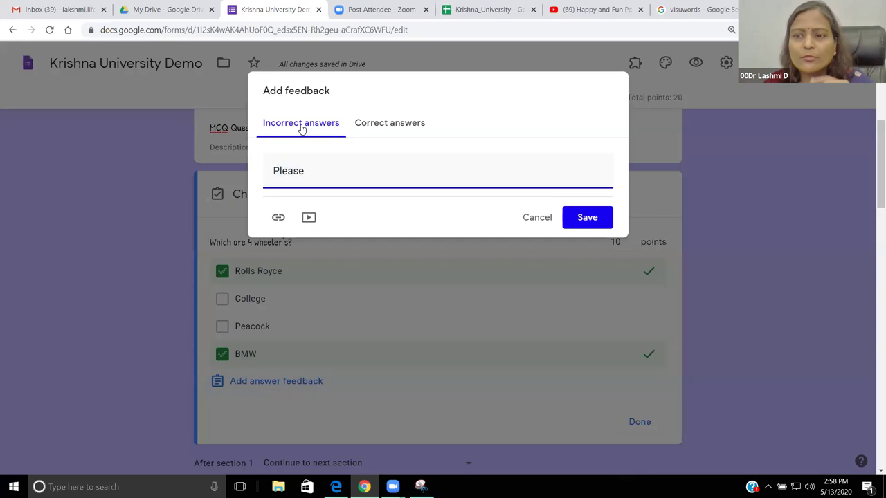
pyautogui.click(279, 219)
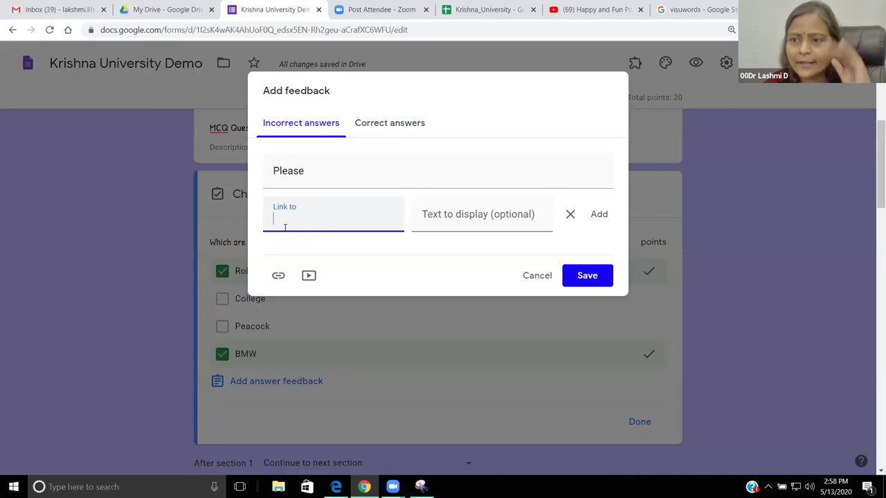
pyautogui.click(308, 276)
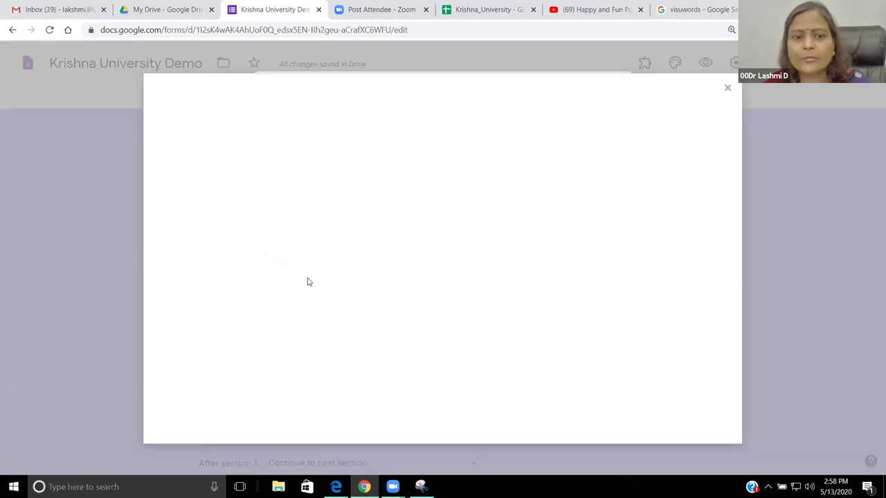
pyautogui.click(730, 92)
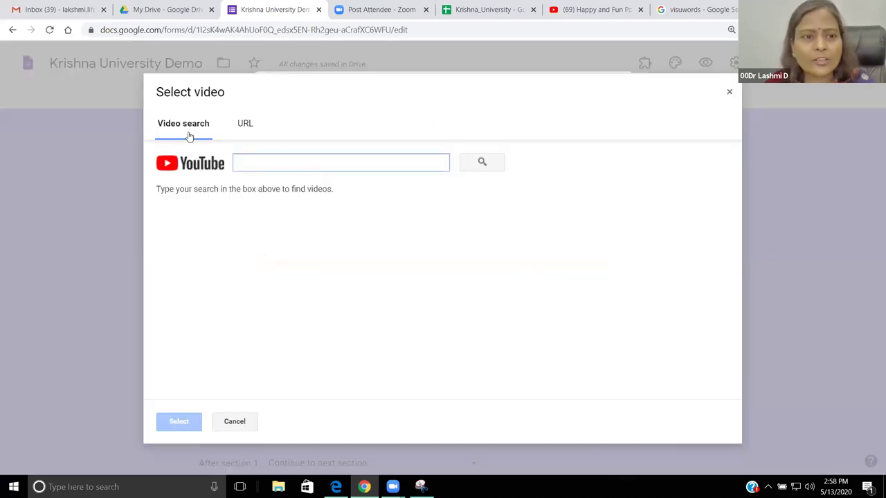
pyautogui.click(728, 92)
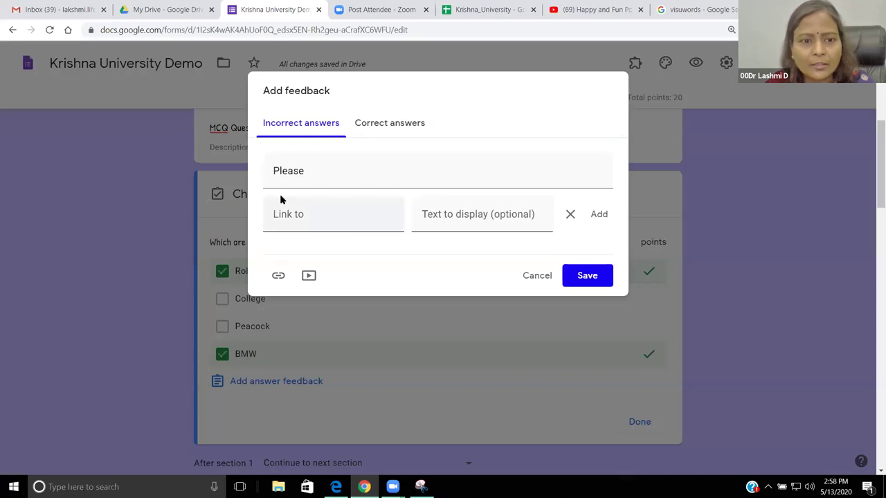
# Step: Complete the incorrect-answer feedback as "Please watch my material" and open the feedback for correct answers
pyautogui.click(302, 171)
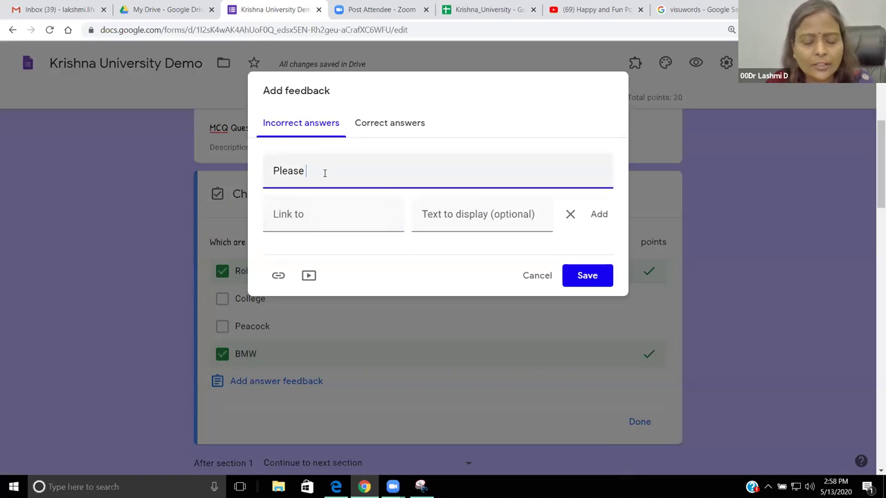
pyautogui.write('watch ')
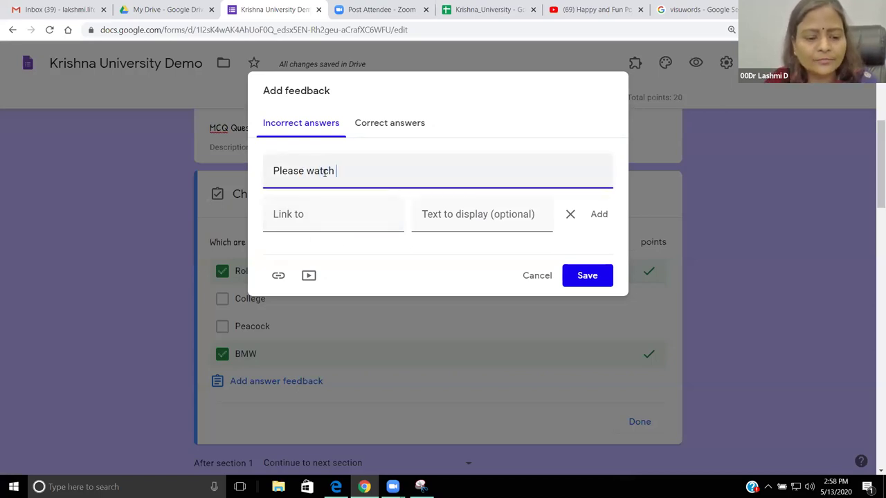
pyautogui.write('m')
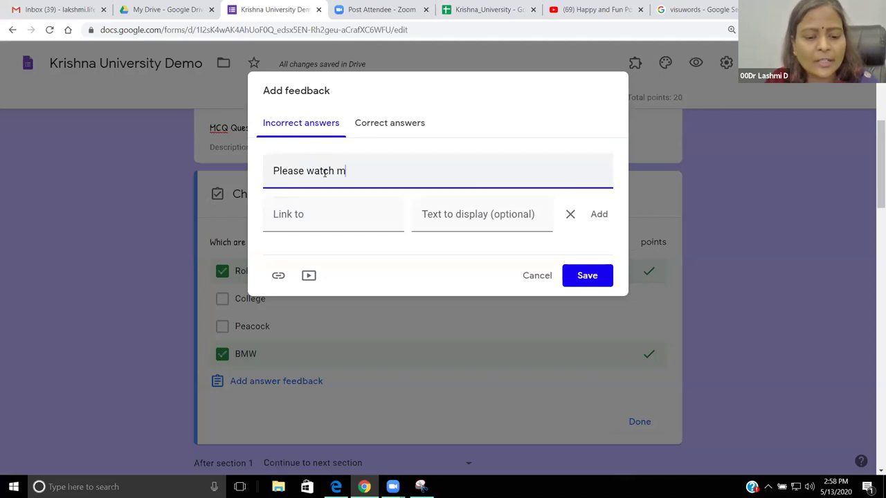
pyautogui.write('y material')
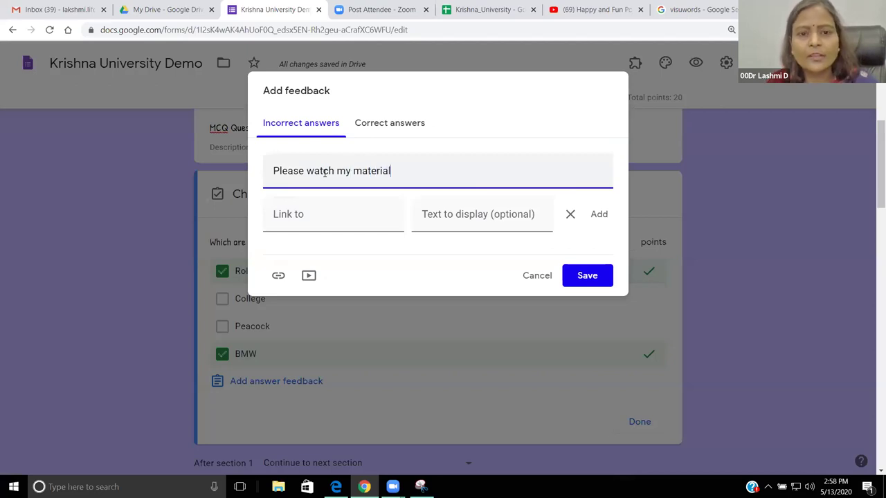
pyautogui.click(396, 123)
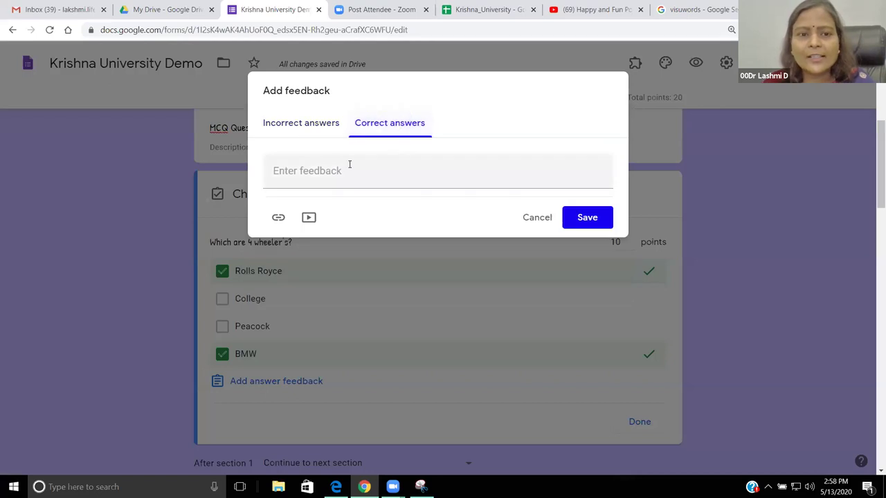
pyautogui.click(335, 168)
pyautogui.write('Congr')
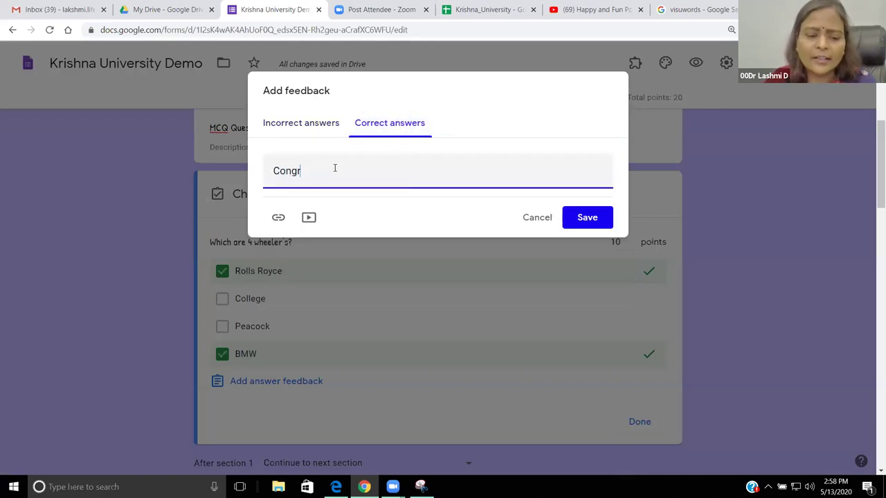
pyautogui.write('atuations')
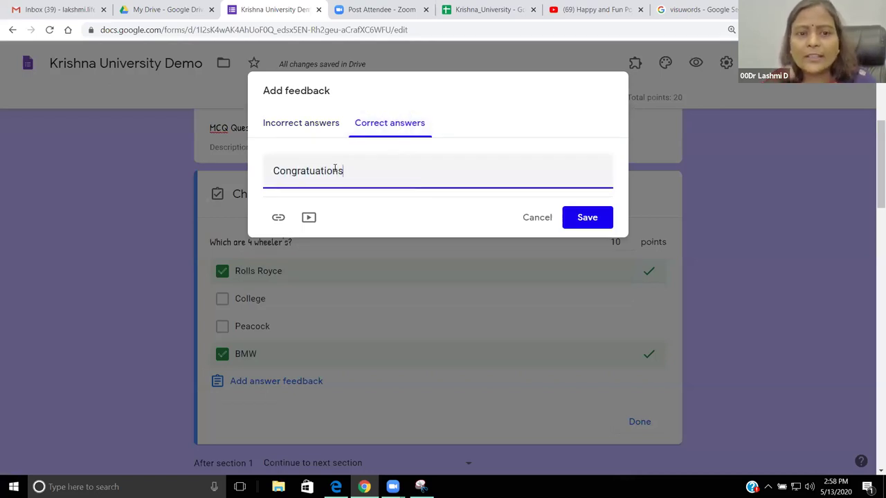
pyautogui.moveTo(348, 171); pyautogui.dragTo(241, 169)
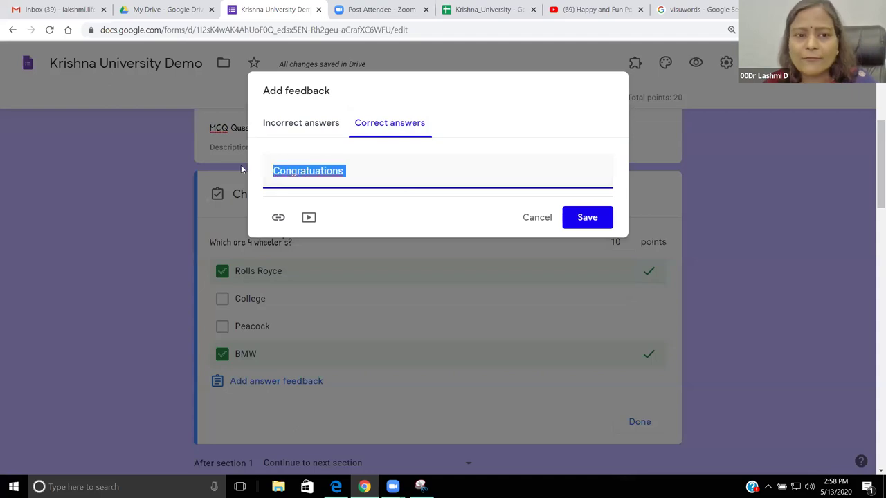
pyautogui.press('BackSpace')
# Step: Enter "This works based on gravitational force" as the feedback for correct answers and save both feedback texts
pyautogui.write('This ')
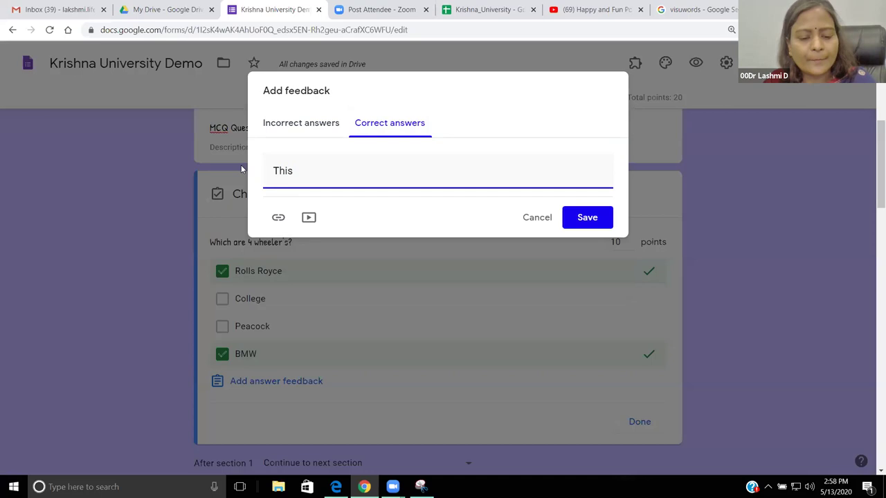
pyautogui.write('works')
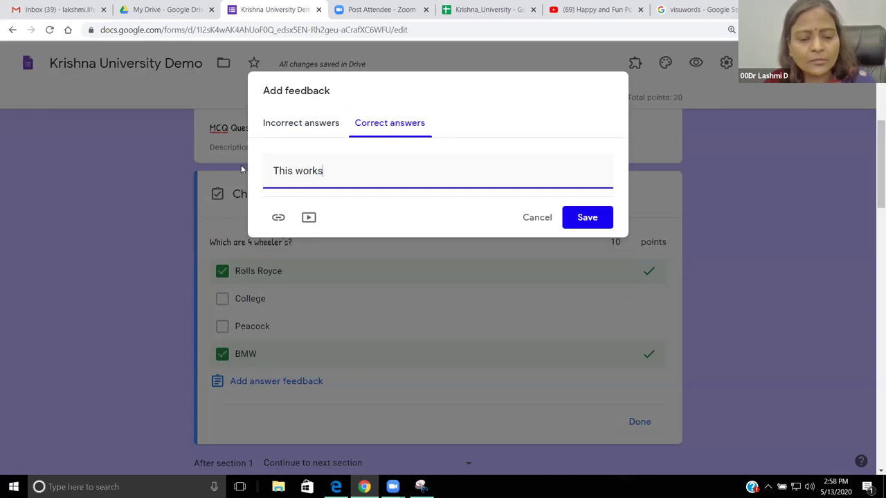
pyautogui.write(' base')
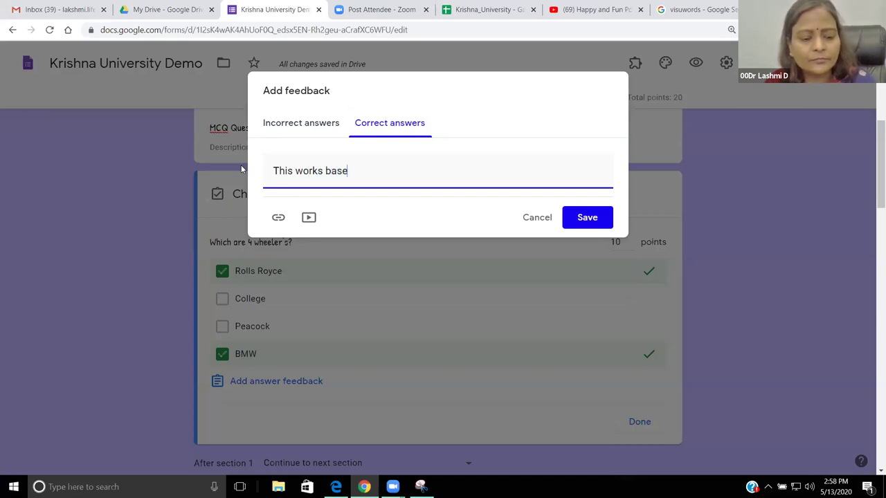
pyautogui.write('d on gra')
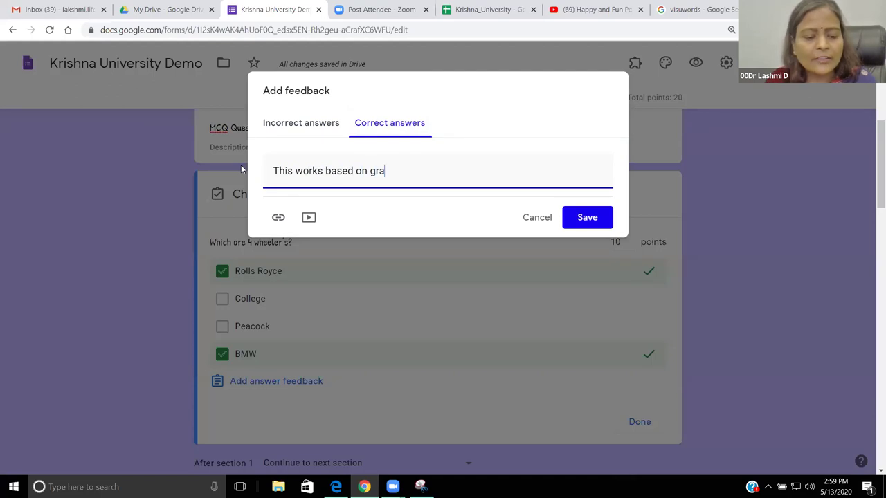
pyautogui.write('vitational ')
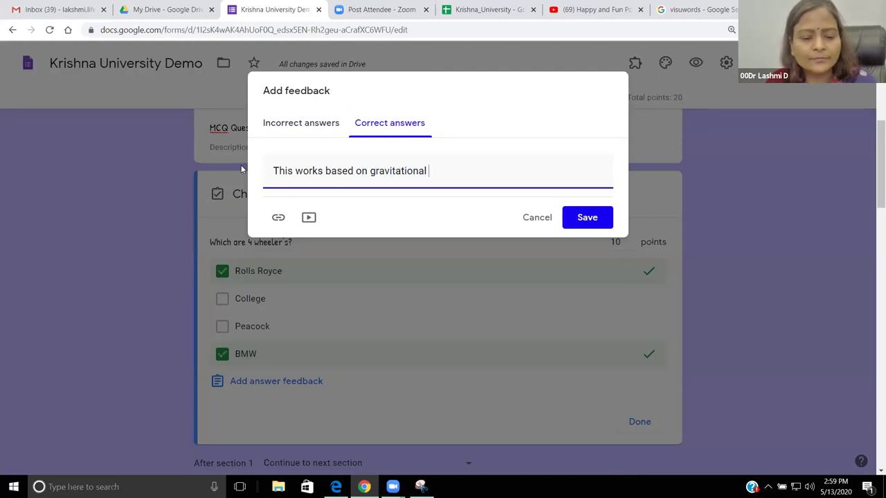
pyautogui.write('force')
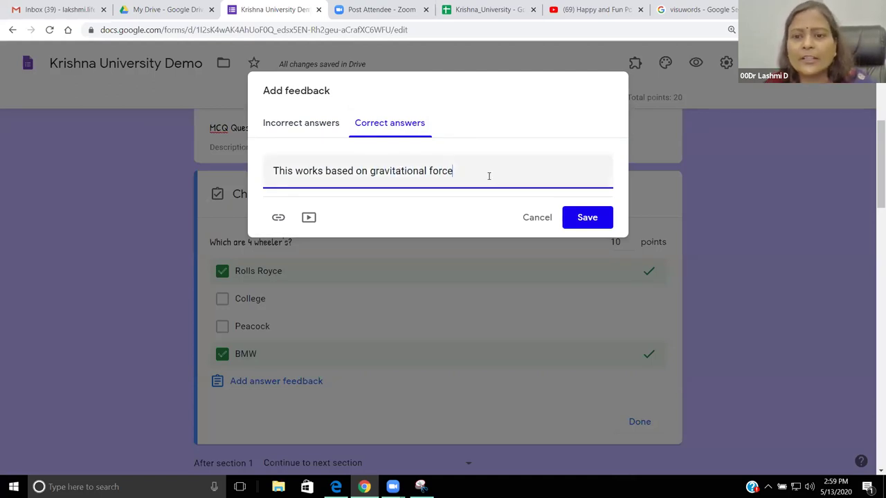
pyautogui.click(579, 217)
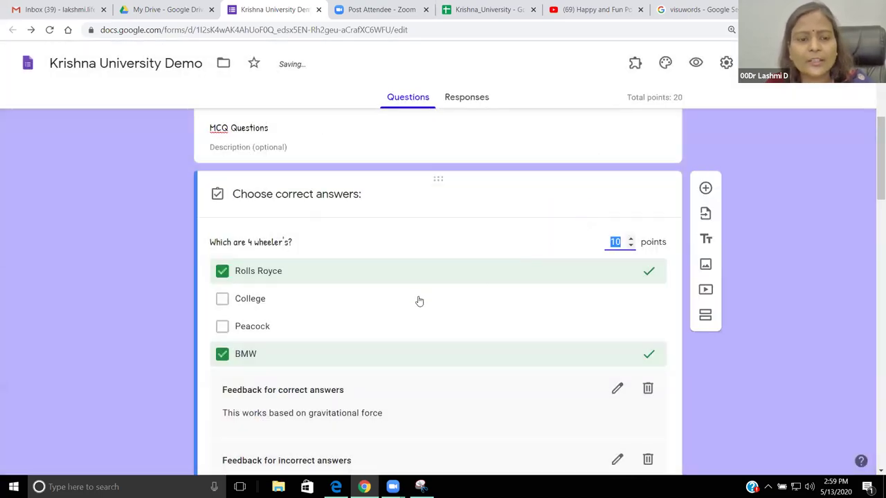
# Step: Review the saved feedback and finish editing the answer key of the "Which are 4 wheeler's?" question
pyautogui.scroll(-2, 206, 307)
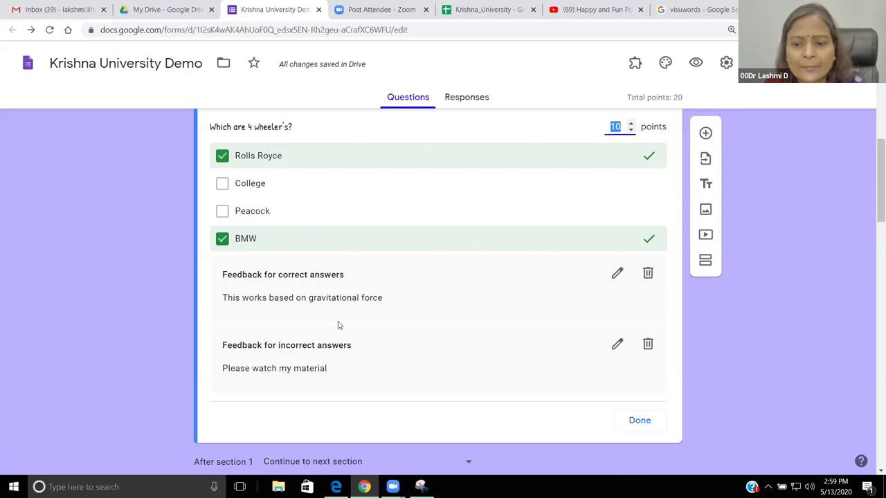
pyautogui.scroll(-1, 589, 390)
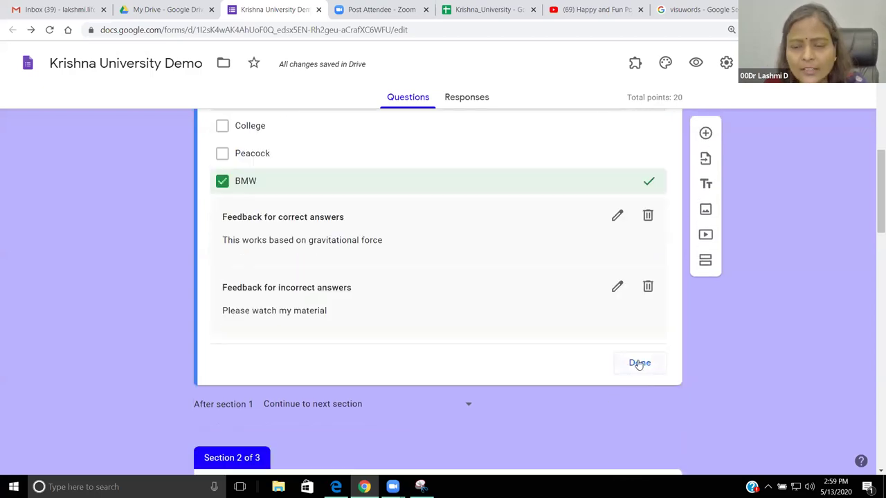
pyautogui.scroll(2, 469, 320)
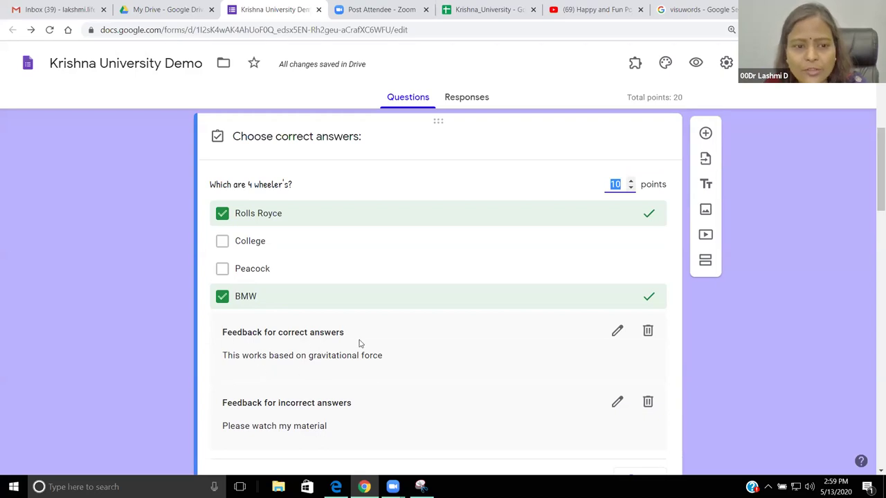
pyautogui.click(612, 183)
pyautogui.scroll(-3, 533, 293)
pyautogui.click(637, 305)
# Step: Look through the form's sections from the header image down to the State question and back to the MCQ questions
pyautogui.scroll(-8, 321, 352)
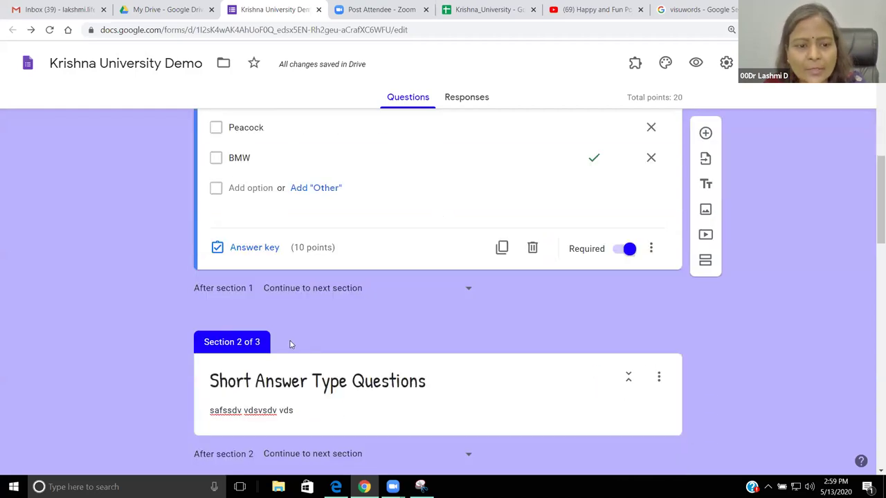
pyautogui.scroll(15, 291, 344)
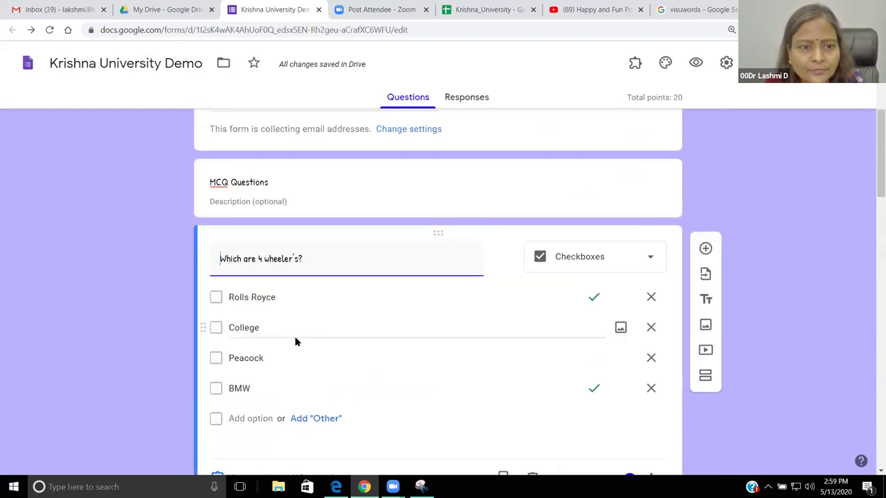
pyautogui.scroll(-15, 296, 340)
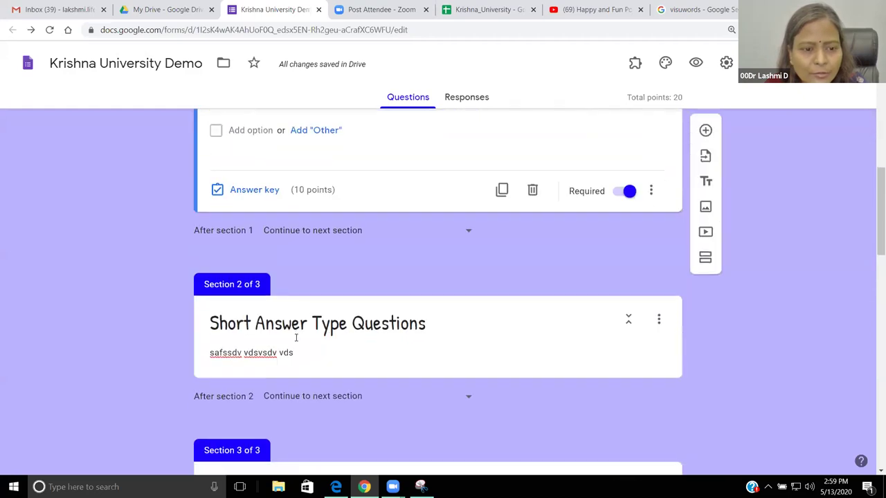
pyautogui.scroll(-10, 296, 342)
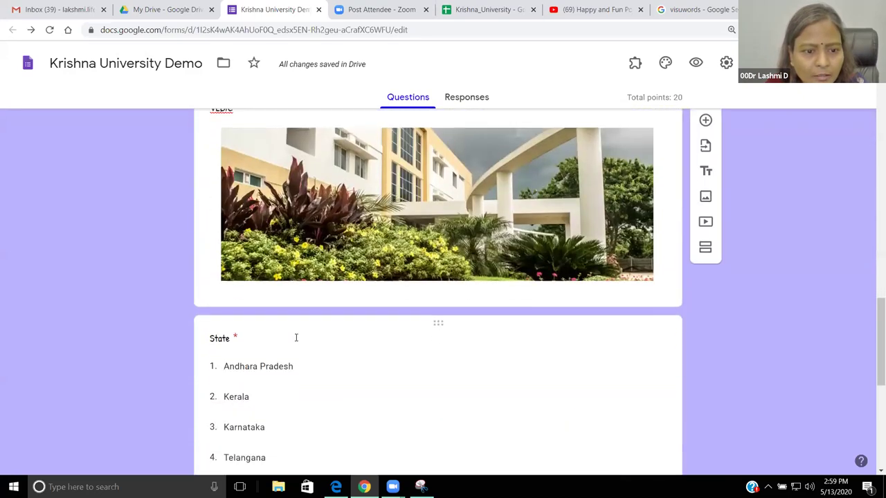
pyautogui.scroll(15, 296, 342)
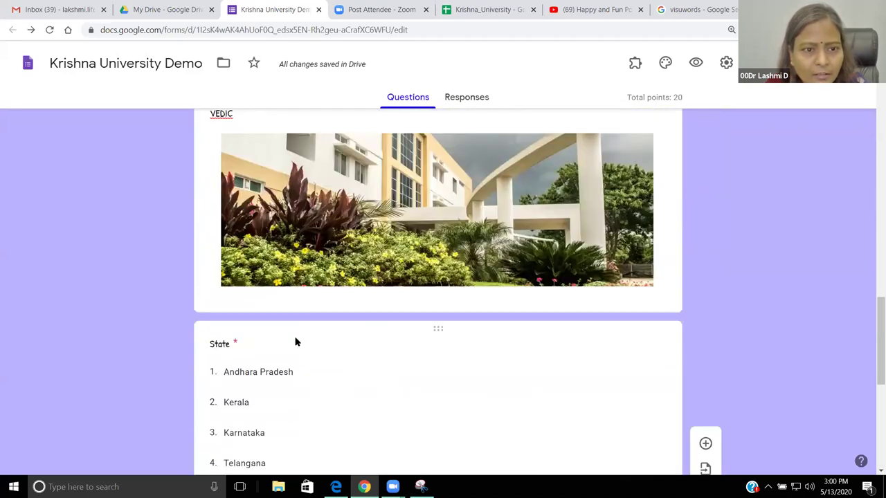
pyautogui.scroll(5, 295, 341)
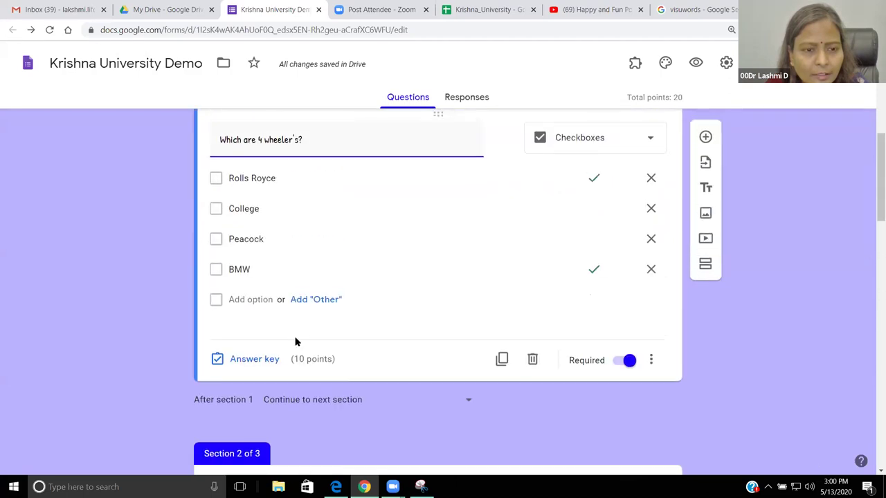
pyautogui.scroll(4, 296, 339)
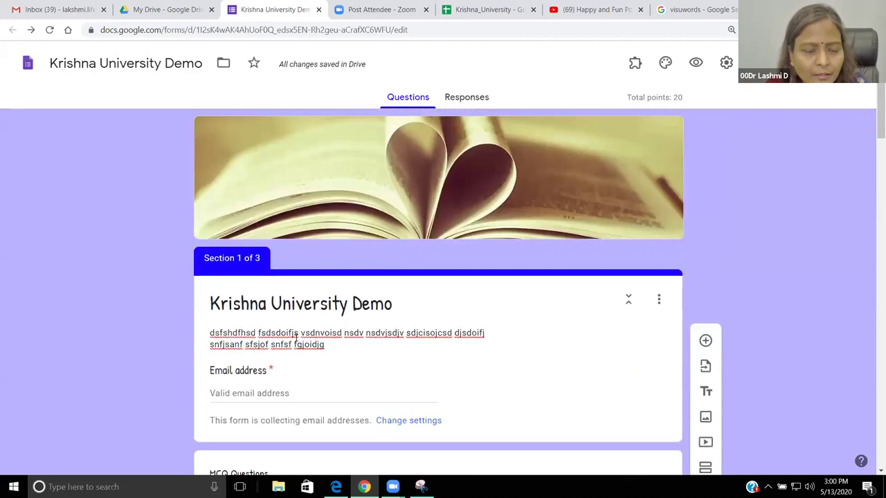
pyautogui.scroll(-5, 296, 339)
pyautogui.scroll(-2, 296, 340)
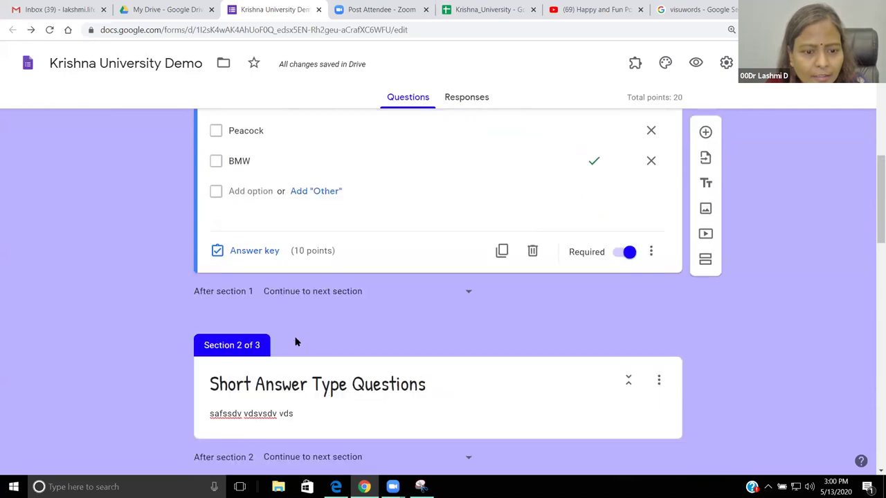
pyautogui.scroll(3, 297, 340)
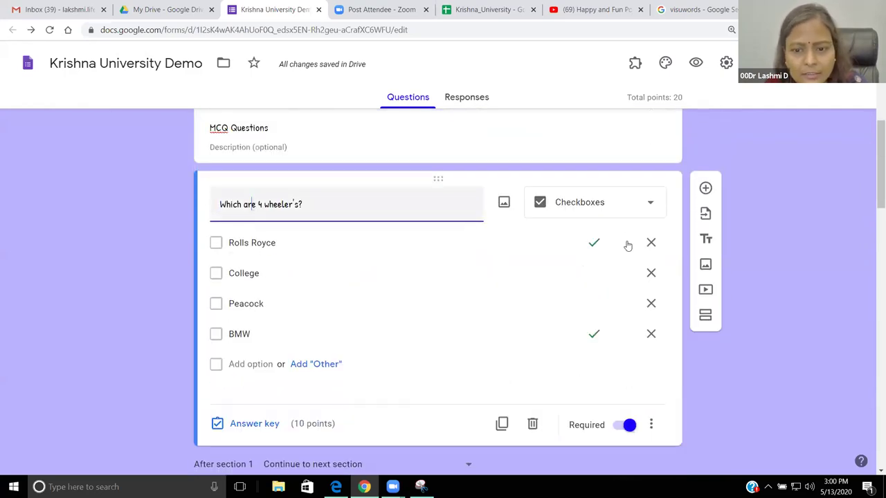
# Step: Add a question titled "Which is fruit?" below the "Which are 4 wheeler's?" question
pyautogui.click(705, 188)
pyautogui.write('Which ')
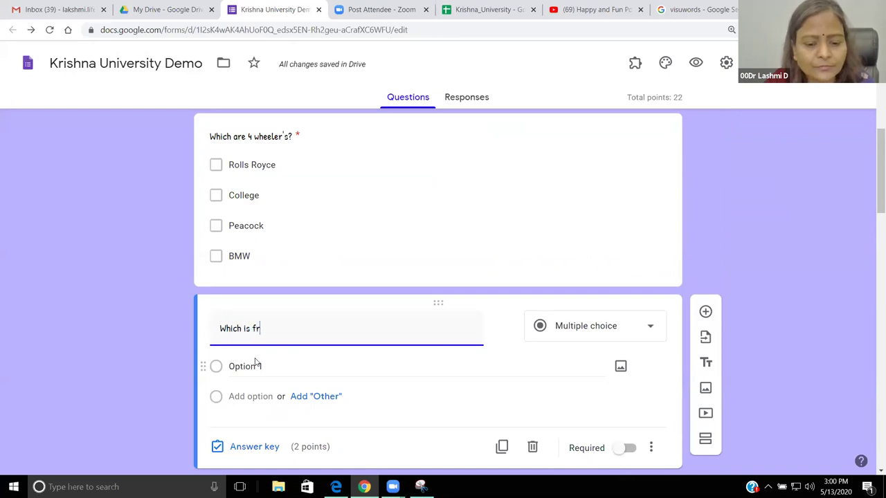
pyautogui.write('is fruit?')
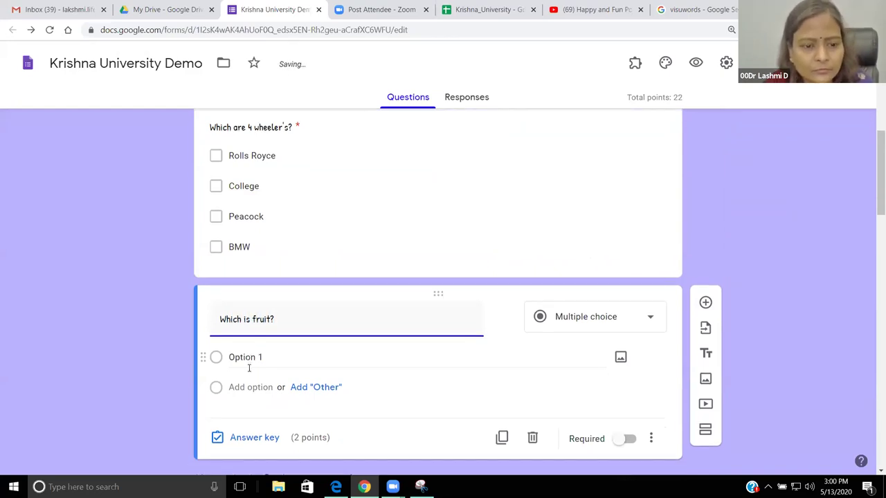
# Step: Enter Apple, Car, Bird and Tree as the answer options of the "Which is fruit?" question
pyautogui.scroll(-2, 265, 262)
pyautogui.click(261, 251)
pyautogui.write('Ap')
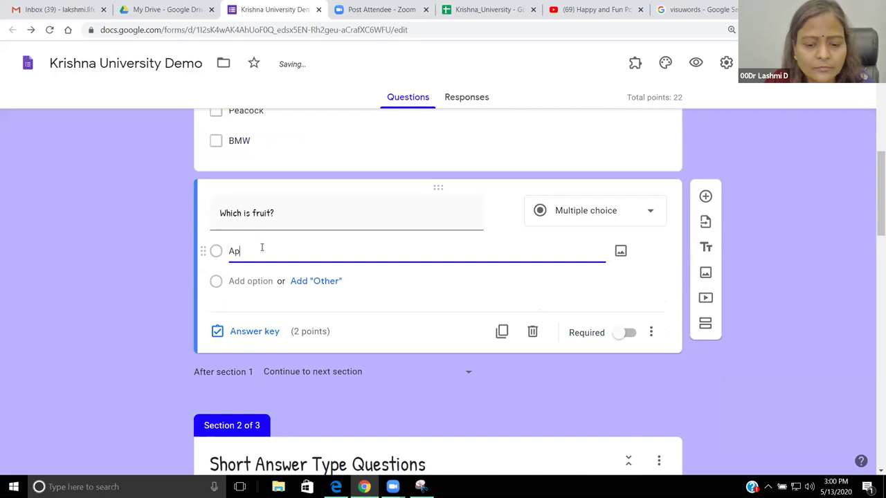
pyautogui.write('ple')
pyautogui.press('Return')
pyautogui.write('Car')
pyautogui.click(251, 311)
pyautogui.write('Bird')
pyautogui.click(254, 342)
pyautogui.write('Tree')
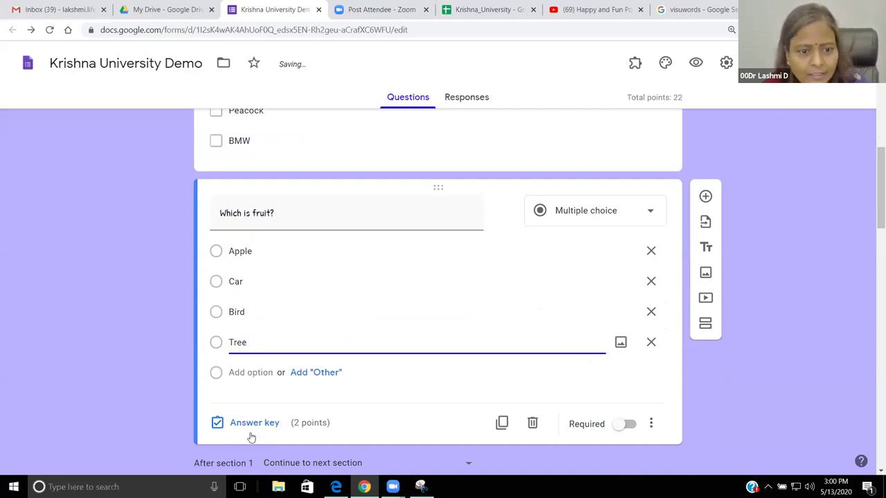
# Step: Set the "Which is fruit?" answer key to 1 point with Apple as the correct answer, leaving the feedback empty
pyautogui.click(251, 425)
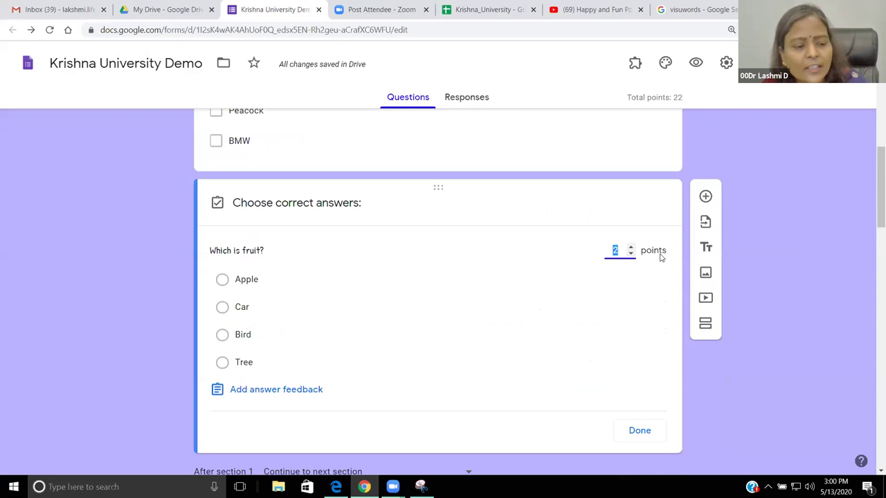
pyautogui.write('1')
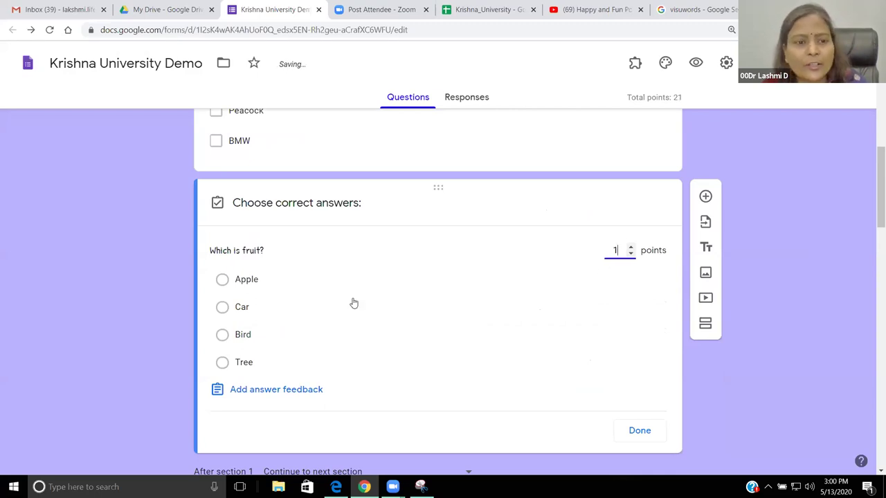
pyautogui.click(223, 280)
pyautogui.scroll(-1, 308, 318)
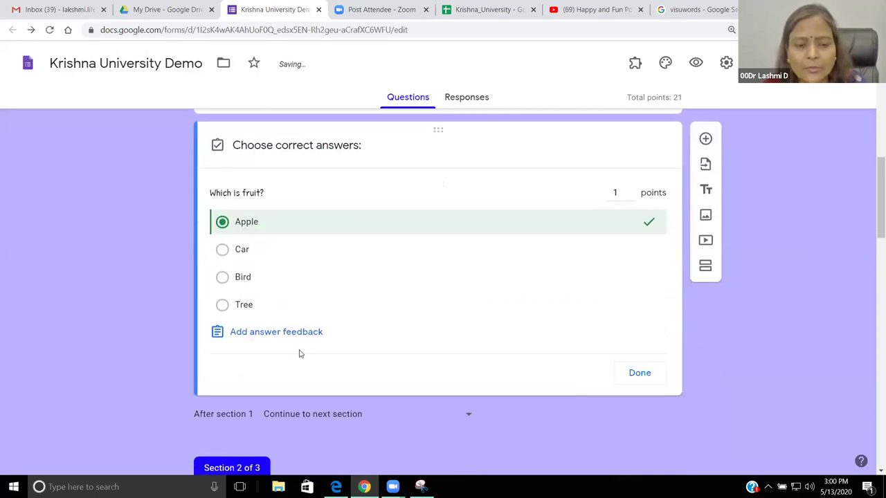
pyautogui.click(299, 333)
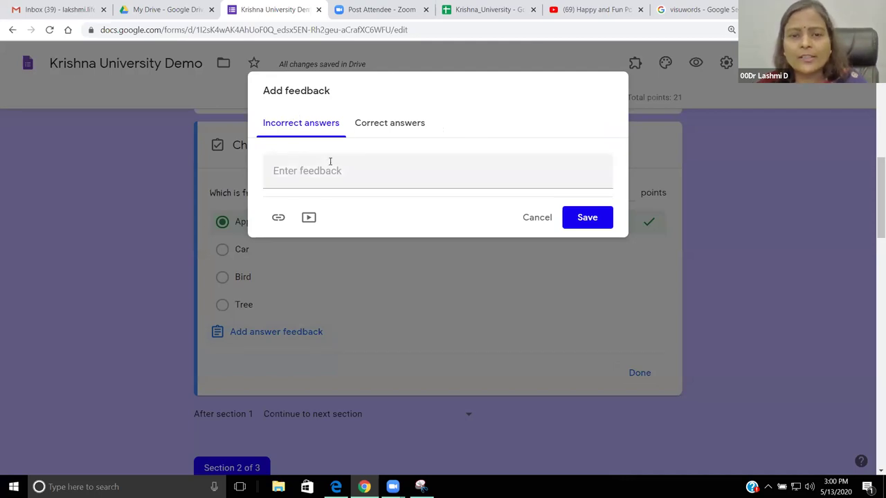
pyautogui.click(541, 224)
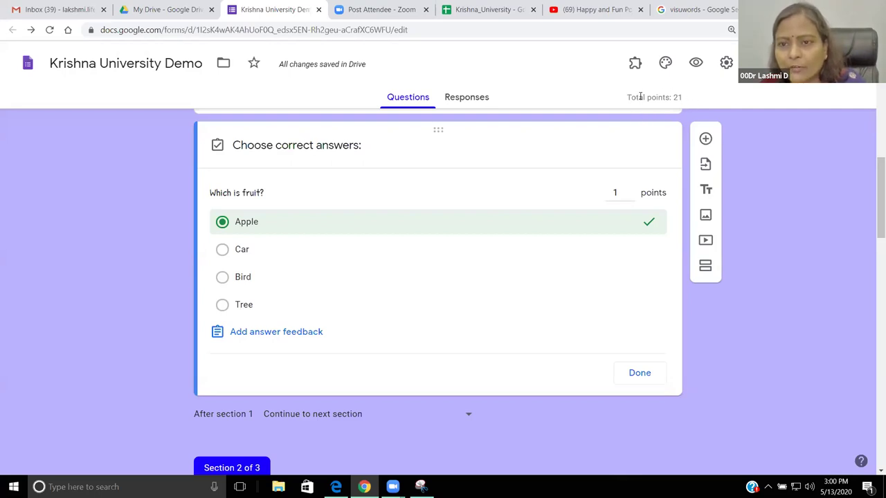
# Step: Set the points of the "Upload word file" question in the File Upload section to 50
pyautogui.scroll(-5, 549, 236)
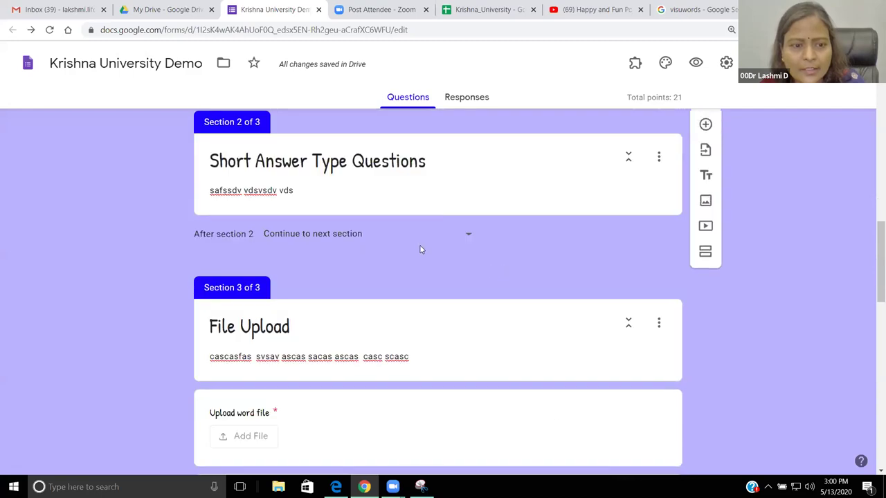
pyautogui.scroll(-2, 374, 168)
pyautogui.scroll(-2, 350, 321)
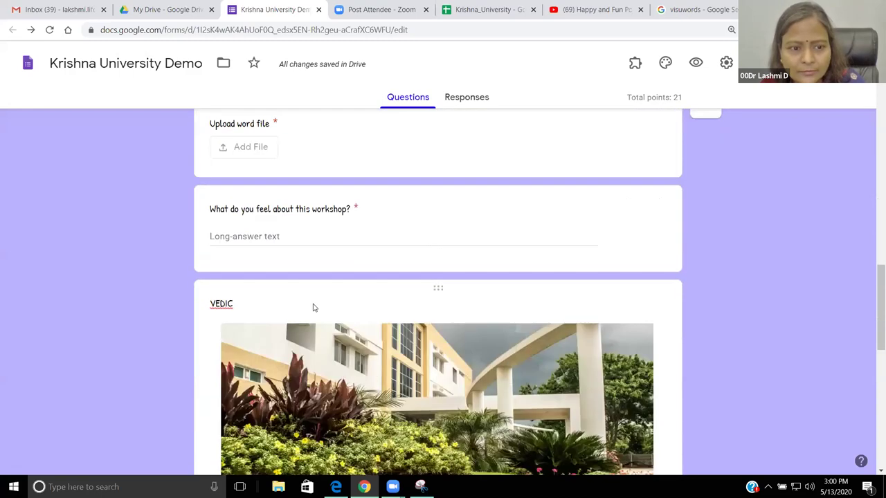
pyautogui.scroll(2, 253, 229)
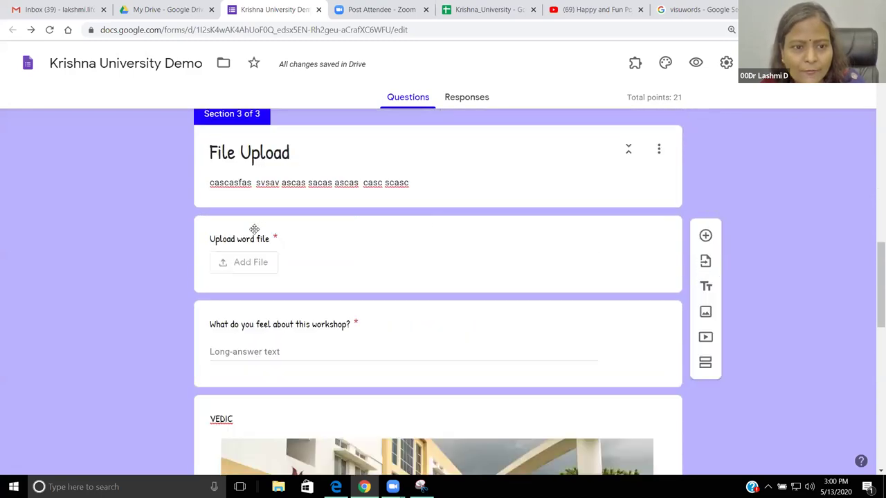
pyautogui.click(242, 240)
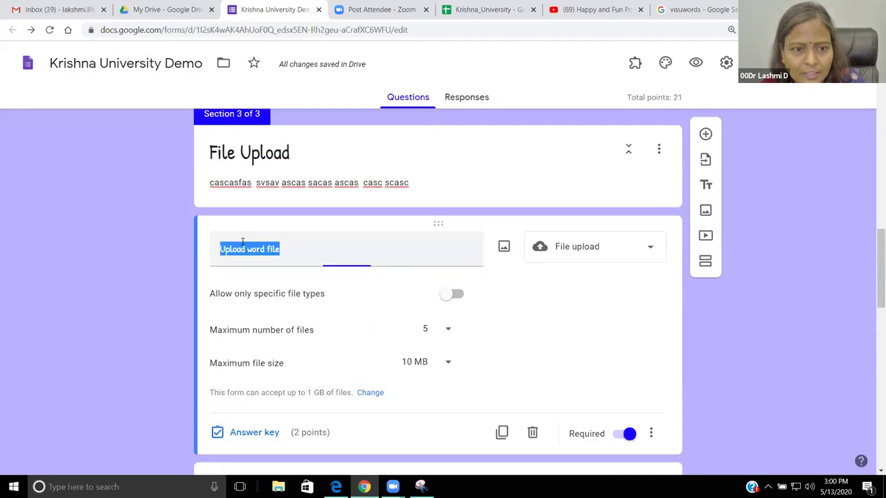
pyautogui.click(255, 433)
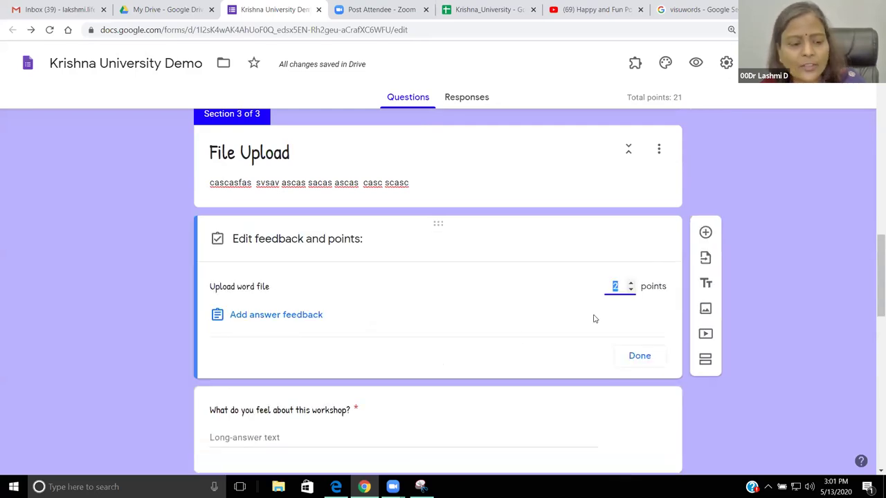
pyautogui.write('50')
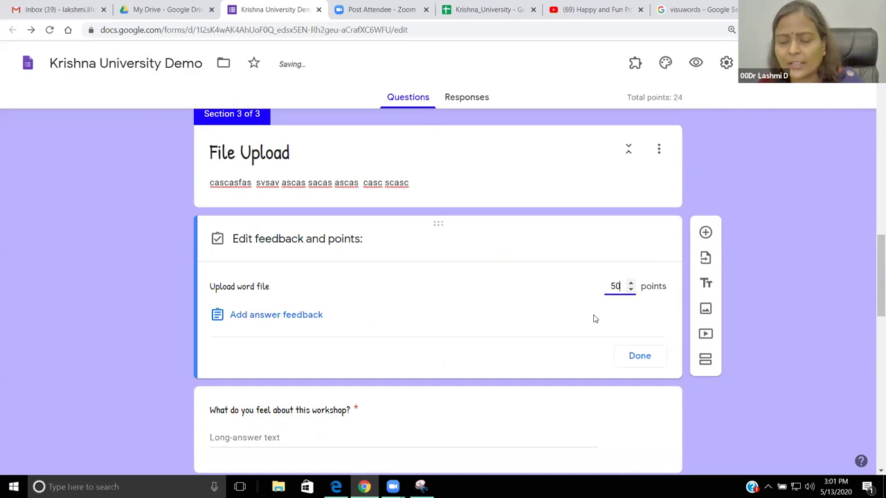
# Step: Look through the remaining questions down to the rating scales and check the form's total points
pyautogui.scroll(-3, 574, 339)
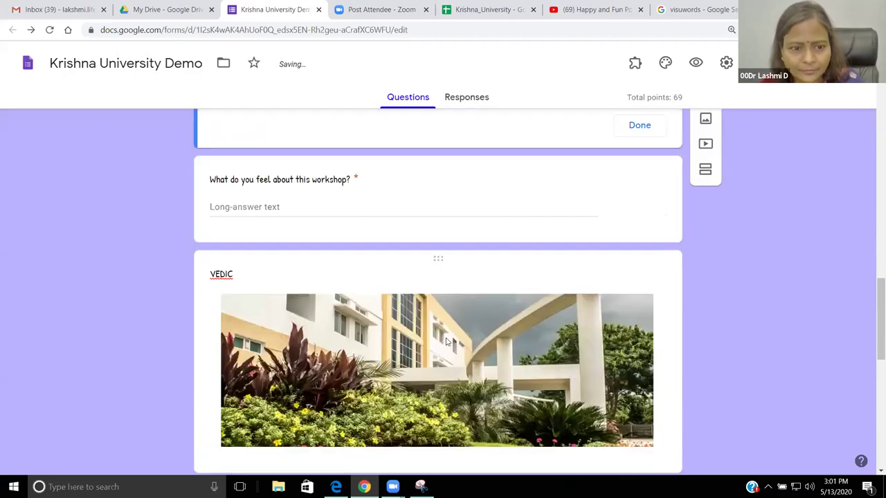
pyautogui.scroll(-5, 318, 260)
pyautogui.scroll(1, 318, 260)
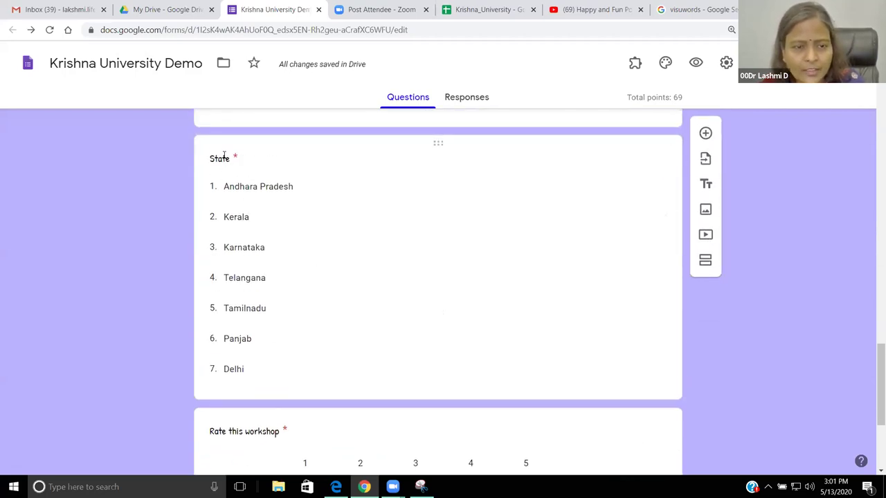
pyautogui.click(224, 155)
pyautogui.scroll(-3, 279, 350)
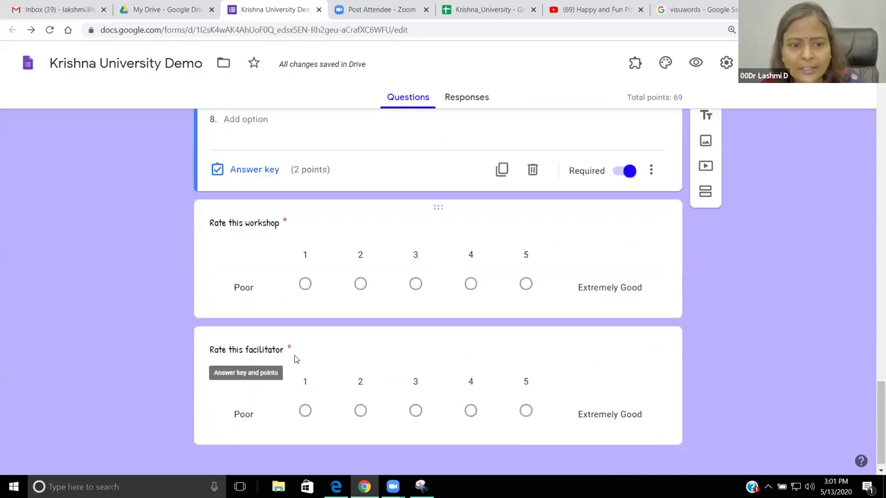
pyautogui.scroll(12, 302, 361)
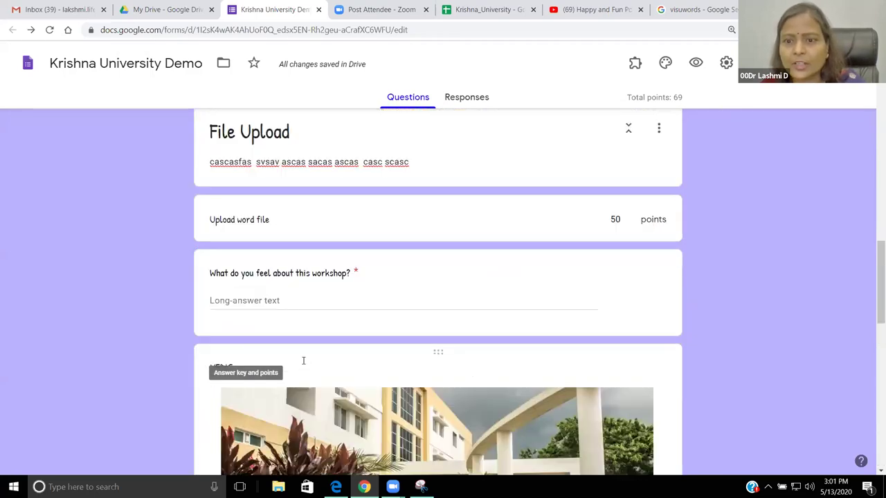
pyautogui.scroll(10, 303, 360)
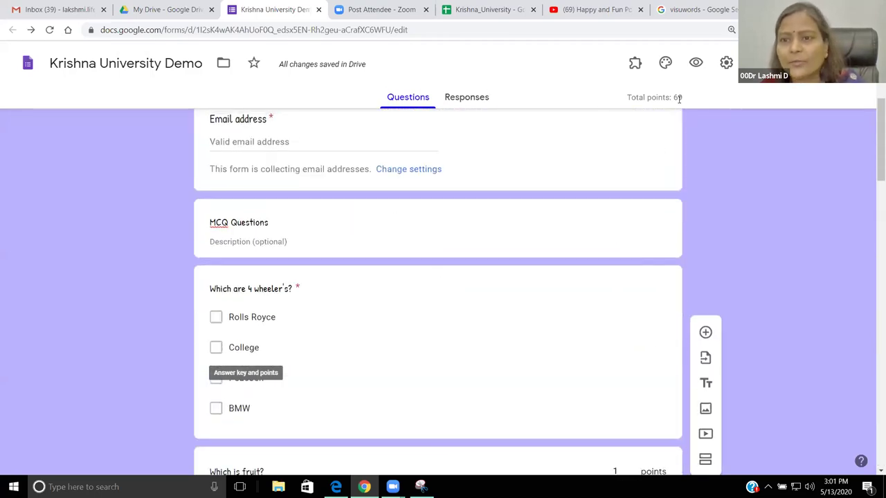
pyautogui.tripleClick(705, 100)
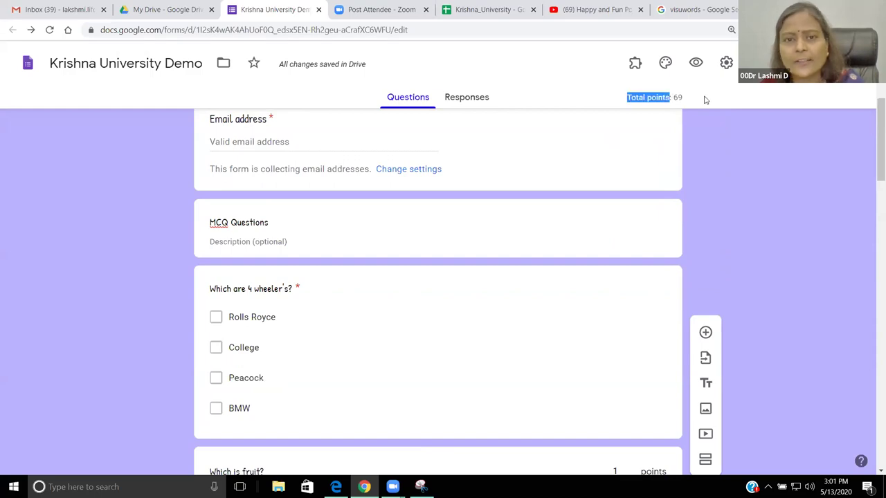
pyautogui.scroll(4, 485, 221)
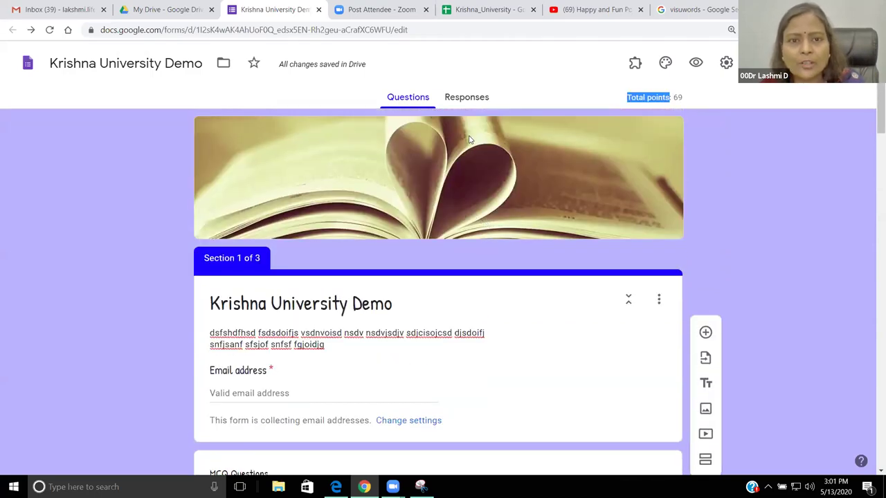
# Step: Open the form's responses, stop accepting responses and turn accepting back on
pyautogui.click(467, 103)
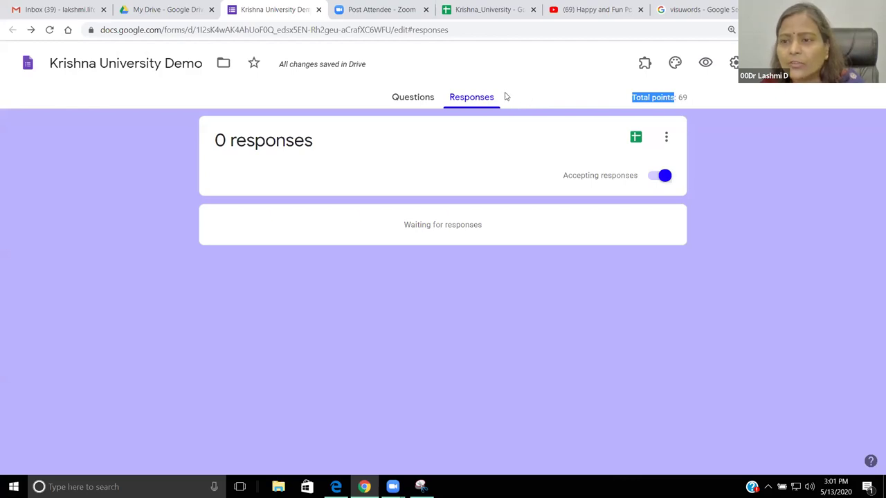
pyautogui.click(657, 176)
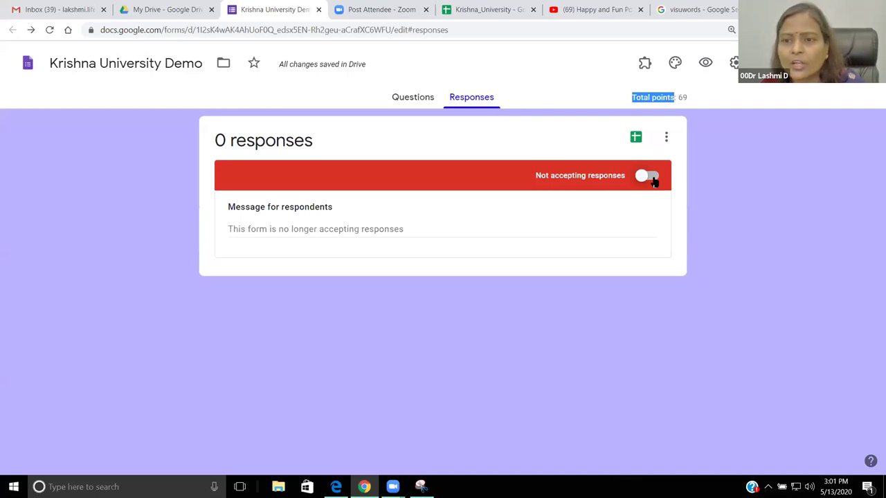
pyautogui.click(654, 180)
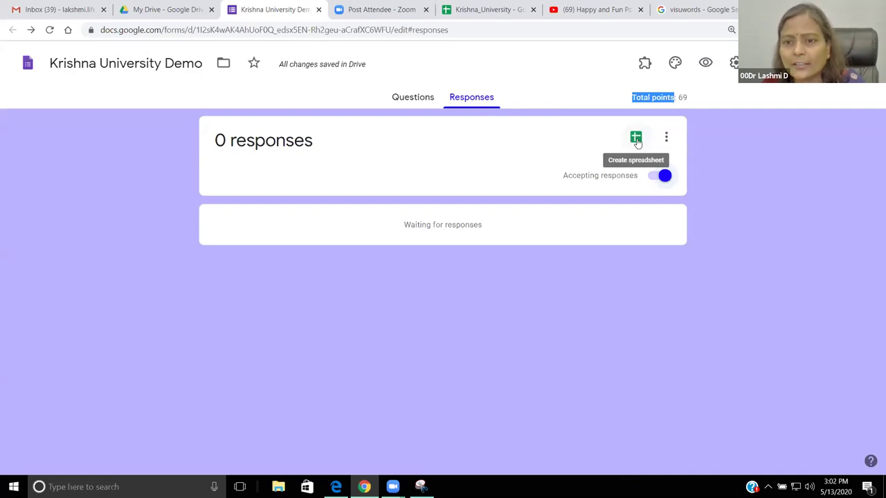
# Step: Examine the additional options for managing the form's responses and return to the questions
pyautogui.click(665, 137)
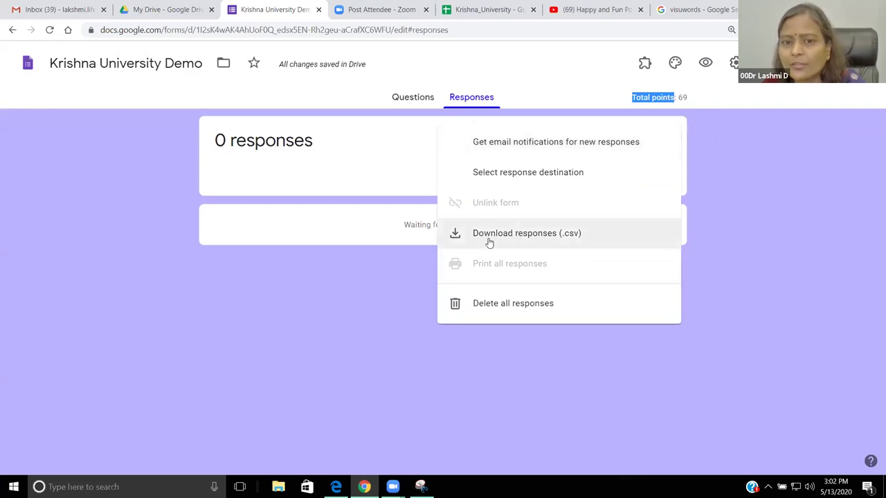
pyautogui.click(726, 298)
pyautogui.click(669, 143)
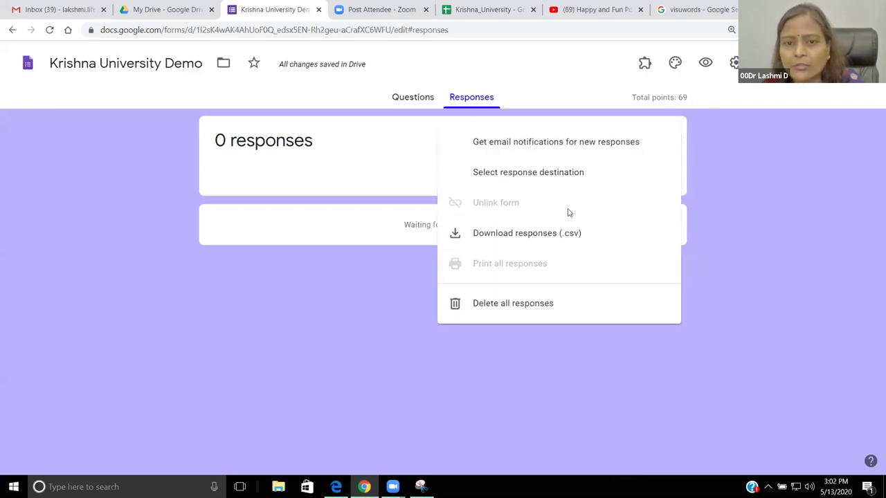
pyautogui.click(742, 319)
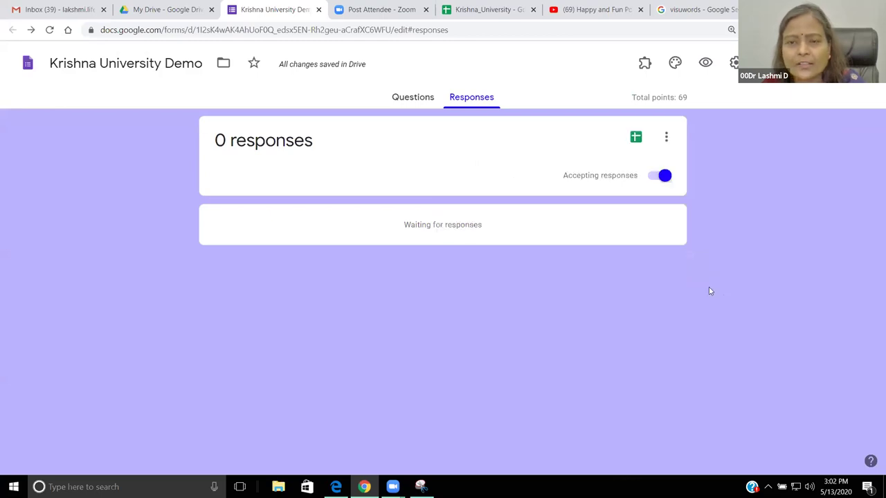
pyautogui.click(420, 101)
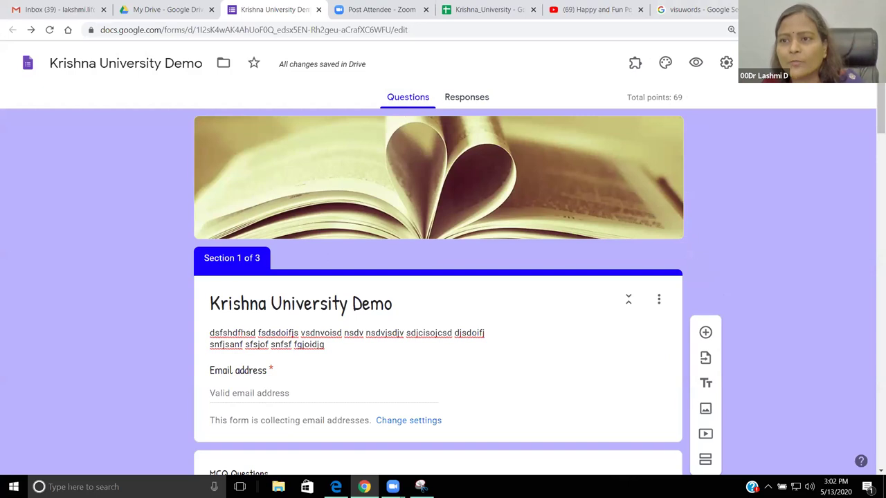
# Step: Review the form's email sending option, copy the shortened form link and close the sending dialog
pyautogui.click(772, 63)
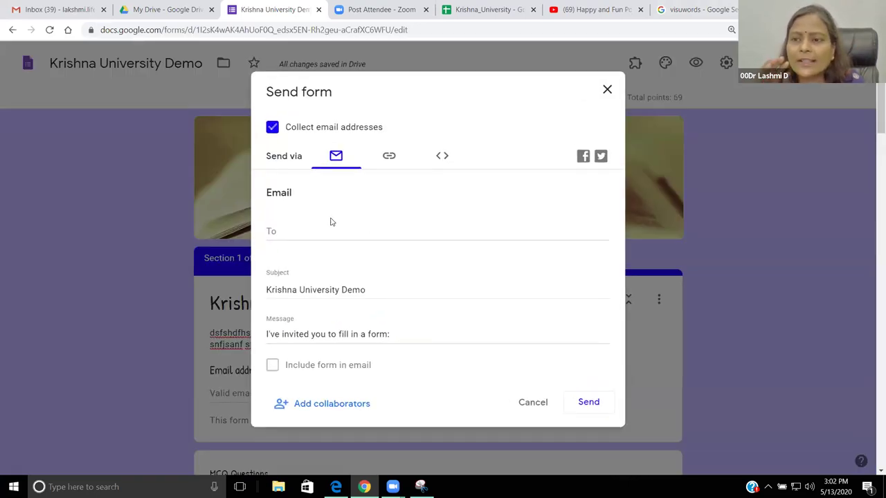
pyautogui.click(291, 231)
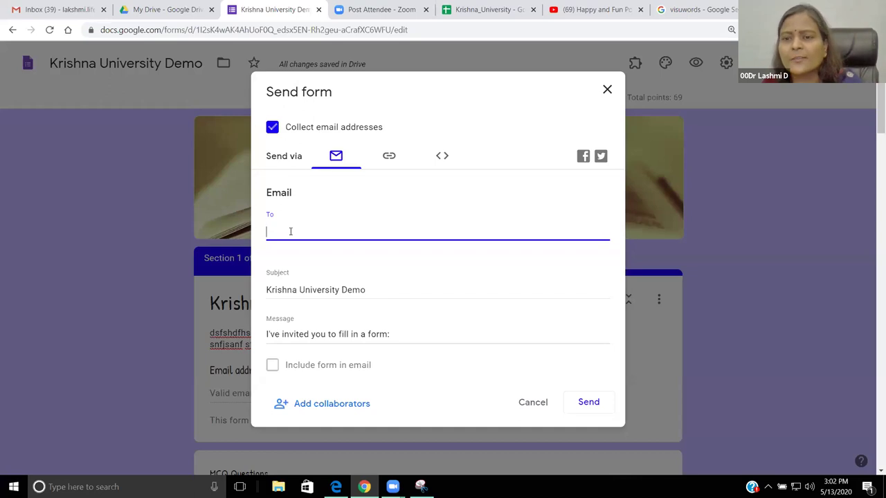
pyautogui.click(389, 156)
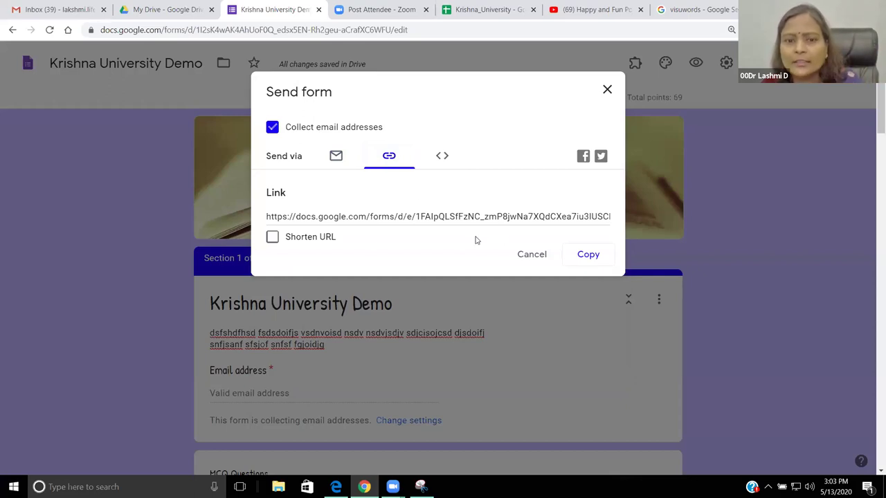
pyautogui.click(272, 238)
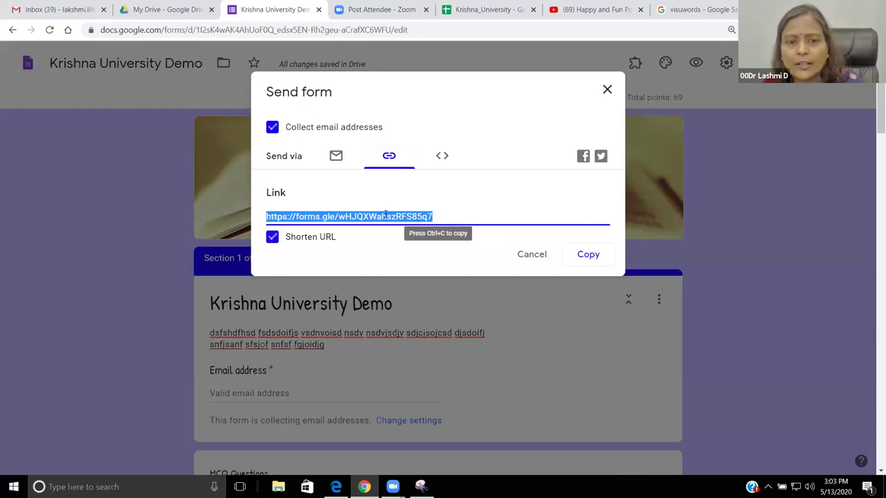
pyautogui.click(590, 256)
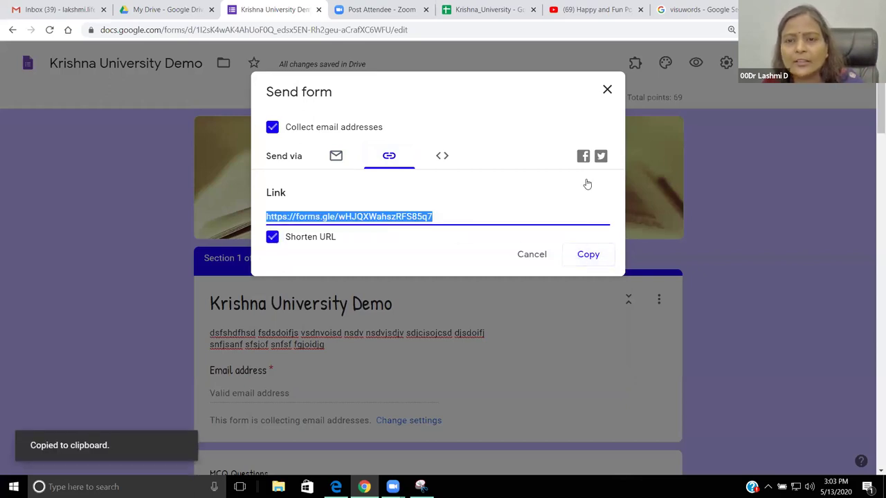
pyautogui.click(609, 90)
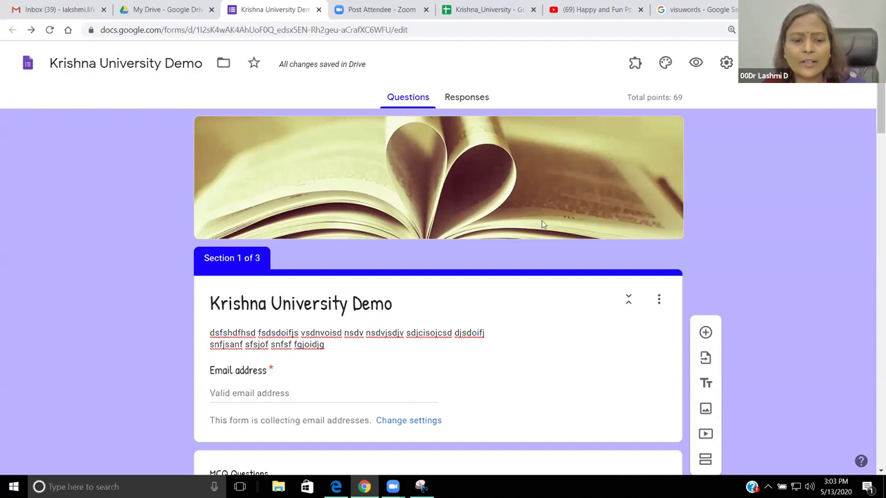
# Step: Open Notepad, paste the copied shortened form link into a blank note and minimize it
pyautogui.press('super')
pyautogui.write('notep')
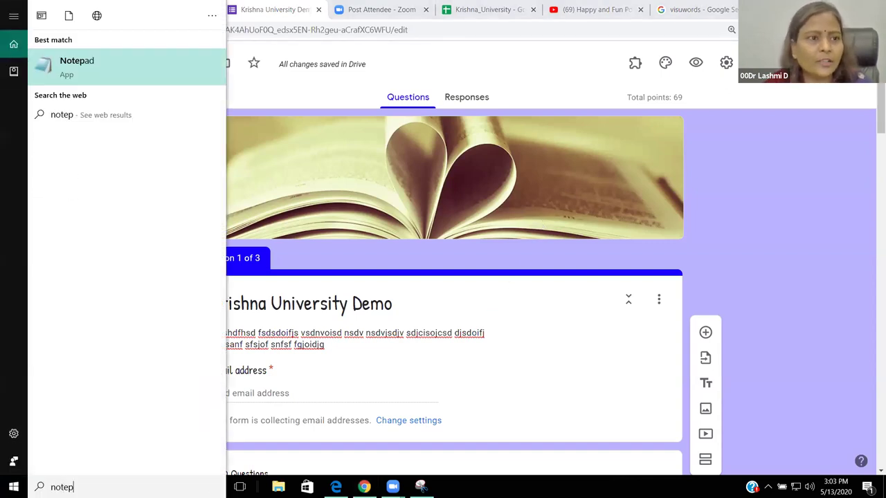
pyautogui.click(84, 50)
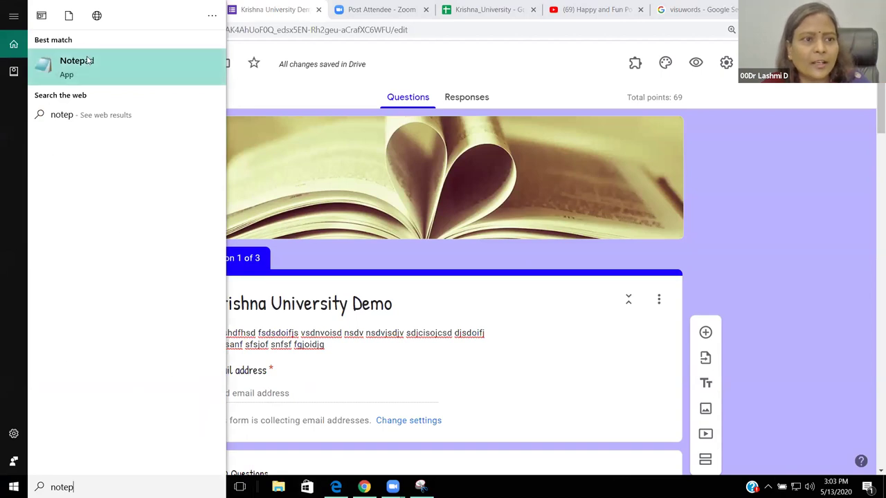
pyautogui.hotkey('ctrl', 'v')
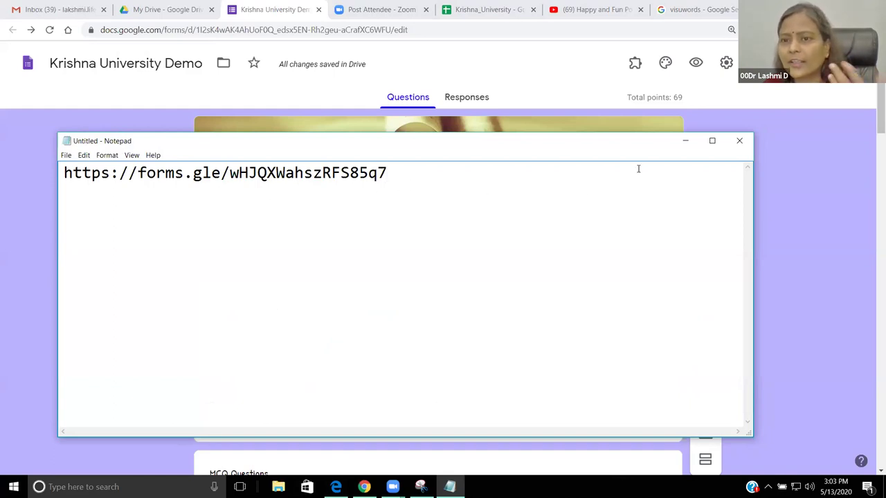
pyautogui.click(685, 142)
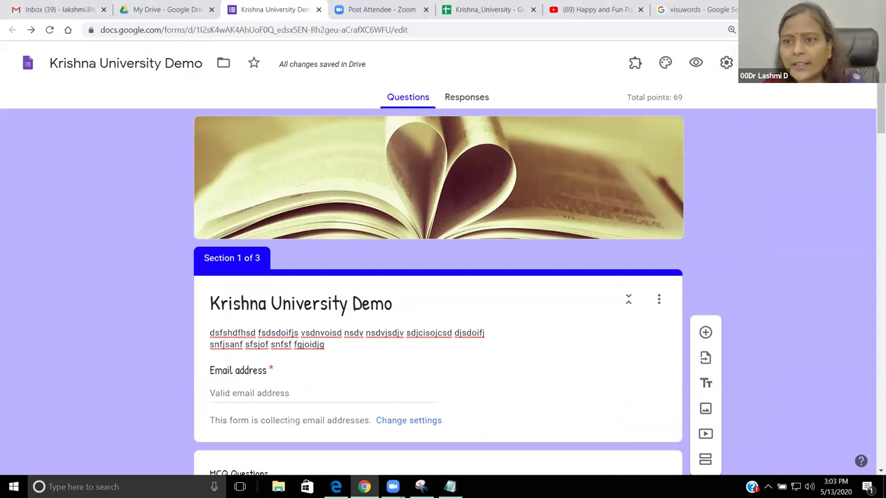
# Step: Review the form's link sharing option with the URL shortened, and close the sending dialog without copying
pyautogui.click(768, 63)
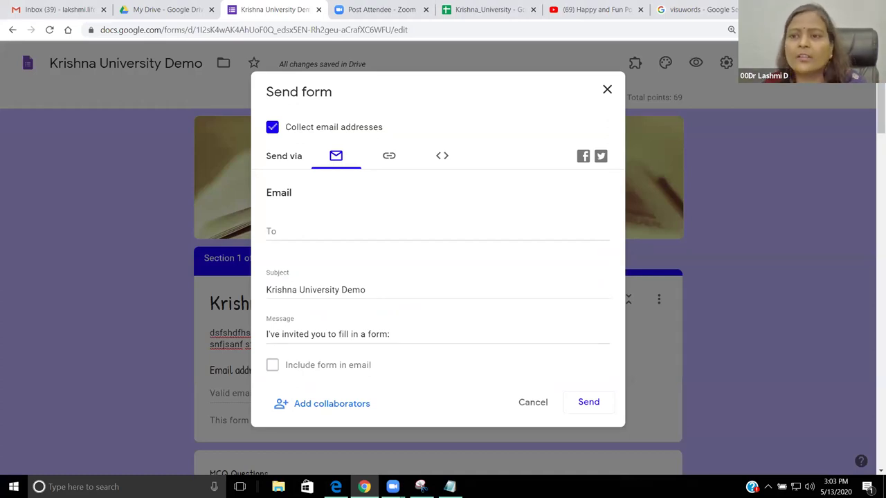
pyautogui.click(389, 155)
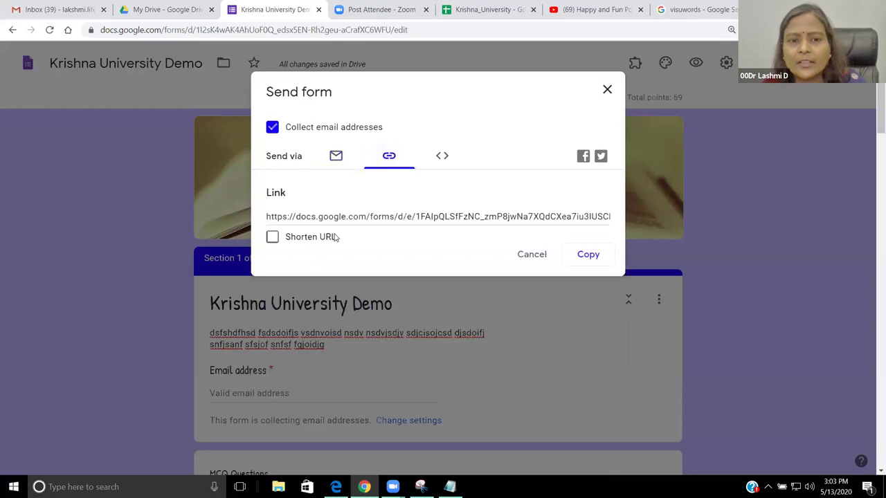
pyautogui.click(272, 237)
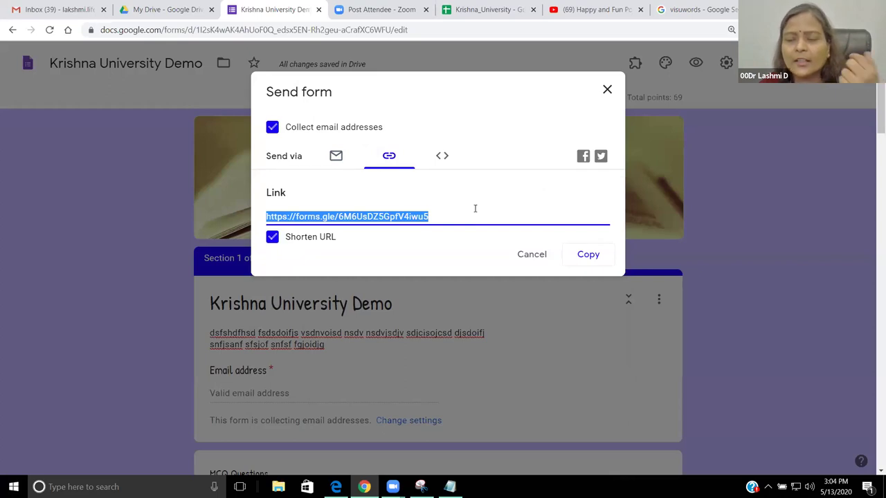
pyautogui.click(608, 91)
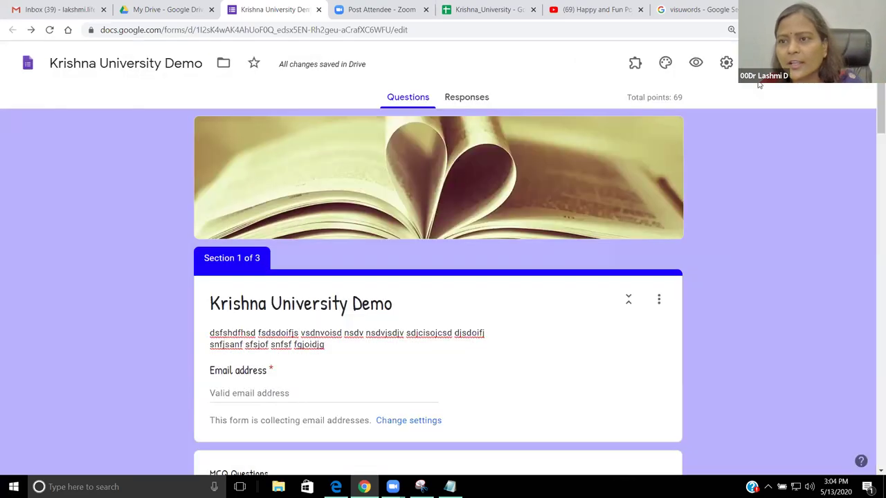
# Step: Review the form's additional options and the people suggested for adding as collaborators, and close the sharing dialog without adding anyone
pyautogui.click(863, 63)
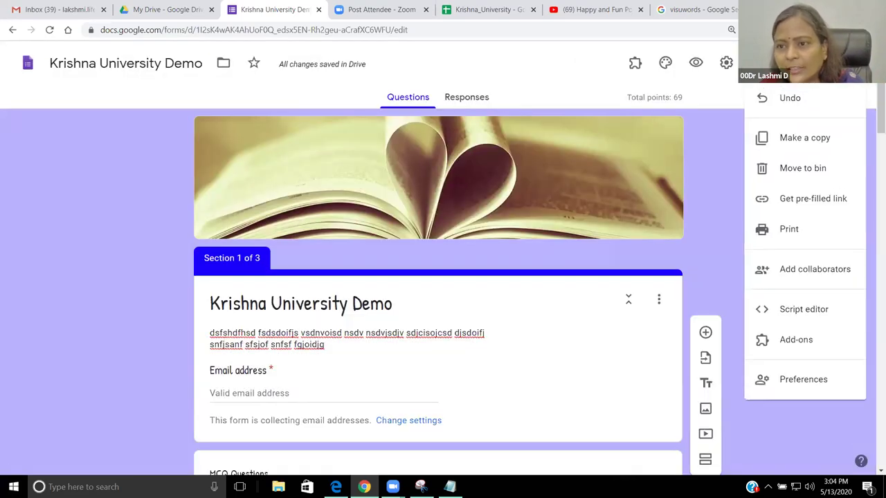
pyautogui.moveTo(817, 136); pyautogui.dragTo(738, 134)
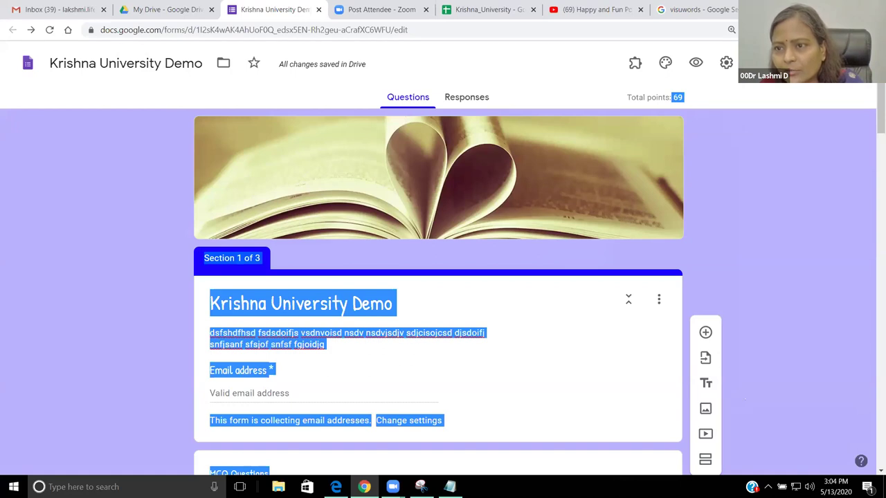
pyautogui.click(863, 63)
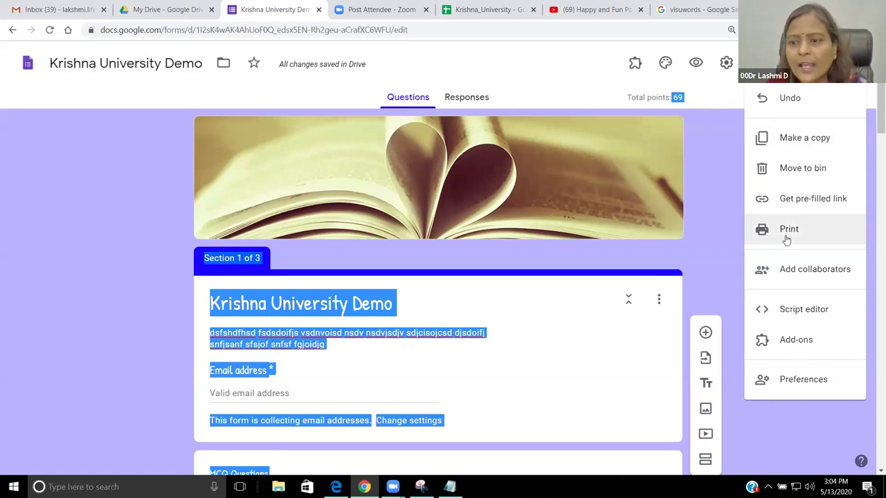
pyautogui.click(789, 270)
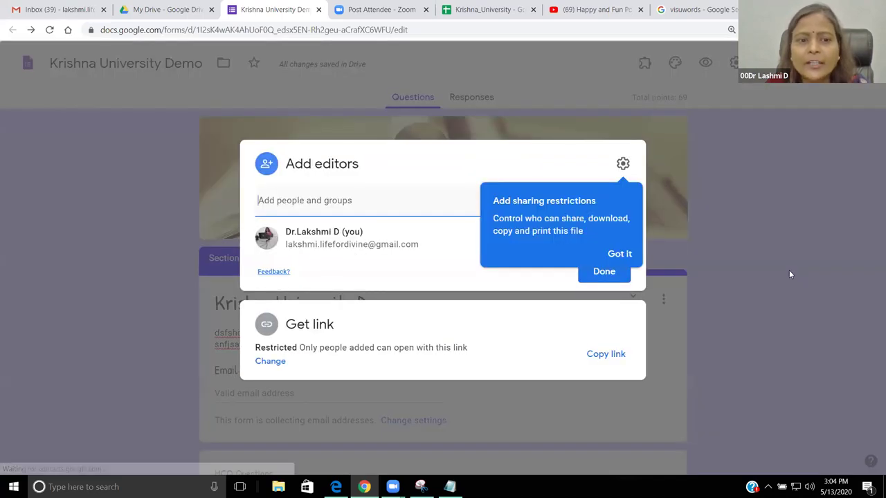
pyautogui.click(350, 201)
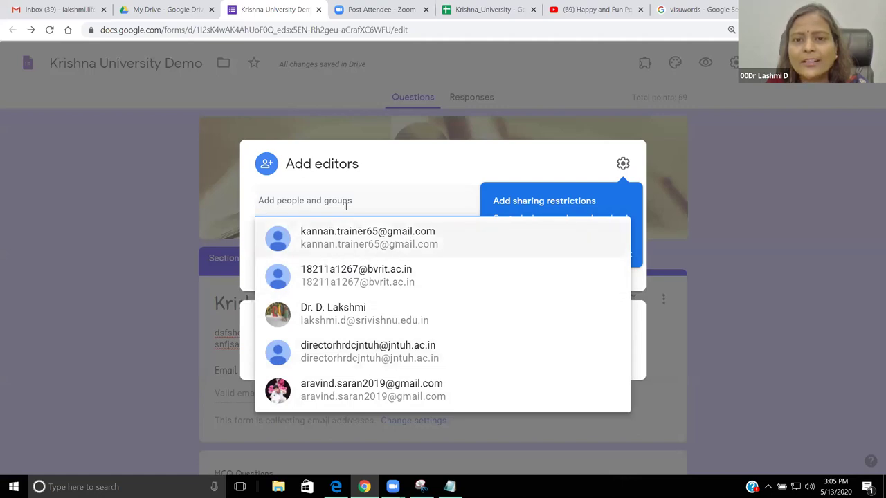
pyautogui.click(703, 184)
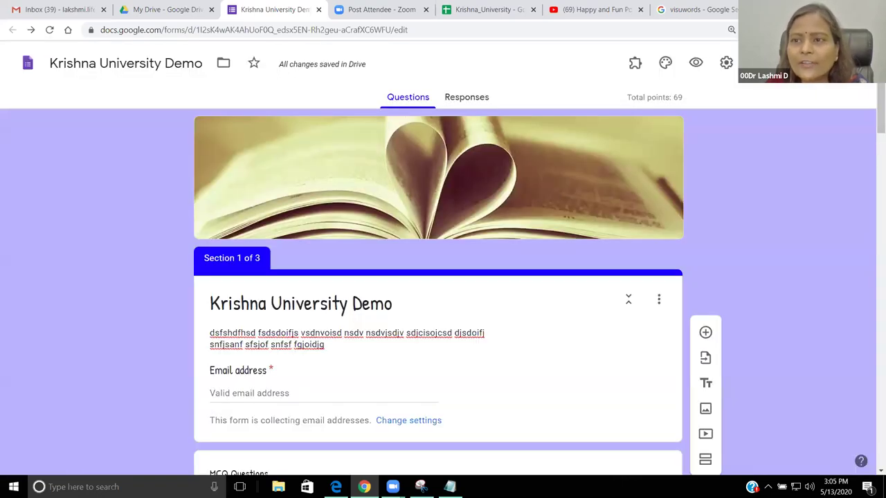
# Step: Open the form's add-ons marketplace and browse the apps that work with Forms, returning to the start of the list
pyautogui.click(853, 64)
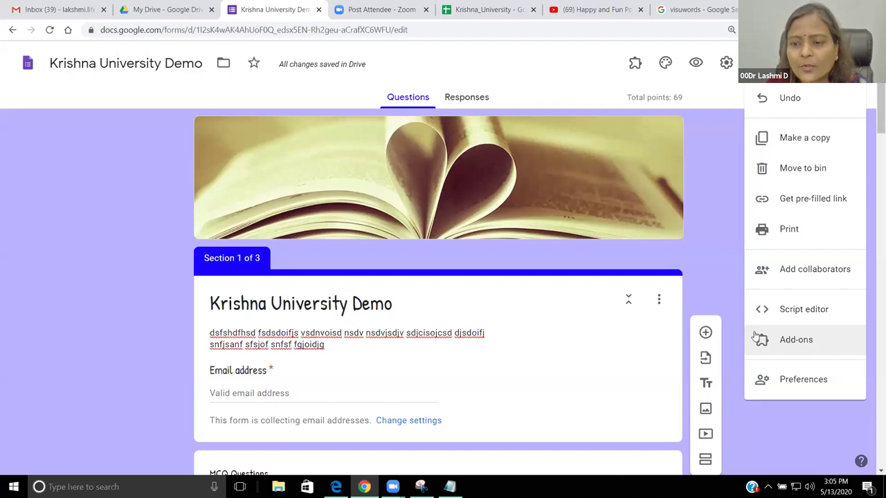
pyautogui.click(795, 340)
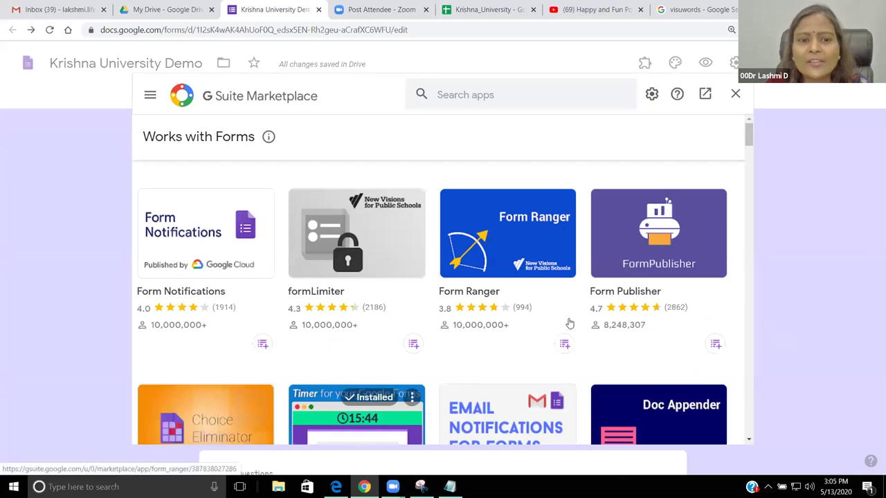
pyautogui.scroll(-2, 362, 290)
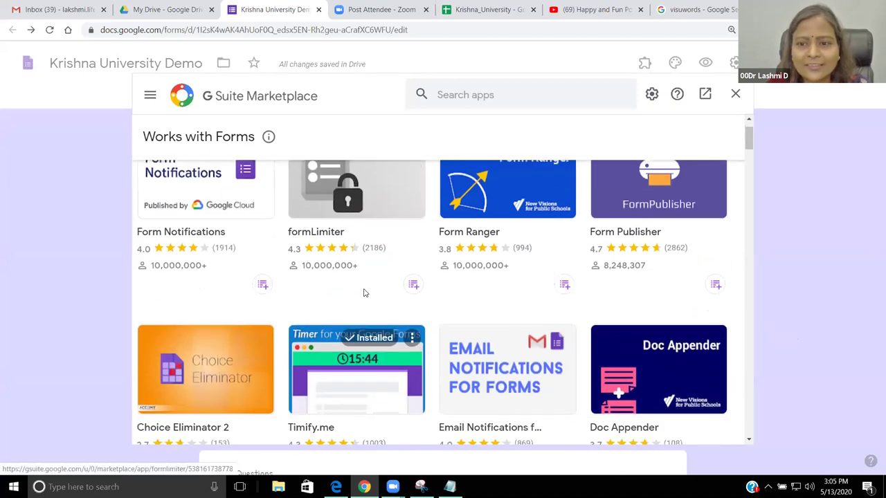
pyautogui.scroll(-5, 367, 293)
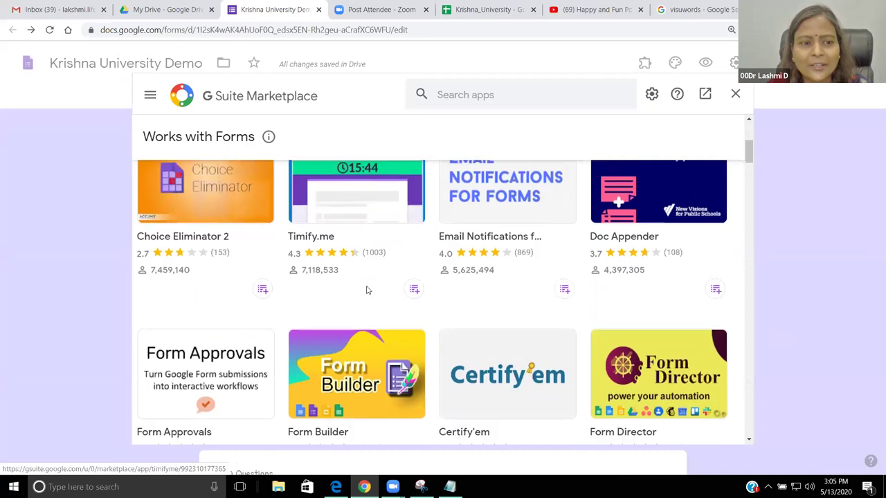
pyautogui.scroll(-5, 368, 292)
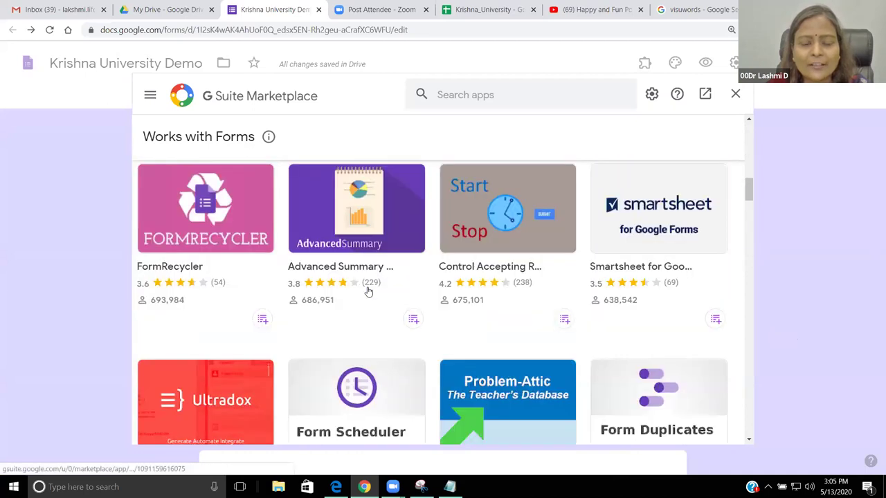
pyautogui.scroll(-3, 368, 291)
pyautogui.scroll(-3, 367, 292)
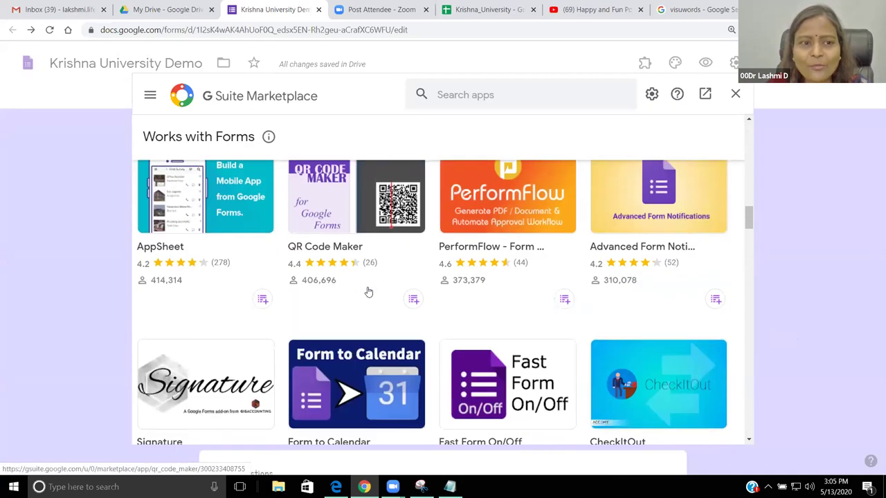
pyautogui.scroll(-14, 368, 291)
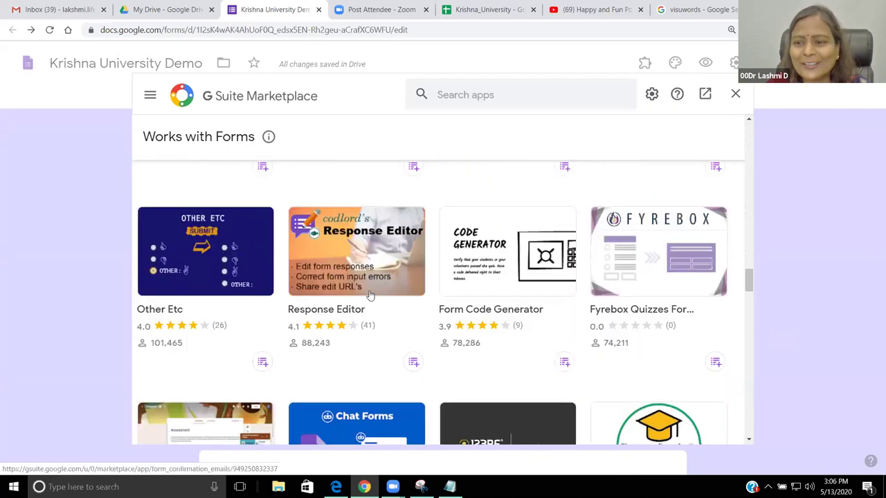
pyautogui.scroll(-20, 371, 296)
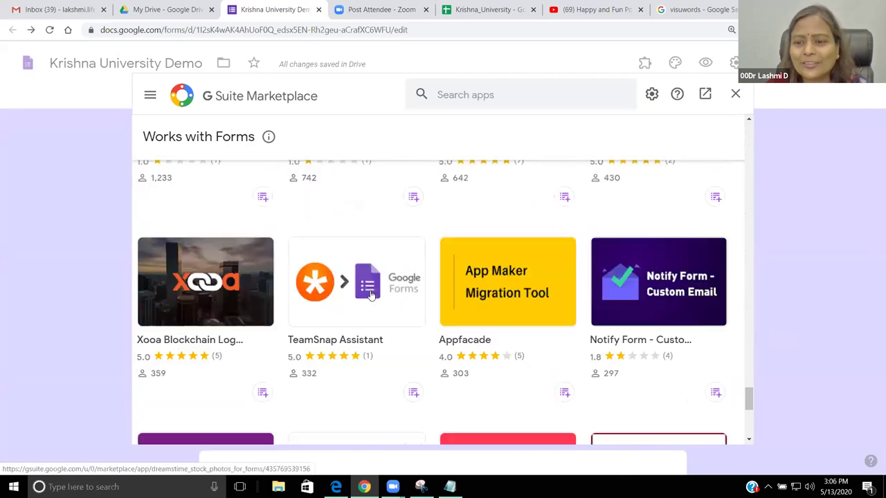
pyautogui.scroll(-8, 369, 296)
pyautogui.scroll(9, 371, 296)
pyautogui.scroll(15, 372, 295)
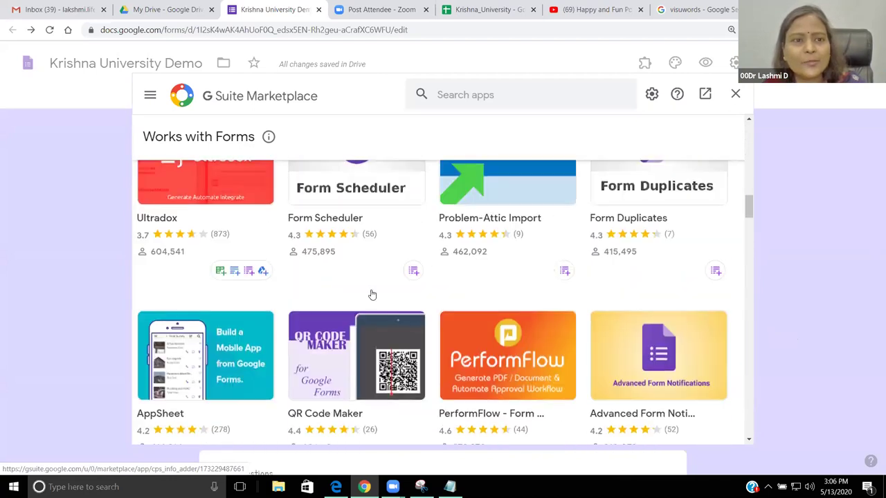
pyautogui.scroll(8, 372, 296)
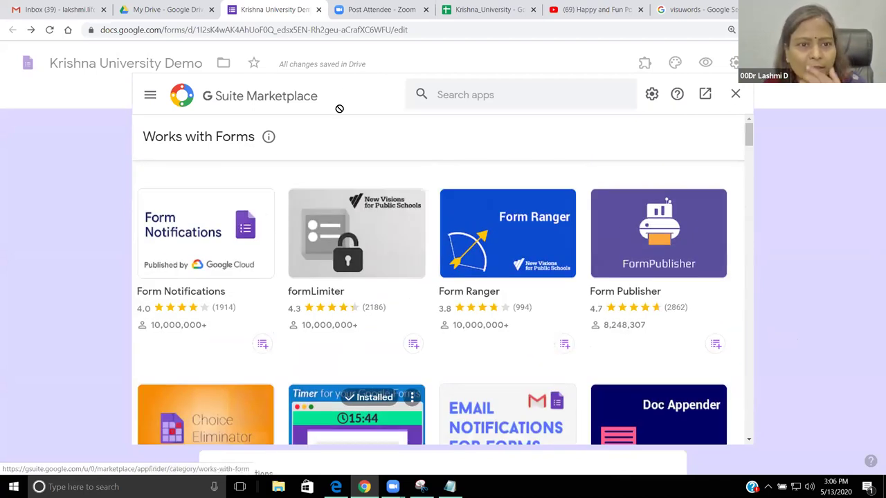
# Step: Search the marketplace for Timify.me, close the marketplace and show the form's installed add-ons
pyautogui.click(624, 99)
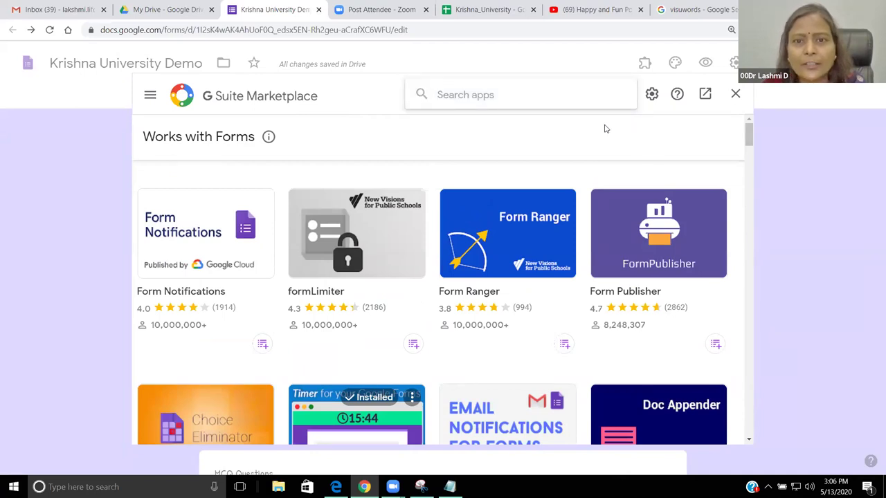
pyautogui.write('m')
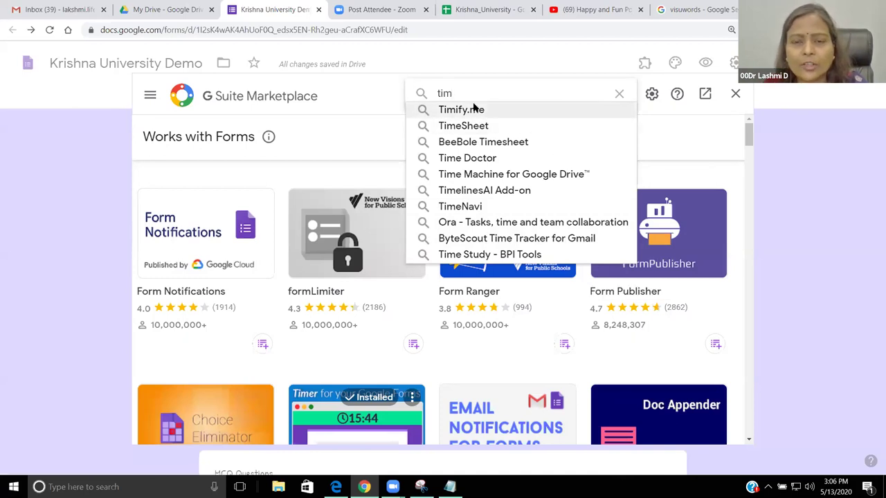
pyautogui.click(460, 113)
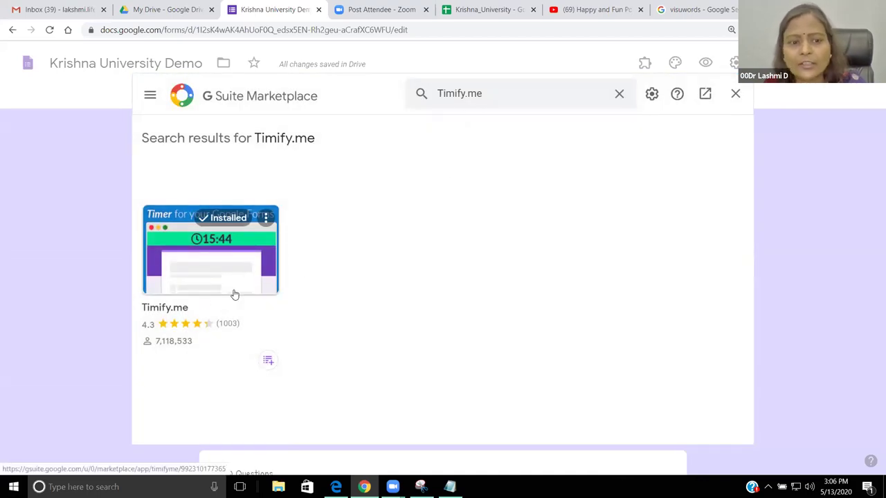
pyautogui.click(735, 94)
pyautogui.click(633, 68)
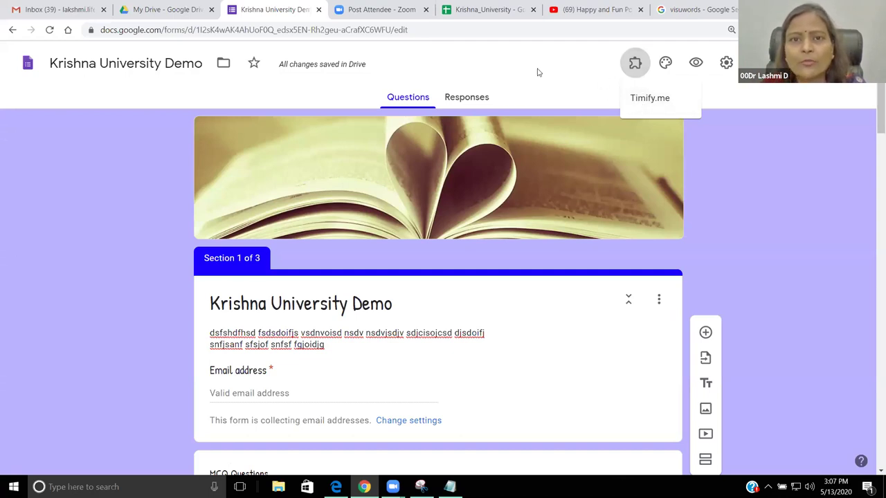
# Step: Switch to the Krishna_University spreadsheet, look through its sheets and open 17. Tools for Maths, Geography
pyautogui.hotkey('ctrl', 'Tab')
pyautogui.hotkey('ctrl', 'Tab')
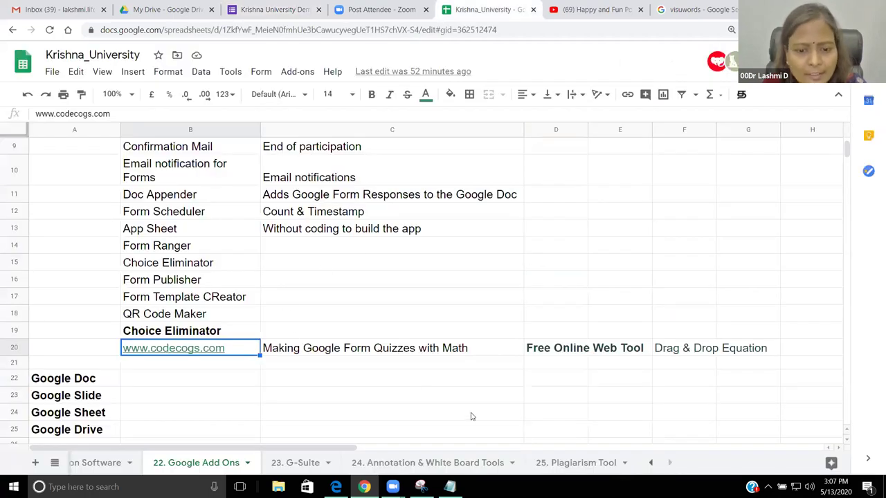
pyautogui.click(652, 463)
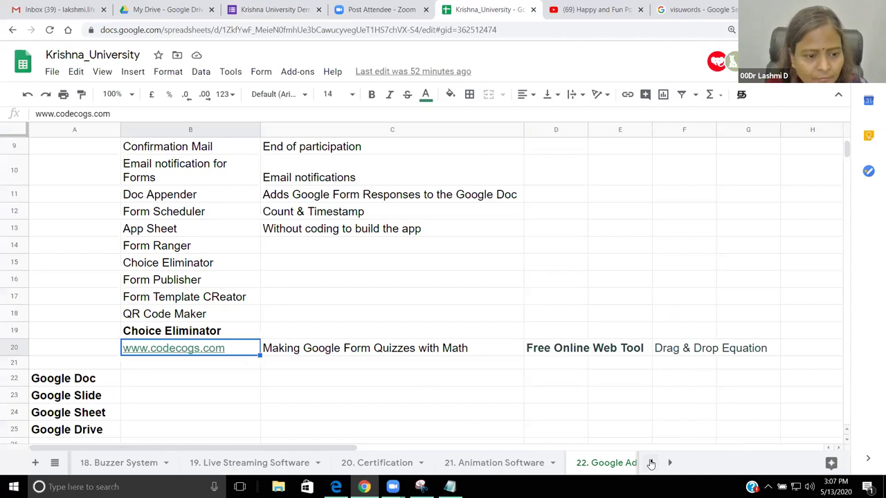
pyautogui.click(651, 463)
pyautogui.click(651, 463)
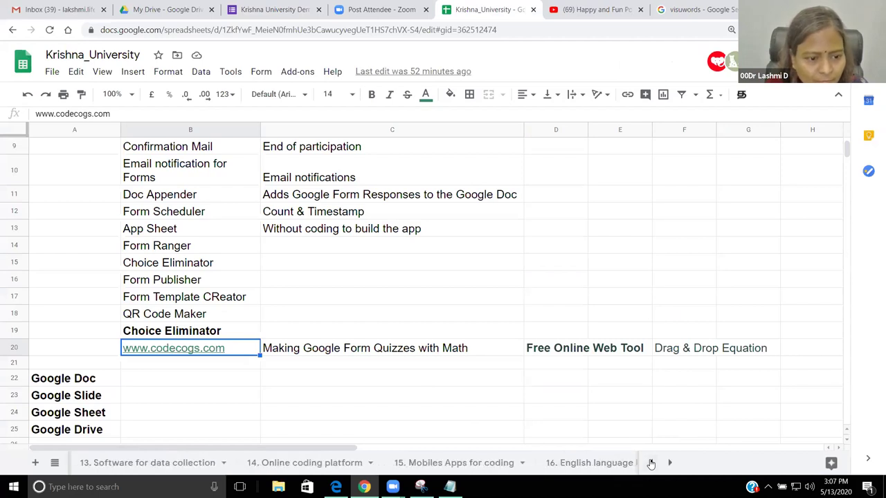
pyautogui.click(669, 463)
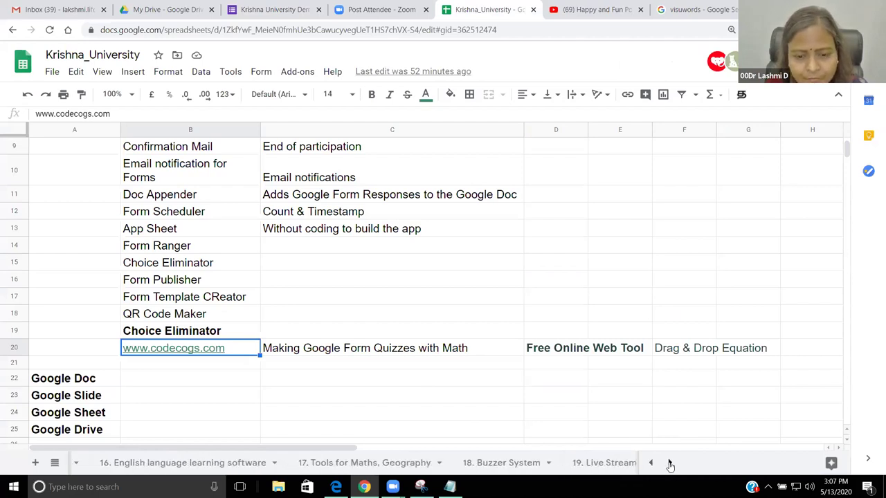
pyautogui.click(355, 460)
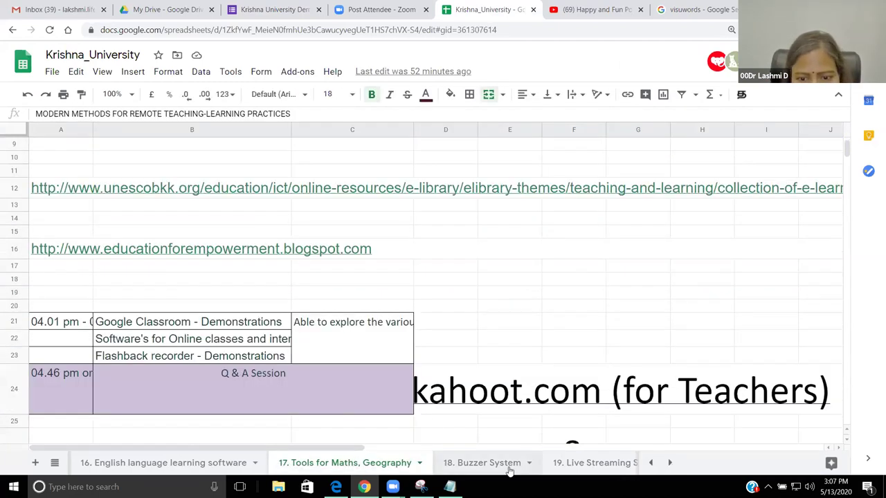
pyautogui.click(669, 463)
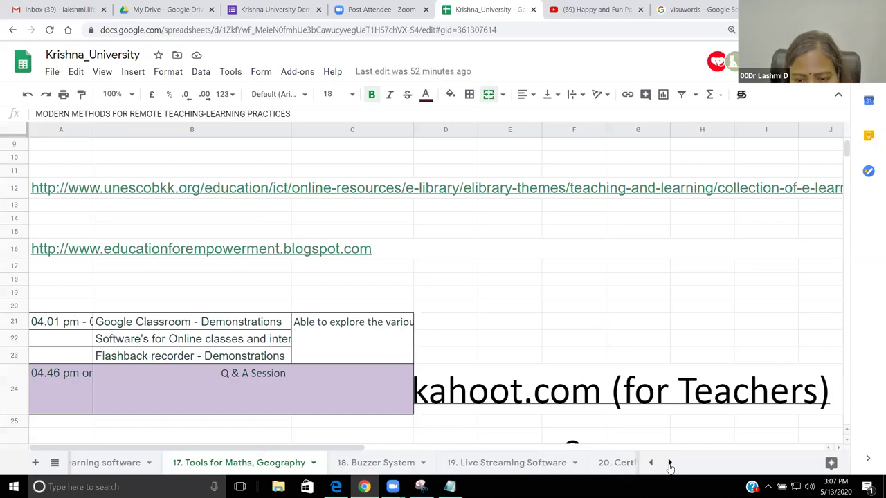
pyautogui.click(526, 463)
pyautogui.moveTo(159, 352)
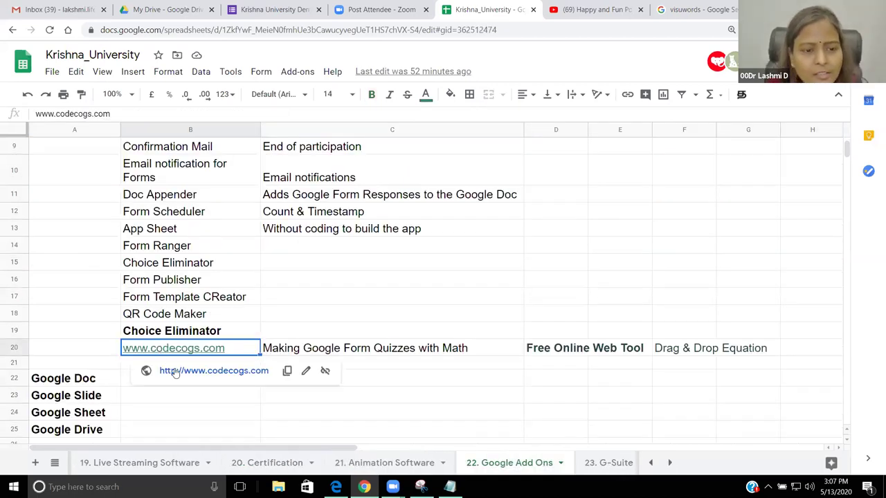
pyautogui.click(183, 372)
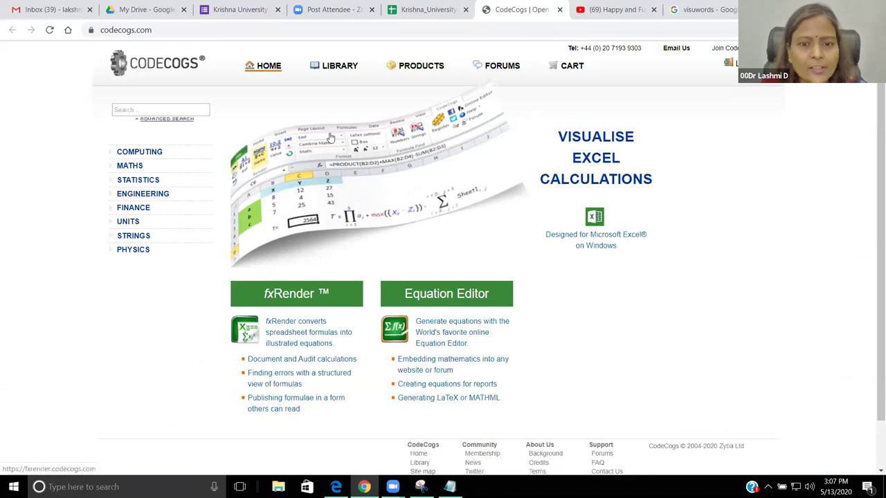
# Step: Go to the CodeCogs Equation Editor service page and open the existing Equation Editor from there
pyautogui.click(431, 302)
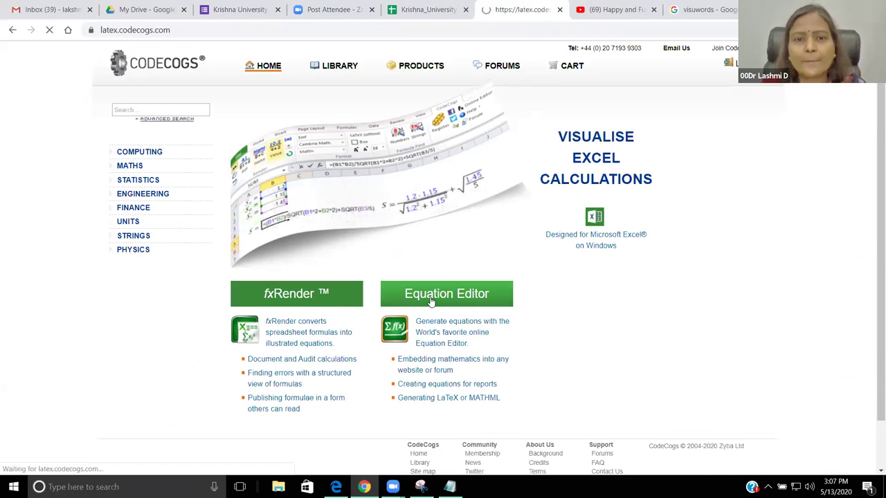
pyautogui.scroll(-2, 351, 291)
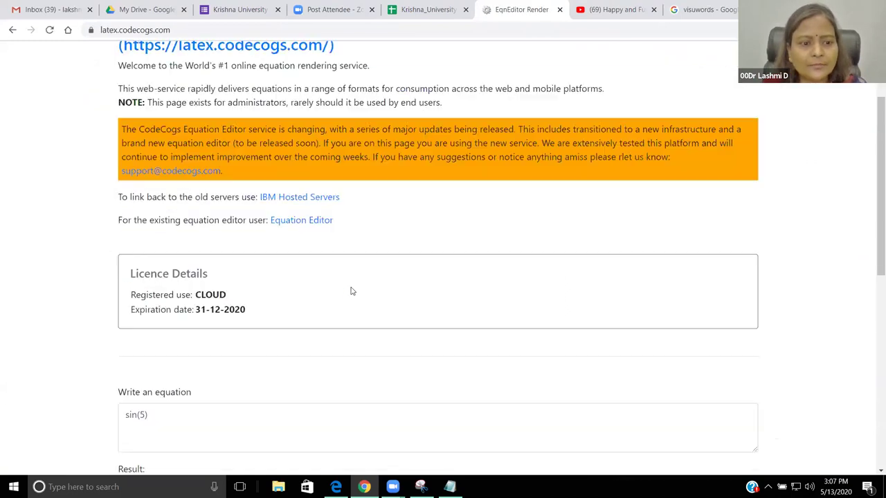
pyautogui.scroll(-5, 351, 291)
pyautogui.scroll(4, 349, 286)
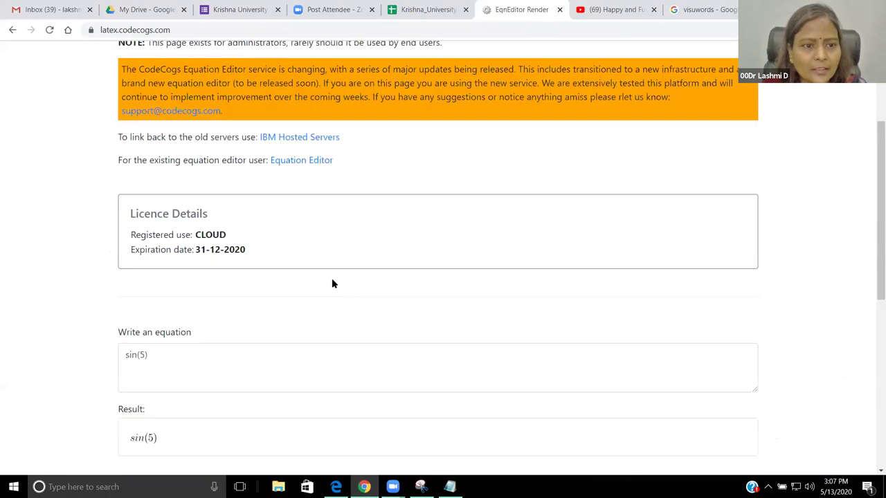
pyautogui.click(299, 165)
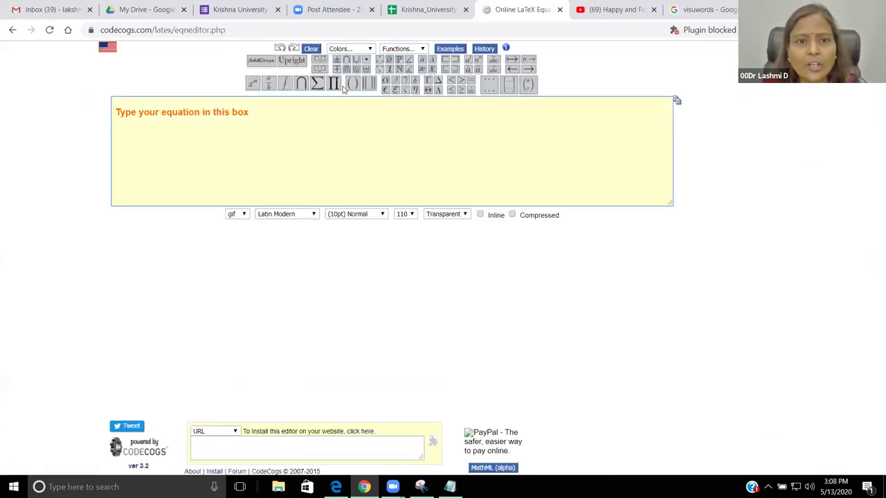
# Step: Insert a square root in the equation box and fill it with b^2-4*a*c
pyautogui.moveTo(267, 88)
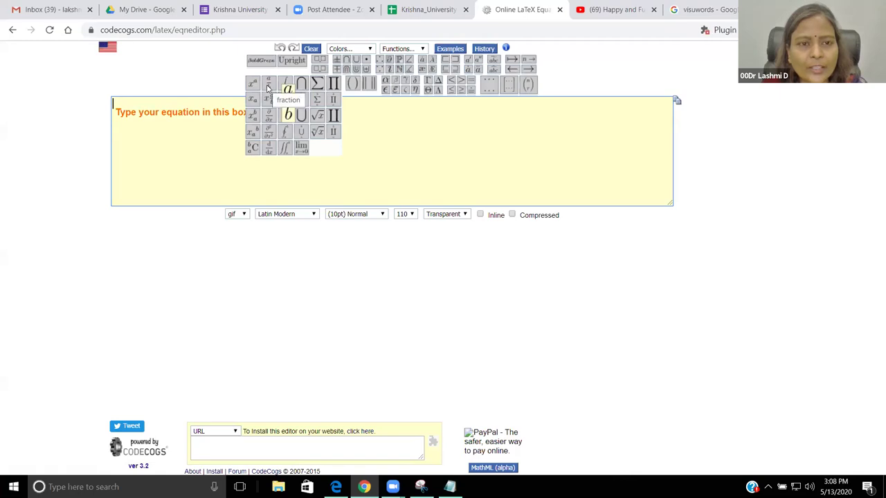
pyautogui.click(319, 117)
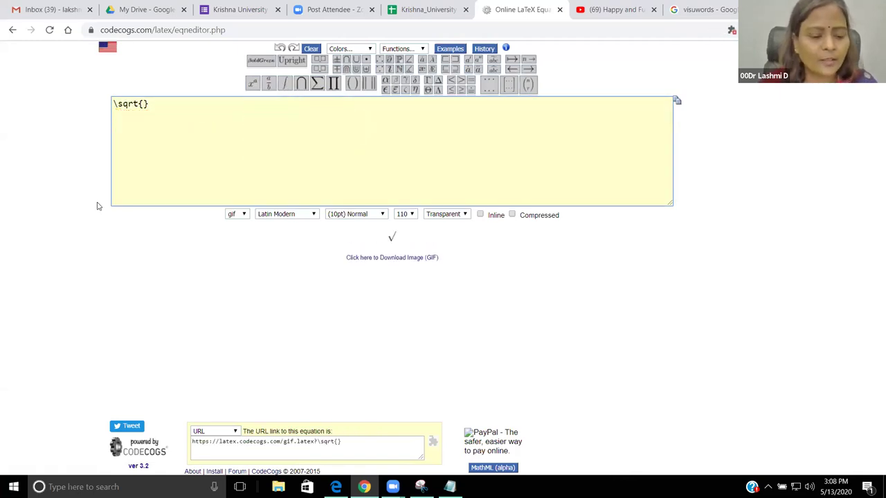
pyautogui.write('b')
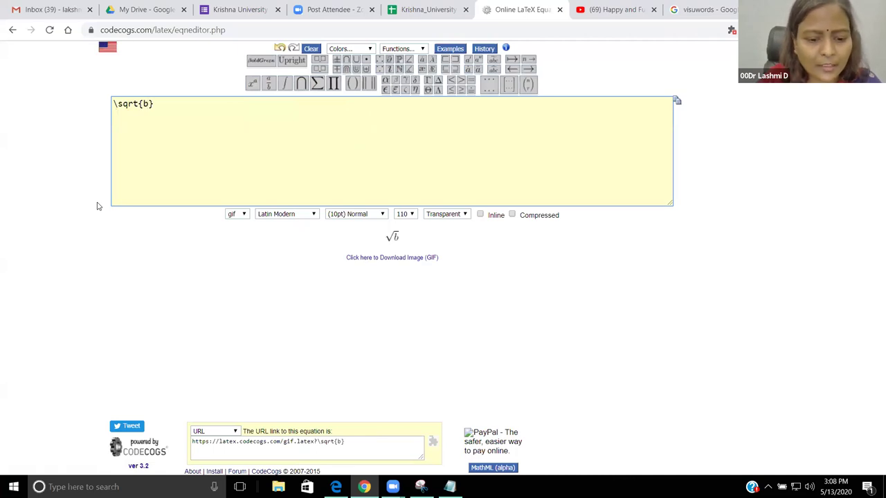
pyautogui.write('^2')
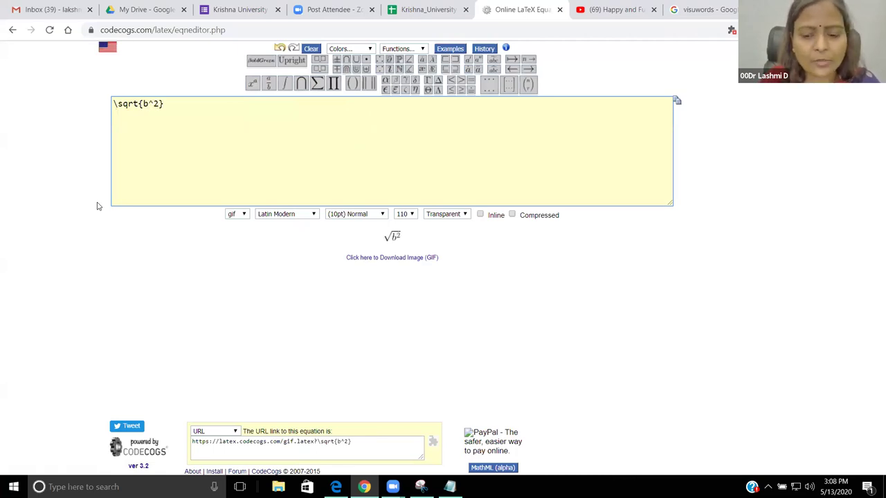
pyautogui.write('-')
pyautogui.write('4*a*')
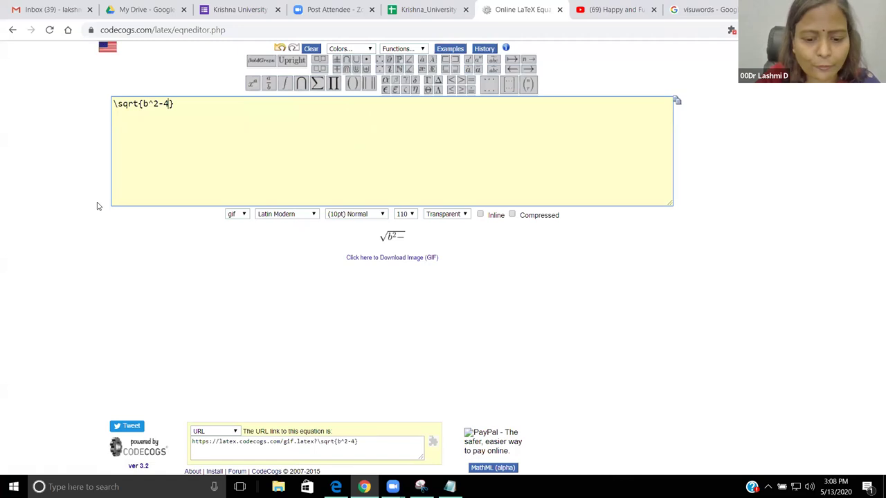
pyautogui.write('c')
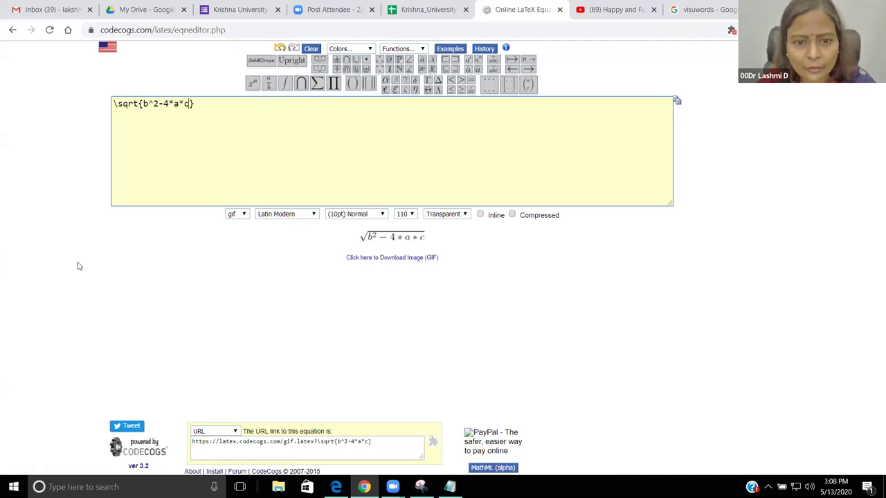
# Step: Try a resolution of 150 for the equation image, and settle on 200
pyautogui.click(414, 216)
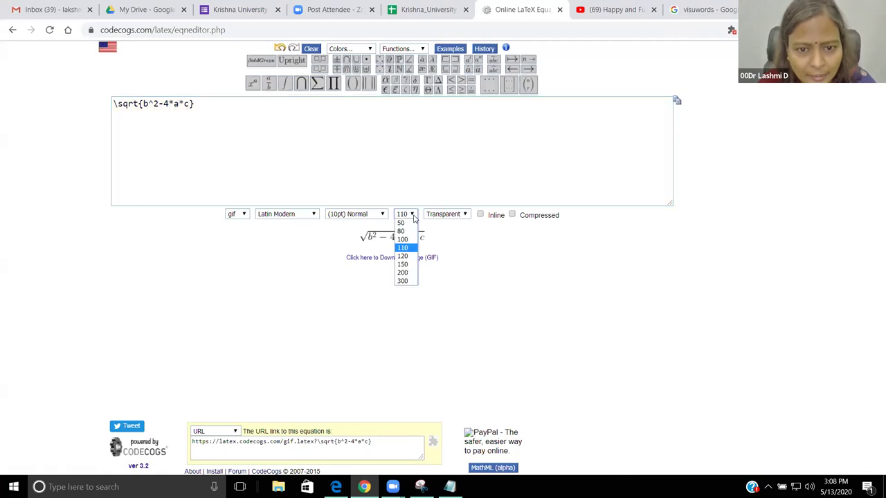
pyautogui.click(402, 263)
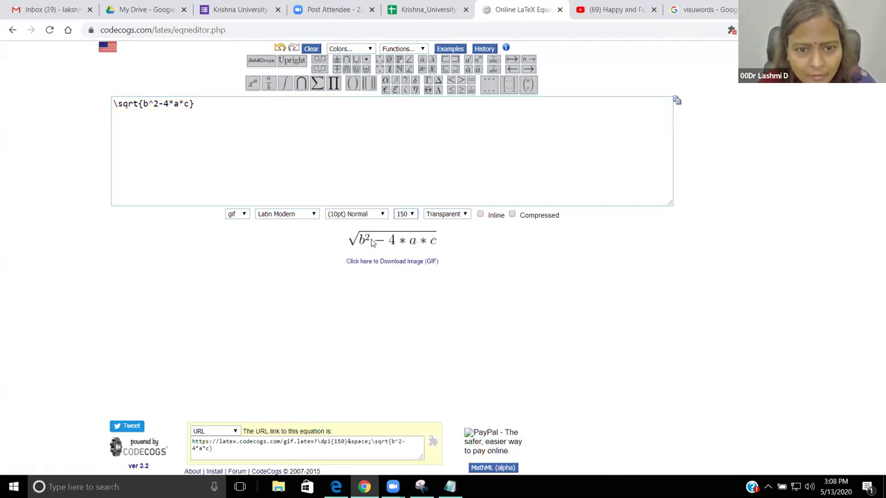
pyautogui.click(411, 214)
pyautogui.click(404, 273)
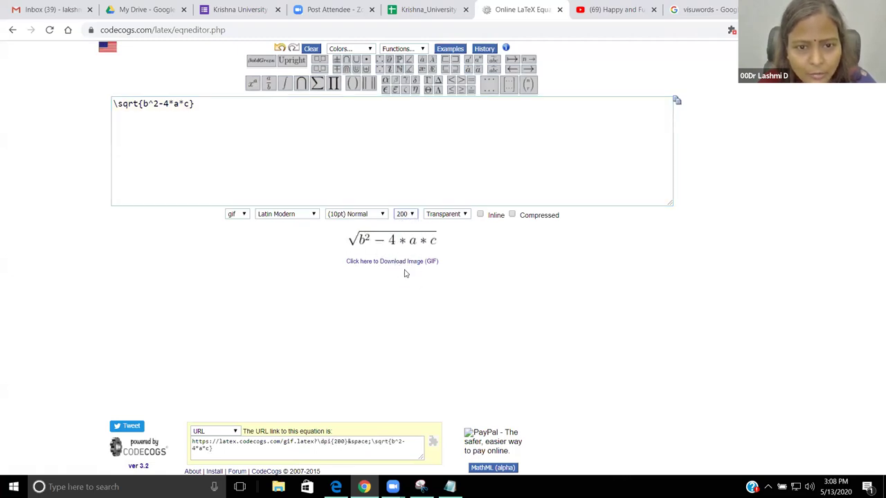
# Step: Set the equation's text size to (12pt) Large and its font to Computer Modern
pyautogui.click(384, 217)
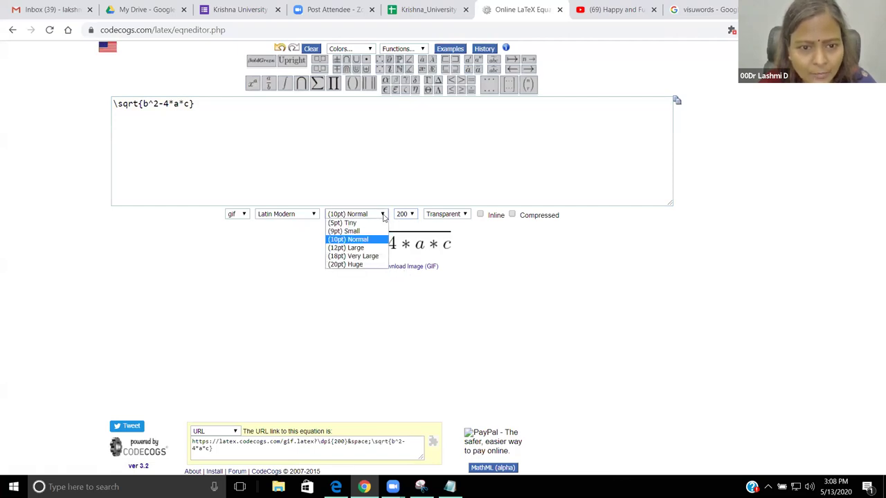
pyautogui.click(359, 248)
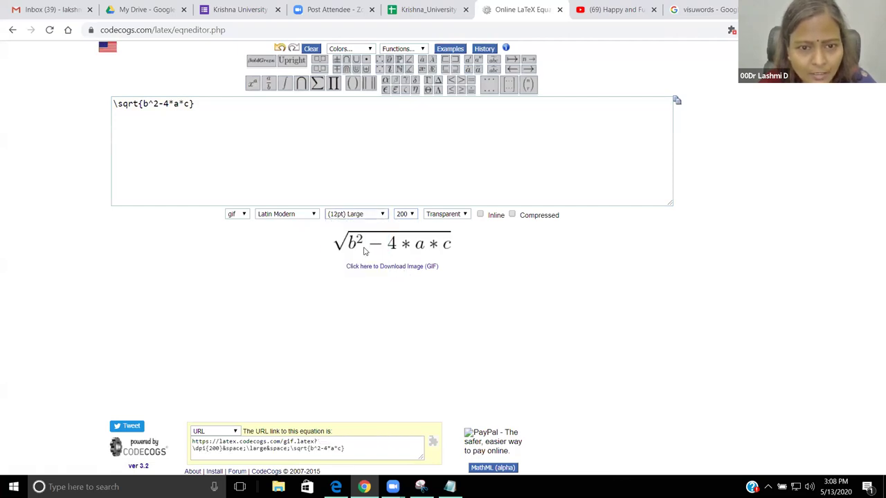
pyautogui.click(316, 219)
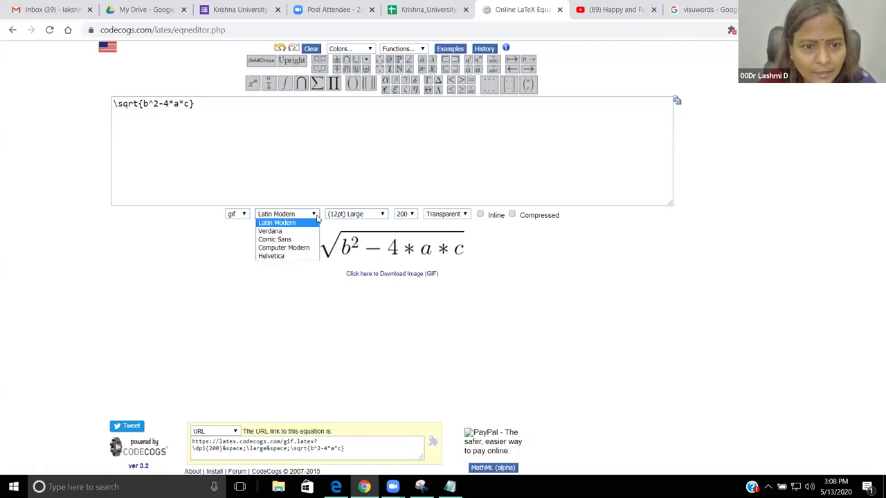
pyautogui.click(295, 248)
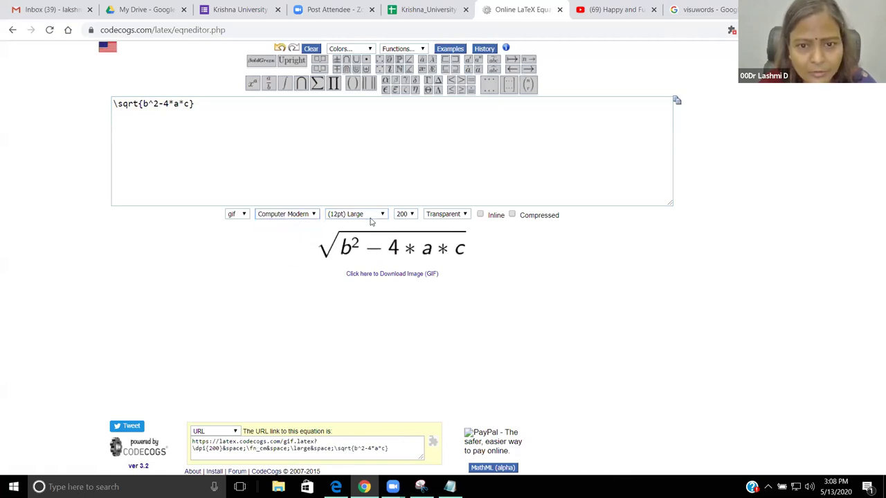
# Step: Append /2*a after the square root in the equation
pyautogui.click(202, 105)
pyautogui.write('/')
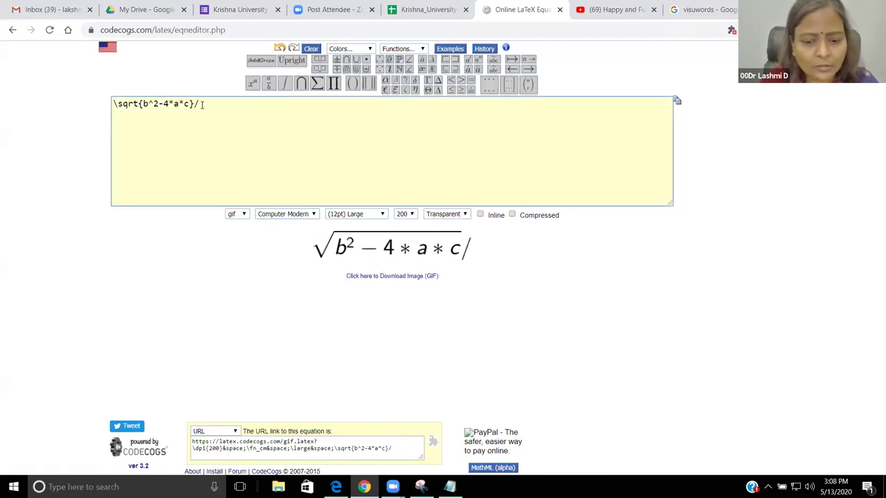
pyautogui.write('2*a')
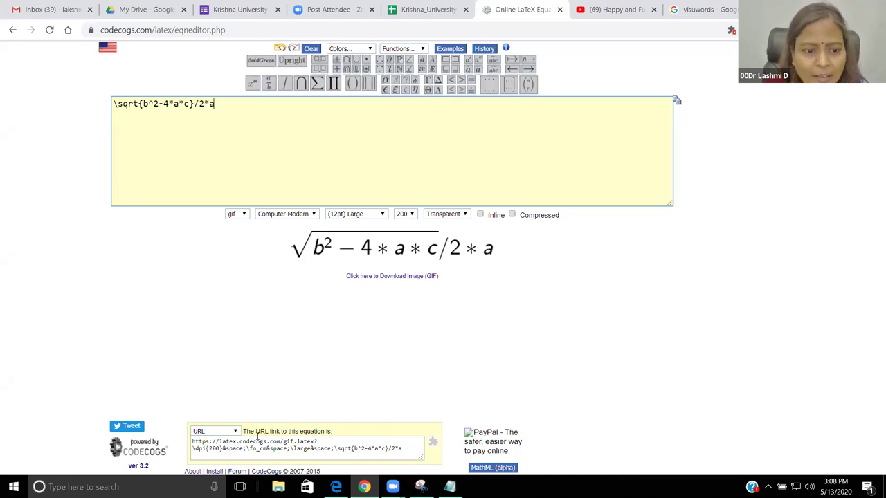
# Step: Show the equation's HTML embed code, switch the output format back to URL and select the whole link
pyautogui.click(236, 432)
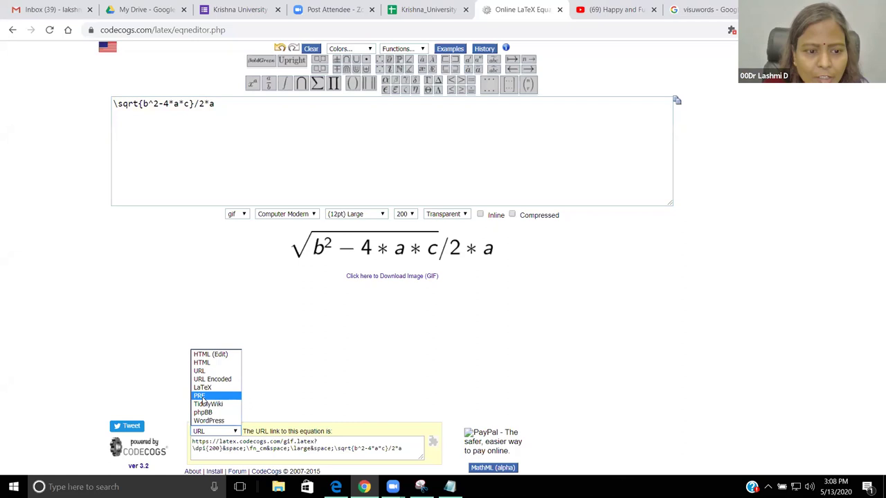
pyautogui.click(202, 363)
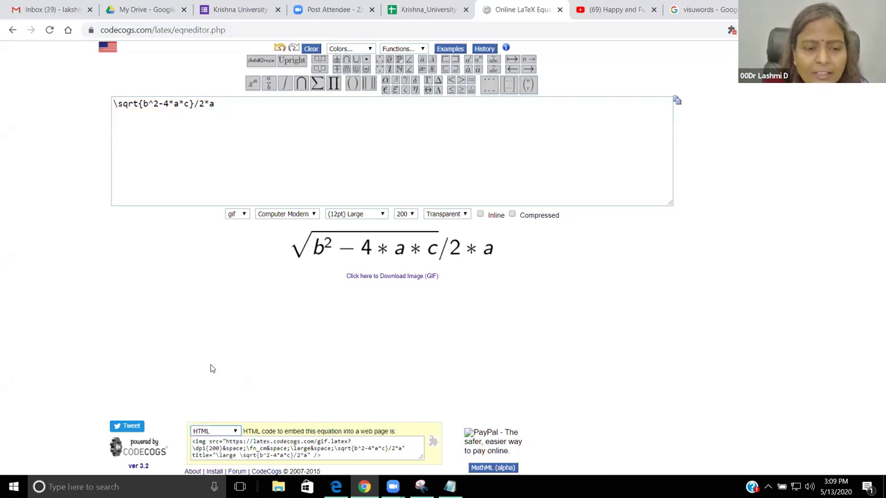
pyautogui.click(236, 432)
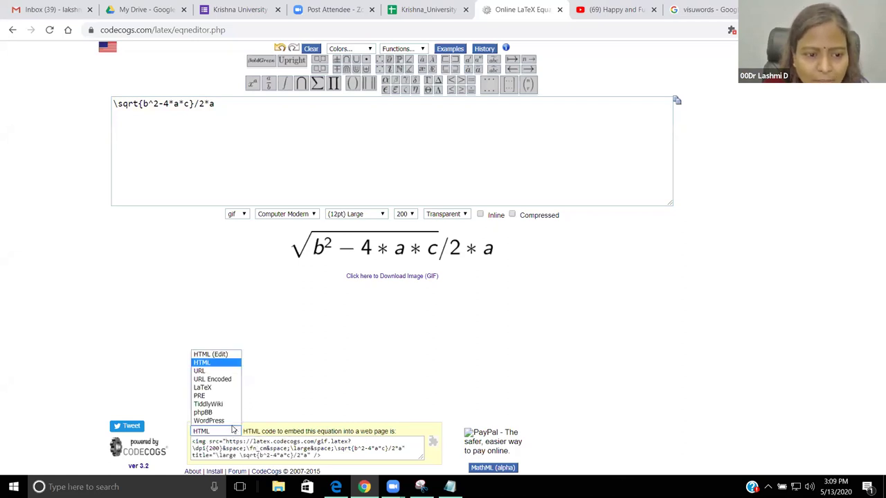
pyautogui.click(206, 372)
pyautogui.click(236, 441)
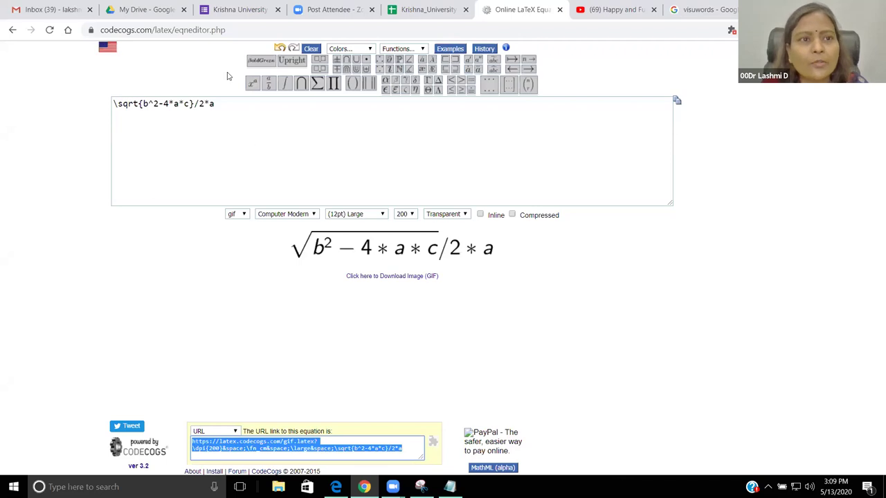
# Step: Return to the Krishna University Demo form and add a new question directly after "Which are 4 wheeler's?"
pyautogui.click(228, 10)
pyautogui.scroll(-4, 268, 339)
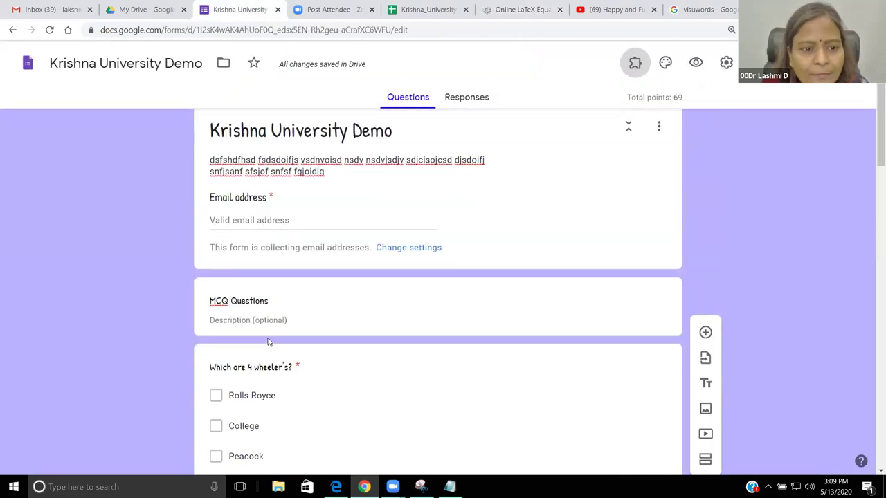
pyautogui.scroll(-3, 269, 339)
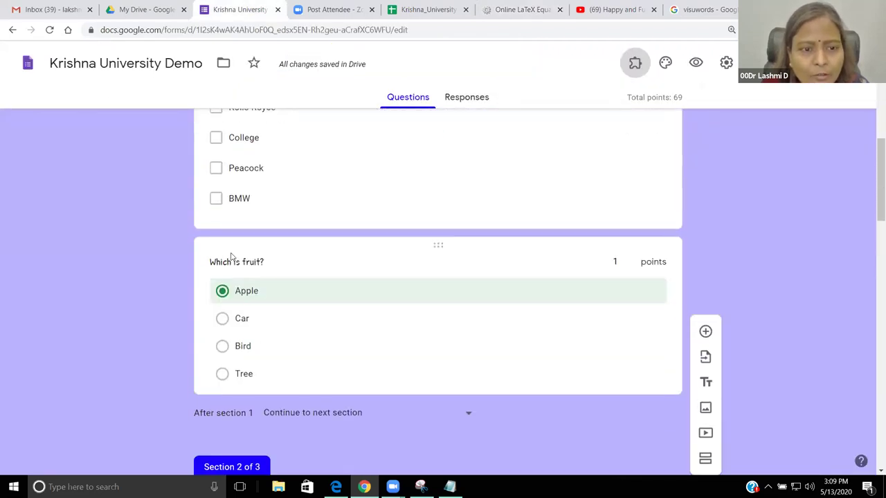
pyautogui.scroll(7, 235, 277)
pyautogui.scroll(-3, 245, 290)
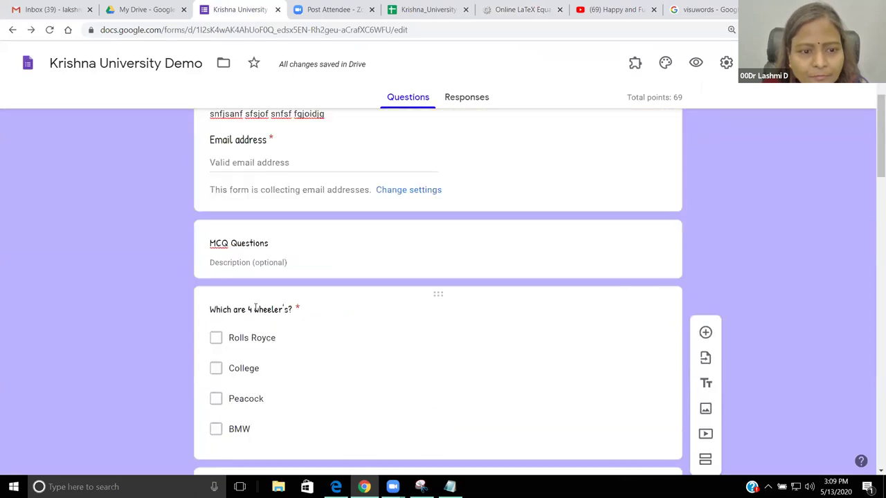
pyautogui.click(254, 311)
pyautogui.click(705, 307)
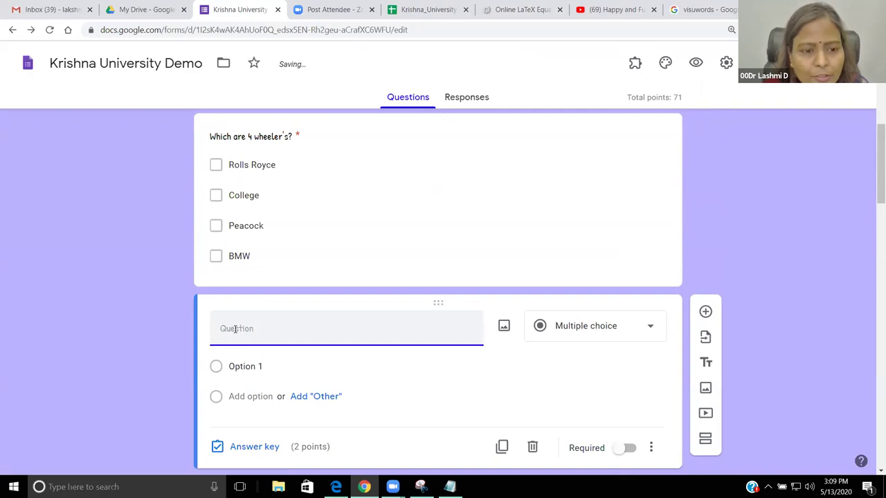
# Step: Title the new multiple-choice question "What is use of the below formula?"
pyautogui.write('Wh')
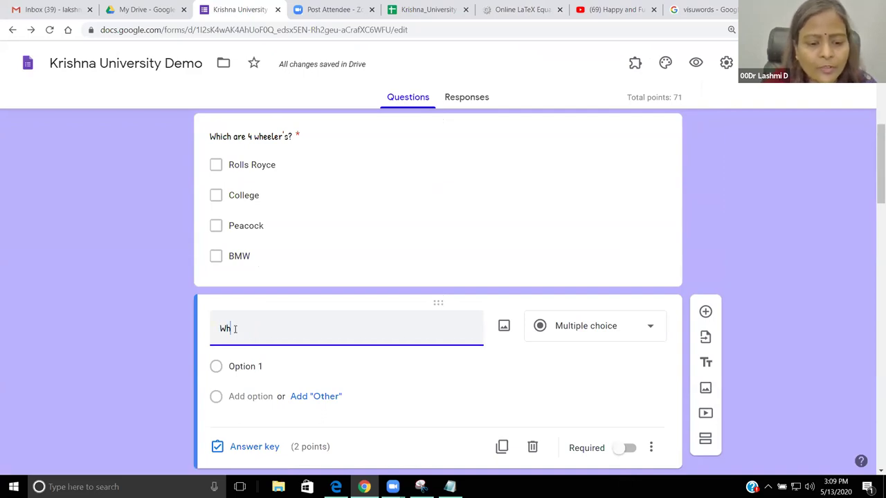
pyautogui.write('at is us')
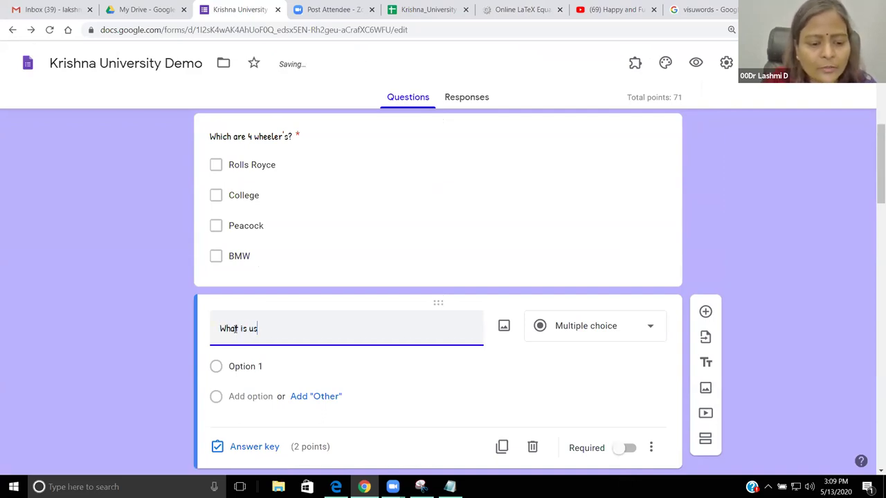
pyautogui.write('e of the bel')
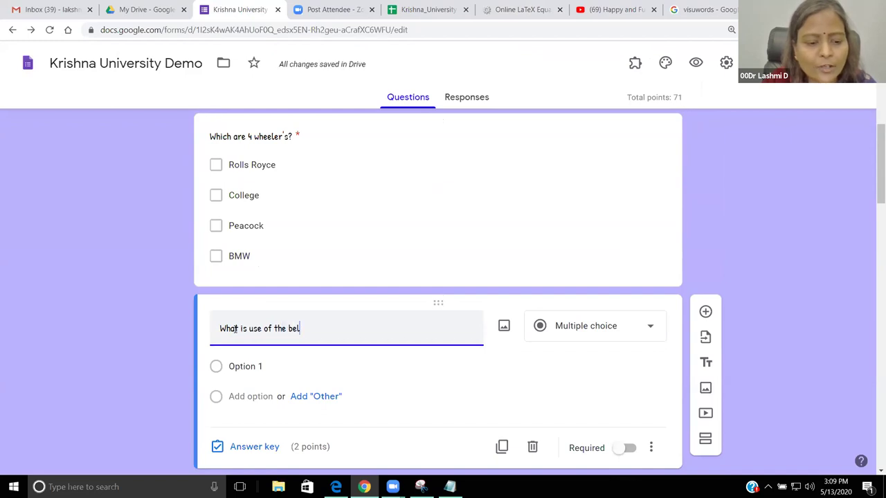
pyautogui.write('ow formula?')
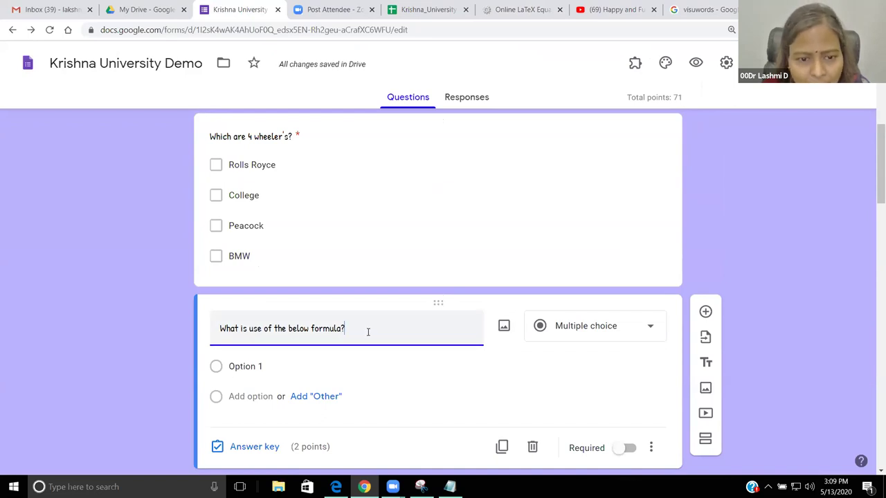
pyautogui.scroll(-2, 415, 297)
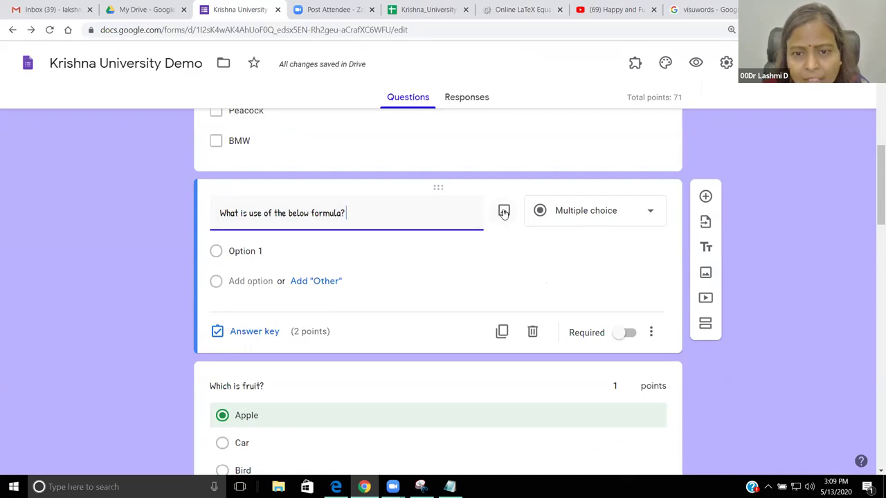
# Step: Insert the copied CodeCogs formula image by URL into the question "What is use of the below formula?"
pyautogui.click(504, 211)
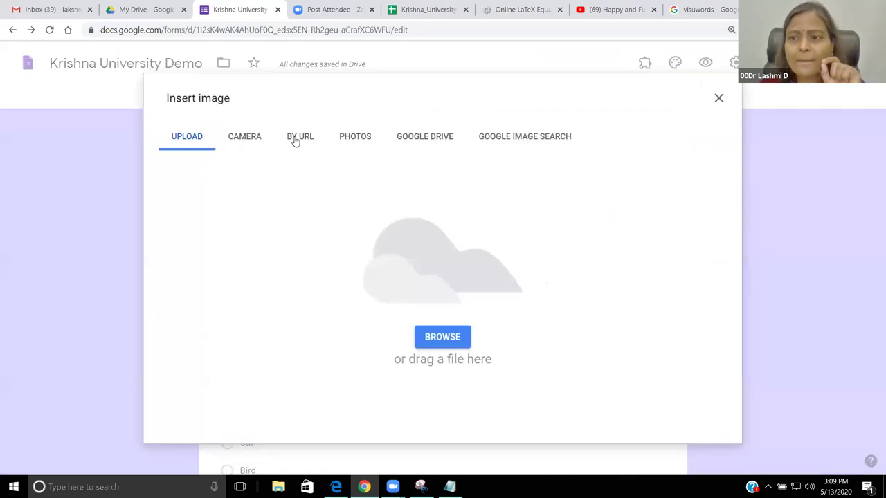
pyautogui.click(295, 138)
pyautogui.click(328, 198)
pyautogui.hotkey('ctrl', 'v')
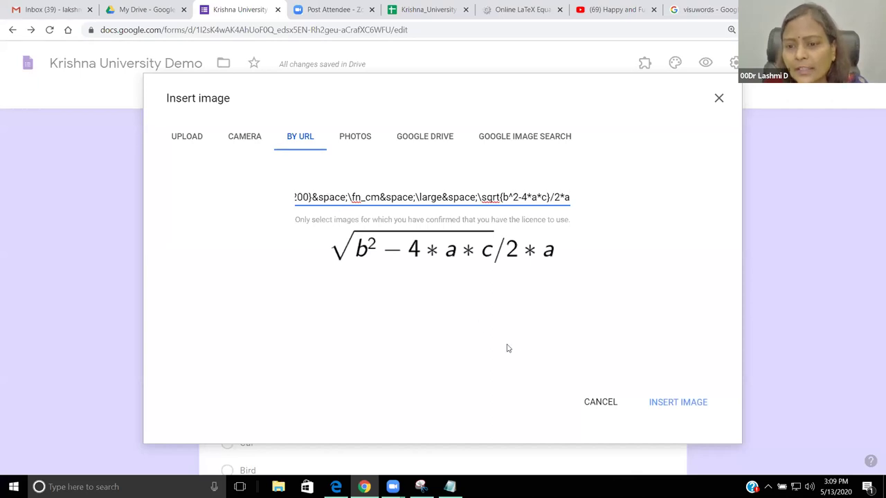
pyautogui.click(654, 403)
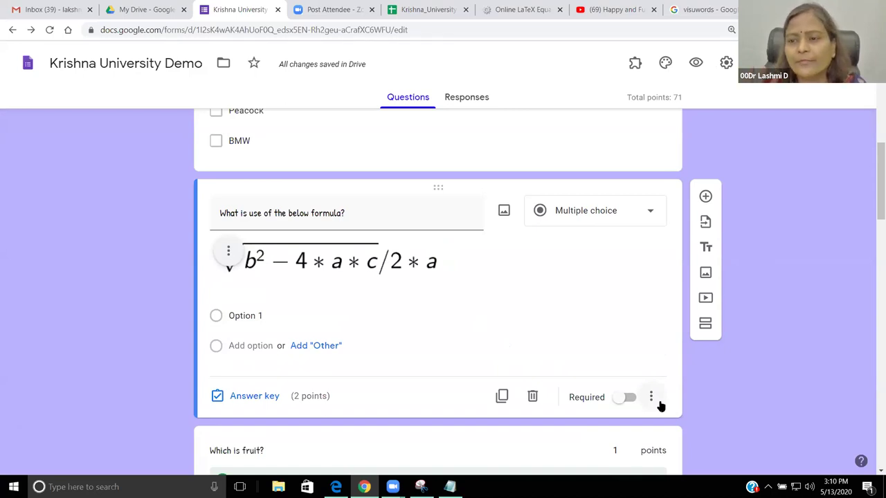
# Step: Enter "Area", "VOlume" and "Quadratic roots" as the first three answer options of the formula question
pyautogui.click(256, 315)
pyautogui.write('Area')
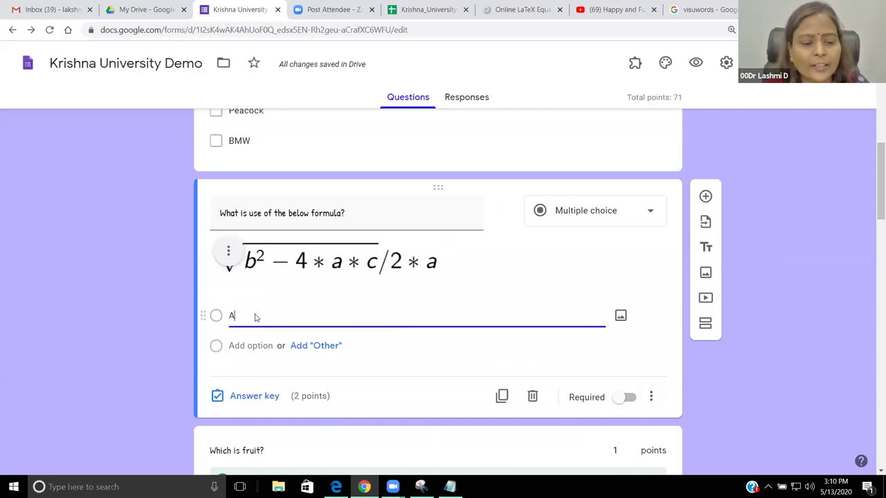
pyautogui.click(249, 368)
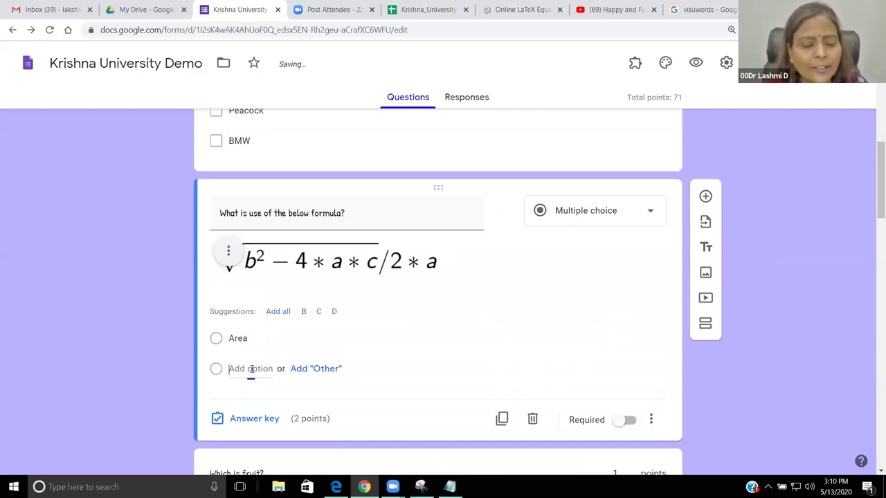
pyautogui.write('VOlume')
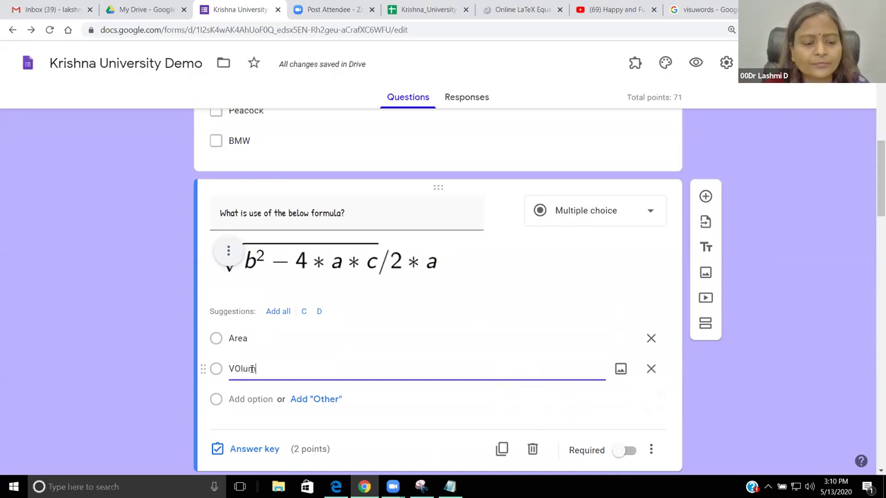
pyautogui.click(244, 400)
pyautogui.write('Quadra')
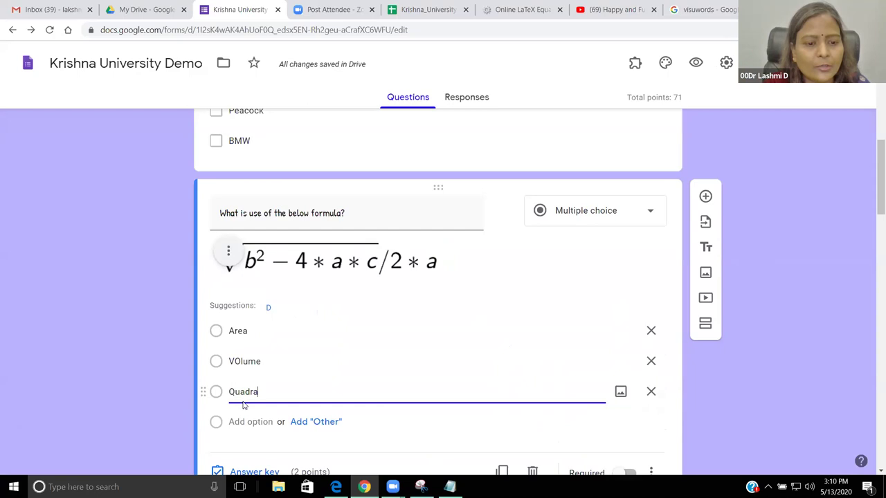
pyautogui.write('tic')
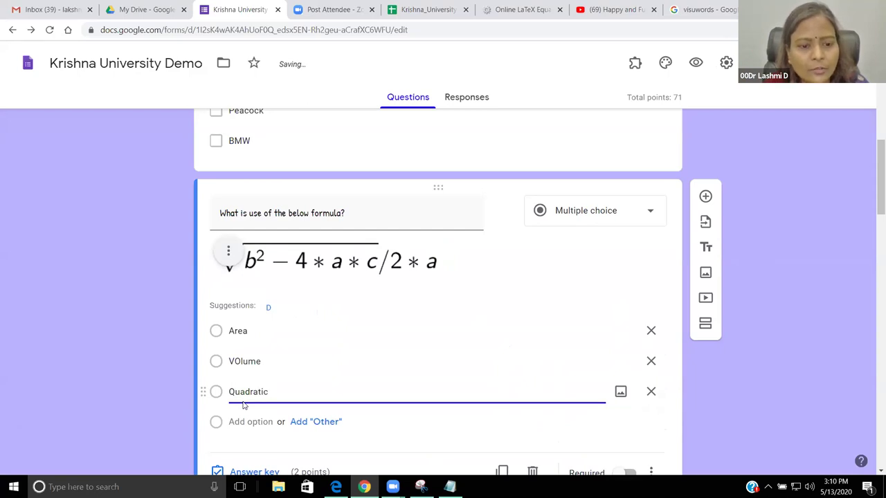
pyautogui.write(' roots')
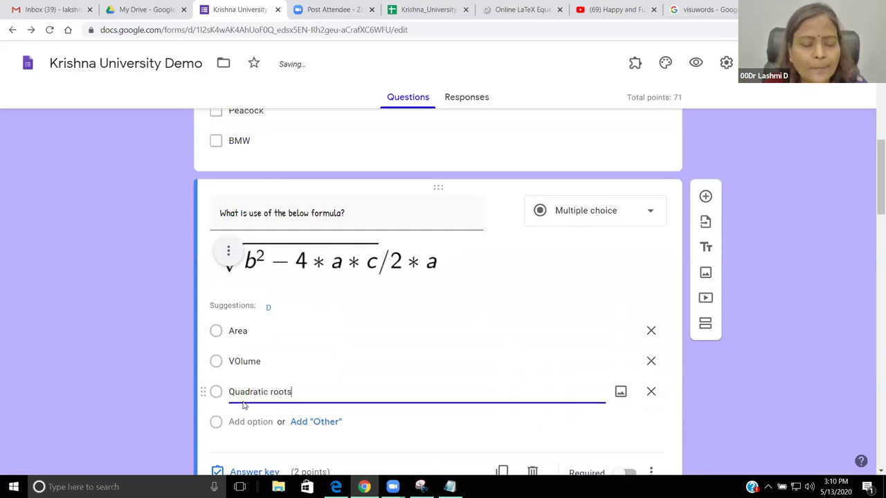
# Step: Add "area of irregular shapes" as the fourth answer option of the formula question
pyautogui.click(243, 422)
pyautogui.scroll(-1, 341, 418)
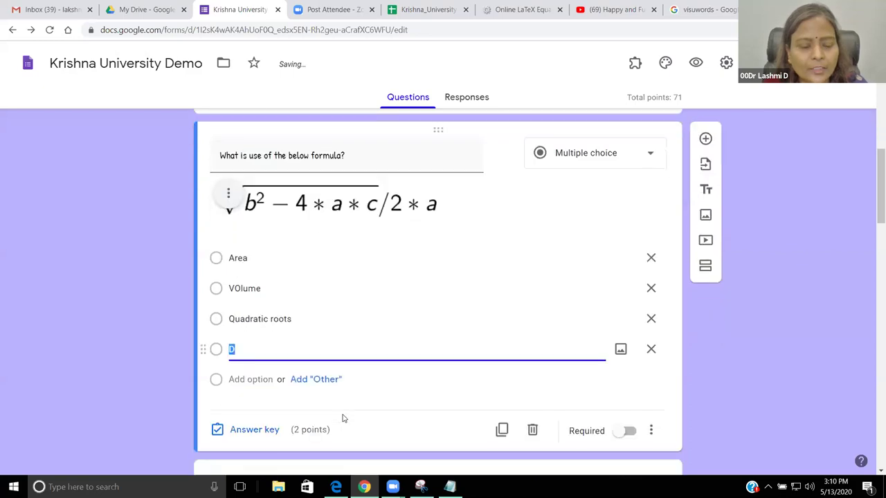
pyautogui.write('are')
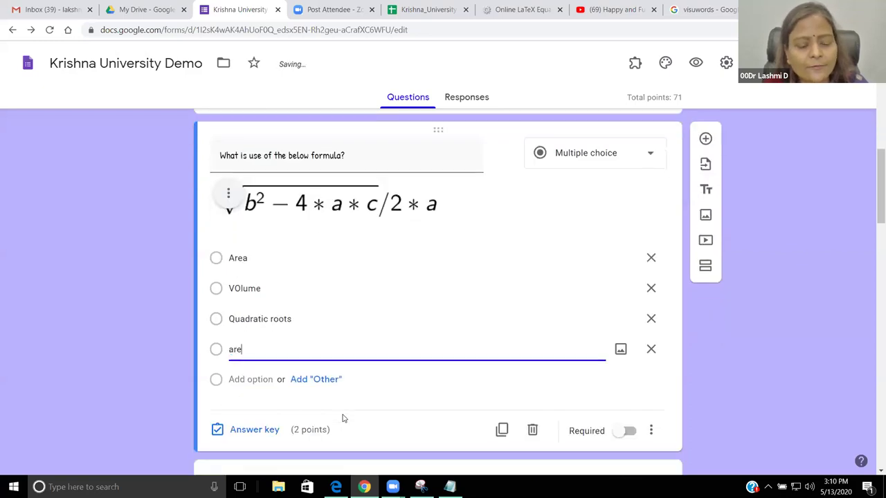
pyautogui.write('a of irre')
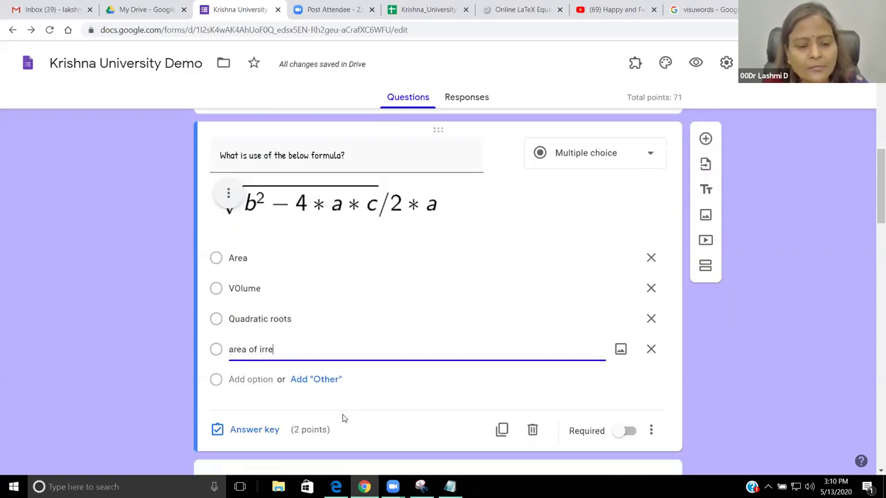
pyautogui.write('gular shapes')
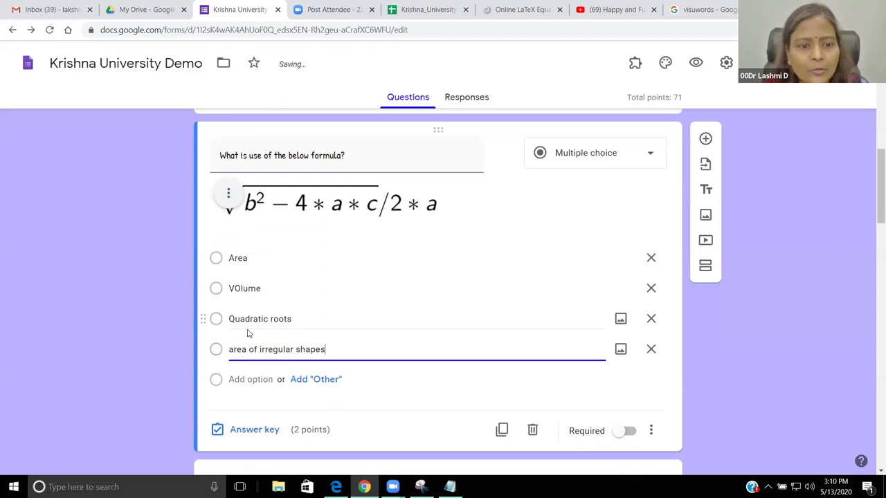
pyautogui.click(242, 369)
# Step: Mark "Quadratic roots" as the correct answer in the formula question's answer key and finish editing the key
pyautogui.click(254, 429)
pyautogui.click(225, 339)
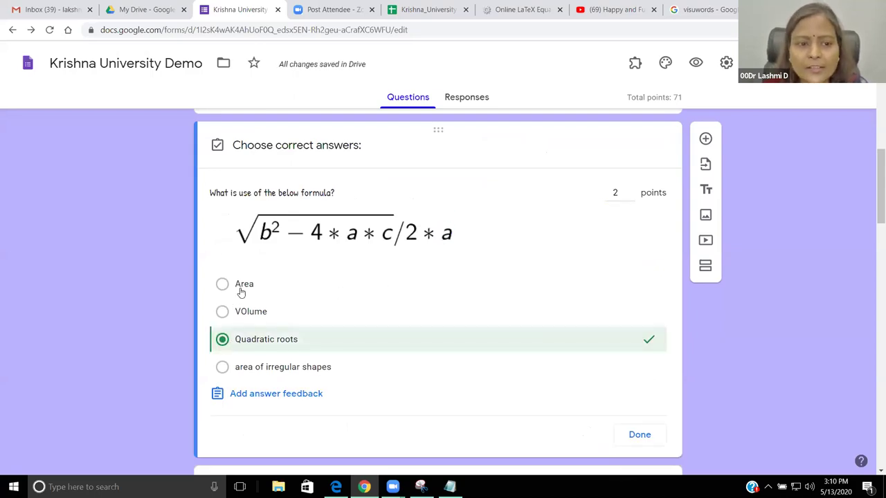
pyautogui.click(263, 340)
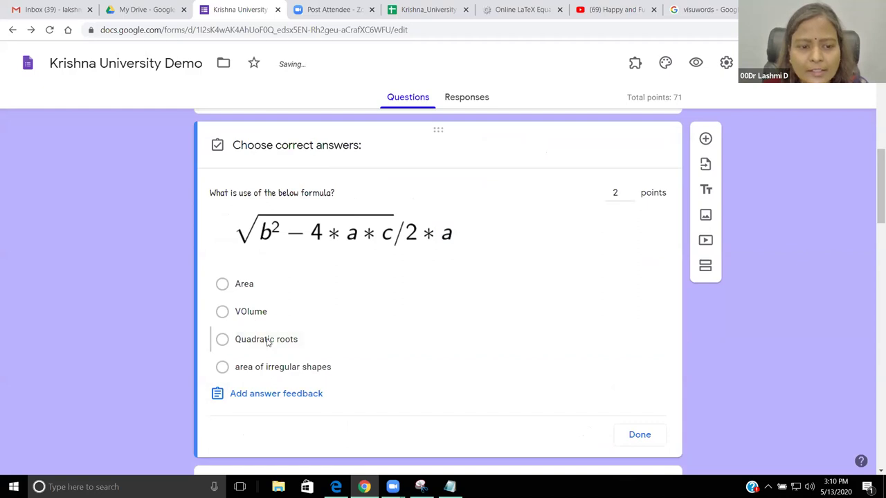
pyautogui.click(221, 339)
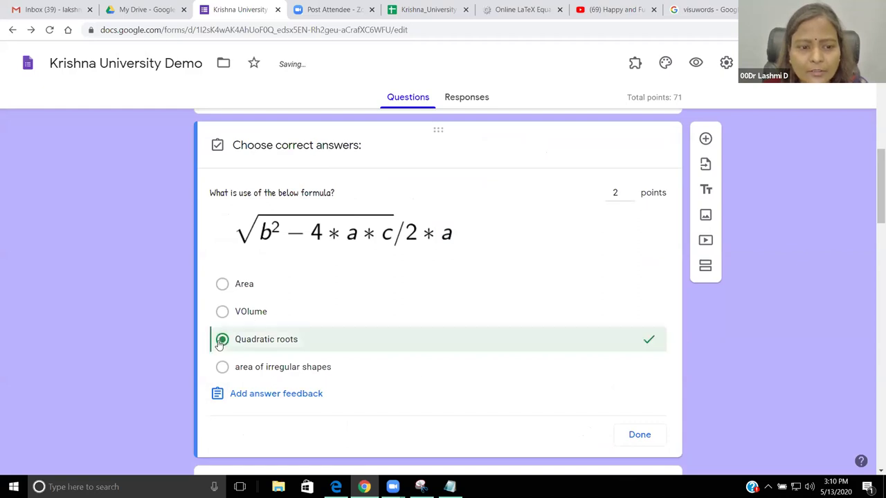
pyautogui.click(642, 435)
# Step: Insert the copied formula image by URL into the "Quadratic roots" option
pyautogui.click(256, 319)
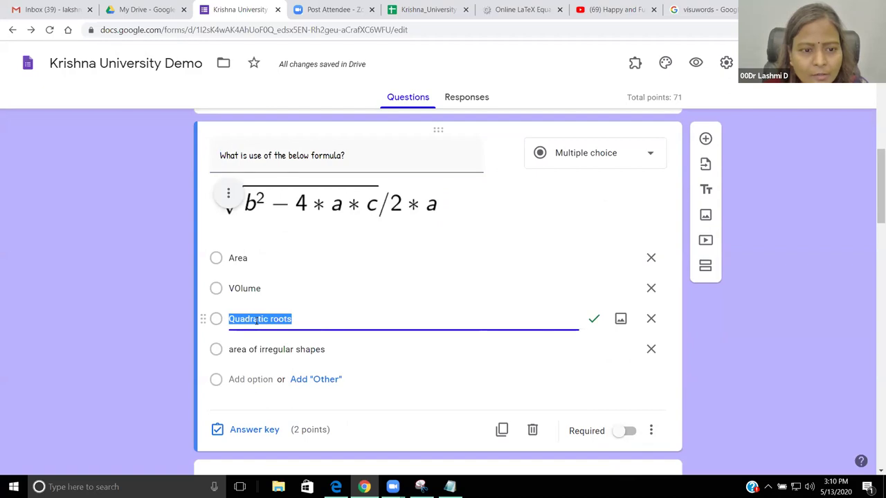
pyautogui.click(620, 321)
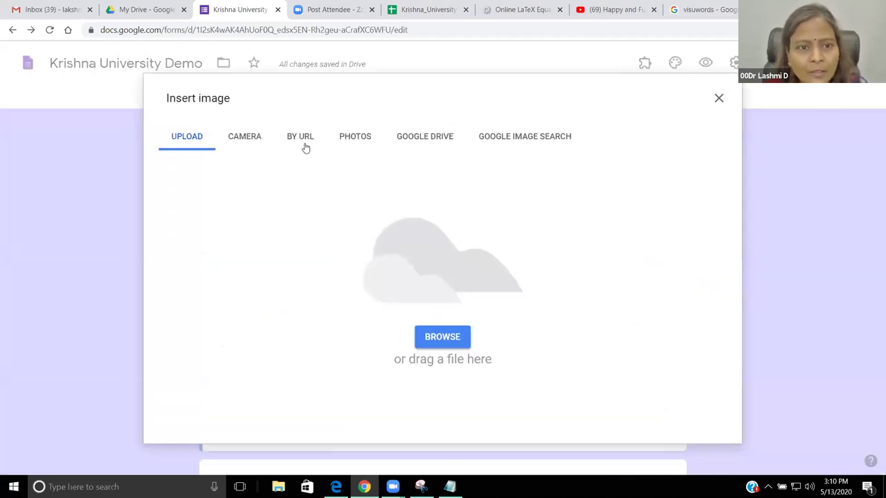
pyautogui.click(301, 141)
pyautogui.click(330, 196)
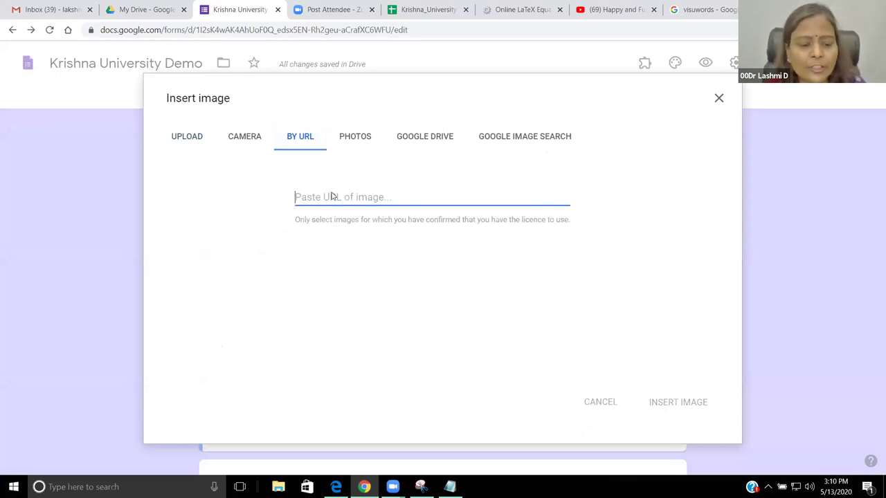
pyautogui.hotkey('ctrl', 'v')
pyautogui.click(671, 406)
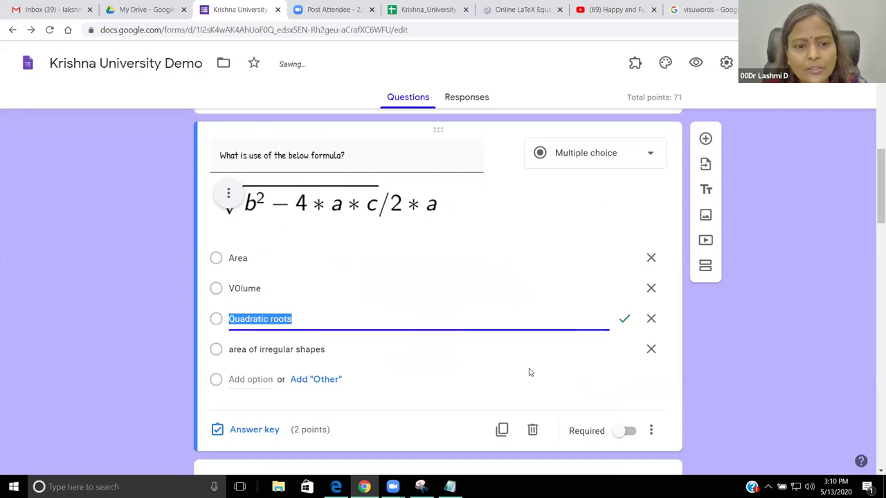
# Step: Make the formula question required and turn on shuffled option order for it
pyautogui.scroll(-1, 485, 363)
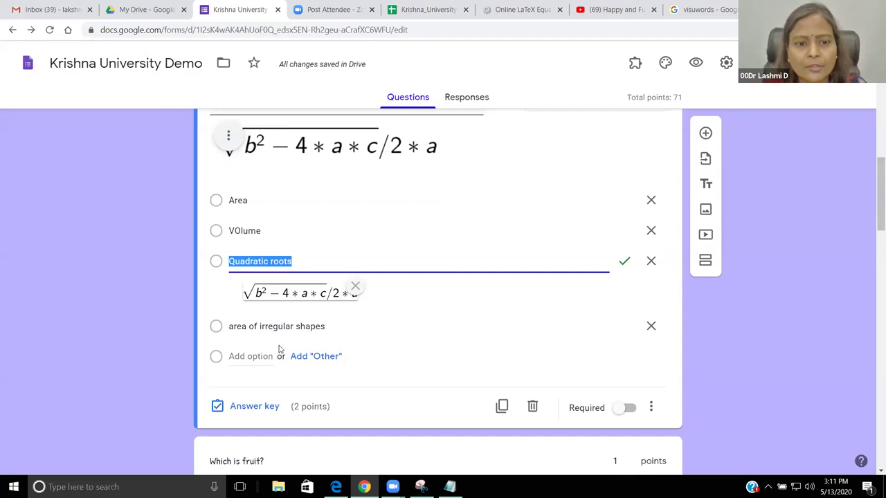
pyautogui.scroll(-2, 468, 336)
pyautogui.click(628, 294)
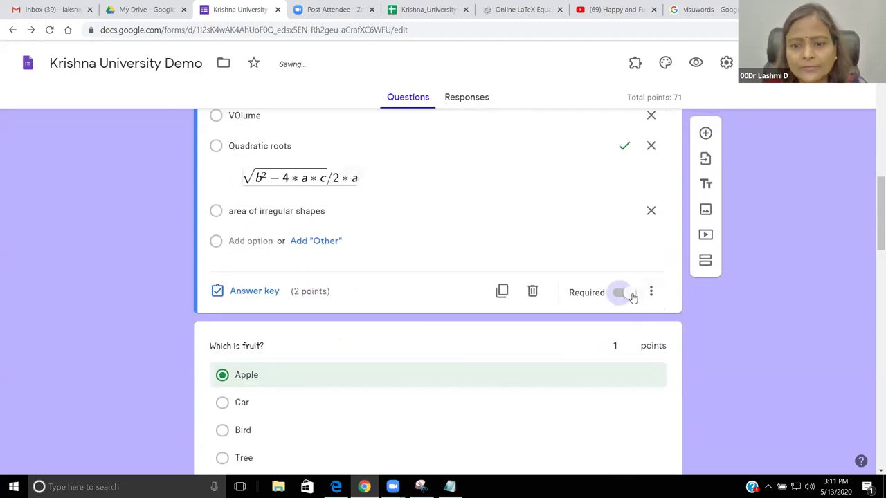
pyautogui.click(650, 293)
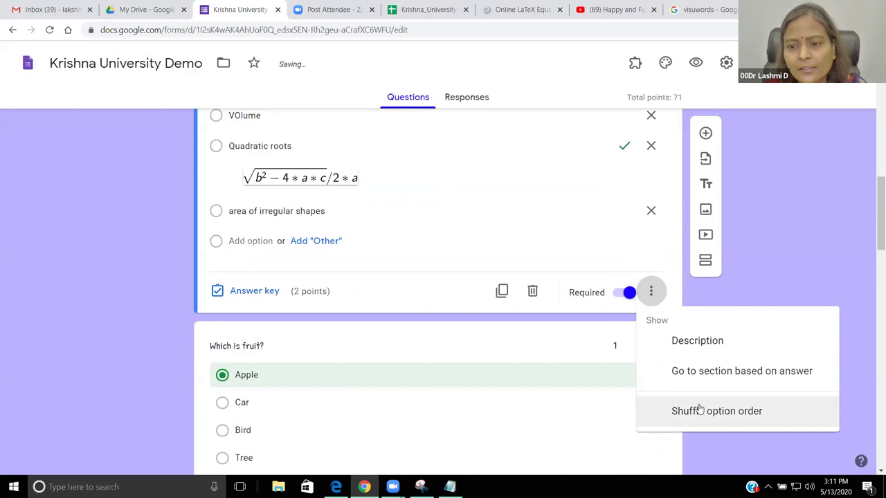
pyautogui.click(702, 409)
pyautogui.scroll(3, 425, 333)
pyautogui.scroll(10, 425, 334)
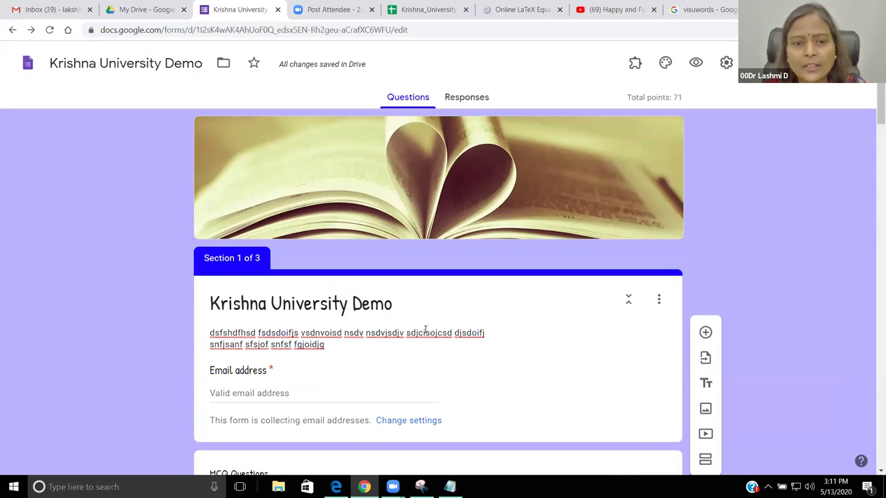
pyautogui.scroll(-3, 425, 333)
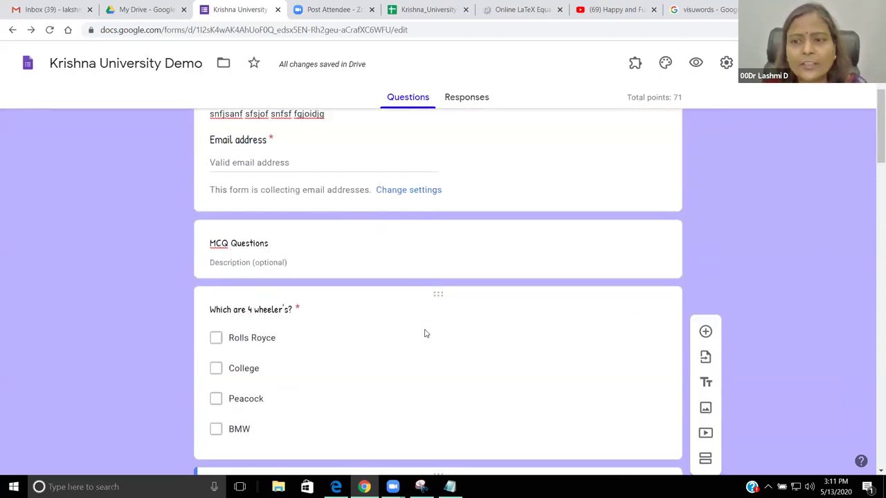
pyautogui.scroll(-15, 389, 322)
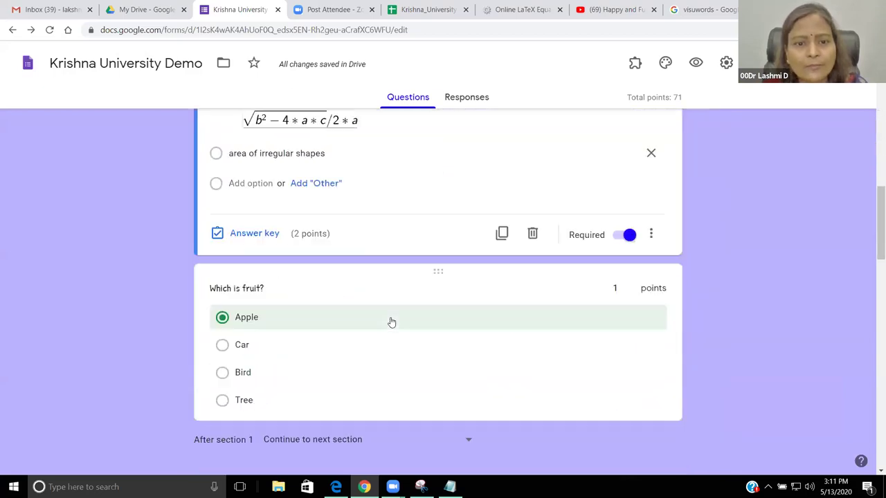
pyautogui.scroll(-10, 390, 320)
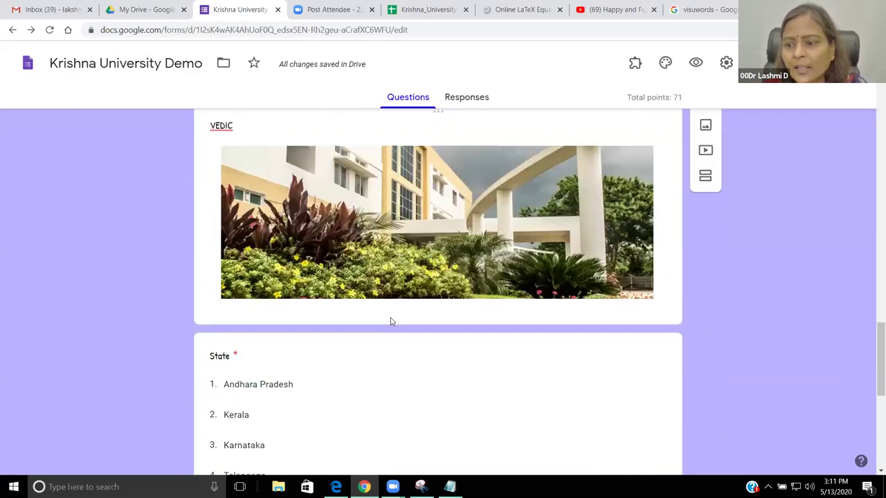
pyautogui.scroll(20, 390, 321)
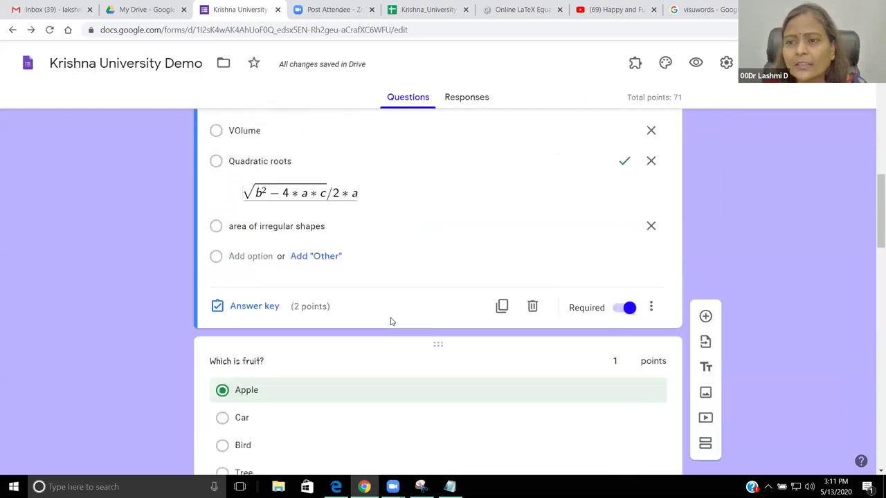
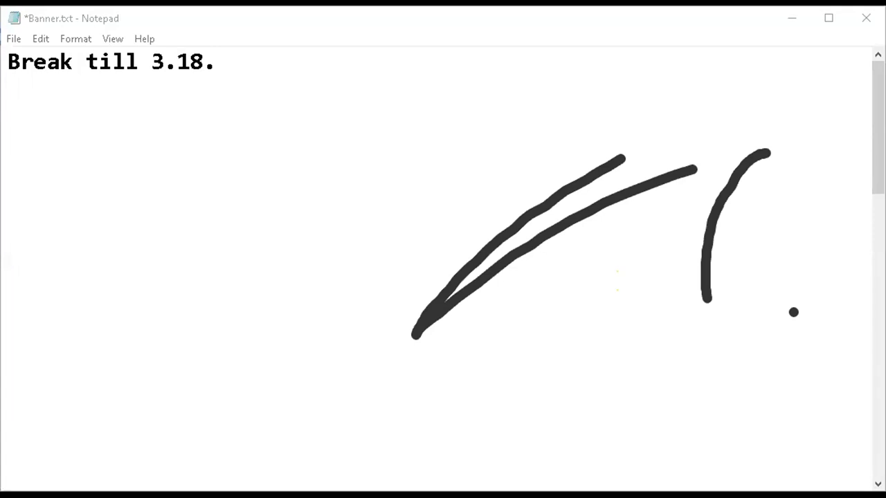
pyautogui.press('e')
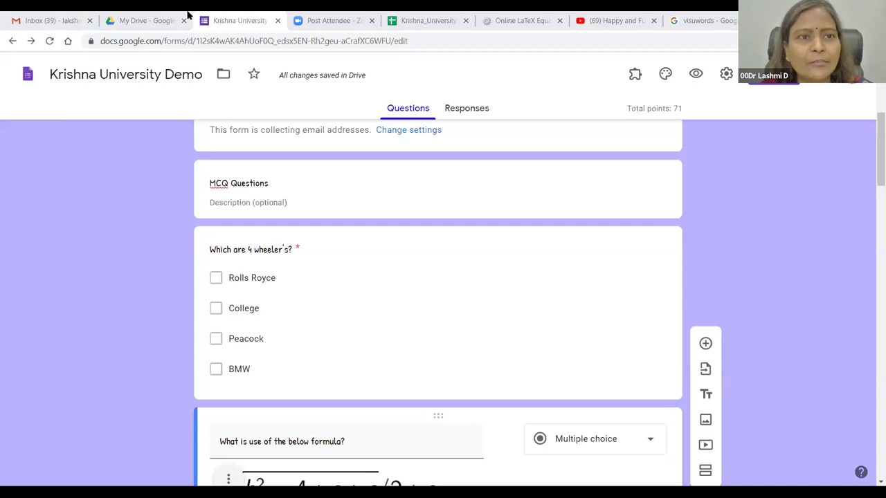
# Step: Switch to the Zoom post-attendee page and annotate its blank area with the lines "gmail.com" and "edu.in"
pyautogui.click(277, 21)
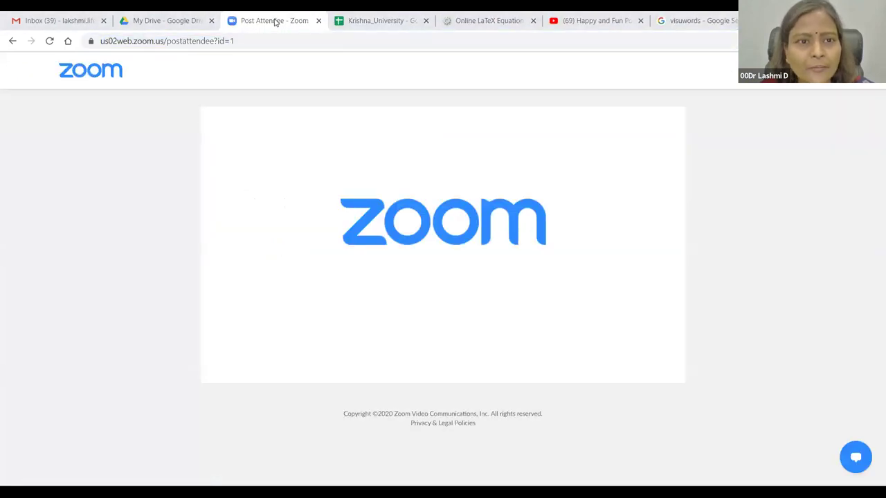
pyautogui.click(306, 137)
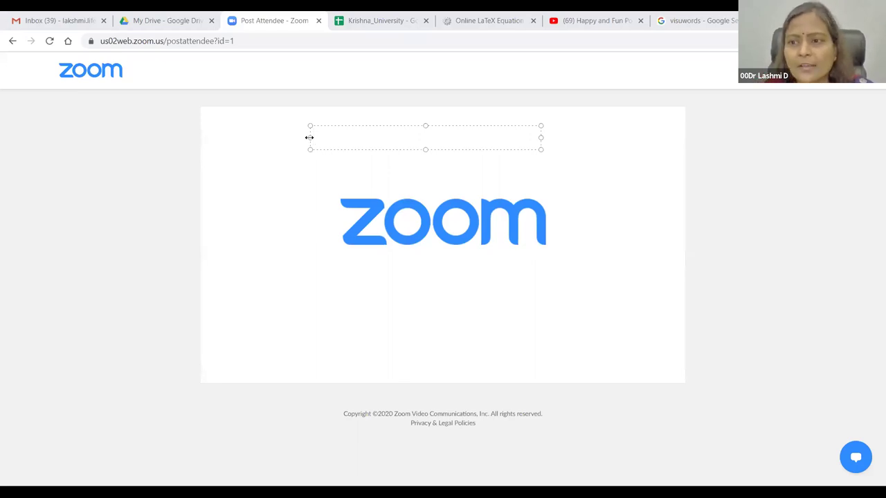
pyautogui.write('gmail.com')
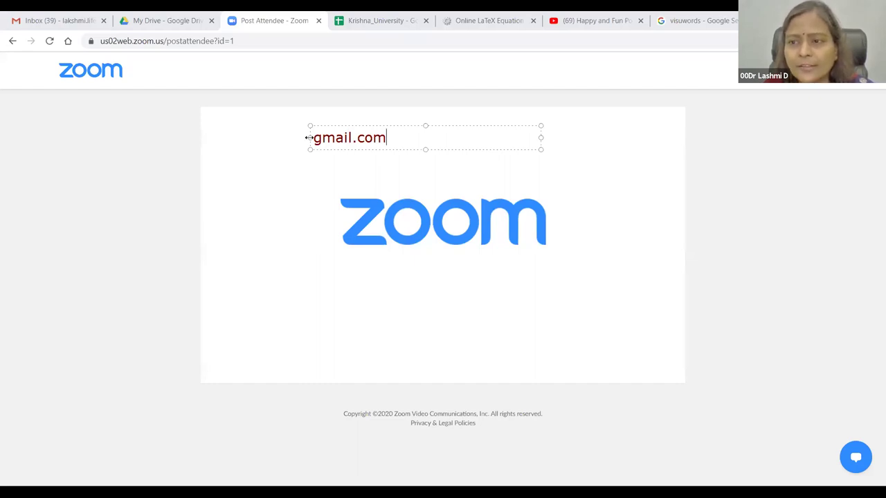
pyautogui.press('Return')
pyautogui.write('ed')
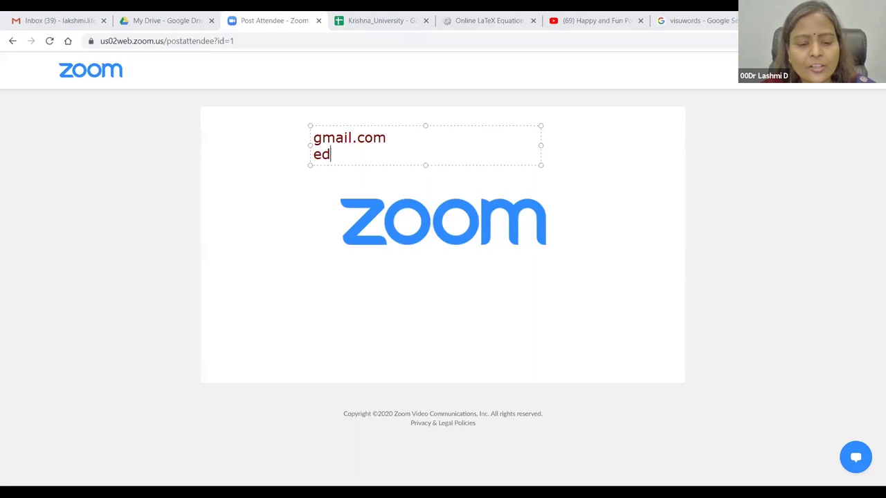
pyautogui.write('u.in')
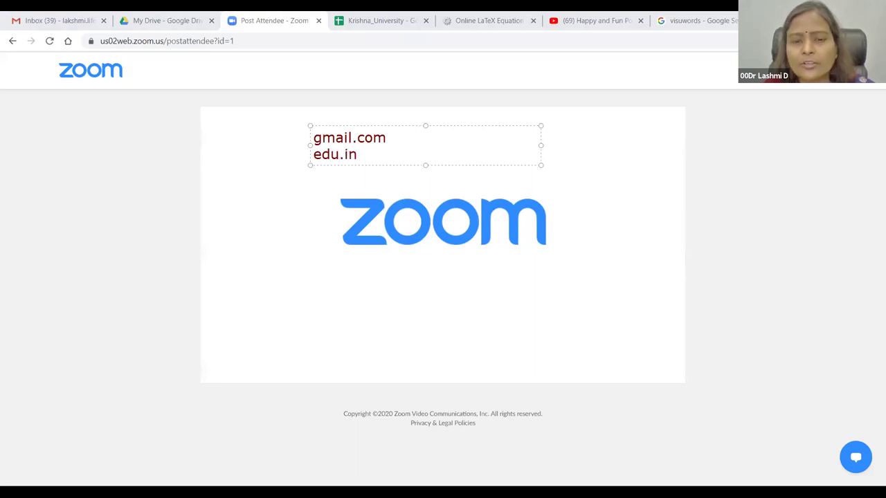
# Step: Add the lines "ac.in", "G-Suite Admin" and "Permissions" to the text annotation, with a blank line after "ac.in"
pyautogui.press('Return')
pyautogui.write('ac.in')
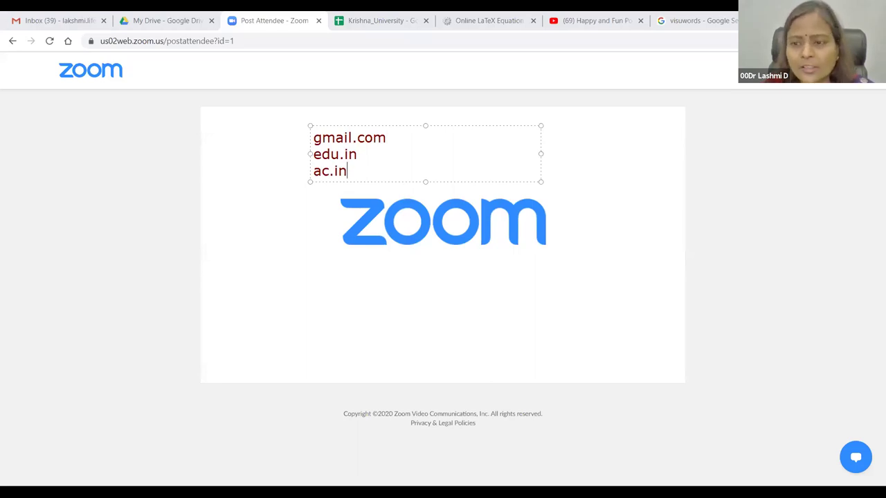
pyautogui.press('Return')
pyautogui.press('Return')
pyautogui.write('G')
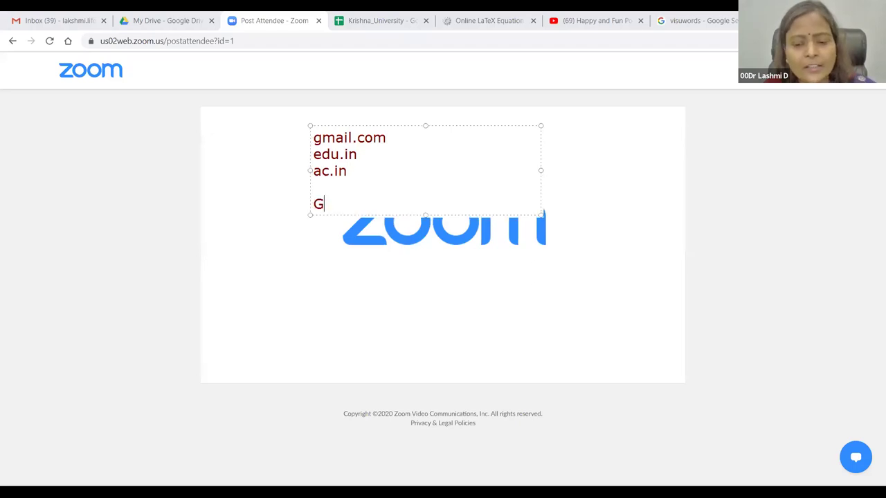
pyautogui.write('-Suite Admin')
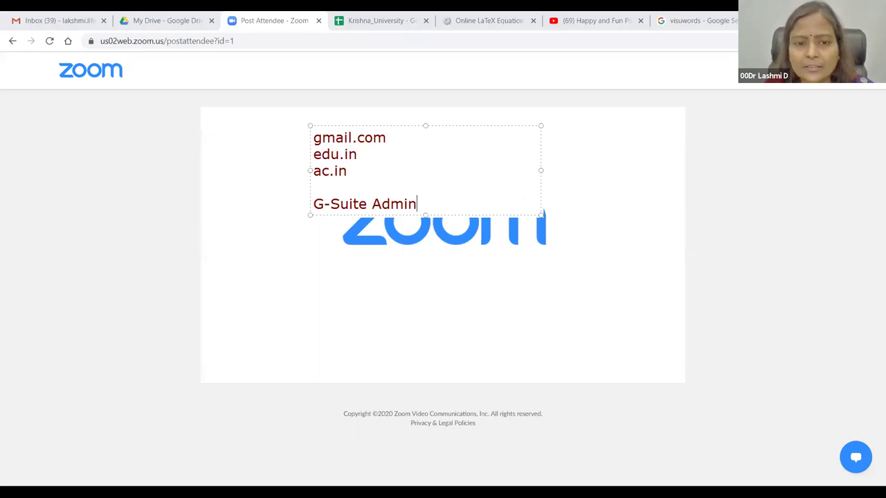
pyautogui.press('Return')
pyautogui.write('Permissions')
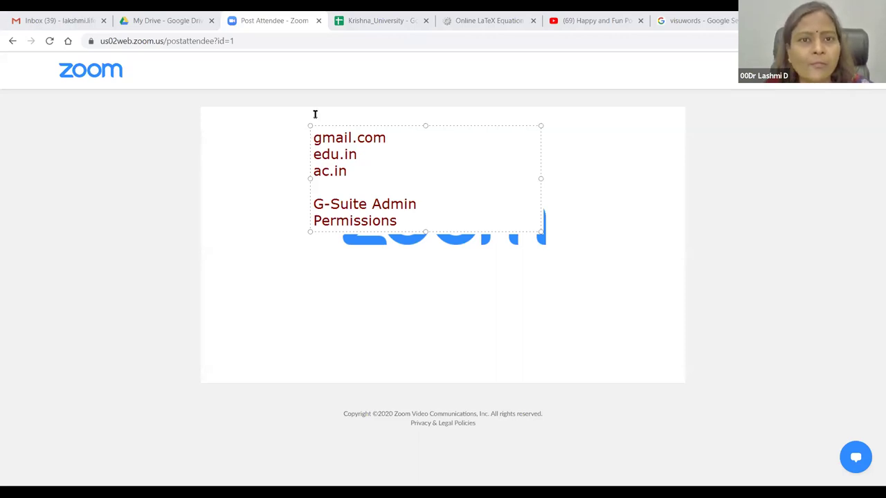
# Step: Clear the text annotations from the Zoom page and close the My Drive page
pyautogui.moveTo(164, 14); pyautogui.dragTo(395, 38)
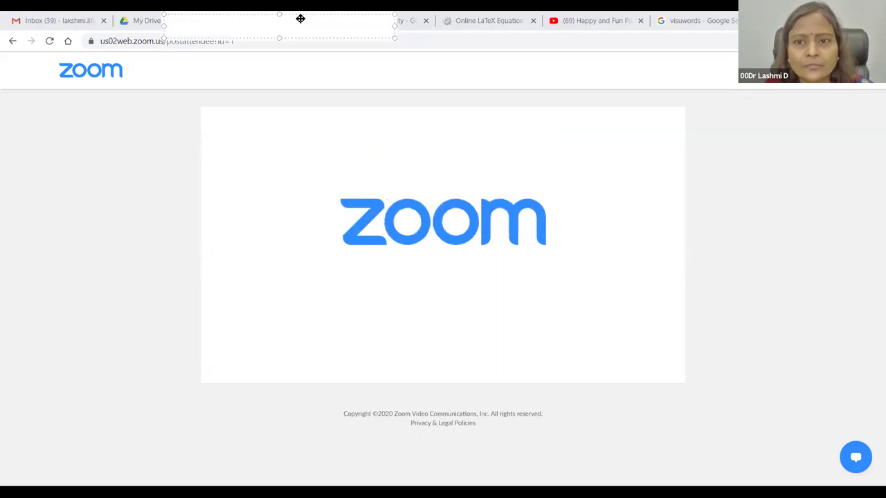
pyautogui.press('Delete')
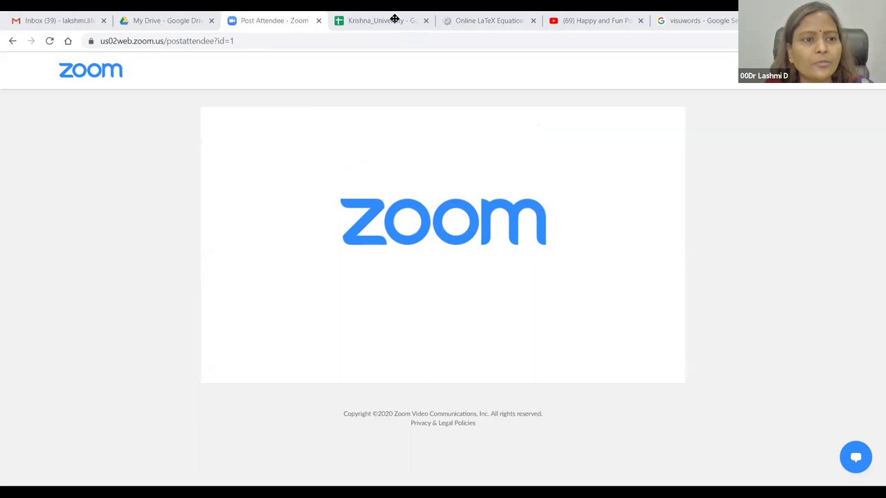
pyautogui.hotkey('ctrl', 'shift', 'Tab')
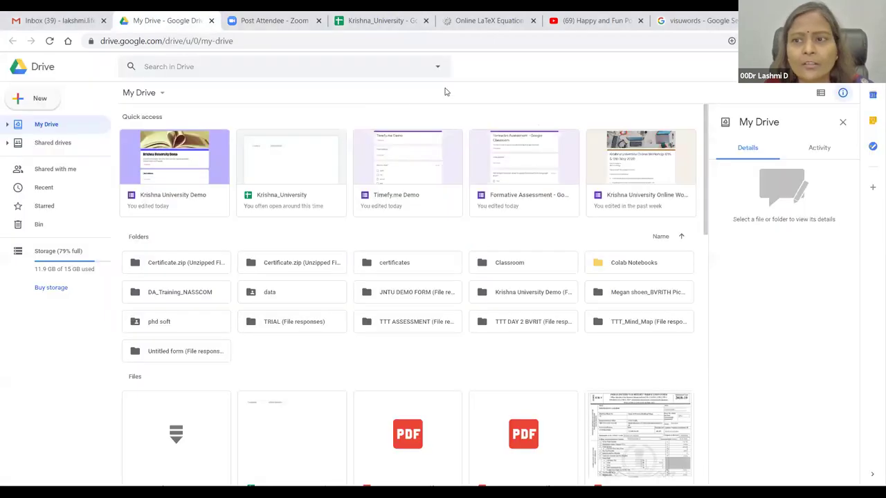
pyautogui.click(211, 20)
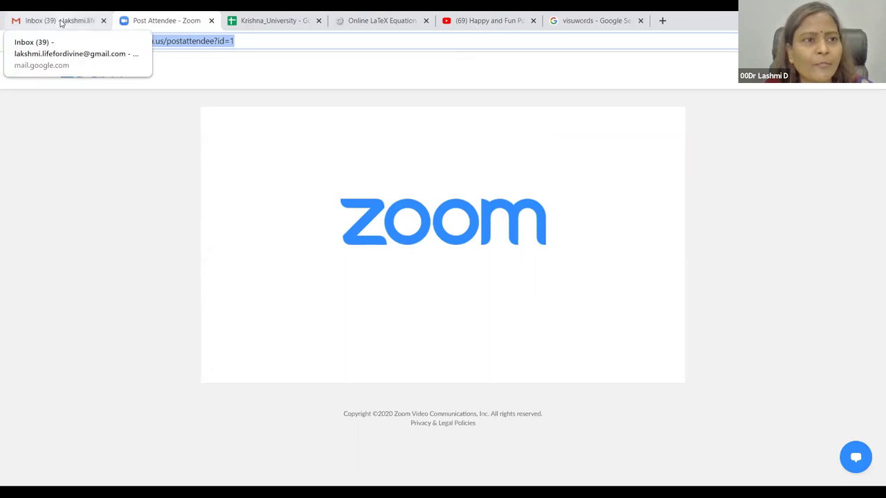
# Step: Switch to Gmail and open Google Classroom from its list of Google apps
pyautogui.click(61, 21)
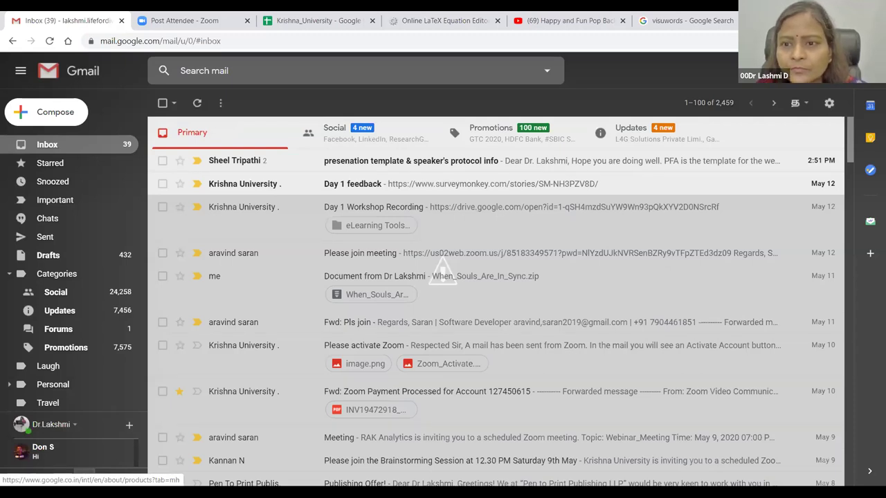
pyautogui.click(860, 70)
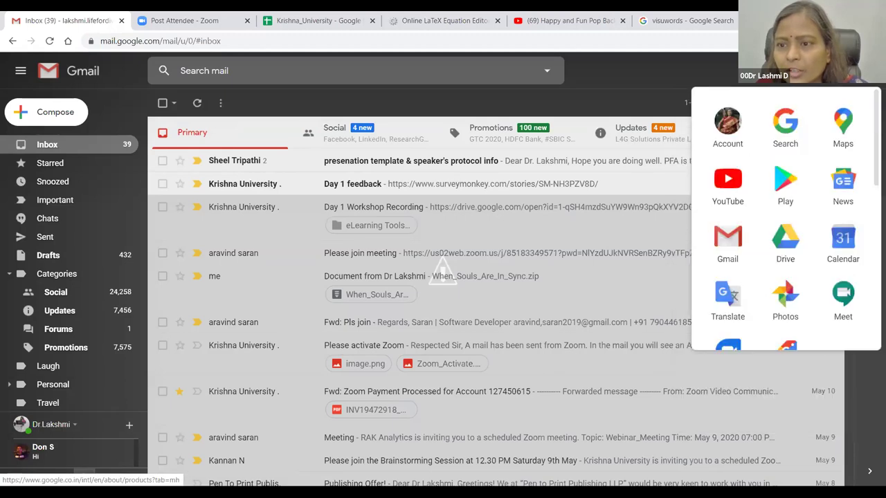
pyautogui.scroll(-5, 791, 311)
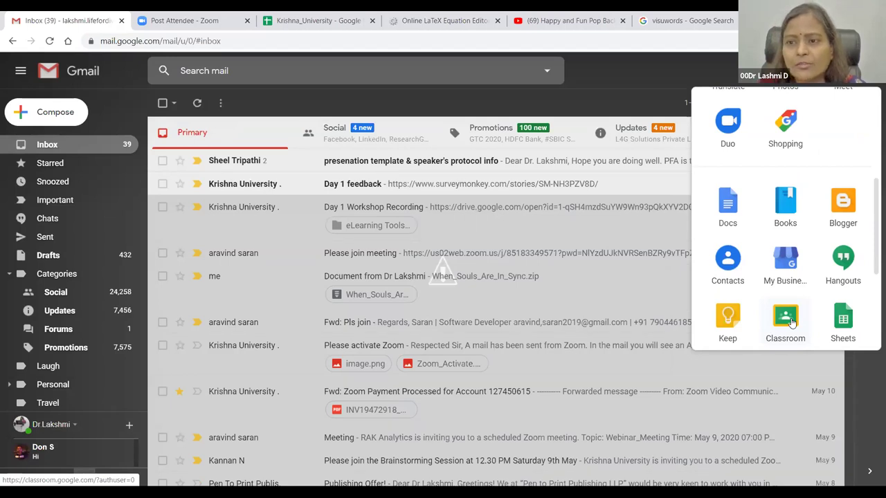
pyautogui.click(791, 320)
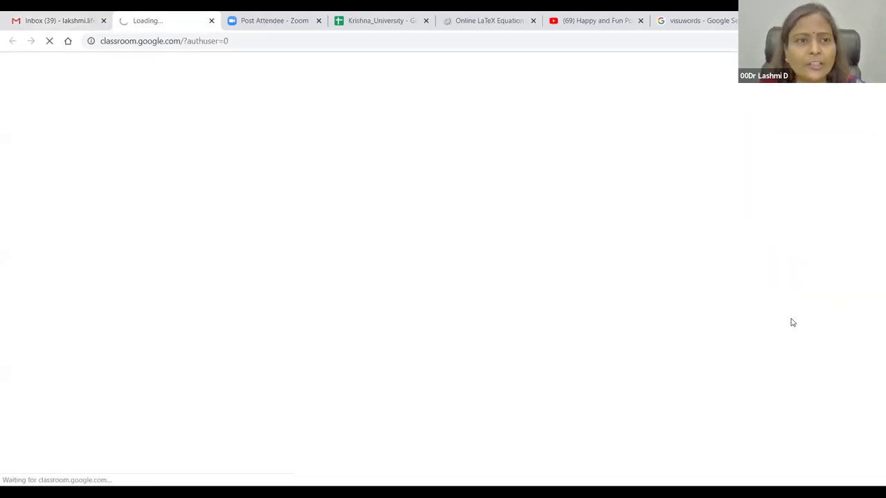
pyautogui.click(66, 20)
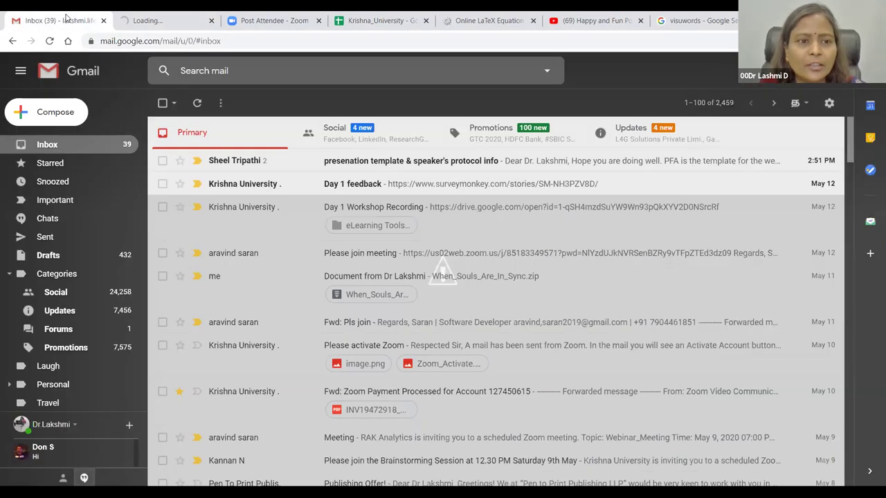
pyautogui.click(146, 16)
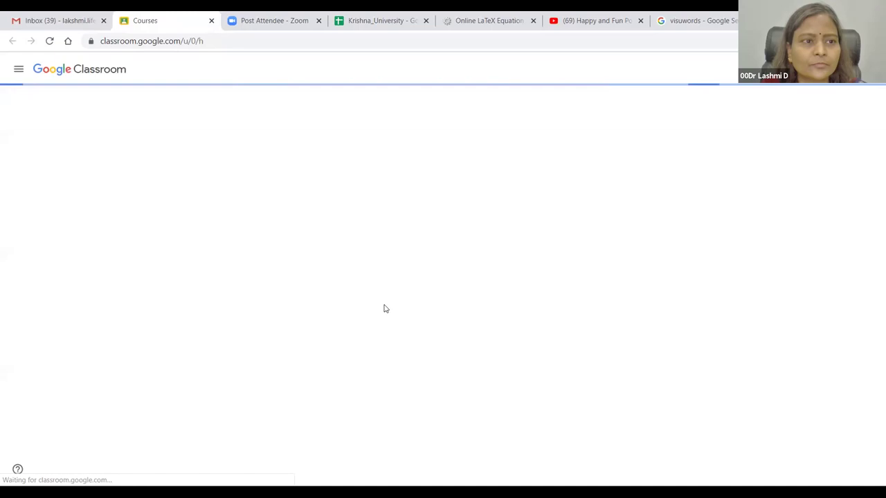
# Step: Switch Google Classroom to the teacher's college account on the bvrit.ac.in domain
pyautogui.click(90, 158)
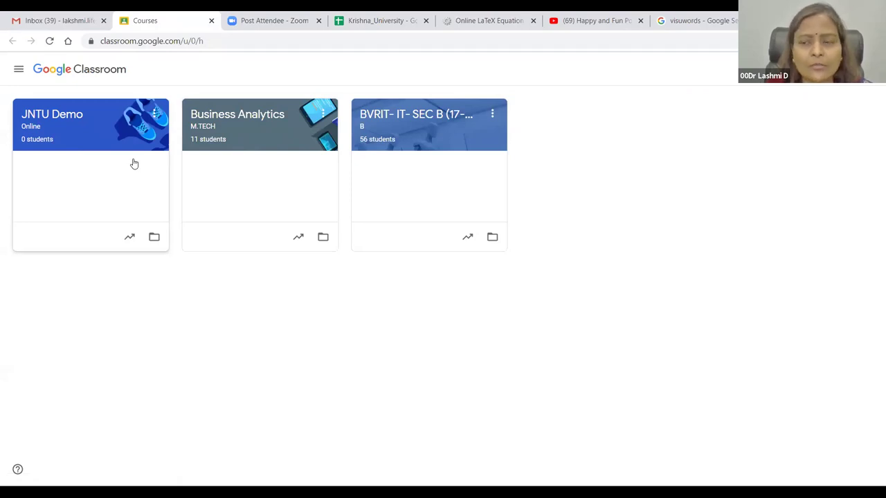
pyautogui.click(860, 68)
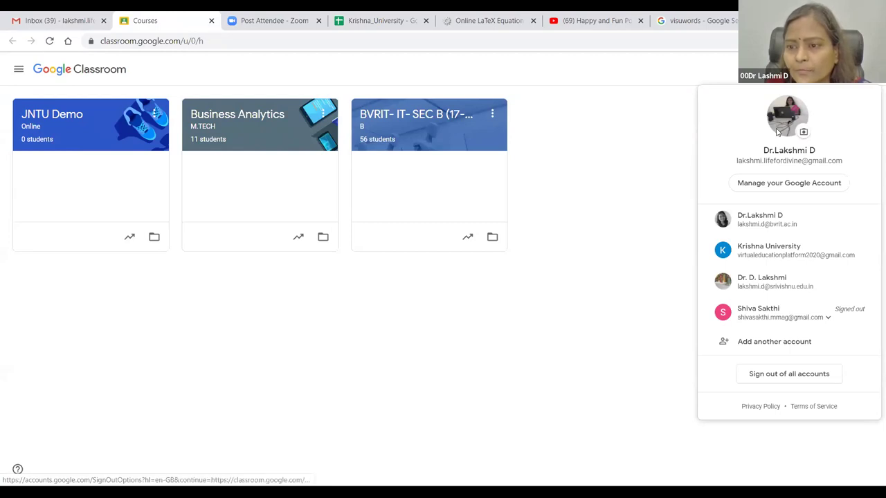
pyautogui.click(765, 221)
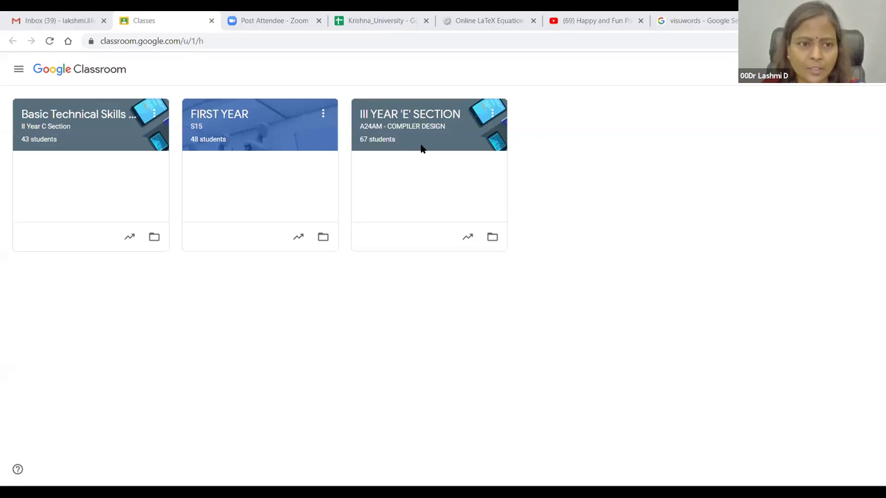
# Step: Open the FIRST YEAR S15 class, show its class code enlarged with the code highlighted, and close that display
pyautogui.click(236, 120)
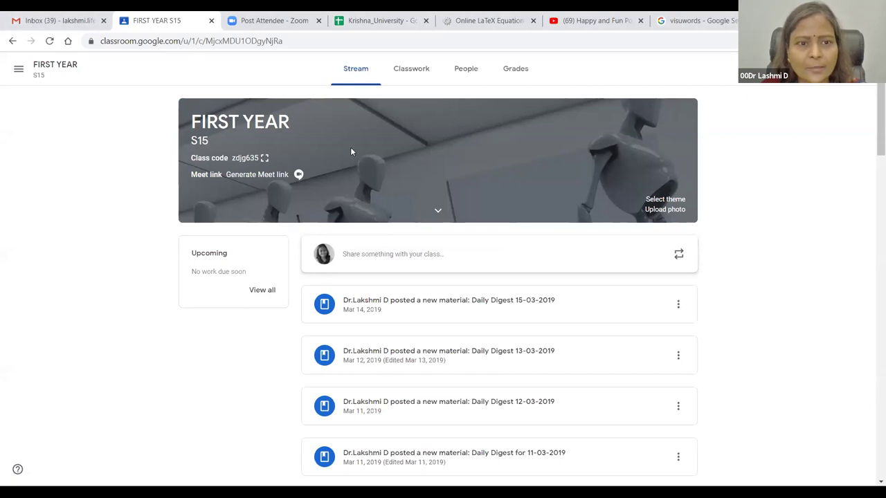
pyautogui.click(266, 157)
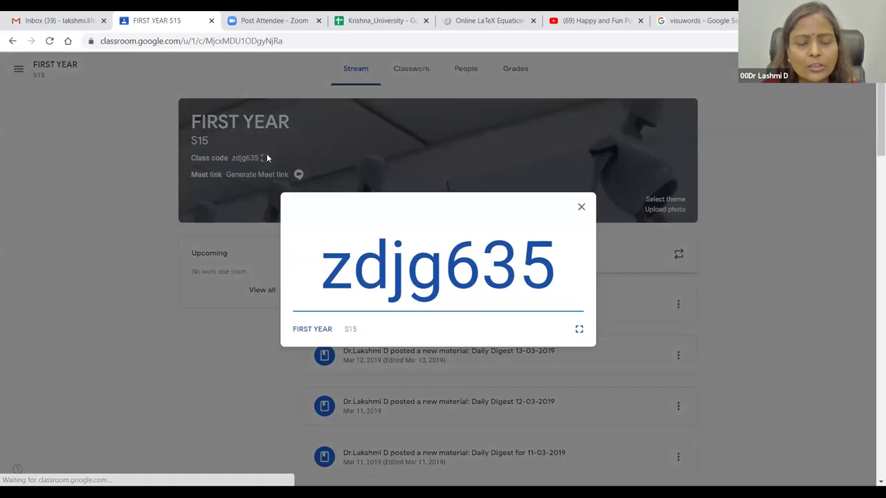
pyautogui.moveTo(330, 275); pyautogui.dragTo(563, 279)
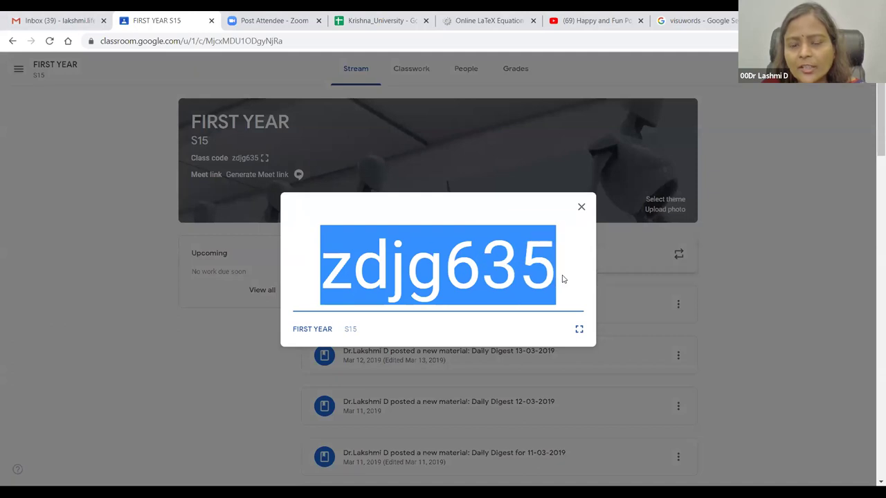
pyautogui.click(582, 208)
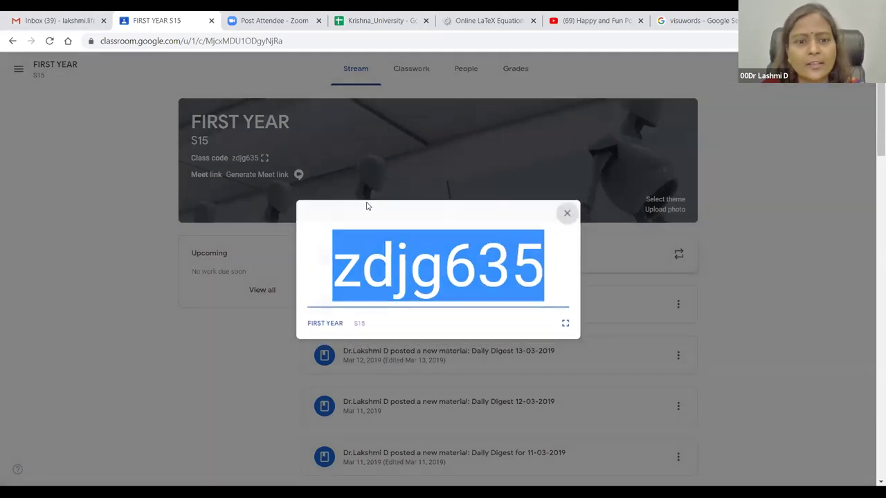
# Step: Look through the FIRST YEAR class stream down to its oldest posts, examining the shared materials, announcements and assignments
pyautogui.scroll(-3, 367, 205)
pyautogui.scroll(3, 366, 205)
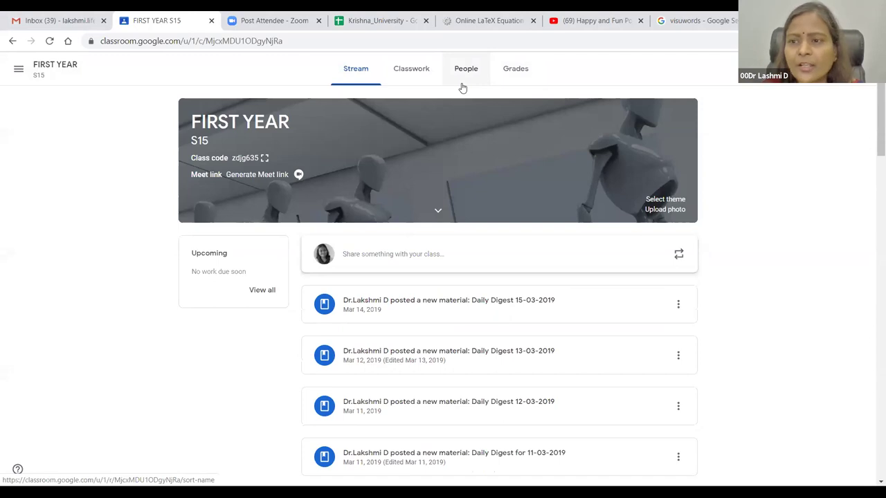
pyautogui.scroll(-15, 453, 203)
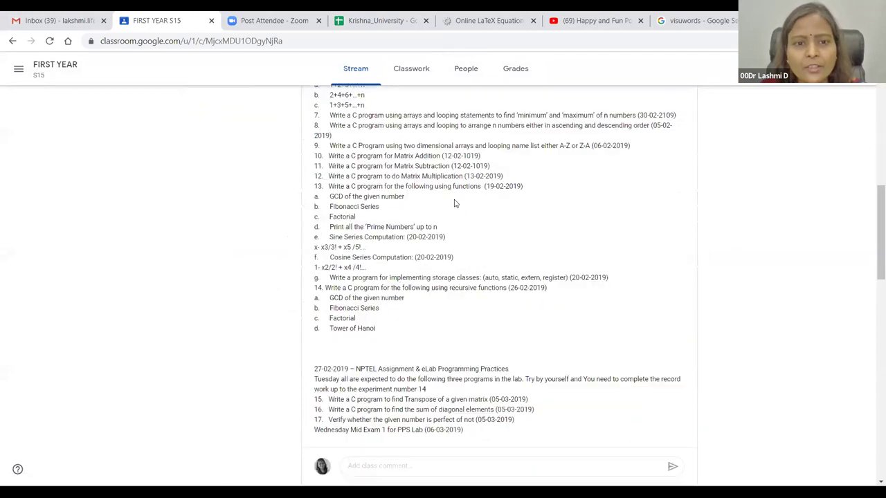
pyautogui.scroll(8, 454, 204)
pyautogui.scroll(-8, 454, 204)
pyautogui.scroll(-15, 454, 203)
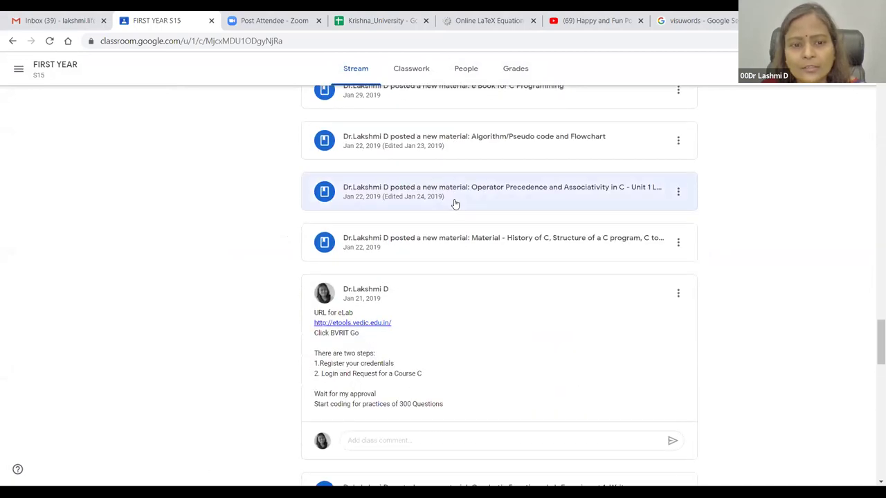
pyautogui.scroll(-3, 455, 204)
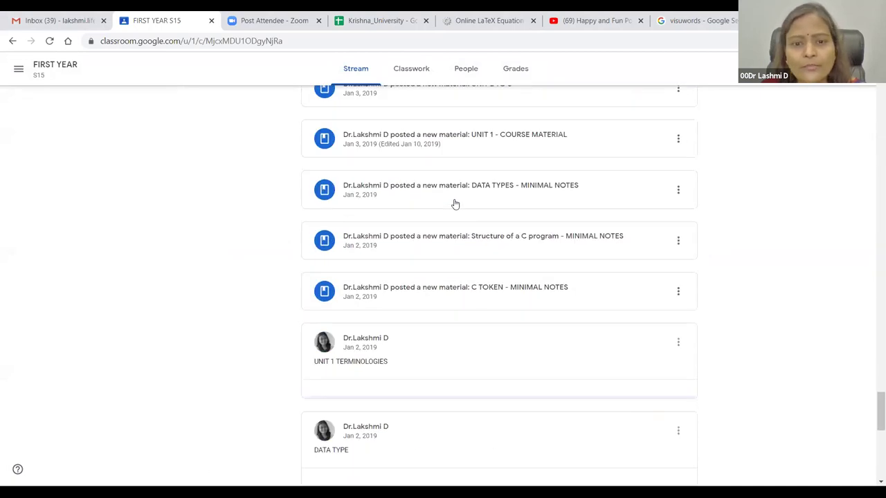
pyautogui.scroll(-5, 455, 203)
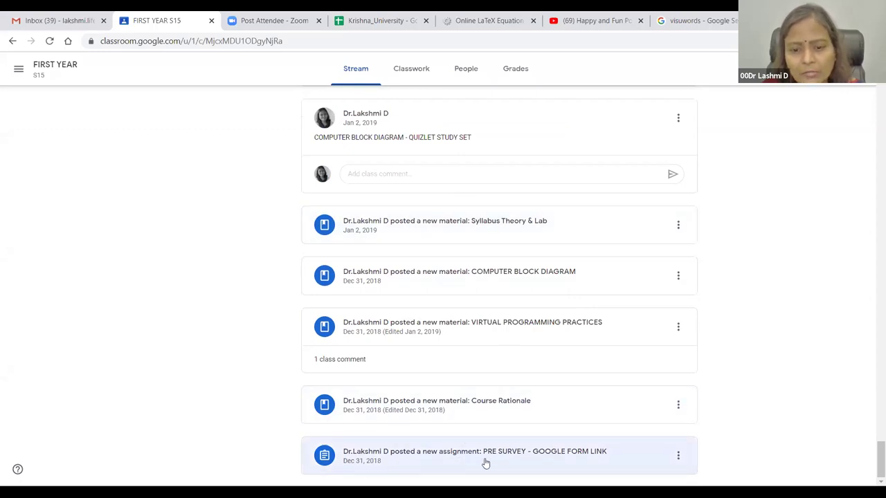
pyautogui.scroll(3, 547, 459)
pyautogui.scroll(-3, 510, 433)
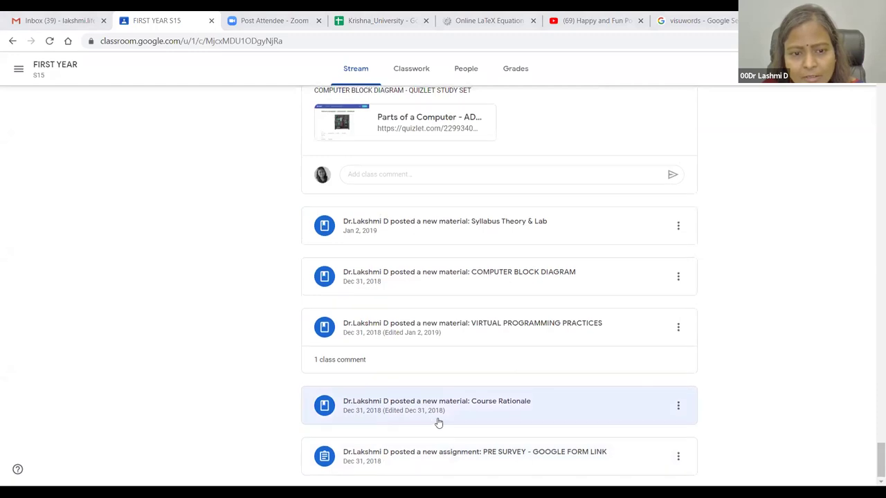
pyautogui.scroll(2, 436, 422)
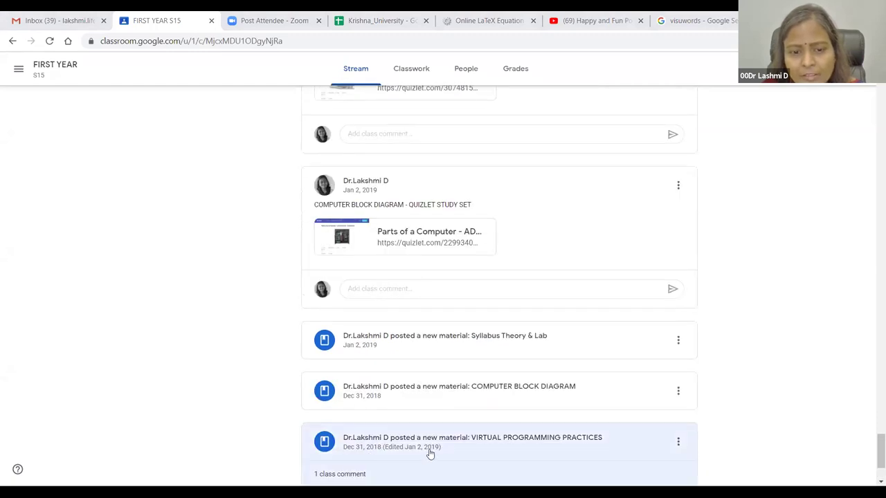
pyautogui.scroll(4, 429, 453)
pyautogui.scroll(-2, 431, 454)
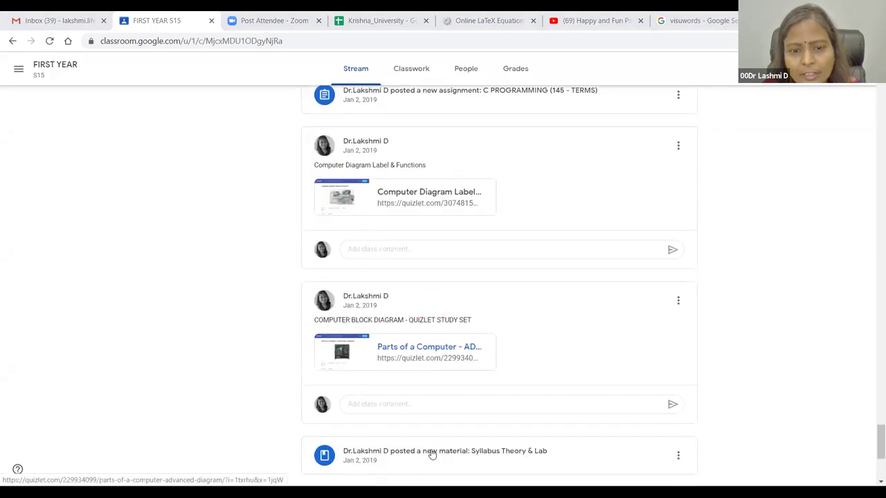
pyautogui.scroll(10, 432, 453)
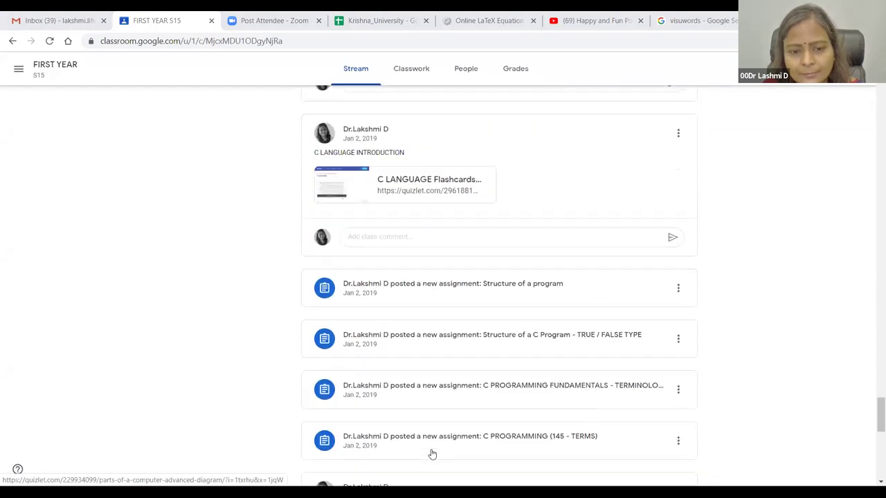
pyautogui.scroll(15, 431, 453)
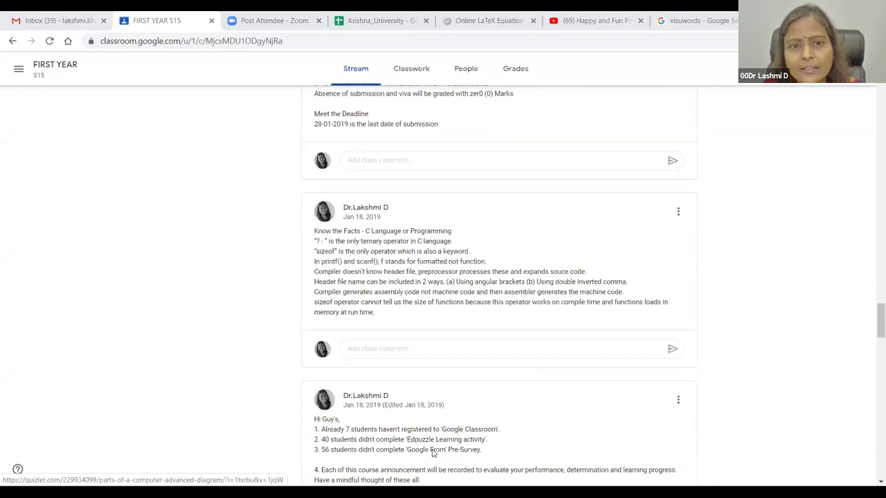
pyautogui.scroll(15, 432, 452)
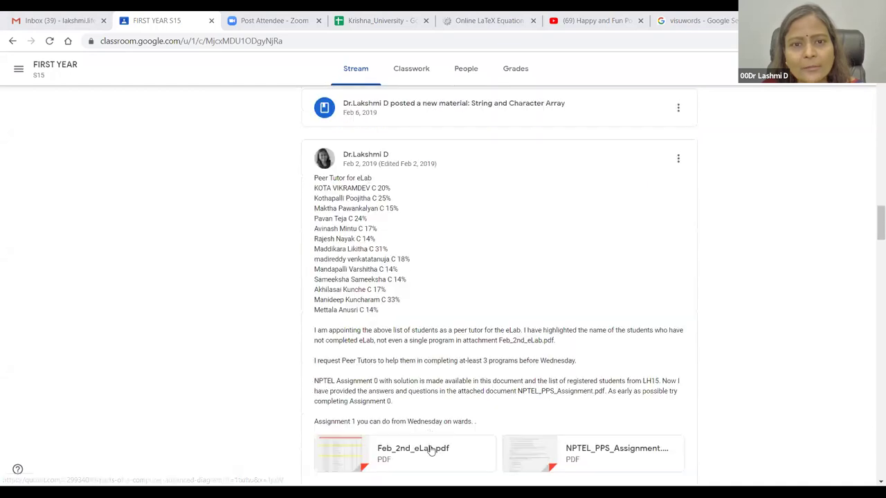
pyautogui.scroll(12, 415, 90)
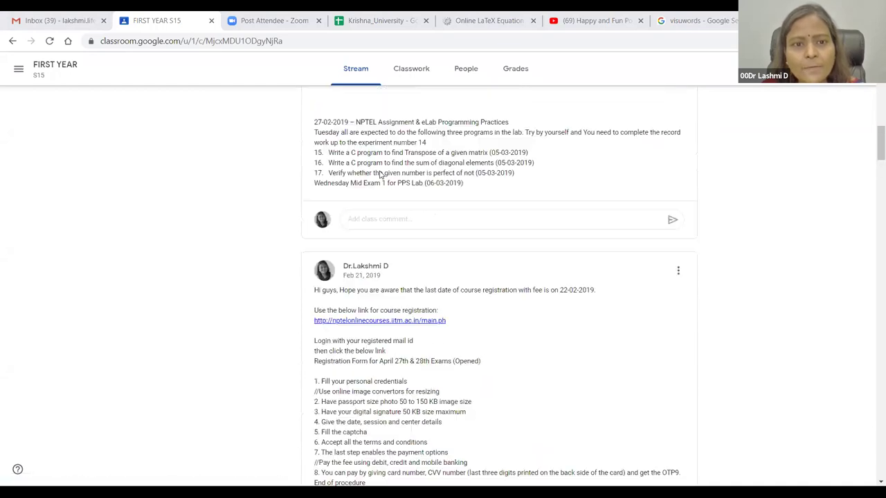
pyautogui.scroll(5, 383, 186)
# Step: Look through the FIRST YEAR classwork, examining its topic list and the materials under each topic down to Lab Experiemnt 1
pyautogui.click(411, 69)
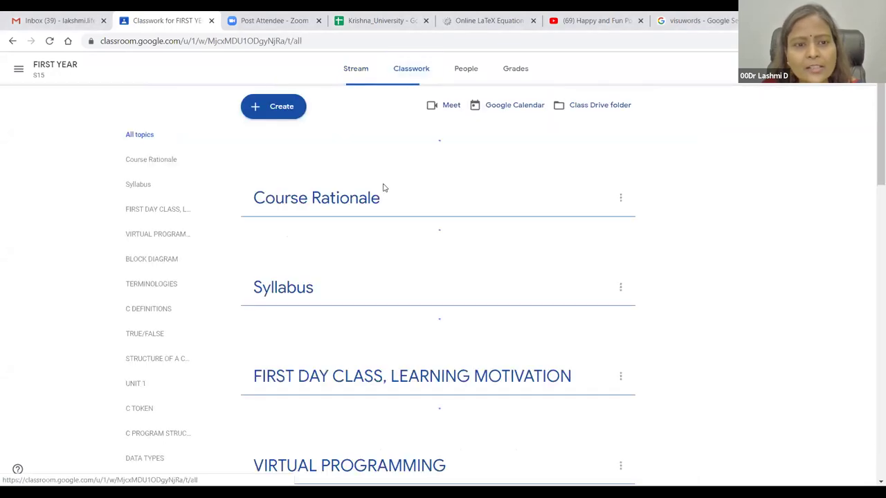
pyautogui.scroll(-3, 427, 282)
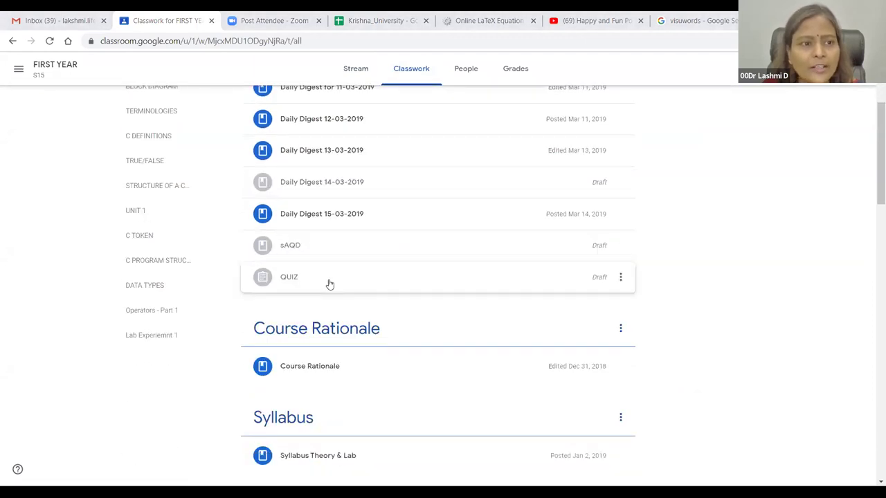
pyautogui.scroll(3, 328, 283)
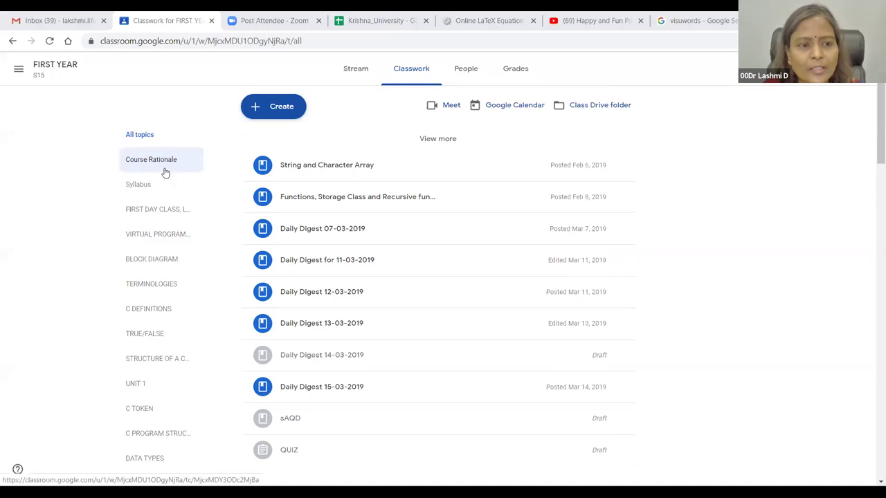
pyautogui.scroll(-1, 165, 181)
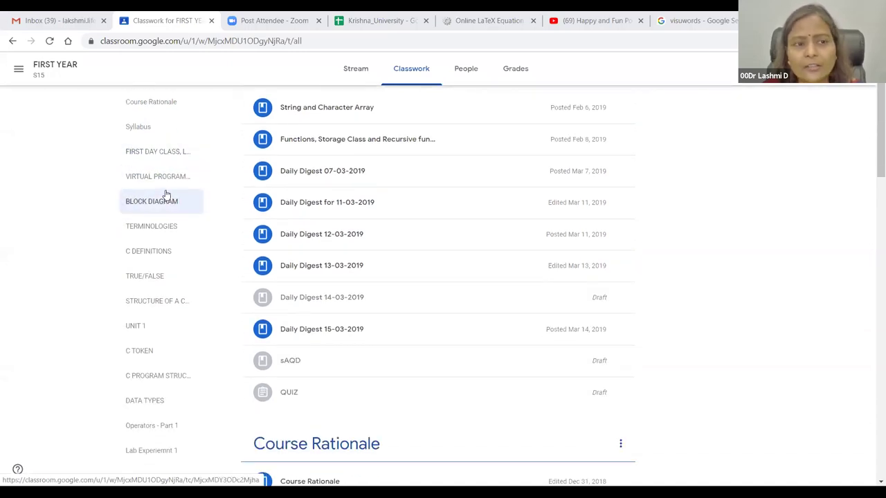
pyautogui.scroll(-2, 166, 208)
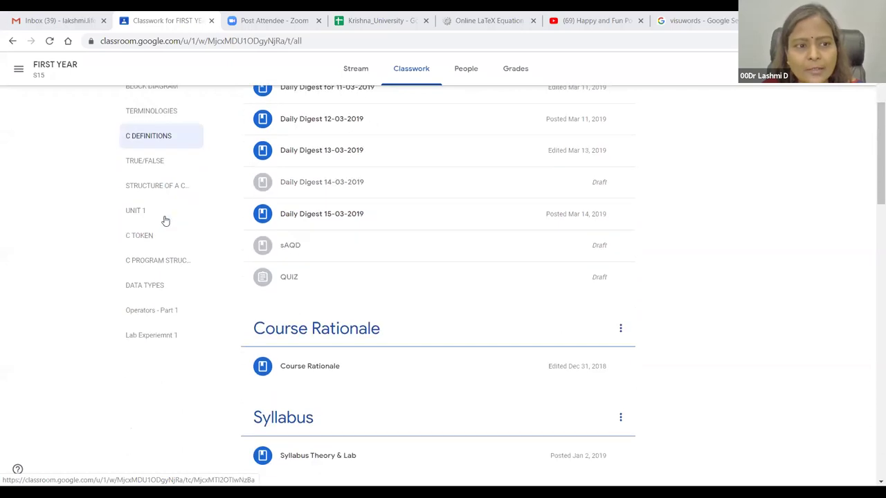
pyautogui.scroll(-3, 165, 221)
pyautogui.scroll(-2, 374, 249)
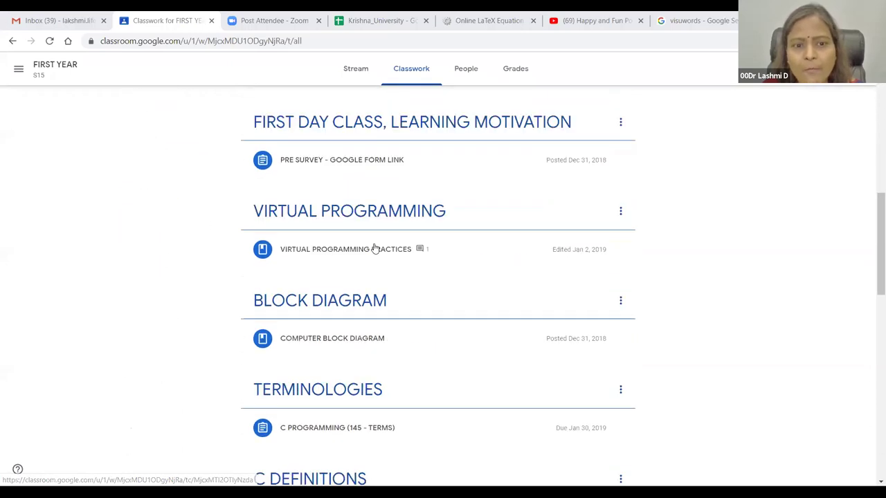
pyautogui.scroll(-6, 374, 250)
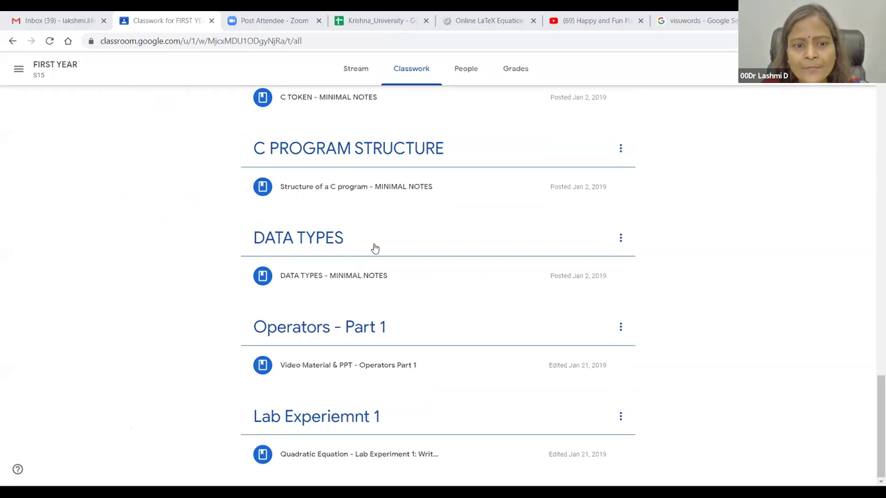
pyautogui.click(423, 75)
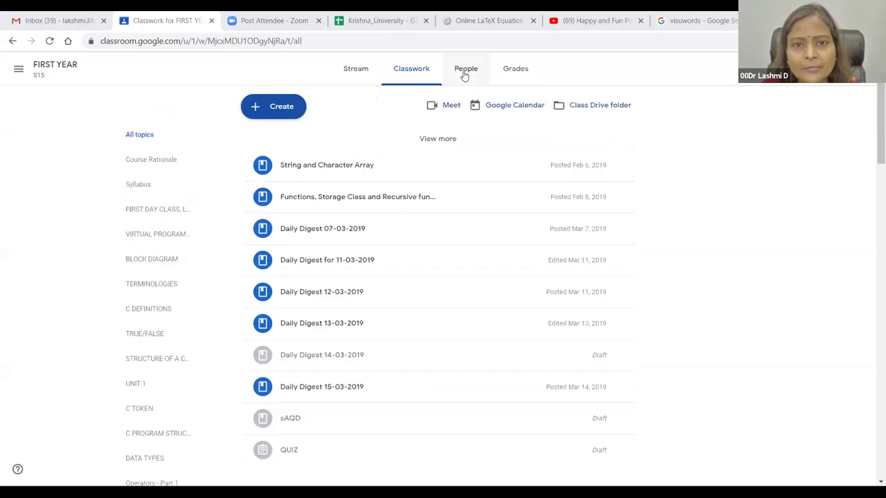
# Step: Show the people in the FIRST YEAR class, view and cancel the teacher invitation form, and look over the student list
pyautogui.click(464, 72)
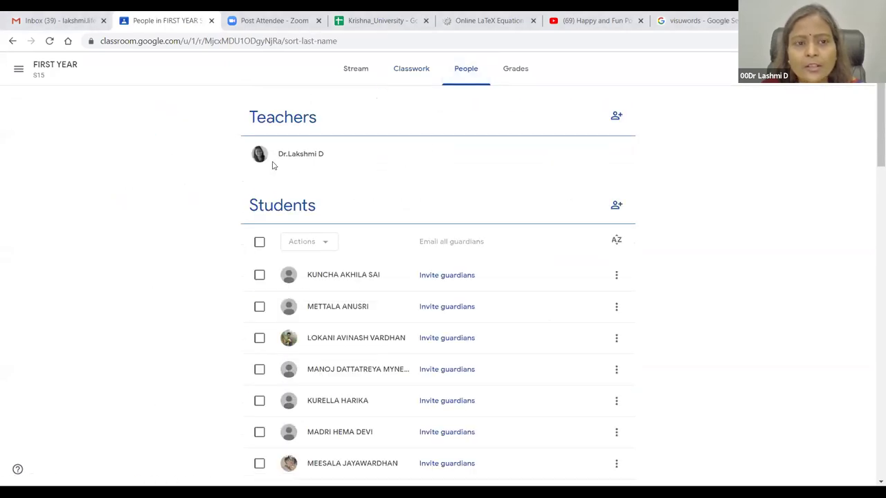
pyautogui.click(616, 116)
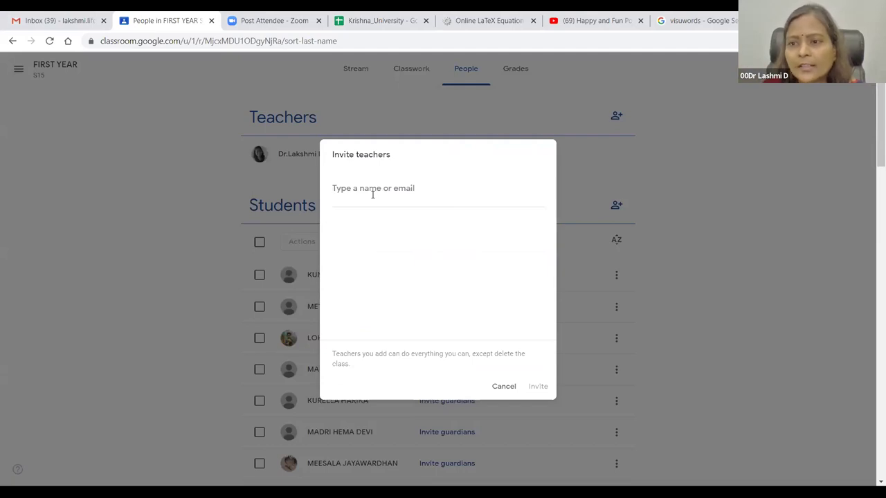
pyautogui.click(501, 387)
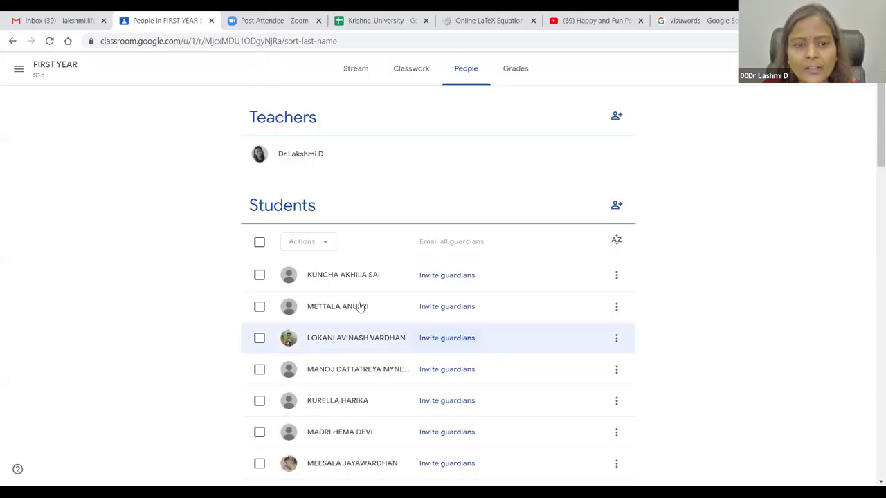
pyautogui.scroll(-5, 360, 284)
pyautogui.scroll(5, 360, 284)
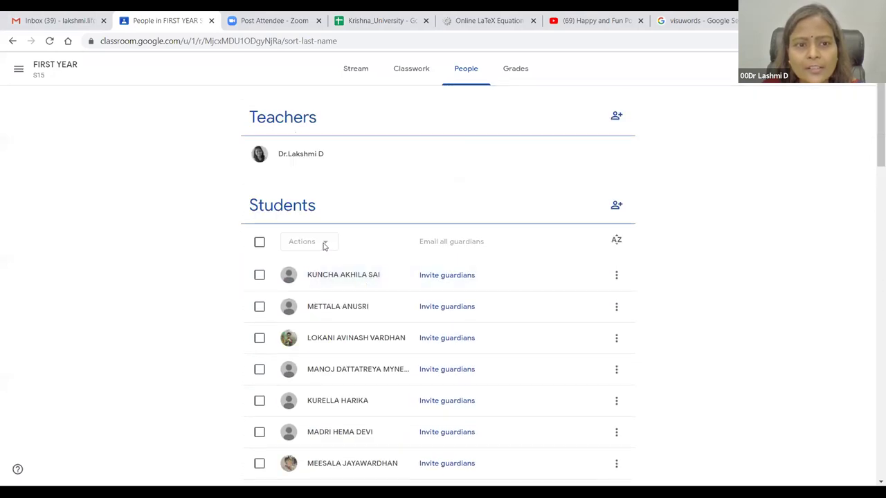
# Step: Examine the actions available for all students and for only the first listed student, clearing each selection
pyautogui.click(259, 242)
pyautogui.click(328, 245)
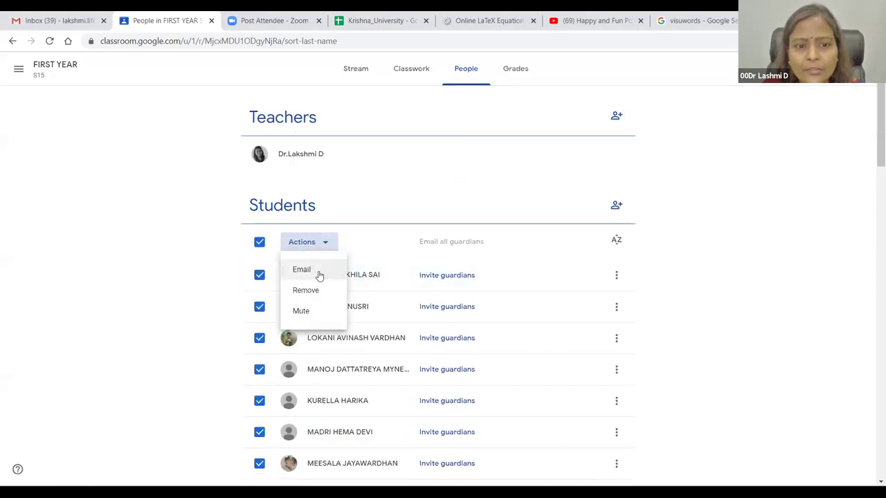
pyautogui.click(192, 239)
pyautogui.click(259, 242)
pyautogui.click(260, 275)
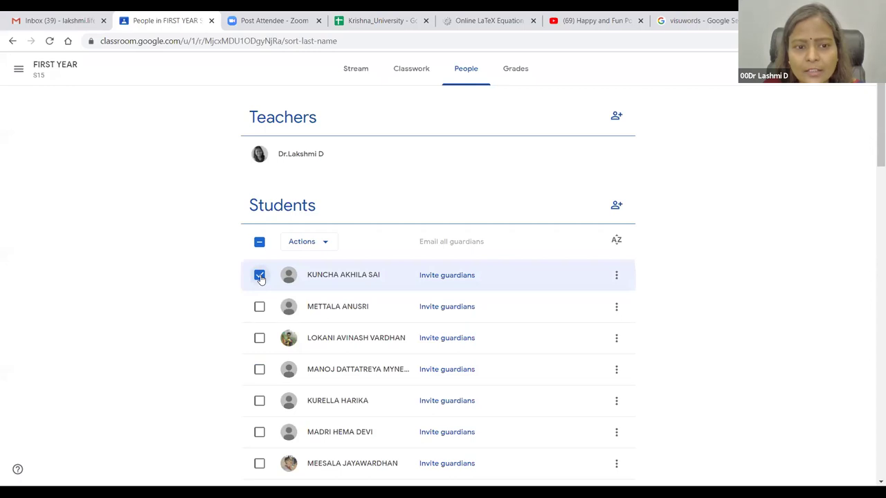
pyautogui.click(303, 242)
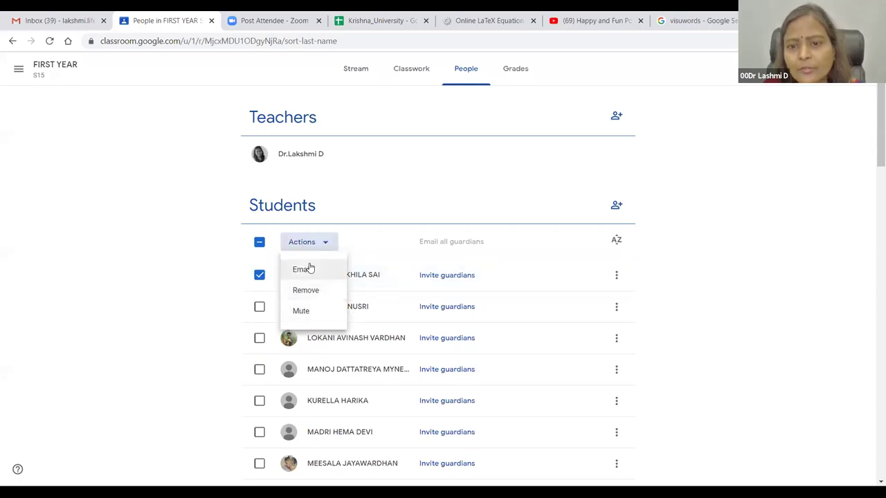
pyautogui.click(158, 263)
pyautogui.click(260, 274)
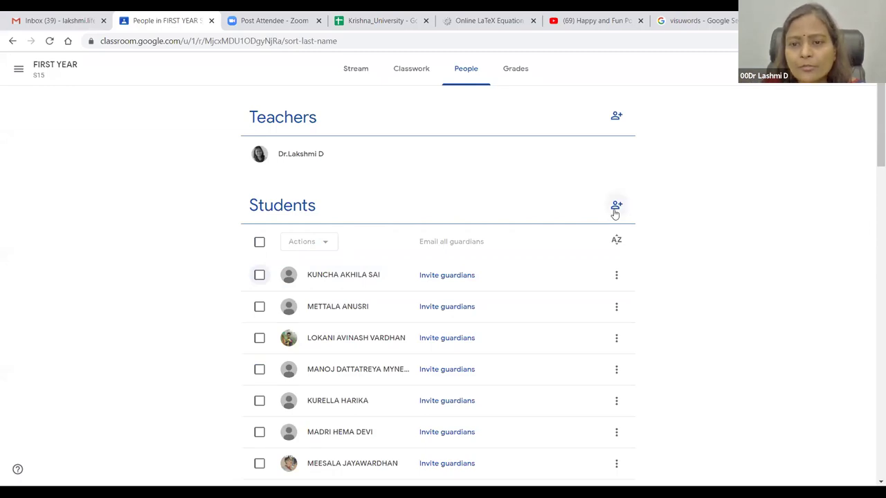
# Step: View and cancel the student invitation form, and check the actions available for the second listed student, clearing the selection
pyautogui.click(615, 210)
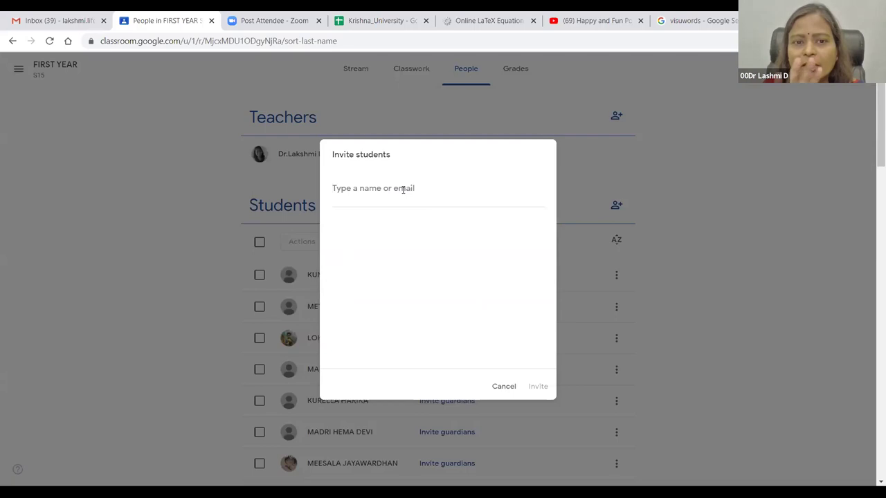
pyautogui.click(510, 387)
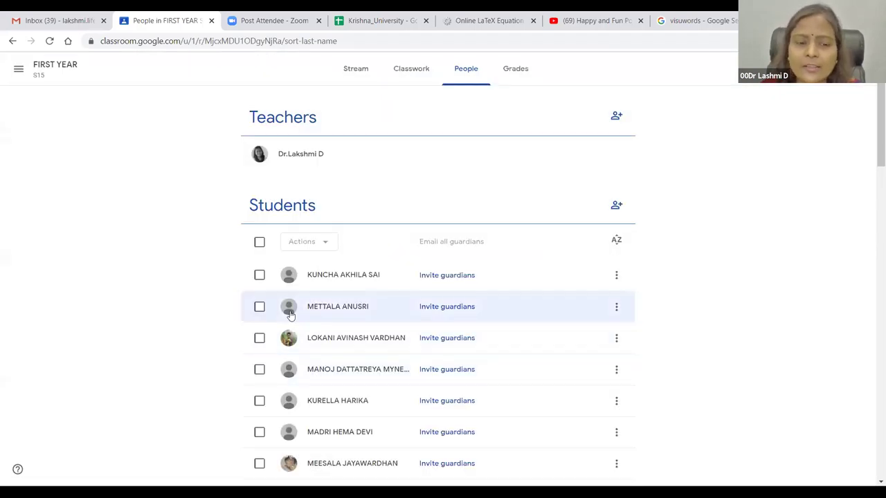
pyautogui.click(260, 308)
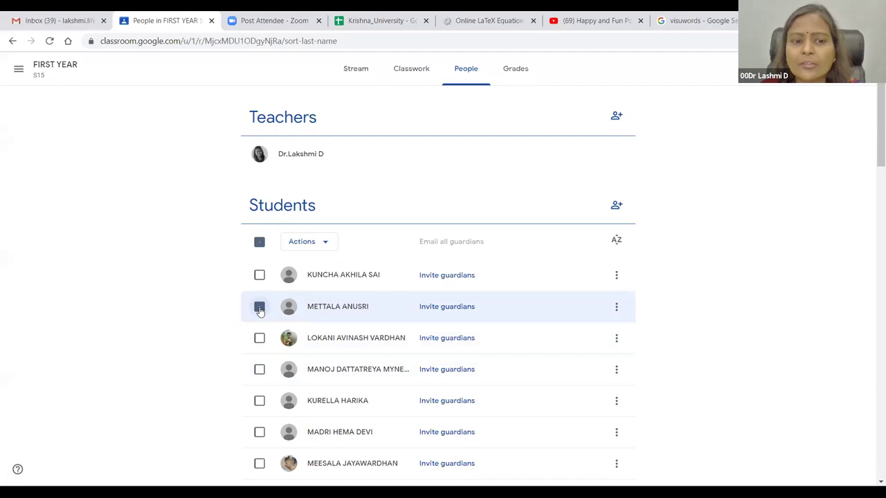
pyautogui.click(325, 242)
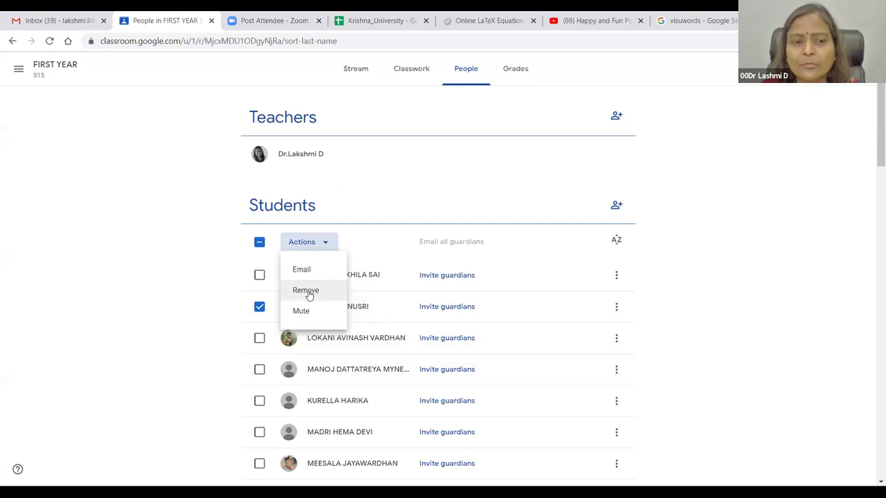
pyautogui.click(118, 287)
pyautogui.click(259, 307)
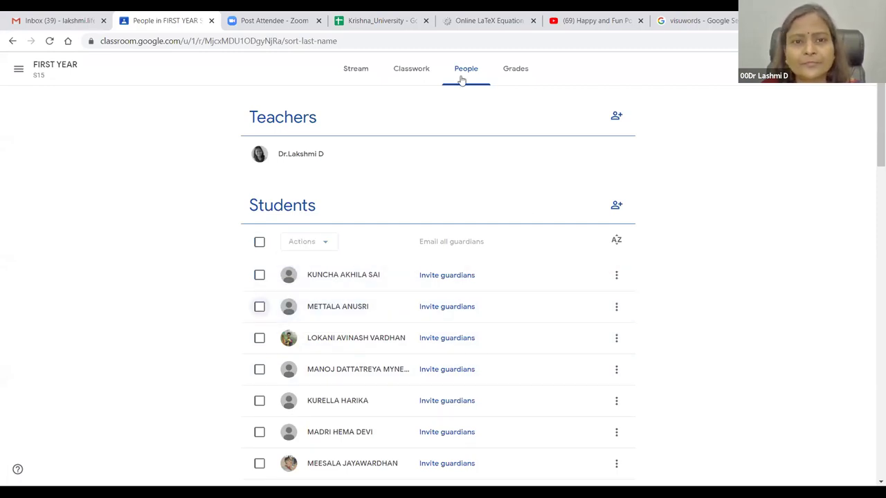
# Step: View the FIRST YEAR gradebook and return through the class stream to the overview of all classes
pyautogui.click(519, 74)
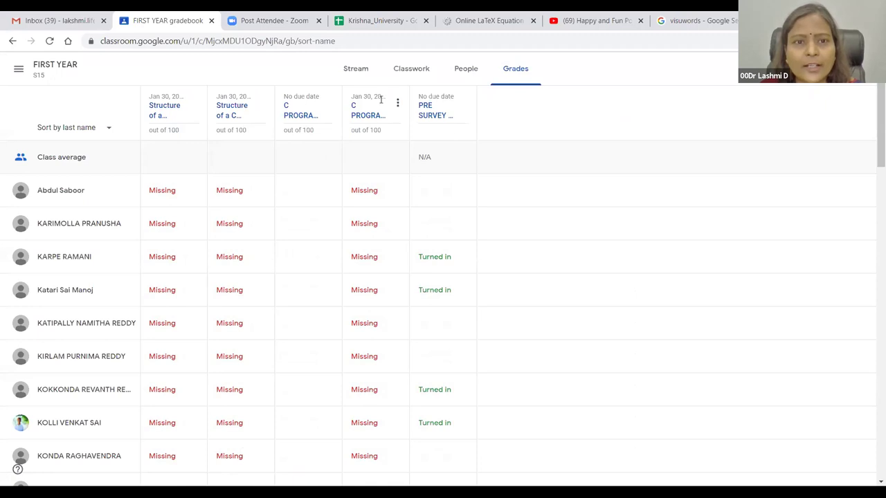
pyautogui.click(355, 69)
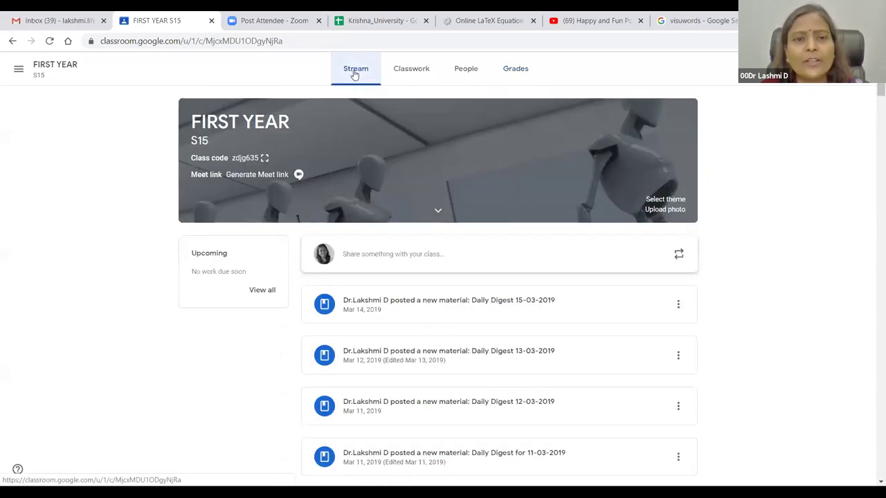
pyautogui.click(20, 71)
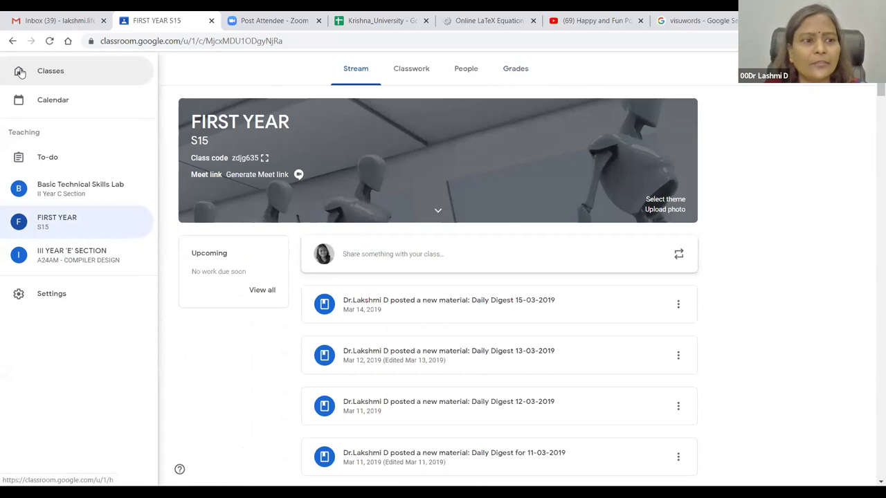
pyautogui.click(50, 72)
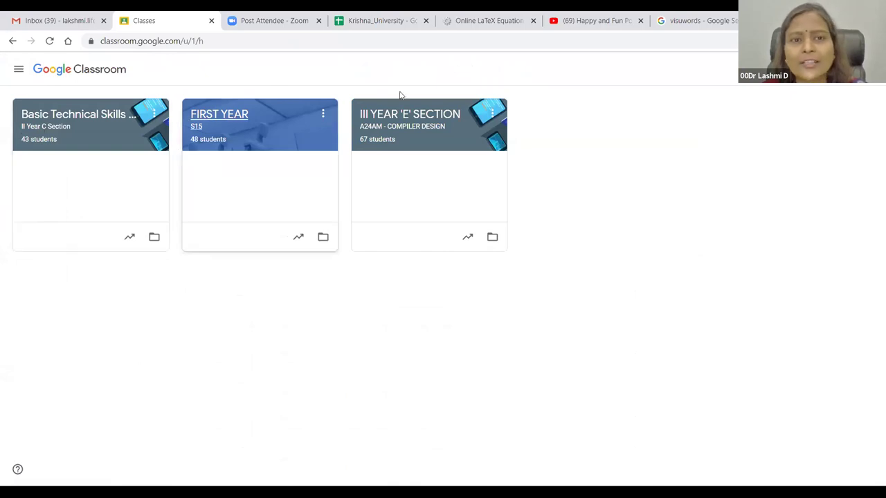
# Step: View the Basic Technical Skills Lab gradebook from its class card, return to the overview, and examine the card's options
pyautogui.click(129, 238)
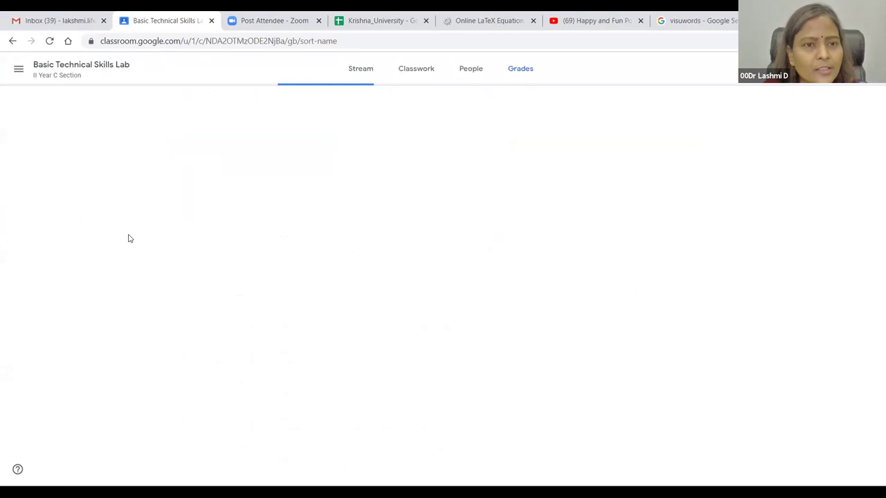
pyautogui.click(12, 42)
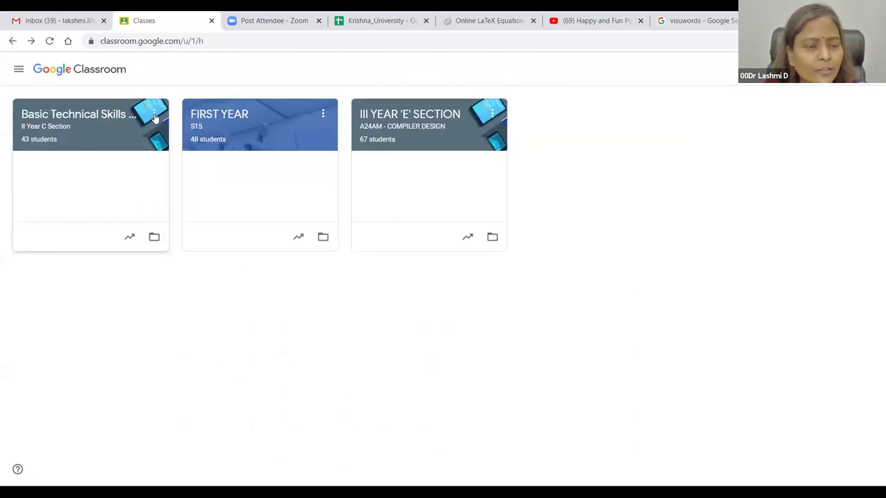
pyautogui.click(155, 115)
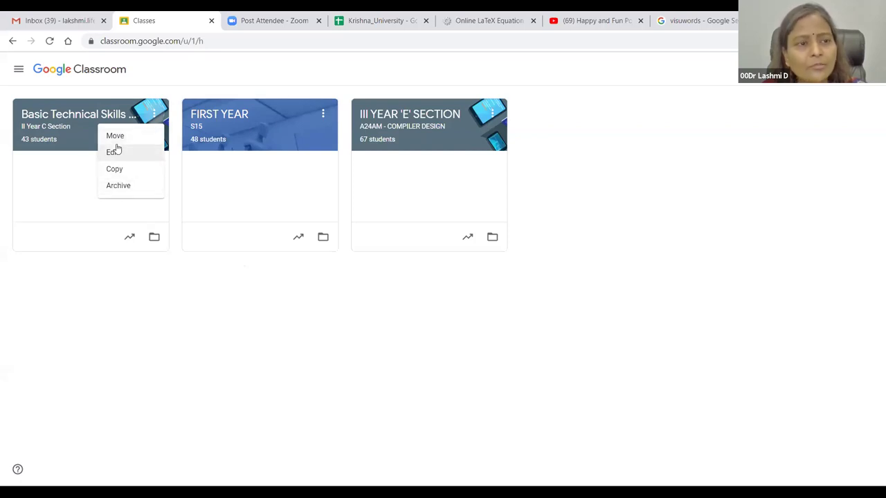
pyautogui.click(570, 132)
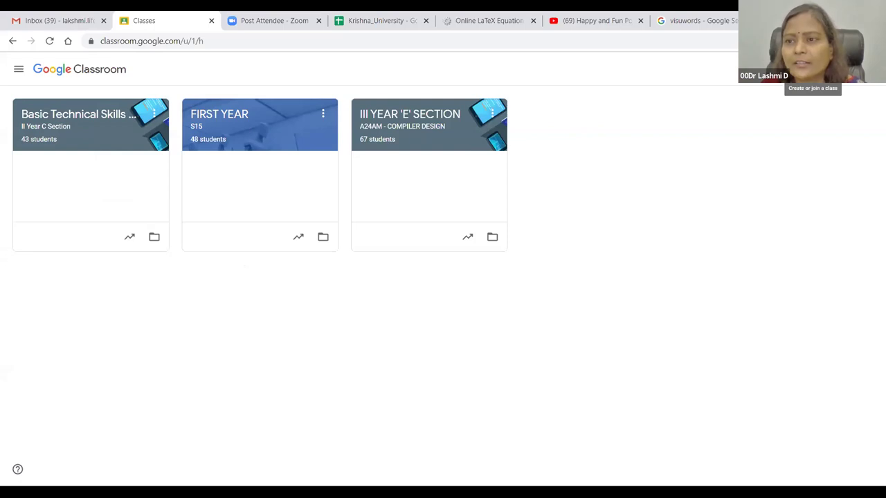
# Step: Start creating a new class and name it Krishna University Workshop
pyautogui.click(813, 70)
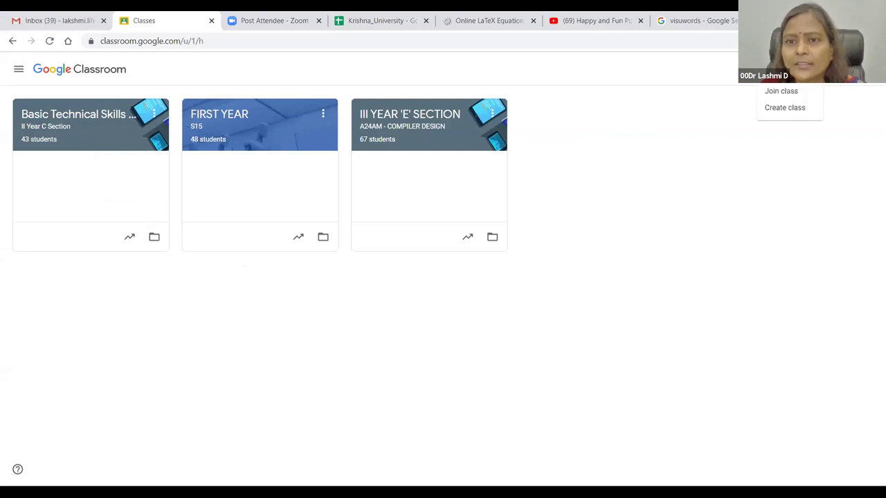
pyautogui.click(785, 108)
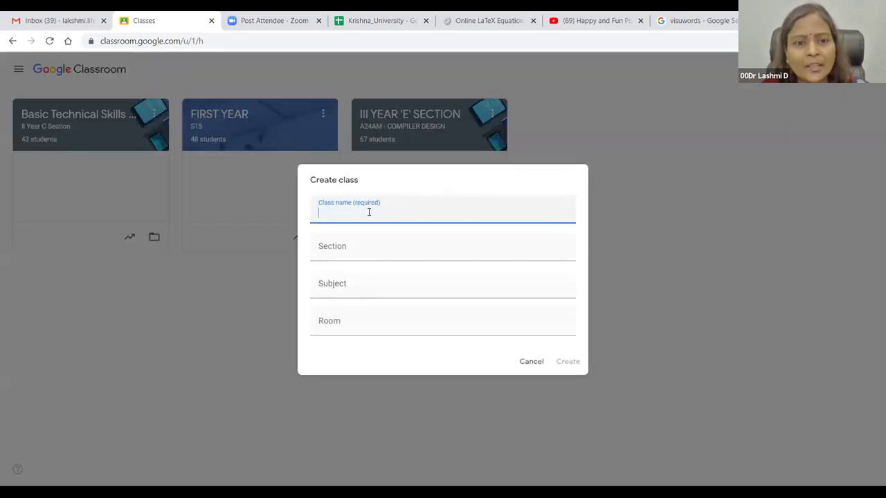
pyautogui.write('Krishna')
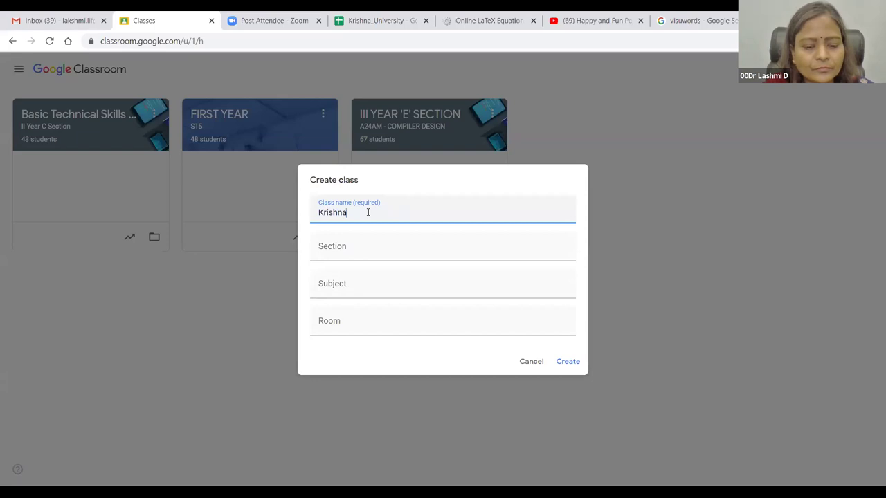
pyautogui.write(' Universit')
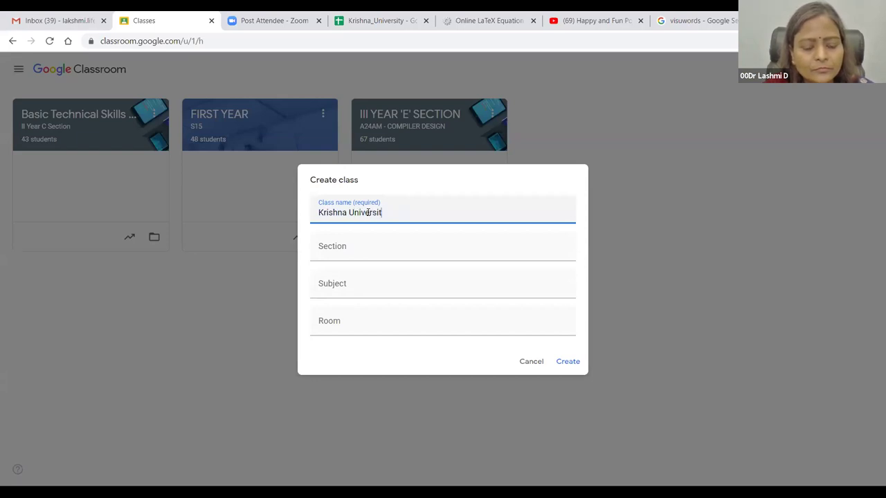
pyautogui.write('y Workshop')
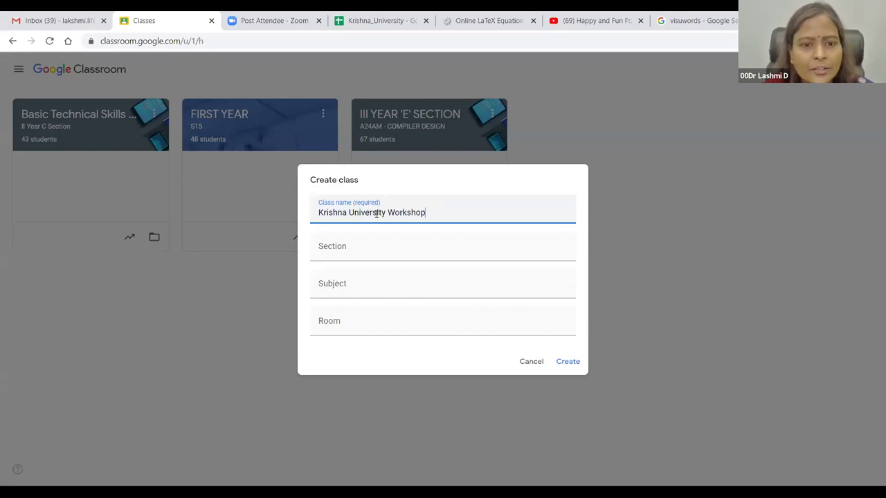
# Step: Set the section to Online, the subject to Modern Tools and the room to Zoom, and create the class
pyautogui.click(361, 246)
pyautogui.write('Online')
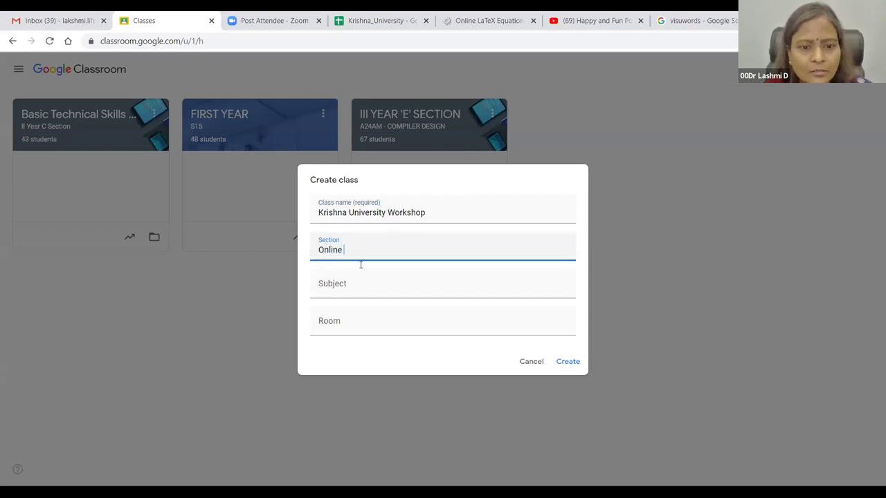
pyautogui.click(349, 289)
pyautogui.write('Mod')
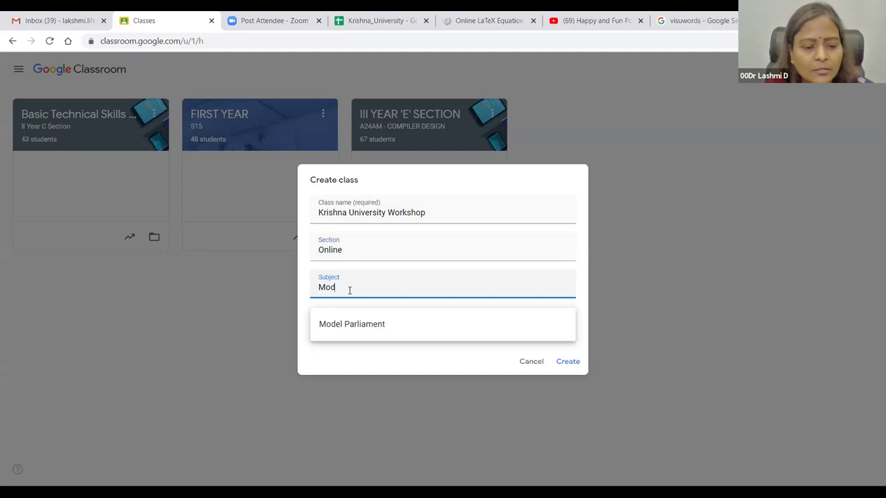
pyautogui.write('ern Tools')
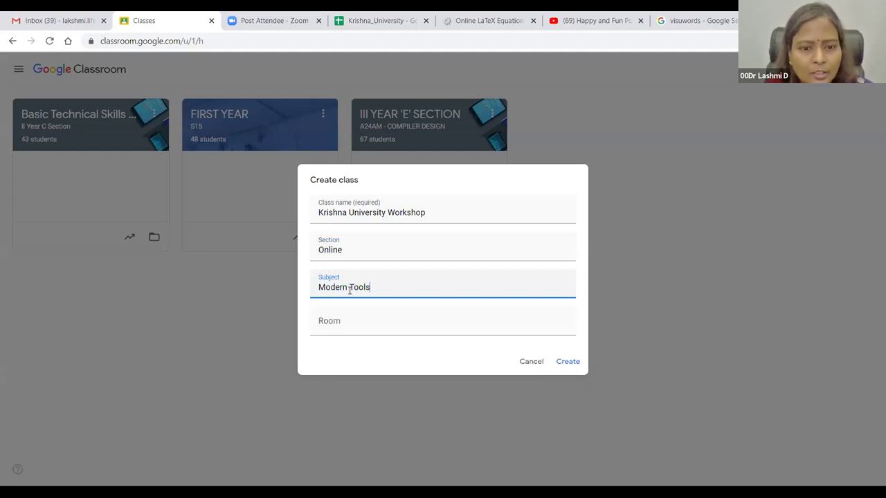
pyautogui.click(348, 322)
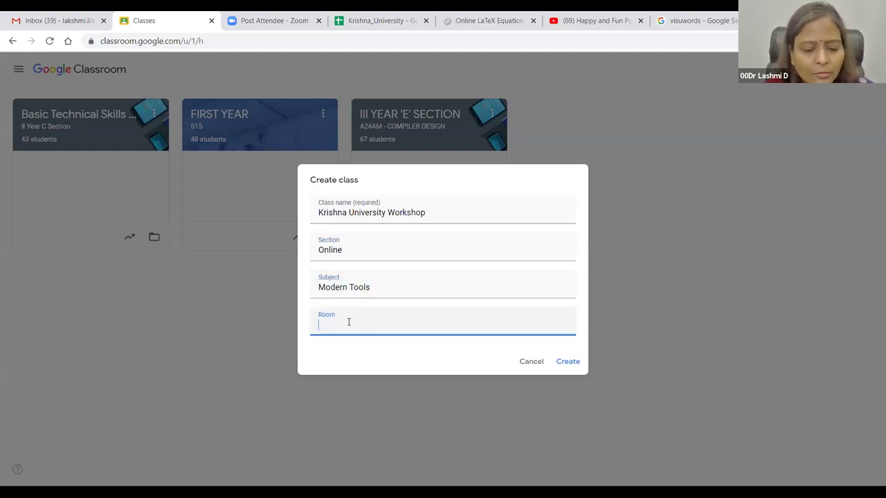
pyautogui.write('Zoo')
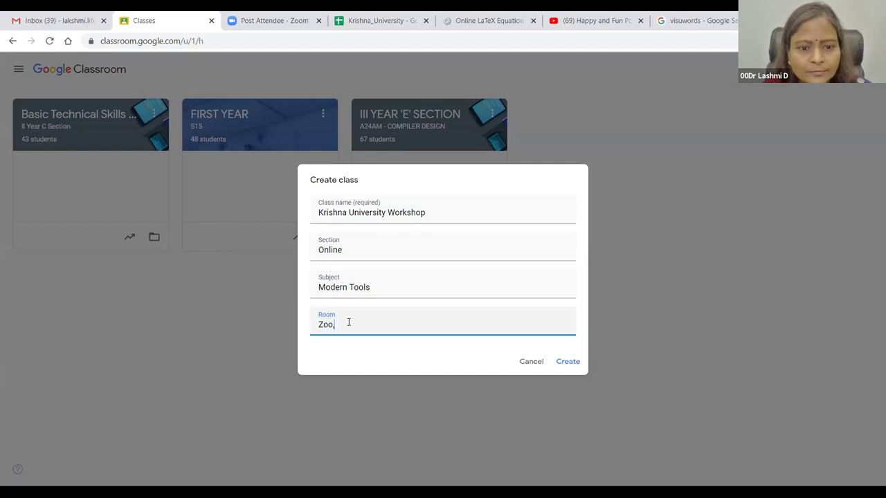
pyautogui.write('m')
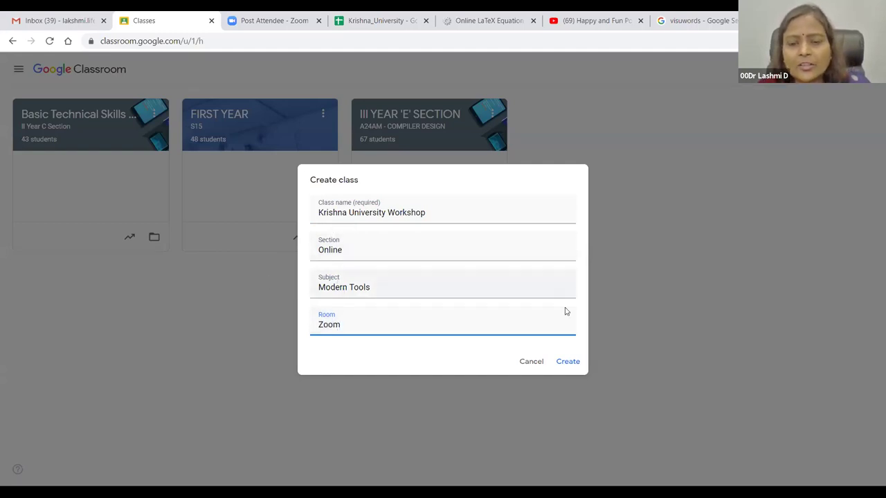
pyautogui.click(571, 363)
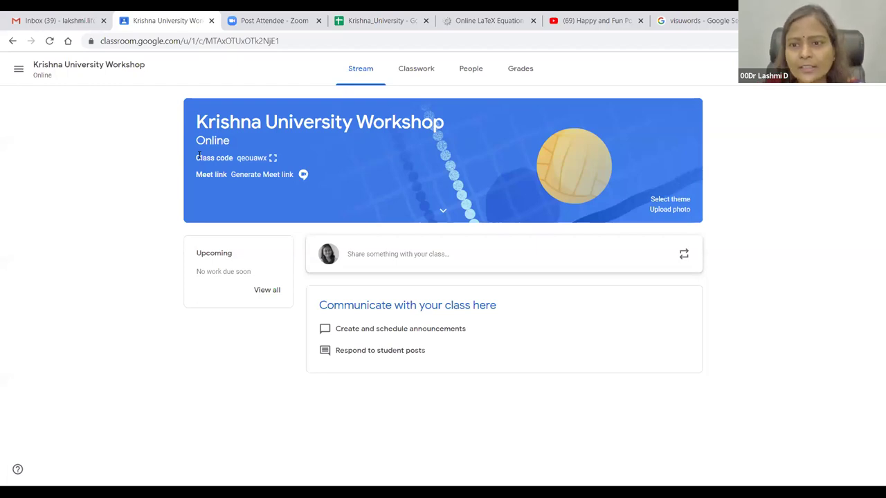
# Step: Apply the General gallery theme showing a laptop, tablet and phone on dark grey to the class
pyautogui.click(672, 200)
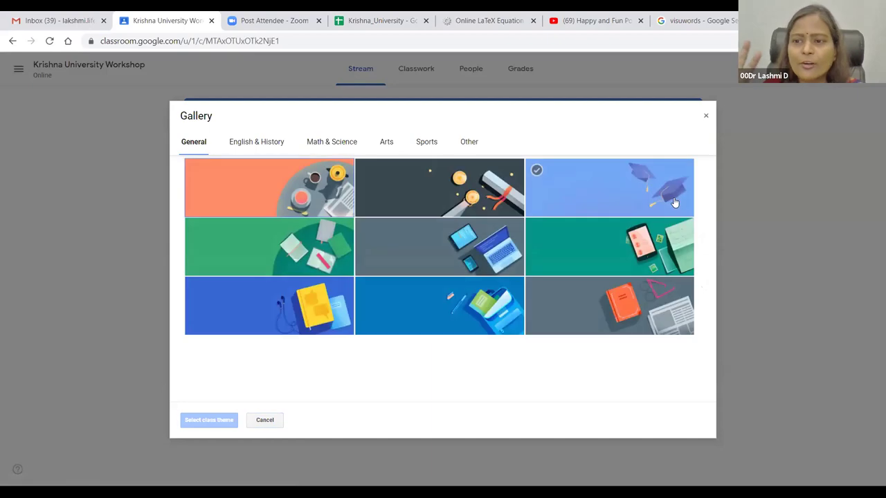
pyautogui.click(490, 263)
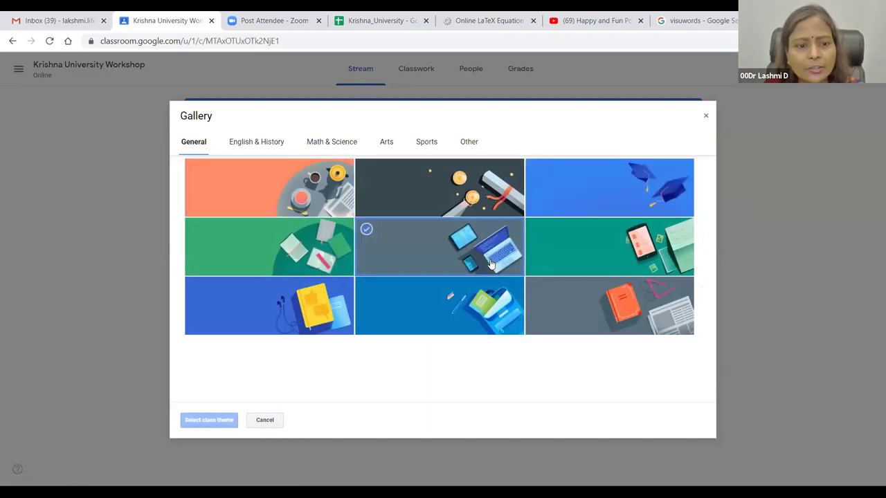
pyautogui.click(194, 419)
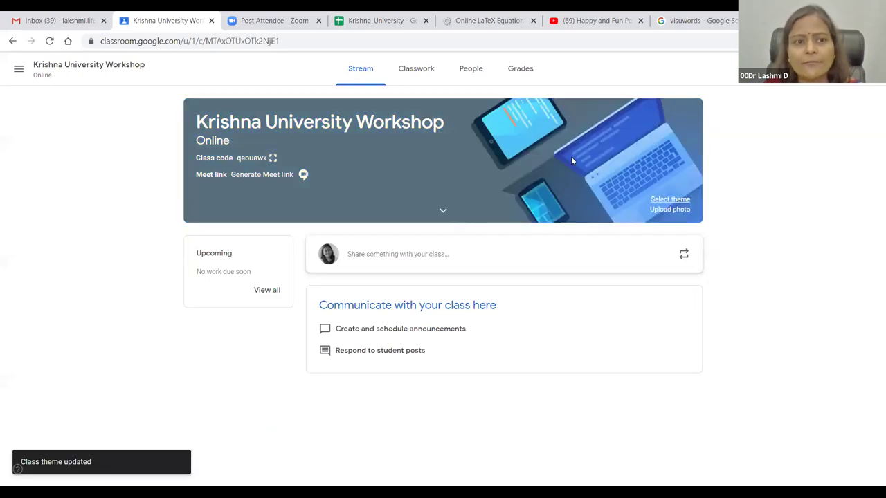
# Step: Display the class code enlarged twice, highlighting the code the second time, and close the display
pyautogui.click(272, 158)
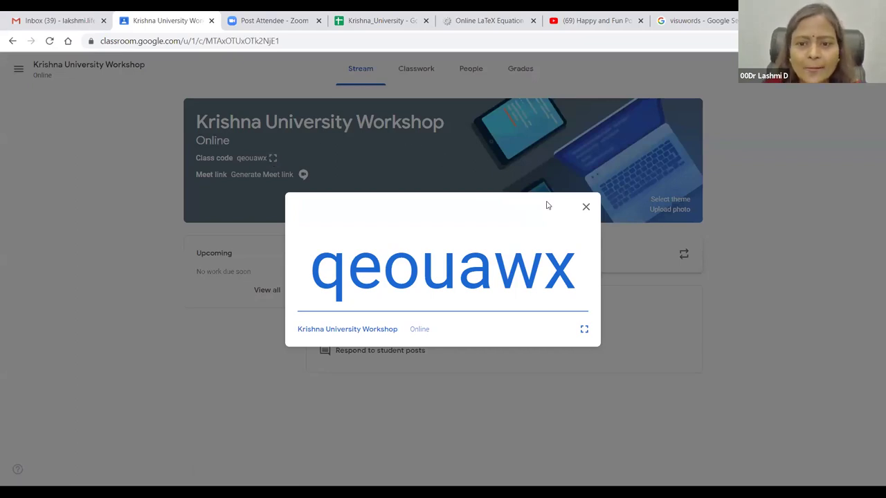
pyautogui.click(586, 206)
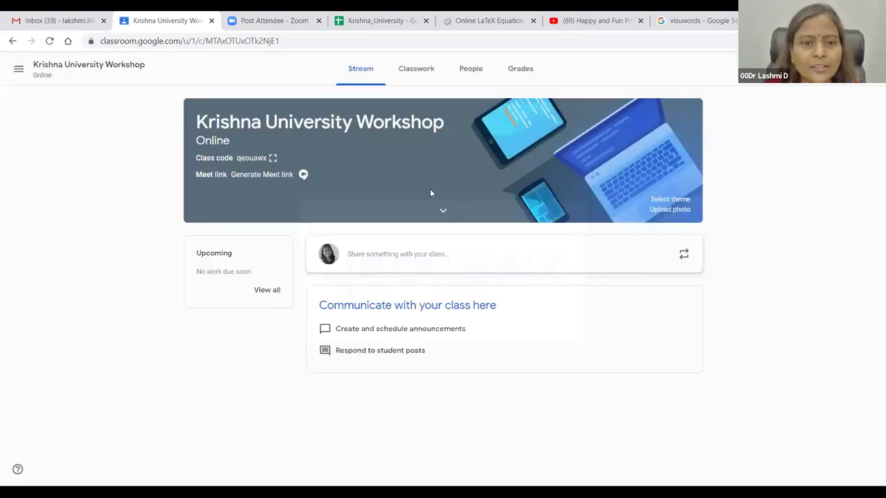
pyautogui.click(272, 158)
pyautogui.moveTo(310, 269); pyautogui.dragTo(594, 277)
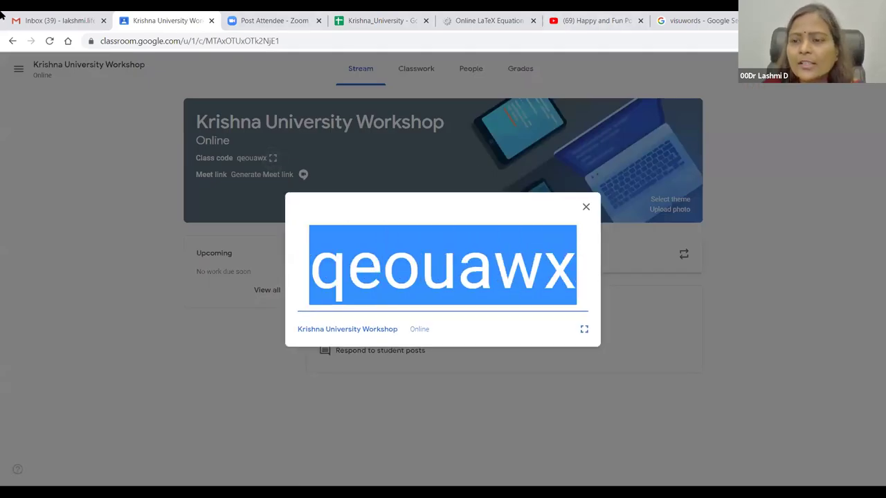
pyautogui.click(601, 348)
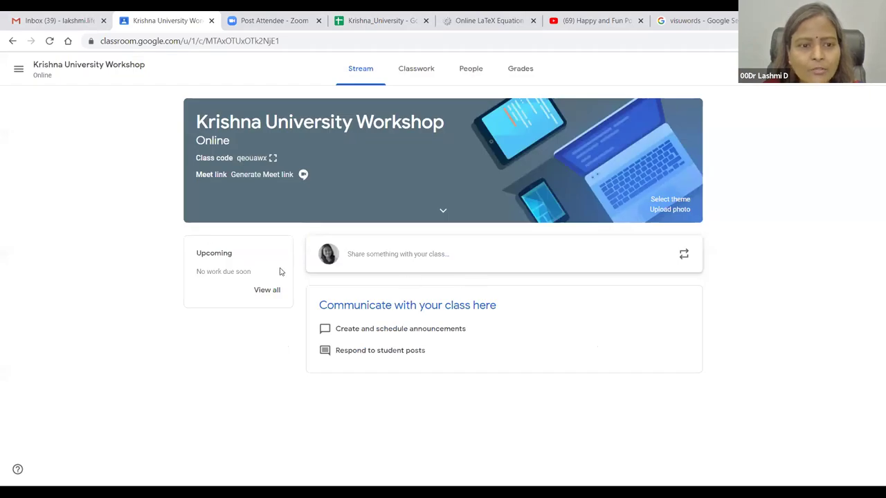
# Step: Draft a stream post reading "Dear students, There is an active learning activities on June 1st 2002 durinhg my session."
pyautogui.click(360, 68)
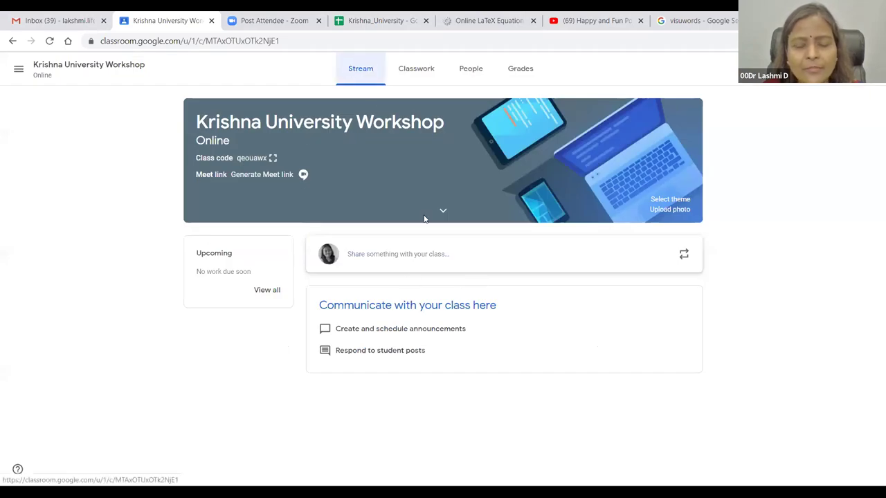
pyautogui.click(409, 255)
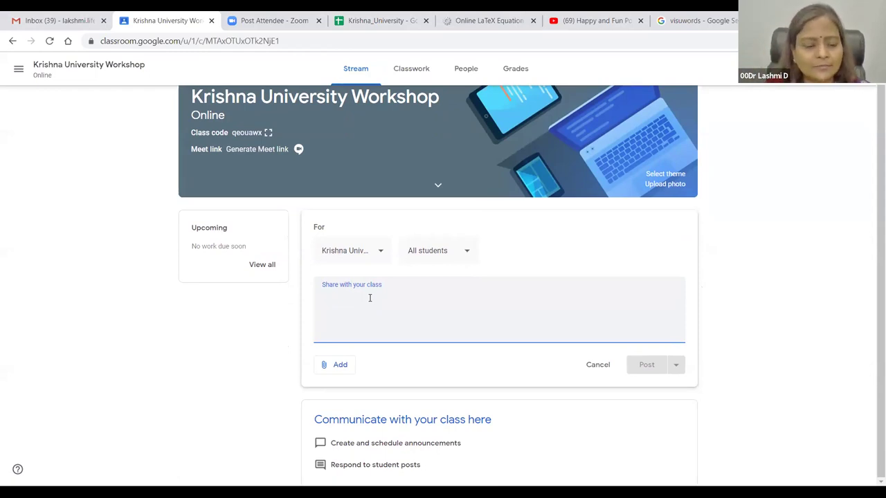
pyautogui.write('Dear s')
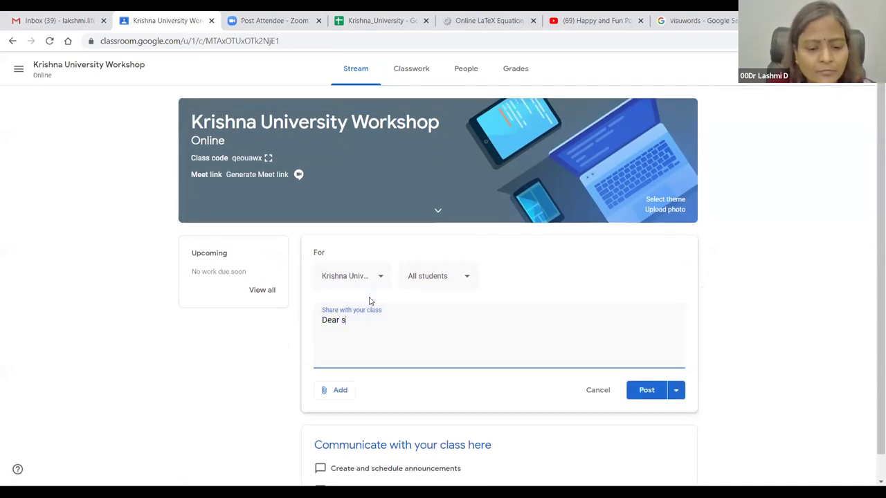
pyautogui.write('tudents, T')
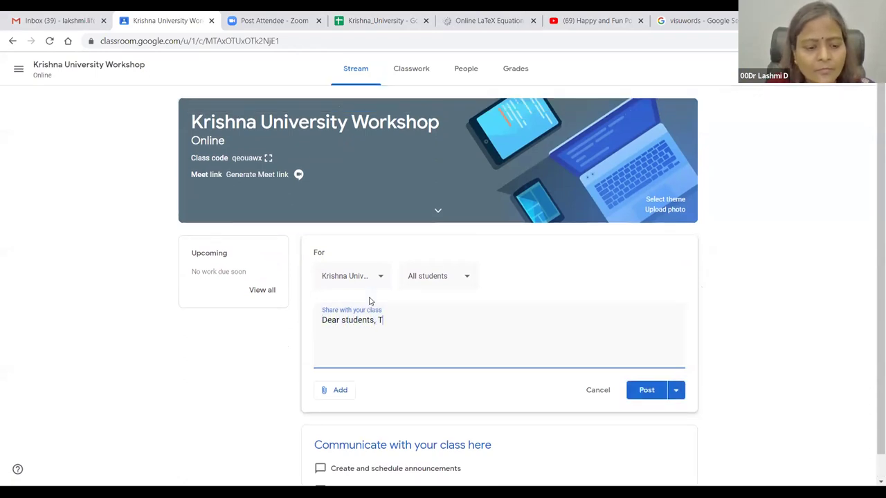
pyautogui.write('here is an')
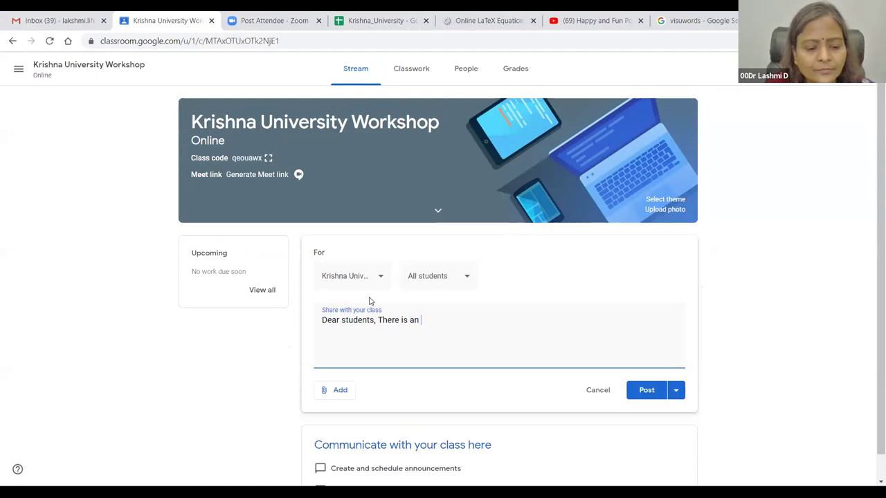
pyautogui.write(' active')
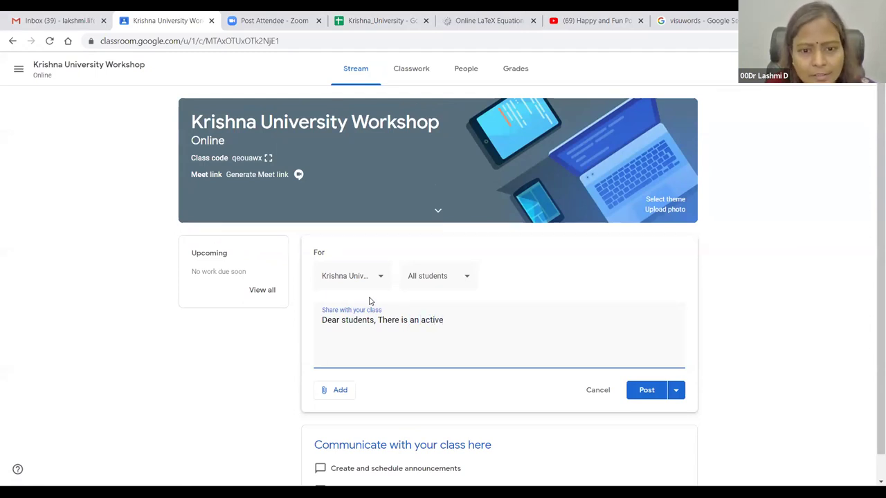
pyautogui.write(' learning activities on June 1st 2002.')
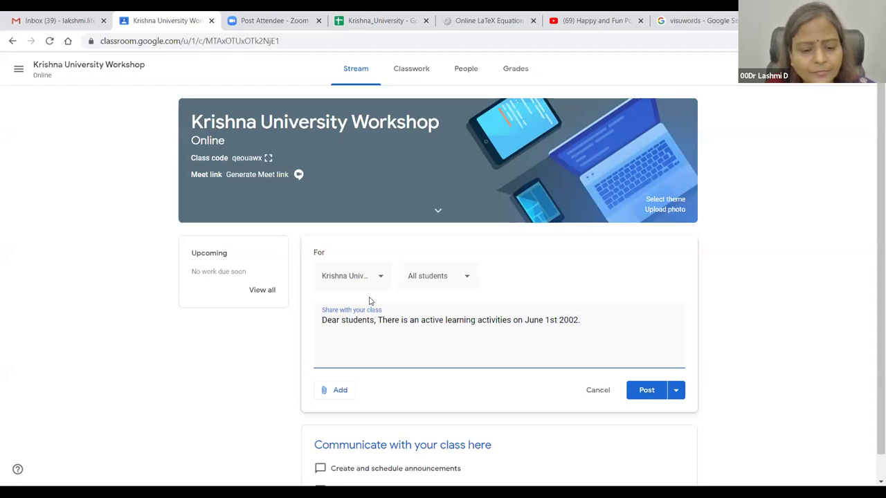
pyautogui.press('BackSpace')
pyautogui.write('durinhg my session')
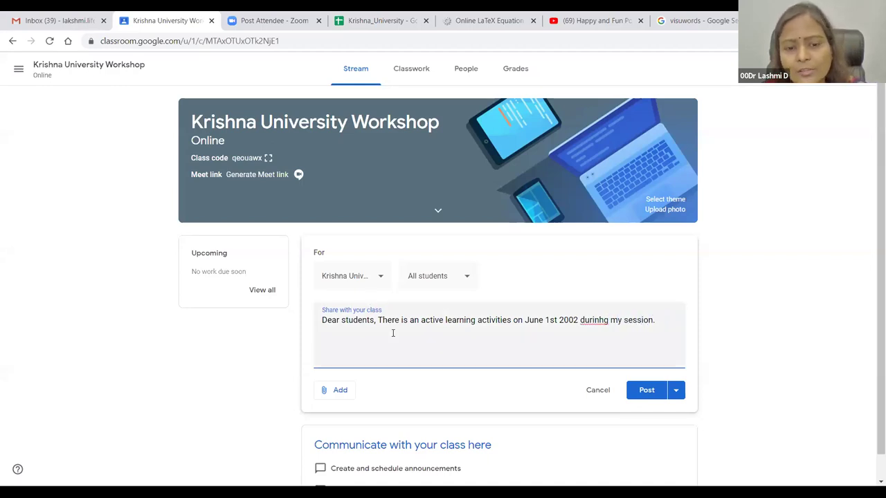
# Step: Examine the attachment source options offered for the draft post, closing the list without choosing one
pyautogui.scroll(-1, 391, 331)
pyautogui.click(340, 366)
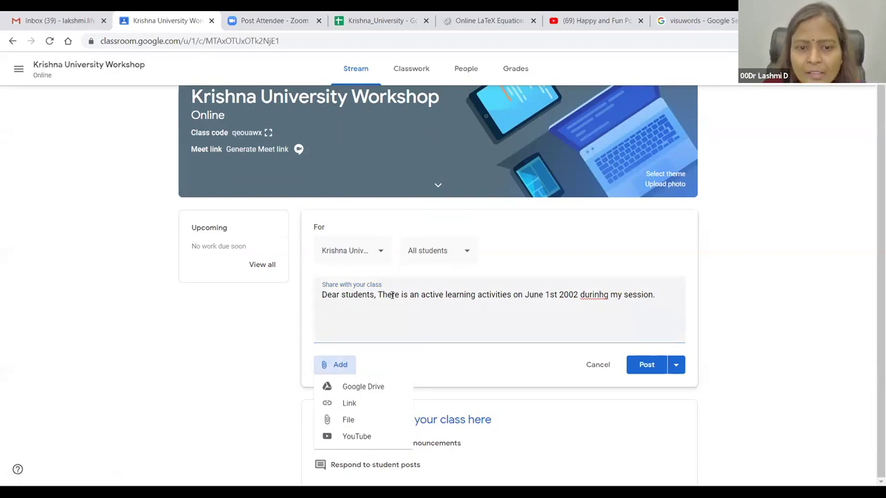
pyautogui.click(242, 331)
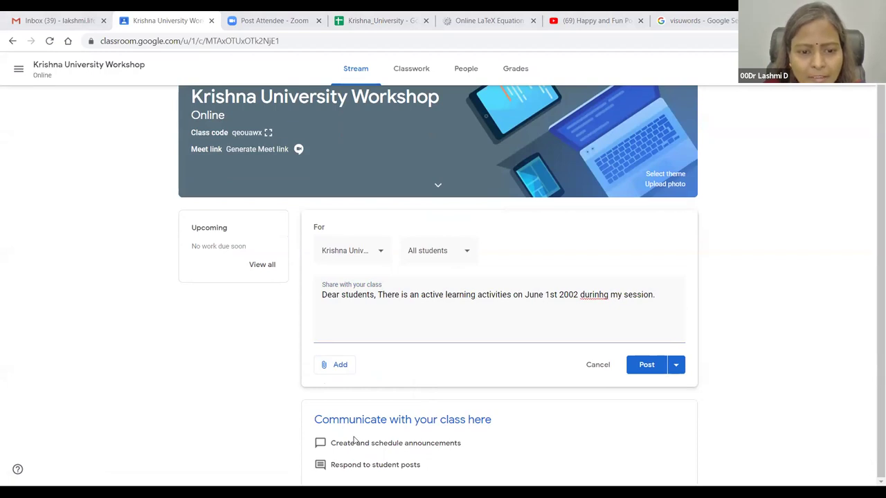
pyautogui.click(339, 364)
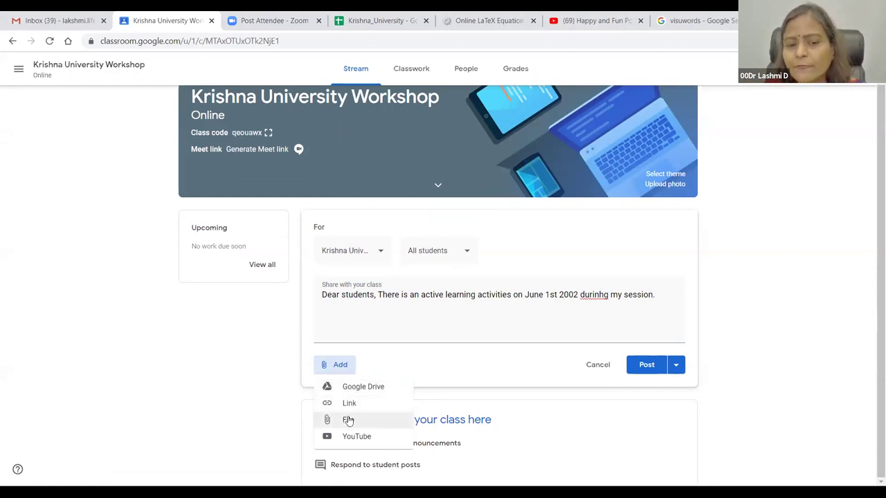
pyautogui.click(372, 465)
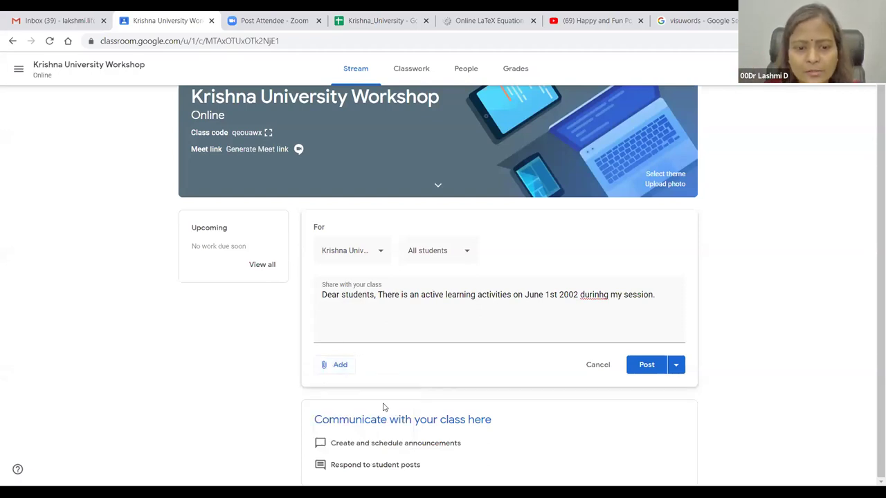
# Step: Attach the Word file Day_1_Material from the device's Krishna folder to the draft stream post
pyautogui.click(348, 367)
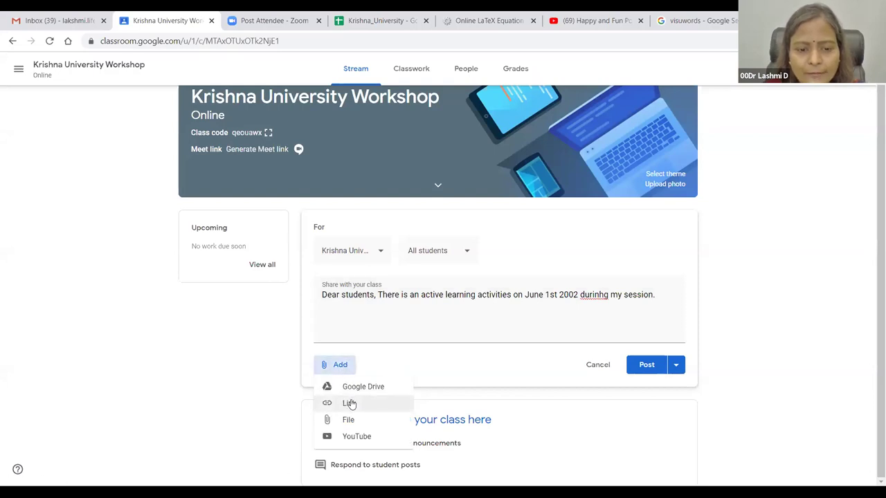
pyautogui.click(349, 421)
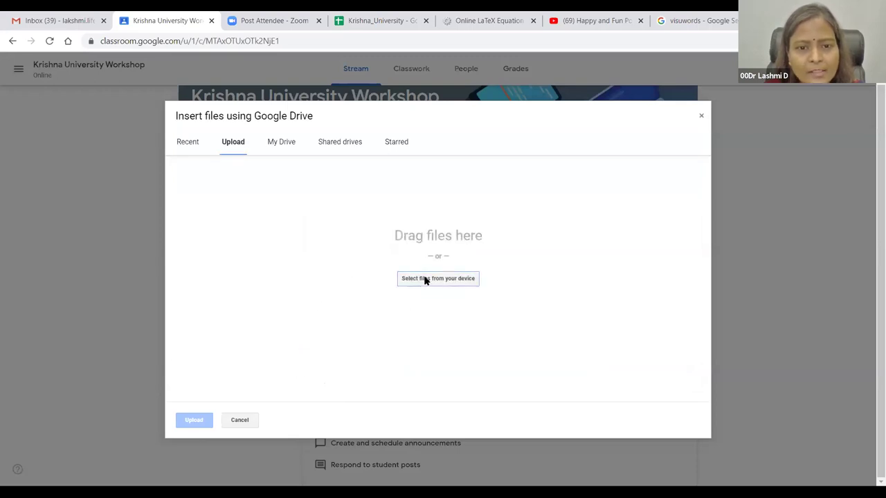
pyautogui.click(425, 279)
pyautogui.click(425, 279)
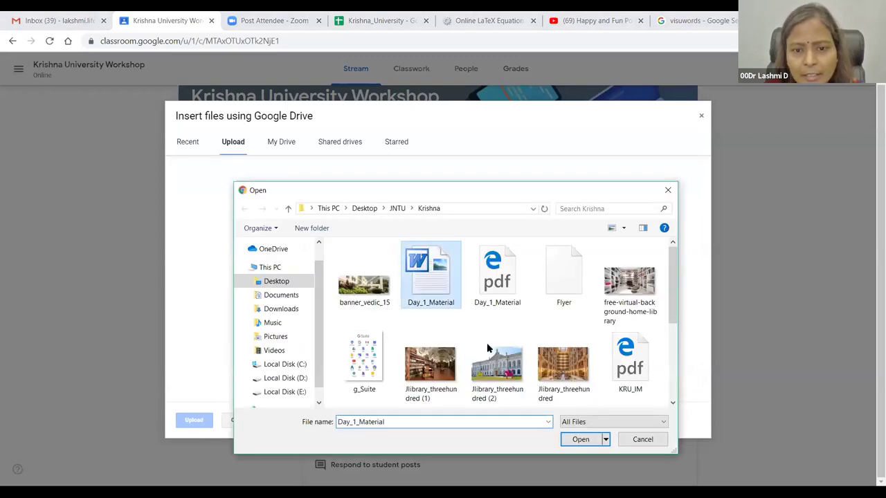
pyautogui.click(569, 439)
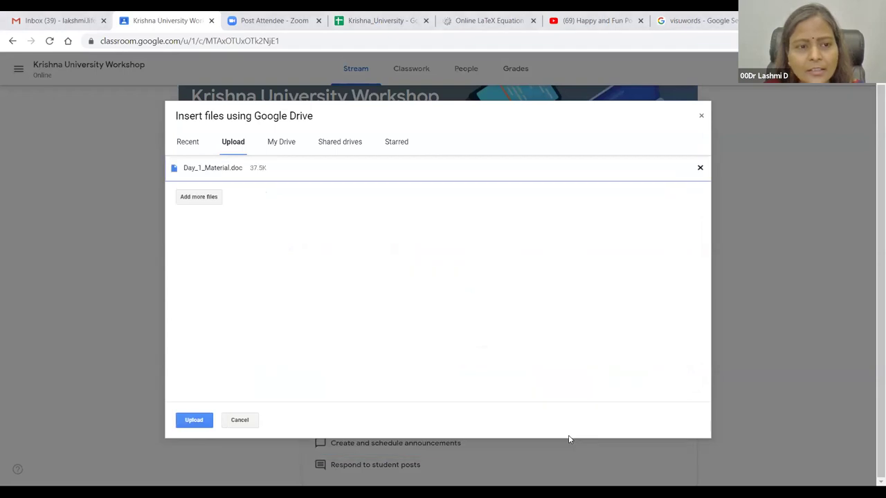
pyautogui.click(193, 422)
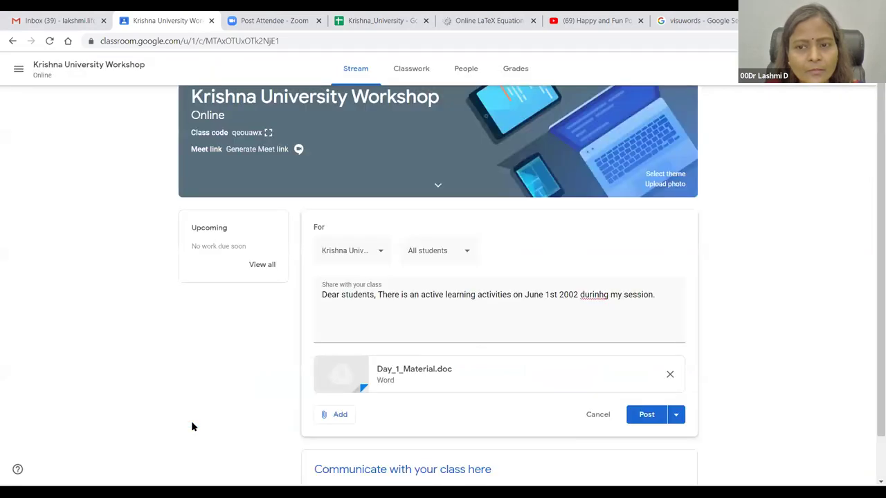
# Step: Attach the YouTube video "Happy and Fun Pop Background Music For Videos" to the draft post as a link copied from its open page
pyautogui.click(345, 415)
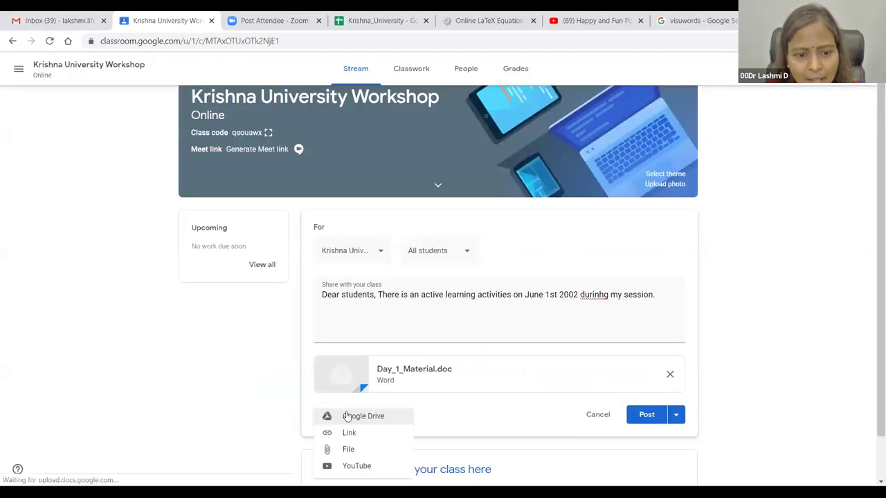
pyautogui.click(350, 434)
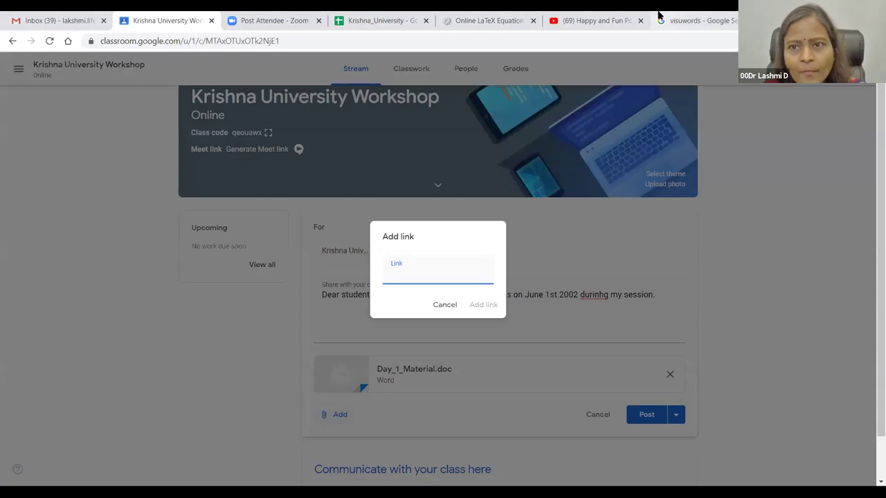
pyautogui.click(623, 20)
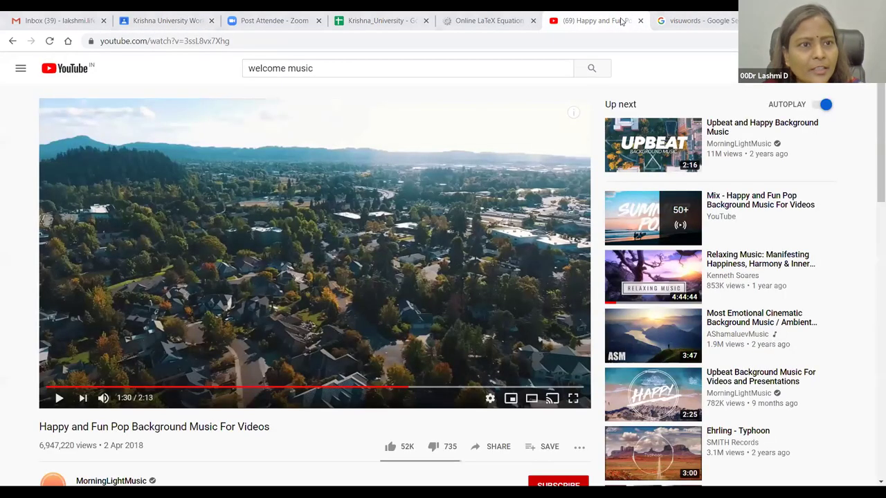
pyautogui.click(241, 40)
pyautogui.hotkey('ctrl', 'c')
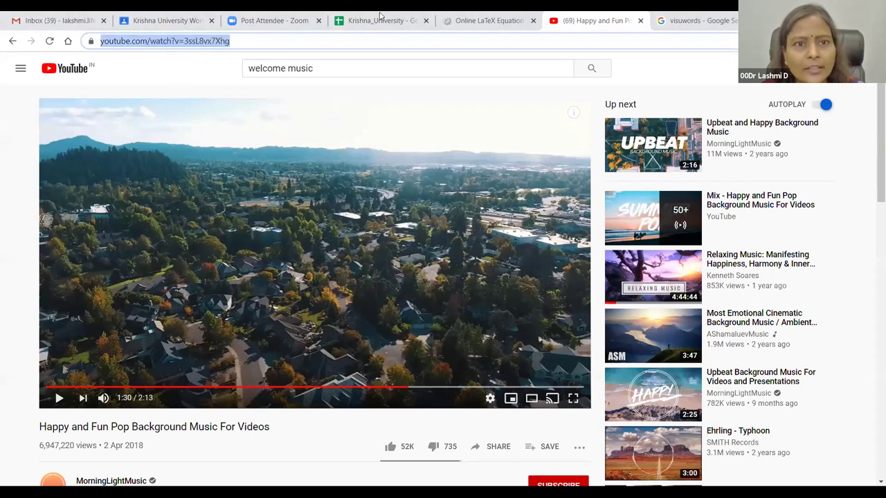
pyautogui.click(170, 21)
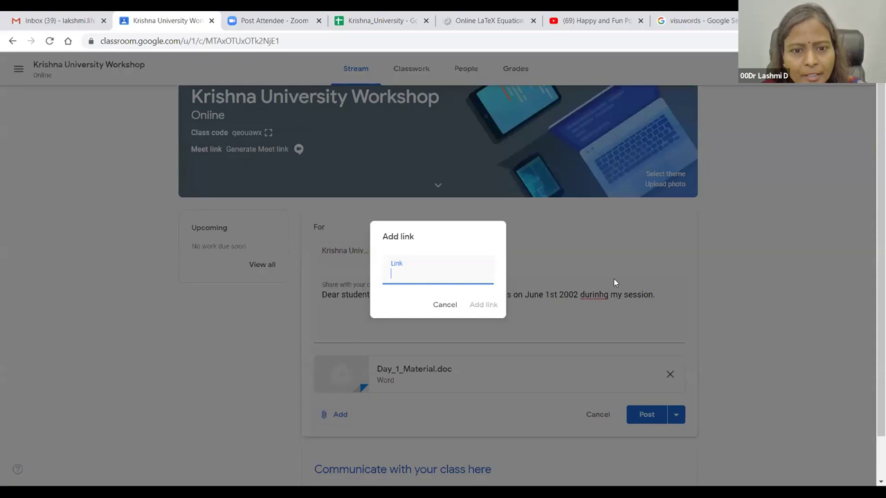
pyautogui.hotkey('ctrl', 'v')
pyautogui.click(483, 304)
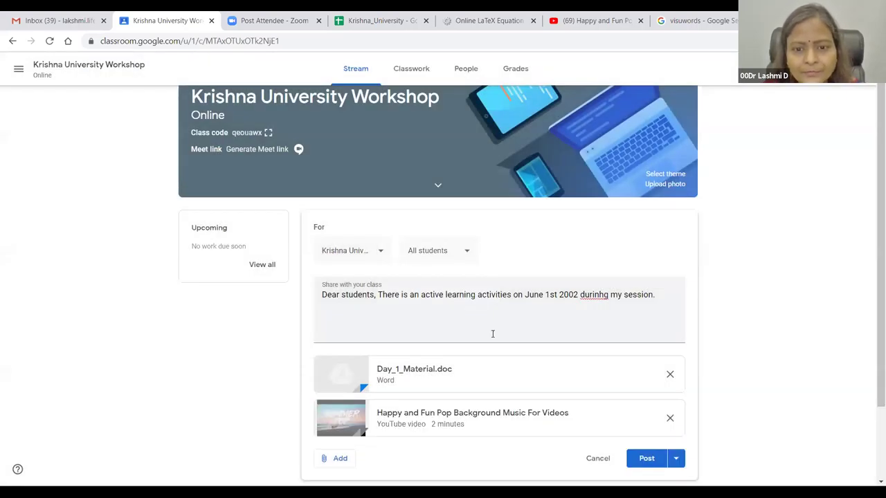
pyautogui.scroll(-2, 492, 336)
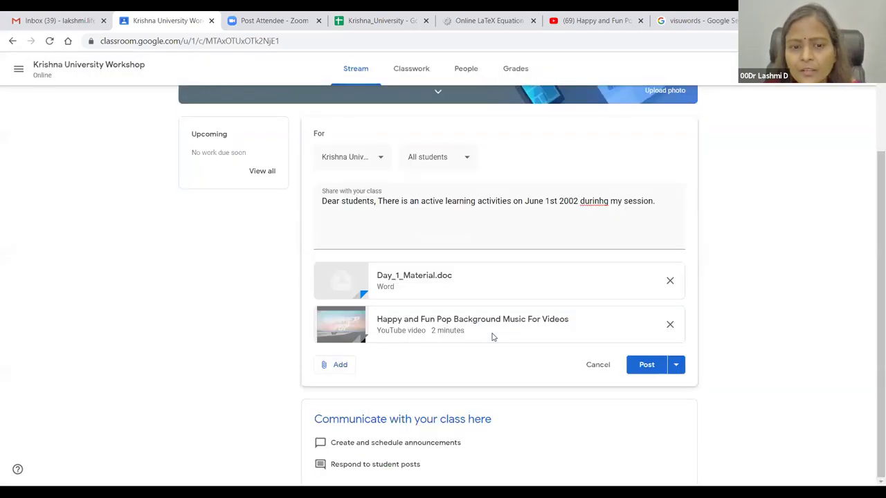
# Step: Try scheduling the announcement for May 31, 2020 at 8:00 AM
pyautogui.click(340, 366)
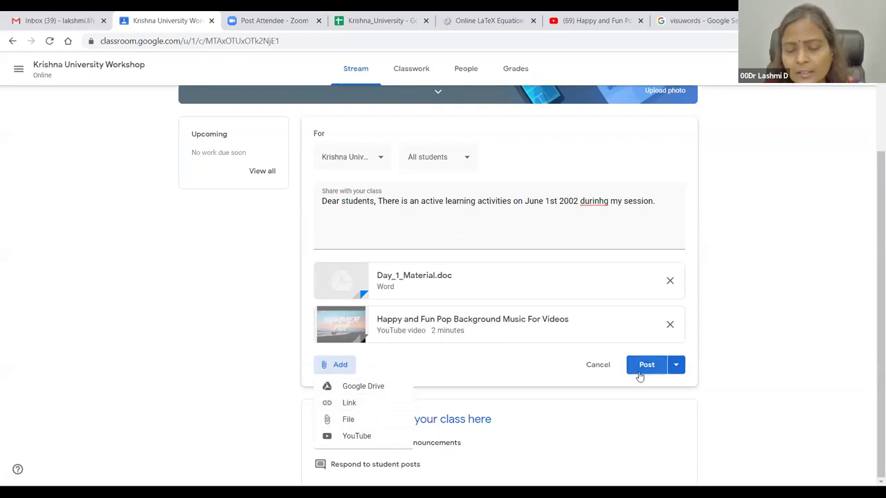
pyautogui.click(677, 366)
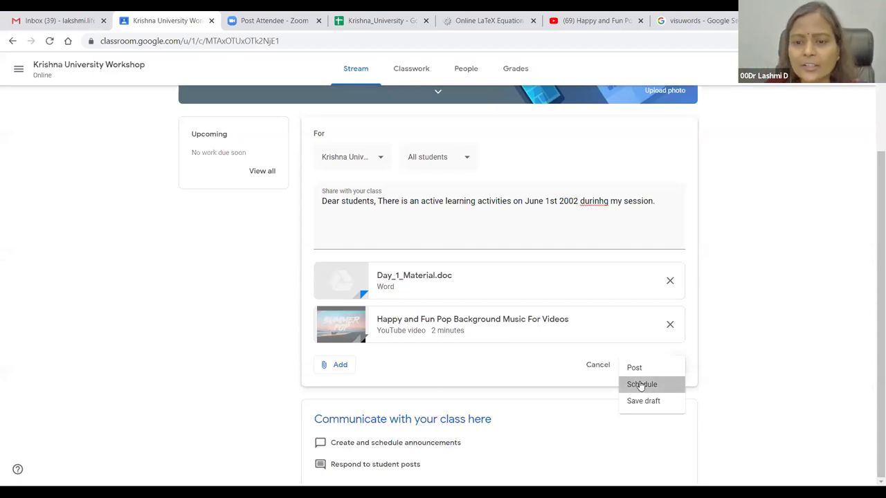
pyautogui.click(641, 385)
pyautogui.click(470, 254)
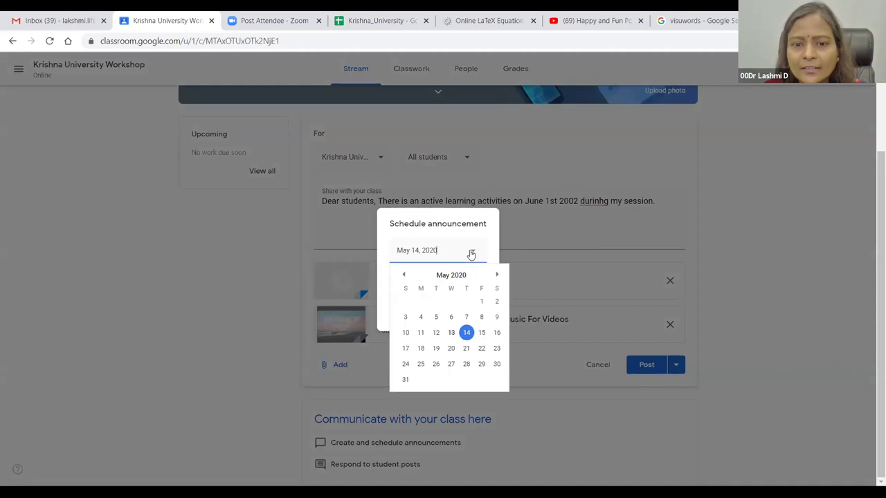
pyautogui.click(401, 380)
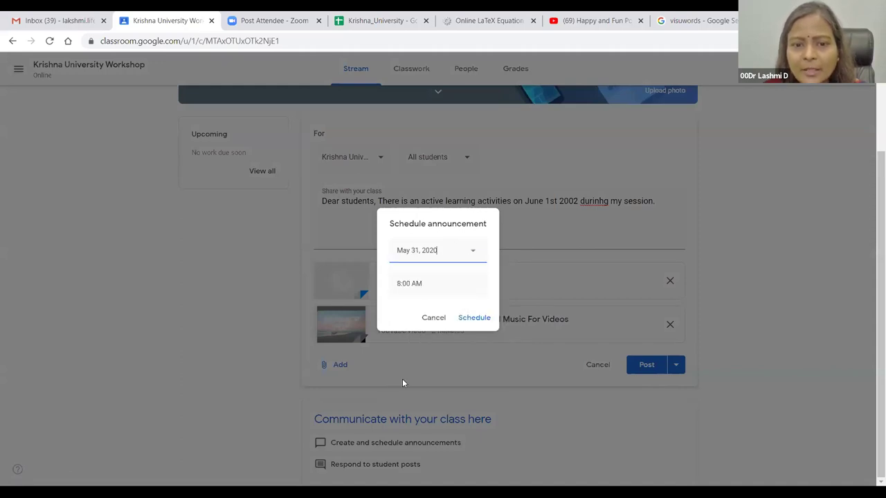
pyautogui.click(474, 317)
pyautogui.click(675, 365)
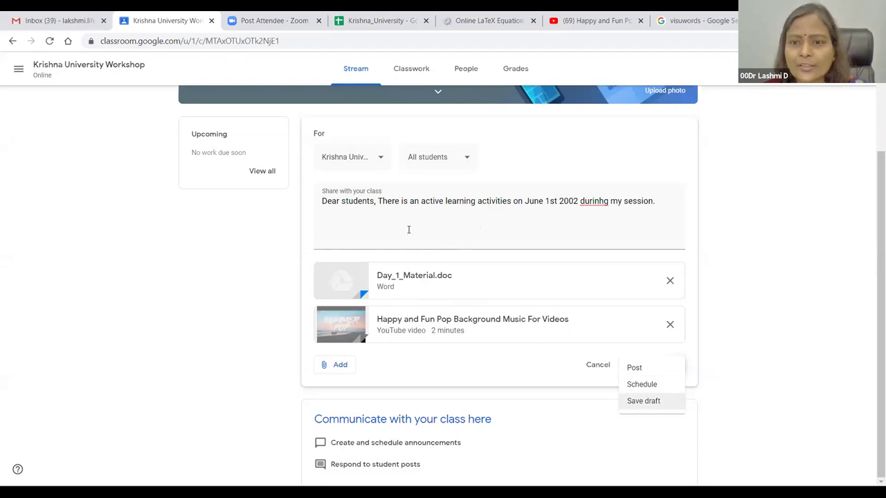
# Step: Correct "durinhg" to "during" in the draft and post the announcement to the class immediately
pyautogui.click(592, 201)
pyautogui.rightClick(592, 200)
pyautogui.click(609, 209)
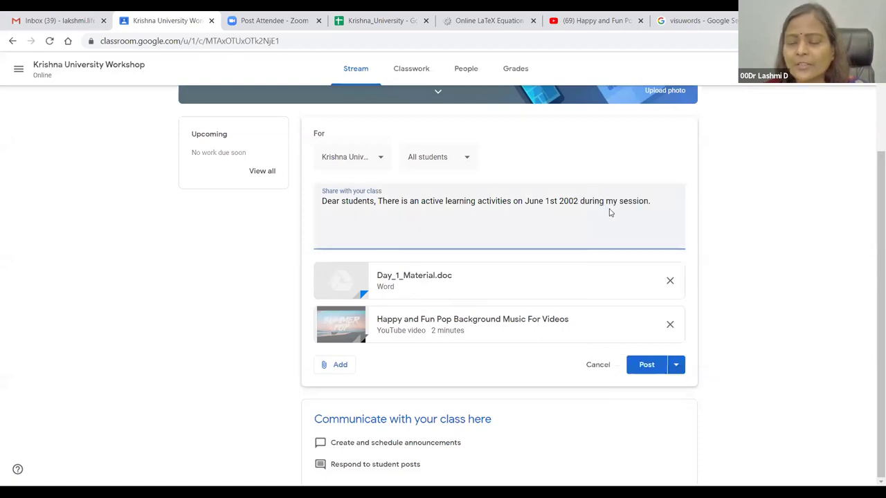
pyautogui.click(675, 366)
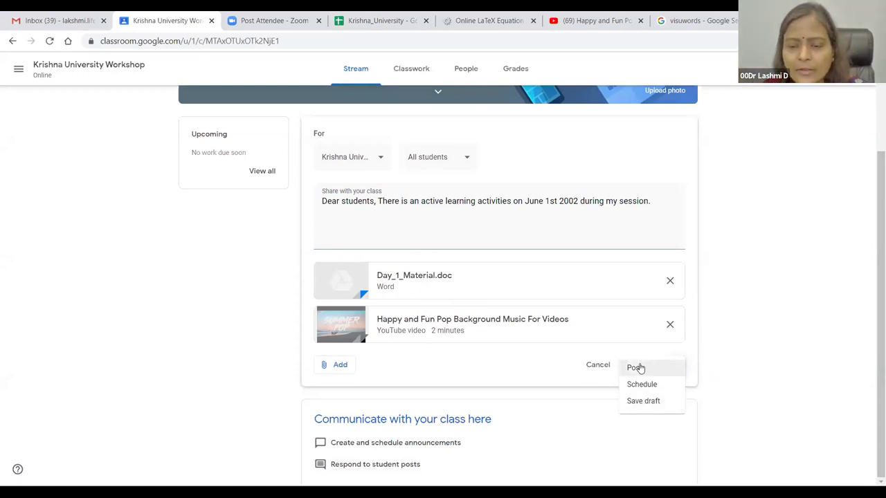
pyautogui.click(636, 367)
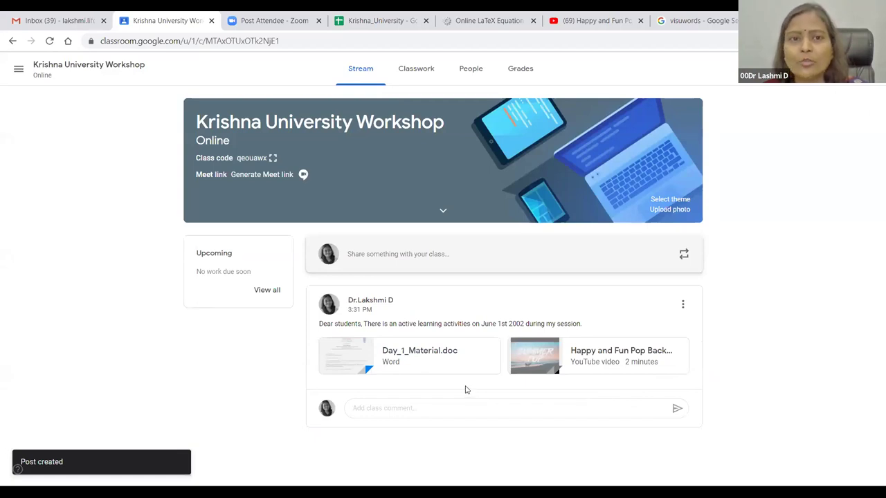
# Step: Examine the types of classwork that can be created for the class, closing the list without choosing one
pyautogui.click(412, 73)
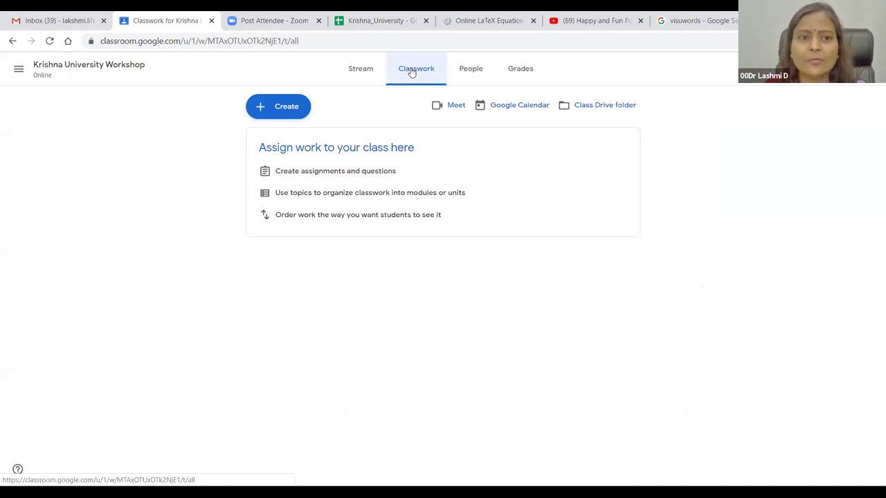
pyautogui.click(278, 109)
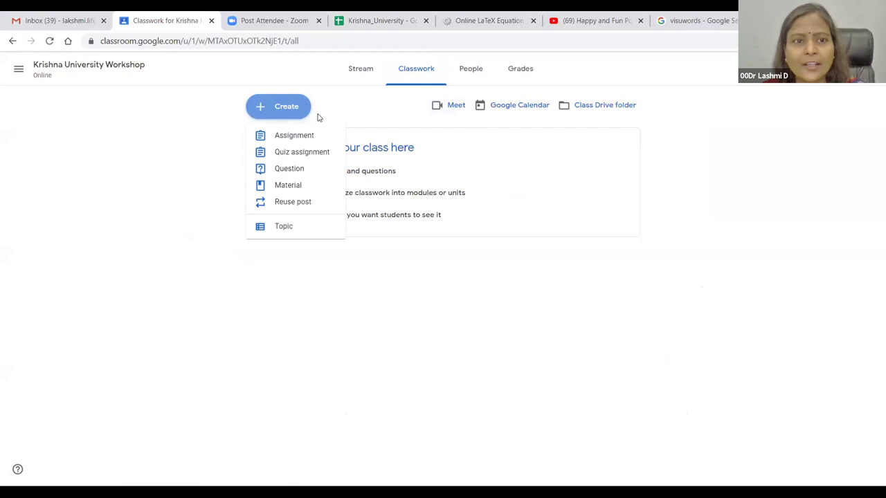
pyautogui.click(168, 126)
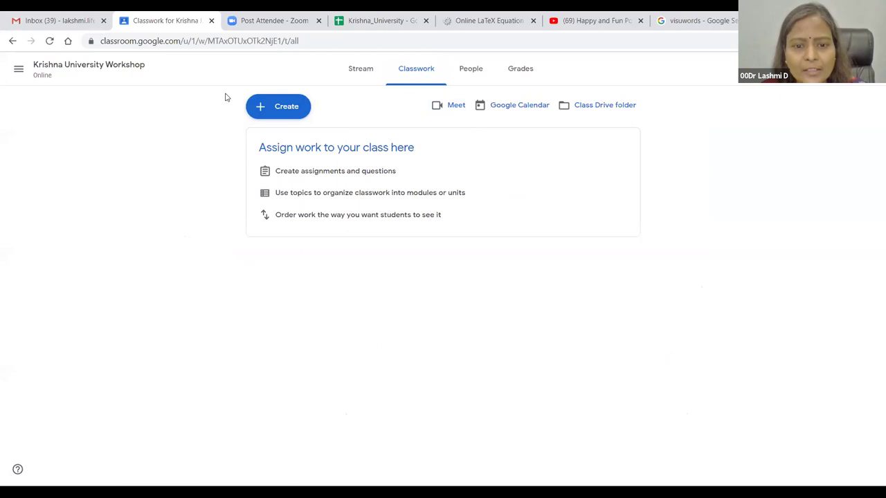
# Step: Circle the Meet, Google Calendar and Class Drive folder links in pink, and clear the annotations
pyautogui.moveTo(439, 119)
pyautogui.mouseDown()
pyautogui.moveTo(447, 85)
pyautogui.moveTo(476, 99)
pyautogui.moveTo(432, 115)
pyautogui.mouseUp()
pyautogui.click(512, 116)
pyautogui.moveTo(488, 108)
pyautogui.mouseDown()
pyautogui.moveTo(520, 88)
pyautogui.moveTo(527, 117)
pyautogui.mouseUp()
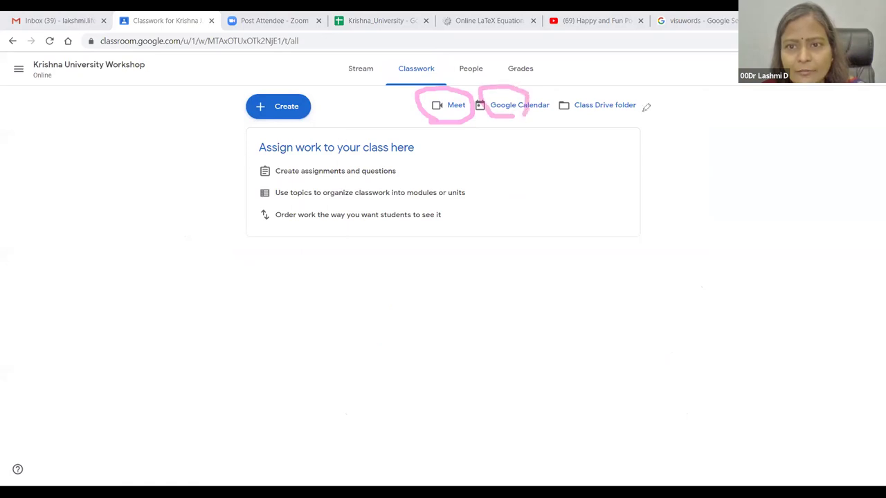
pyautogui.moveTo(640, 98); pyautogui.dragTo(637, 107)
pyautogui.click(413, 116)
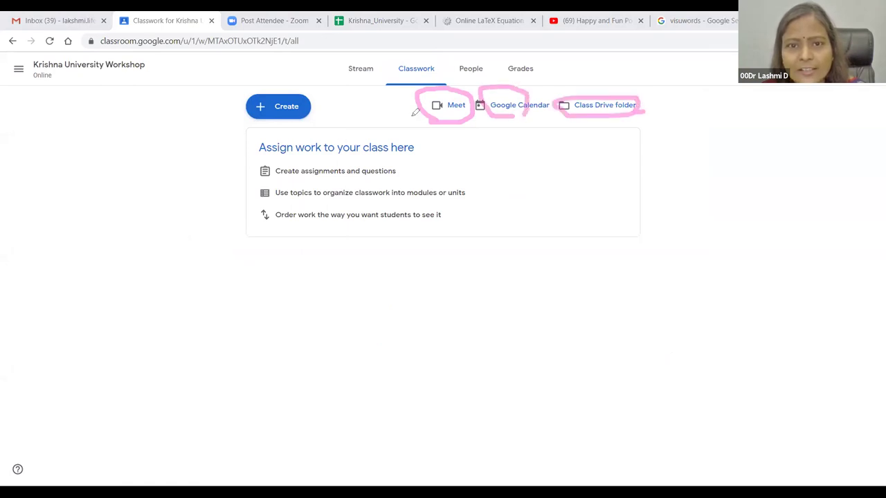
pyautogui.moveTo(414, 116)
pyautogui.mouseDown()
pyautogui.moveTo(623, 126)
pyautogui.moveTo(653, 107)
pyautogui.moveTo(573, 84)
pyautogui.moveTo(432, 90)
pyautogui.moveTo(414, 95)
pyautogui.moveTo(425, 116)
pyautogui.mouseUp()
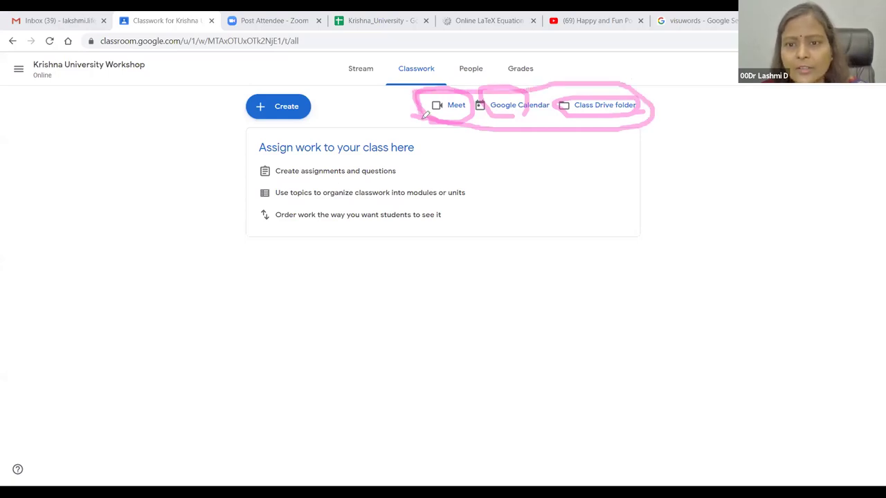
pyautogui.click(375, 72)
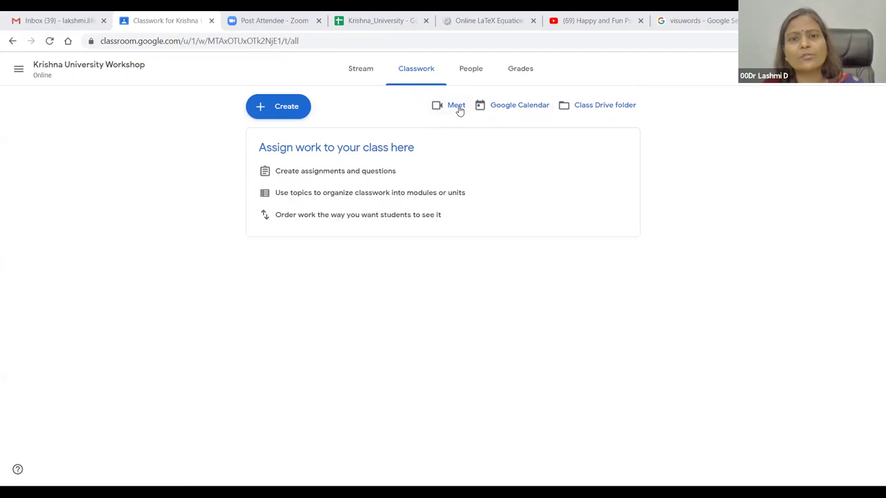
# Step: Create a classwork material titled "Unit 1 Introduction to Compiler Design"
pyautogui.click(285, 109)
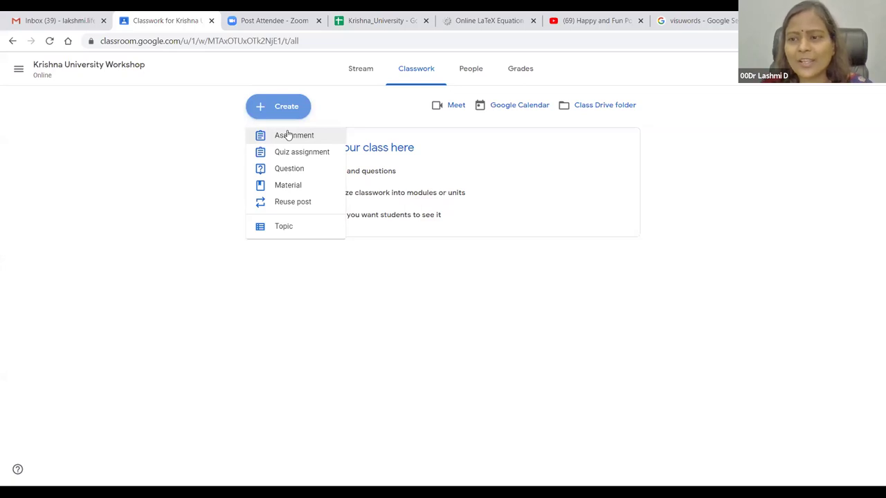
pyautogui.click(290, 187)
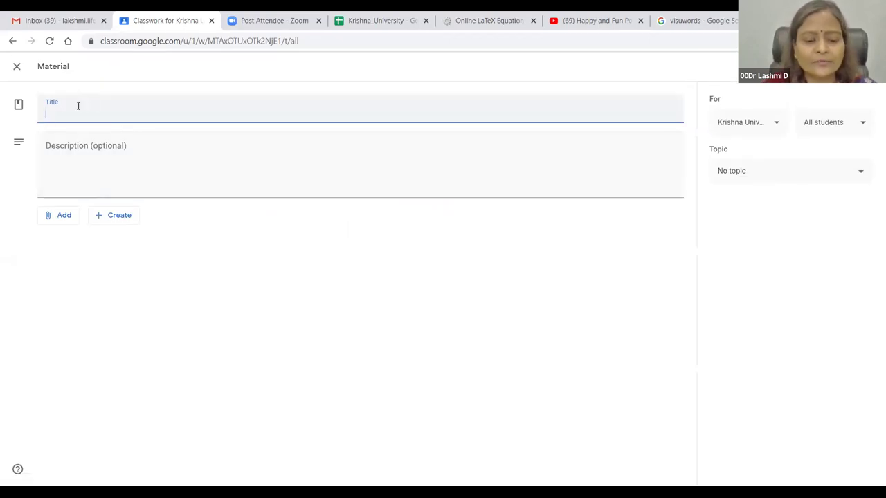
pyautogui.write('Unit 1 ')
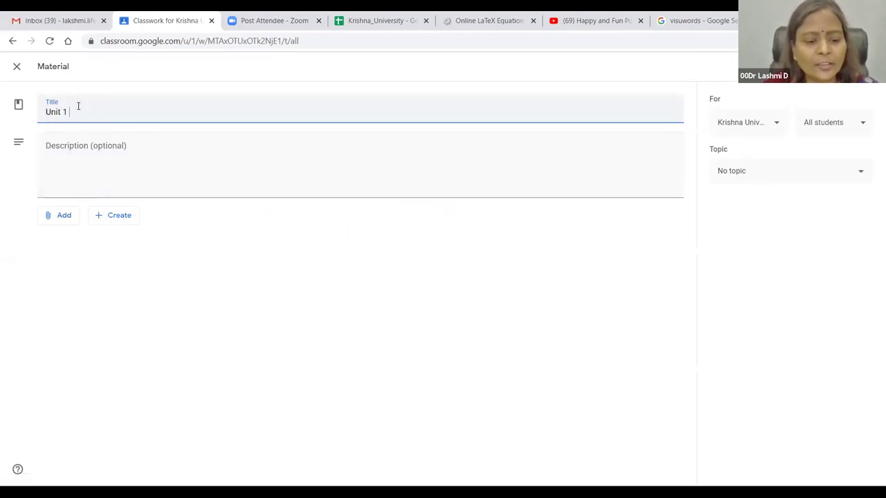
pyautogui.write('Topic 1')
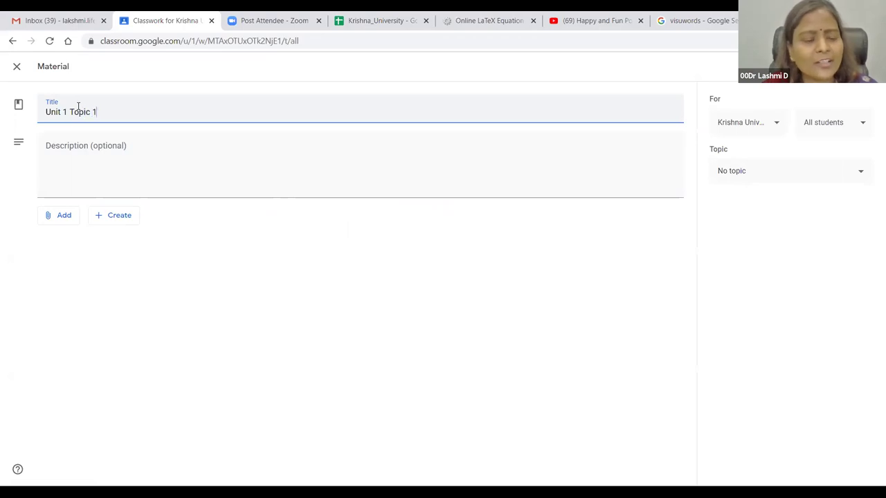
pyautogui.press('BackSpace')
pyautogui.press('BackSpace')
pyautogui.press('BackSpace')
pyautogui.press('BackSpace')
pyautogui.press('BackSpace')
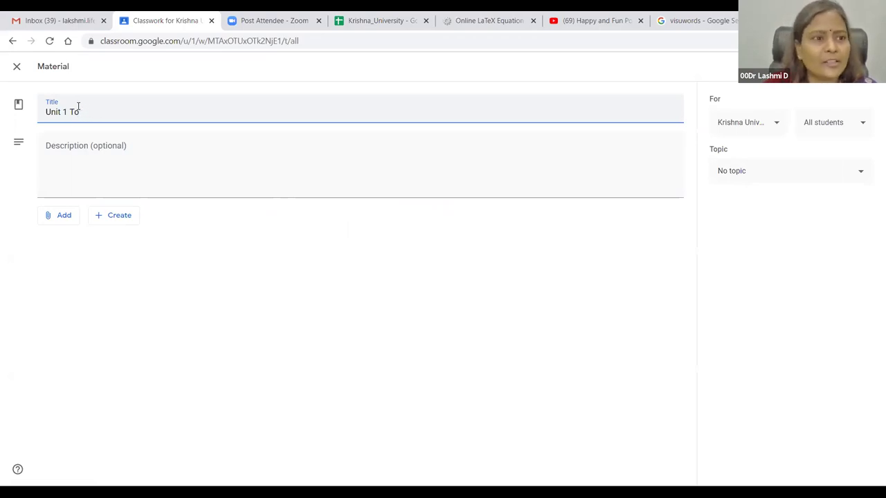
pyautogui.write('Introd')
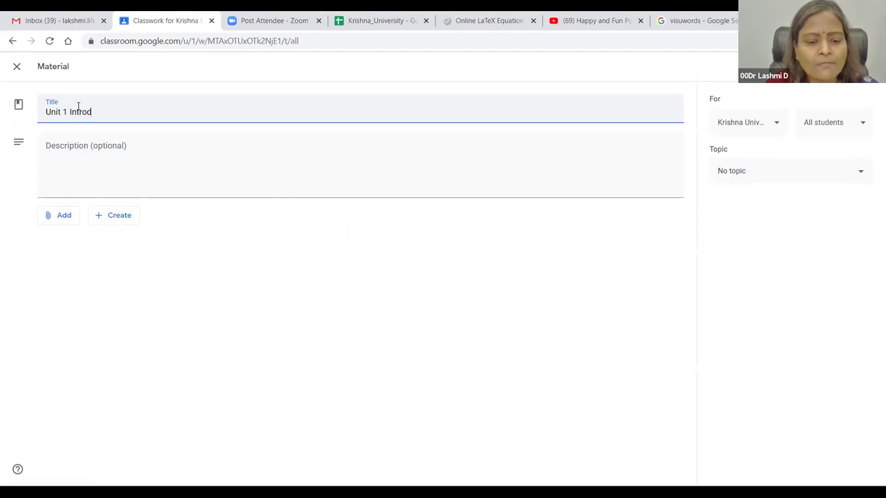
pyautogui.write('uction to ')
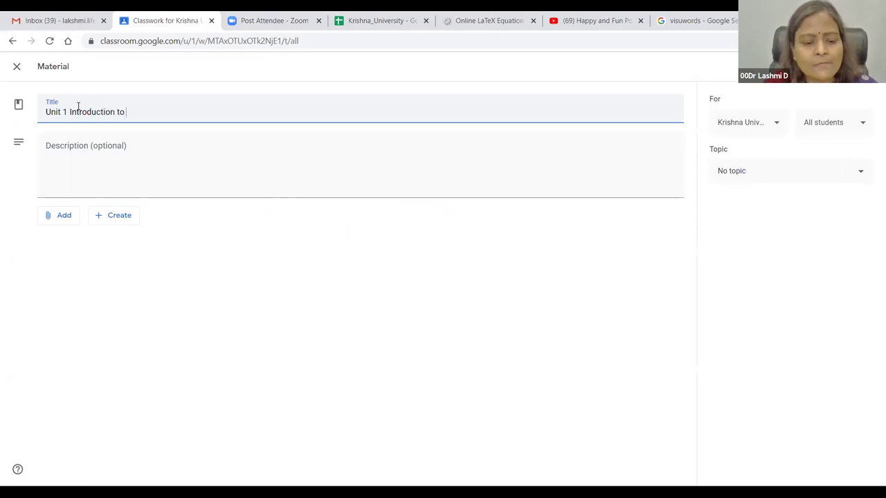
pyautogui.write('Compiler Design')
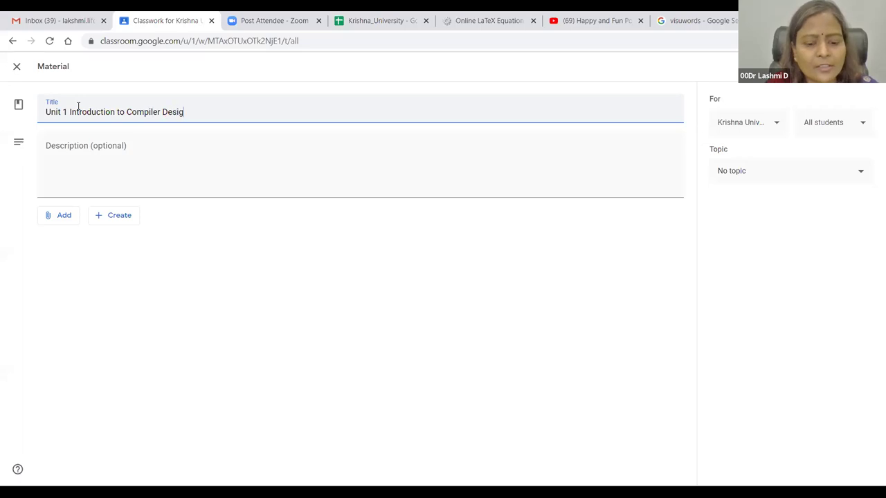
# Step: Start attaching a device file to the material, browsing the official folder inside the Desktop's CD folder for the Unit 1 files
pyautogui.click(71, 217)
pyautogui.click(73, 270)
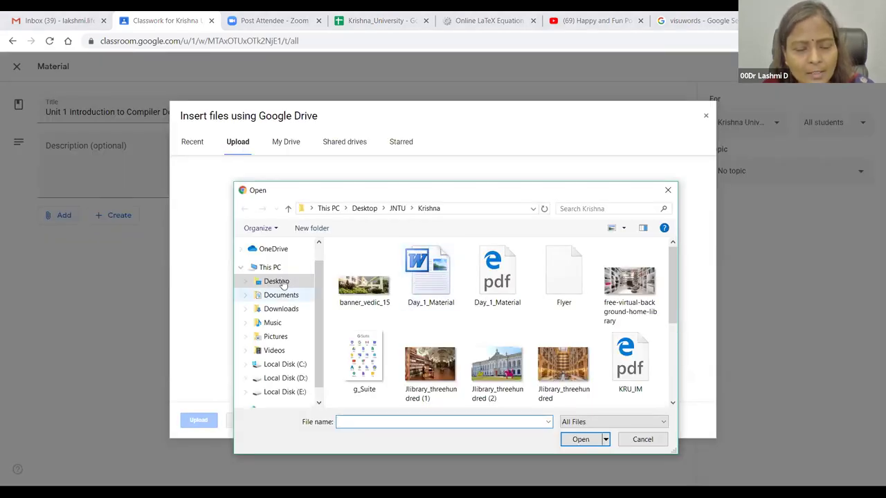
pyautogui.click(283, 283)
pyautogui.scroll(-1, 348, 362)
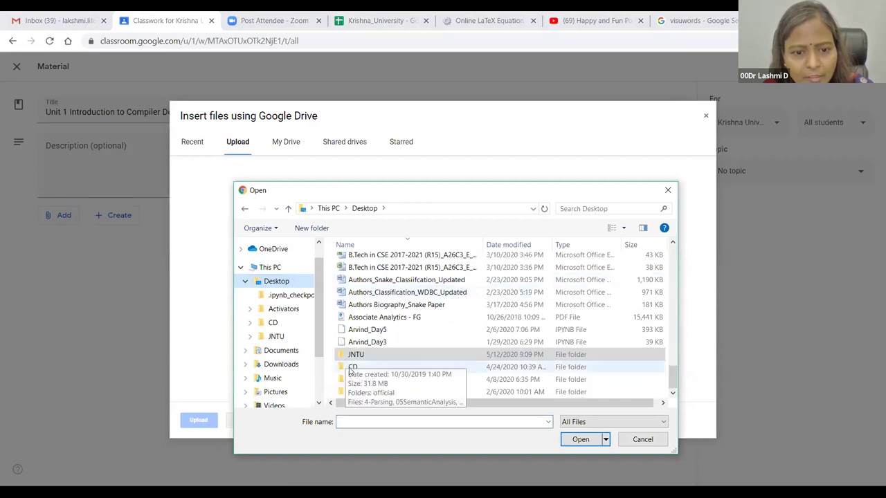
pyautogui.doubleClick(352, 368)
pyautogui.doubleClick(365, 263)
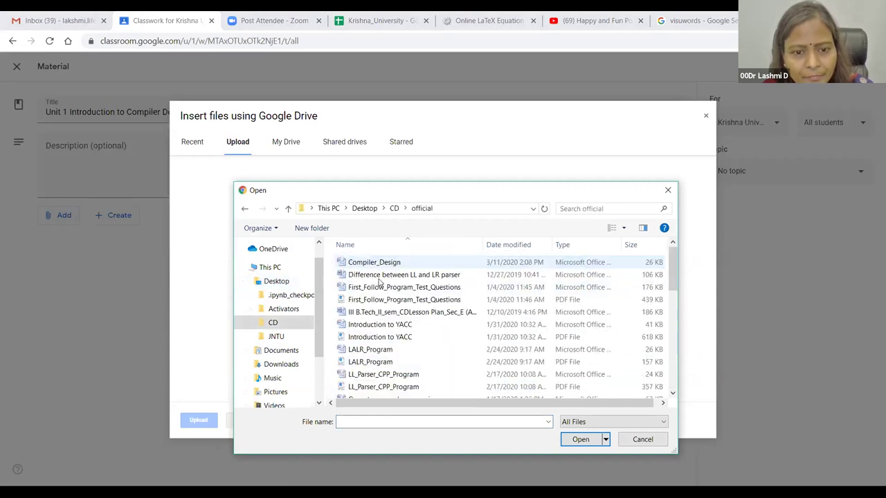
pyautogui.scroll(-10, 422, 352)
pyautogui.scroll(-3, 391, 351)
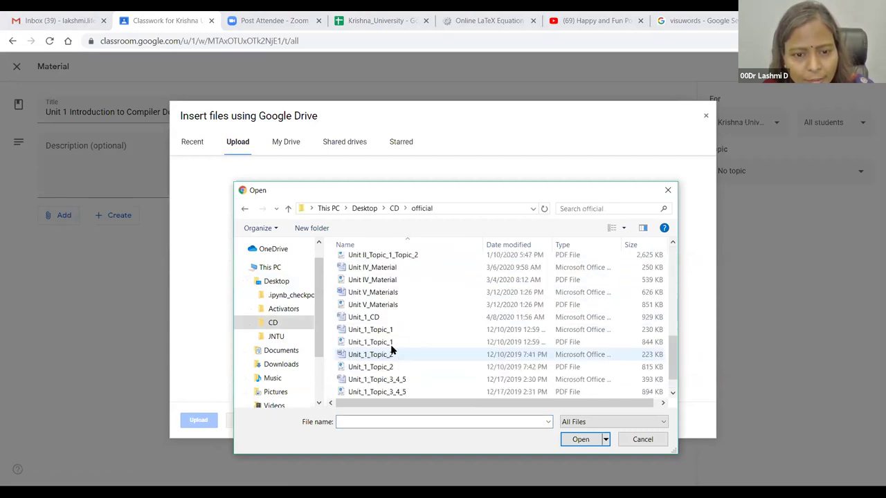
# Step: Upload the Word file Unit_1_Topic_1 from the official folder as an attachment to the material
pyautogui.click(386, 331)
pyautogui.click(574, 440)
pyautogui.click(197, 419)
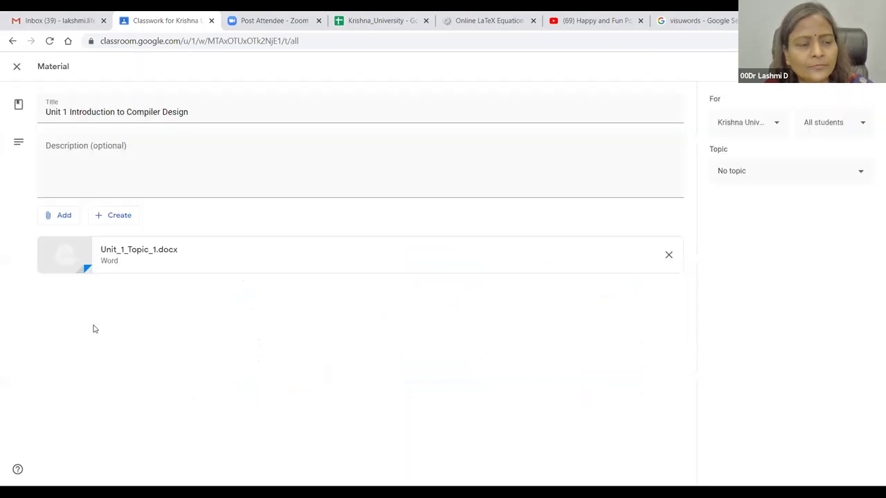
pyautogui.click(118, 216)
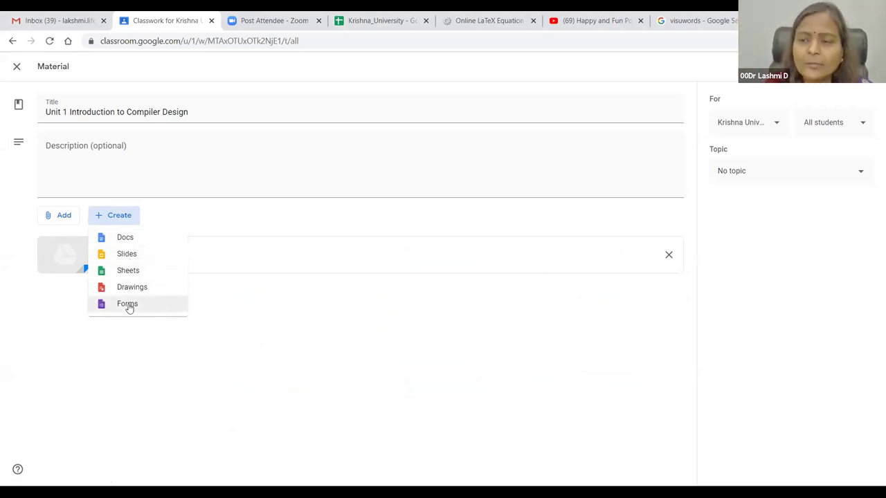
pyautogui.click(62, 220)
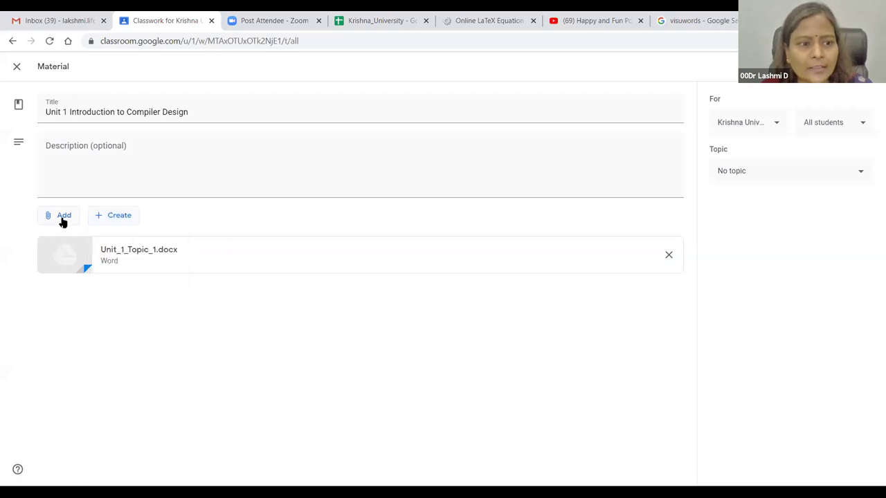
# Step: Attach the YouTube video "Happy and Fun Pop Background Music For Videos" to the material, using the URL copied from its open YouTube page
pyautogui.click(64, 218)
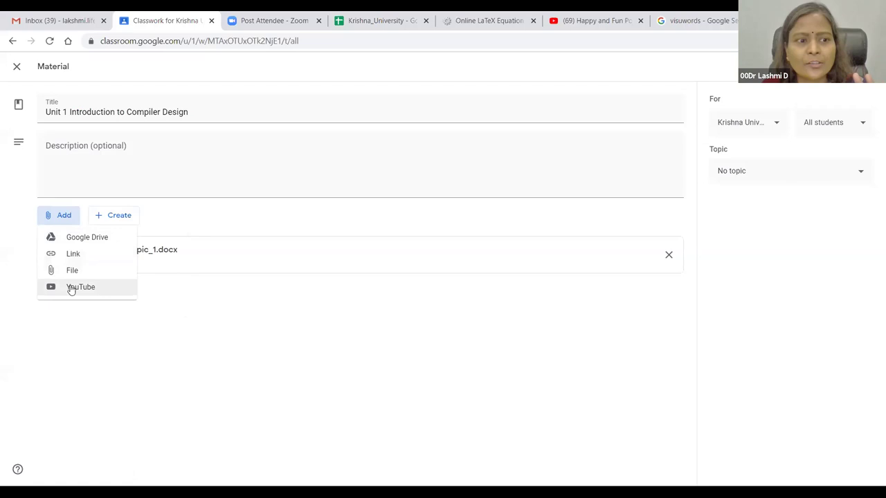
pyautogui.click(70, 288)
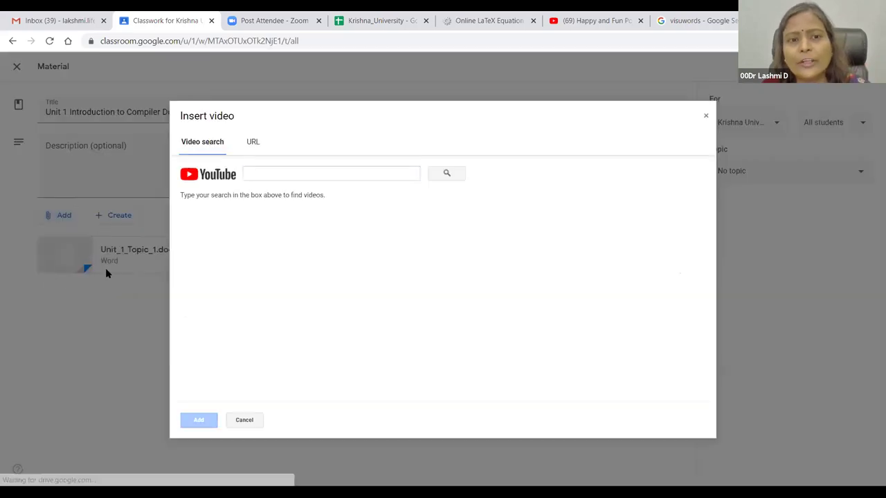
pyautogui.click(253, 143)
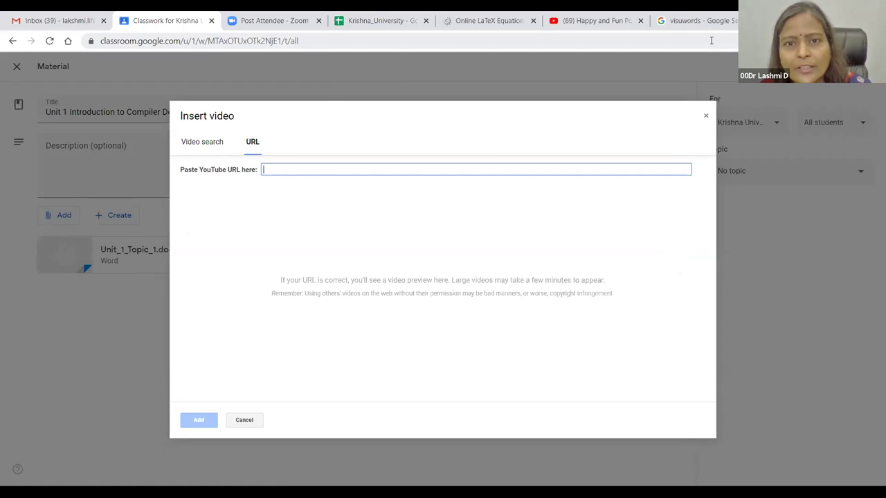
pyautogui.click(604, 19)
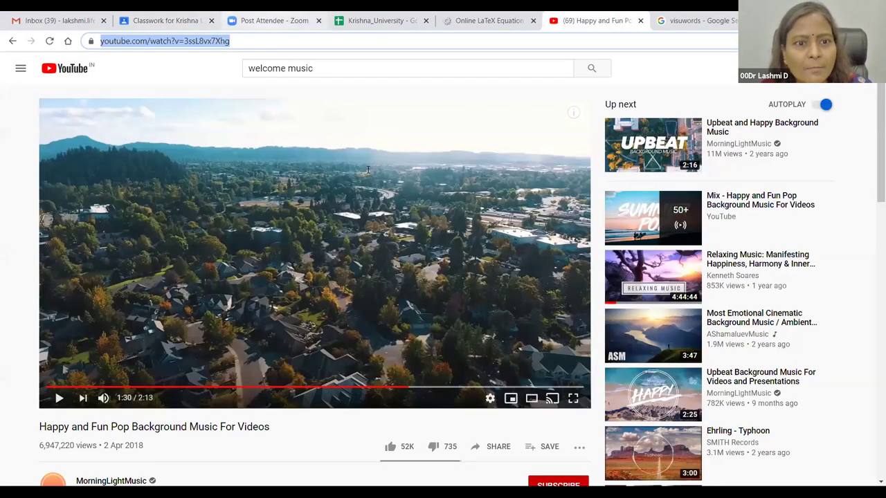
pyautogui.hotkey('ctrl', 'c')
pyautogui.hotkey('ctrl', '2')
pyautogui.hotkey('ctrl', 'v')
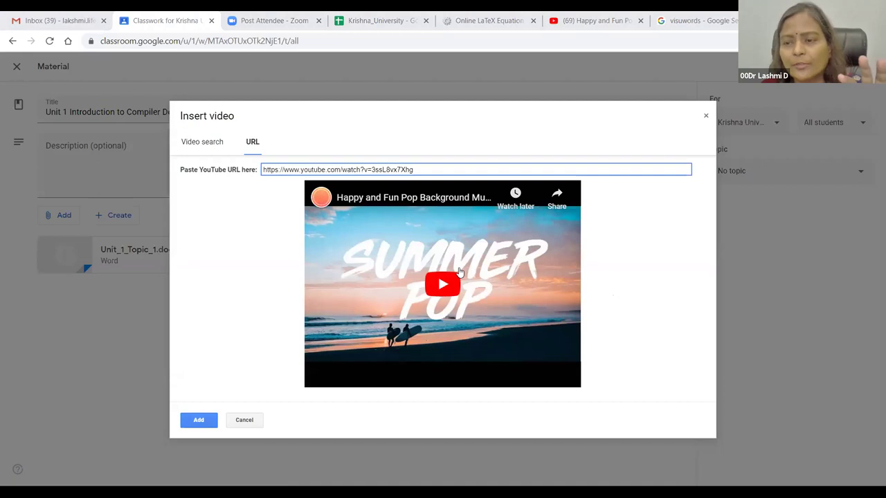
pyautogui.click(199, 421)
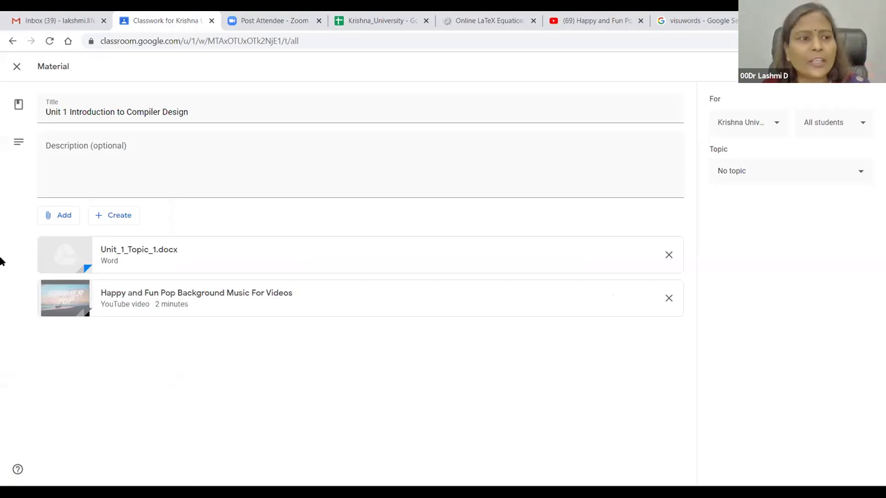
pyautogui.click(78, 144)
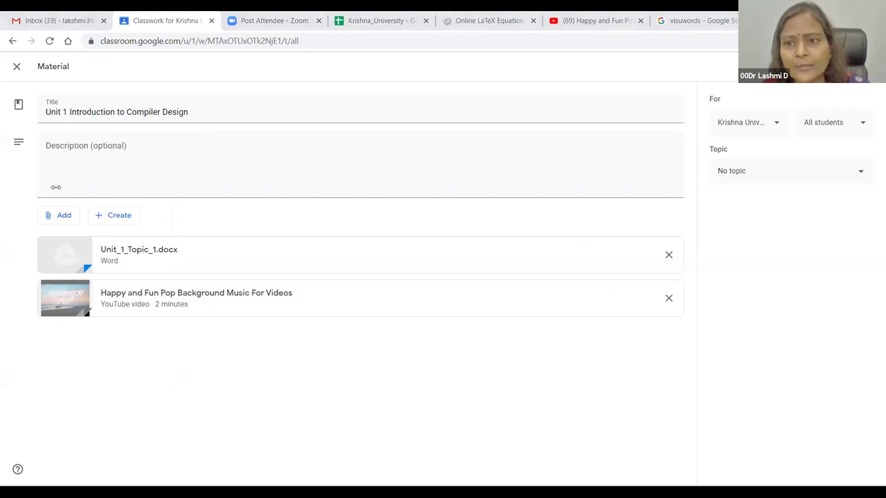
pyautogui.click(141, 172)
pyautogui.hotkey('ctrl', 'v')
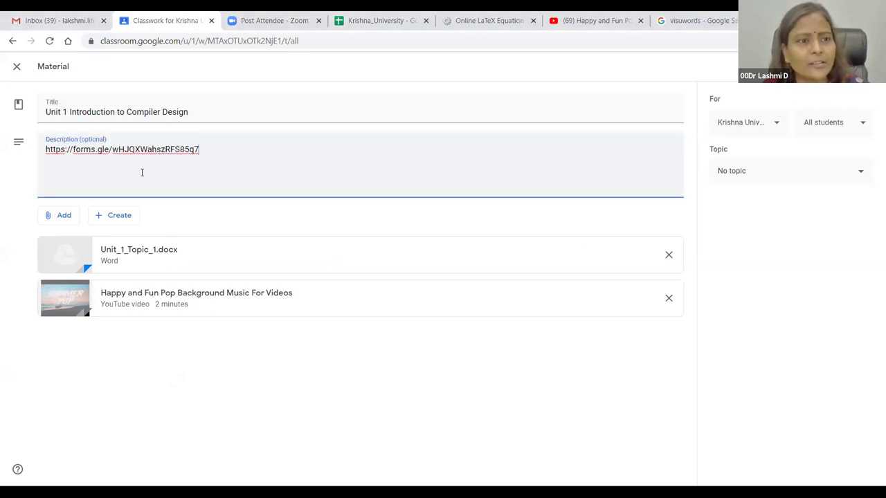
# Step: Below the form link, leave a blank line and add the placeholder lines sadasdasd, sad, asdas, dasd, asdas, das, das, das
pyautogui.press('Return')
pyautogui.press('Return')
pyautogui.write('sadasdasd')
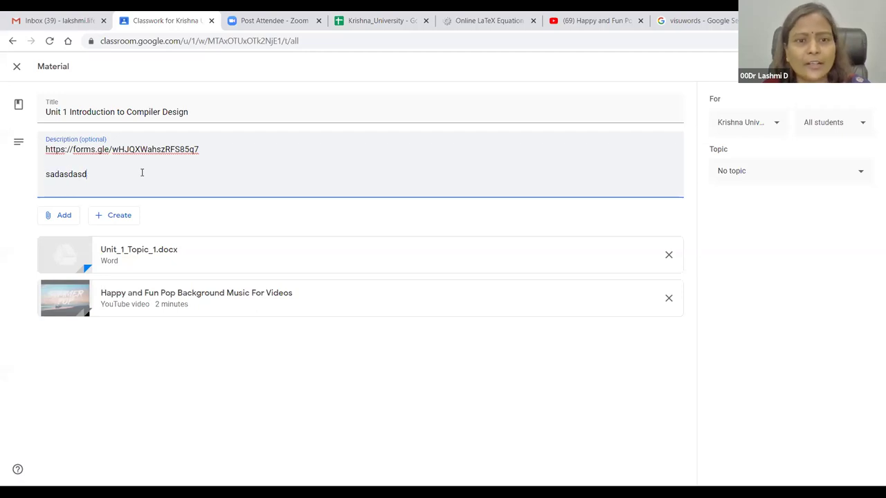
pyautogui.press('Return')
pyautogui.write('sad')
pyautogui.press('Return')
pyautogui.write('asdas')
pyautogui.press('Return')
pyautogui.write('dasd')
pyautogui.press('Return')
pyautogui.write('asdas')
pyautogui.press('Return')
pyautogui.write('das das das')
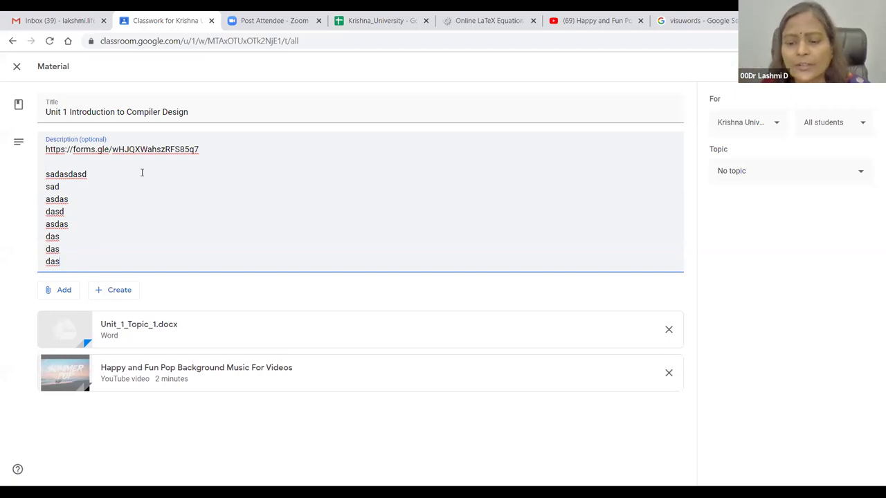
pyautogui.press('Return')
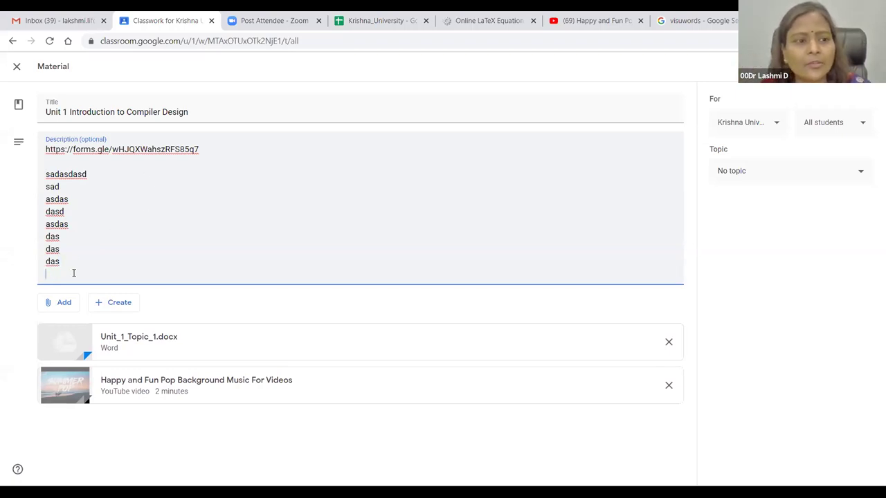
pyautogui.click(59, 305)
pyautogui.click(73, 342)
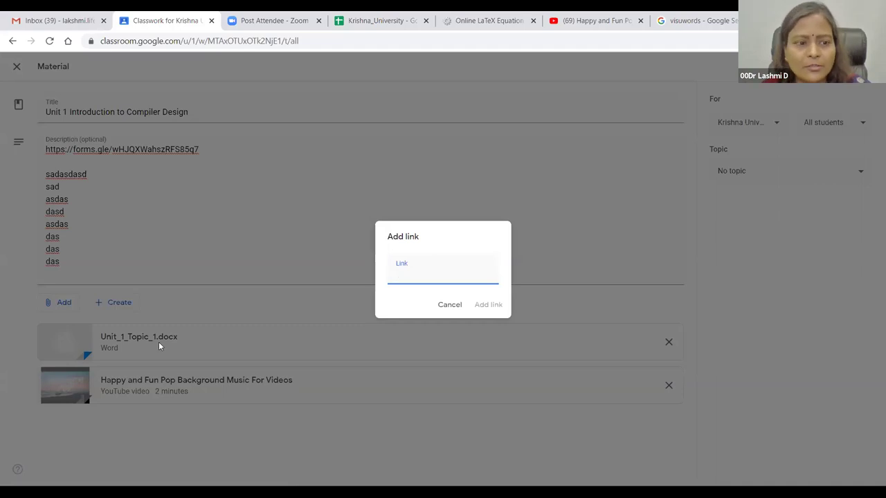
pyautogui.click(449, 304)
pyautogui.click(61, 304)
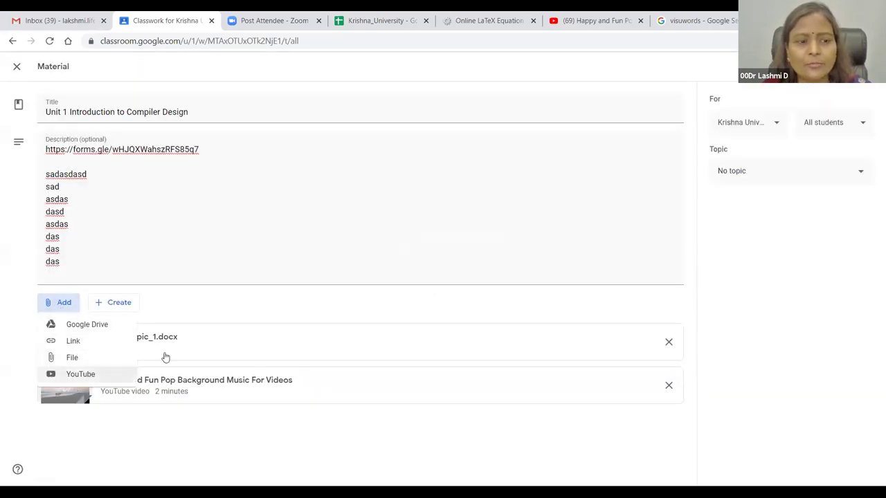
pyautogui.click(505, 429)
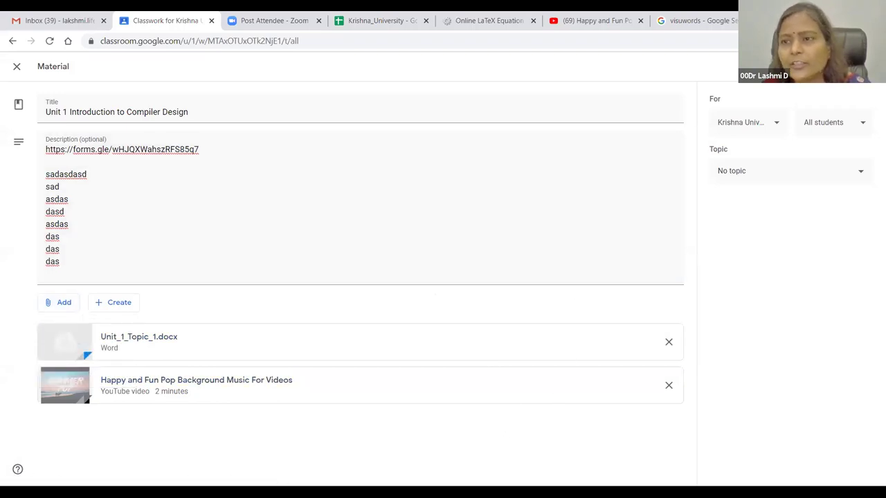
# Step: Post the material "Unit 1 Introduction to Compiler Design" to the class
pyautogui.click(865, 66)
pyautogui.click(765, 85)
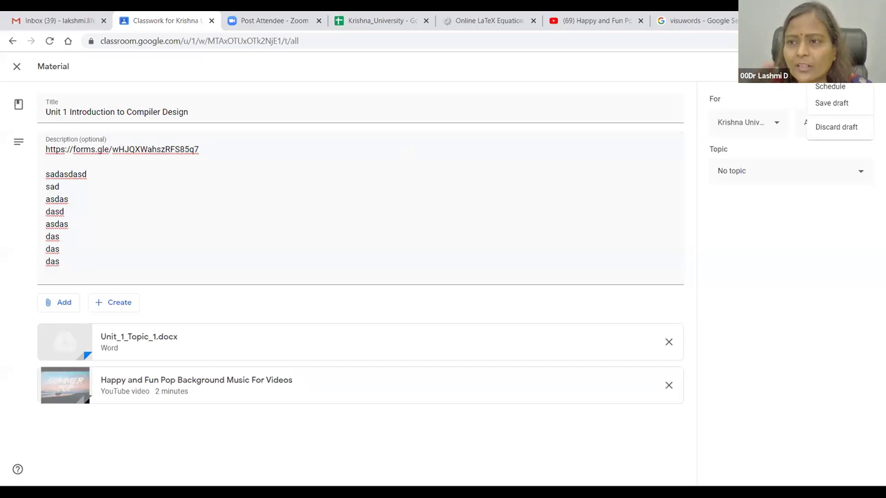
pyautogui.click(831, 103)
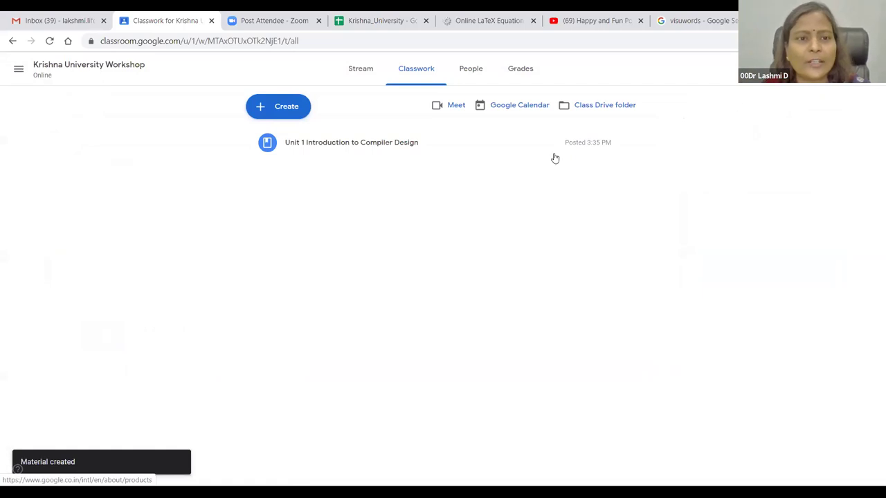
# Step: Edit the posted Unit 1 material to assign it to a new topic named "Introduction" and save the change
pyautogui.click(624, 142)
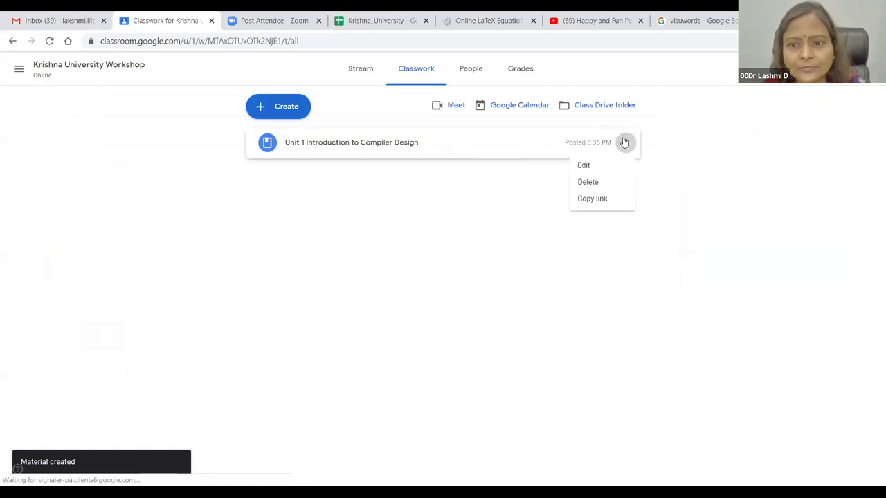
pyautogui.click(582, 166)
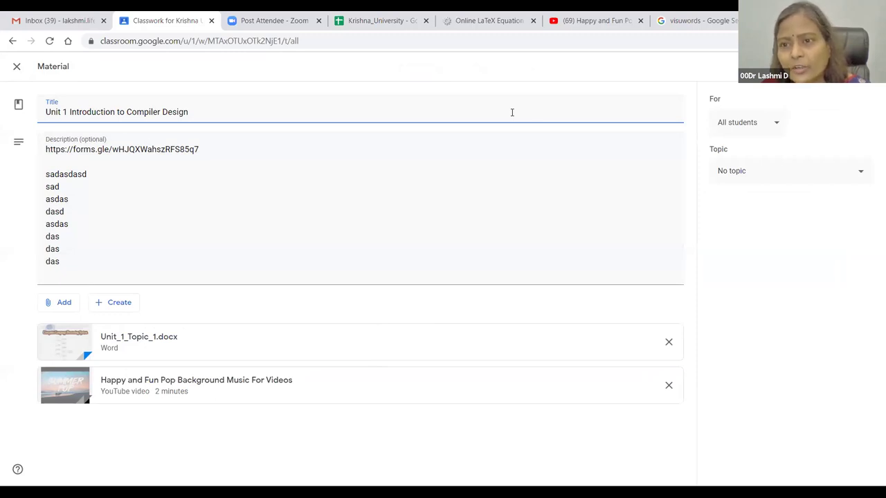
pyautogui.click(802, 185)
pyautogui.click(860, 174)
pyautogui.click(744, 197)
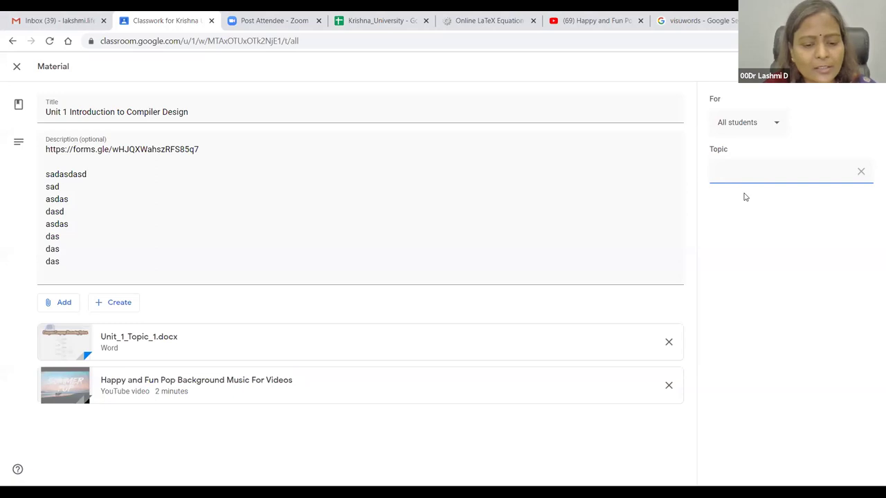
pyautogui.write('Intro')
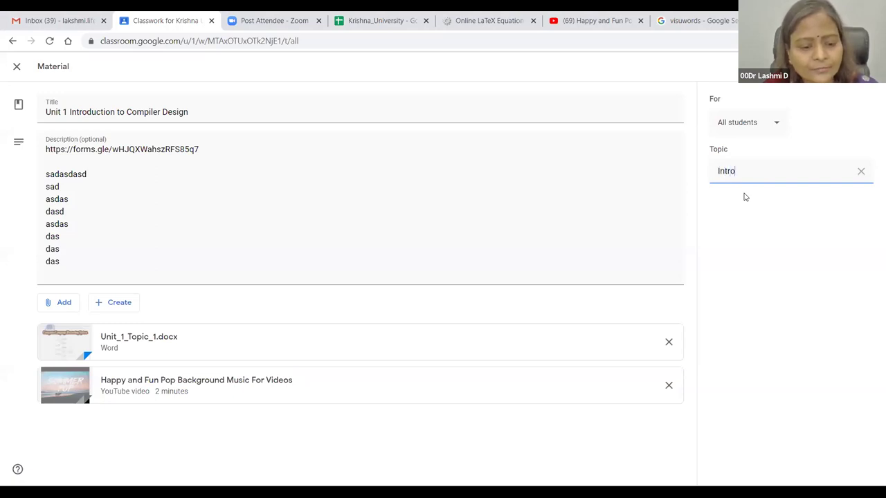
pyautogui.write('duction')
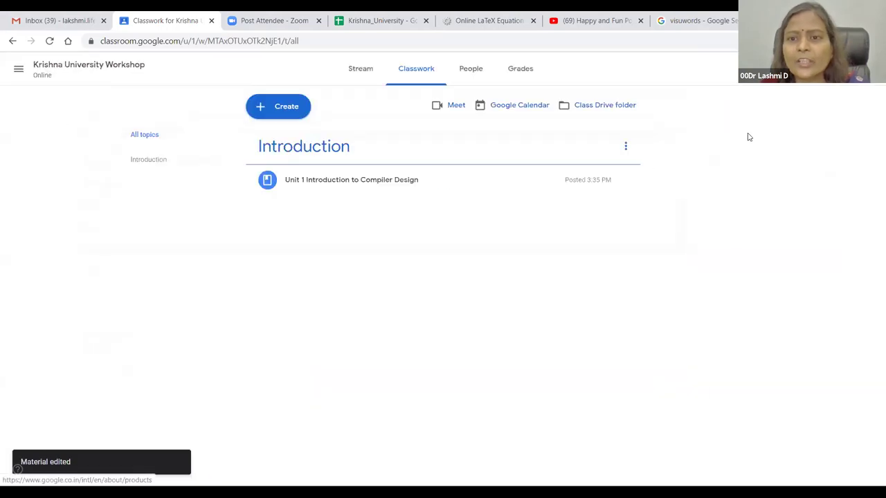
# Step: Copy the link to the Introduction topic
pyautogui.click(625, 147)
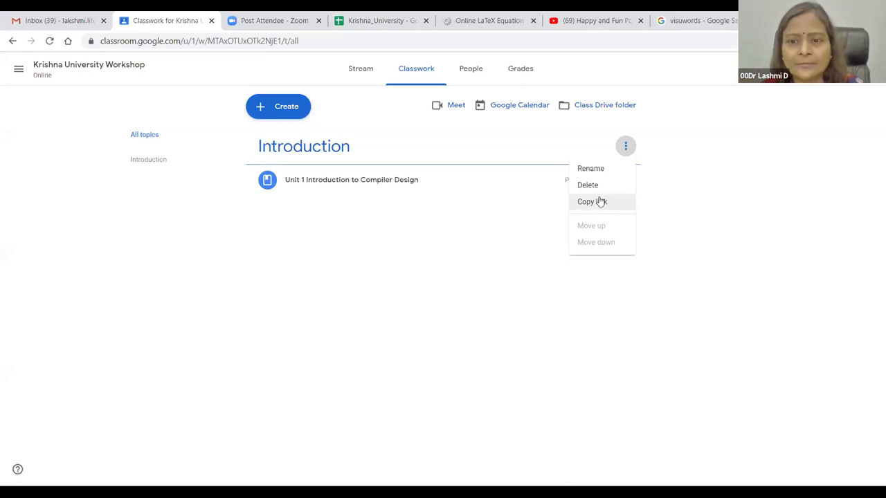
pyautogui.click(596, 201)
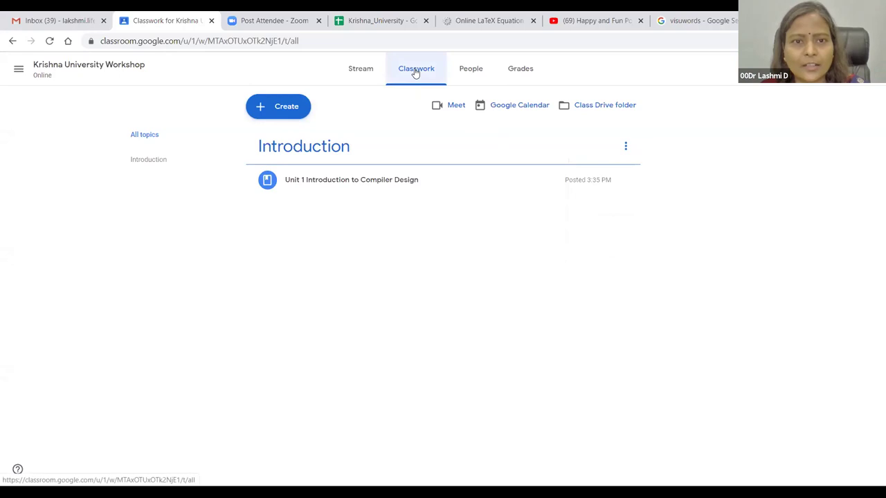
# Step: Start a new assignment and assign it to a new topic named "Unit 1"
pyautogui.click(279, 111)
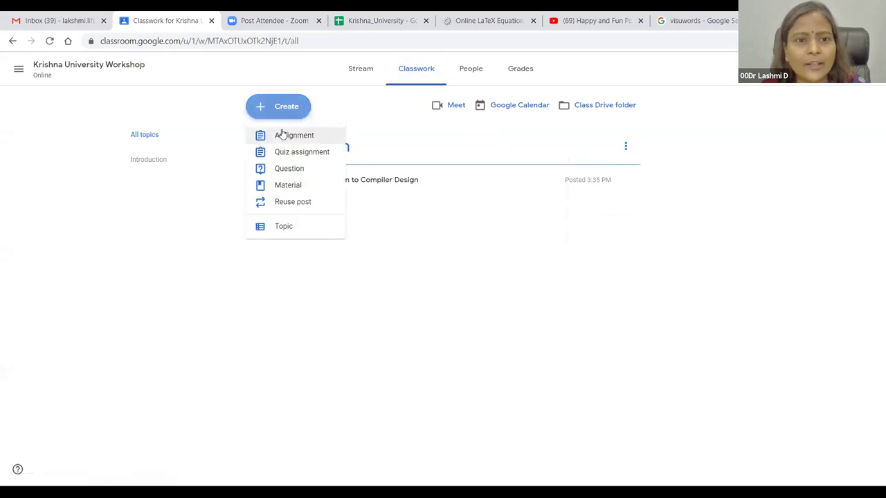
pyautogui.click(284, 135)
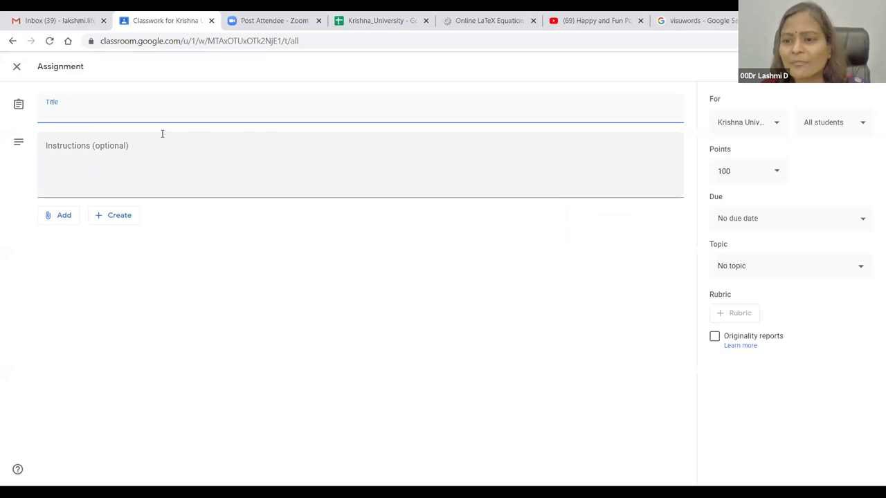
pyautogui.click(858, 268)
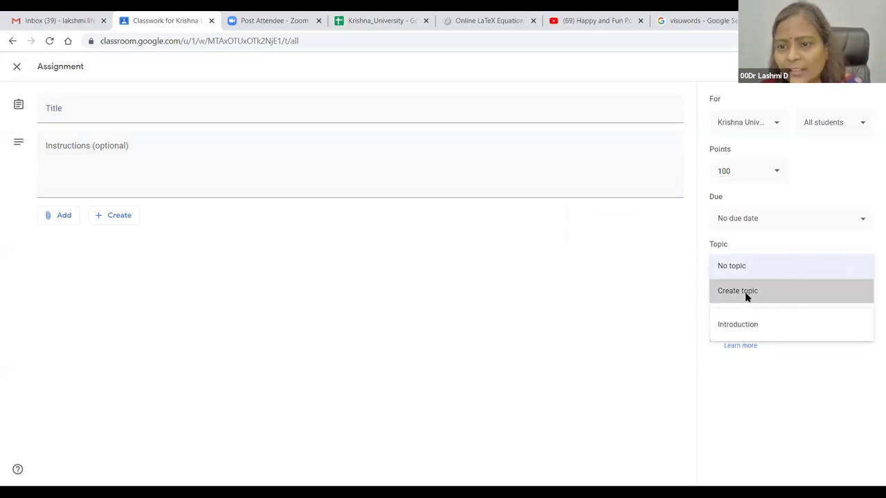
pyautogui.click(746, 296)
pyautogui.write('Unit 1')
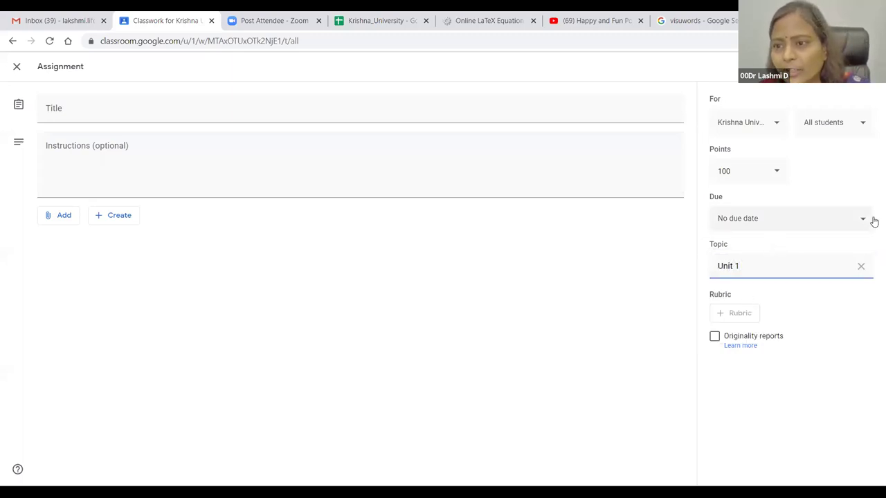
pyautogui.click(776, 172)
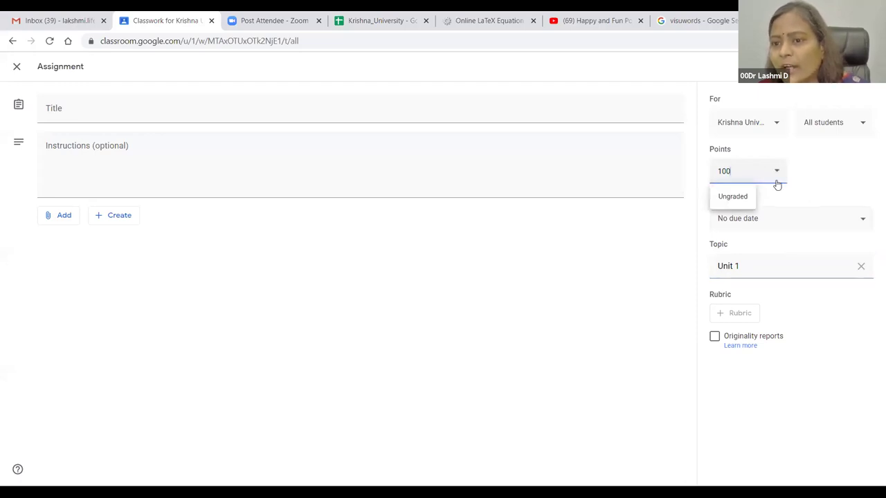
pyautogui.click(685, 238)
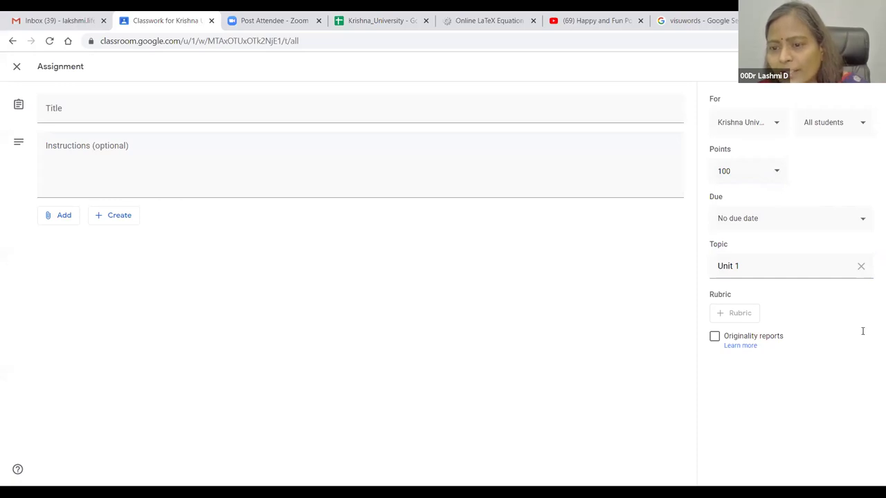
# Step: Set the assignment's due date to May 31, 2020 at 11:59 PM
pyautogui.click(859, 220)
pyautogui.click(821, 258)
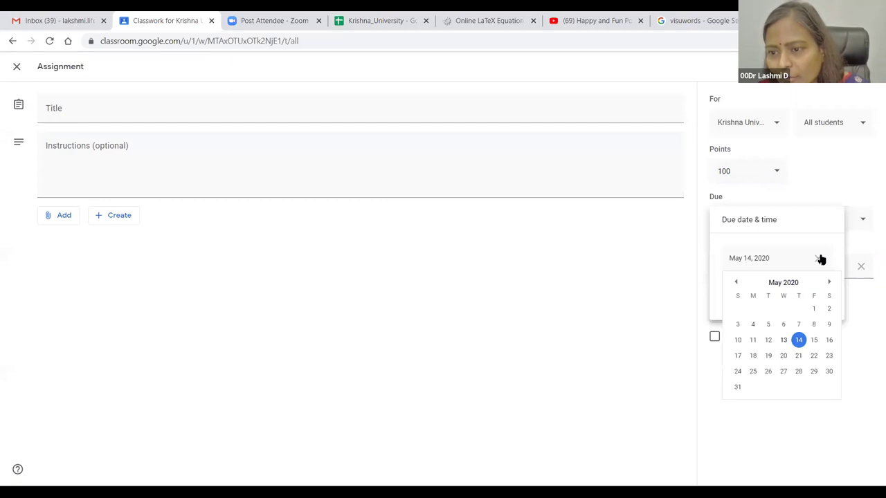
pyautogui.click(737, 387)
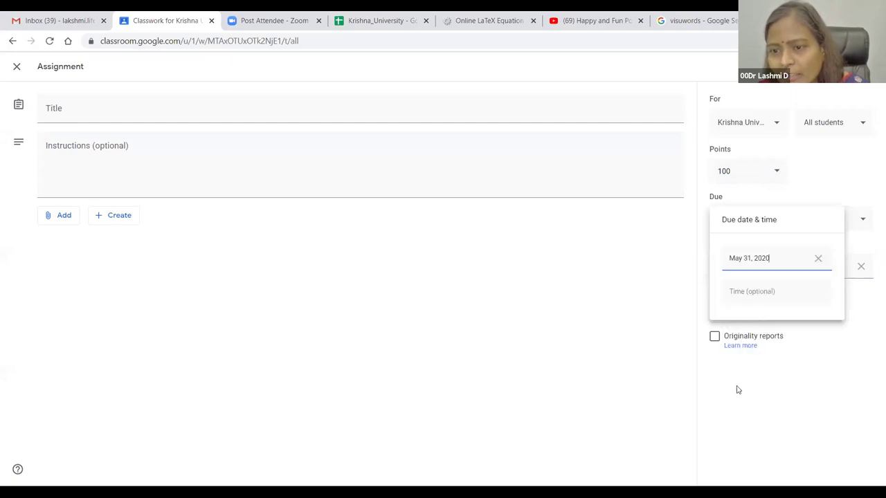
pyautogui.click(755, 293)
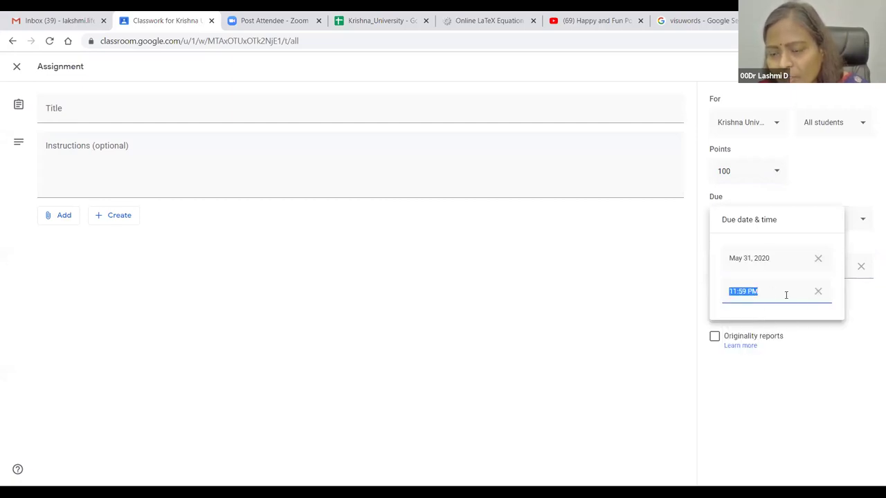
pyautogui.click(860, 374)
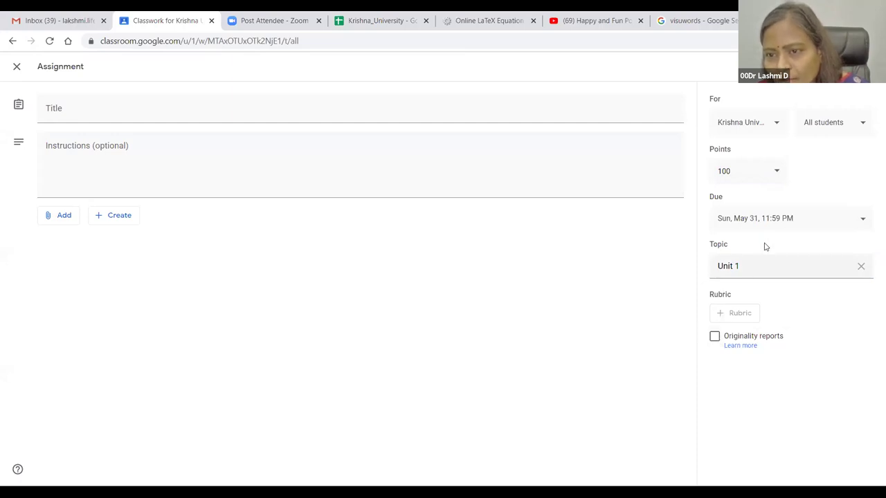
# Step: Title the assignment "List out 5 popular compilers in the recent days."
pyautogui.press('Tab')
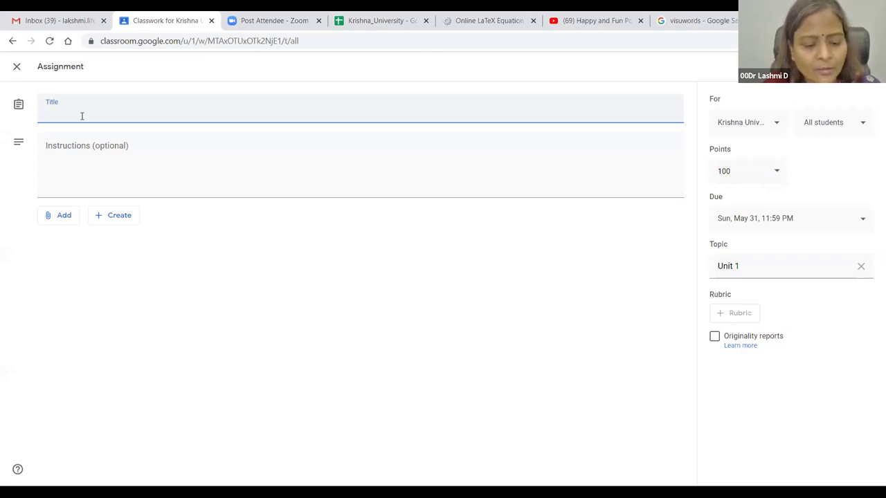
pyautogui.write('List ou')
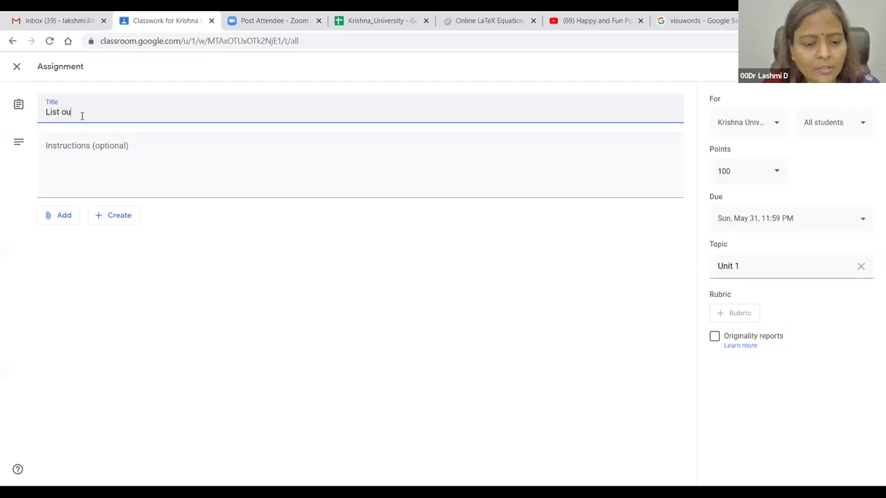
pyautogui.write('t 5 popular compilers in the recent days.')
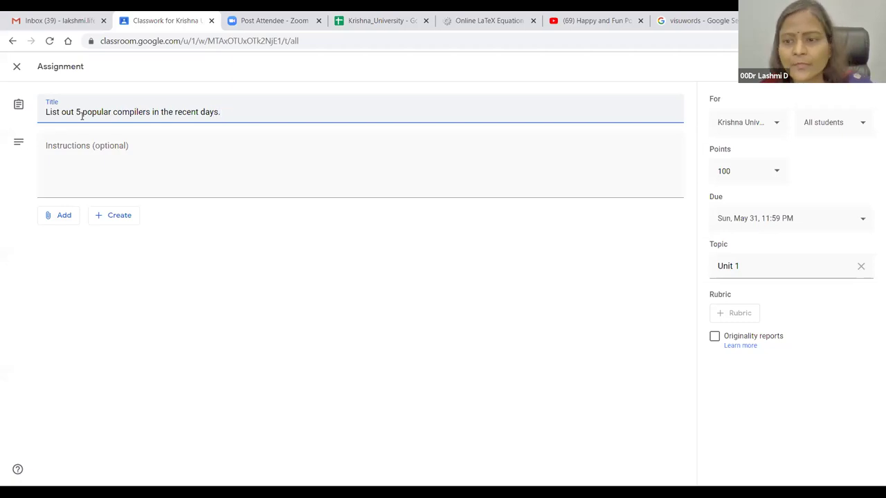
pyautogui.click(720, 288)
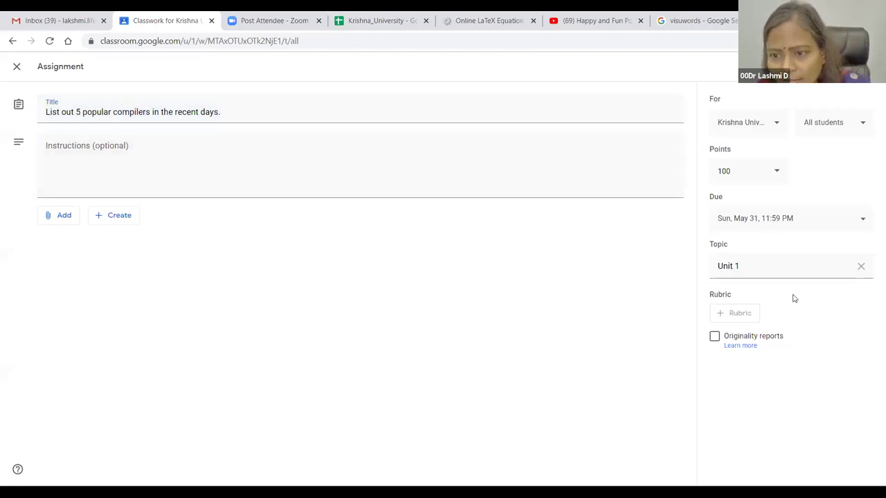
pyautogui.click(722, 313)
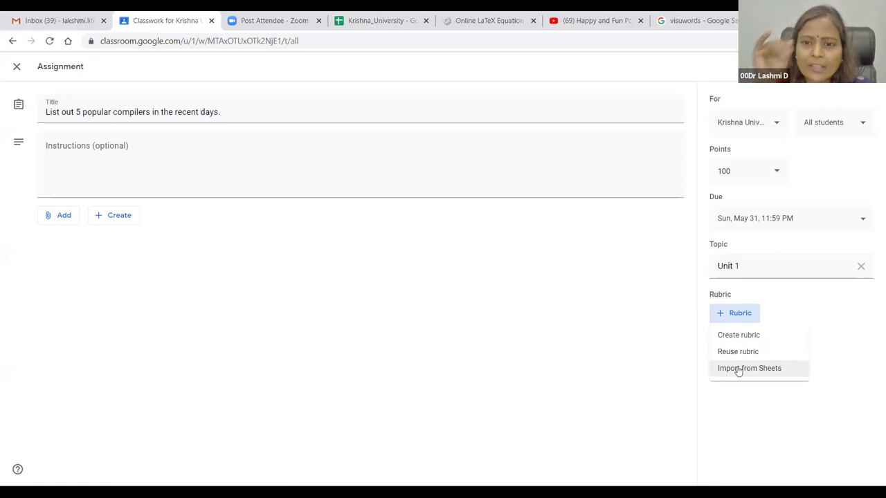
pyautogui.click(737, 337)
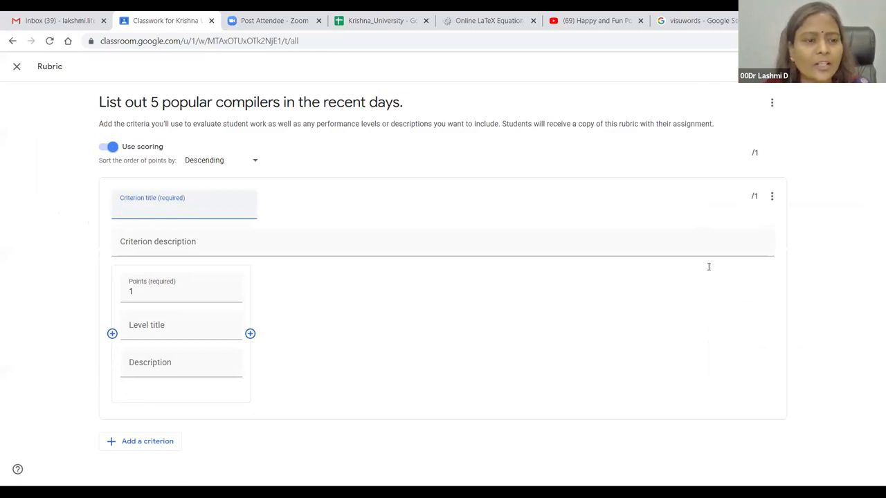
pyautogui.click(137, 248)
pyautogui.click(140, 305)
pyautogui.click(137, 339)
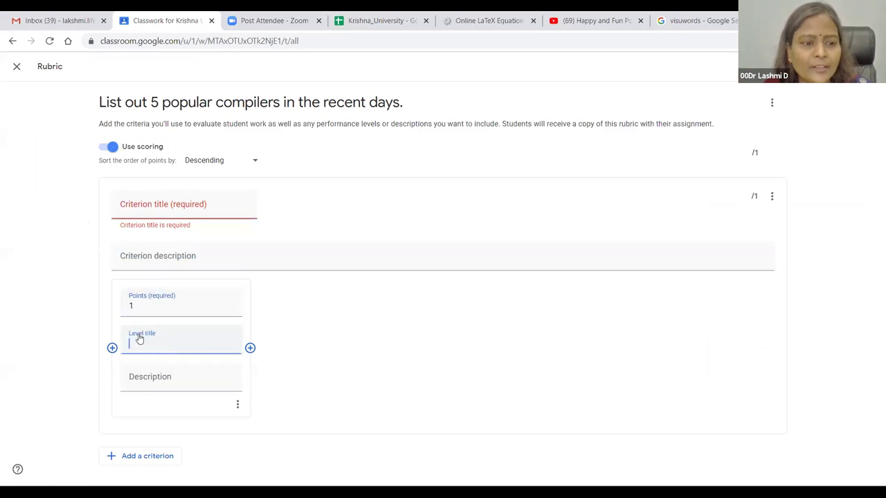
pyautogui.click(147, 377)
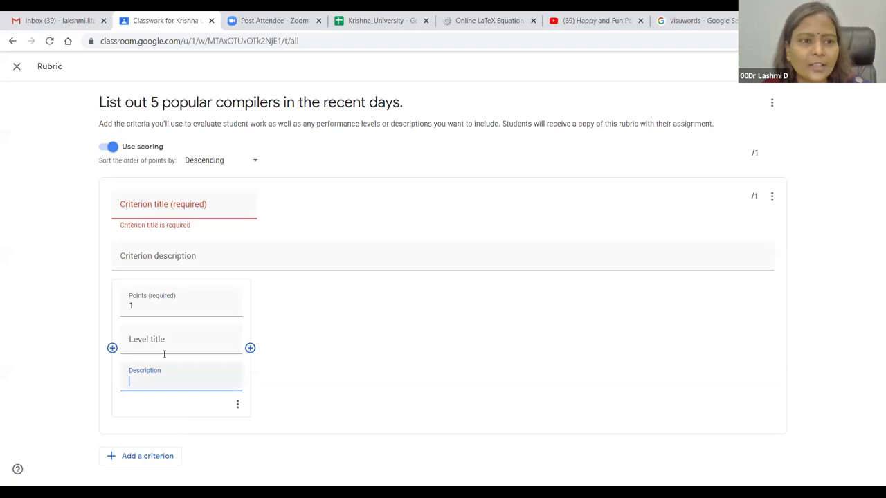
pyautogui.click(11, 42)
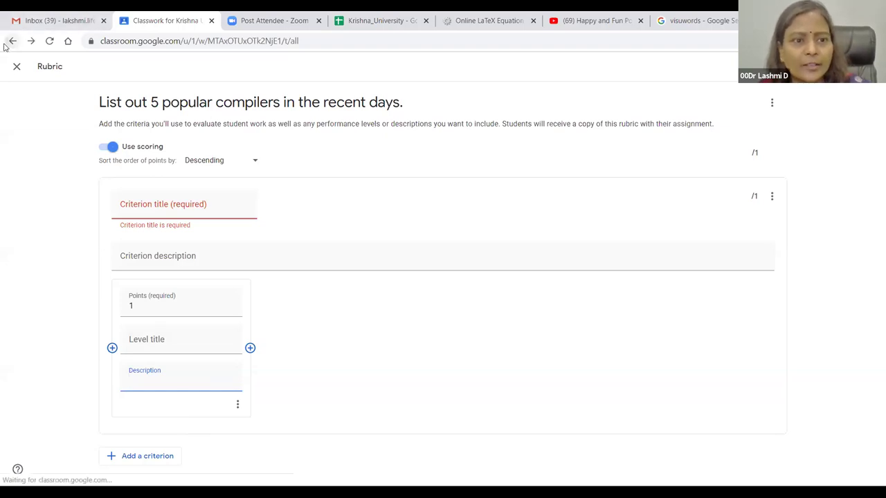
pyautogui.click(527, 257)
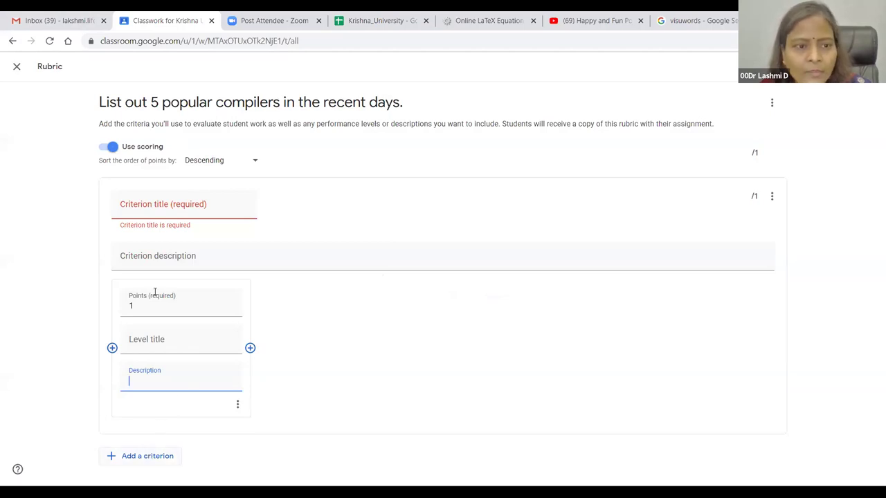
pyautogui.click(851, 66)
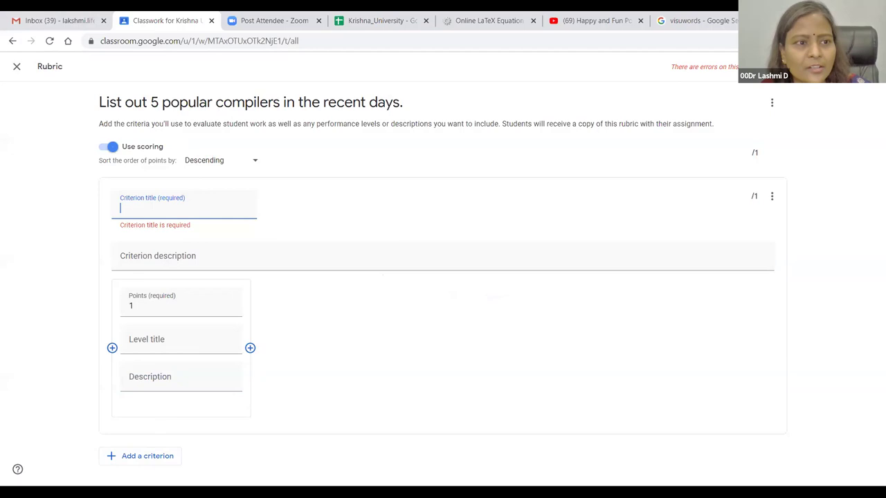
pyautogui.click(108, 148)
pyautogui.click(109, 148)
pyautogui.click(110, 147)
pyautogui.press('Return')
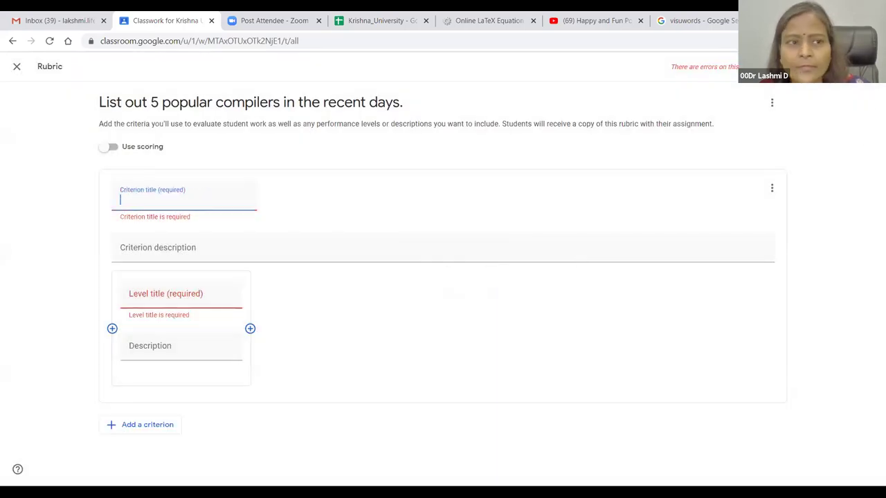
pyautogui.click(16, 66)
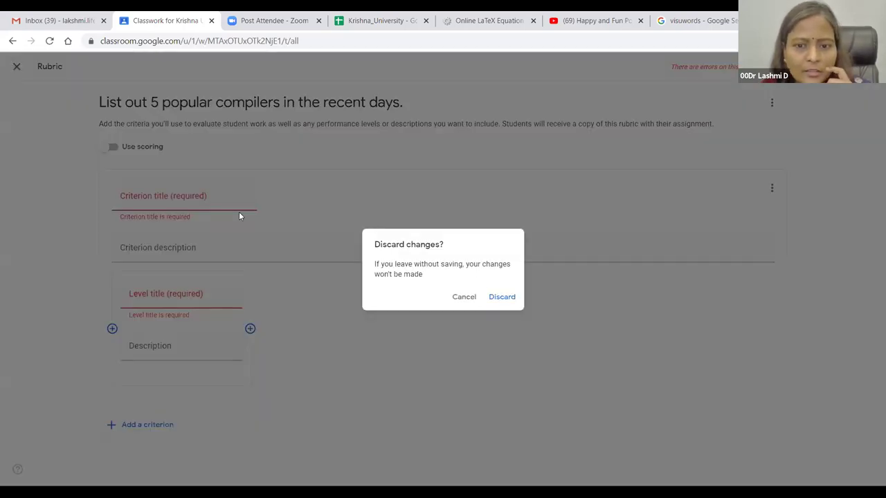
pyautogui.moveTo(466, 196); pyautogui.dragTo(526, 276)
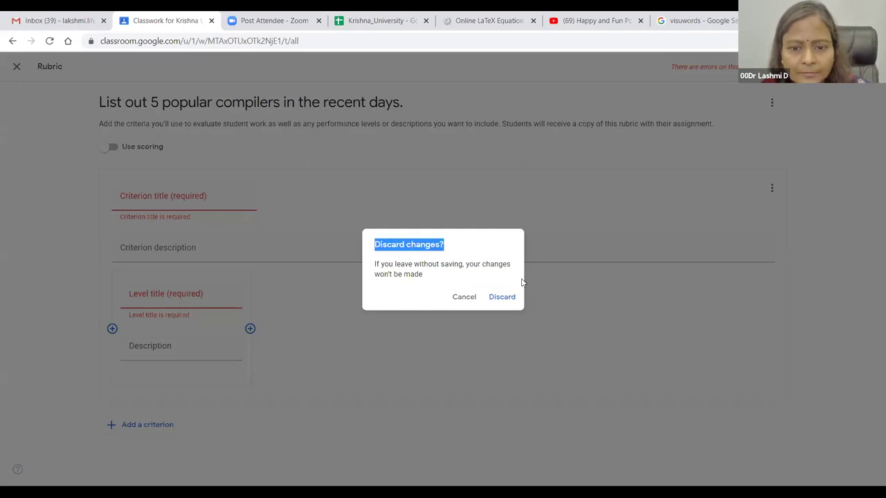
pyautogui.click(502, 297)
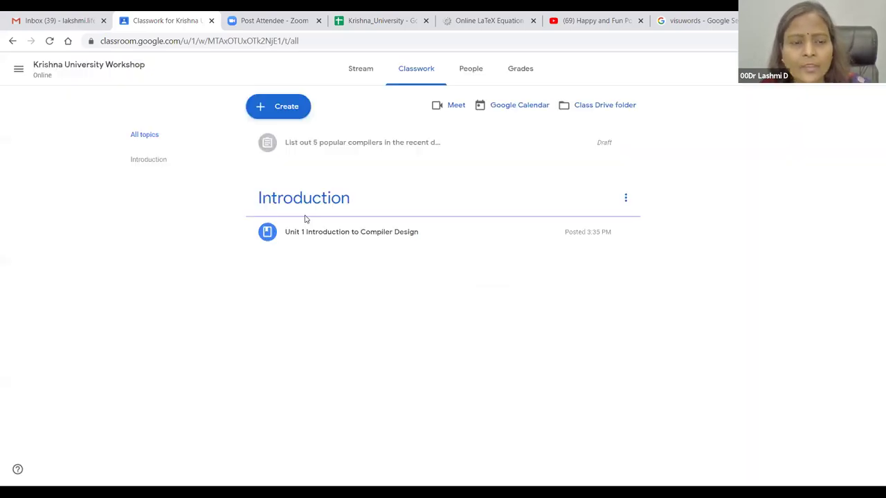
# Step: View the material posted under the Introduction topic and return to the full classwork list
pyautogui.click(311, 204)
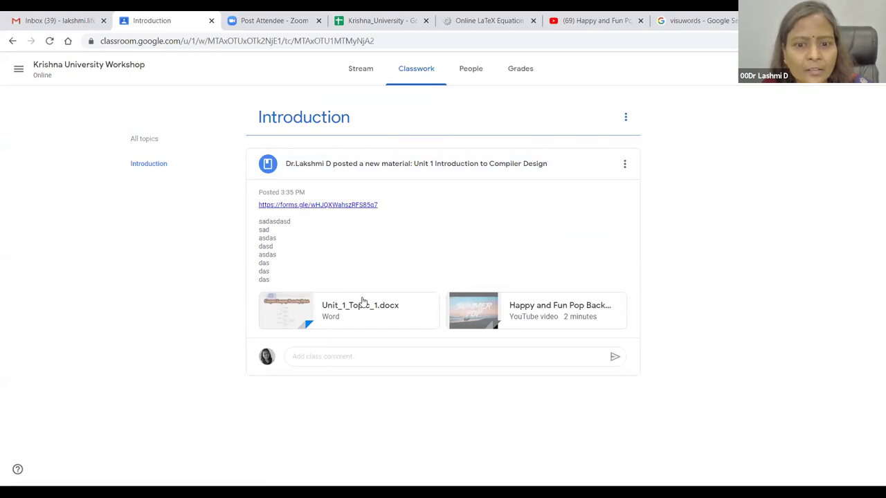
pyautogui.click(421, 71)
pyautogui.click(277, 109)
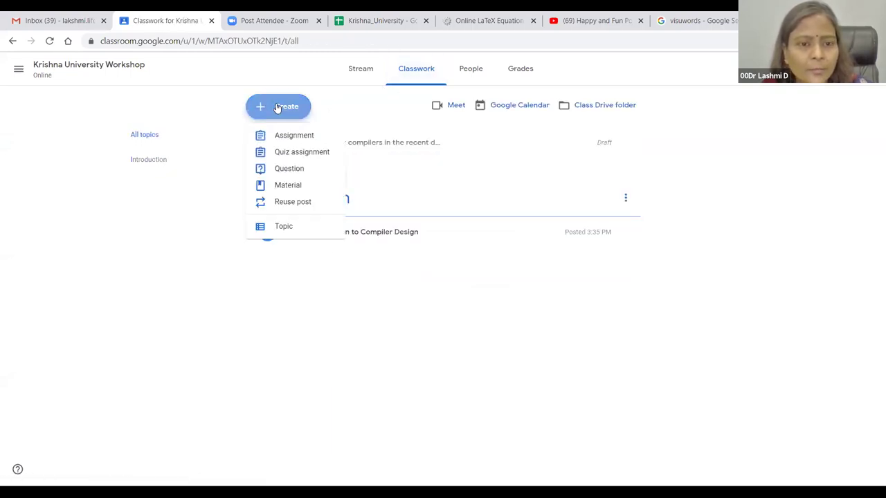
pyautogui.click(293, 152)
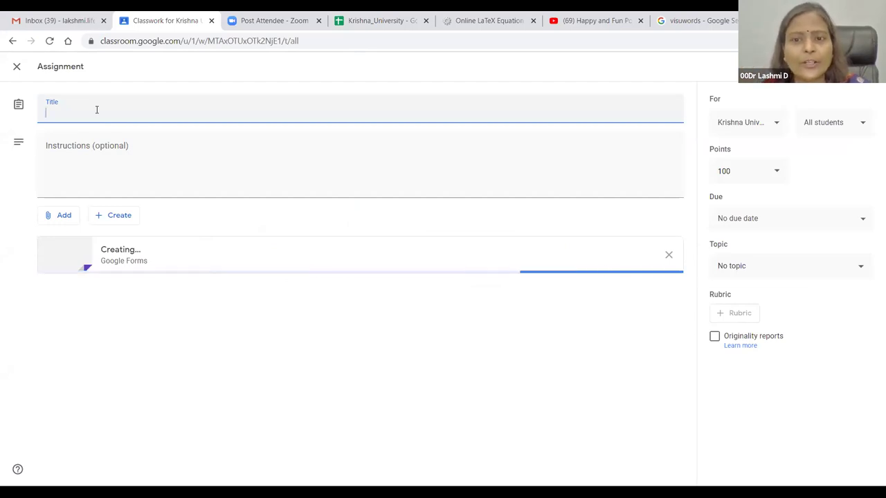
pyautogui.click(81, 168)
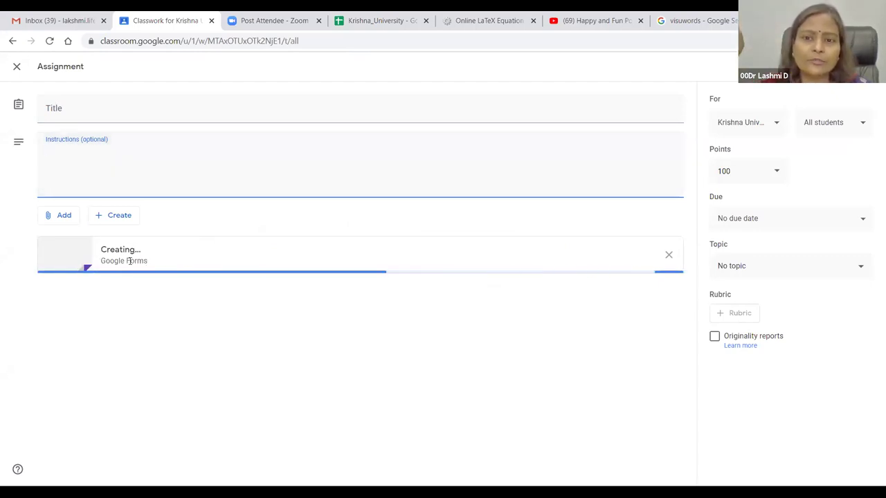
pyautogui.click(16, 67)
# Step: Start a new question post with the Short answer type and begin its text with "Discuss in detail"
pyautogui.click(277, 107)
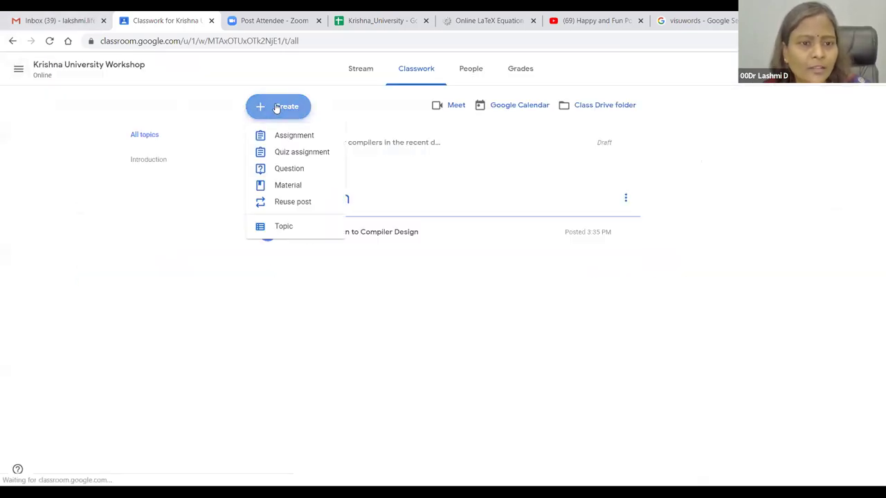
pyautogui.click(289, 169)
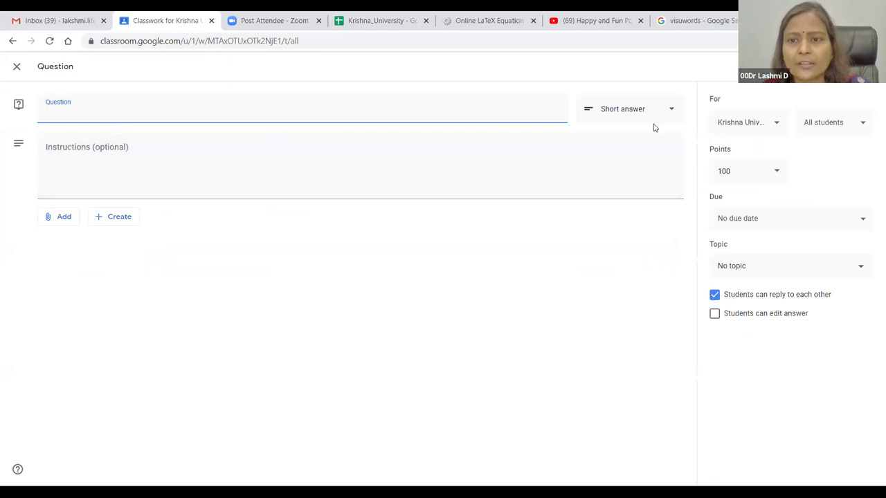
pyautogui.click(671, 112)
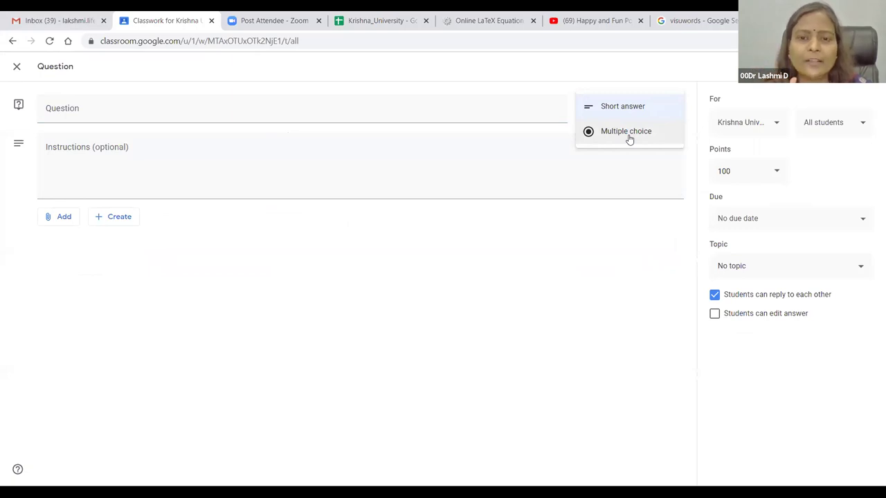
pyautogui.click(628, 109)
pyautogui.click(109, 115)
pyautogui.write('Discuss i')
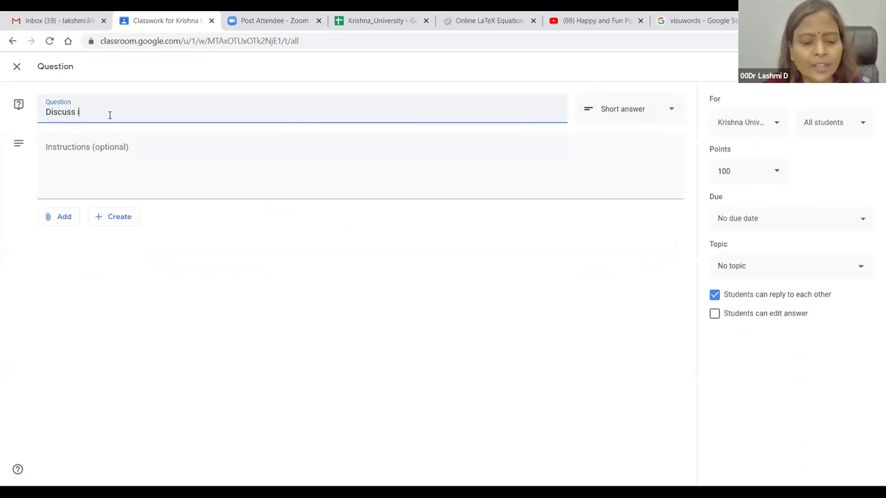
pyautogui.write('n detail')
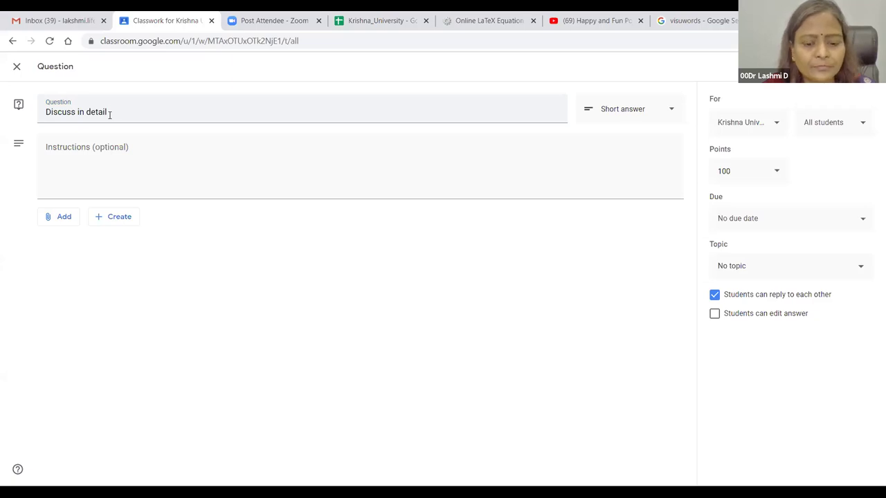
pyautogui.hotkey('ctrl', 'j')
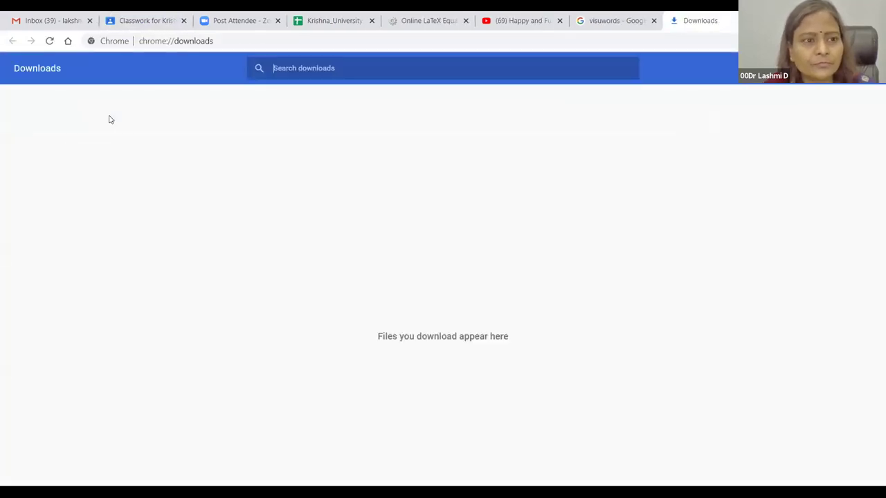
pyautogui.write('fer')
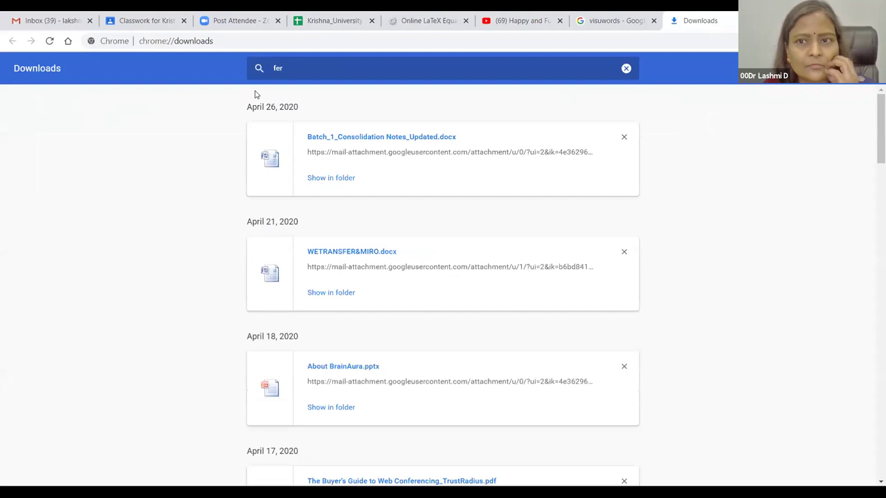
pyautogui.click(143, 22)
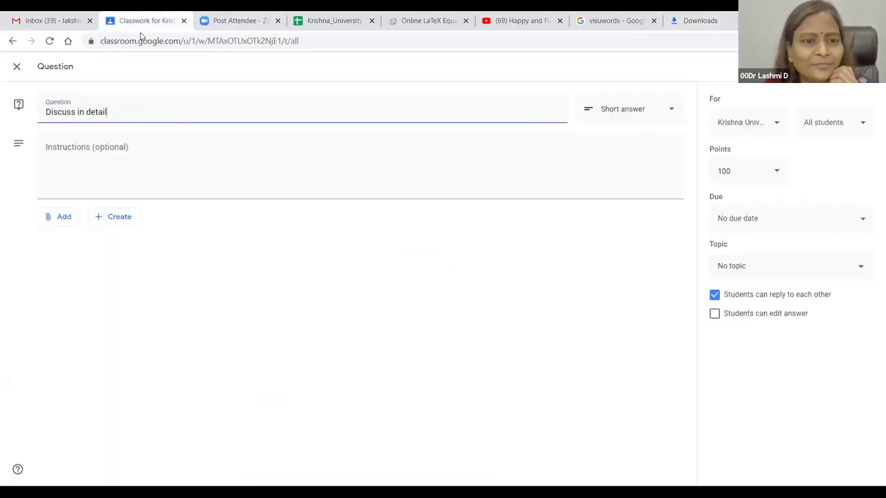
# Step: Complete the question text as "Discuss in detail about different phases of compiler?"
pyautogui.write('ab')
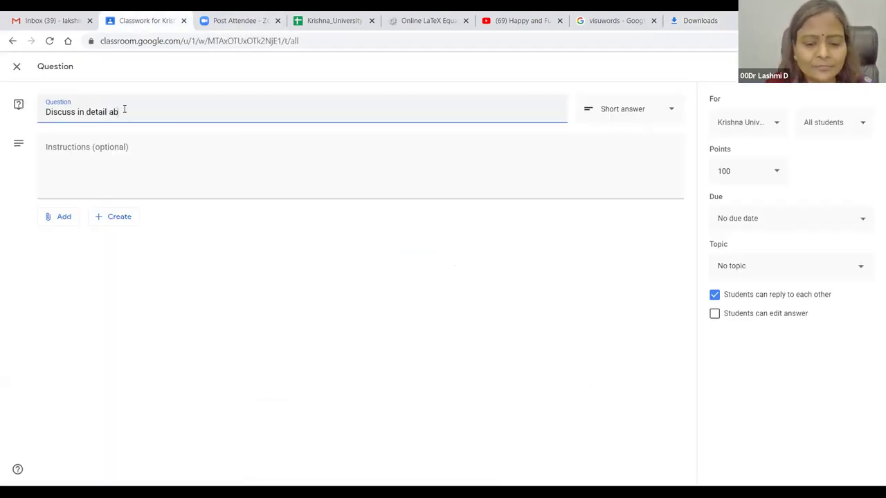
pyautogui.write('out di')
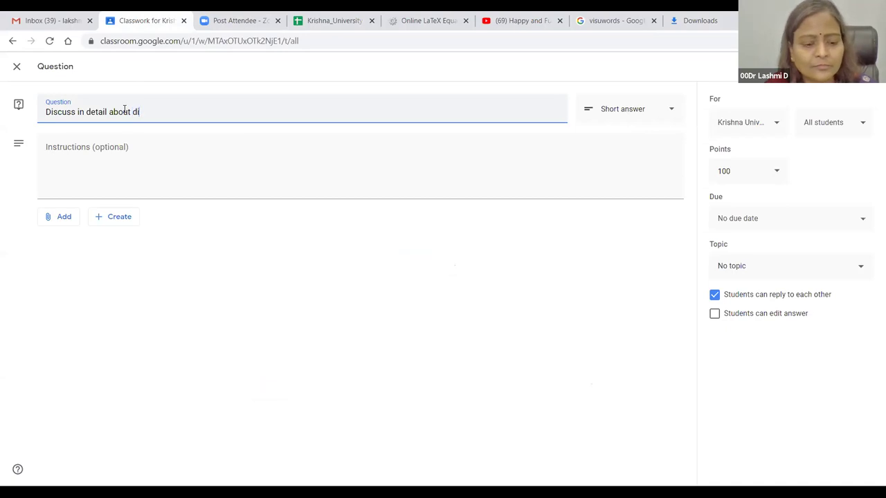
pyautogui.write('fferent pha')
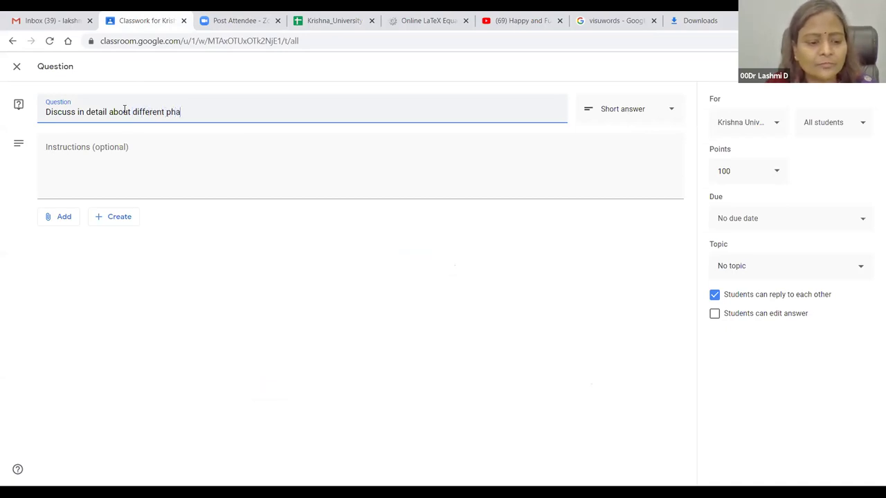
pyautogui.write('ses of compiler?')
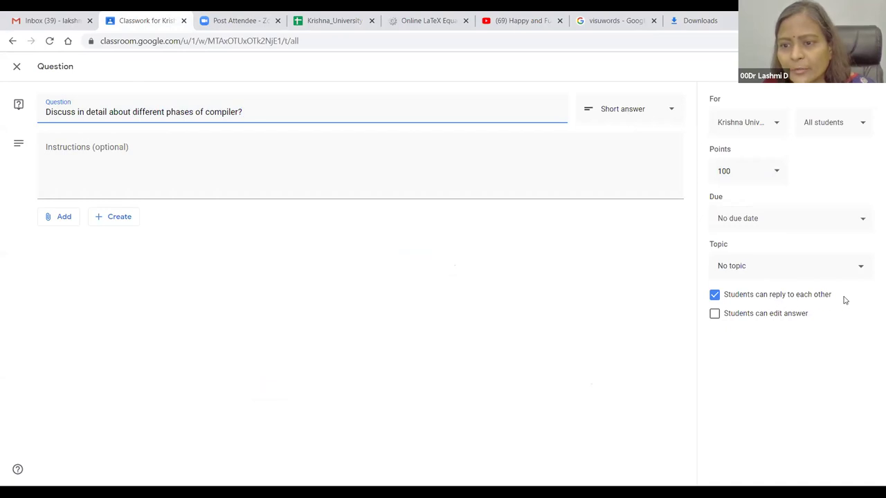
# Step: Allow students to edit their answers and assign the question to a new topic titled "Logn answer test"
pyautogui.click(715, 315)
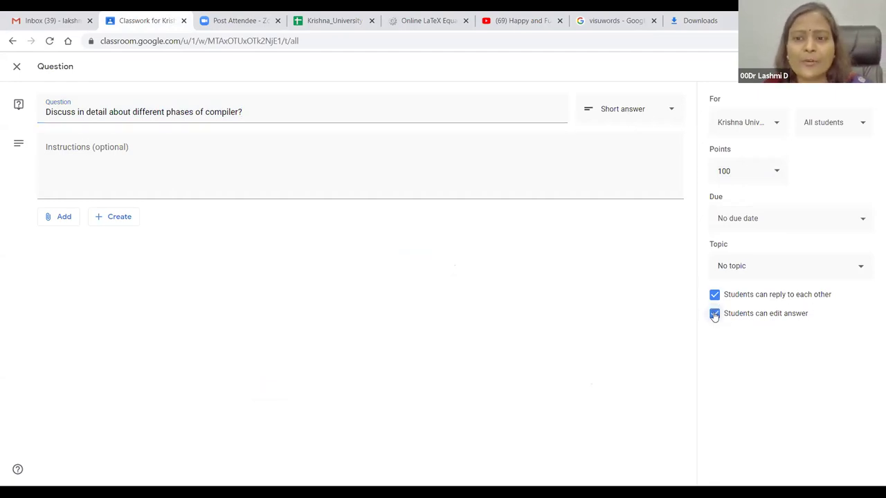
pyautogui.click(729, 266)
pyautogui.click(735, 292)
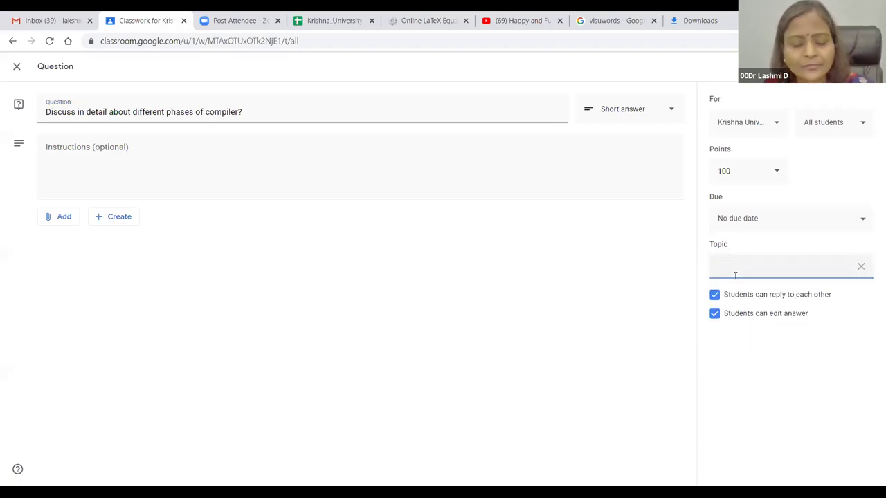
pyautogui.write('Log')
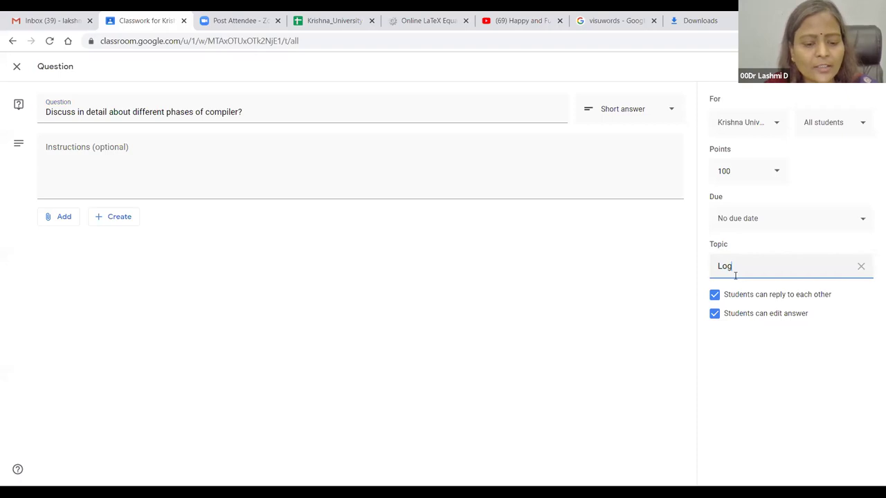
pyautogui.write('n answer test')
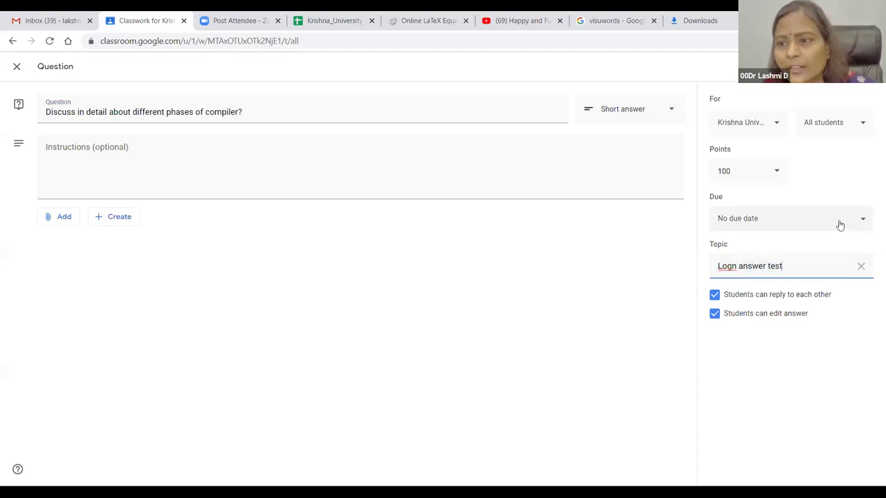
# Step: Set the question's due date to May 25, 2020 at 11:59 PM and post the question to the class
pyautogui.click(864, 220)
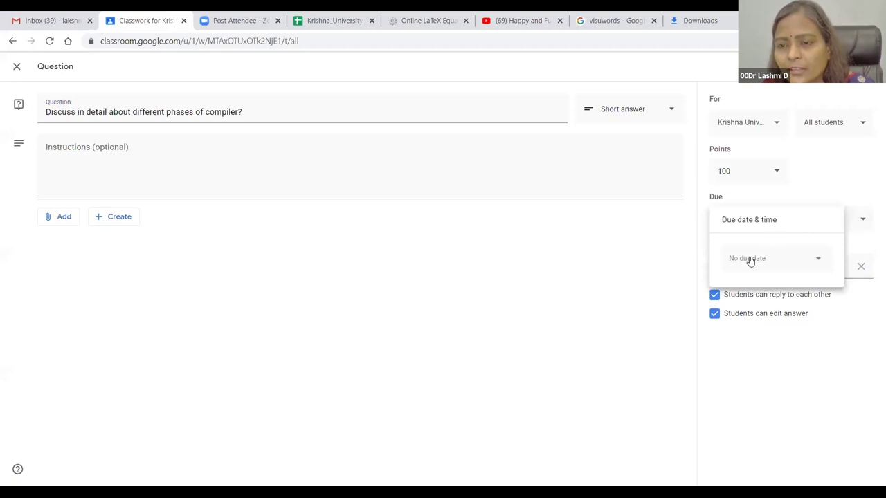
pyautogui.click(818, 263)
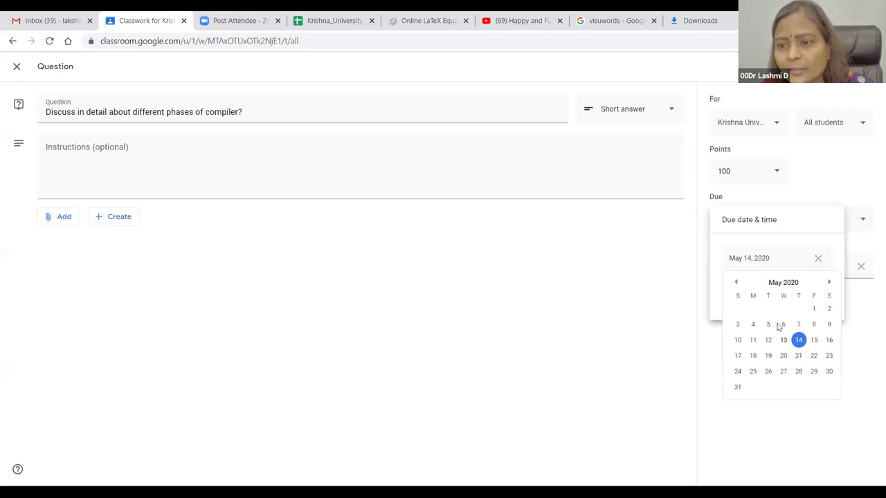
pyautogui.click(755, 371)
pyautogui.click(739, 293)
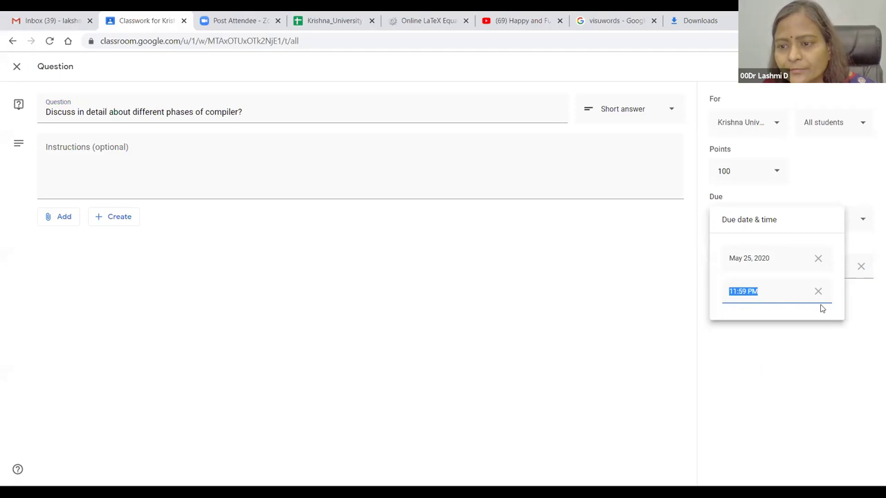
pyautogui.click(804, 351)
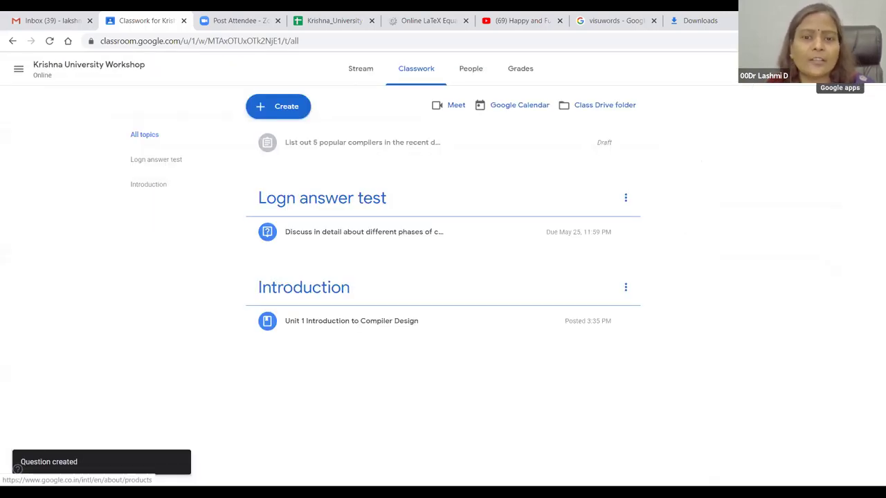
# Step: Invite a student to the class by searching for "18" and choosing the first match
pyautogui.click(274, 108)
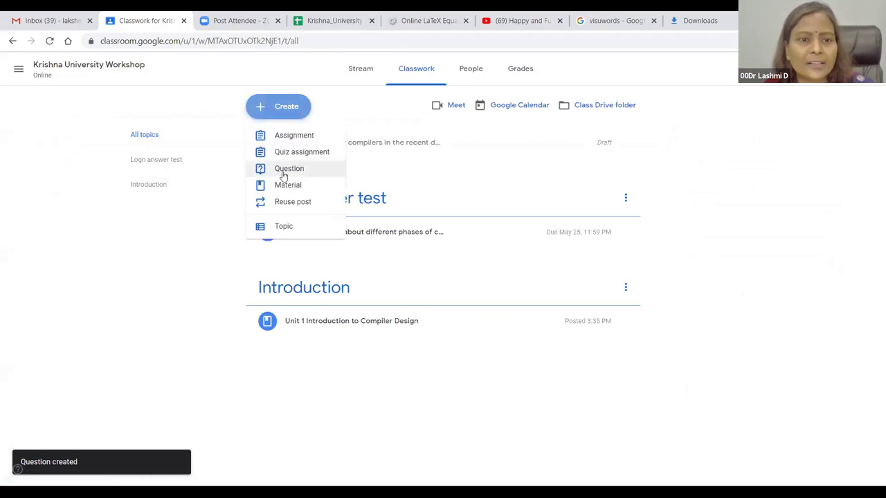
pyautogui.click(467, 72)
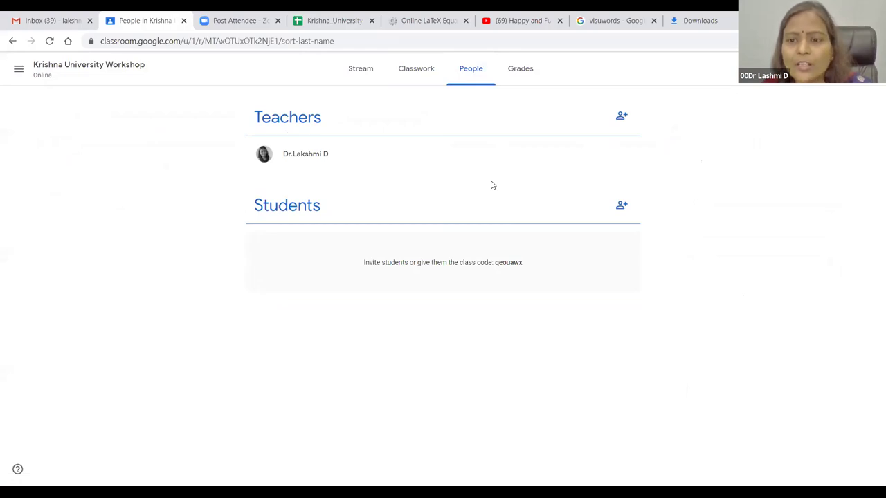
pyautogui.click(620, 207)
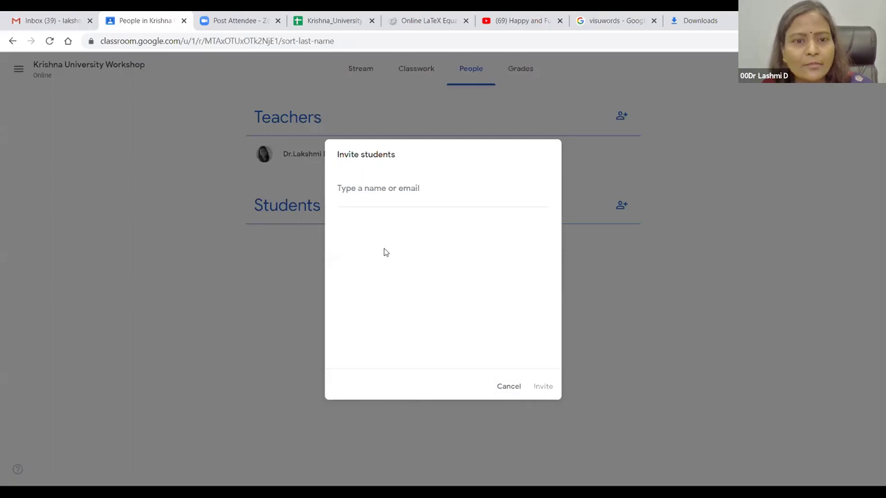
pyautogui.write('18')
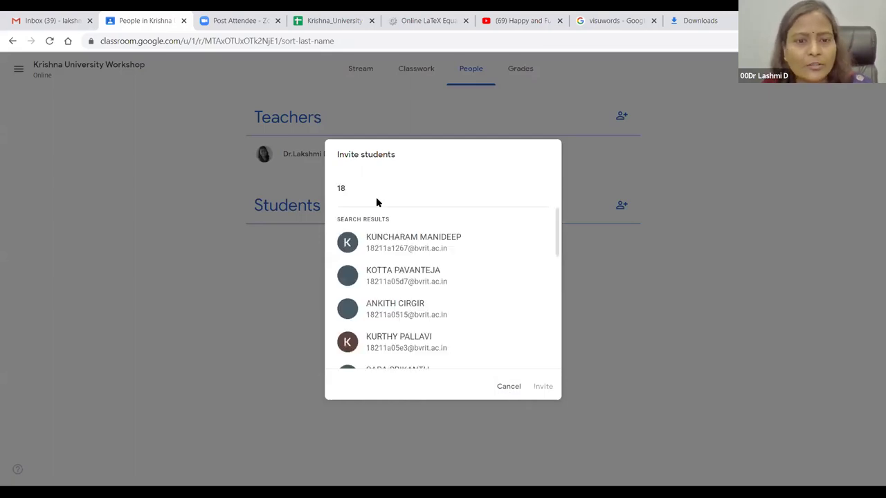
pyautogui.click(394, 237)
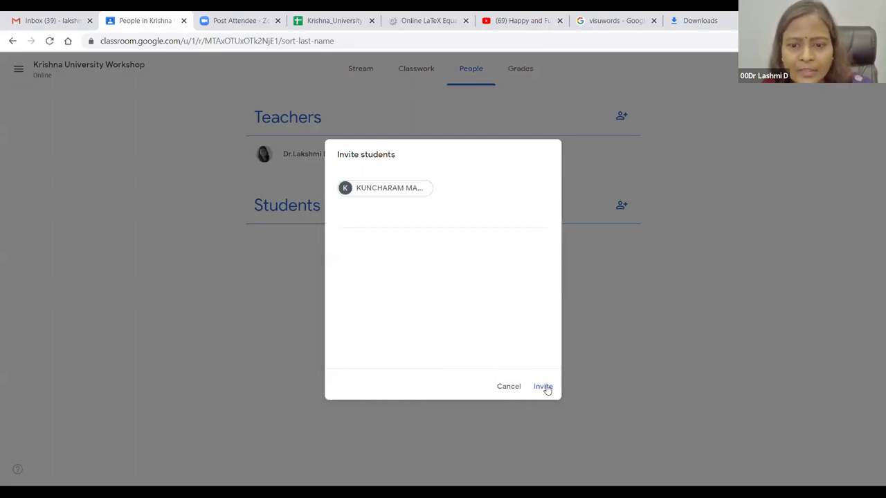
pyautogui.click(543, 387)
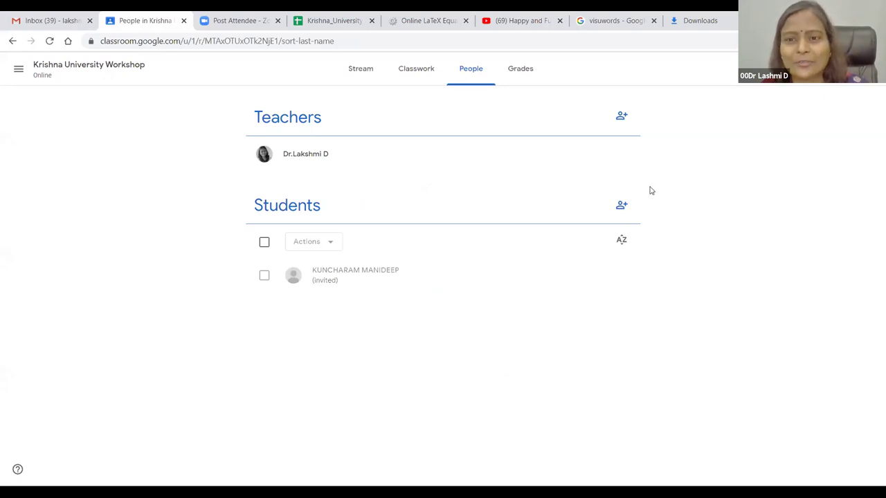
# Step: Look at the teacher invitation form without inviting anyone, and view the actions available for the selected student
pyautogui.click(622, 116)
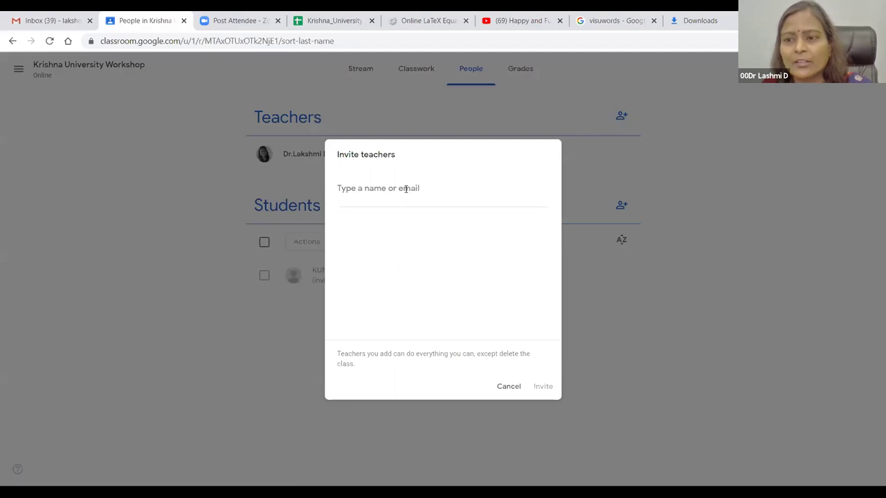
pyautogui.click(512, 389)
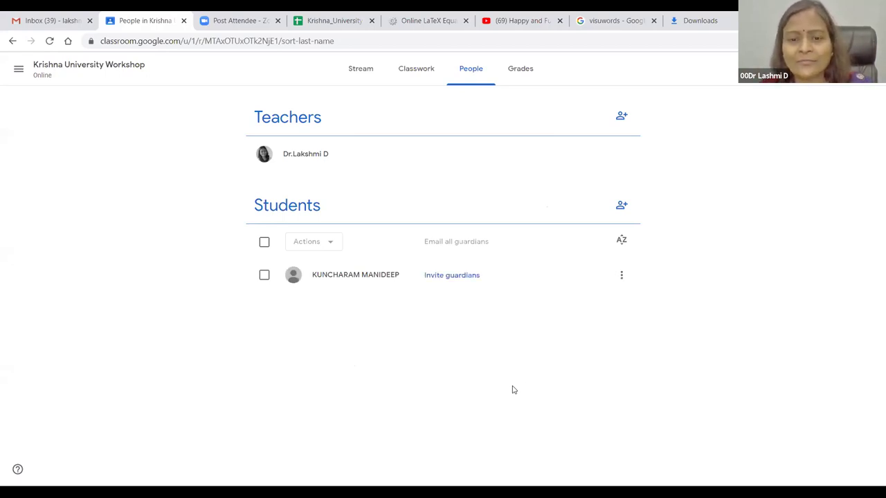
pyautogui.click(265, 276)
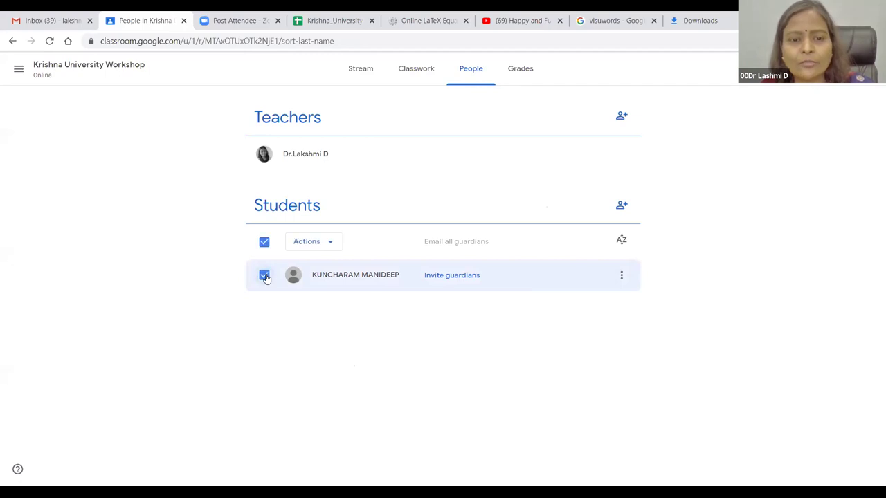
pyautogui.click(336, 245)
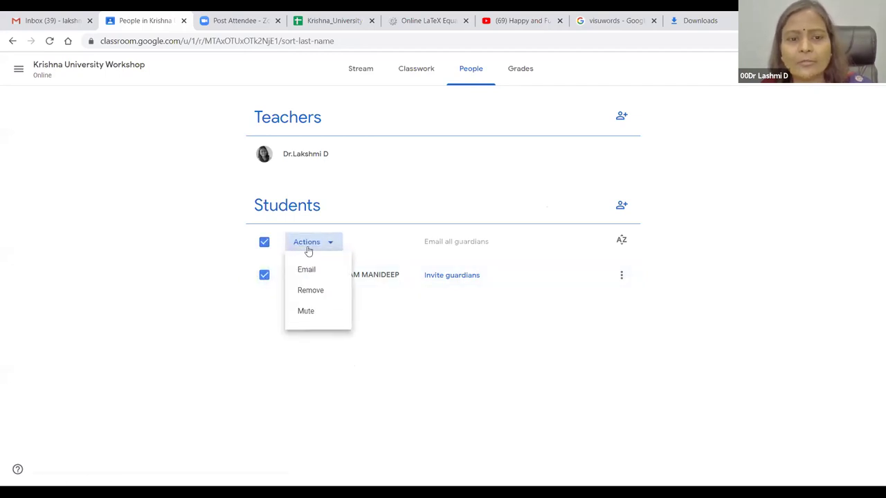
pyautogui.click(139, 268)
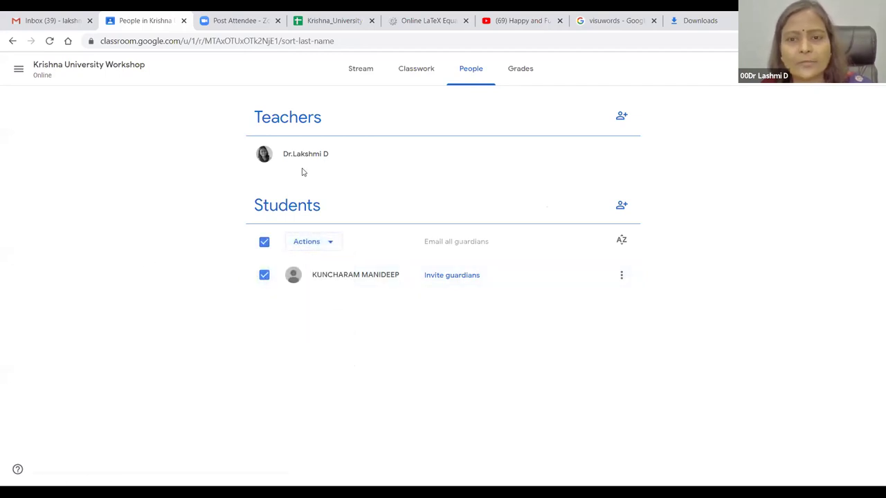
# Step: Review the class's gradebook, people list and stream posts, finishing on the stream
pyautogui.click(523, 73)
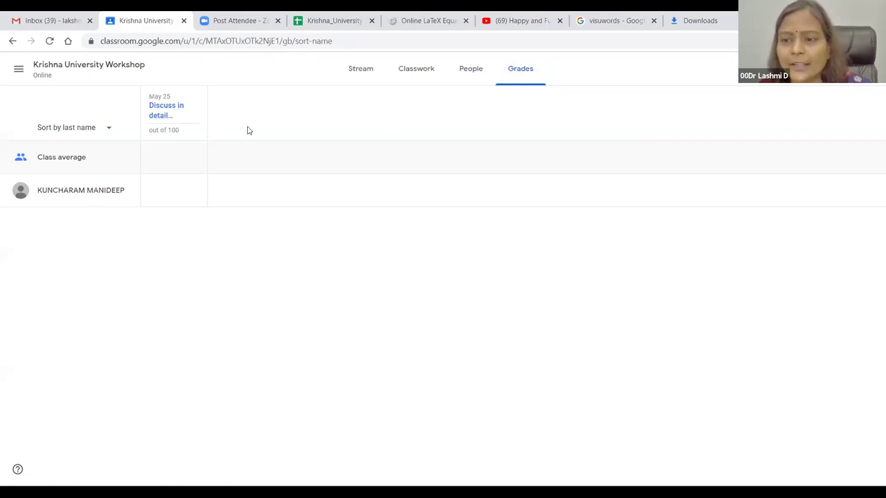
pyautogui.click(354, 74)
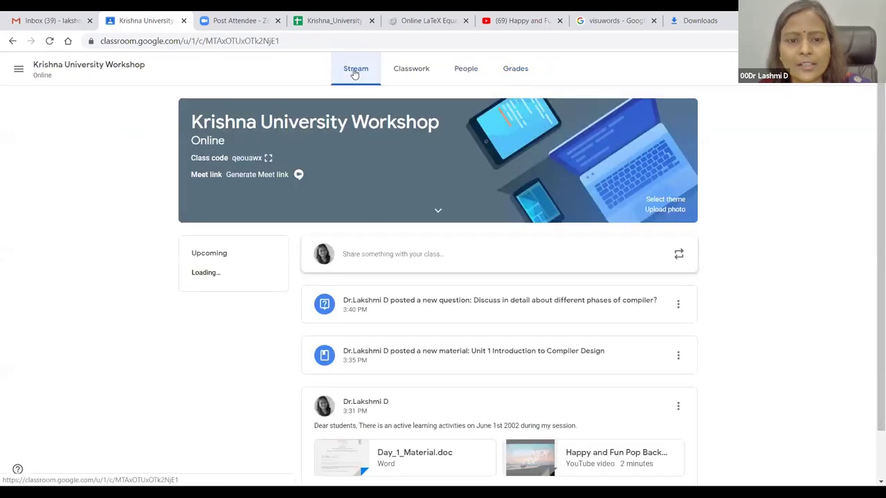
pyautogui.scroll(-1, 498, 294)
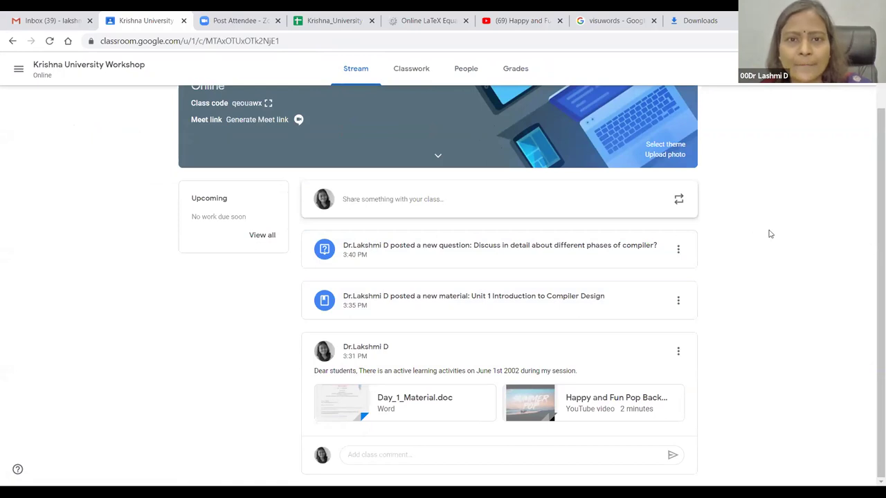
pyautogui.click(468, 72)
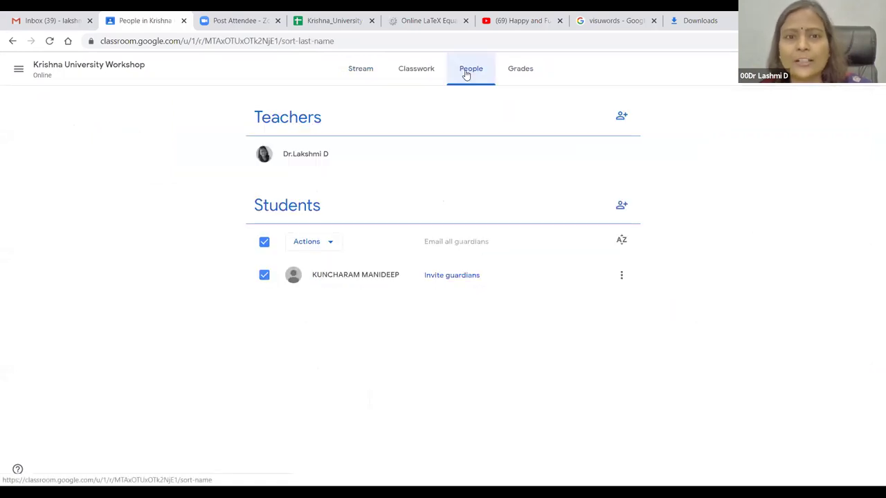
pyautogui.click(362, 71)
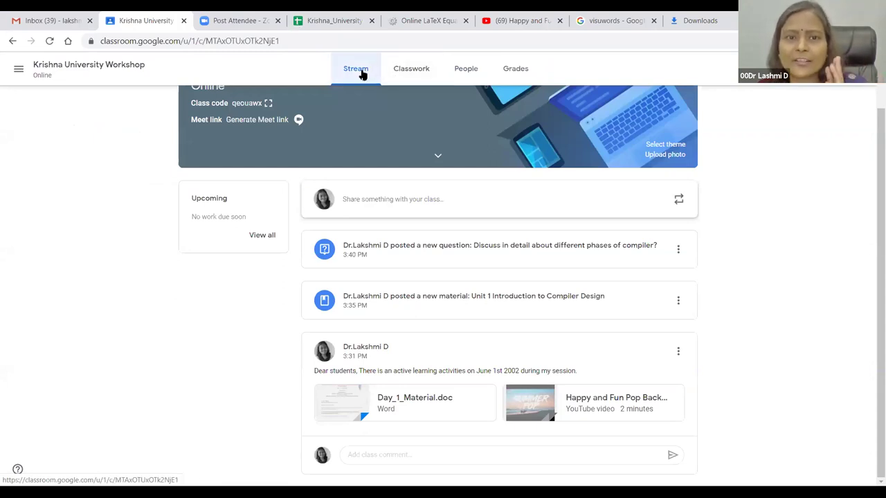
pyautogui.click(516, 69)
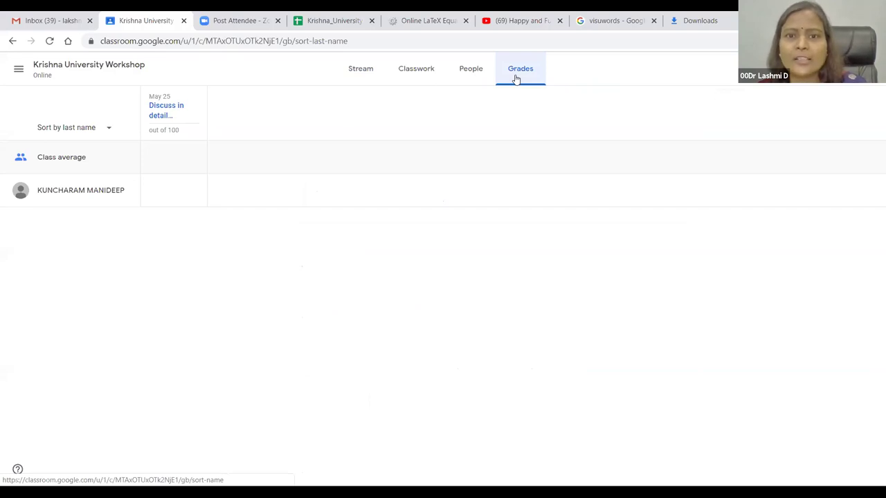
pyautogui.click(367, 74)
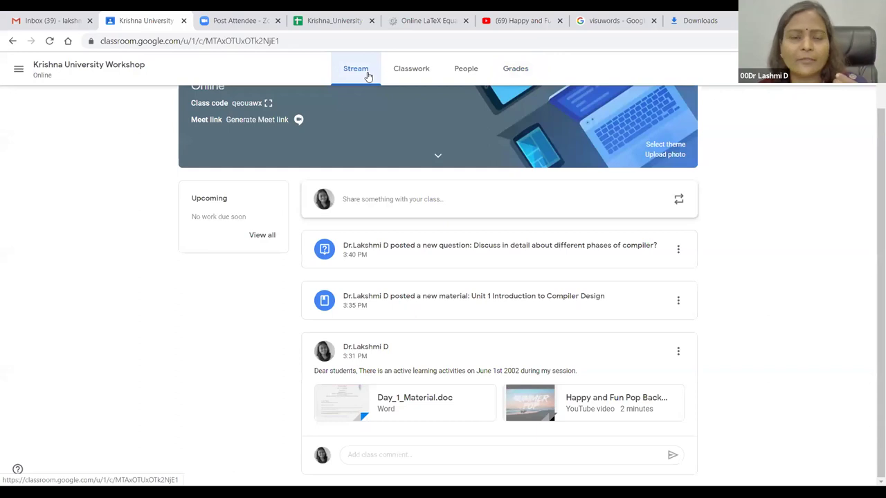
# Step: Return to the overview of all classes and move the Krishna University Workshop class to the end
pyautogui.click(18, 71)
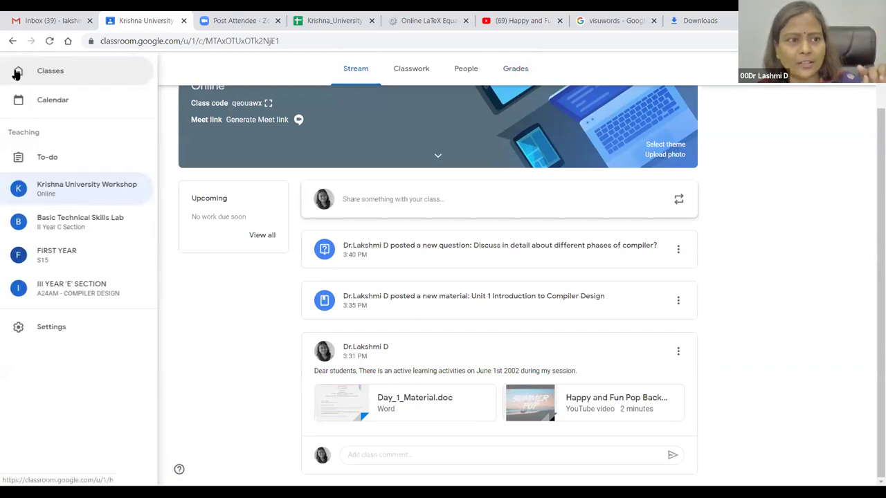
pyautogui.click(61, 77)
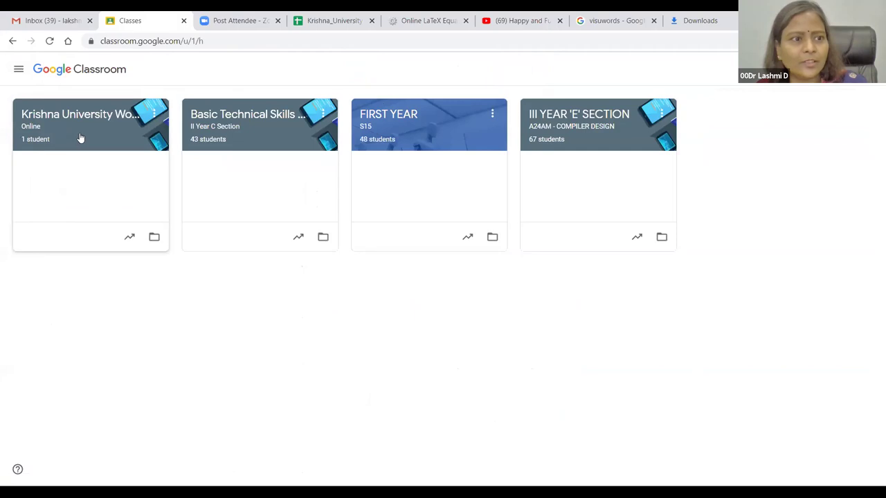
pyautogui.click(155, 116)
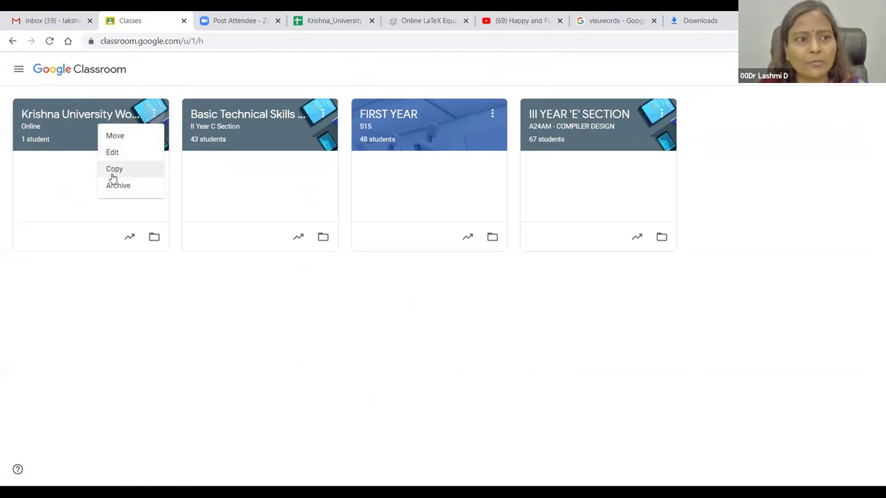
pyautogui.click(117, 137)
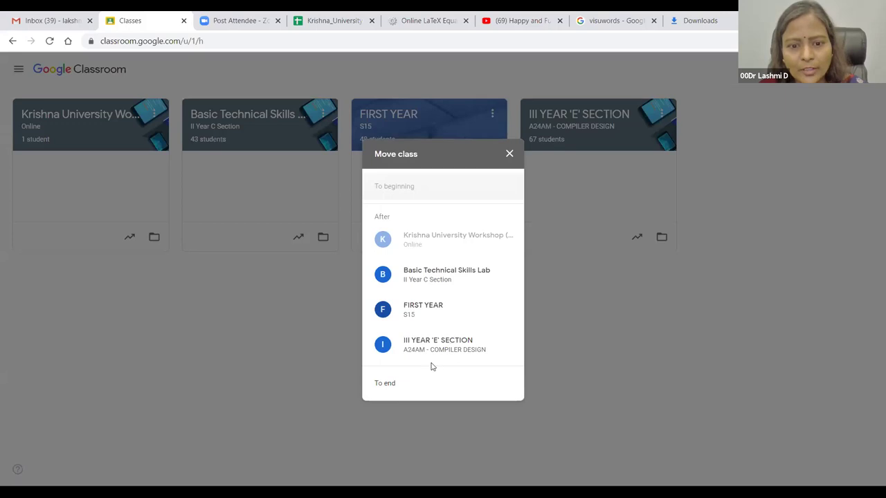
pyautogui.click(389, 385)
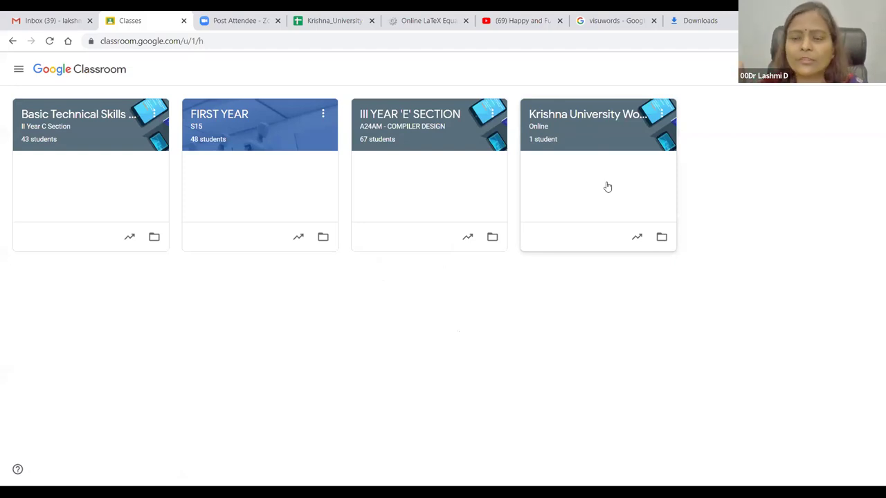
# Step: Archive the Krishna University Workshop class and bring up the list of class navigation links
pyautogui.click(660, 114)
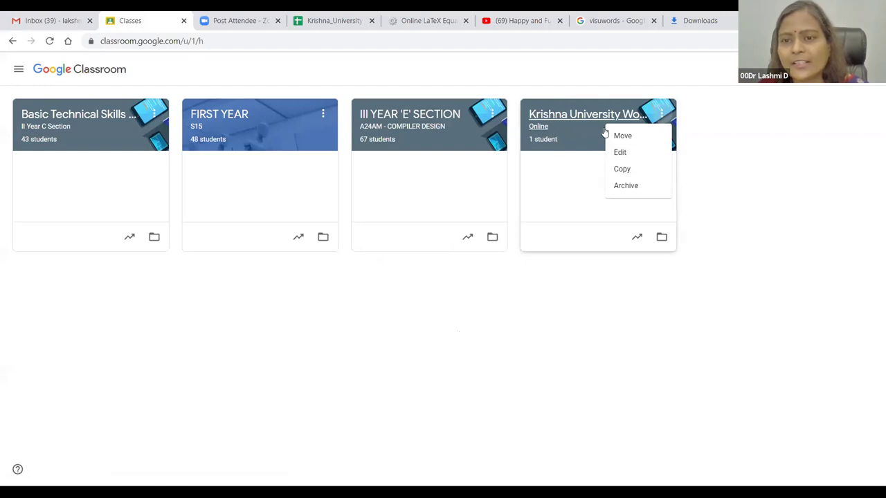
pyautogui.click(625, 186)
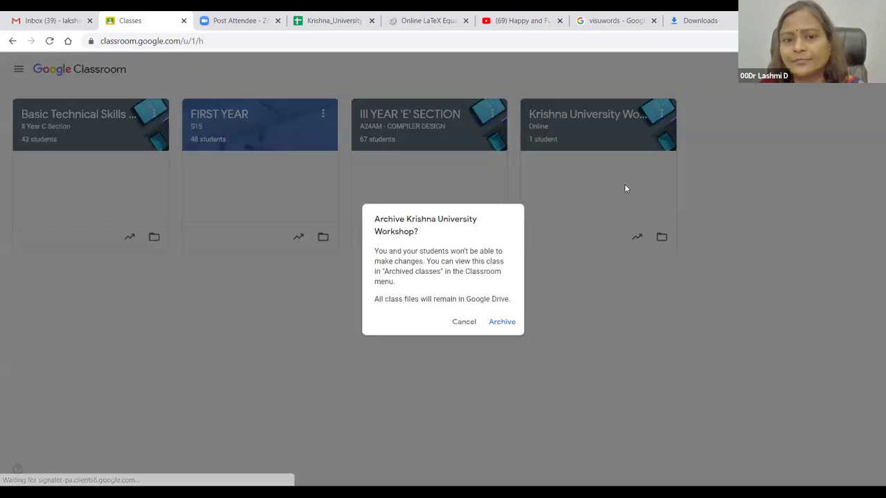
pyautogui.click(504, 323)
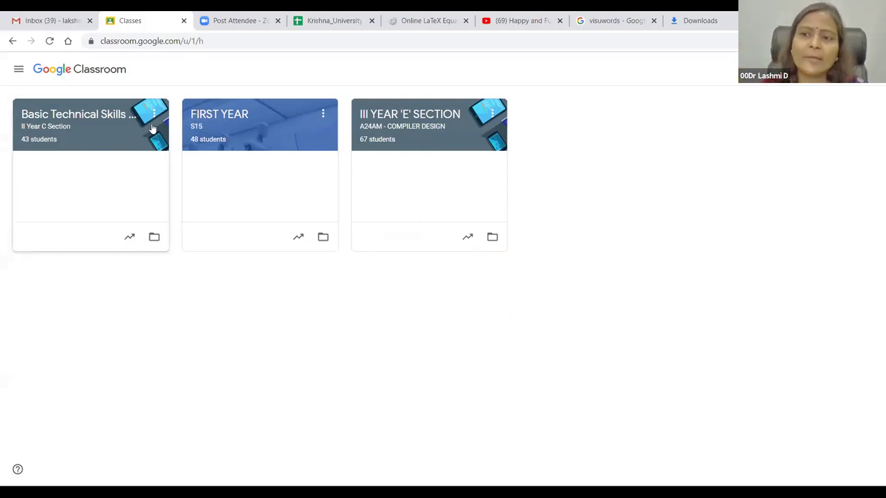
pyautogui.click(19, 69)
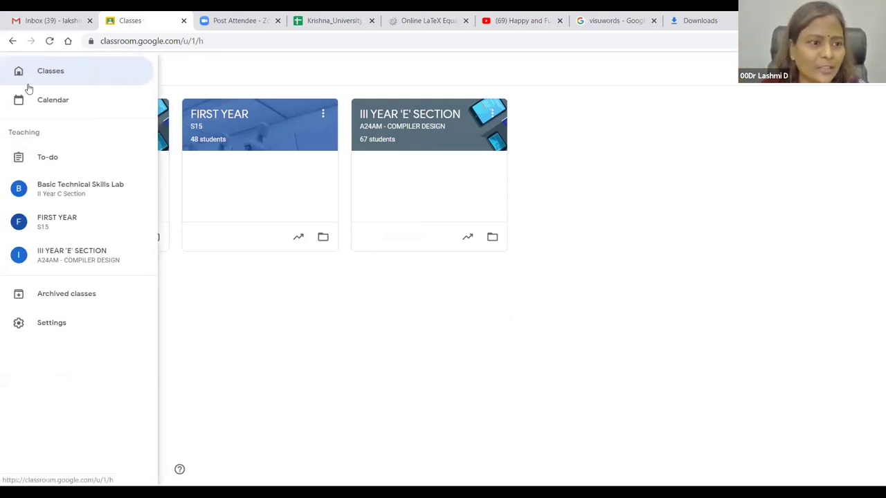
# Step: Restore the Krishna University Workshop class from the archived classes and return to the overview of all classes
pyautogui.click(77, 294)
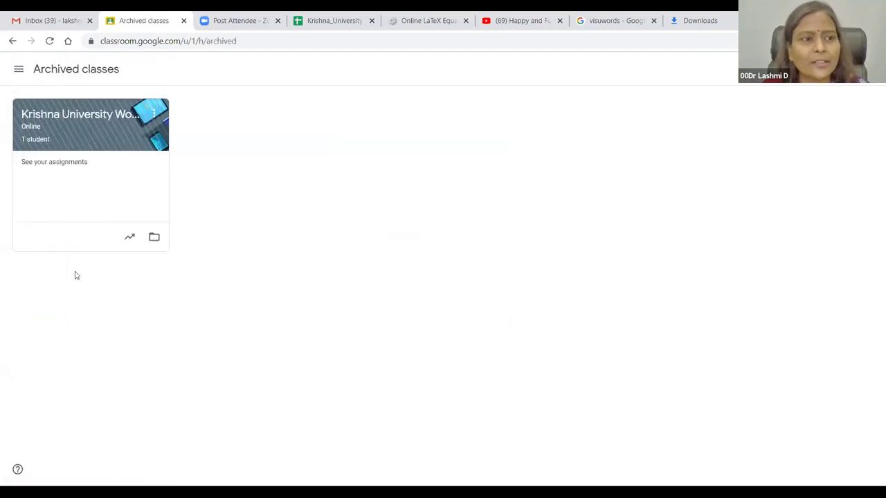
pyautogui.click(154, 120)
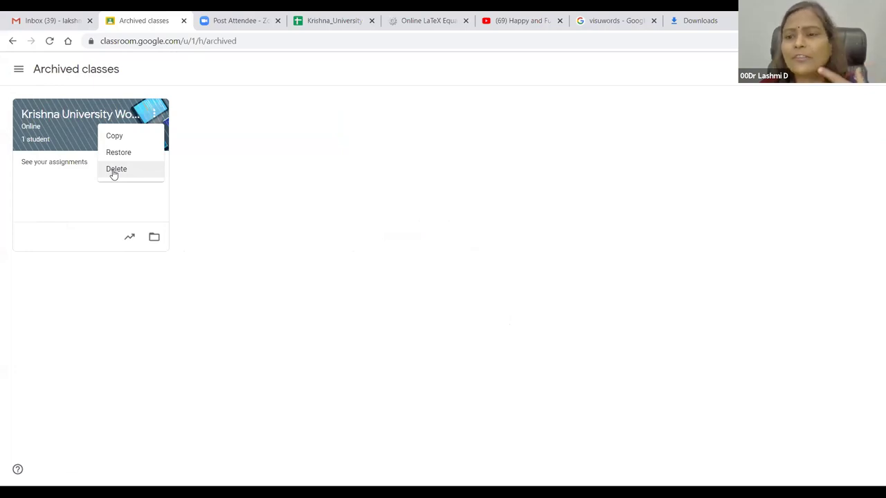
pyautogui.click(117, 152)
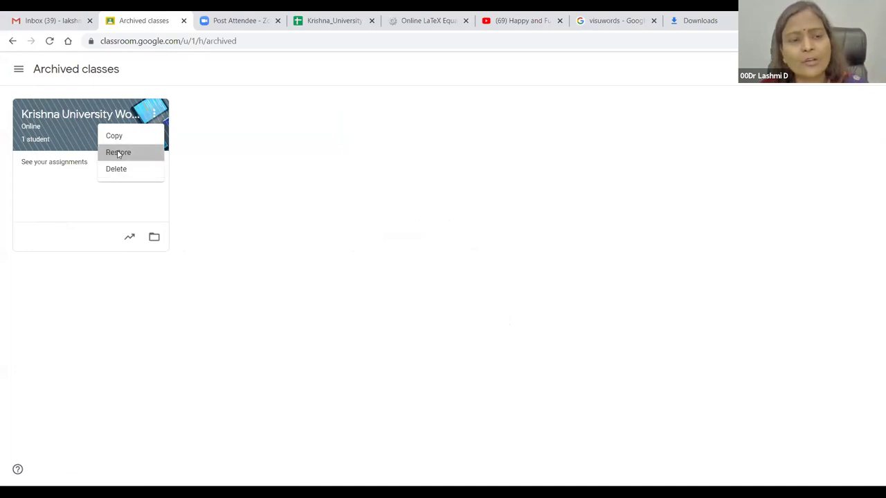
pyautogui.click(501, 318)
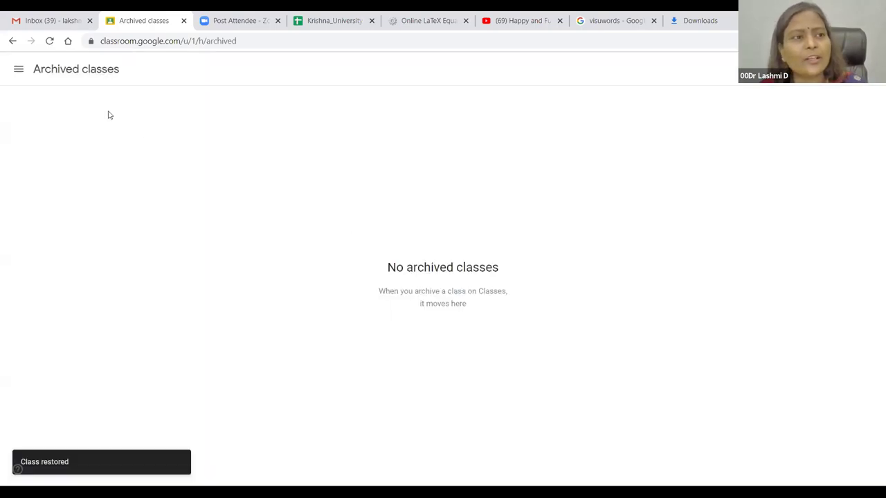
pyautogui.click(19, 69)
pyautogui.click(51, 72)
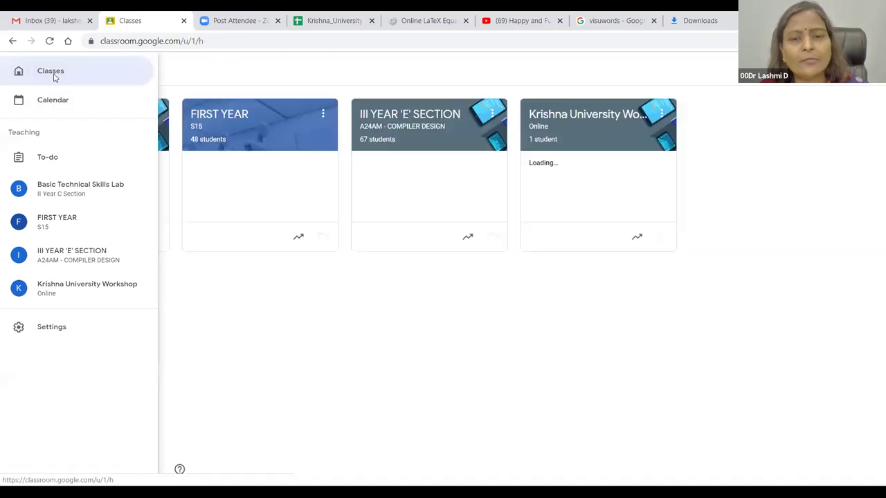
# Step: Archive the Krishna University Workshop class again and delete it permanently from the archived classes
pyautogui.click(662, 116)
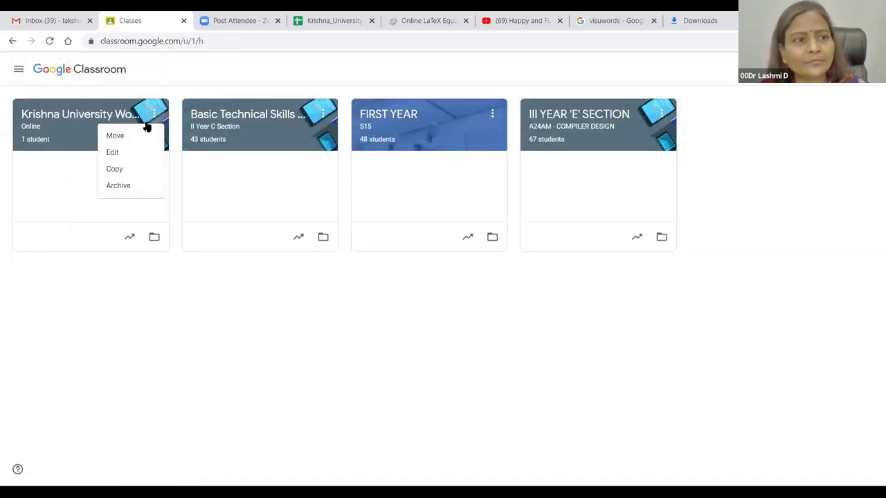
pyautogui.click(118, 185)
pyautogui.click(503, 323)
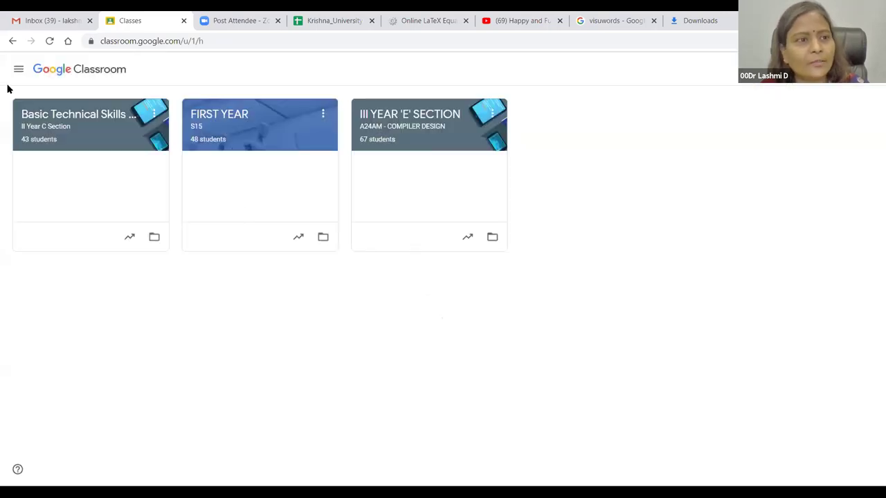
pyautogui.click(21, 69)
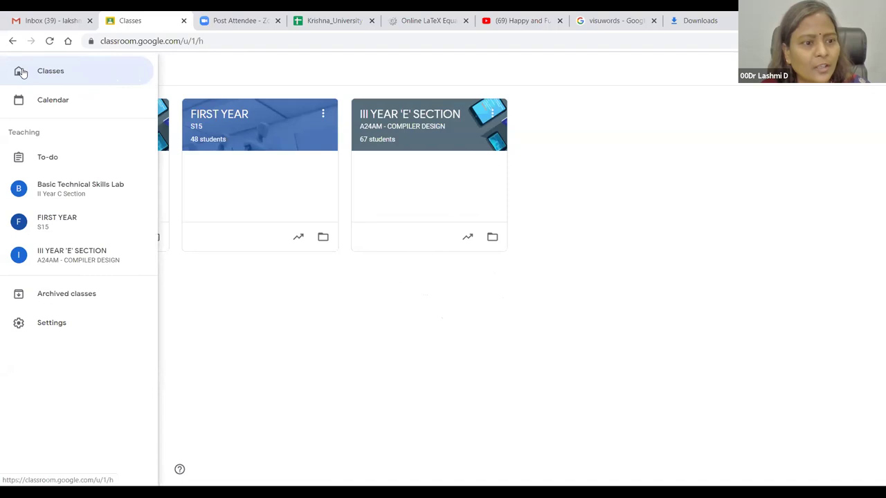
pyautogui.click(53, 296)
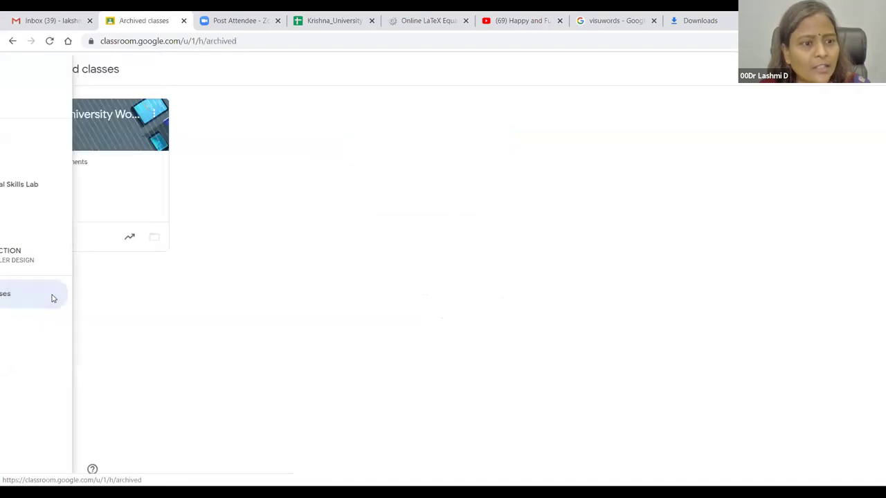
pyautogui.click(154, 113)
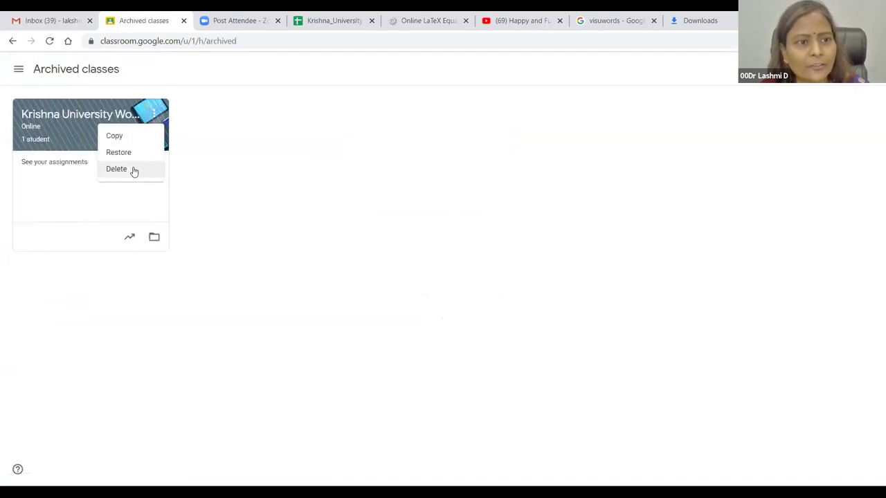
pyautogui.click(134, 171)
pyautogui.click(496, 327)
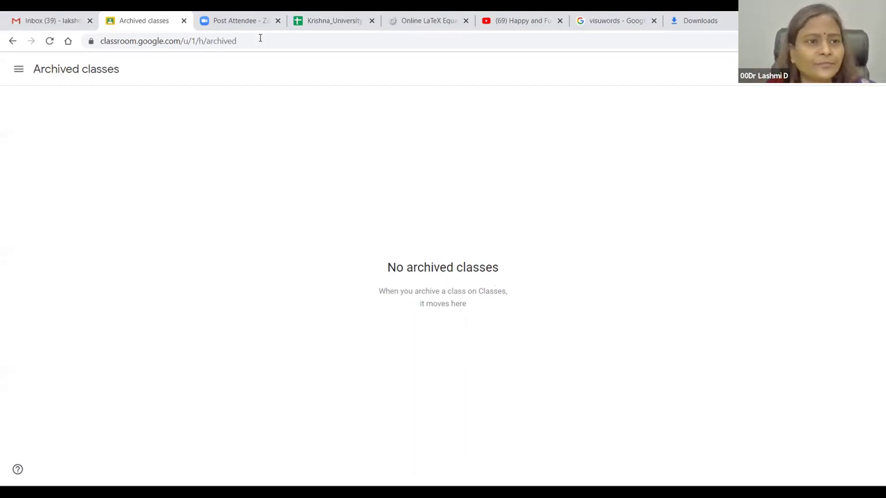
# Step: Close Google Classroom and load the CodeCogs home page in place of the Online LaTeX Equation Editor by shortening its web address
pyautogui.click(184, 22)
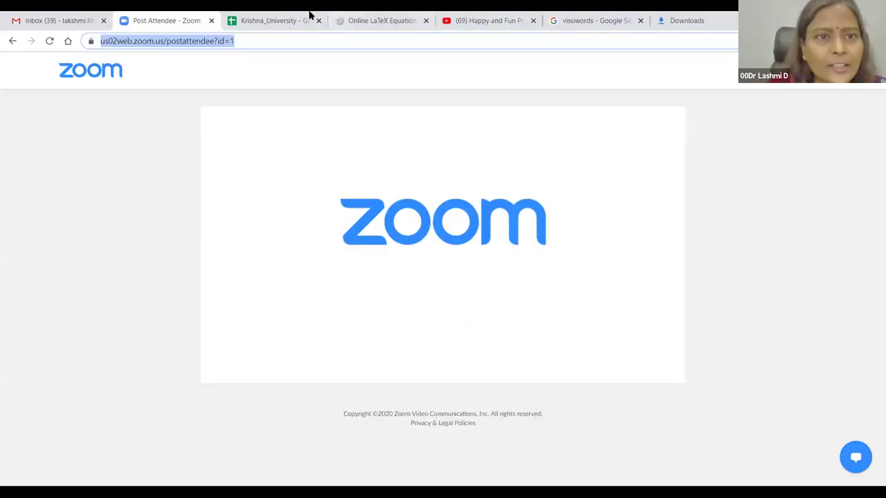
pyautogui.click(378, 14)
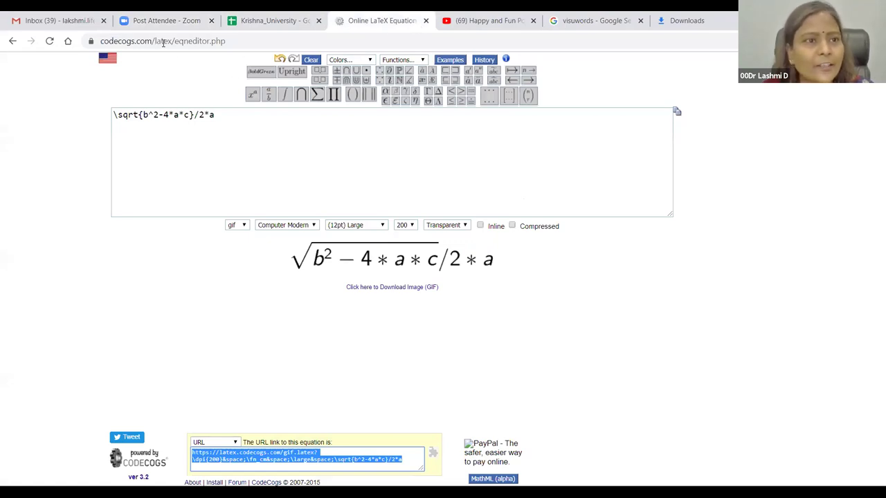
pyautogui.moveTo(157, 41); pyautogui.dragTo(241, 46)
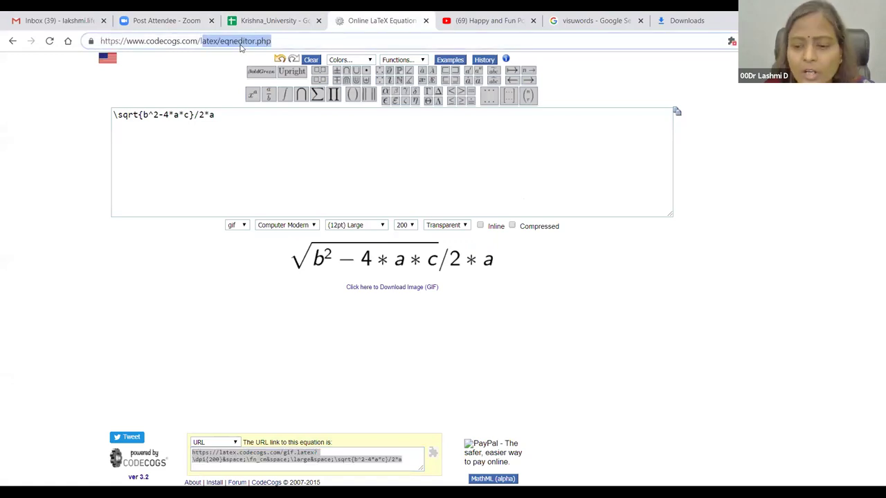
pyautogui.press('BackSpace')
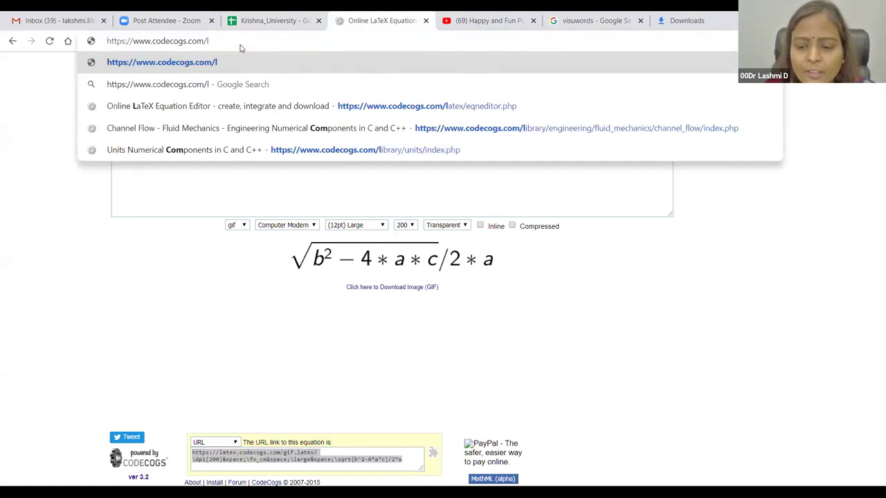
pyautogui.press('Return')
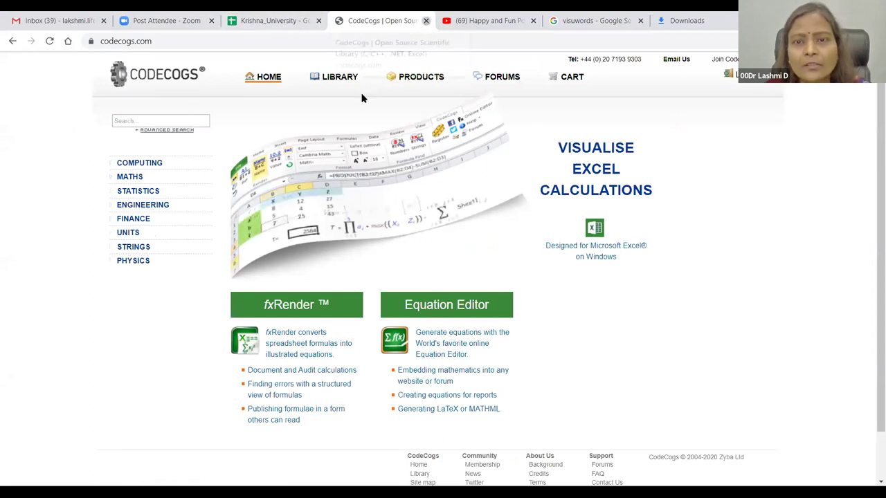
# Step: Close the CodeCogs and Downloads pages, staying on the Google results for visuwords
pyautogui.click(425, 20)
pyautogui.click(483, 22)
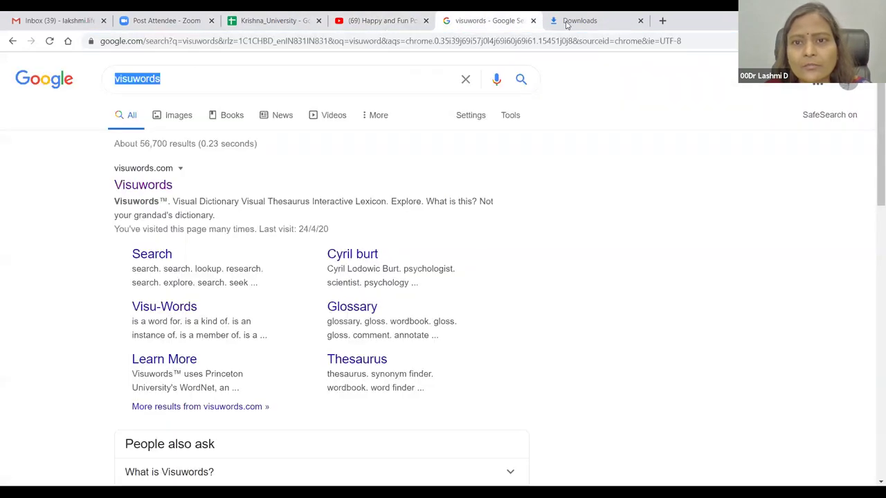
pyautogui.click(641, 22)
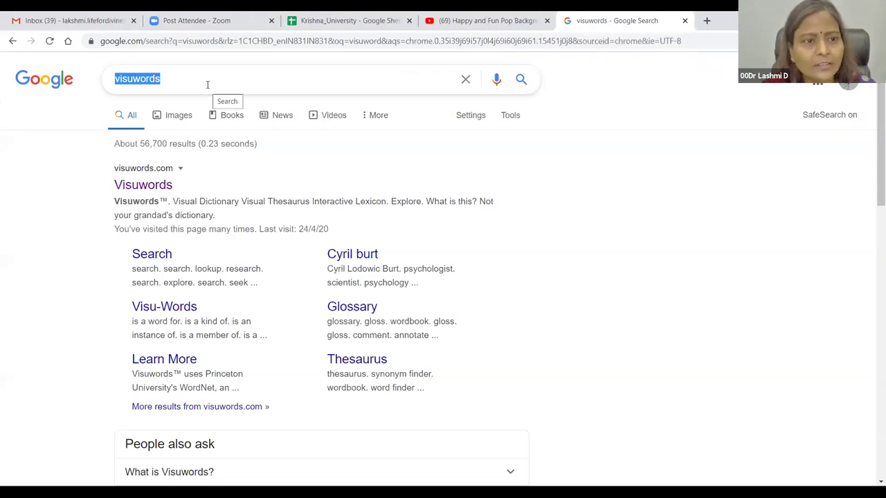
# Step: Search Google for quizlet and open the quizlet.com result in a separate browser tab
pyautogui.write('quizlet')
pyautogui.press('Return')
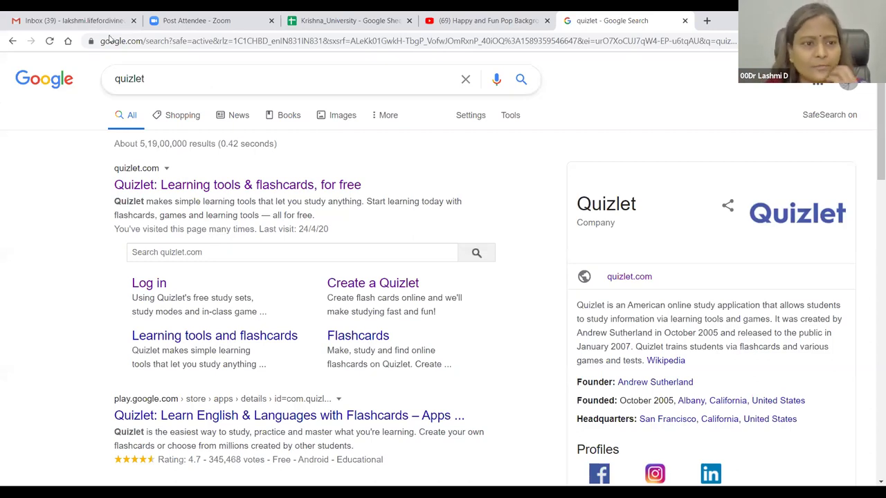
pyautogui.rightClick(119, 171)
pyautogui.click(158, 176)
pyautogui.click(681, 17)
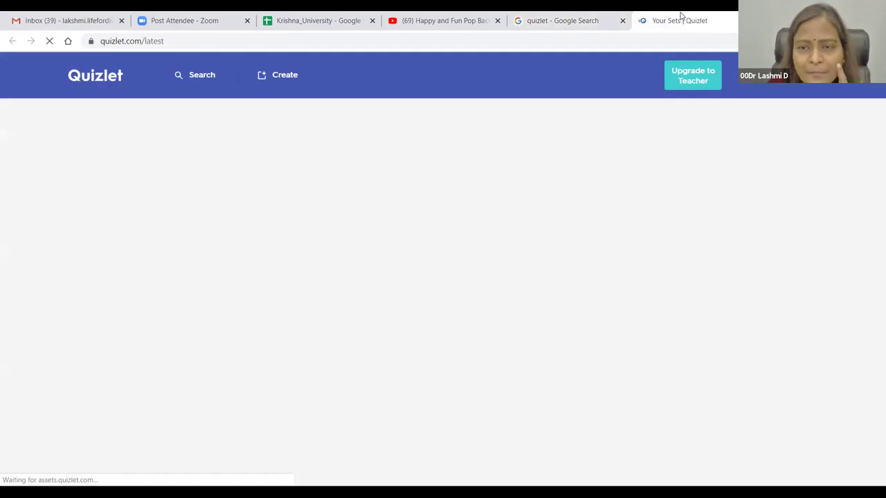
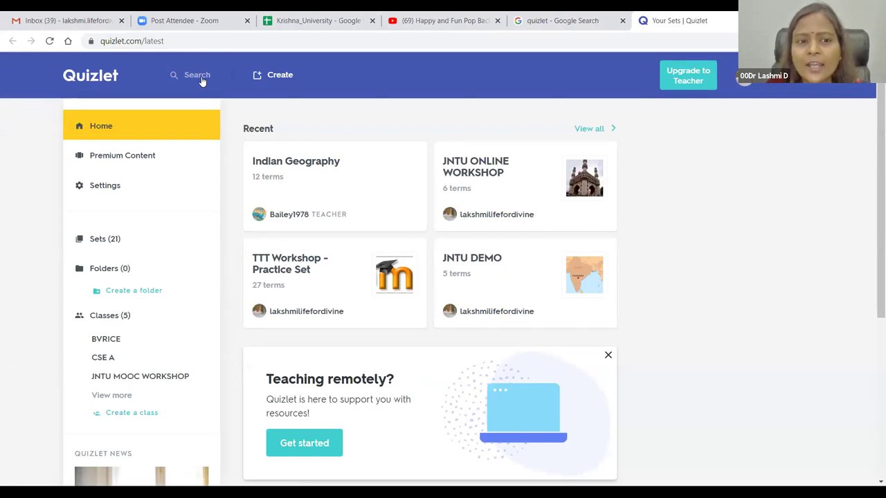
# Step: Open the flashcards of the TTT Workshop - Practice Set and set the Answer With option to Both
pyautogui.click(270, 266)
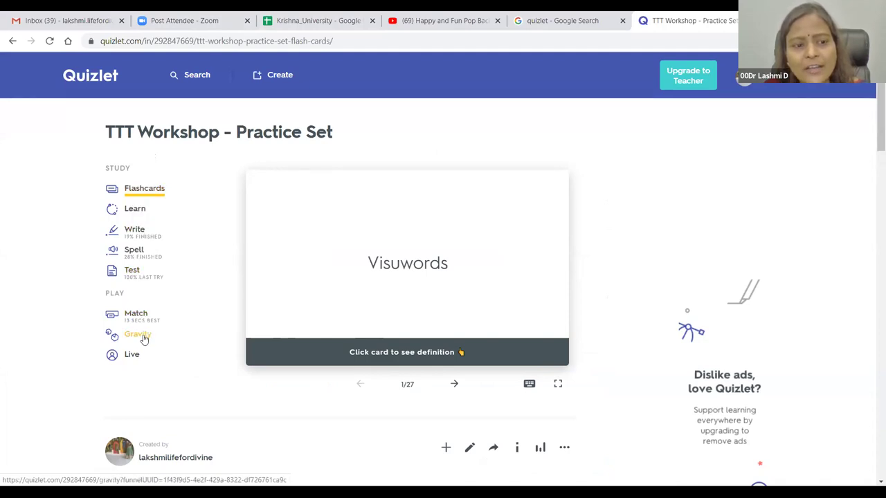
pyautogui.click(146, 192)
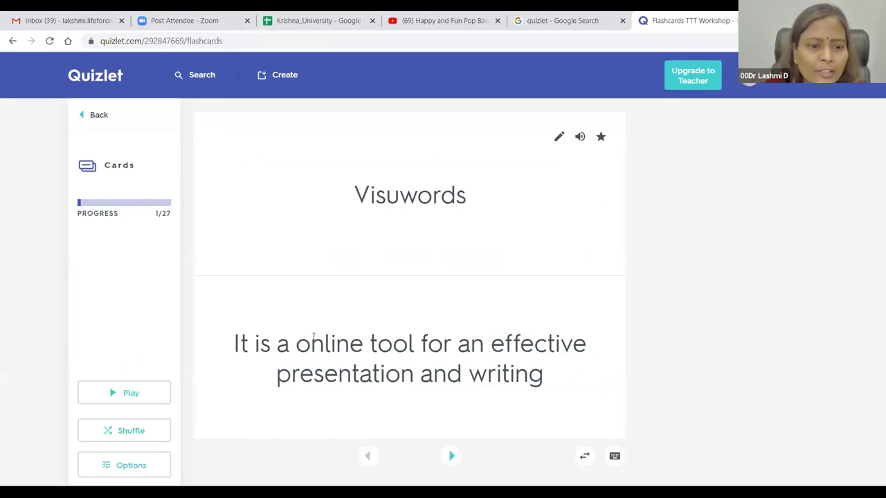
pyautogui.click(108, 468)
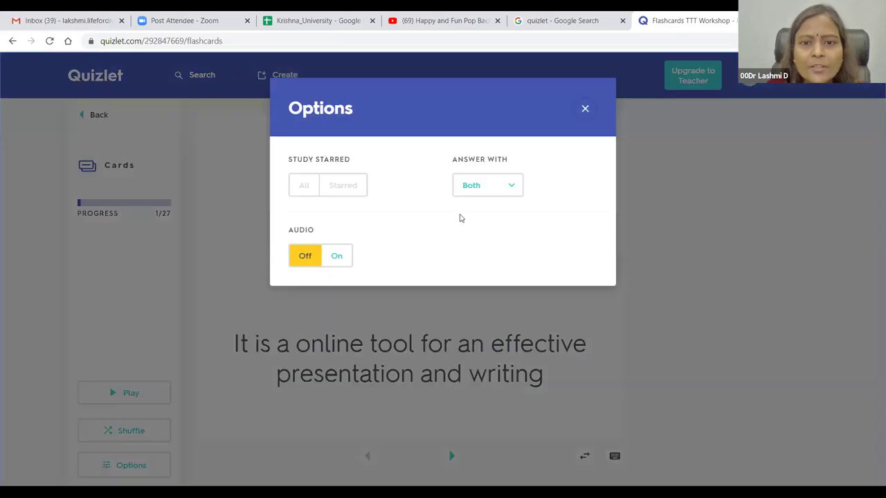
pyautogui.click(514, 187)
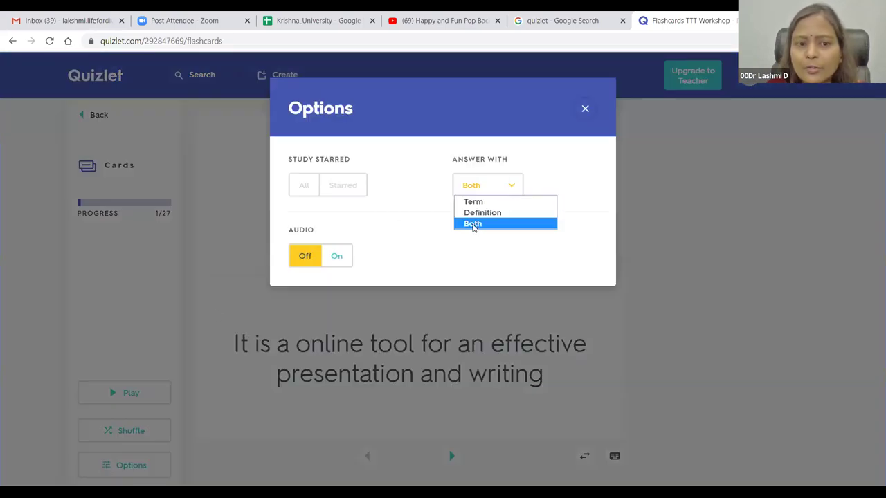
pyautogui.click(473, 224)
pyautogui.click(584, 109)
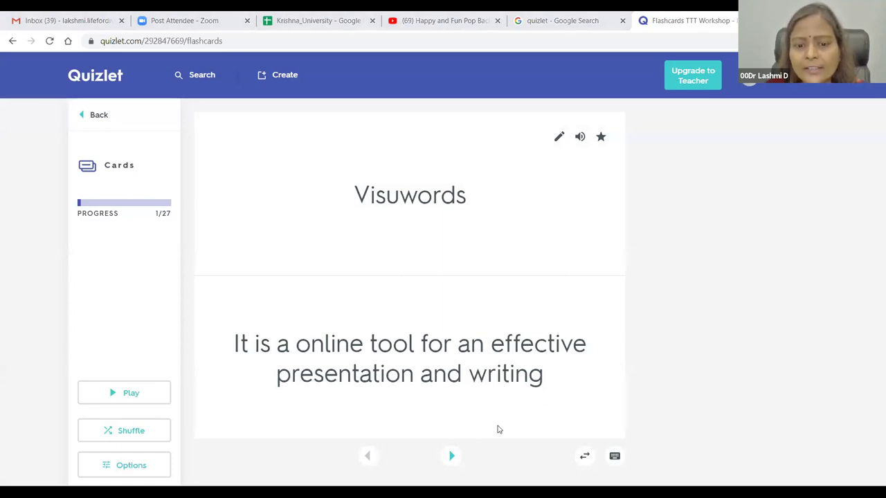
# Step: Page through the practice set's flashcards from Visuwords to the Quizlet card, reading each term and definition
pyautogui.click(450, 456)
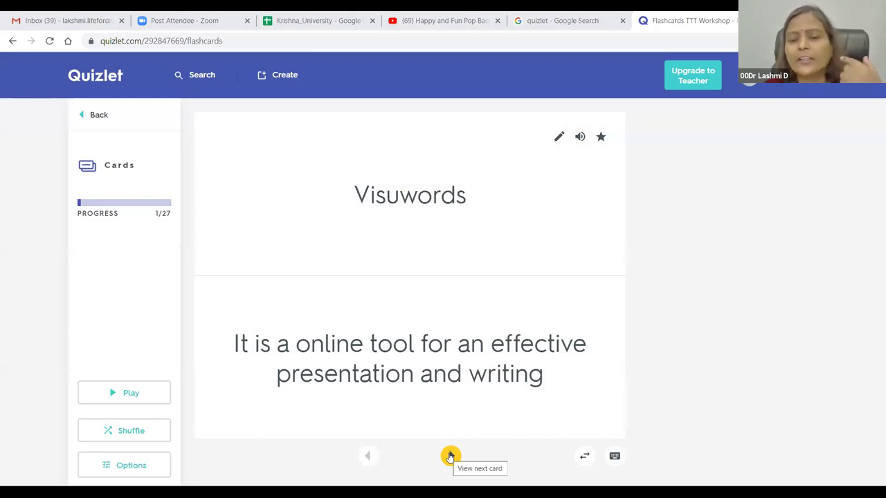
pyautogui.click(450, 456)
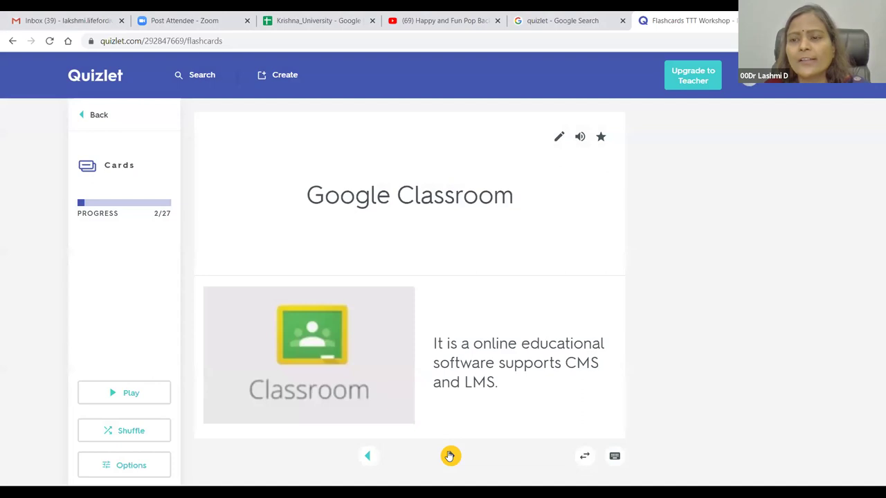
pyautogui.click(450, 456)
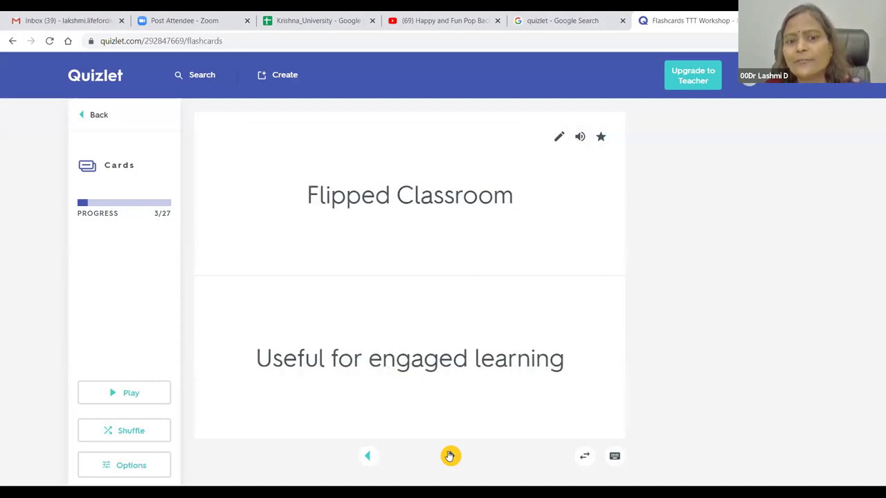
pyautogui.click(450, 456)
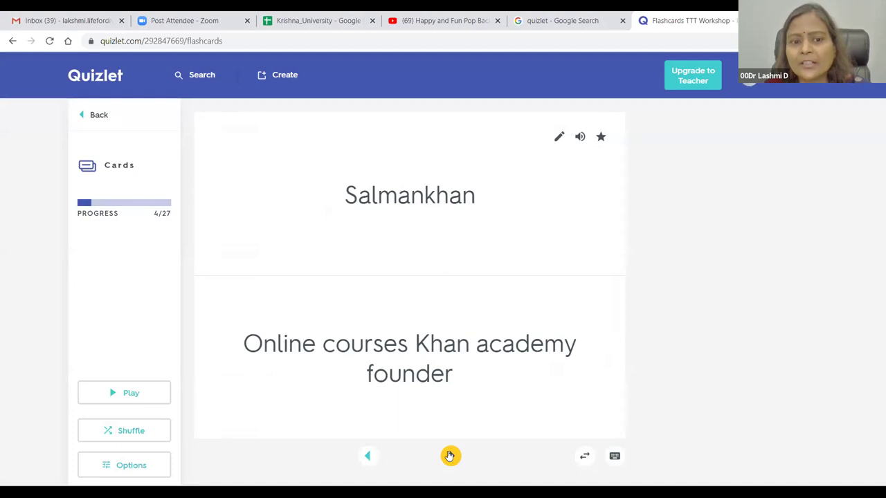
pyautogui.click(450, 456)
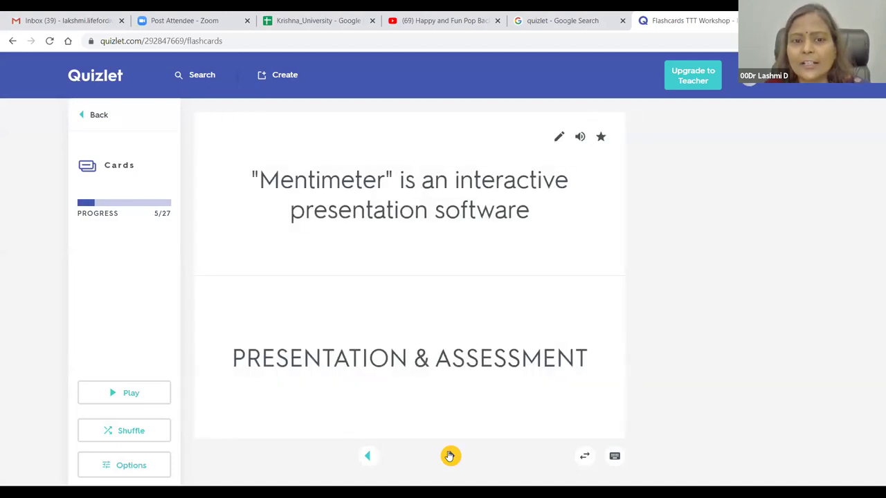
pyautogui.click(450, 456)
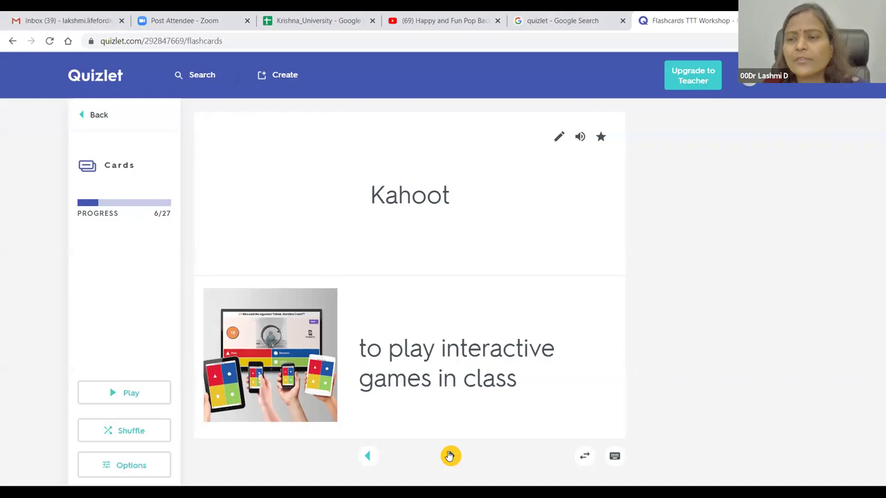
pyautogui.click(450, 456)
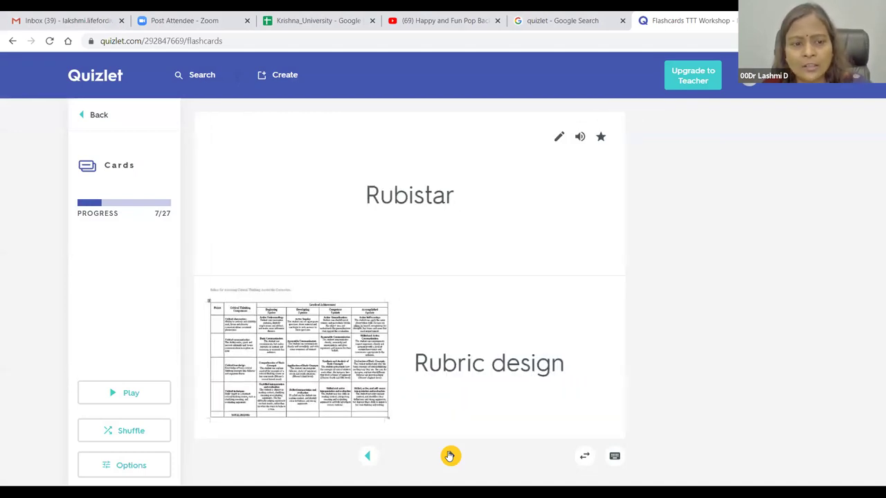
pyautogui.click(450, 456)
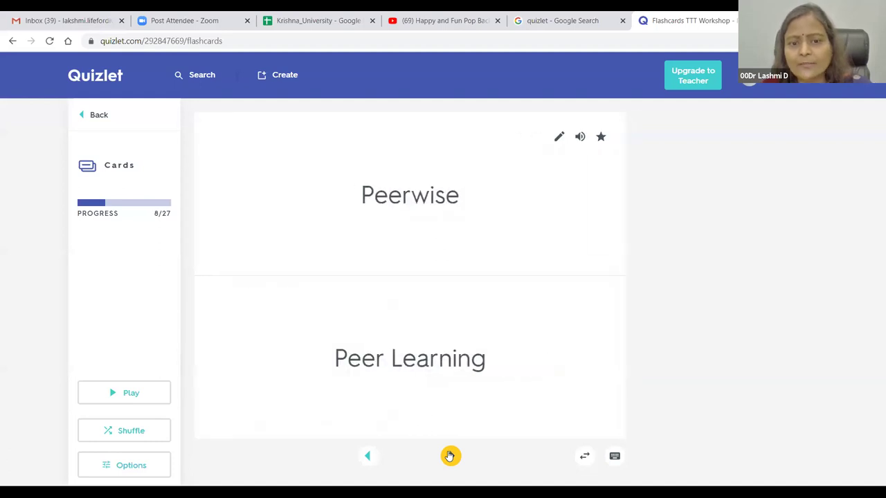
pyautogui.click(449, 456)
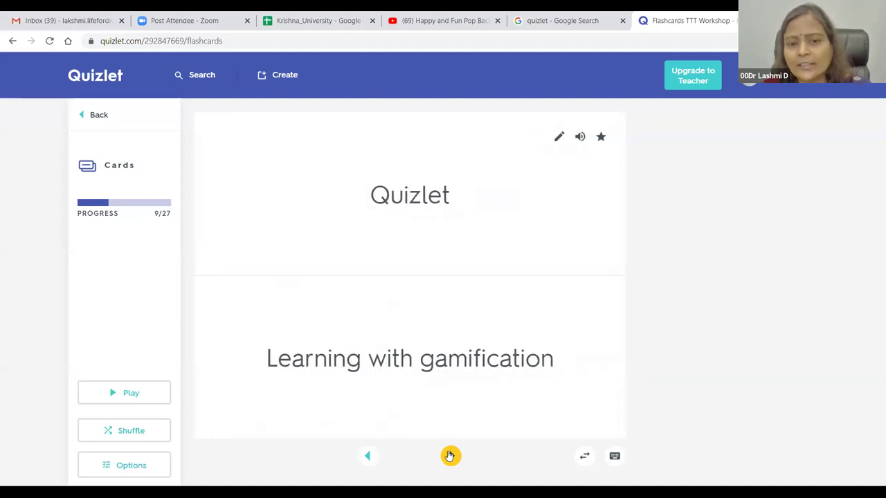
# Step: Page through the remaining practice set flashcards, from Viva Video to Raptor, until the end of the set
pyautogui.click(450, 456)
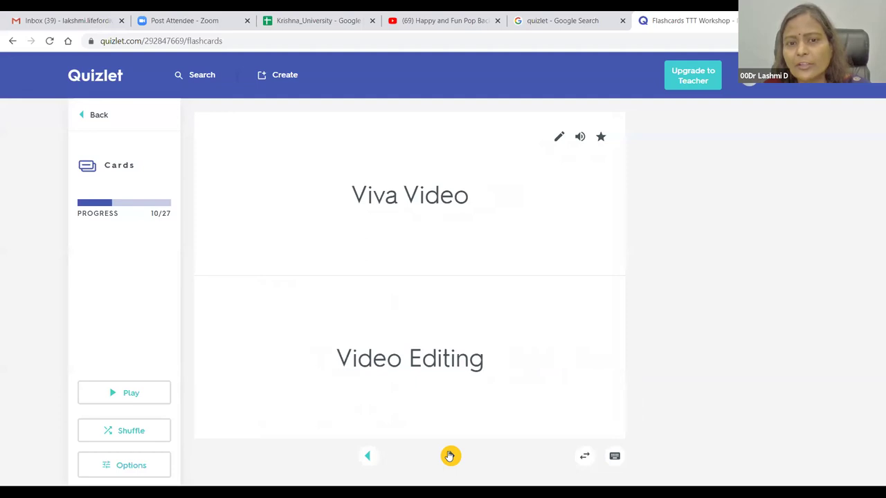
pyautogui.click(450, 456)
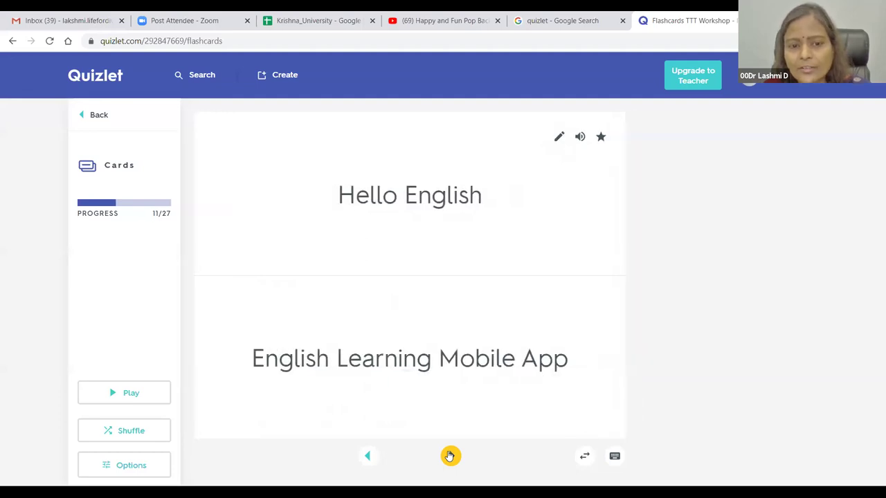
pyautogui.click(450, 456)
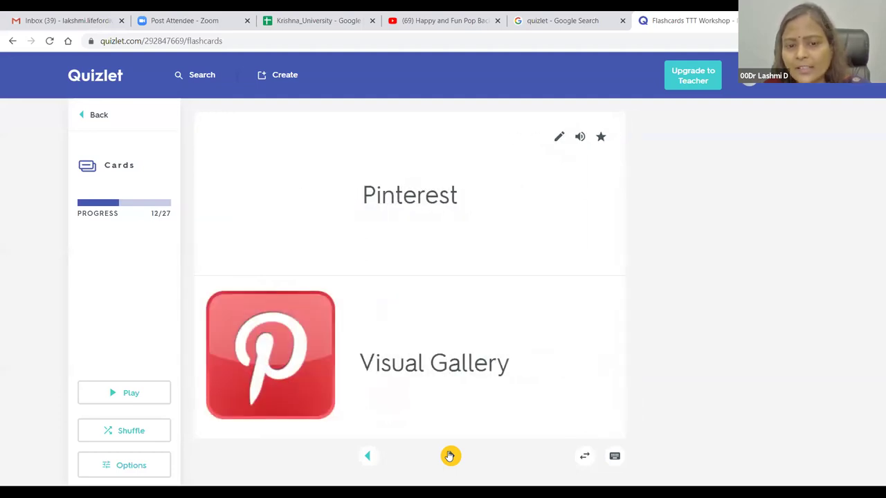
pyautogui.click(450, 456)
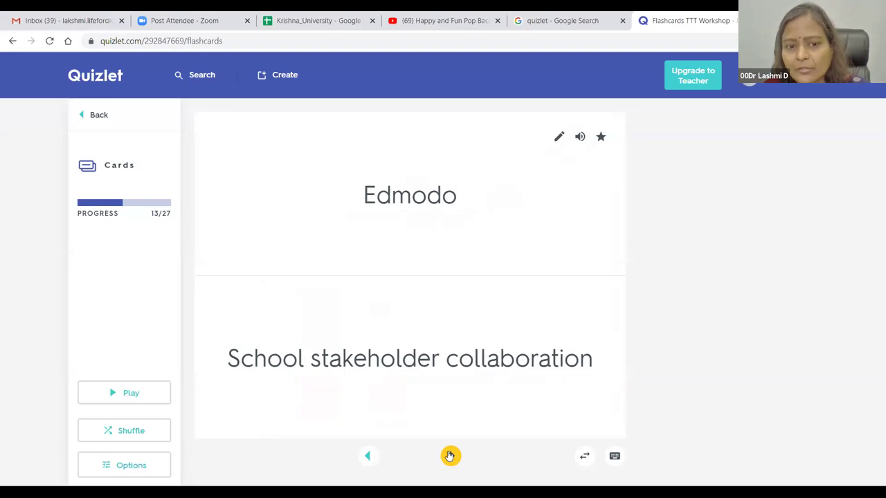
pyautogui.click(450, 456)
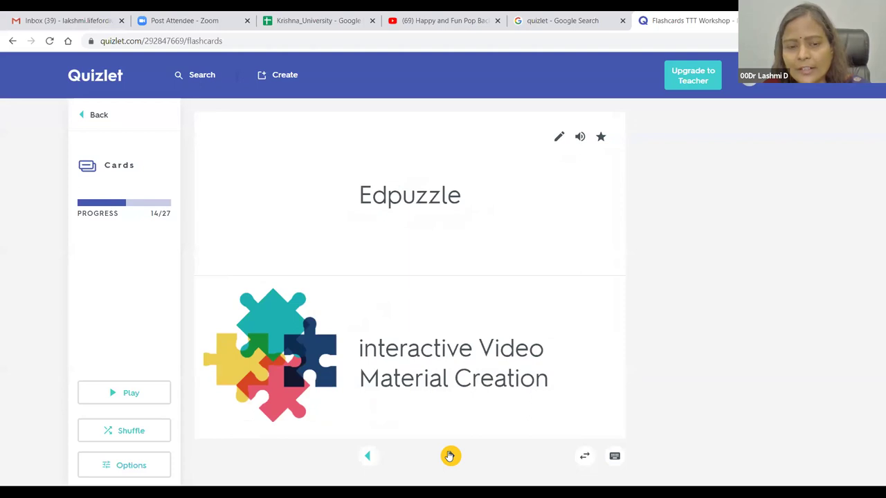
pyautogui.click(450, 456)
pyautogui.click(450, 456)
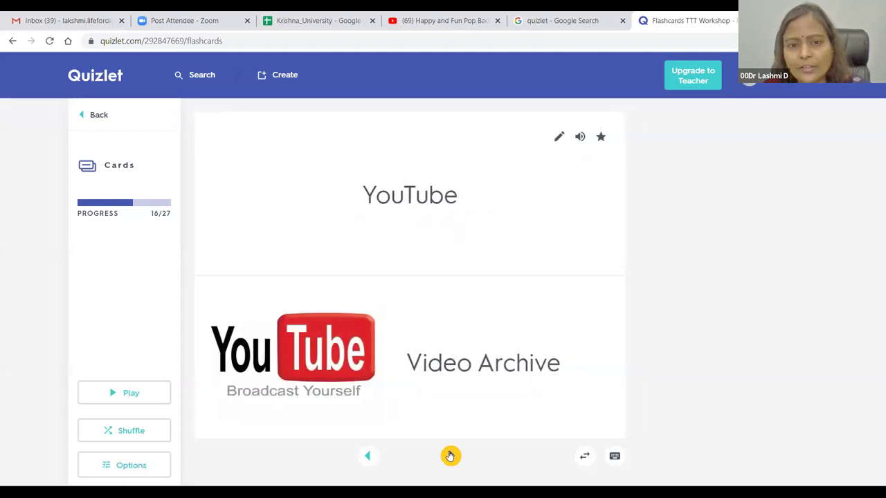
pyautogui.click(450, 456)
pyautogui.click(449, 456)
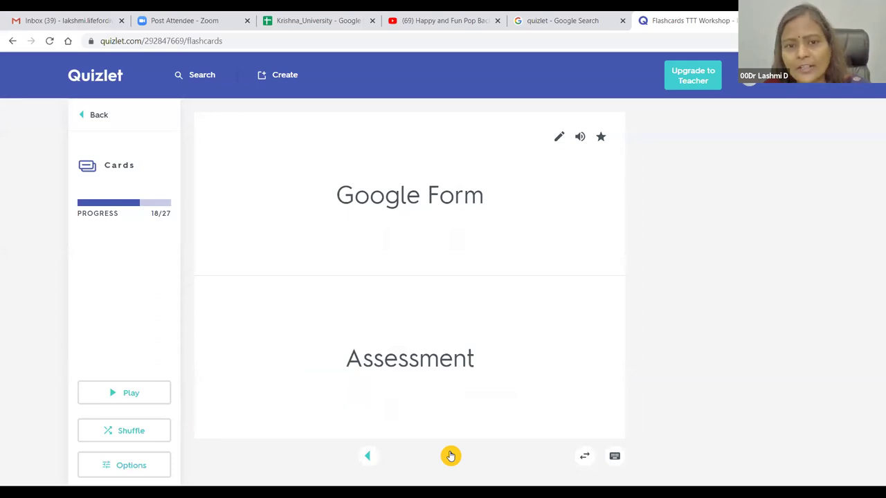
pyautogui.click(449, 456)
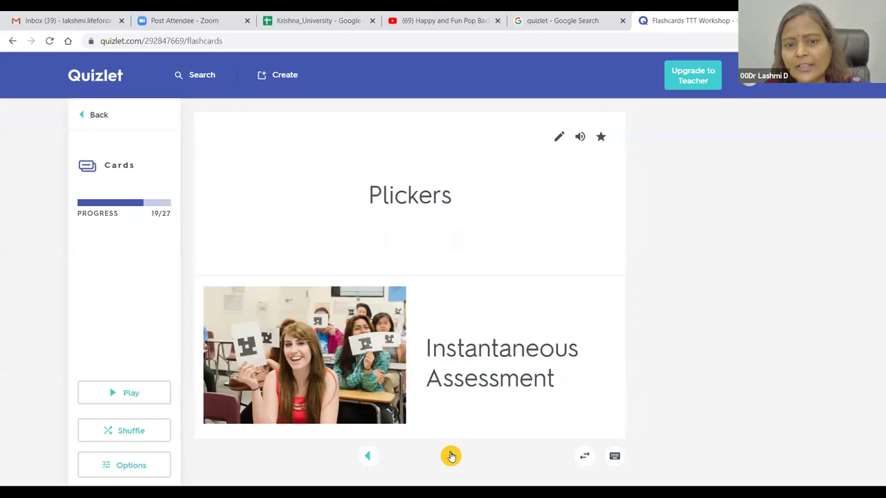
pyautogui.click(449, 456)
pyautogui.click(450, 456)
pyautogui.click(450, 456)
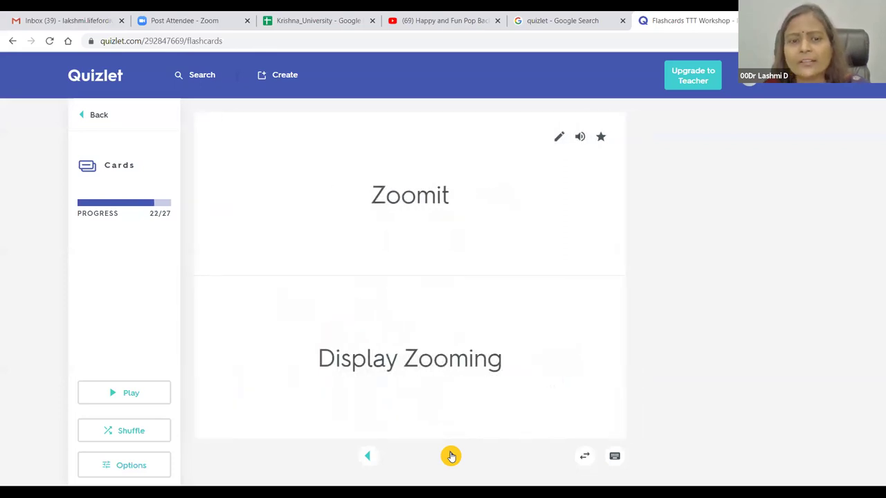
pyautogui.click(450, 456)
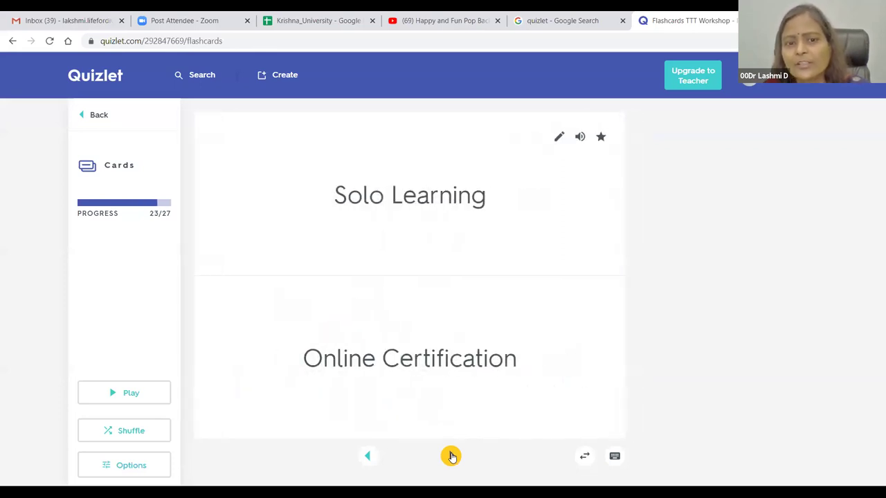
pyautogui.click(450, 456)
pyautogui.click(450, 456)
pyautogui.click(450, 456)
pyautogui.click(450, 456)
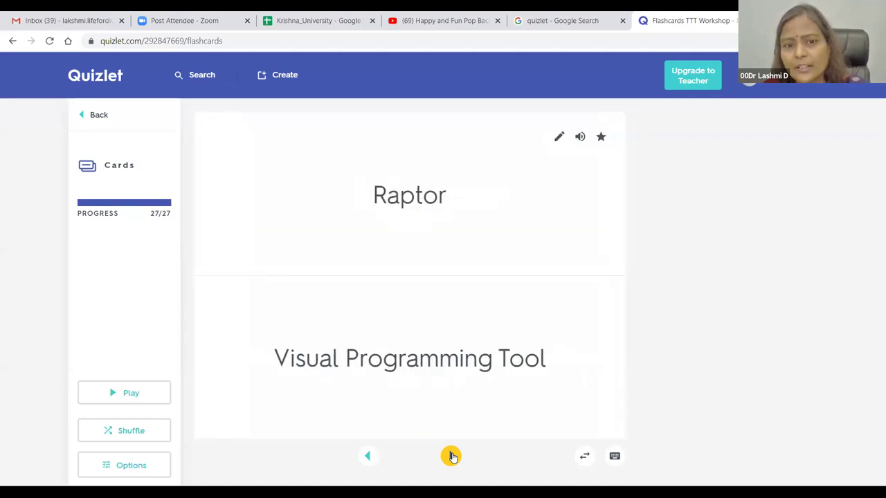
pyautogui.click(451, 456)
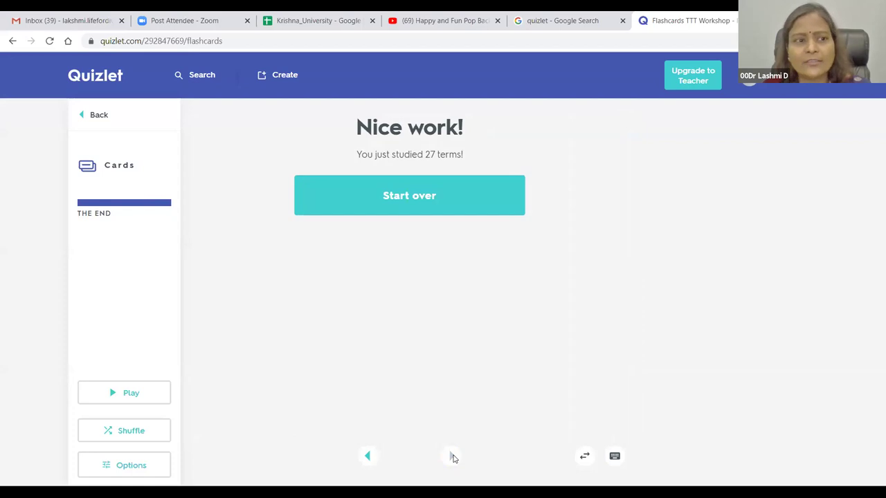
# Step: Return to the practice set's overview page and start its Match game
pyautogui.click(99, 116)
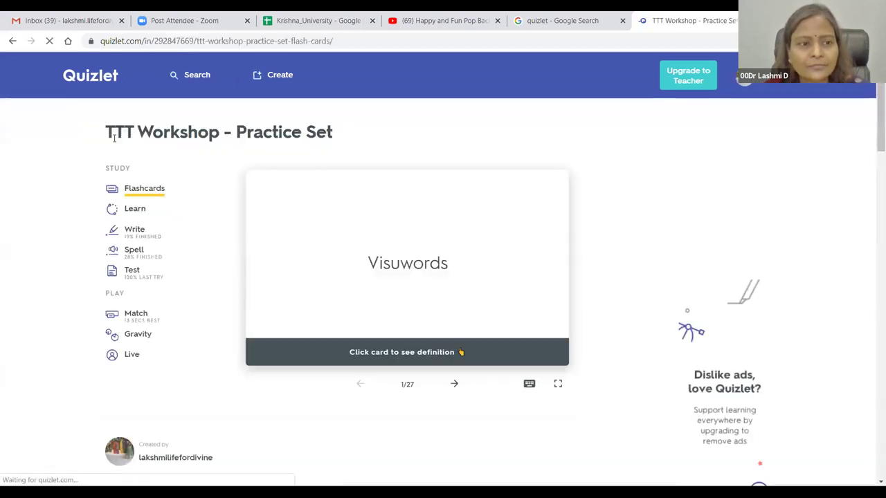
pyautogui.click(139, 317)
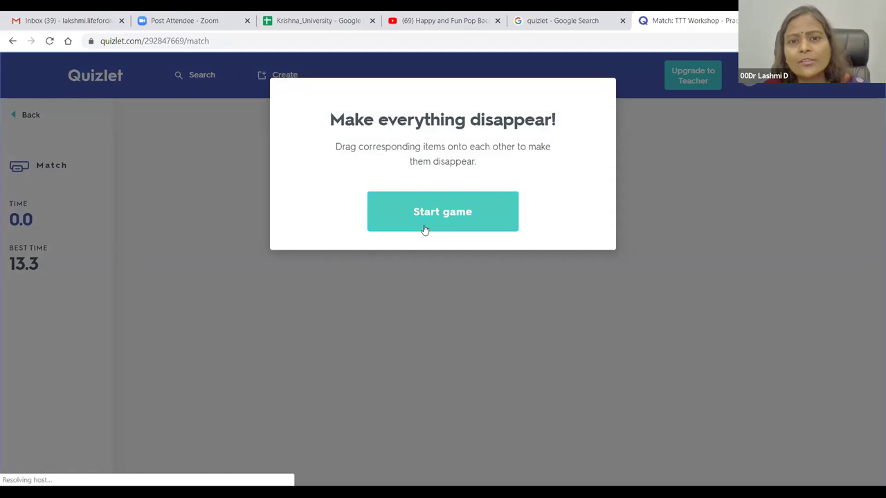
pyautogui.click(424, 228)
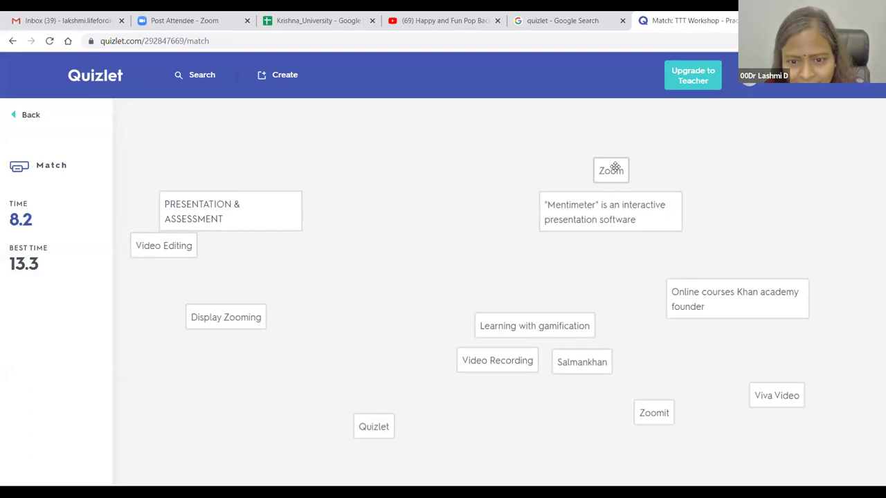
# Step: Match Zoom, Salmankhan, Zoomit, Viva Video, Quizlet and Mentimeter with their definitions to clear the board, and return to the practice set
pyautogui.moveTo(614, 167); pyautogui.dragTo(514, 365)
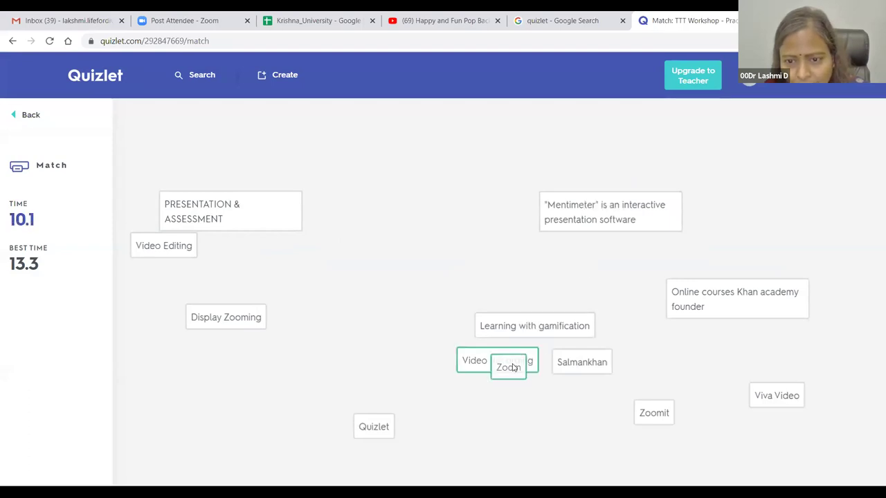
pyautogui.moveTo(581, 362); pyautogui.dragTo(710, 298)
pyautogui.moveTo(653, 411); pyautogui.dragTo(240, 321)
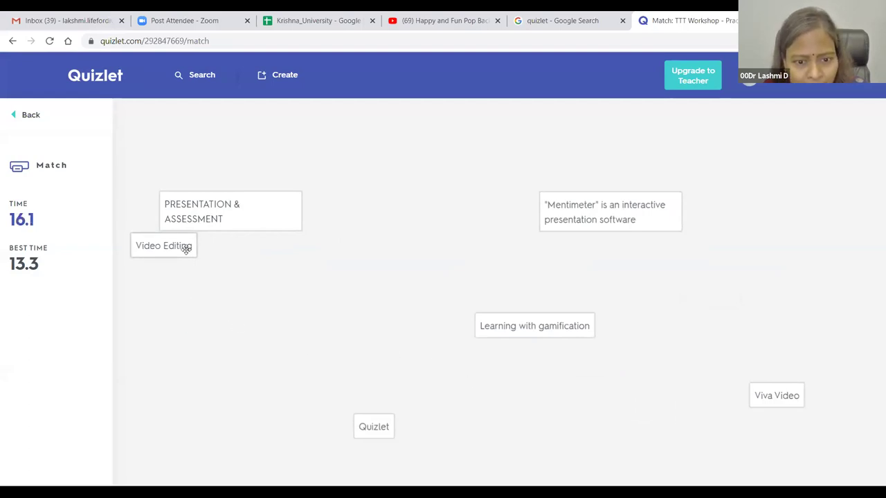
pyautogui.moveTo(186, 249); pyautogui.dragTo(799, 398)
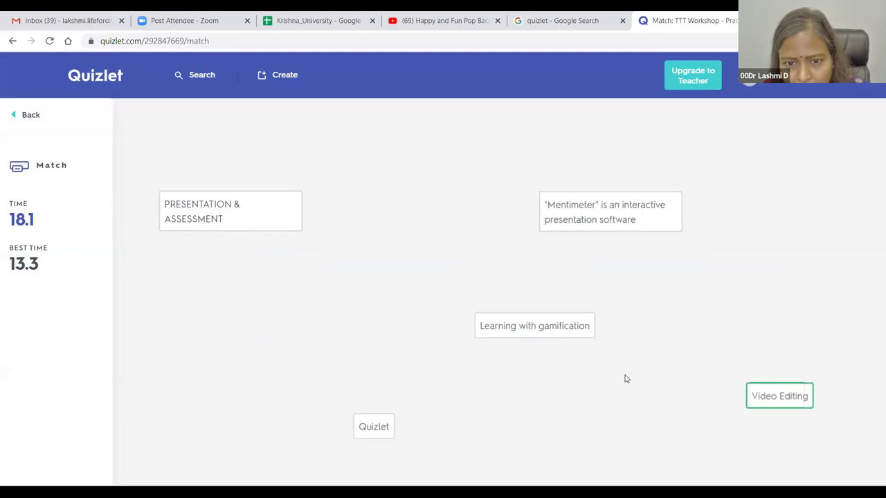
pyautogui.moveTo(373, 427); pyautogui.dragTo(523, 331)
pyautogui.moveTo(589, 209); pyautogui.dragTo(214, 213)
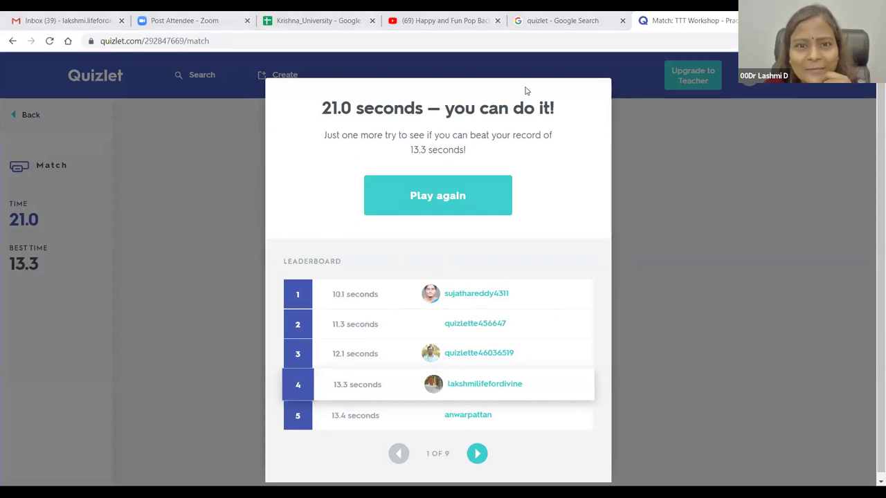
pyautogui.press('F5')
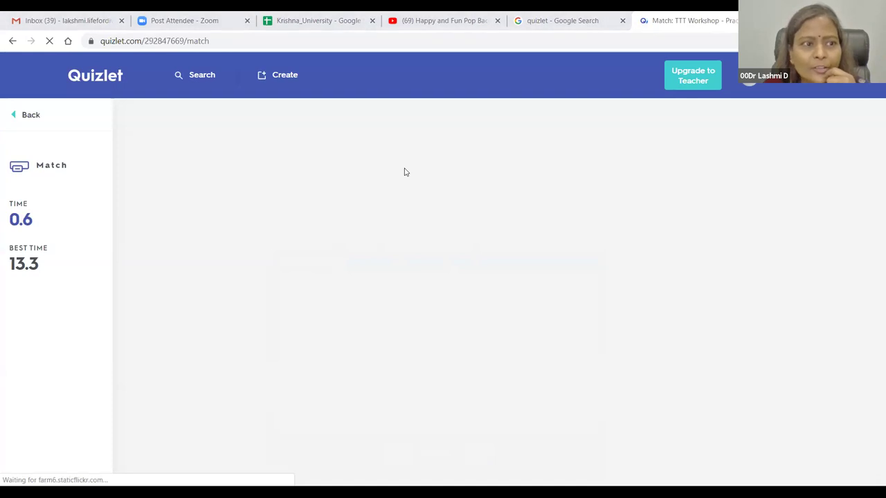
pyautogui.click(28, 116)
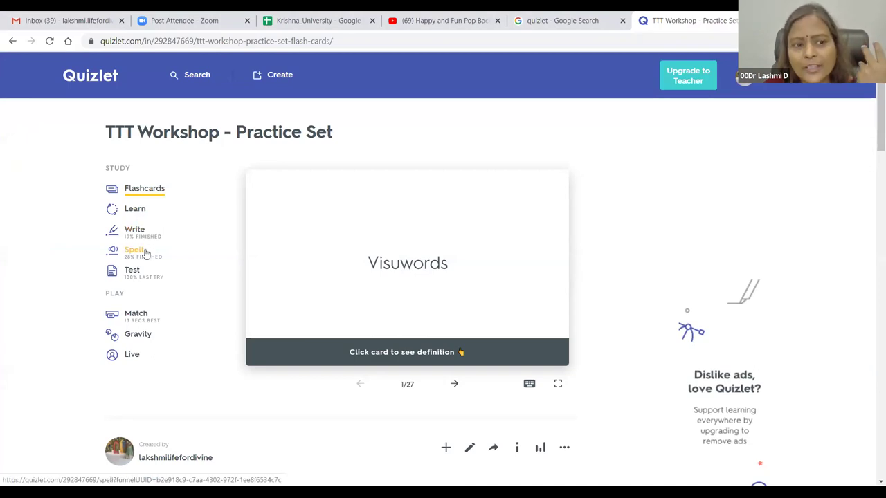
# Step: Start the practice set's Gravity game with Answer With set to Term and Medium difficulty
pyautogui.click(136, 335)
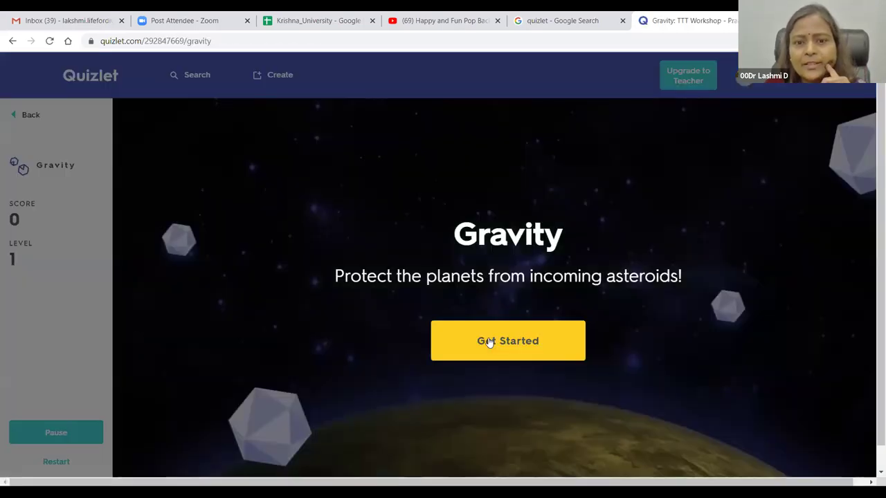
pyautogui.click(489, 343)
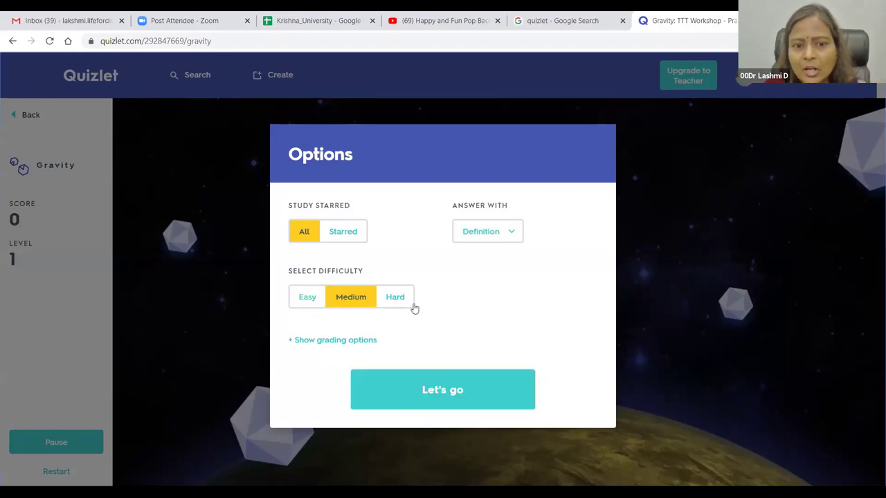
pyautogui.click(506, 240)
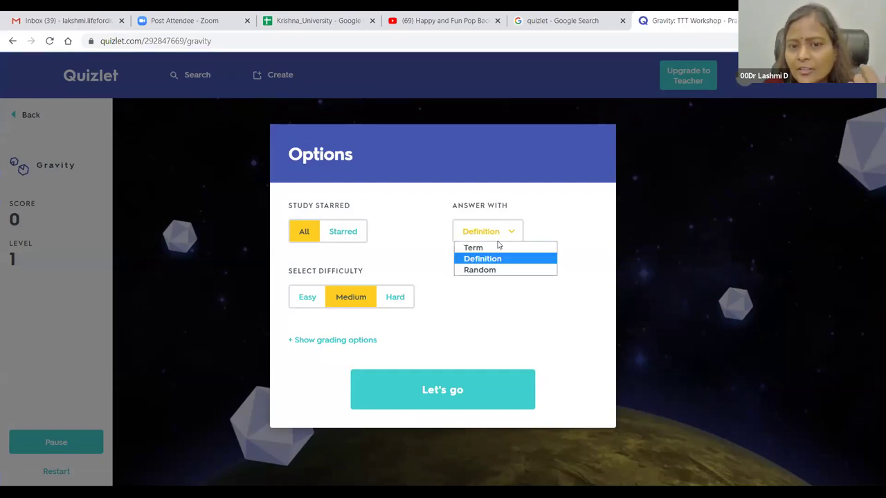
pyautogui.click(475, 248)
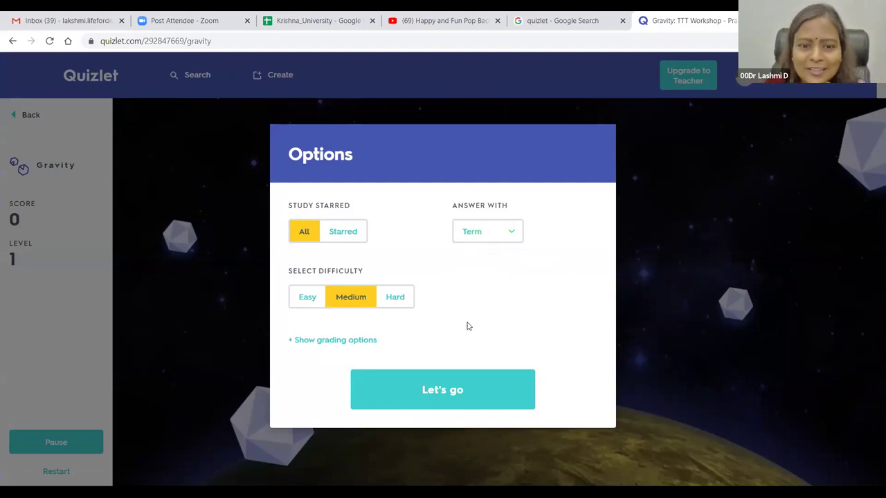
pyautogui.click(440, 380)
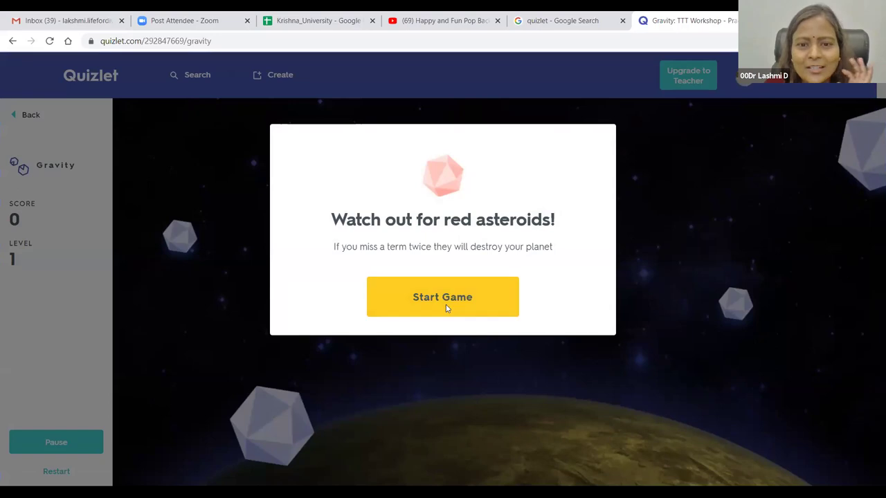
pyautogui.click(444, 307)
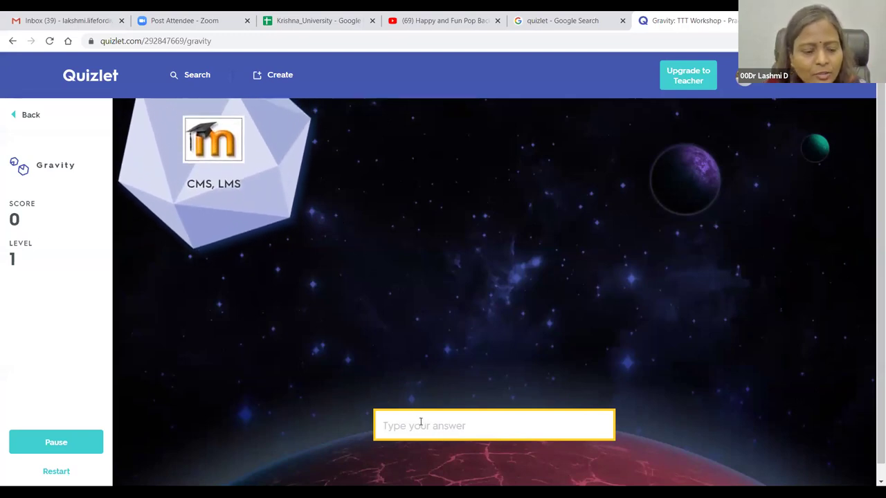
pyautogui.write('Google')
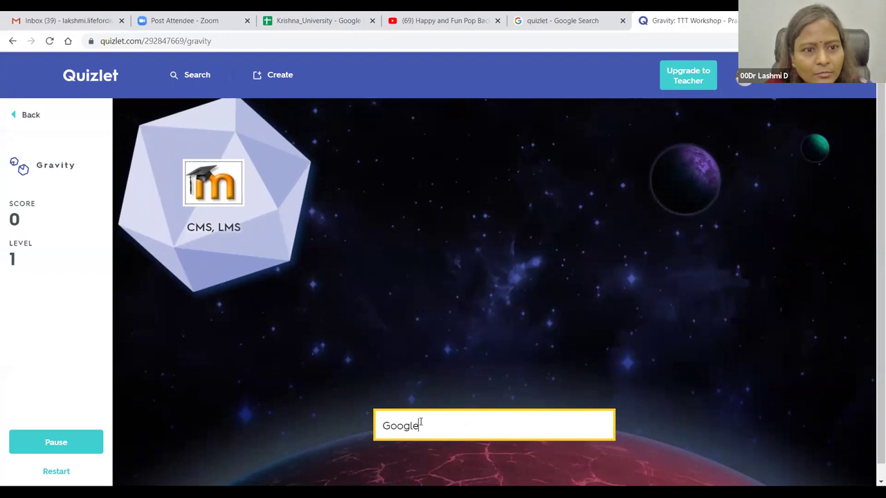
pyautogui.write(' C')
pyautogui.press('BackSpace')
pyautogui.press('BackSpace')
pyautogui.press('BackSpace')
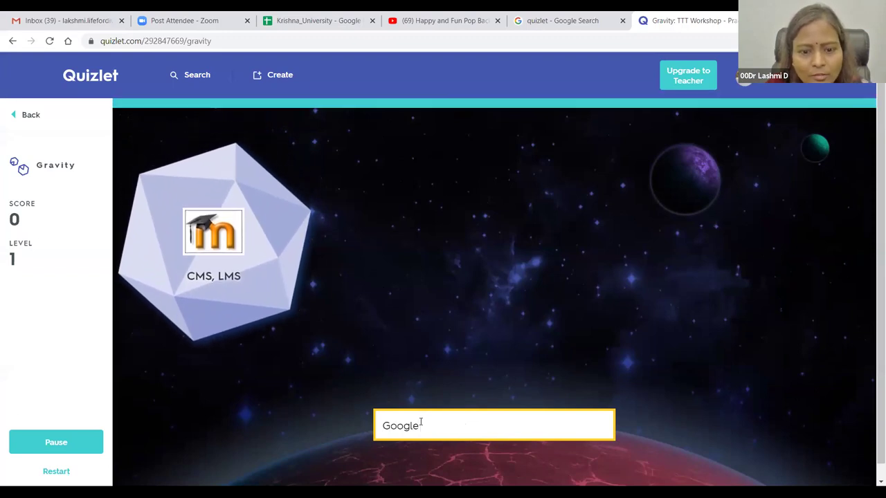
pyautogui.press('BackSpace')
pyautogui.press('BackSpace')
pyautogui.press('BackSpace')
pyautogui.press('BackSpace')
pyautogui.press('BackSpace')
# Step: Answer the CMS, LMS asteroid with Moodle and the Video Archive asteroid with YouTube
pyautogui.write('Moodle')
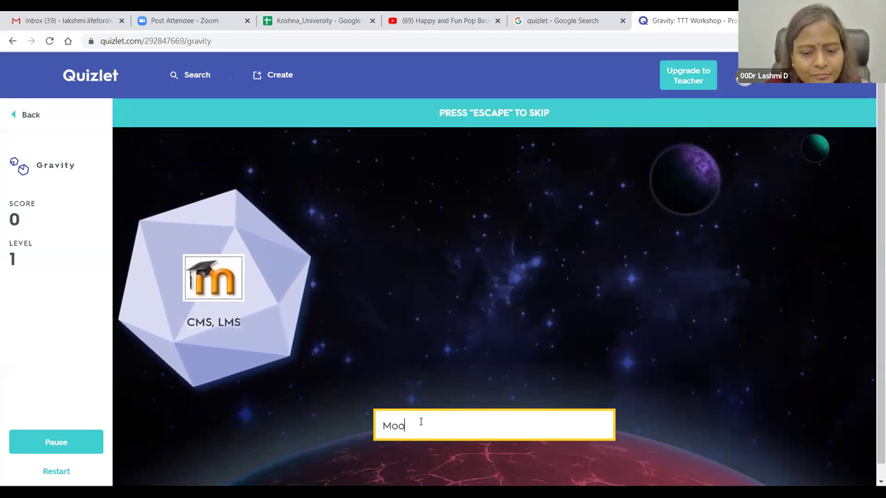
pyautogui.press('Return')
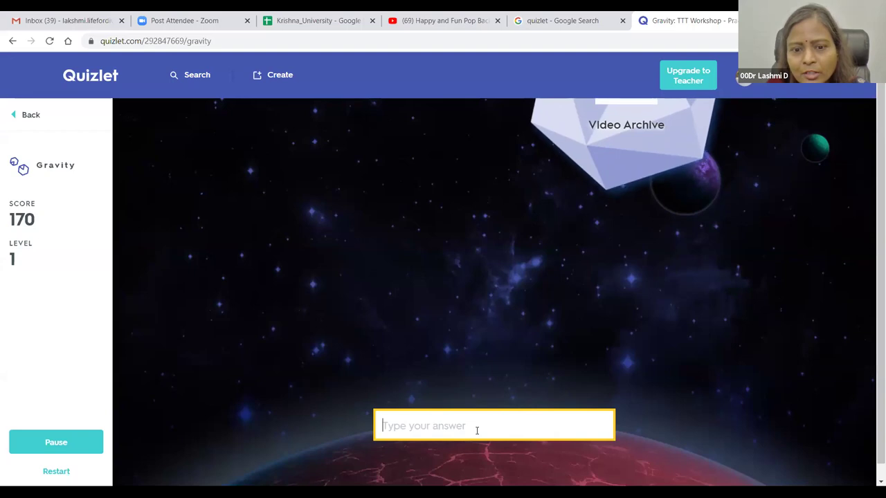
pyautogui.write('YouTube')
pyautogui.press('Return')
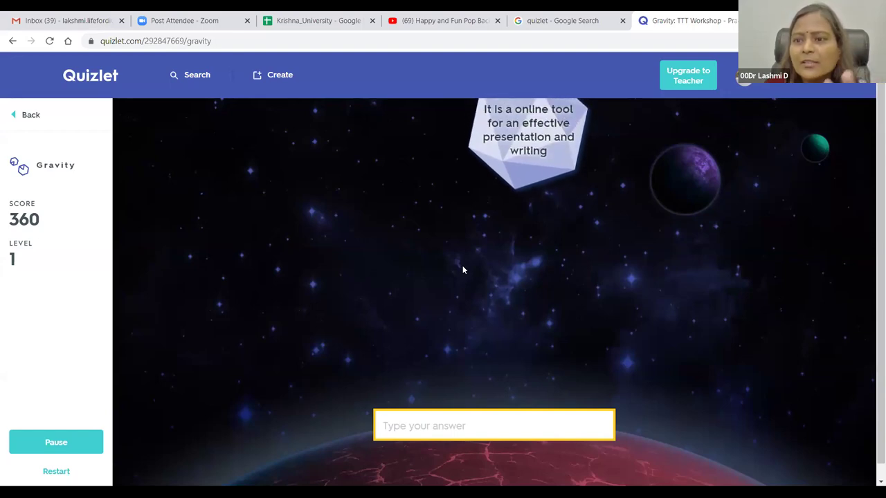
# Step: Reopen the TTT Workshop - Practice Set from the Quizlet home page and bring up its sharing options
pyautogui.click(88, 77)
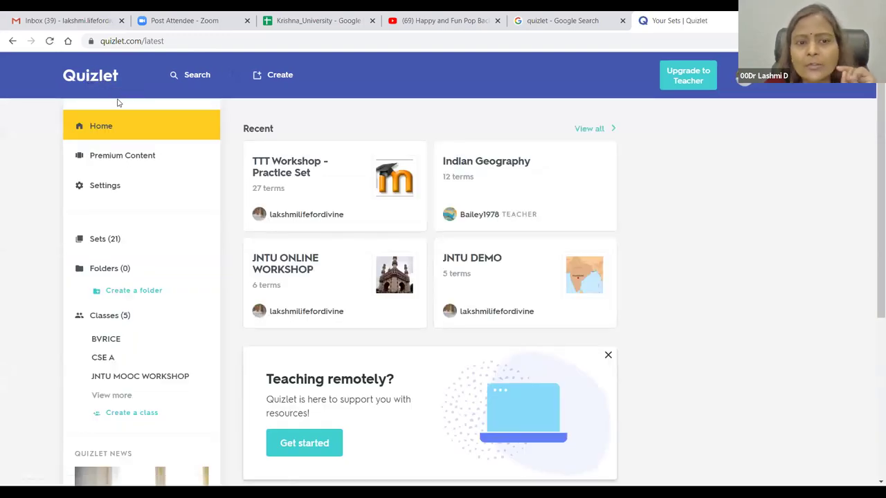
pyautogui.click(269, 178)
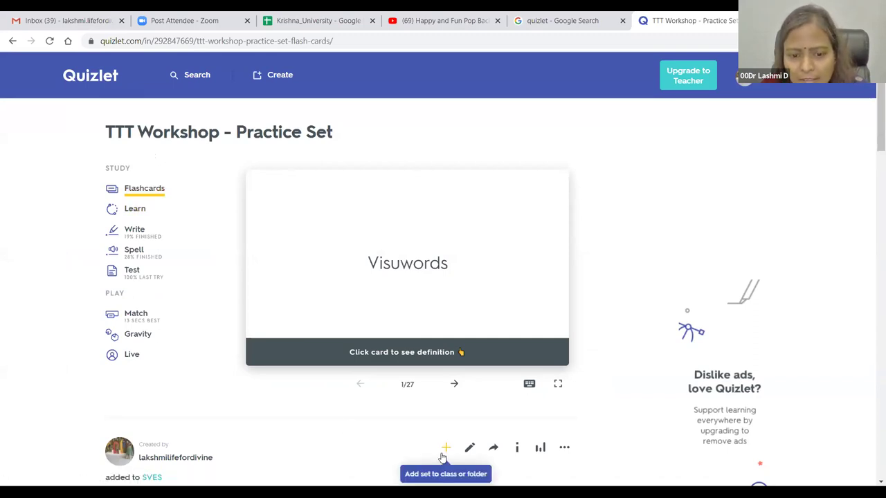
pyautogui.click(490, 451)
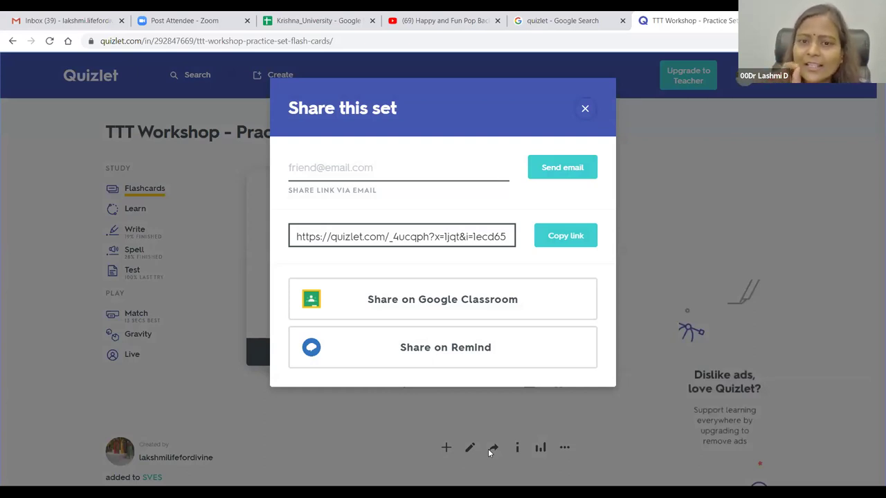
# Step: Copy the practice set's share link and close the sharing options
pyautogui.click(565, 236)
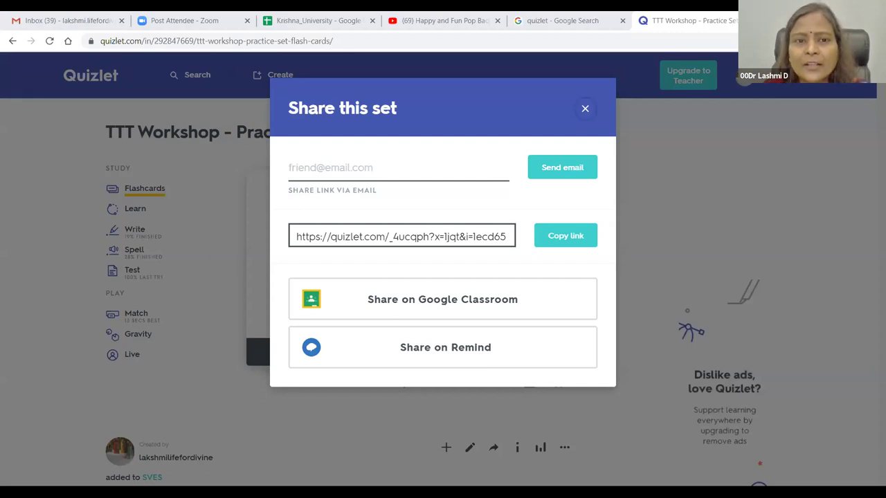
pyautogui.click(585, 109)
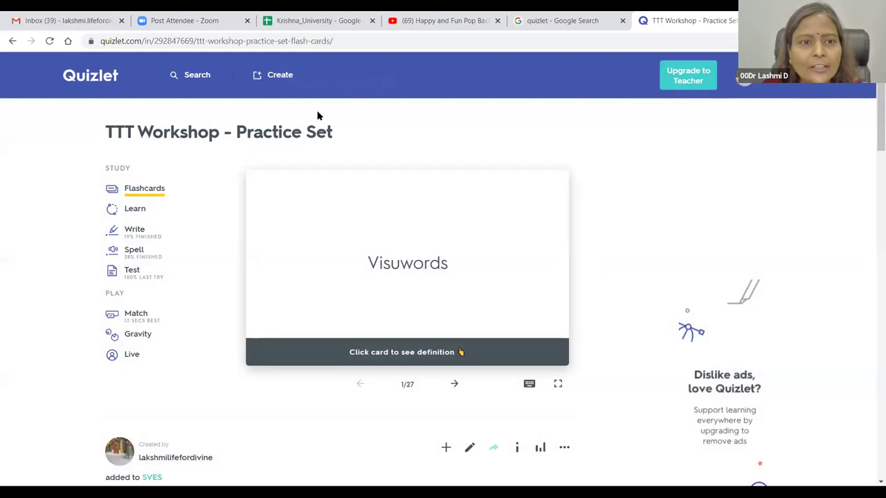
# Step: Search Quizlet for "brain anatomy", correcting the misspelled word, and look through the listed sets
pyautogui.click(198, 77)
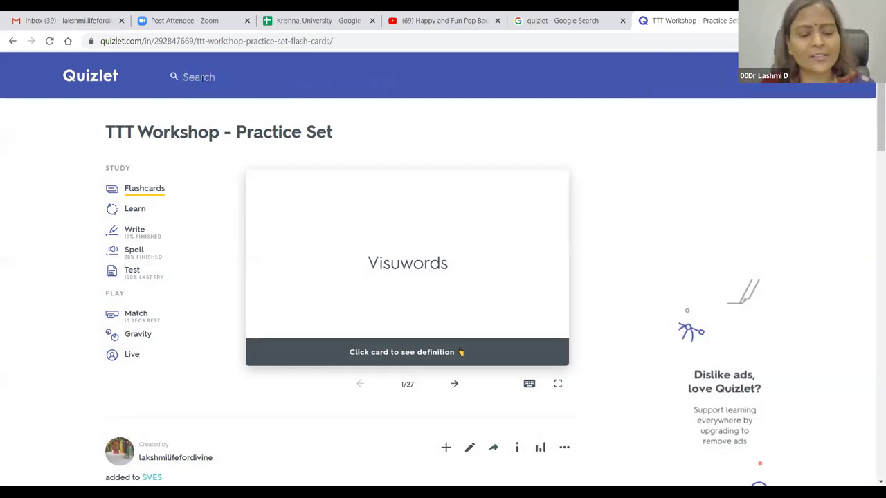
pyautogui.write('brain anotamy')
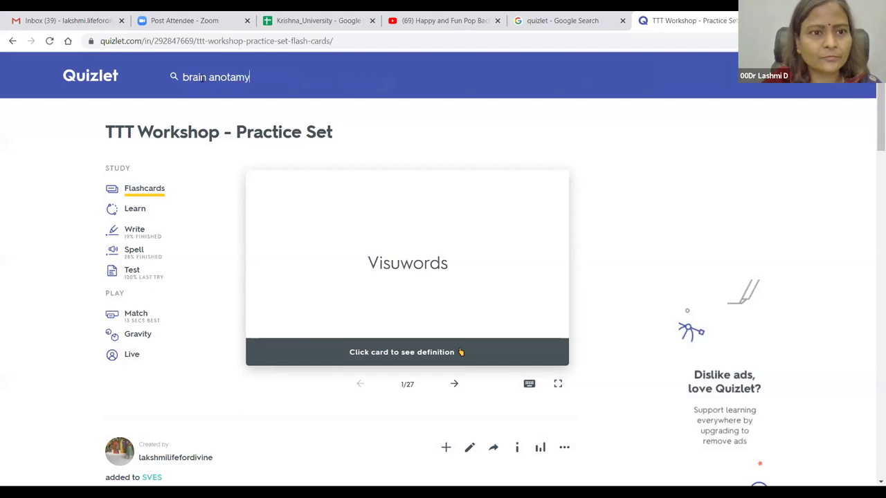
pyautogui.rightClick(229, 78)
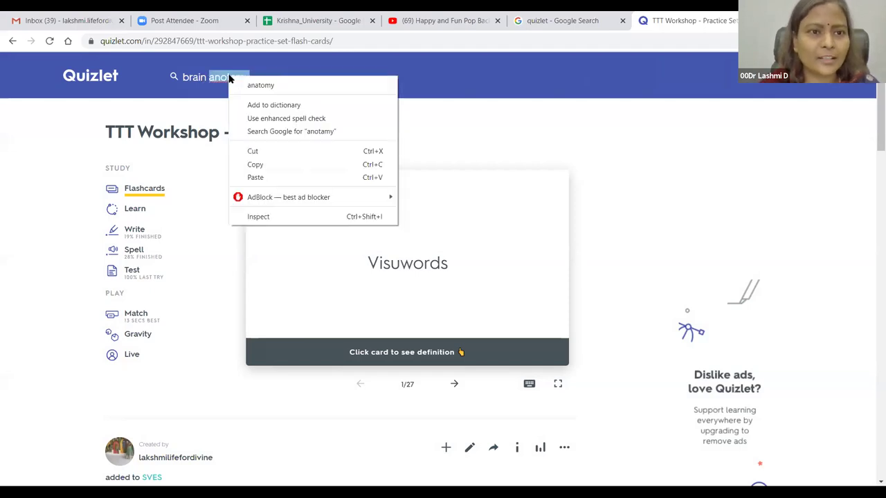
pyautogui.click(241, 84)
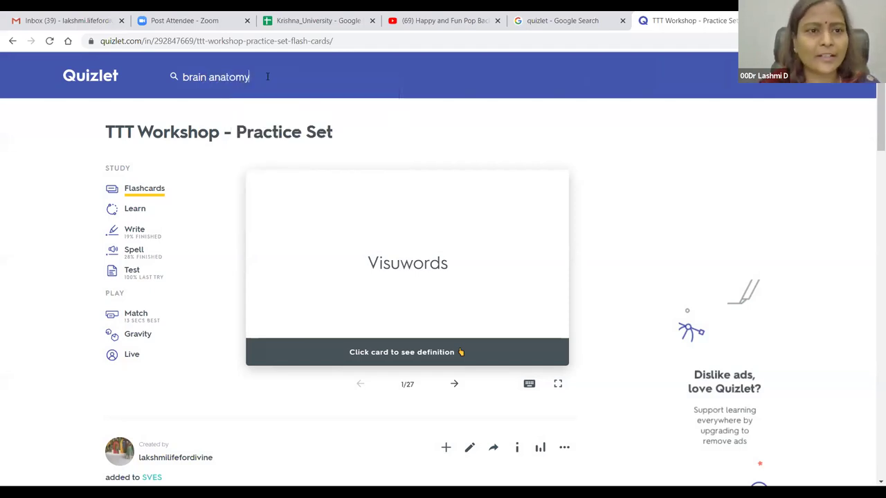
pyautogui.press('Return')
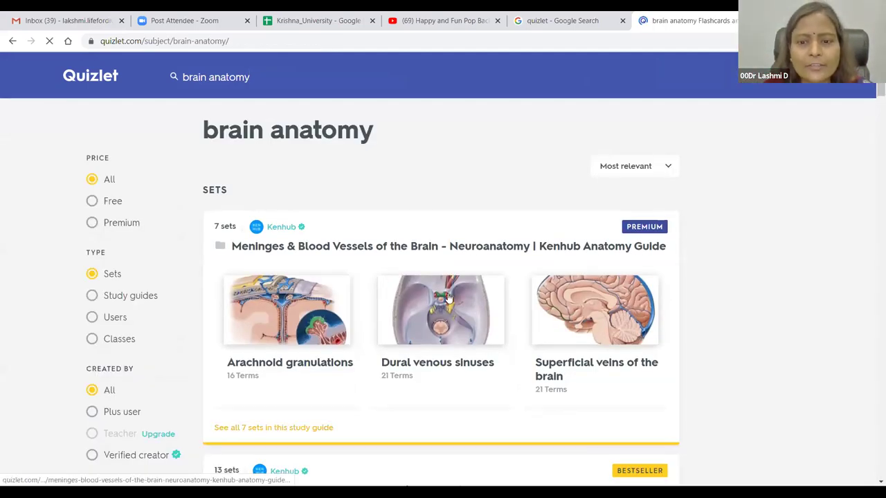
pyautogui.scroll(-3, 422, 242)
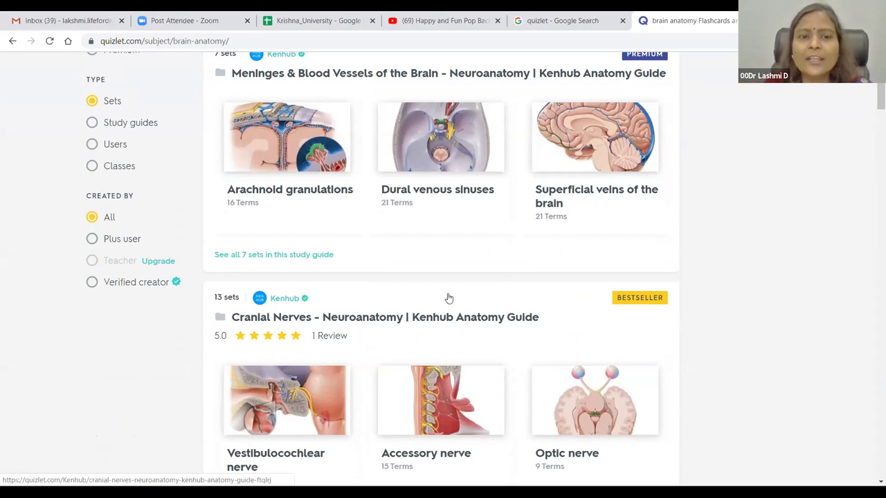
pyautogui.scroll(-3, 449, 299)
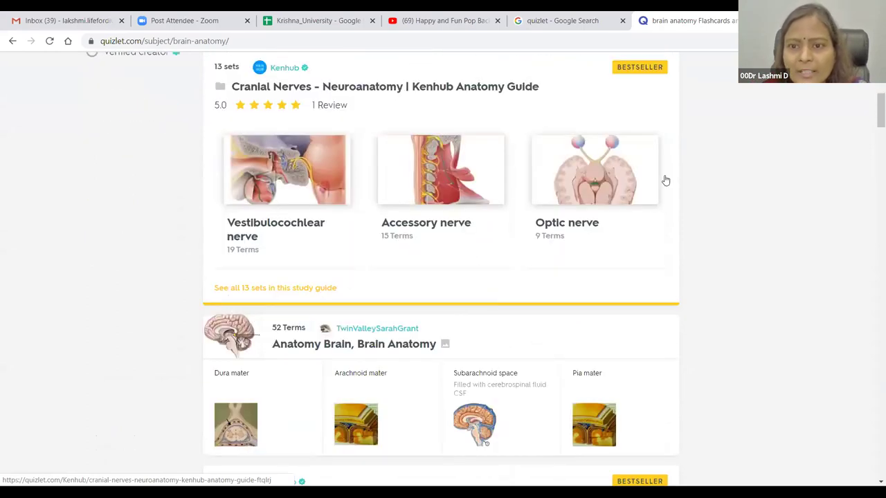
pyautogui.scroll(-2, 537, 300)
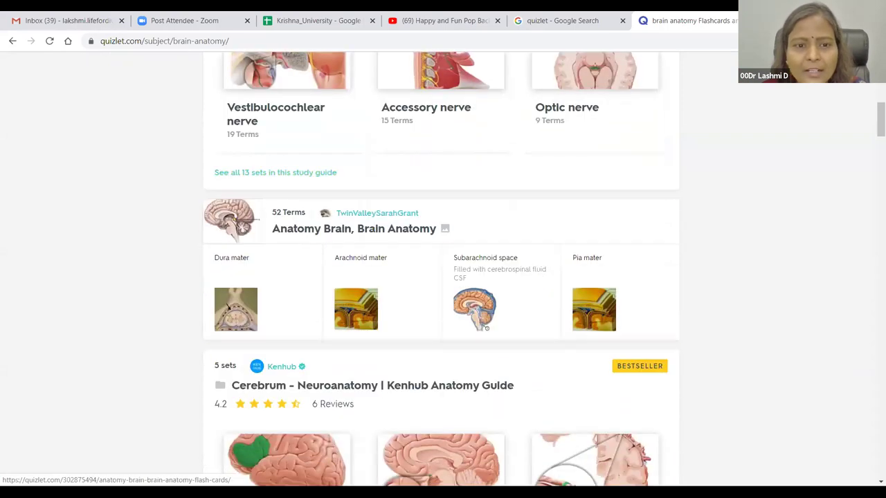
pyautogui.scroll(-5, 360, 429)
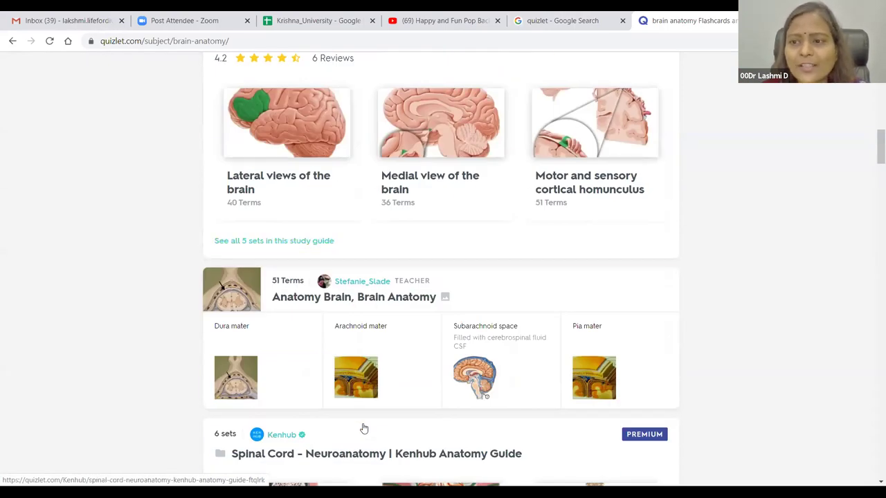
pyautogui.scroll(15, 363, 428)
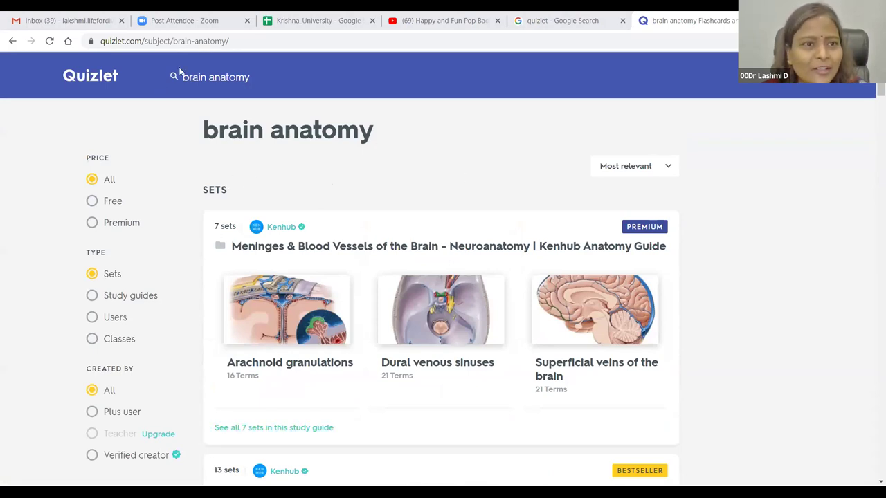
# Step: Open the Meninges & Blood Vessels of the Brain study guide, check its price and contents, and return to the results
pyautogui.scroll(-1, 285, 339)
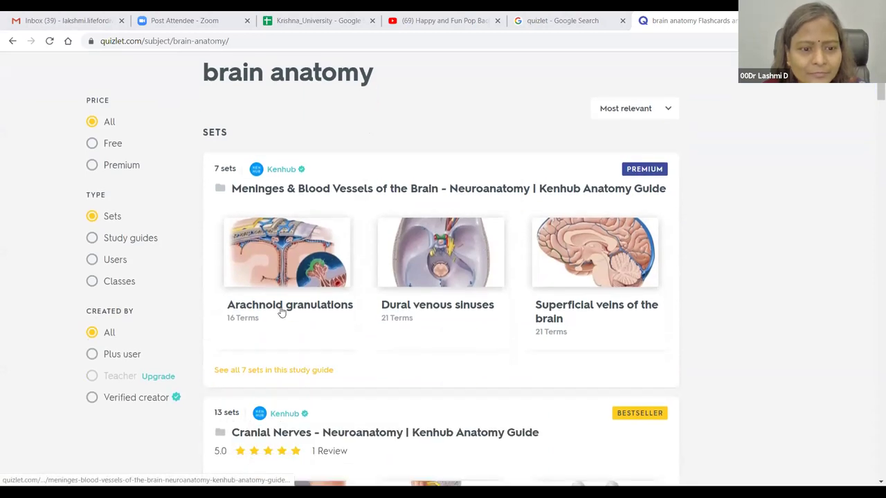
pyautogui.click(281, 306)
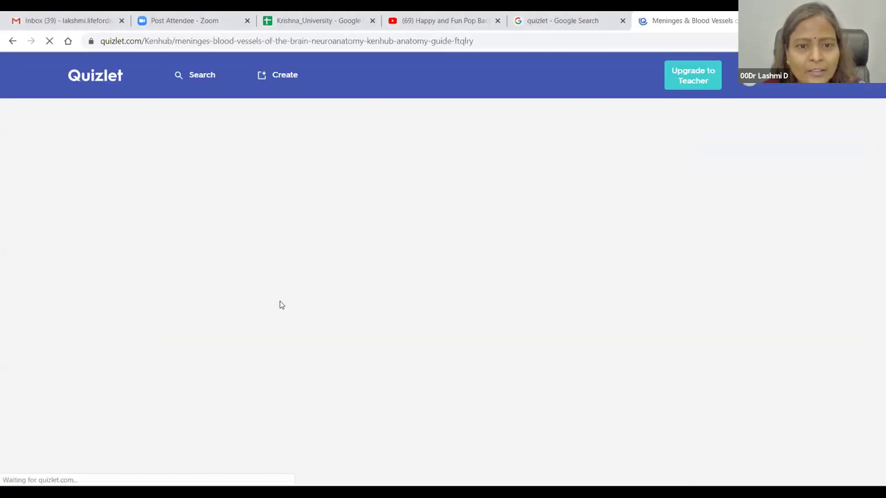
pyautogui.scroll(-2, 365, 303)
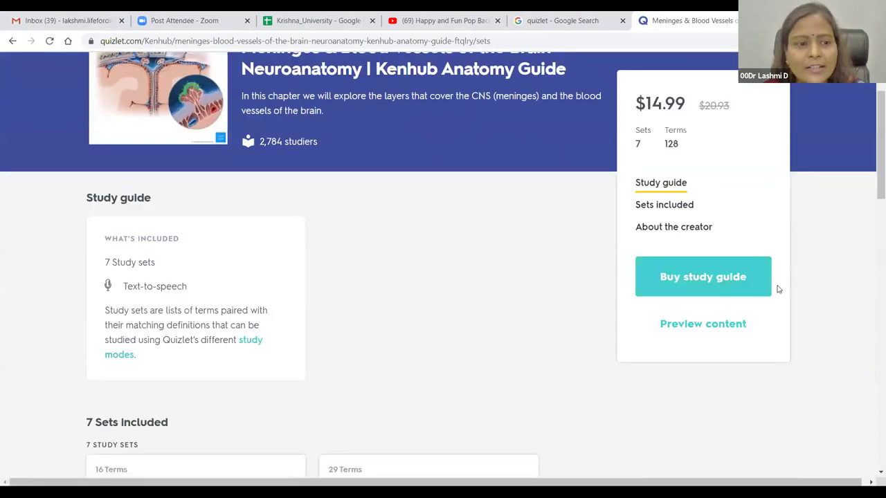
pyautogui.scroll(2, 777, 288)
pyautogui.click(12, 41)
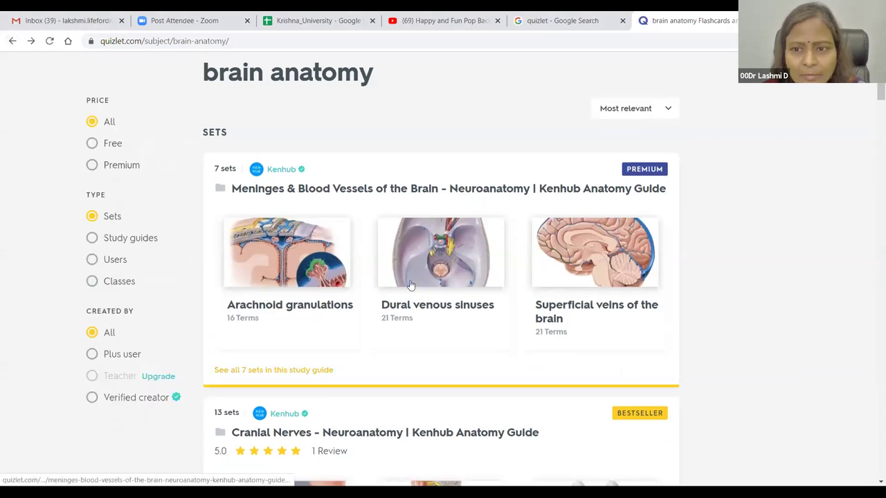
# Step: View the Cerebrum - Neuroanatomy study guide from the search results and go back to the list
pyautogui.scroll(-1, 510, 368)
pyautogui.scroll(-4, 512, 370)
pyautogui.scroll(-2, 367, 342)
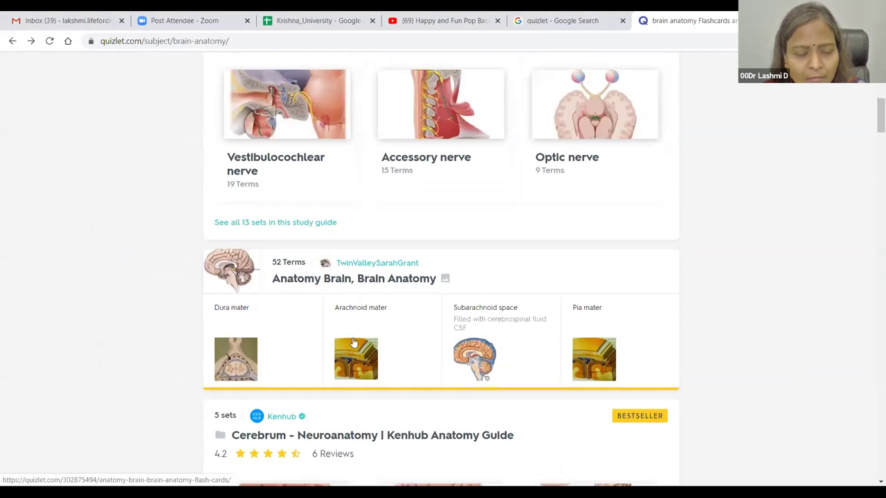
pyautogui.scroll(-2, 328, 351)
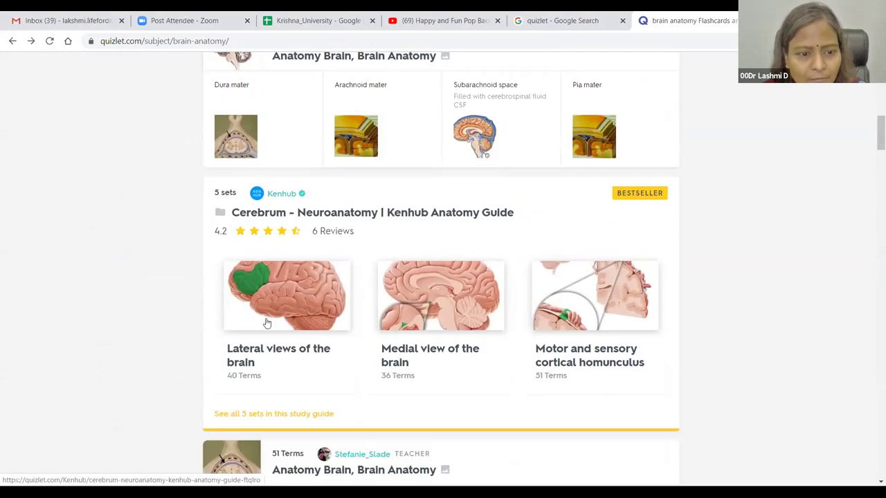
pyautogui.click(292, 311)
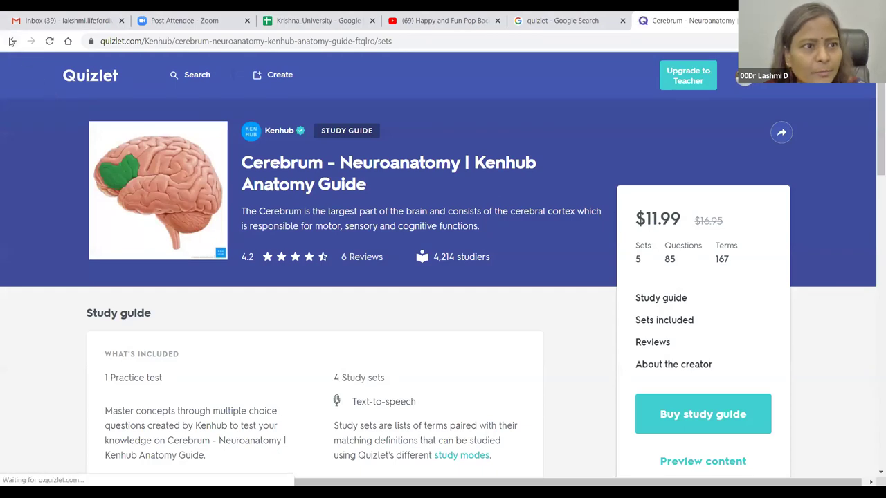
pyautogui.click(12, 42)
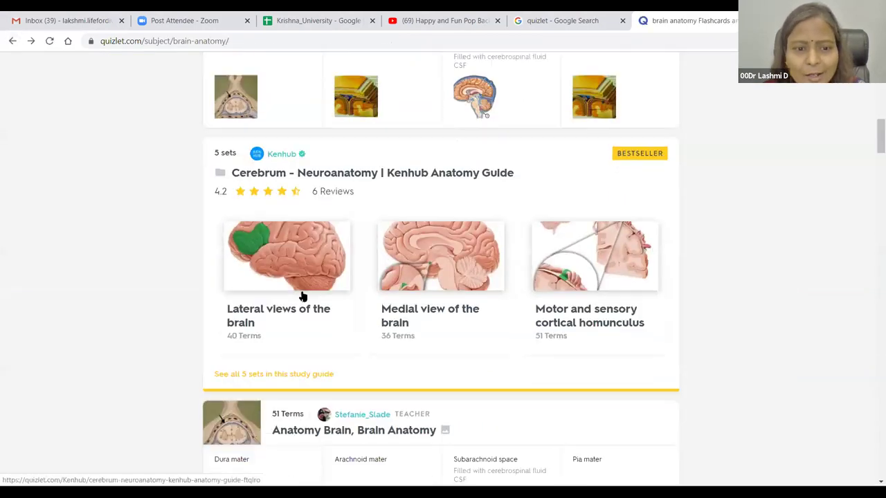
# Step: Open the 25-term Anatomy Brain, Brain Anatomy set from further down the search results
pyautogui.scroll(-2, 302, 296)
pyautogui.scroll(-2, 302, 297)
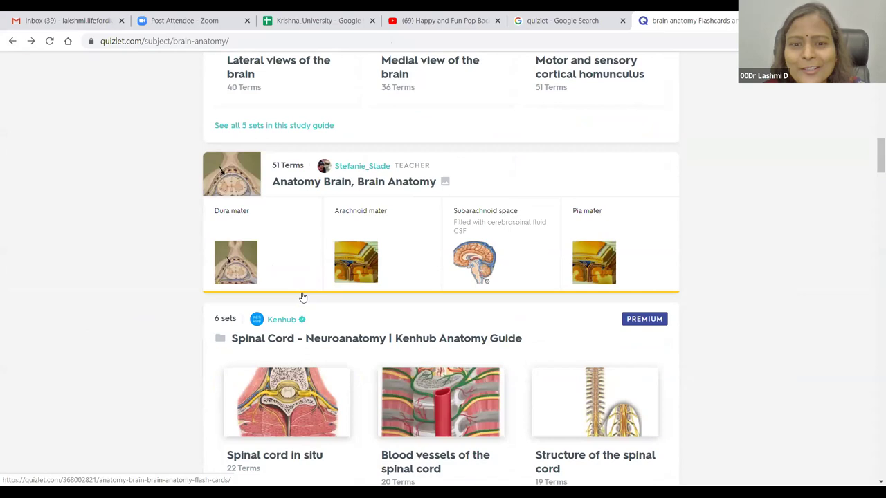
pyautogui.scroll(-2, 303, 297)
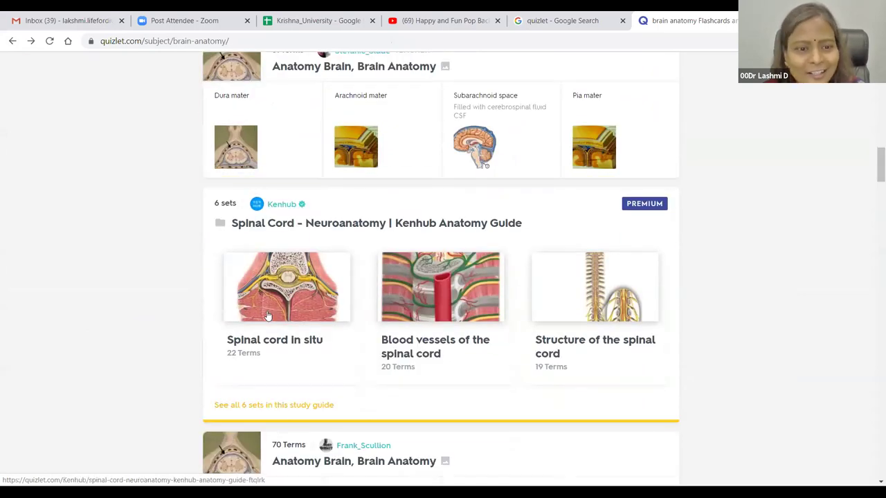
pyautogui.scroll(-3, 339, 317)
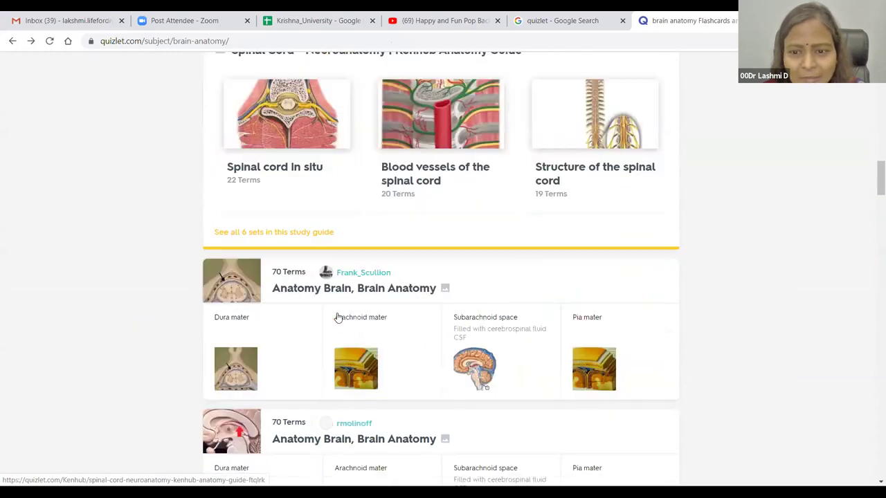
pyautogui.scroll(-1, 338, 317)
pyautogui.scroll(-1, 337, 319)
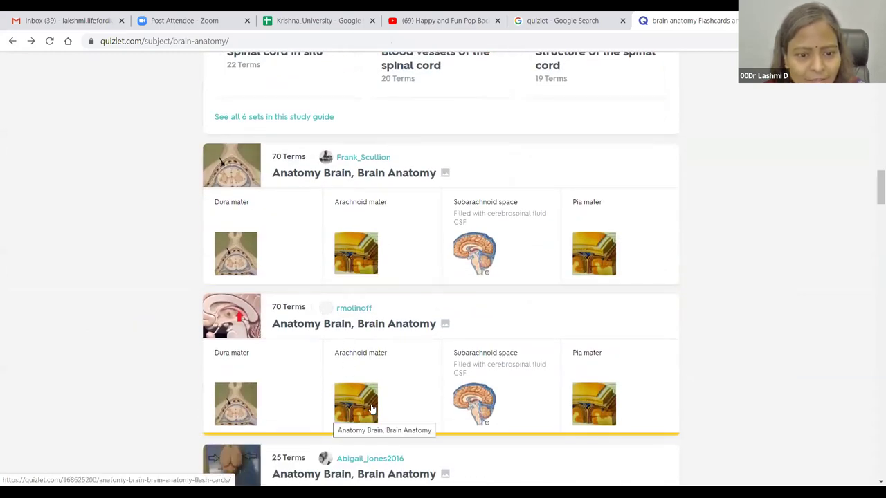
pyautogui.scroll(-3, 369, 405)
pyautogui.click(241, 383)
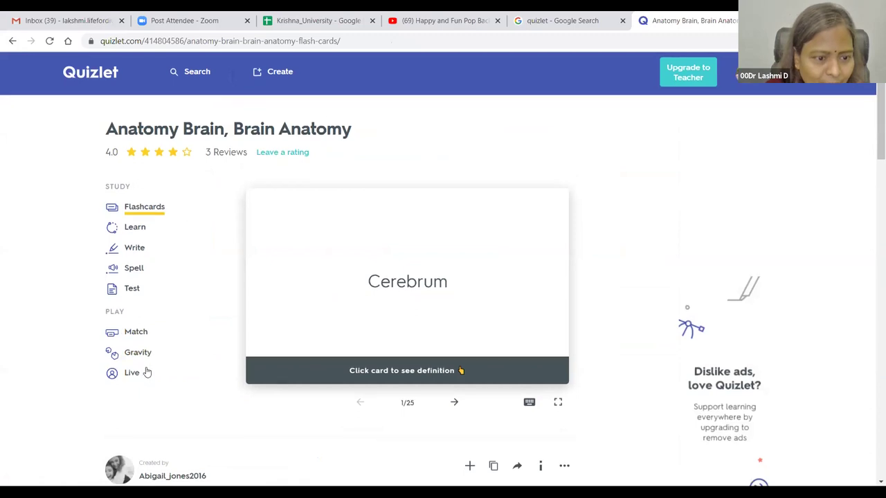
# Step: Start the brain anatomy set's Flashcards mode and view its study options without changing them
pyautogui.scroll(-2, 182, 193)
pyautogui.scroll(2, 154, 207)
pyautogui.click(150, 210)
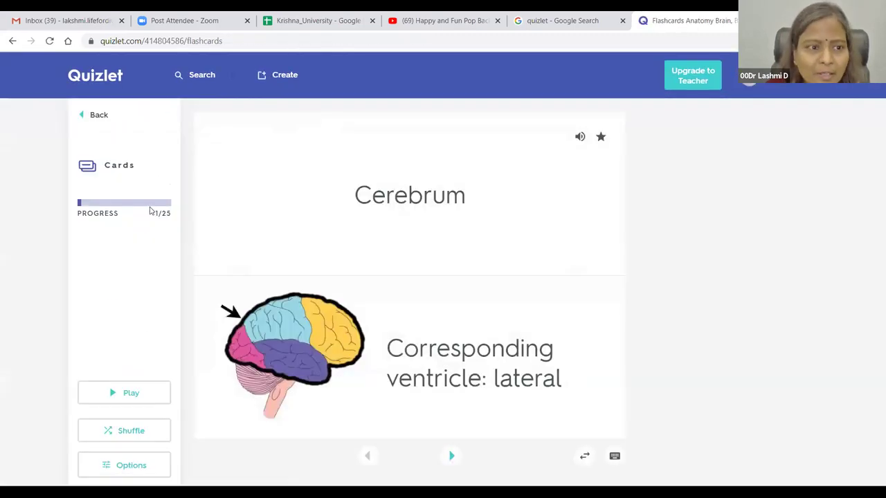
pyautogui.click(128, 465)
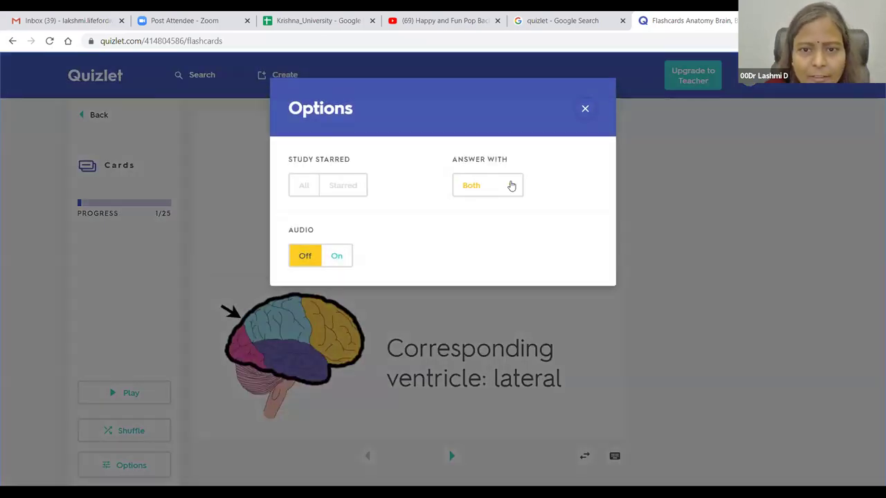
pyautogui.click(583, 110)
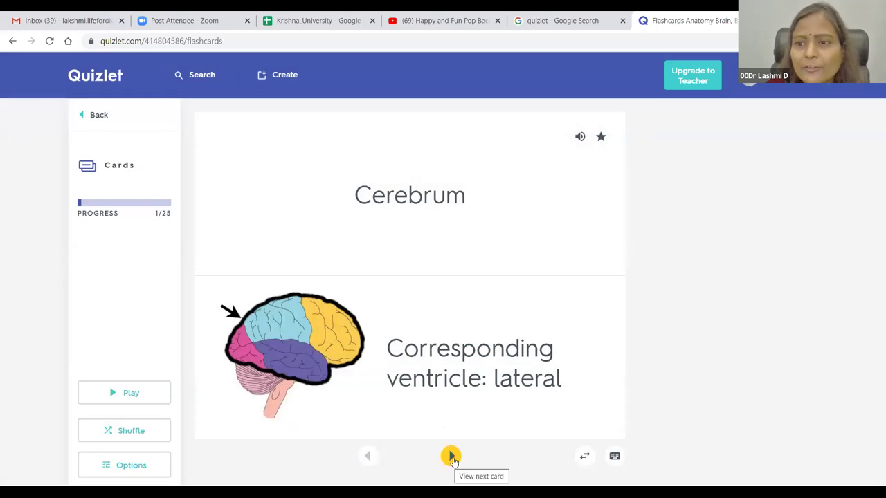
# Step: Step through the brain anatomy flashcards from Cerebrum to the cerebellum card
pyautogui.click(451, 457)
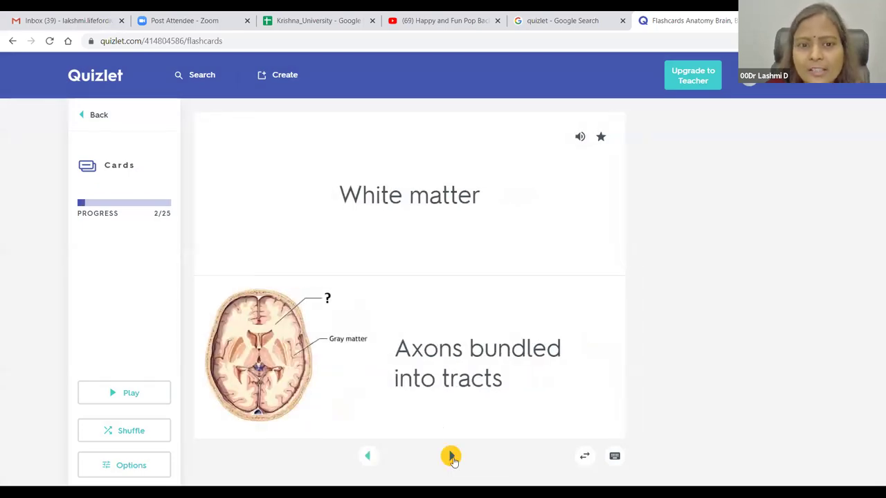
pyautogui.click(450, 457)
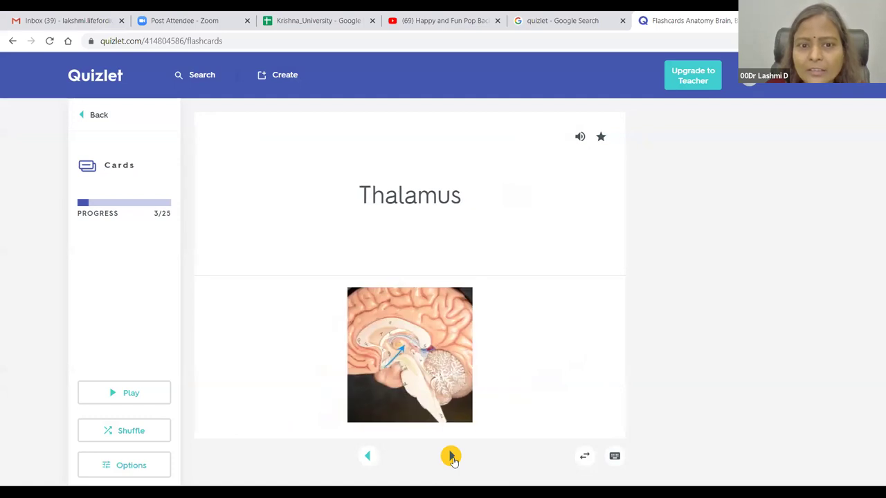
pyautogui.click(450, 457)
pyautogui.click(451, 457)
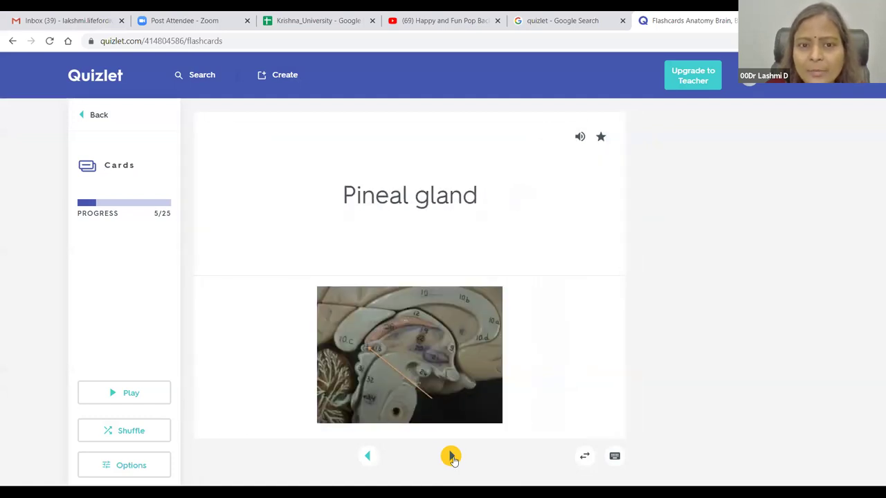
pyautogui.click(451, 457)
pyautogui.click(450, 457)
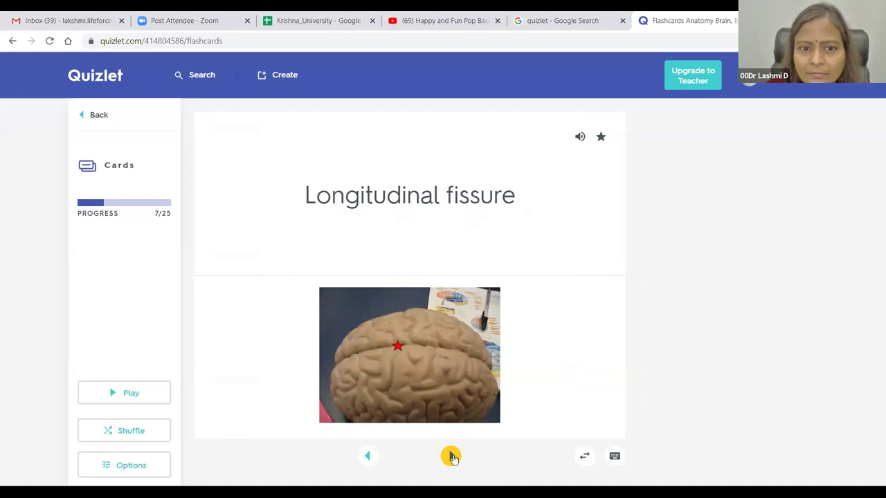
pyautogui.click(451, 457)
pyautogui.click(450, 457)
pyautogui.click(451, 456)
pyautogui.click(451, 457)
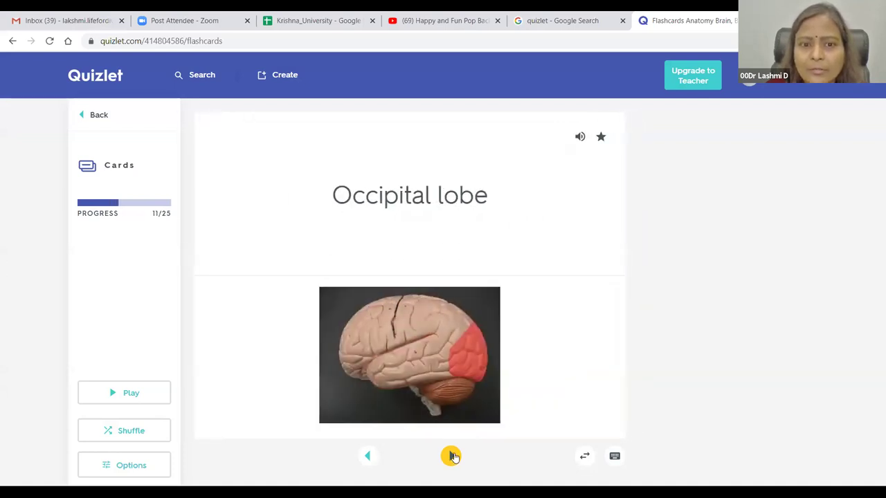
pyautogui.click(450, 456)
pyautogui.click(450, 456)
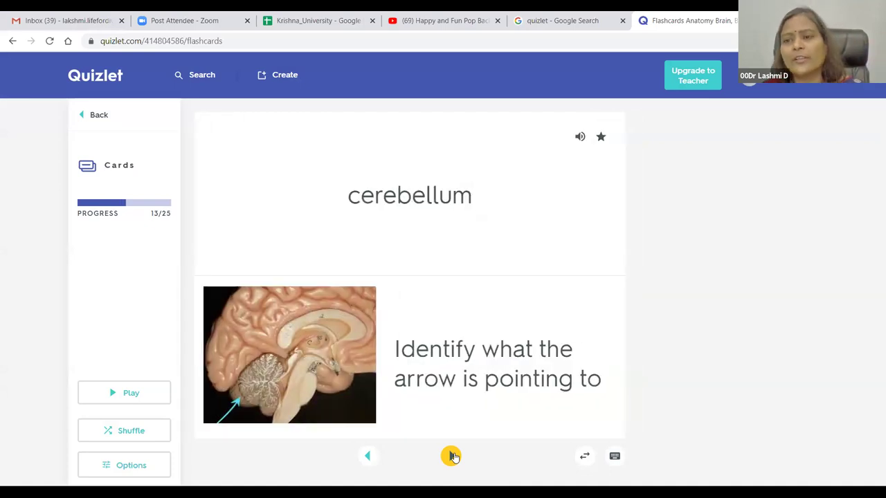
# Step: Search for Python sets and open the 24-term Python set from the results
pyautogui.click(200, 81)
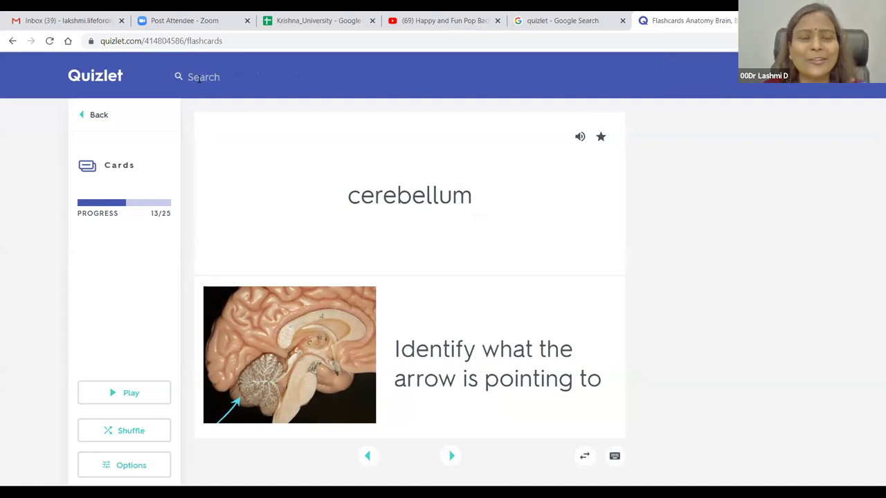
pyautogui.write('Python')
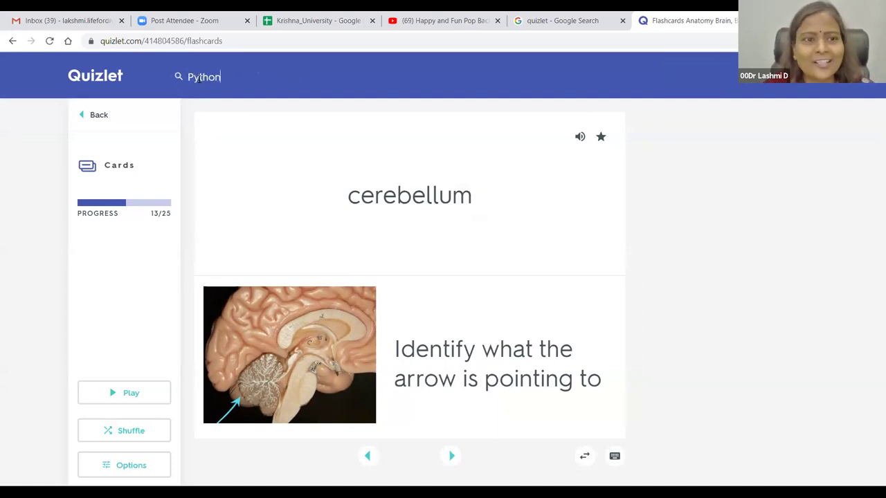
pyautogui.press('Return')
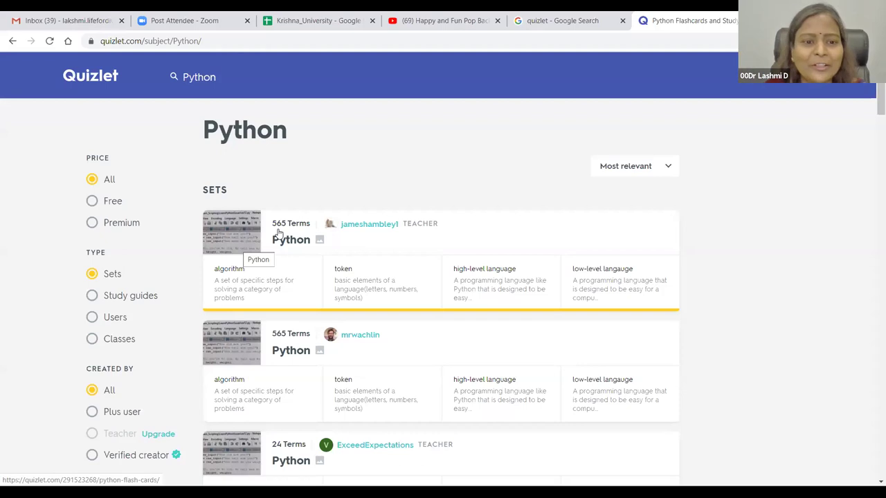
pyautogui.scroll(-3, 276, 348)
pyautogui.click(237, 347)
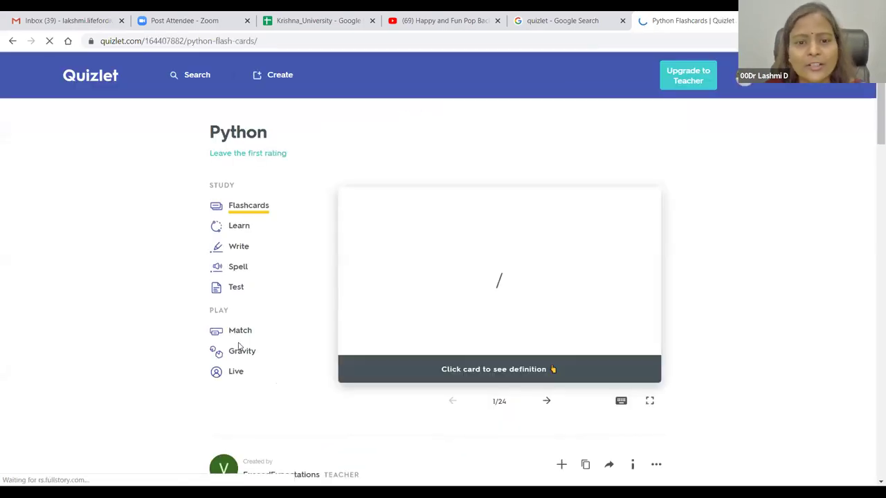
# Step: Start the Python set's Flashcards mode and step through the cards from the slash operator to the %s formatter
pyautogui.click(253, 210)
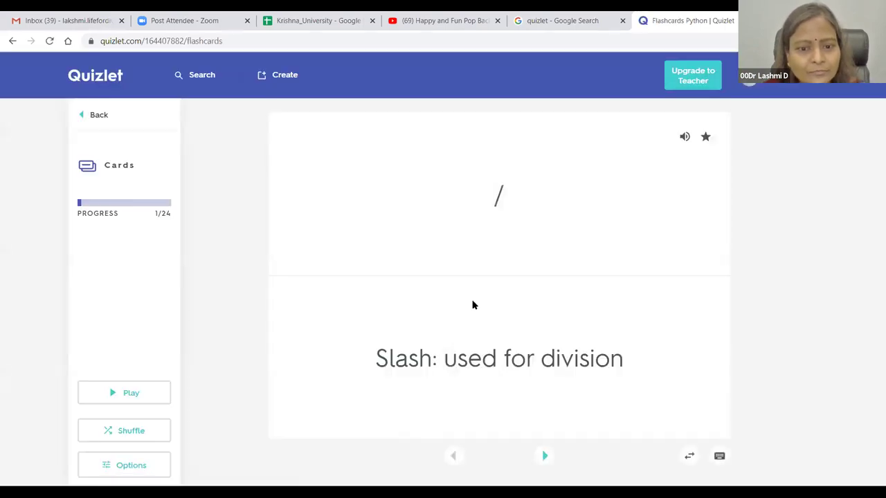
pyautogui.click(544, 454)
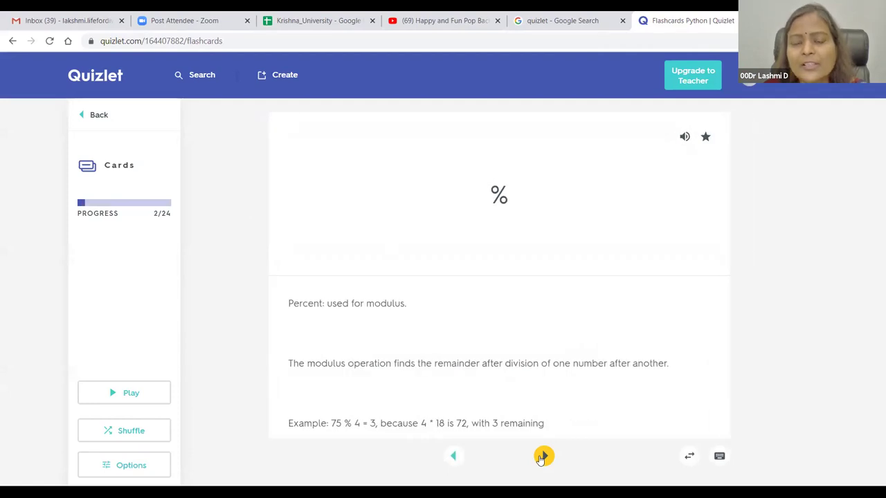
pyautogui.click(544, 456)
pyautogui.click(544, 456)
pyautogui.click(541, 457)
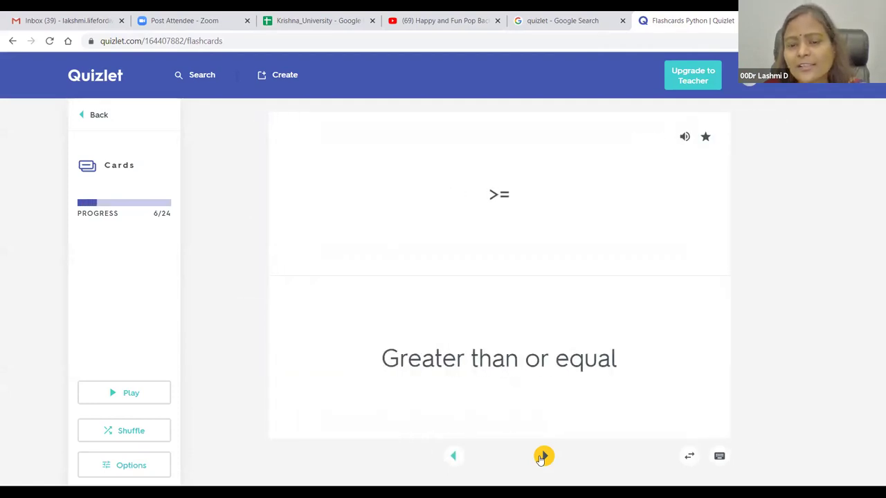
pyautogui.click(541, 457)
pyautogui.click(540, 457)
pyautogui.click(453, 457)
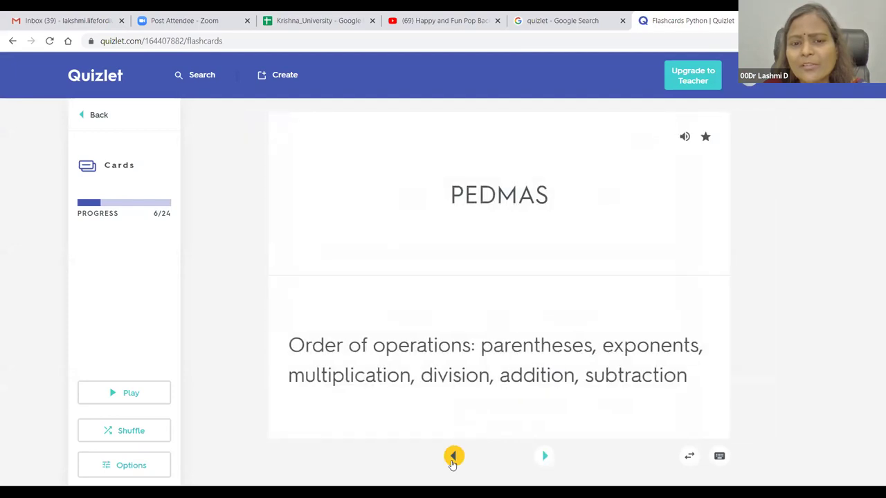
pyautogui.click(545, 458)
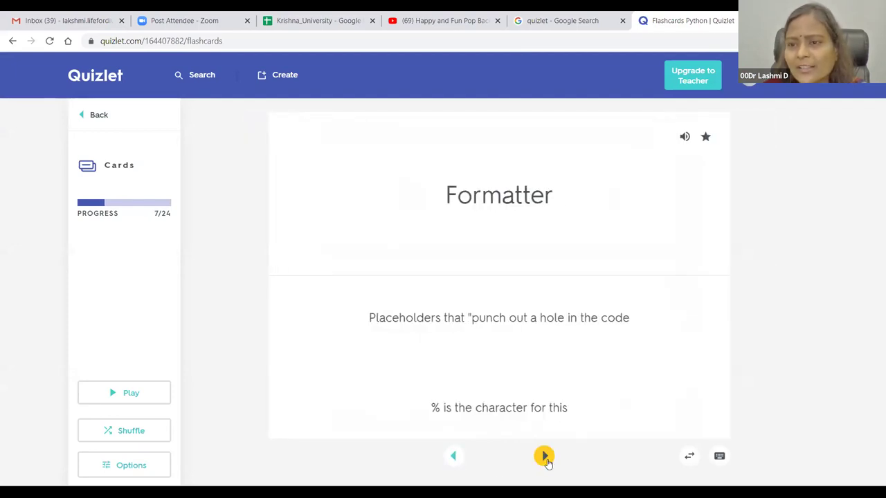
pyautogui.click(546, 458)
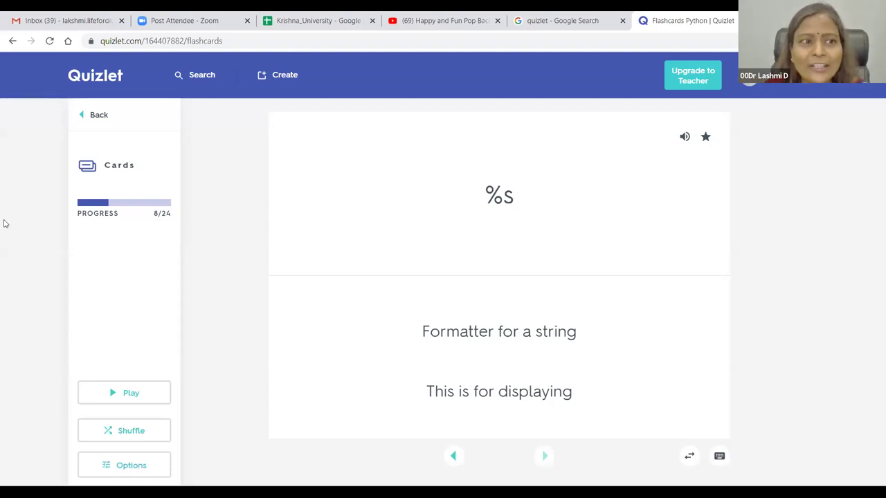
# Step: Return to the home page, search for GRE sets and open the 365-term GRE set
pyautogui.click(102, 78)
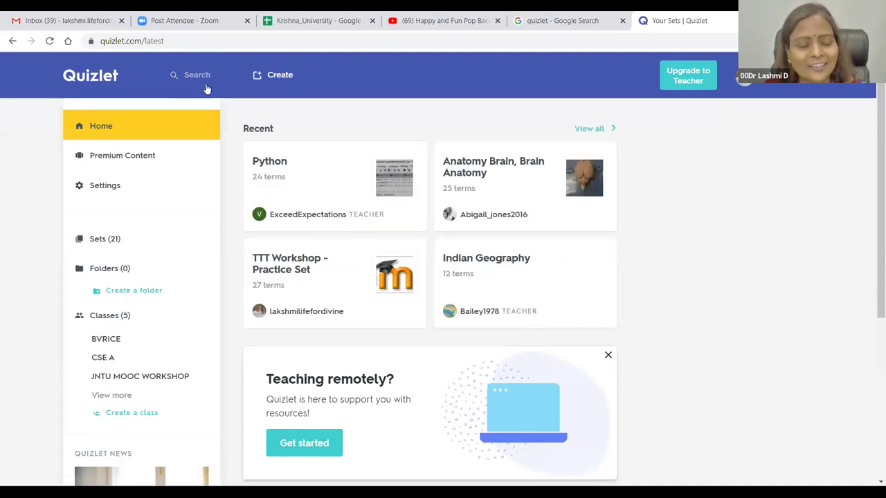
pyautogui.click(206, 89)
pyautogui.write('GRE')
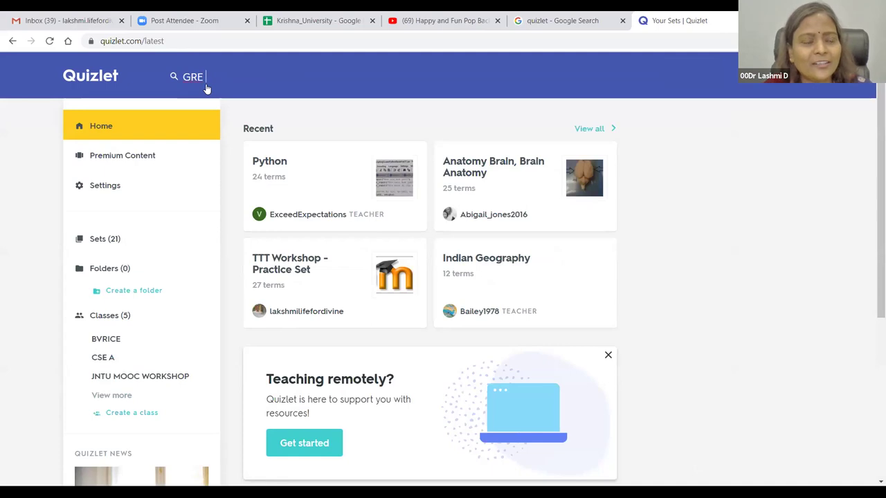
pyautogui.press('Return')
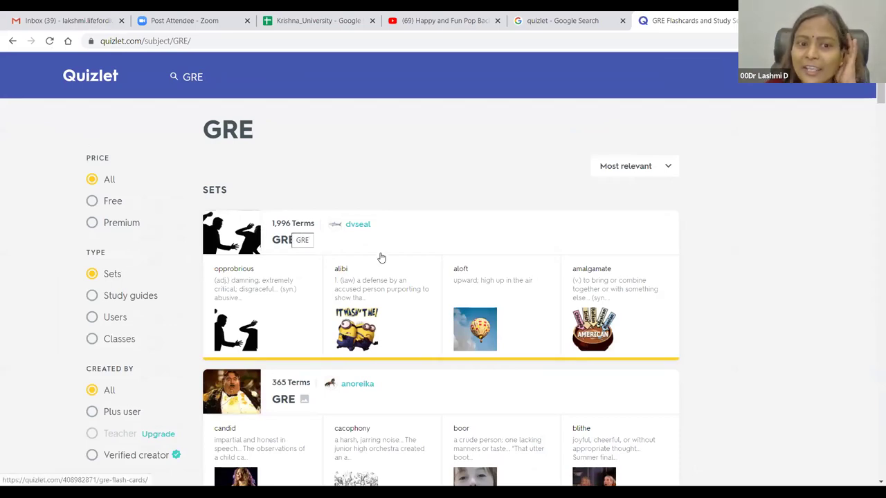
pyautogui.scroll(-2, 381, 258)
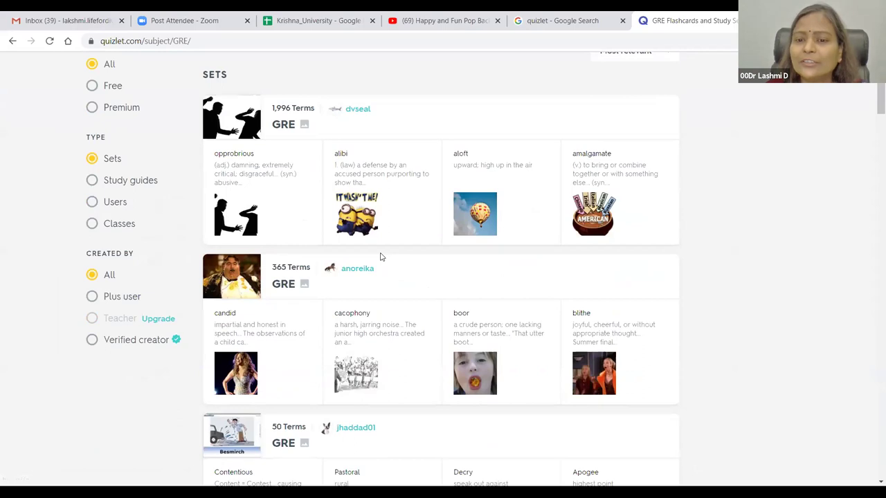
pyautogui.click(290, 279)
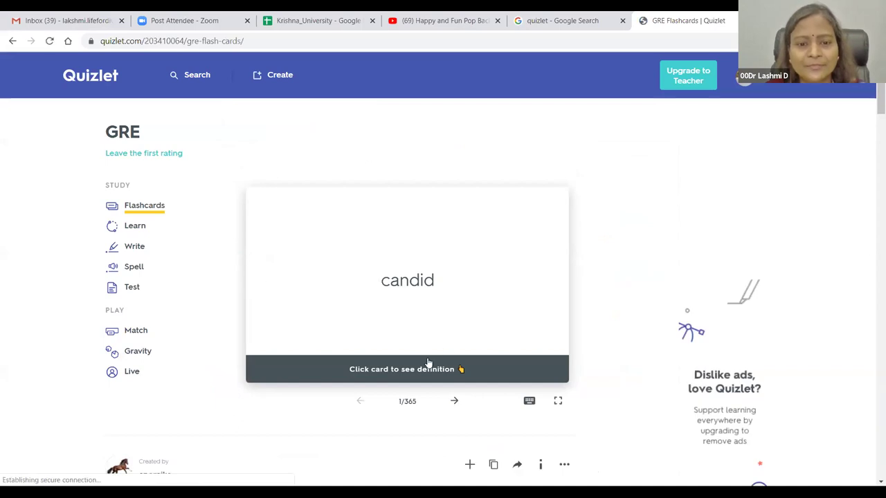
# Step: Browse the GRE set's cards from candid, continuing in Flashcards mode from cacophony to the belfry card
pyautogui.click(454, 401)
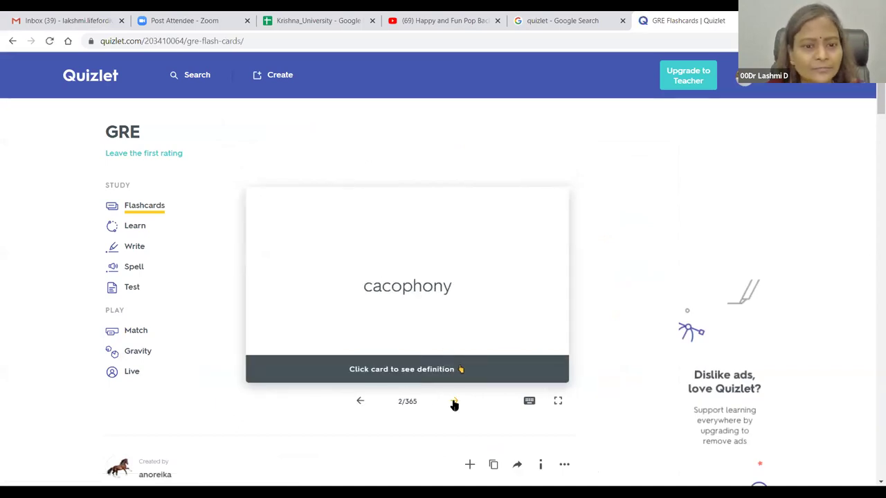
pyautogui.click(148, 209)
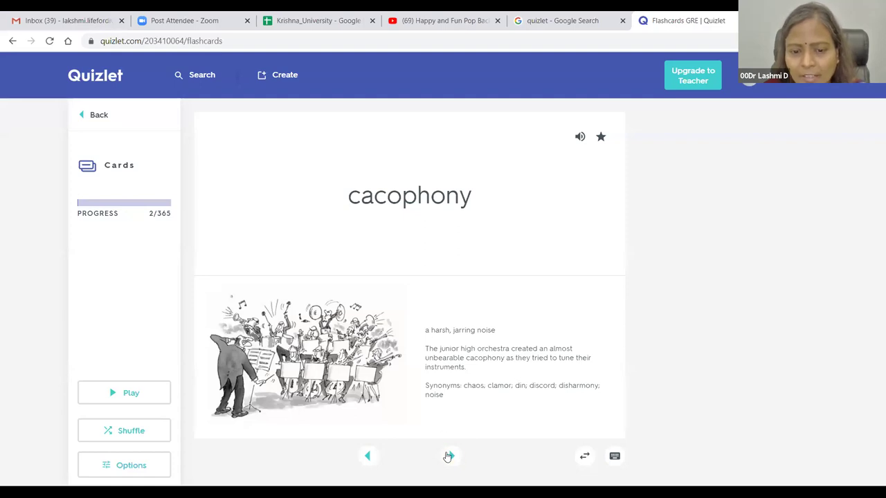
pyautogui.click(450, 457)
pyautogui.click(449, 456)
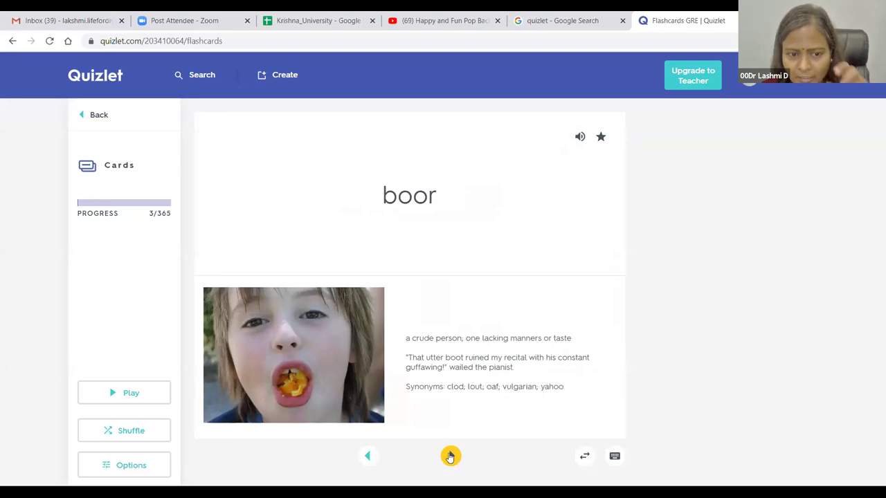
pyautogui.click(451, 457)
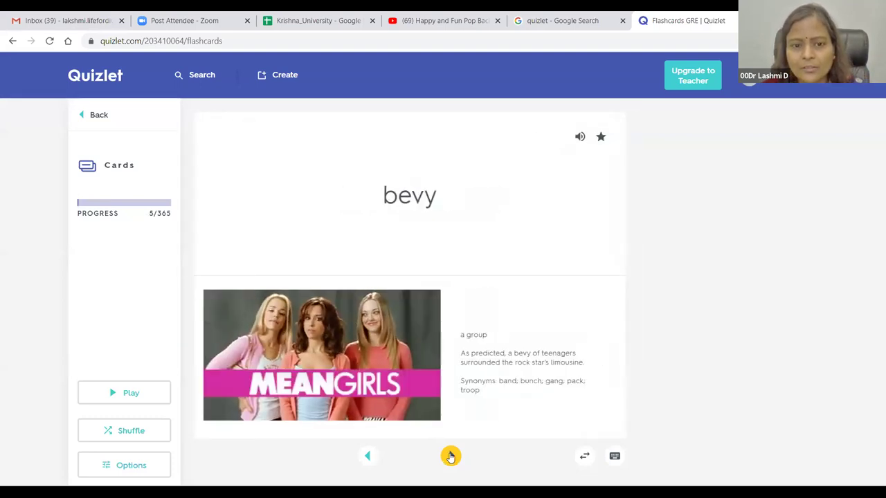
pyautogui.click(450, 456)
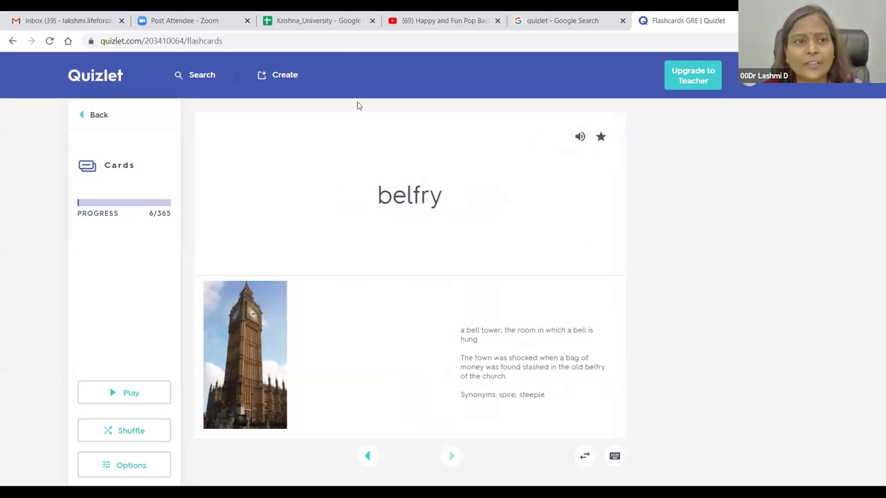
# Step: Search Quizlet for organic chemistry sets
pyautogui.click(215, 83)
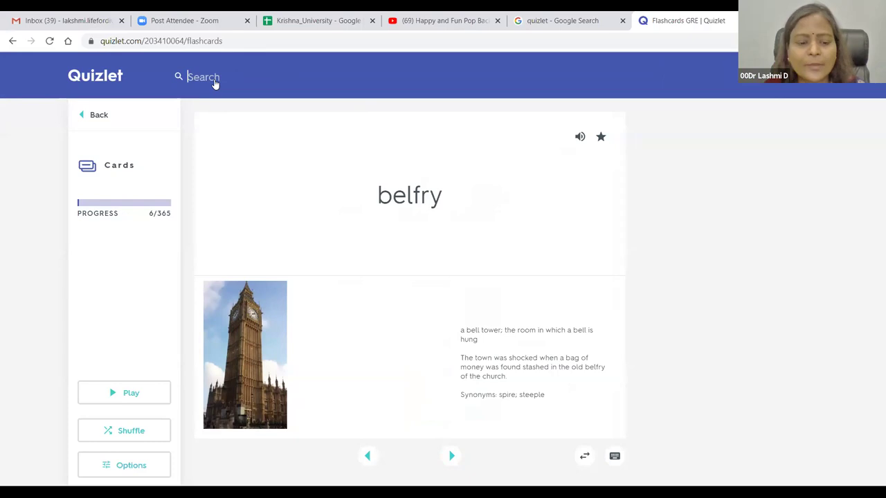
pyautogui.write('chemistry')
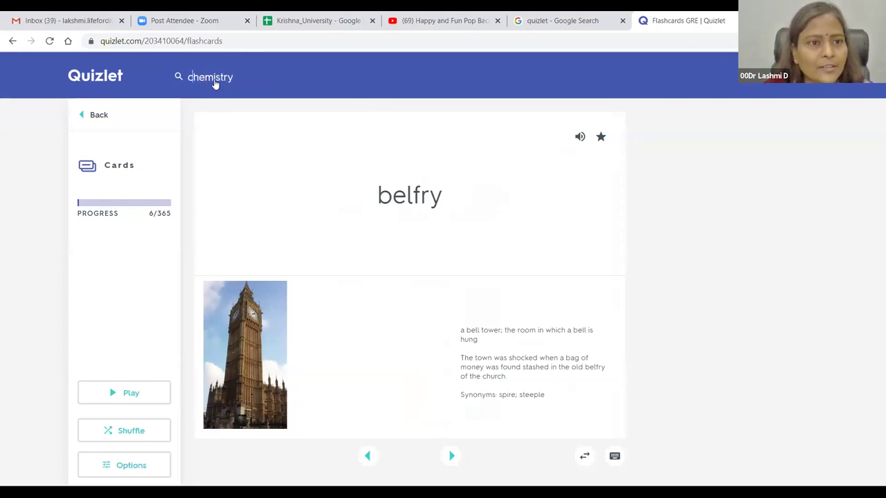
pyautogui.press('Home')
pyautogui.write('organic')
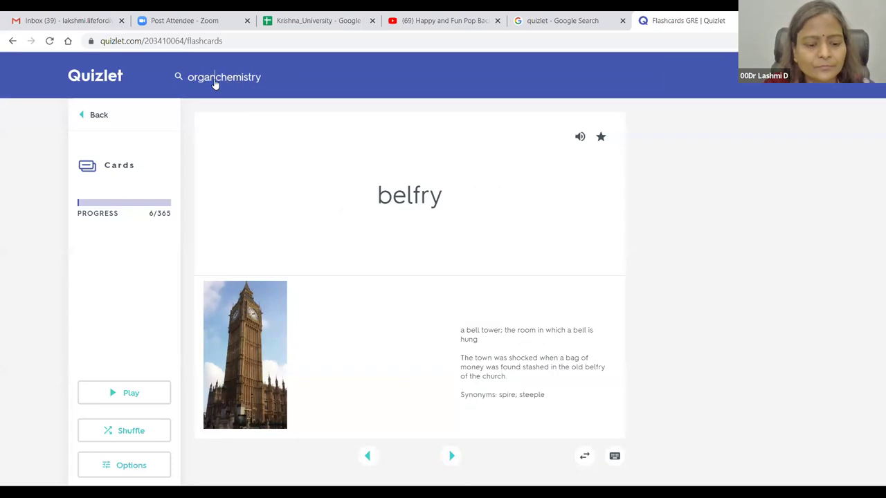
pyautogui.press('Return')
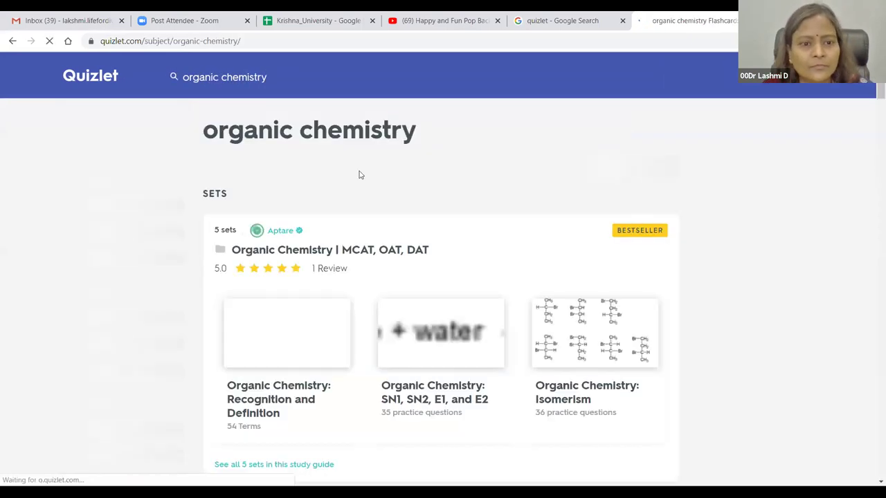
# Step: Look through the organic chemistry results and open the 67-term Organic Chemistry set
pyautogui.scroll(-1, 357, 289)
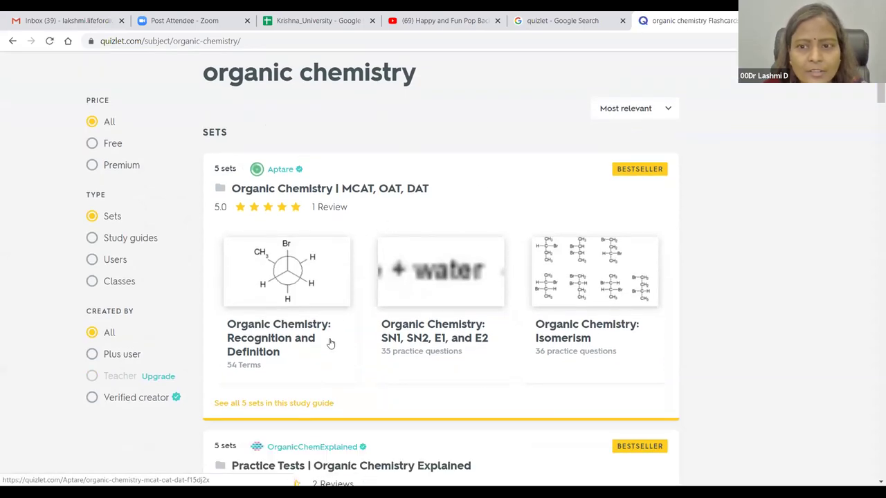
pyautogui.scroll(-8, 660, 241)
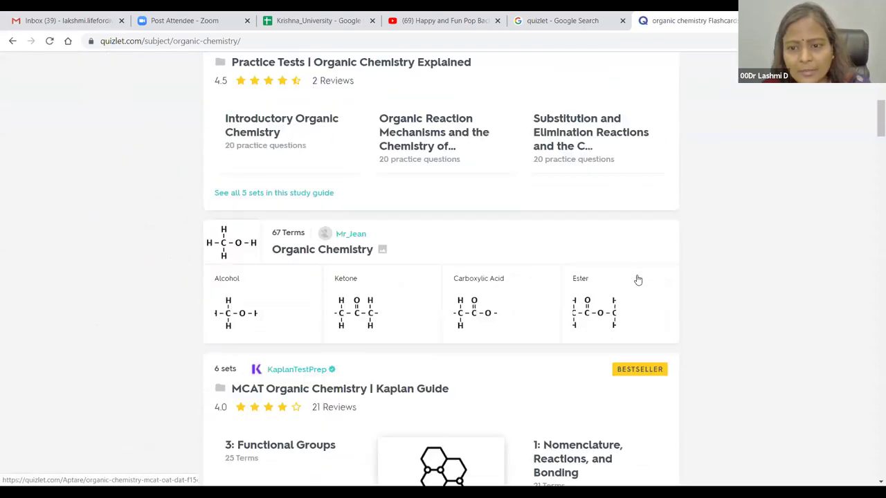
pyautogui.scroll(-1, 637, 279)
pyautogui.scroll(1, 412, 252)
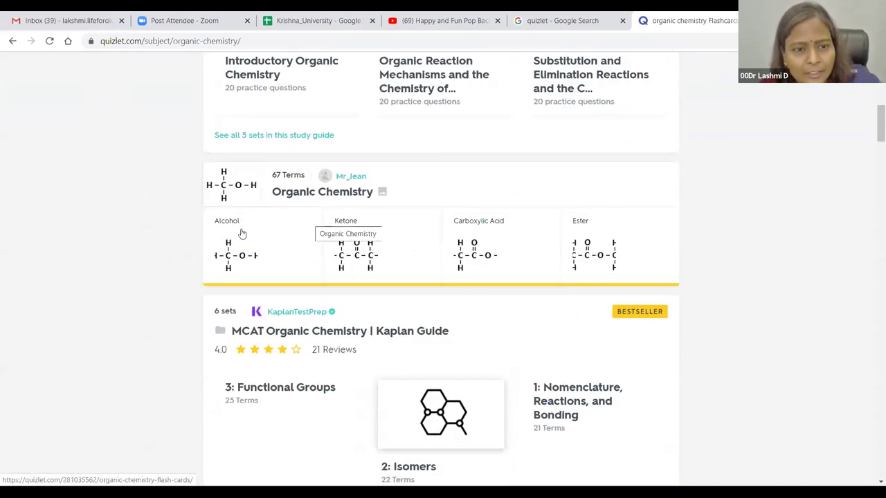
pyautogui.click(291, 196)
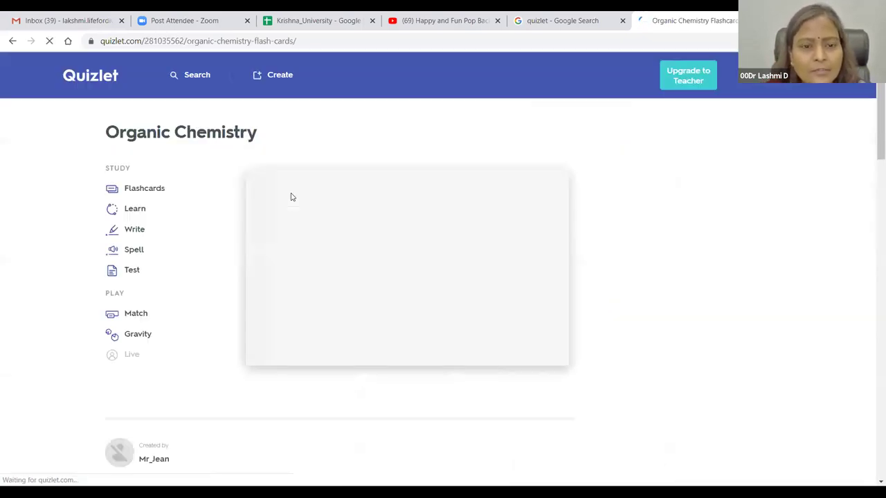
# Step: Start the Organic Chemistry set's Flashcards mode and step through the cards from Alcohol to Aldehyde
pyautogui.click(144, 212)
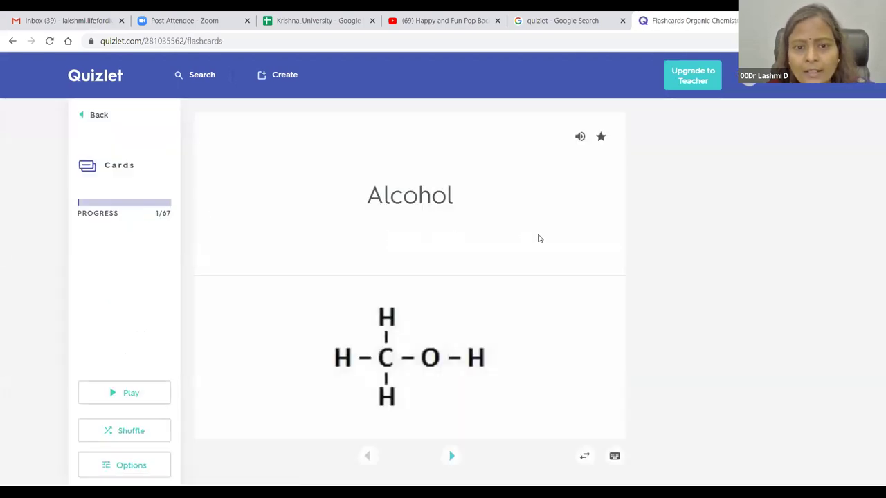
pyautogui.click(451, 455)
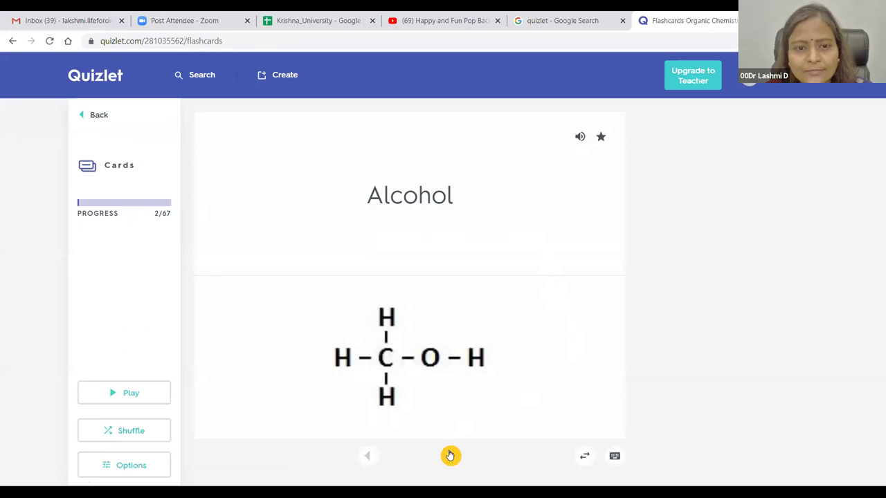
pyautogui.click(451, 456)
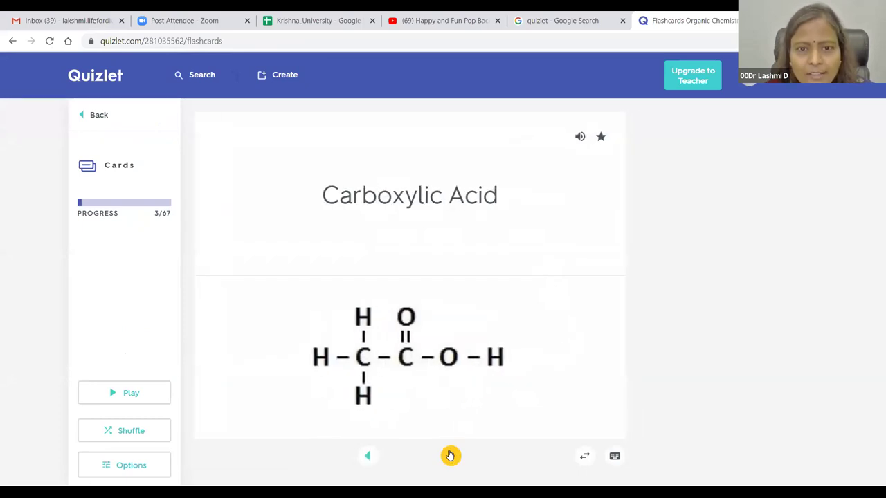
pyautogui.click(451, 455)
pyautogui.click(450, 456)
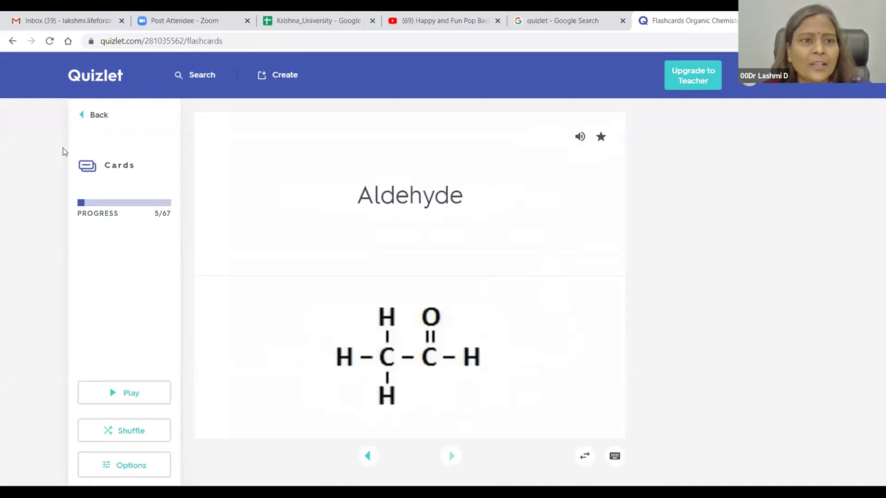
# Step: Go back to the home page, start a new study set and open the Quizlet Teacher free trial offer
pyautogui.click(111, 81)
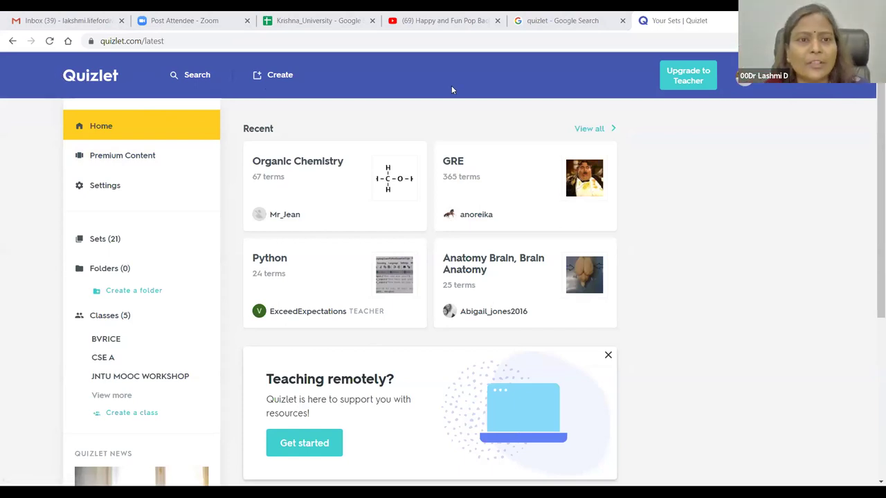
pyautogui.click(276, 78)
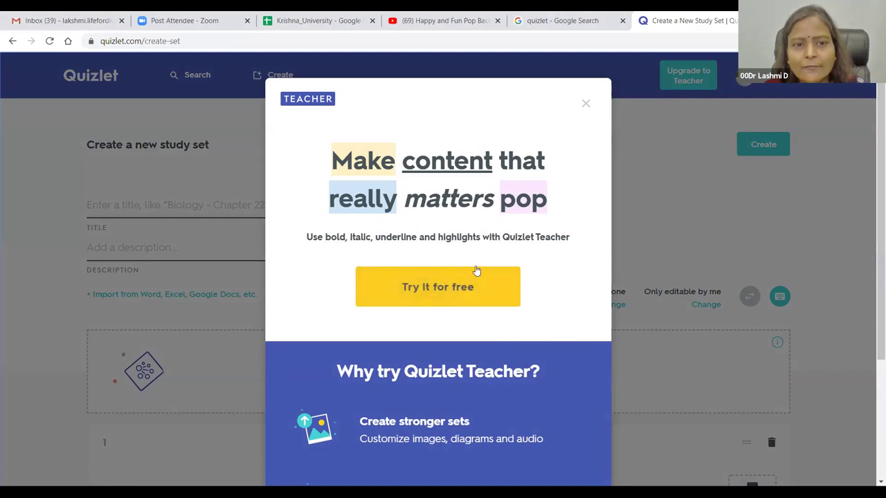
pyautogui.click(439, 288)
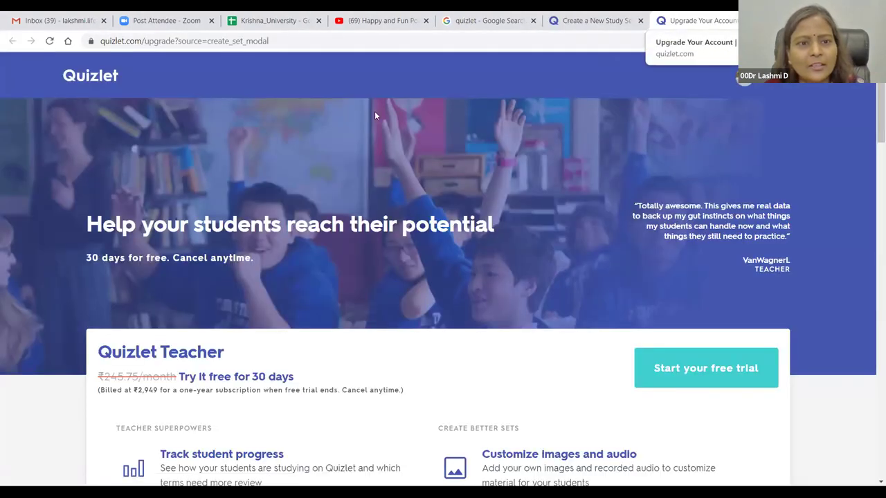
# Step: Dismiss the Quizlet Teacher offer, then title the new study set "Krishna University Demo" with the description "List of Words"
pyautogui.hotkey('ctrl', 'w')
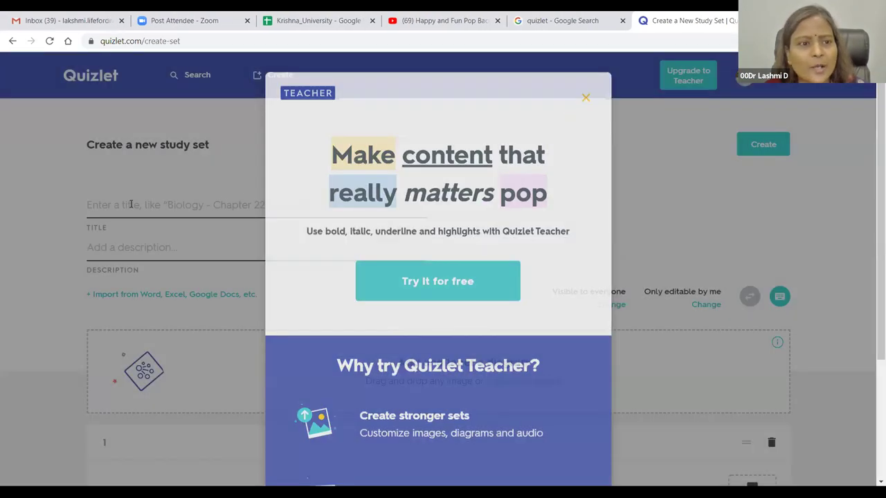
pyautogui.click(585, 103)
pyautogui.click(121, 204)
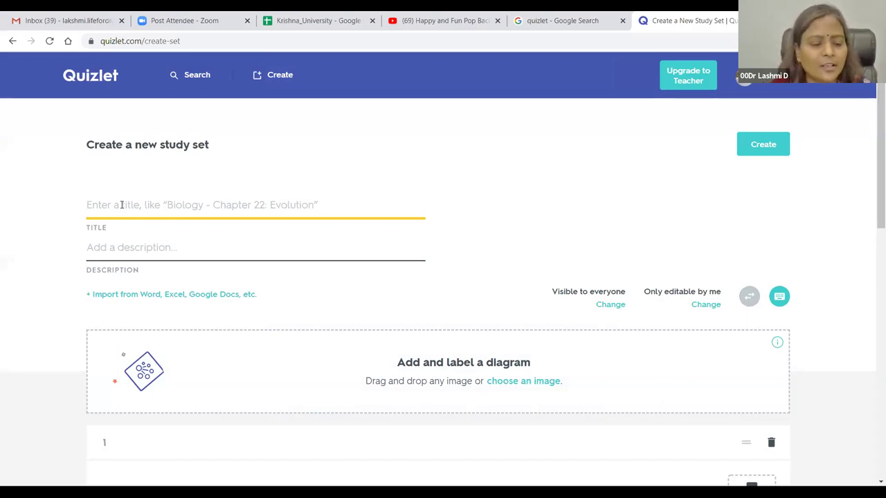
pyautogui.write('Krishn')
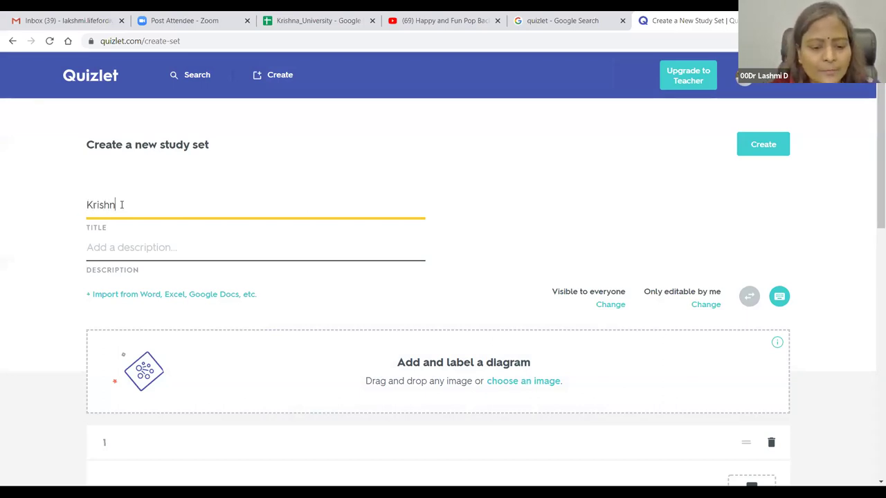
pyautogui.write('a UNiverty Demo')
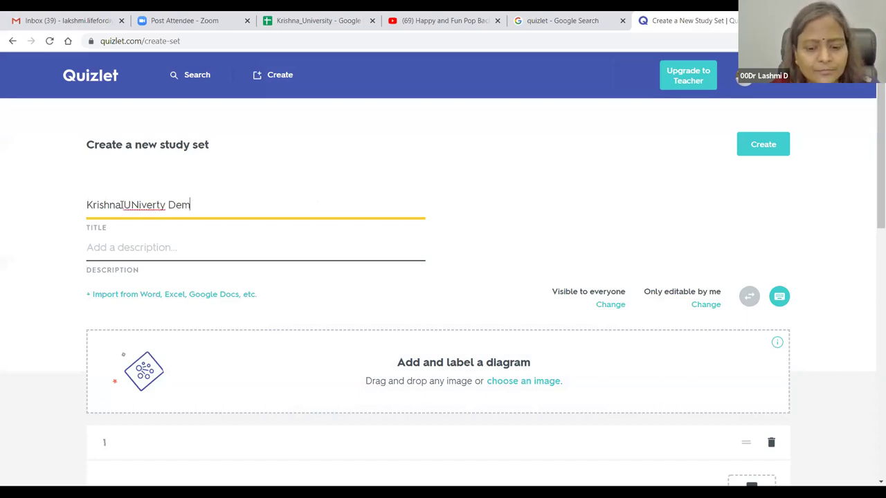
pyautogui.rightClick(158, 204)
pyautogui.click(192, 212)
pyautogui.click(111, 248)
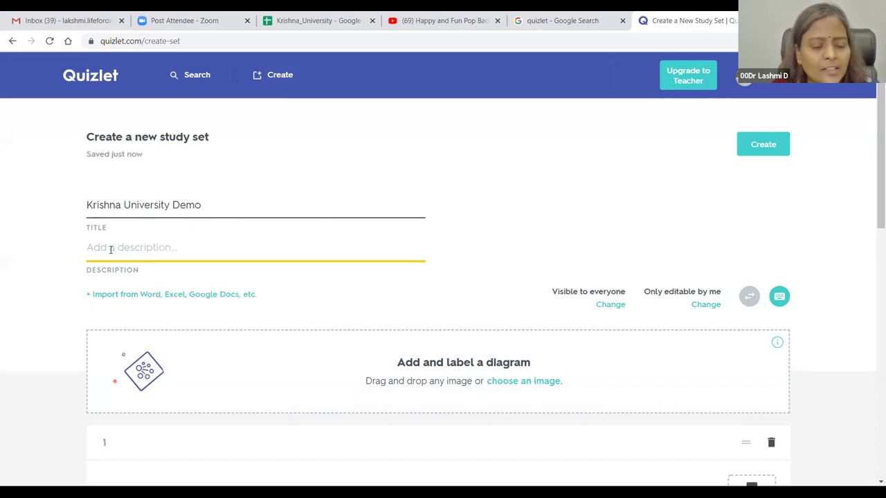
pyautogui.write('List of Words')
# Step: Fill in card 1 with the term "Hyderabad" and the definition "Capital of Telangana"
pyautogui.scroll(-2, 312, 257)
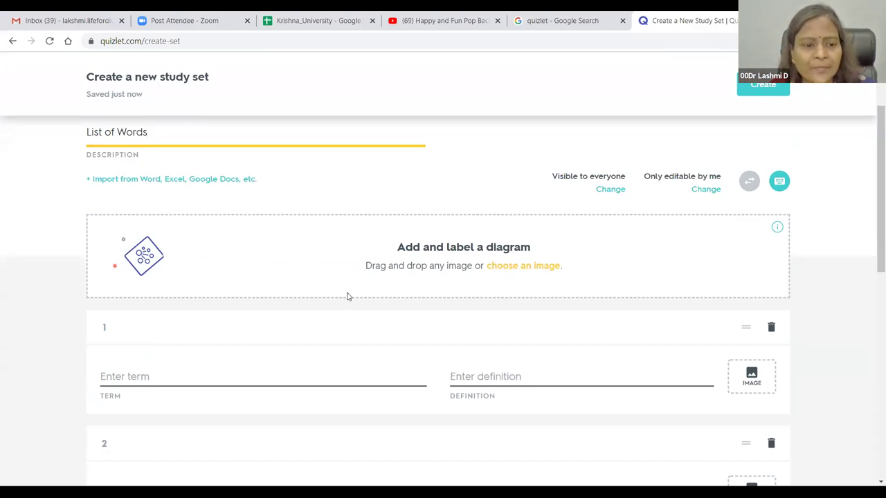
pyautogui.scroll(-2, 172, 280)
pyautogui.click(186, 263)
pyautogui.write('H')
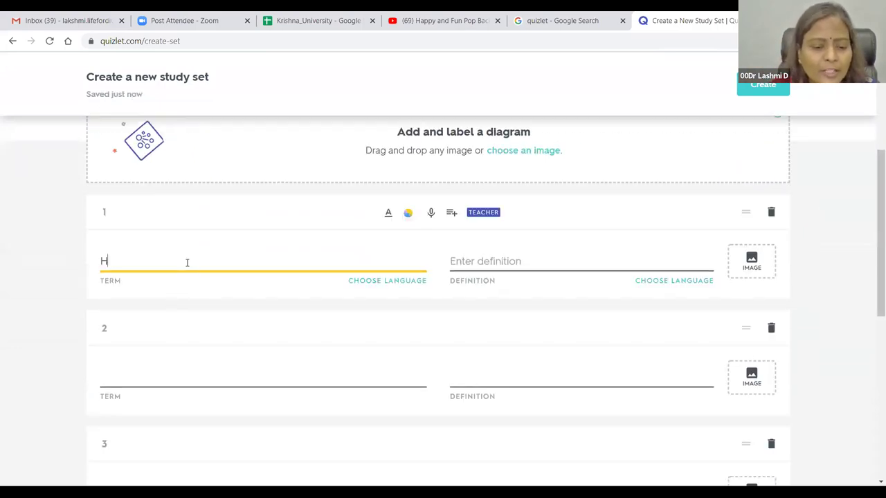
pyautogui.write('yderabad')
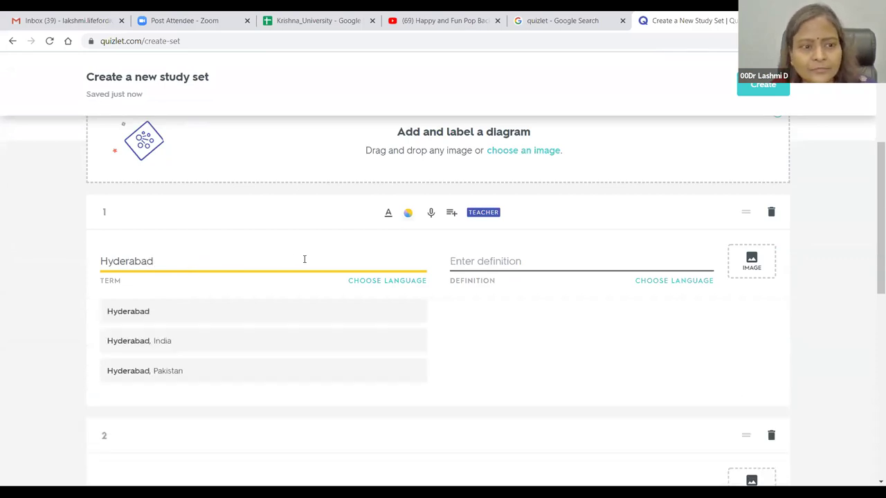
pyautogui.click(455, 250)
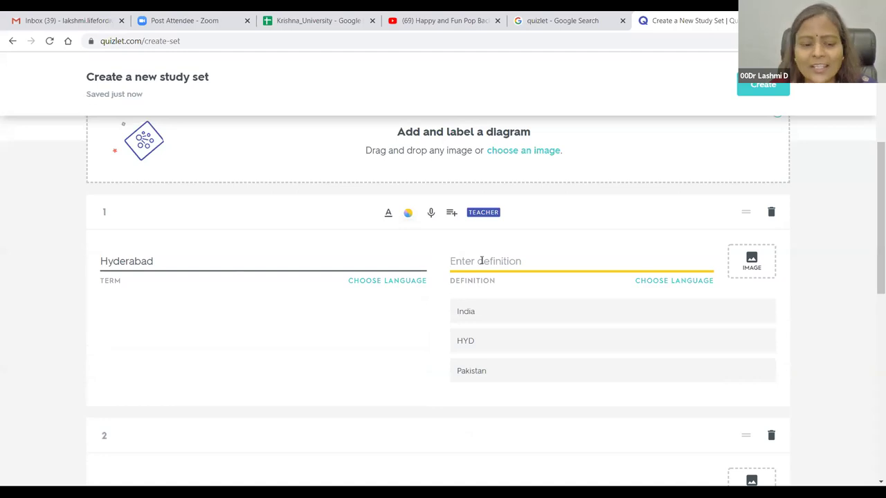
pyautogui.write('Cap')
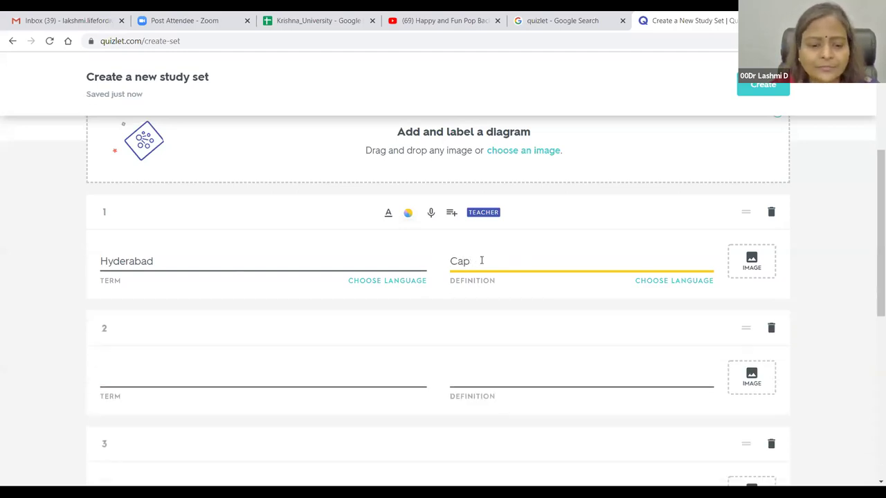
pyautogui.write('ital of Telangana')
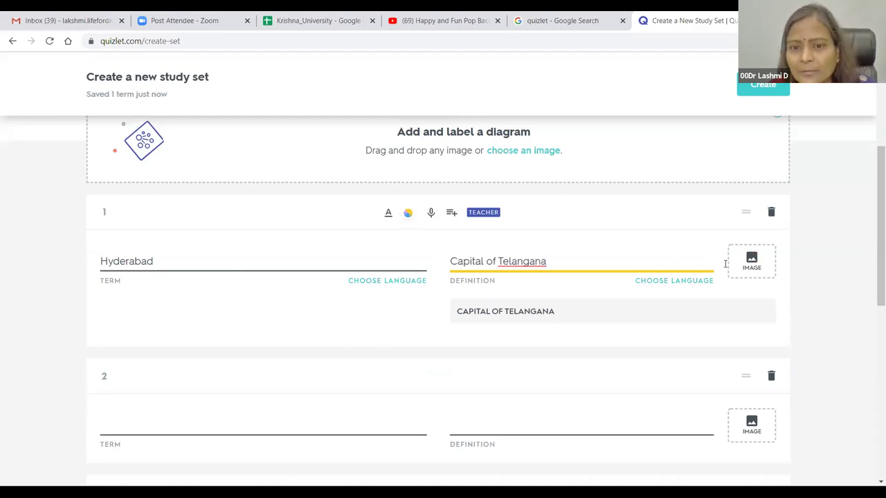
# Step: Add the suggested orange India map with Hyderabad marked as the image of card 1
pyautogui.click(752, 261)
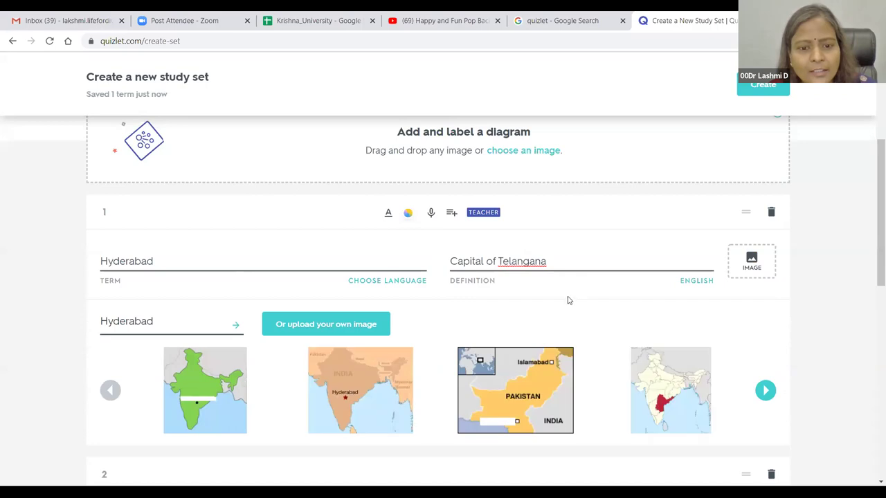
pyautogui.scroll(-1, 567, 300)
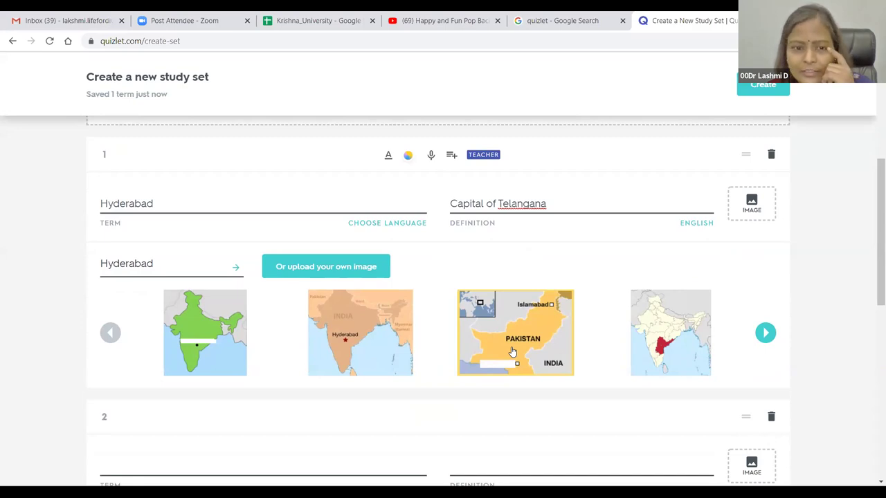
pyautogui.click(372, 342)
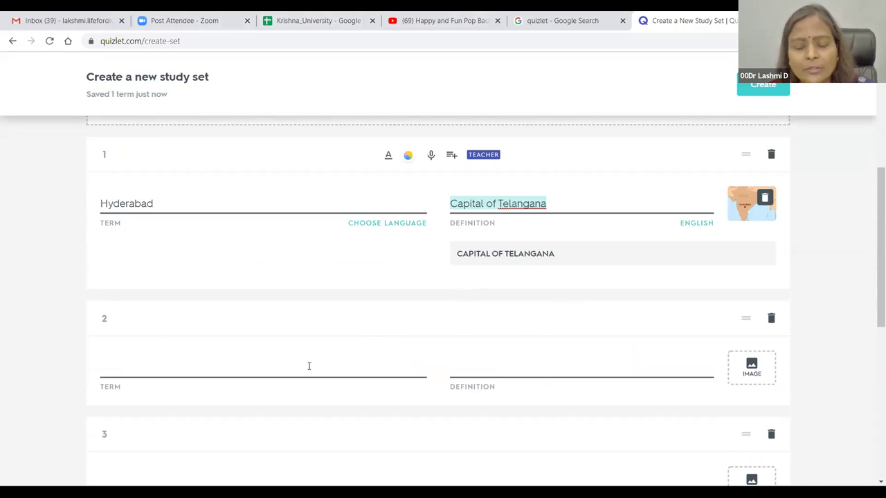
# Step: Fill in card 2 with the term "Liver", the definition "produces bile juice" and the suggested image of the liver above the digestive organs
pyautogui.click(248, 363)
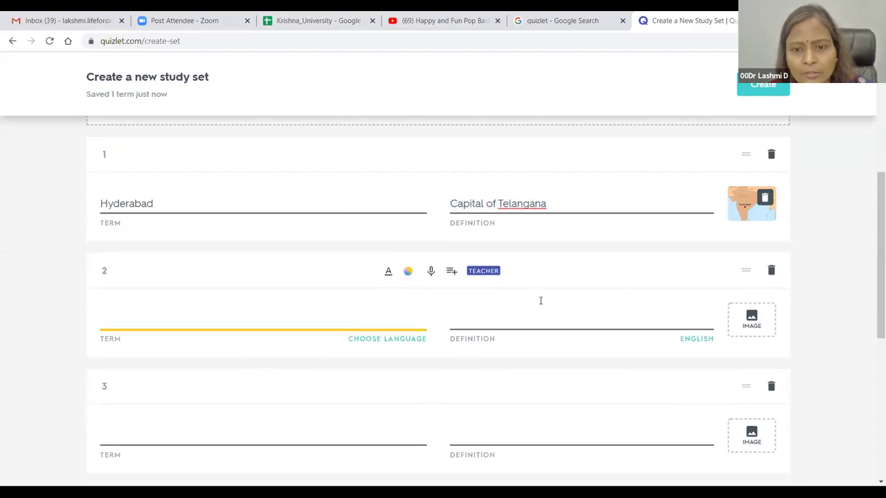
pyautogui.scroll(1, 622, 277)
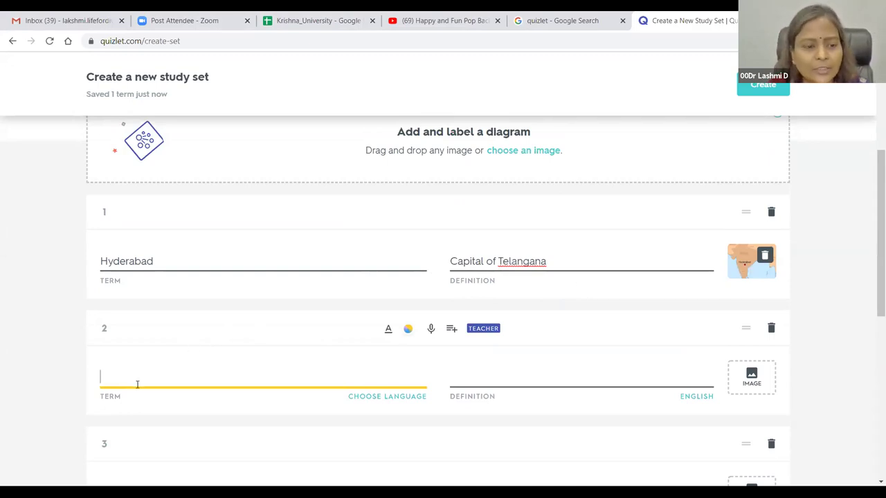
pyautogui.scroll(-1, 151, 373)
pyautogui.write('Liver')
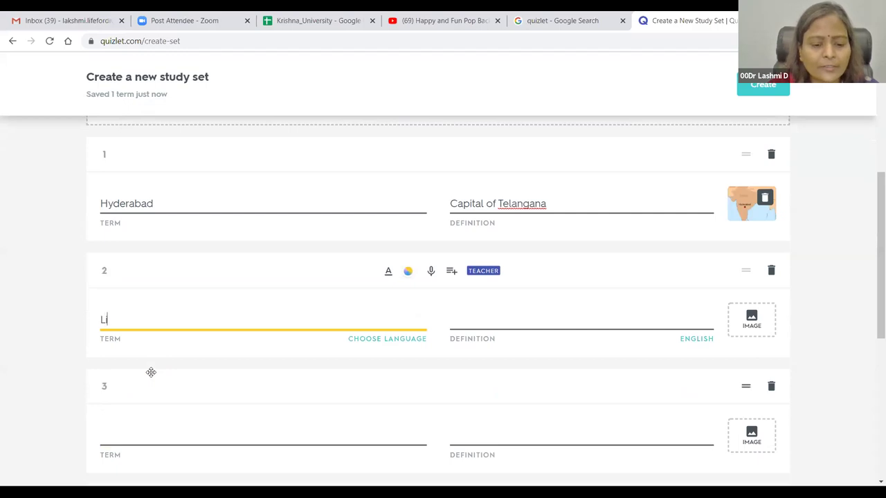
pyautogui.click(510, 320)
pyautogui.scroll(-1, 510, 324)
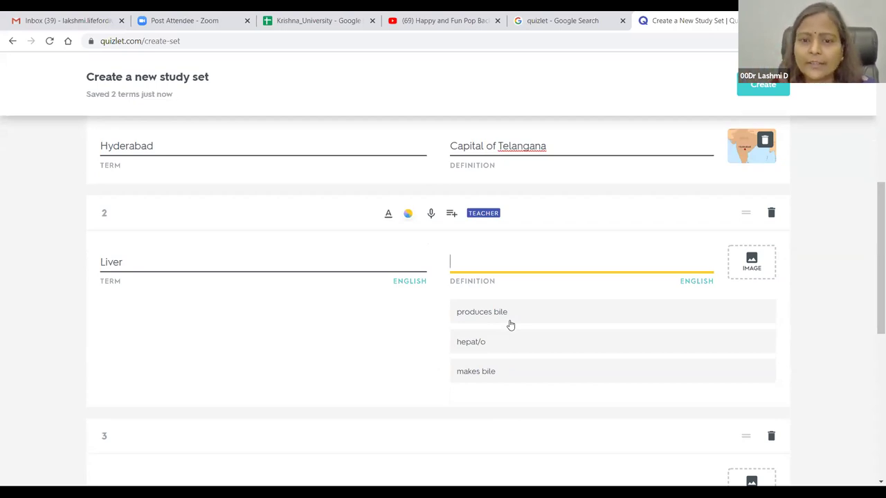
pyautogui.click(510, 321)
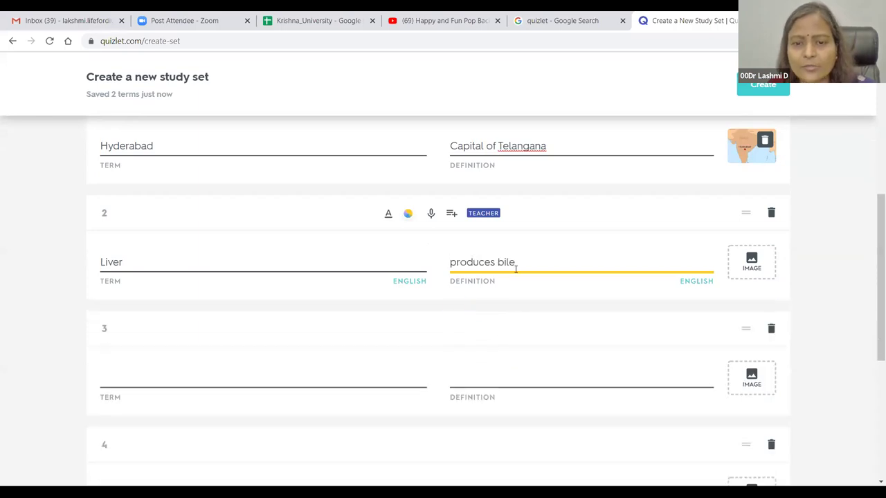
pyautogui.write('juice')
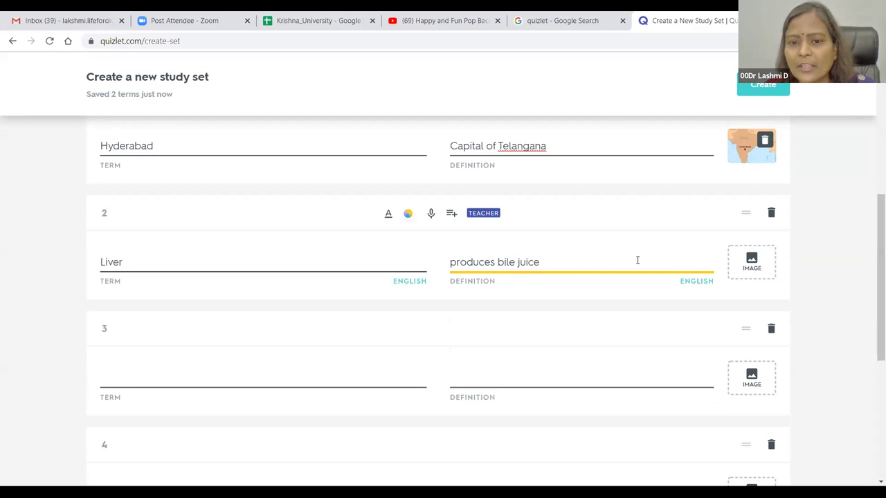
pyautogui.click(754, 268)
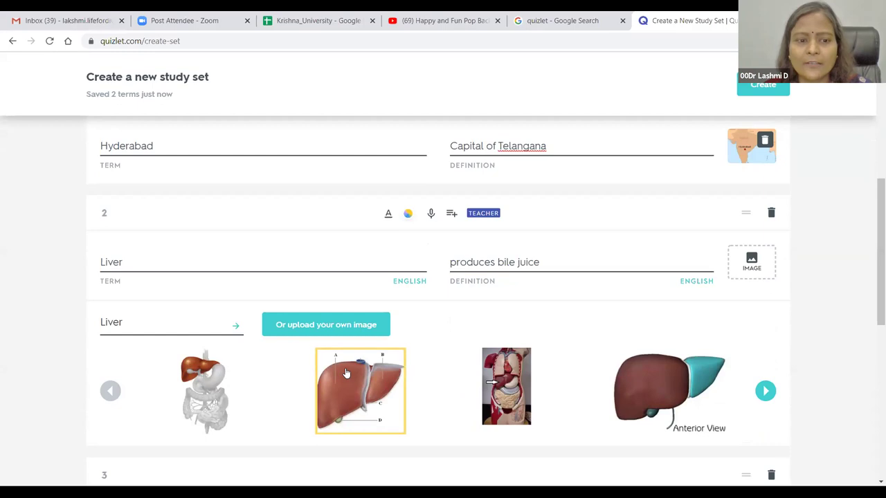
pyautogui.click(218, 375)
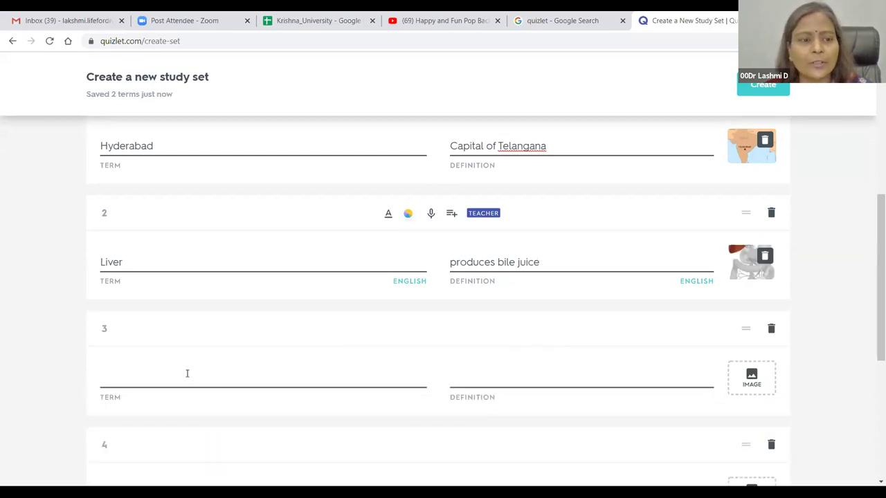
# Step: Enter "Gujarat" as the term of card 3, without any extra line breaks
pyautogui.click(188, 372)
pyautogui.scroll(-2, 188, 371)
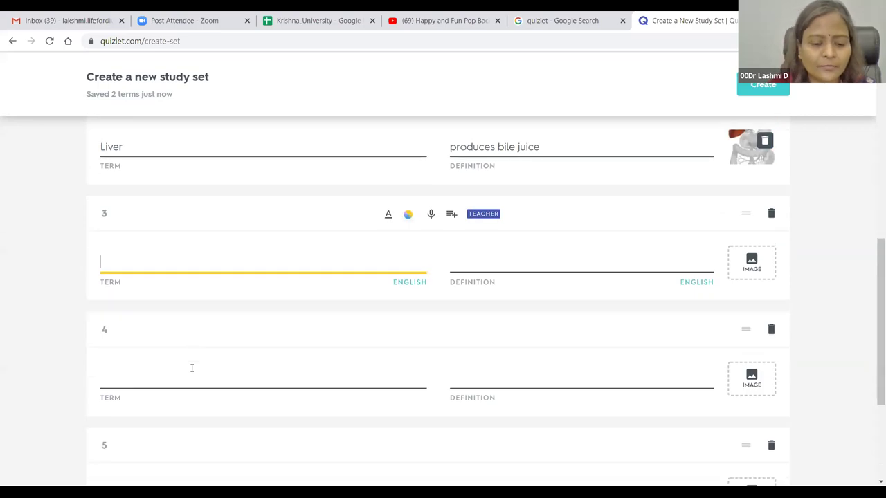
pyautogui.write('Guja')
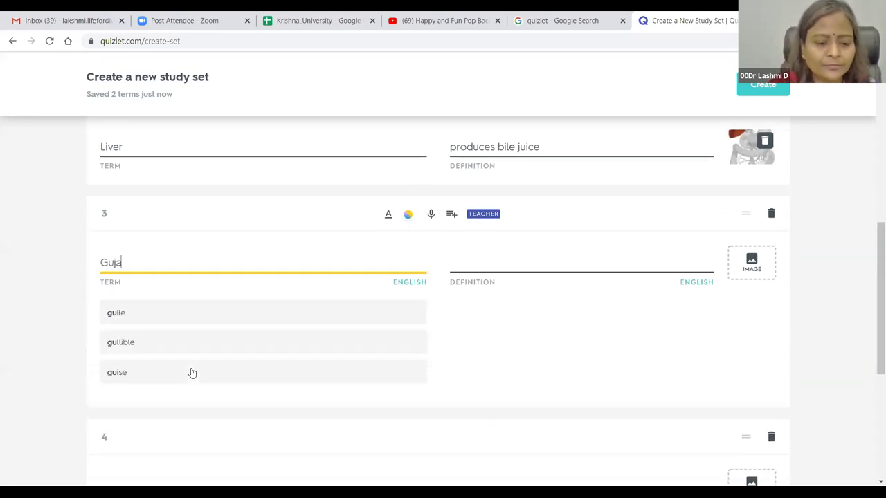
pyautogui.write('rad')
pyautogui.press('Return')
pyautogui.press('Return')
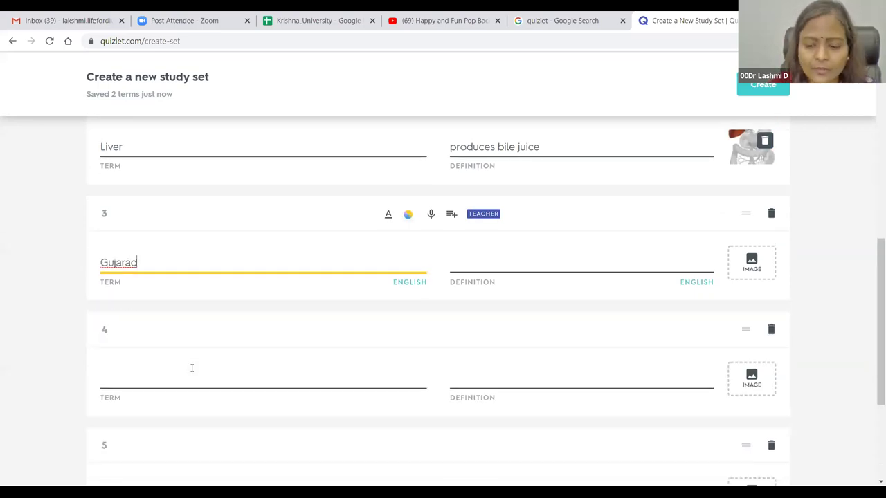
pyautogui.click(139, 263)
pyautogui.press('BackSpace')
pyautogui.write('t')
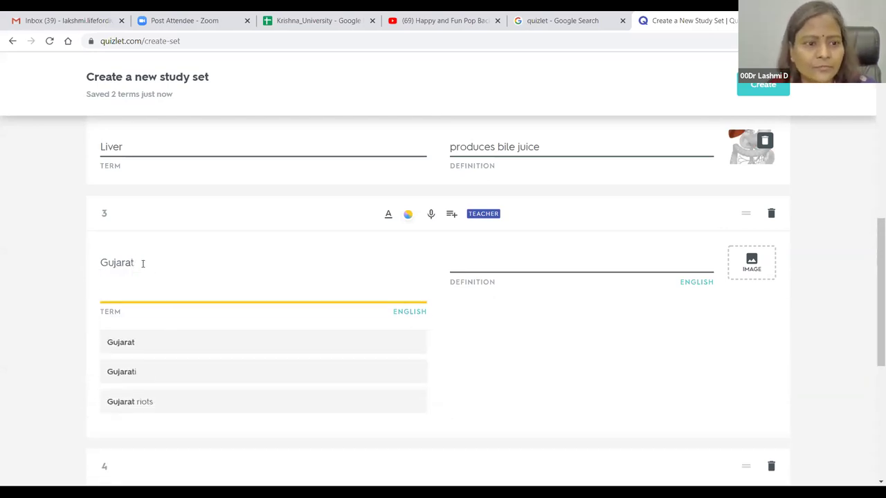
pyautogui.press('Delete')
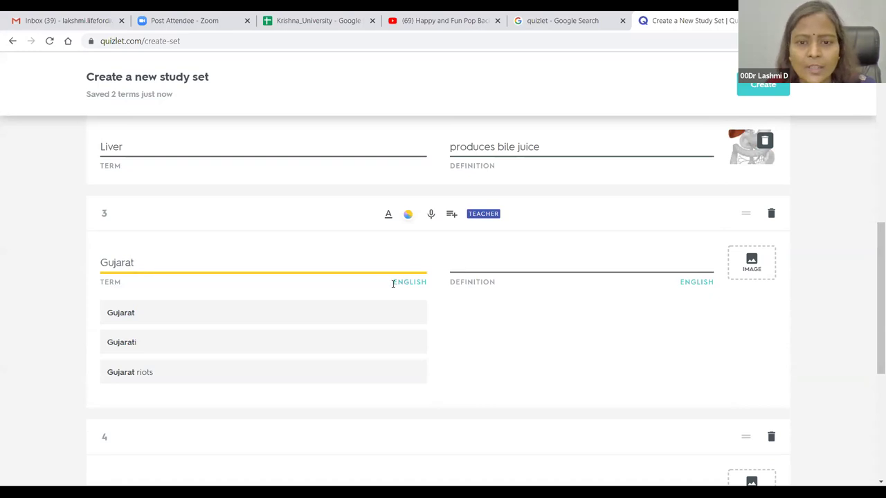
# Step: Use the suggested definition "Region of western India famous for trade and manufacturing." for the Gujarat card
pyautogui.click(479, 263)
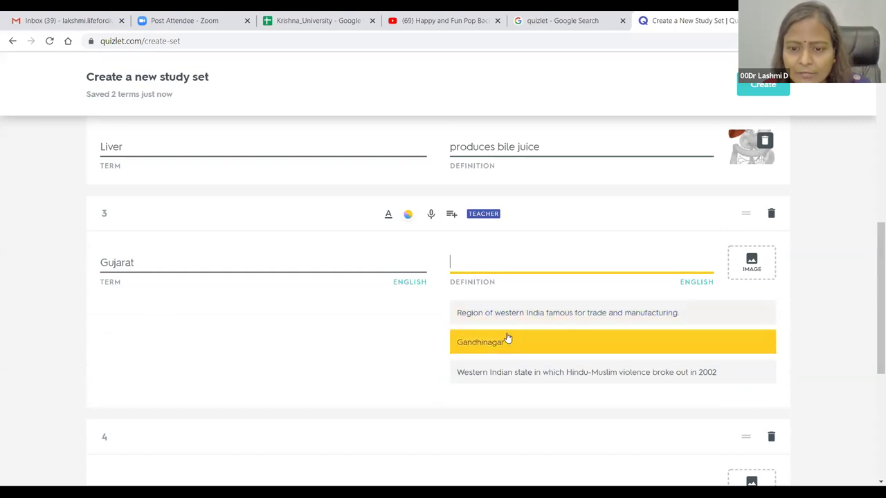
pyautogui.click(528, 313)
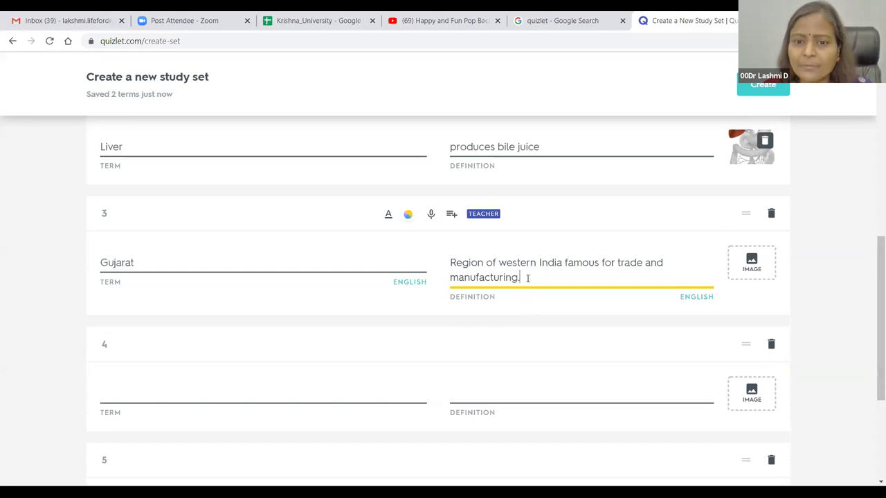
pyautogui.write('dosid')
pyautogui.press('BackSpace')
pyautogui.press('BackSpace')
pyautogui.press('BackSpace')
pyautogui.press('BackSpace')
pyautogui.press('BackSpace')
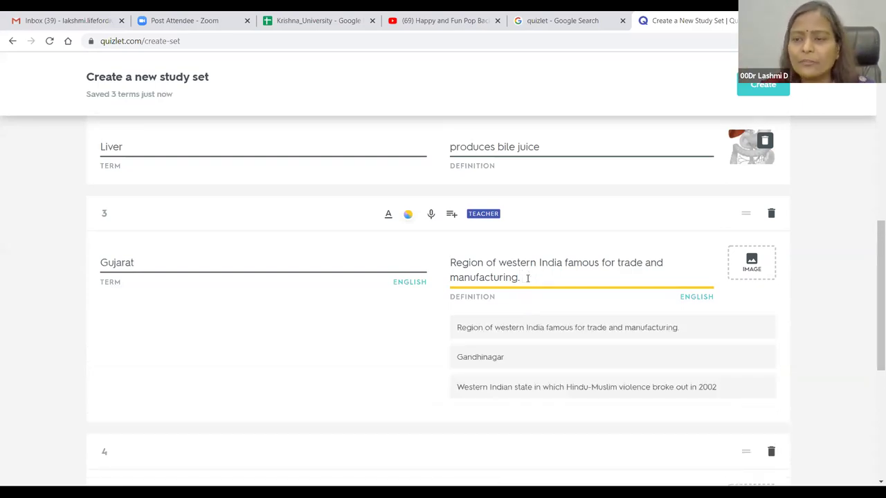
# Step: Add the suggested India map with Gujarat highlighted in red as the image of card 3
pyautogui.click(761, 270)
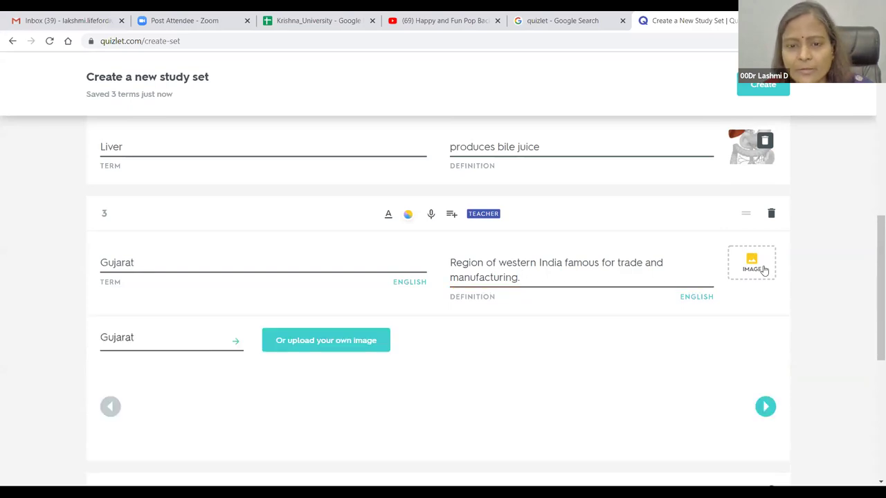
pyautogui.scroll(-2, 583, 332)
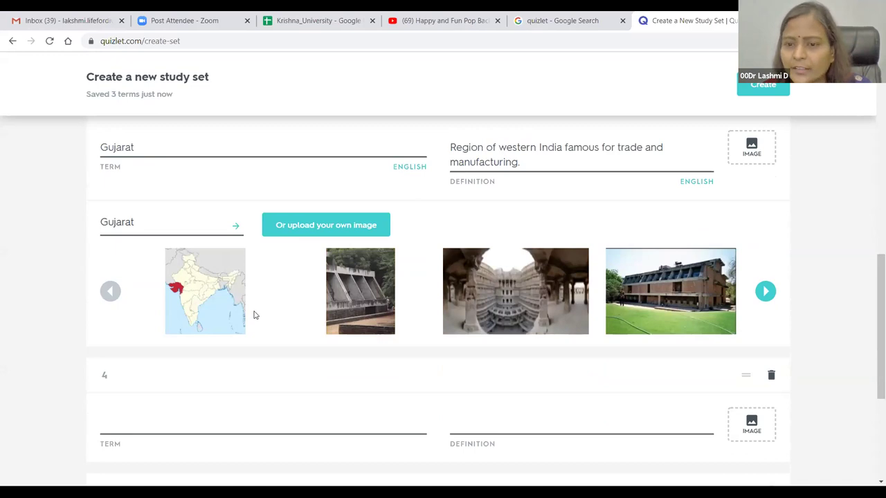
pyautogui.click(195, 305)
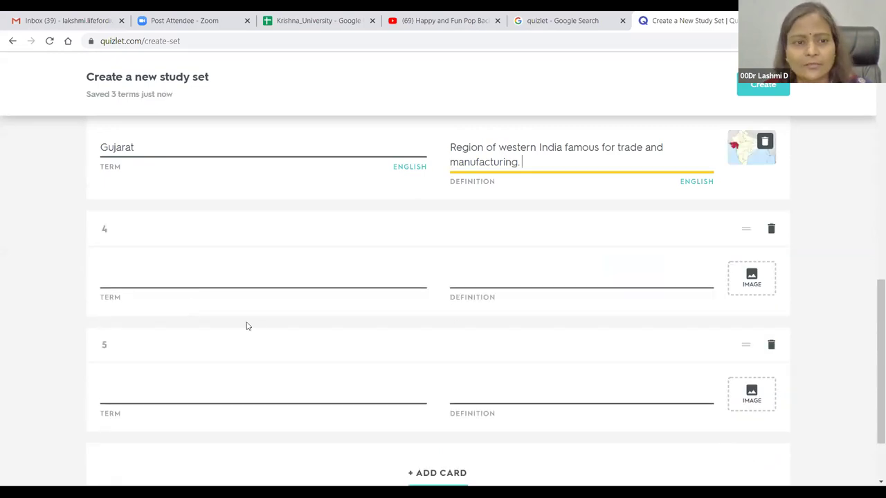
# Step: Fill in card 4 with the term "Etymology" and the suggested definition about the origin of words and how their meanings changed throughout history
pyautogui.click(184, 274)
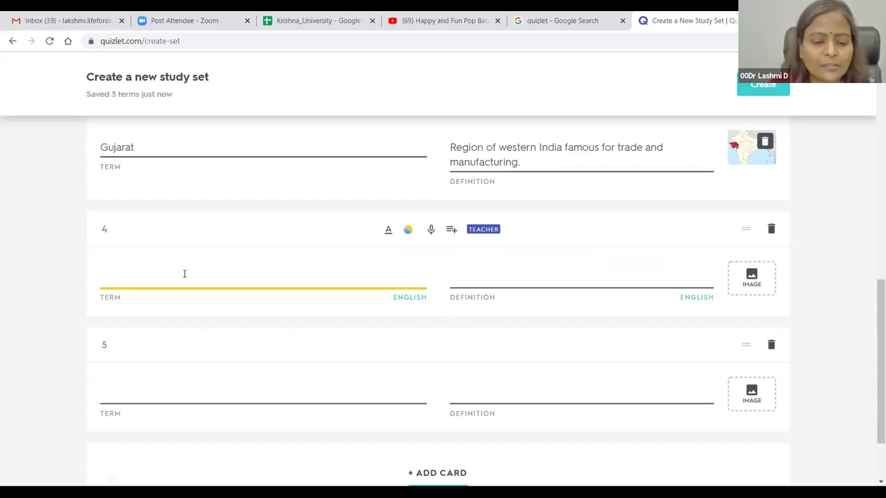
pyautogui.write('Etymology')
pyautogui.click(504, 281)
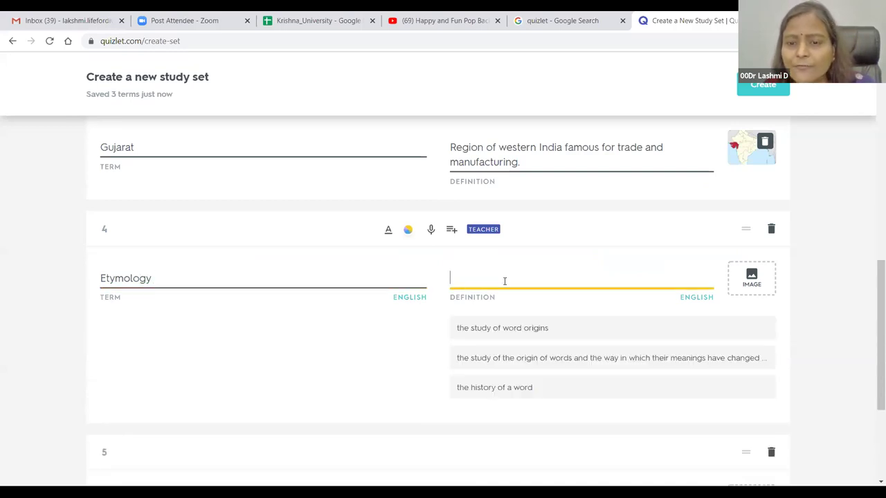
pyautogui.click(546, 359)
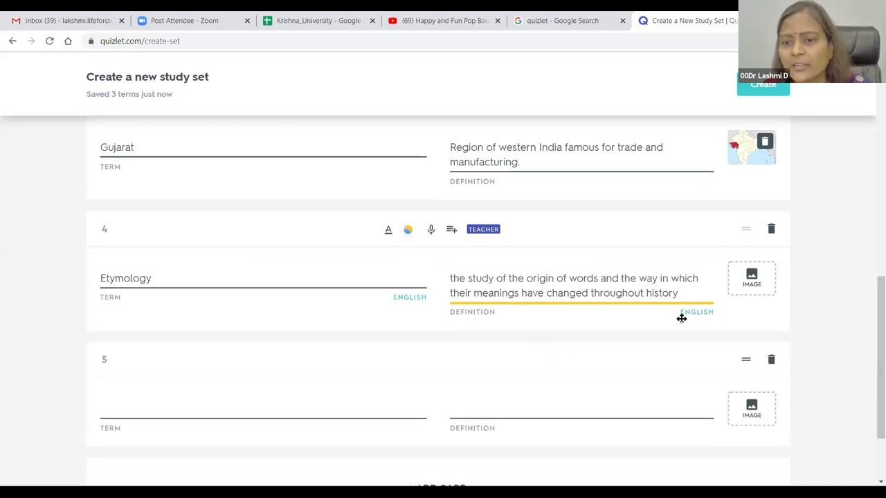
# Step: Add the suggested "Root Words" tree picture as the image of the Etymology card
pyautogui.click(749, 288)
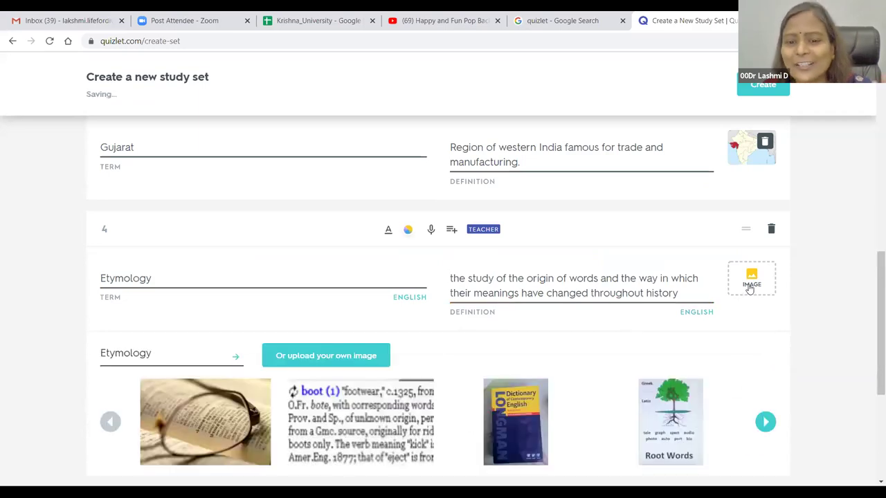
pyautogui.scroll(-1, 621, 372)
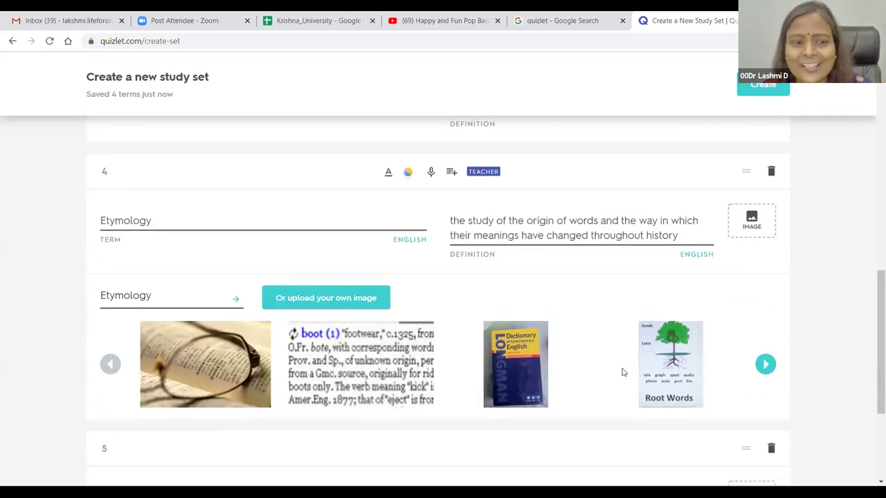
pyautogui.click(673, 365)
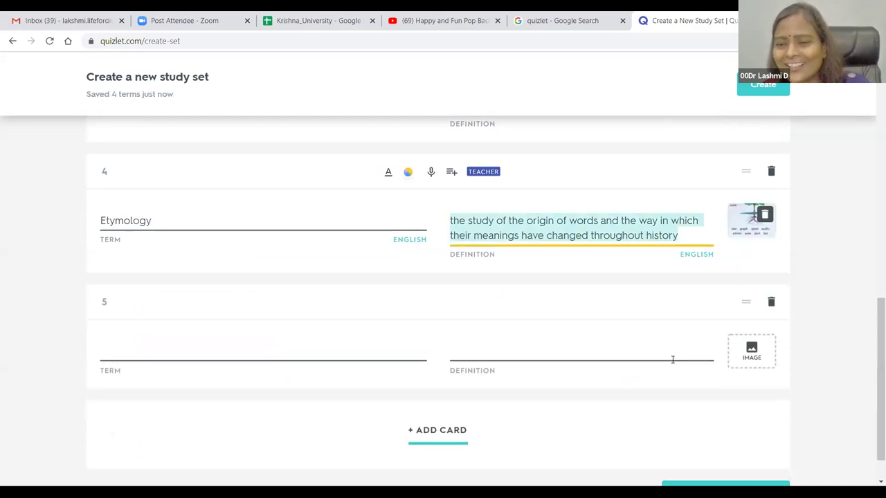
pyautogui.scroll(2, 691, 319)
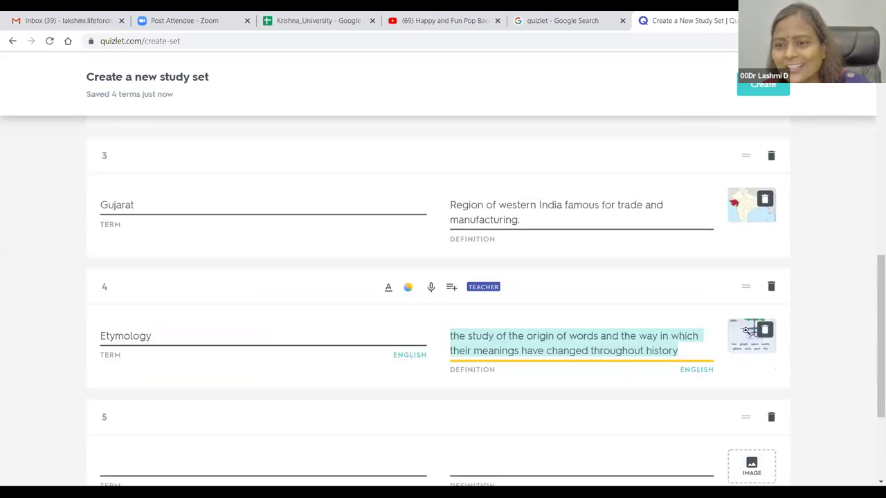
pyautogui.click(681, 348)
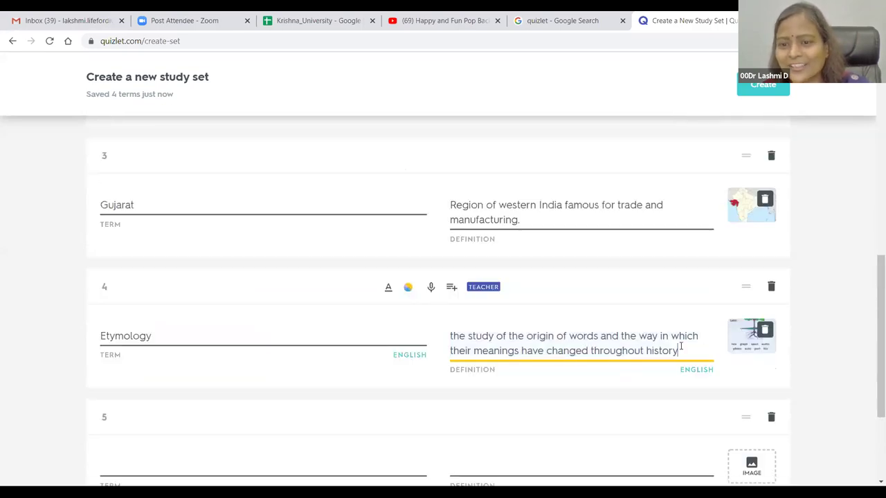
# Step: Fill in card 5 with the term "Teaching" and the suggested definition "a system of directed and deliberate actions intended to induce learning"
pyautogui.scroll(-2, 367, 348)
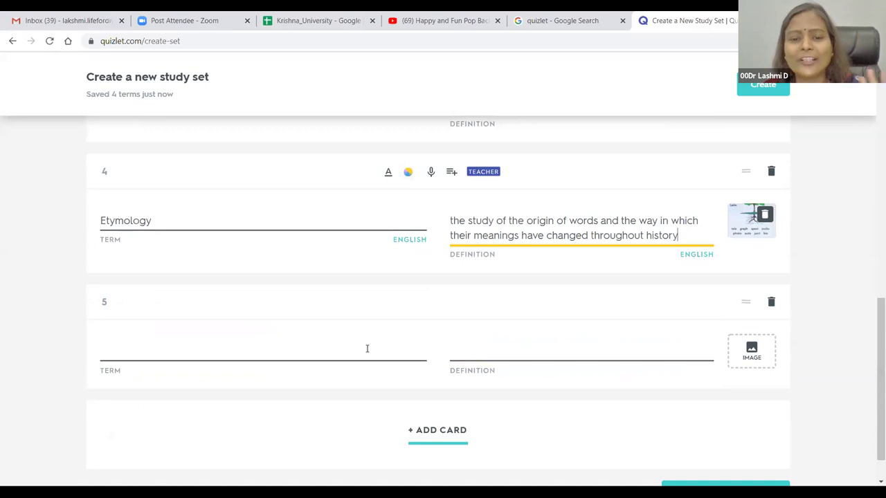
pyautogui.click(177, 341)
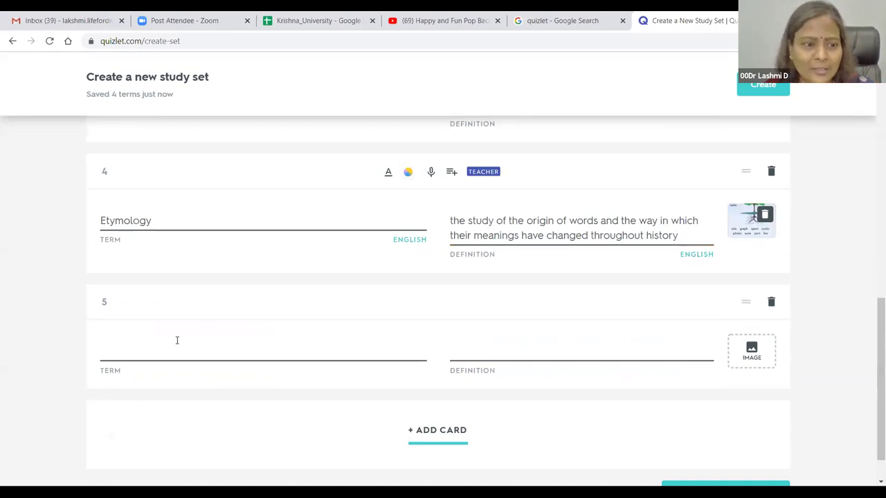
pyautogui.click(164, 348)
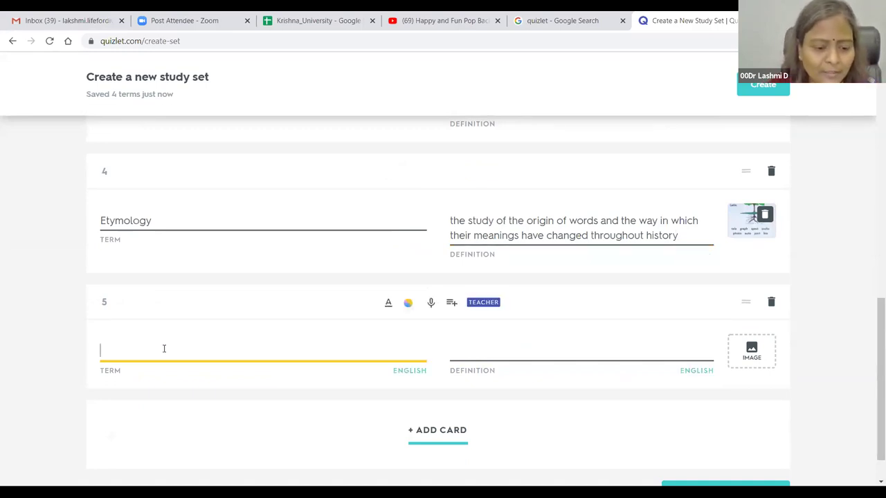
pyautogui.write('Teaching')
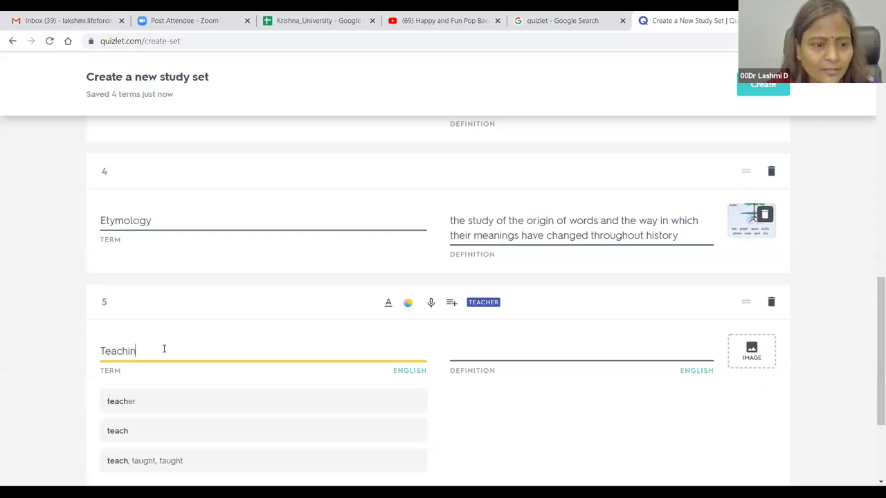
pyautogui.click(541, 348)
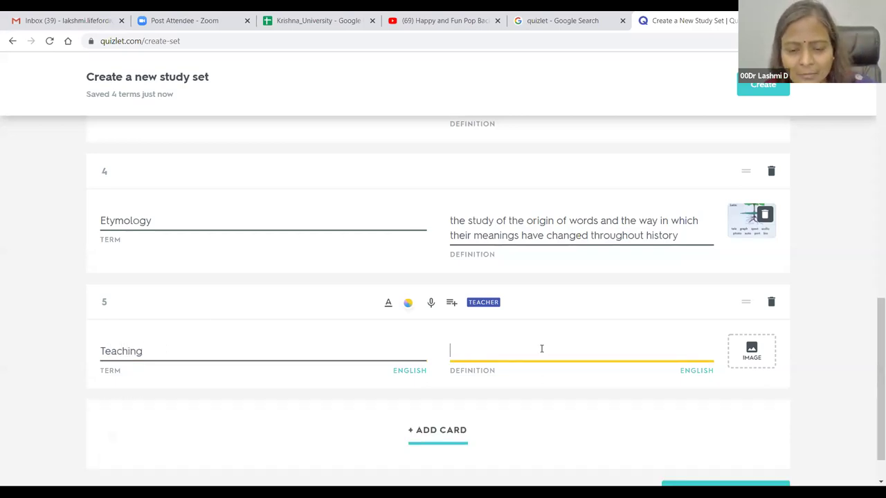
pyautogui.scroll(-3, 541, 348)
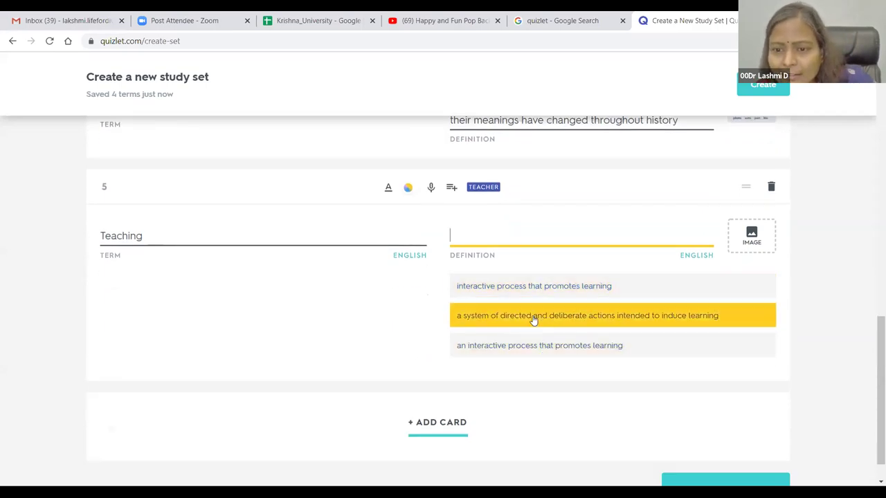
pyautogui.click(534, 317)
# Step: Add the suggested classroom photo of a teacher among students with laptops as the image of the Teaching card
pyautogui.click(753, 291)
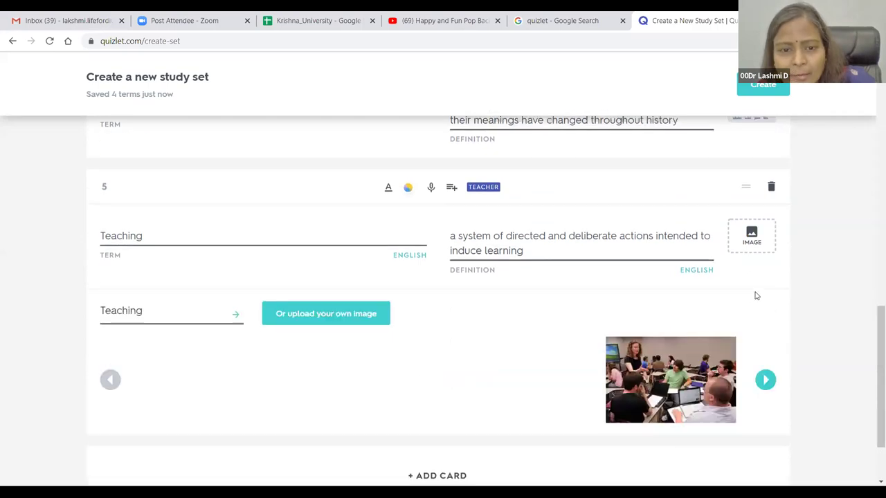
pyautogui.click(518, 387)
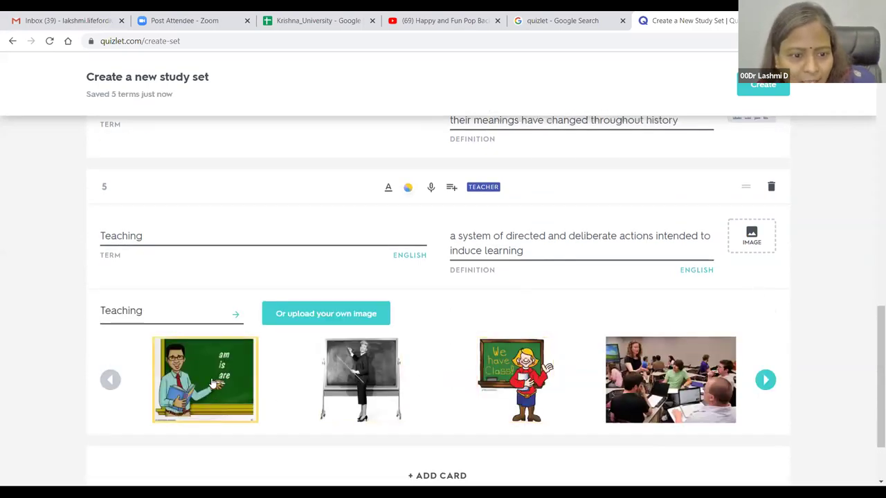
pyautogui.click(684, 377)
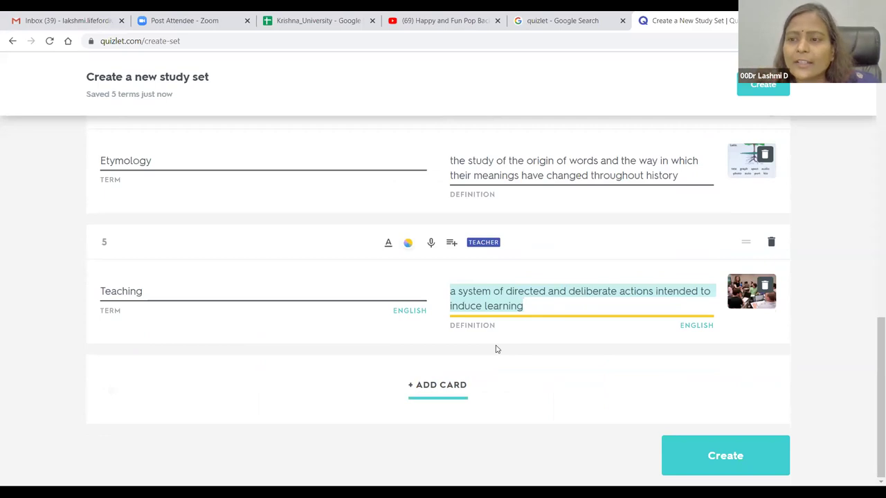
# Step: Add two blank cards after card 5 and create the study set
pyautogui.click(440, 394)
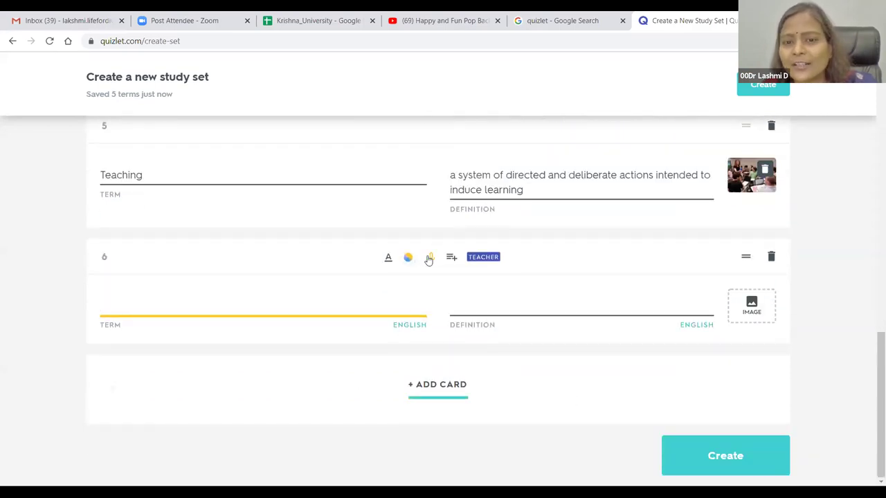
pyautogui.click(446, 386)
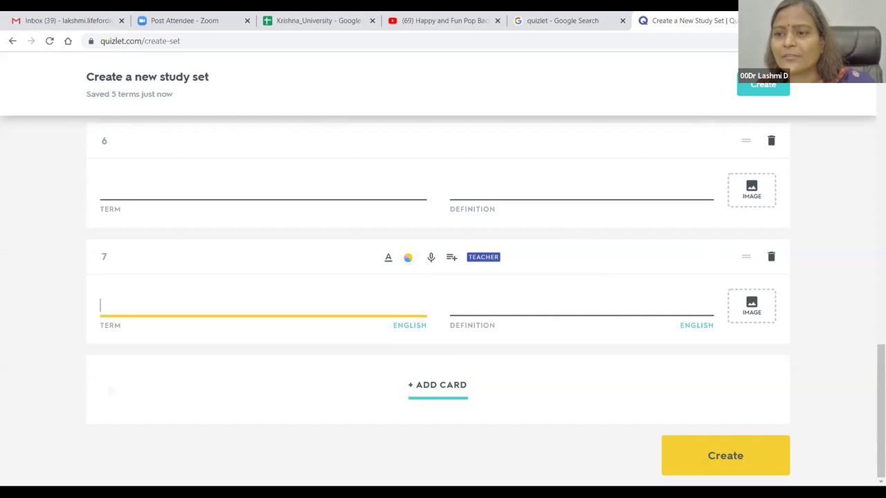
pyautogui.click(760, 86)
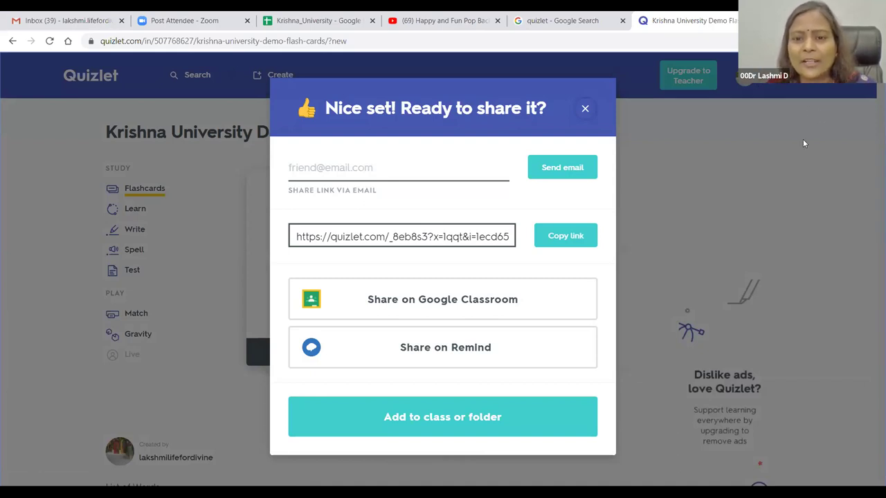
# Step: Copy the study set's share link and close the sharing dialog
pyautogui.hotkey('ctrl', 'c')
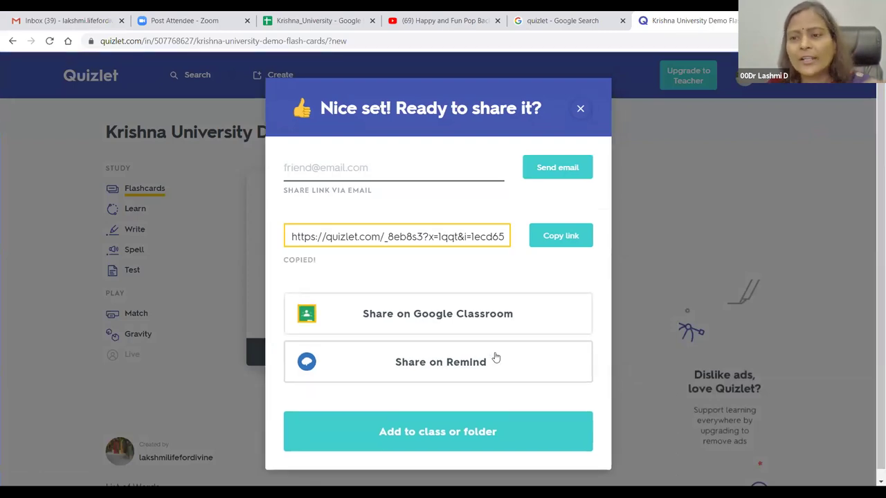
pyautogui.click(506, 421)
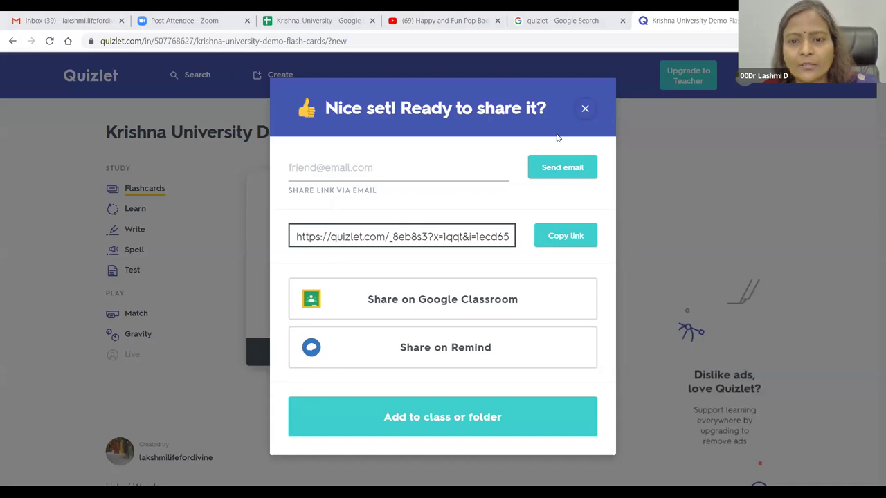
pyautogui.click(584, 109)
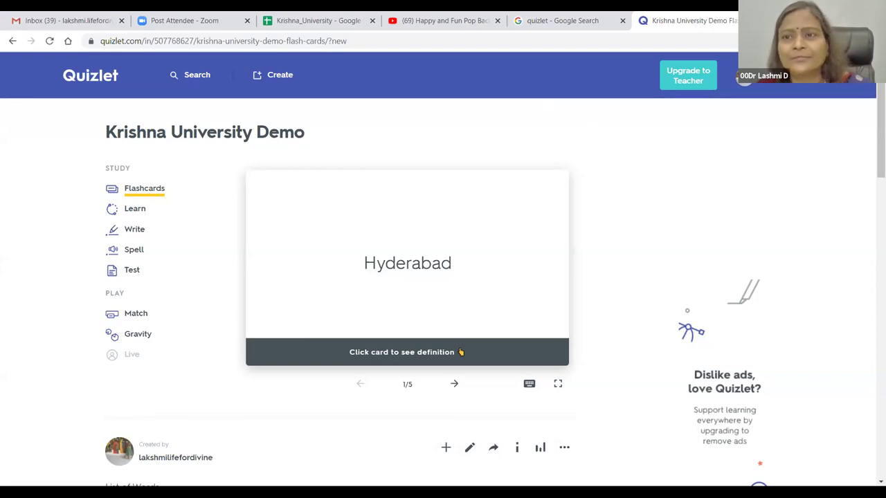
# Step: Close the study set and open the Edpuzzle website through a Google search for "edpuzzle"
pyautogui.click(742, 21)
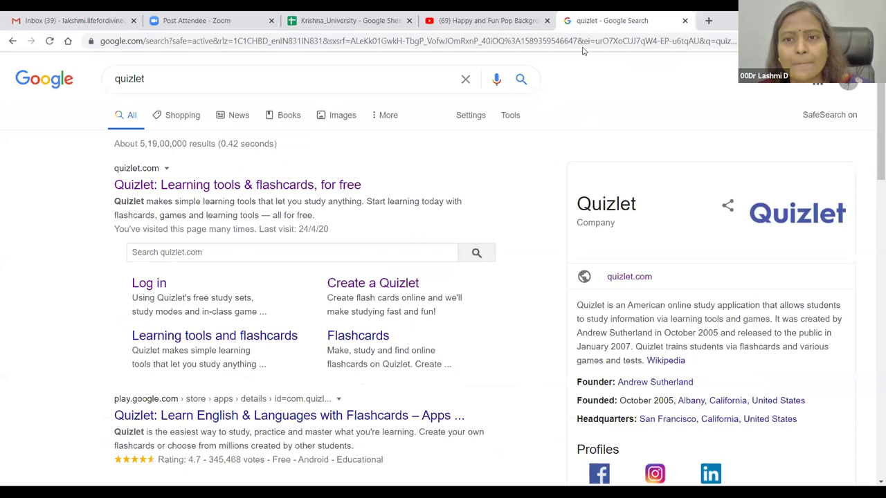
pyautogui.click(212, 73)
pyautogui.hotkey('ctrl', 'a')
pyautogui.write('edspuzzle')
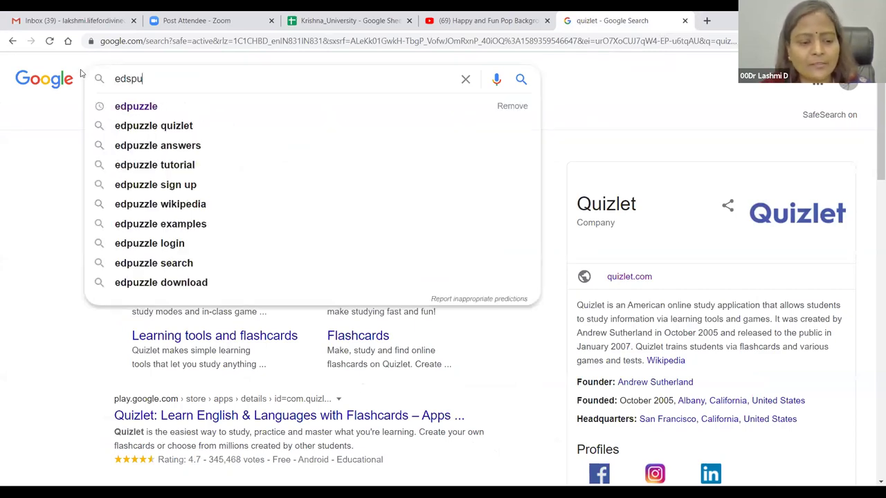
pyautogui.press('Down')
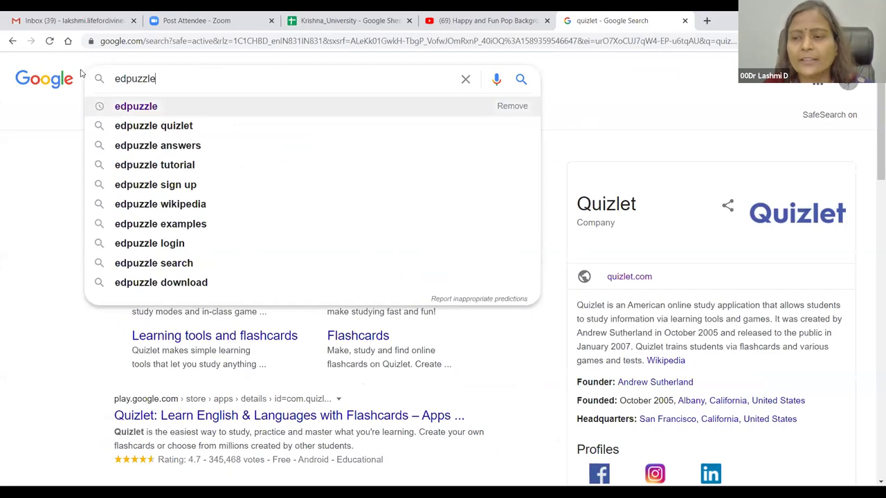
pyautogui.press('Return')
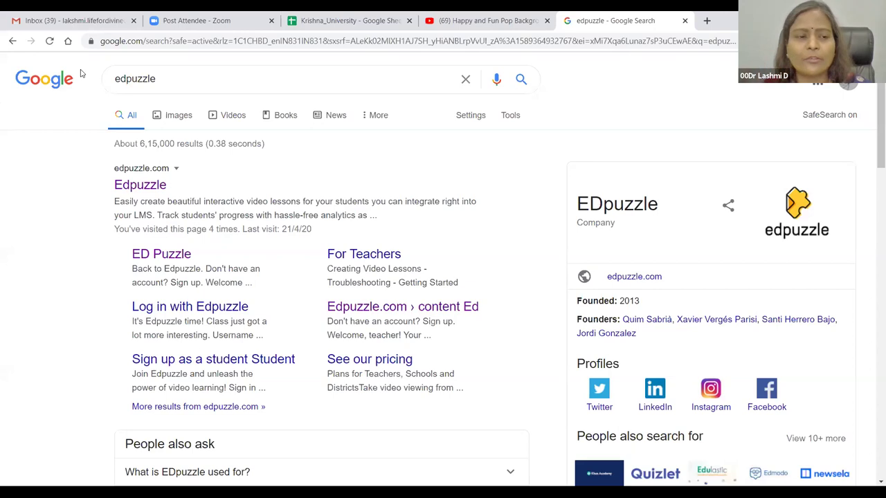
pyautogui.click(139, 187)
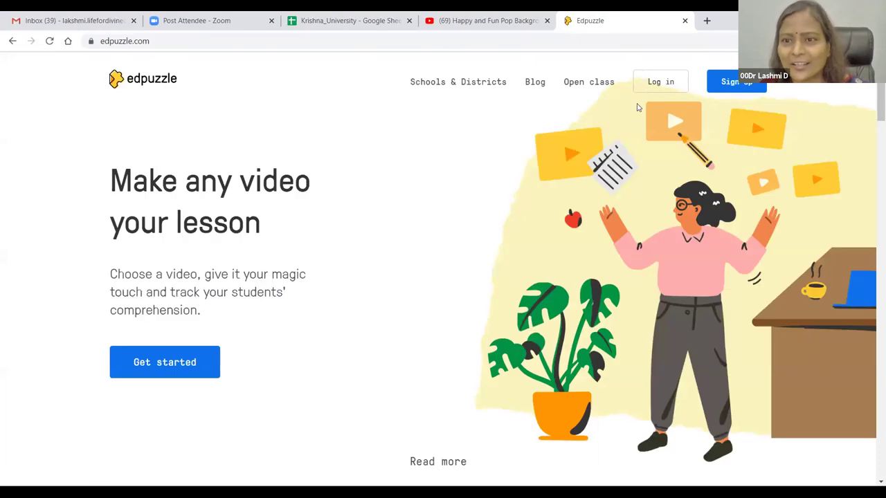
# Step: Log in to Edpuzzle as a teacher and open the video lesson "BEST VIDEO GUIDELINES FOR LEARNING THE C LANGUAGE"
pyautogui.click(669, 83)
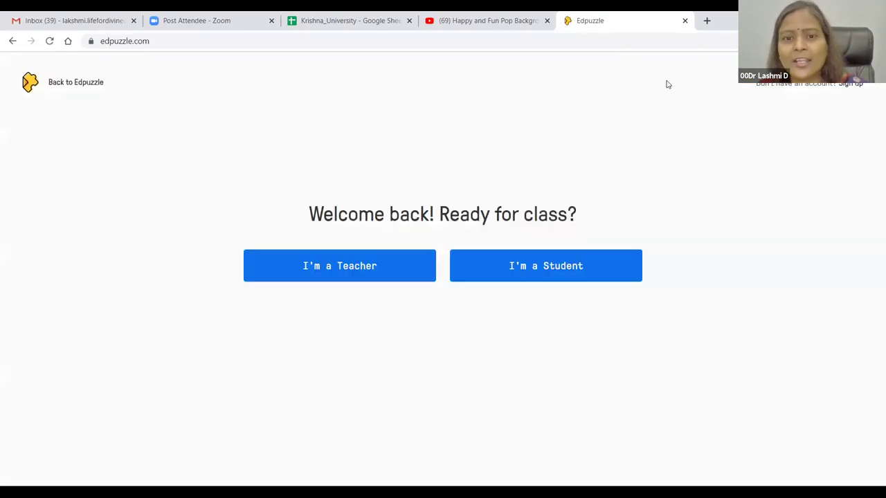
pyautogui.click(371, 265)
pyautogui.click(441, 398)
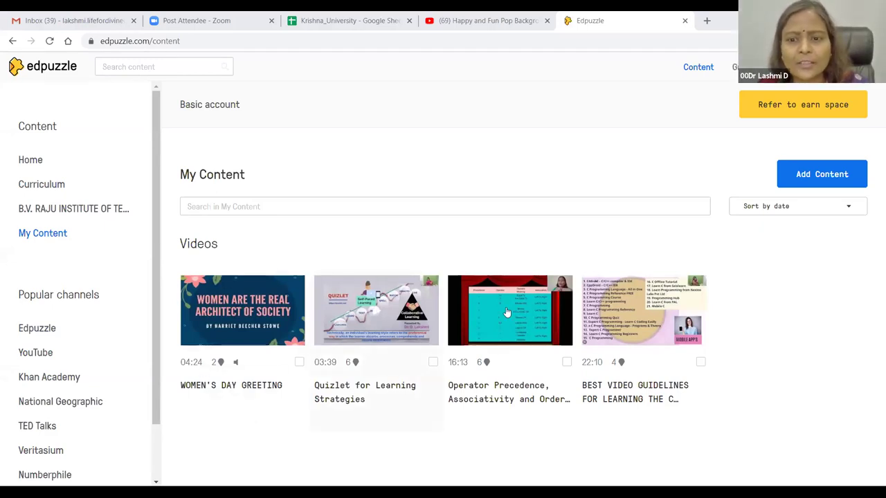
pyautogui.click(625, 326)
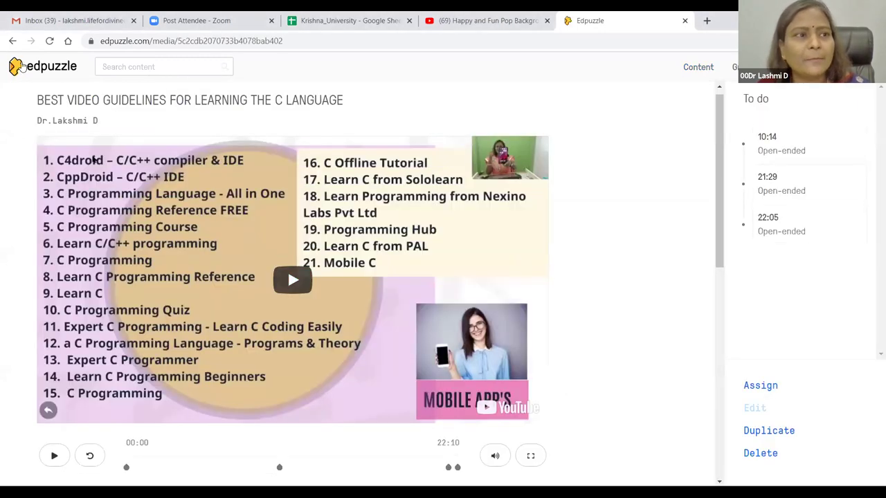
# Step: Leave the video page and view the gradebook for the I YEAR S15 C PROGRAMMING class
pyautogui.click(12, 40)
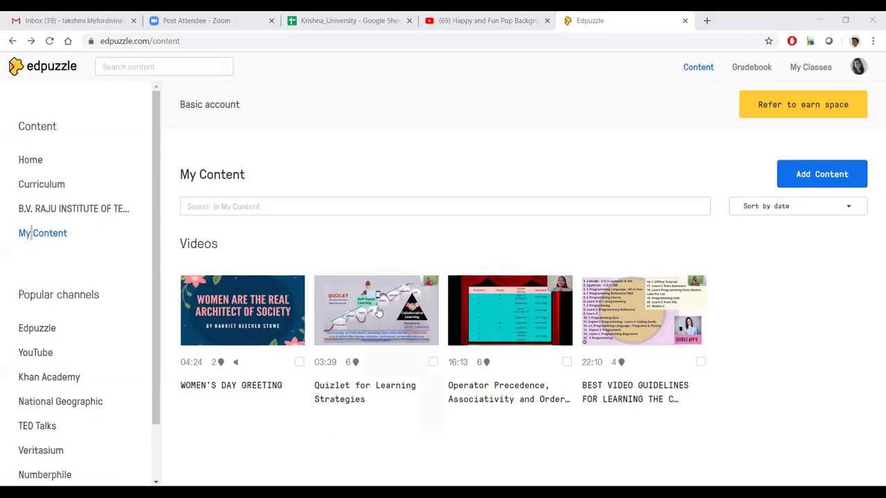
pyautogui.click(737, 65)
pyautogui.click(152, 147)
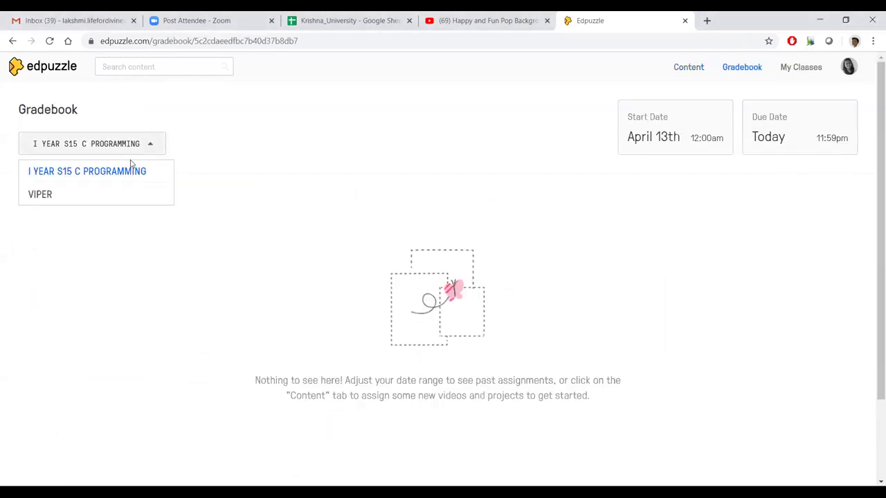
pyautogui.click(132, 172)
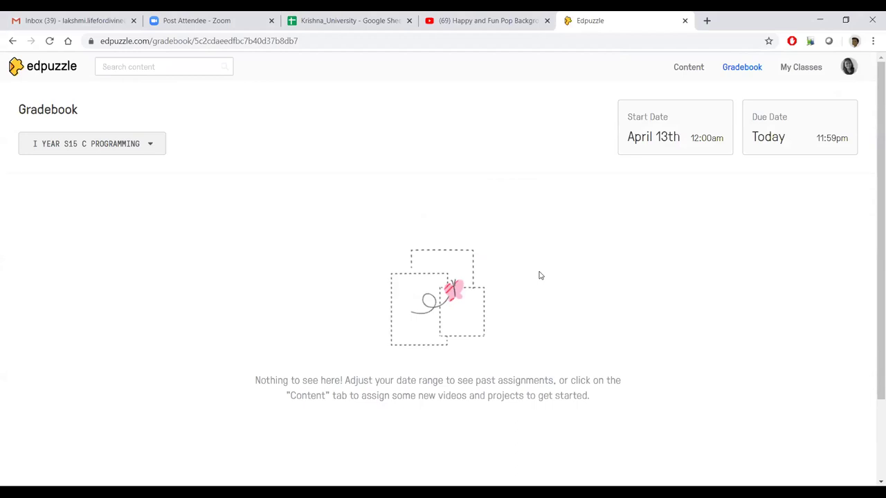
# Step: Open the class's BEST VIDEO GUIDELINES FOR LEARNING THE C LANGUAGE assignment and review each student's watch progress, grade and turn-in status
pyautogui.click(793, 67)
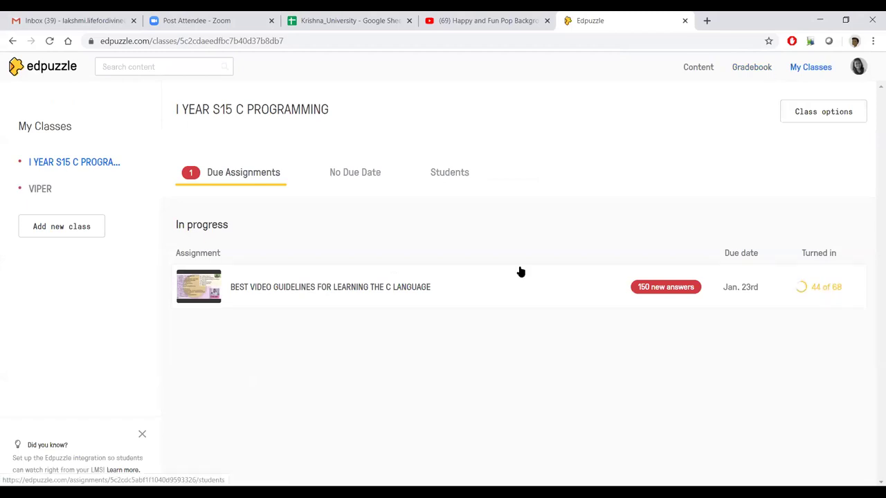
pyautogui.click(652, 291)
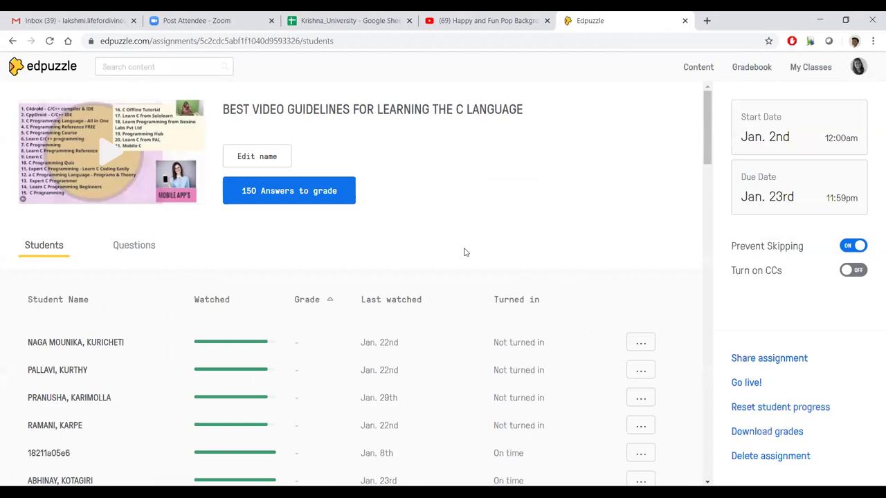
pyautogui.scroll(-1, 59, 186)
pyautogui.scroll(-2, 59, 186)
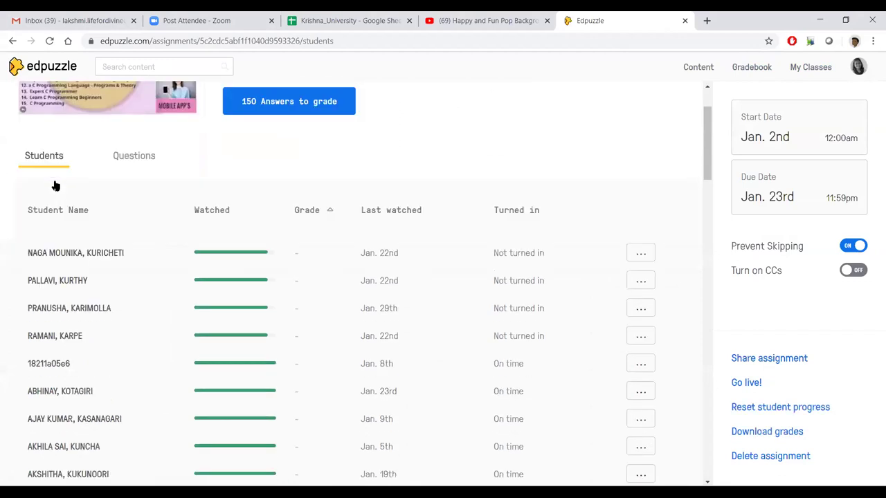
pyautogui.scroll(-1, 59, 184)
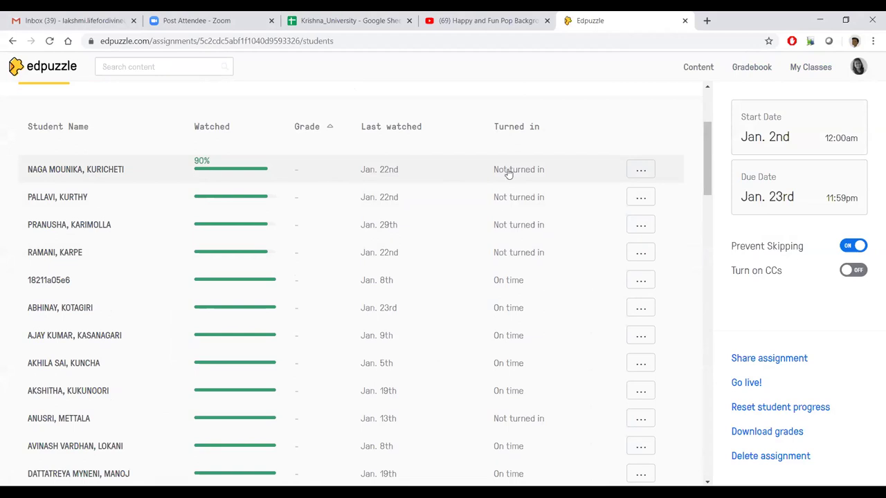
pyautogui.scroll(-2, 213, 263)
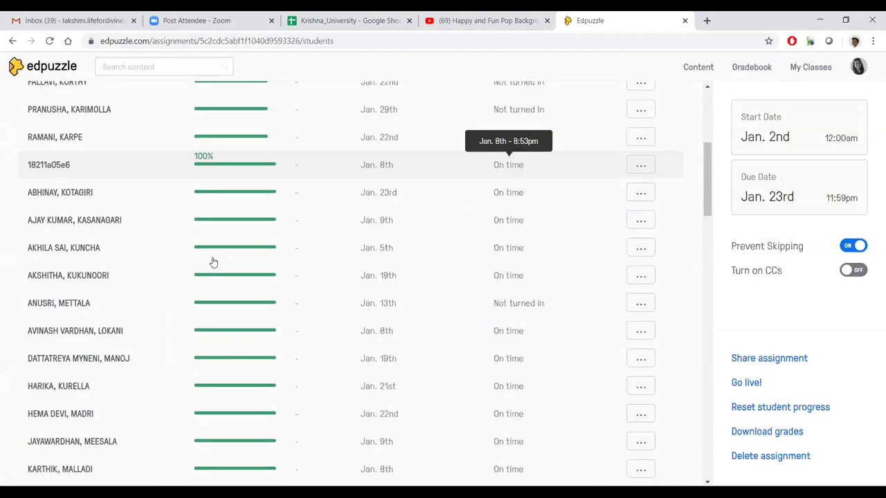
pyautogui.scroll(-2, 213, 262)
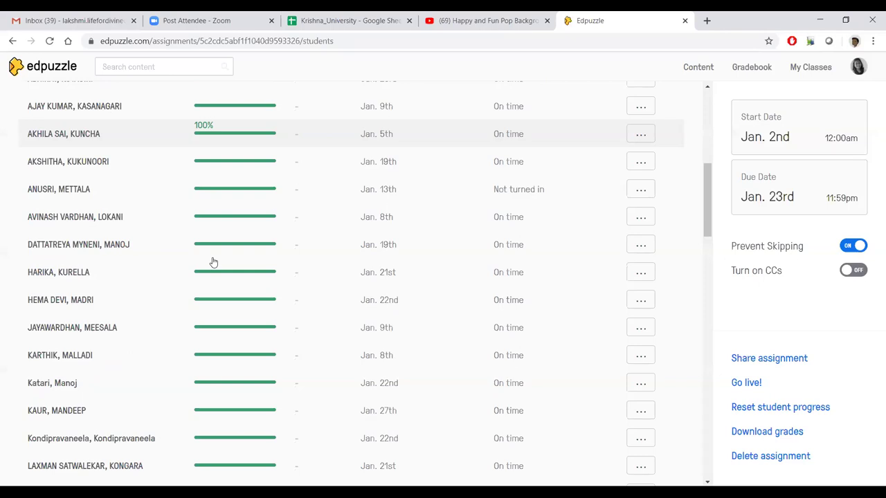
pyautogui.scroll(-15, 213, 262)
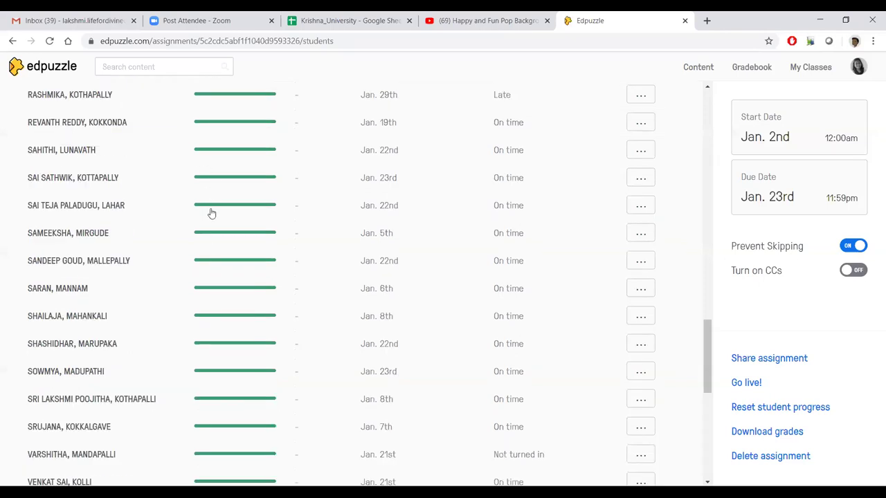
pyautogui.scroll(-8, 215, 215)
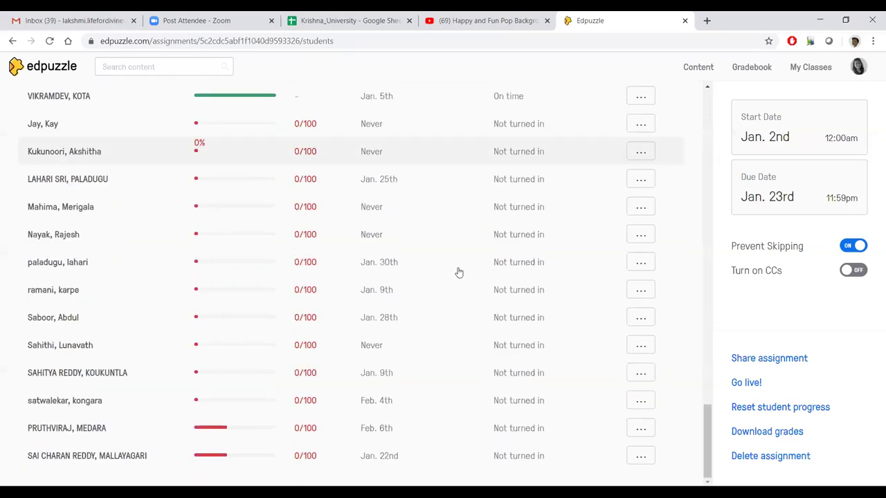
pyautogui.scroll(5, 458, 273)
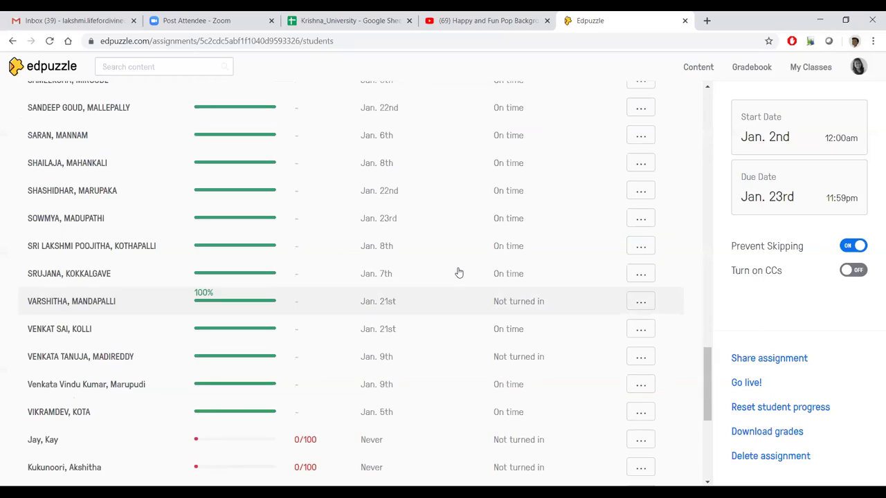
pyautogui.scroll(5, 458, 273)
pyautogui.scroll(10, 458, 273)
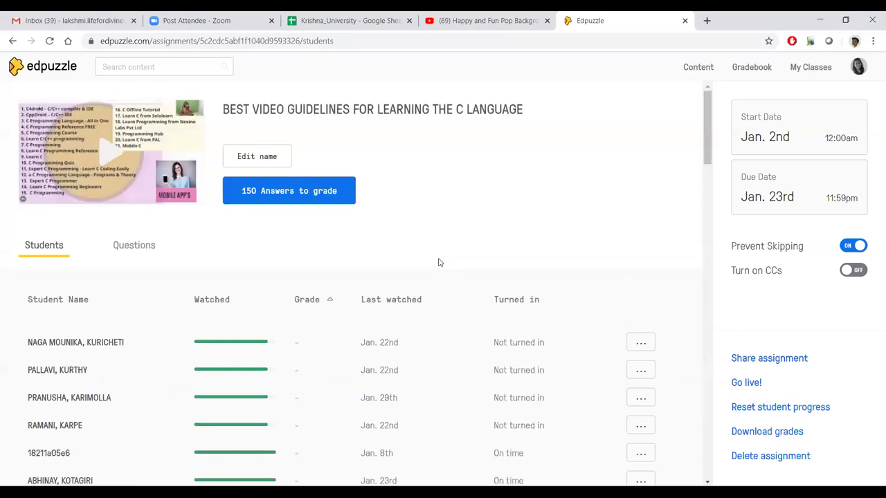
# Step: Review the assignment's open-ended questions and their grading status along the video timeline
pyautogui.click(129, 251)
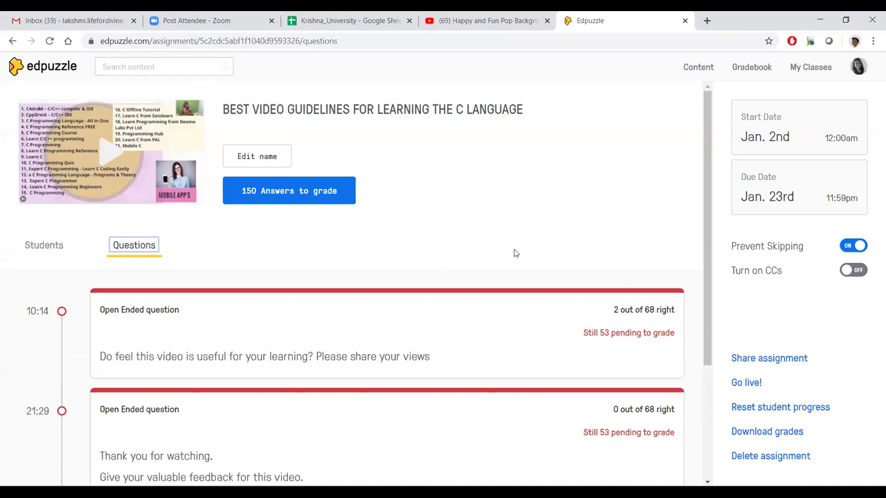
pyautogui.scroll(-2, 328, 263)
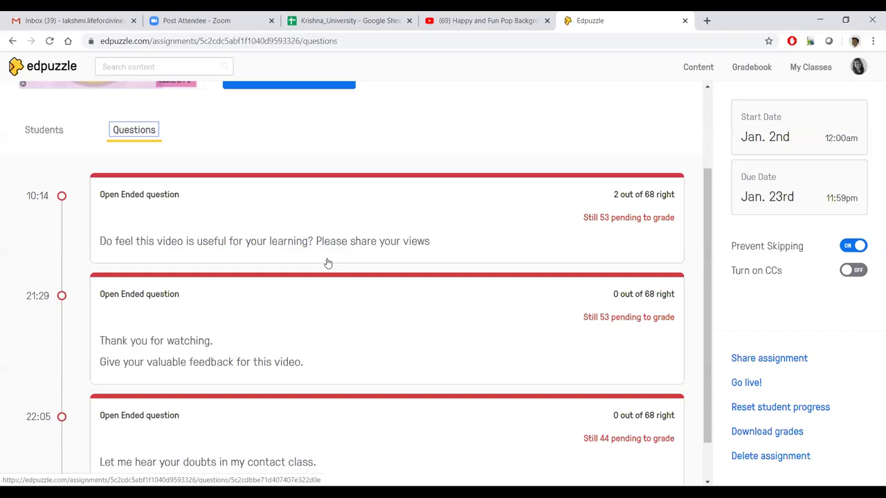
pyautogui.scroll(2, 153, 180)
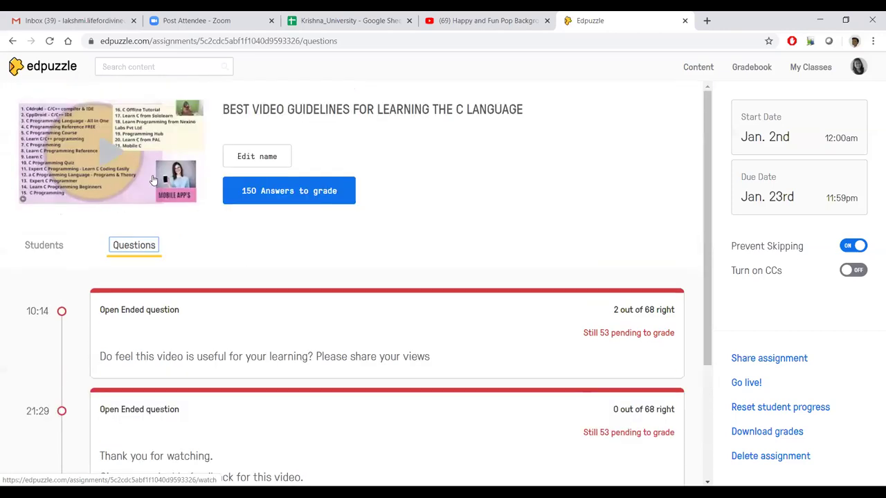
pyautogui.scroll(-1, 178, 308)
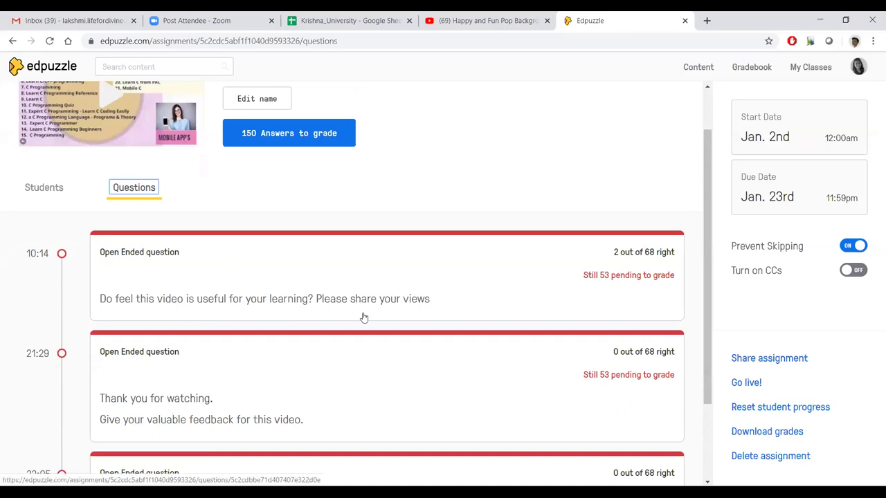
pyautogui.scroll(-2, 405, 317)
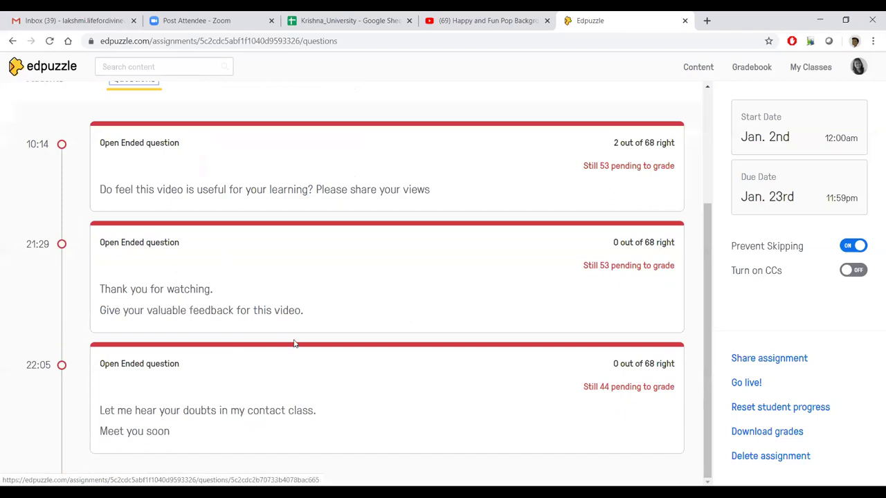
pyautogui.scroll(3, 293, 344)
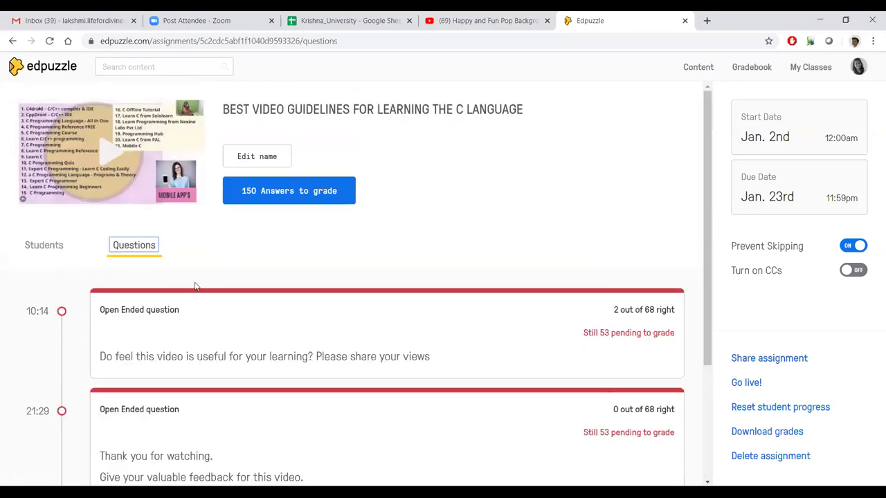
# Step: Open the open-ended question at 10:14 and read through the students' ungraded and right answers
pyautogui.click(139, 311)
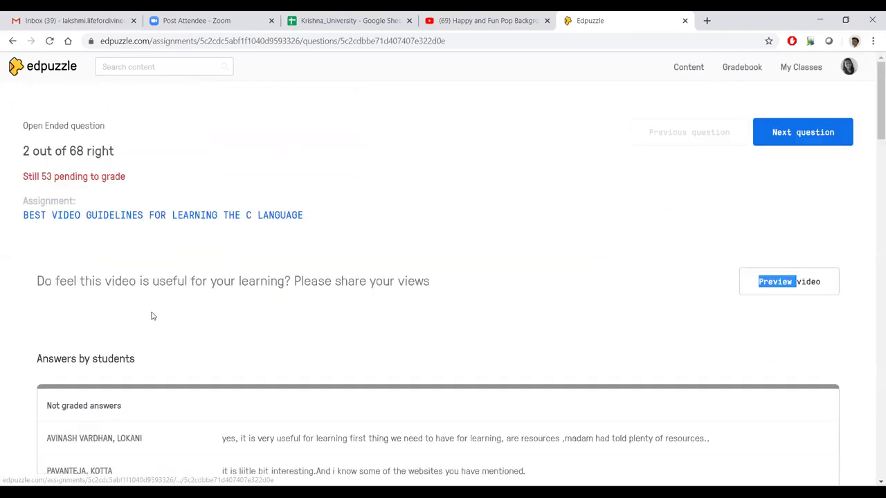
pyautogui.scroll(-3, 282, 332)
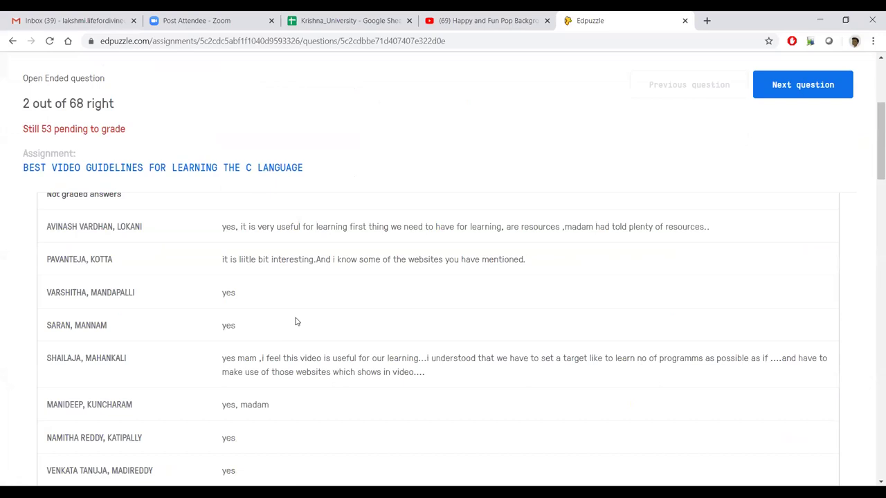
pyautogui.scroll(-1, 298, 319)
pyautogui.scroll(2, 297, 317)
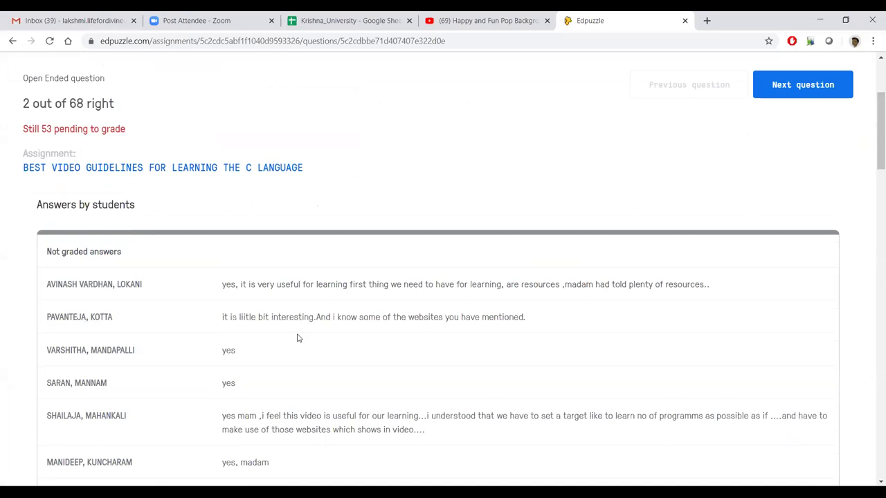
pyautogui.scroll(-2, 297, 337)
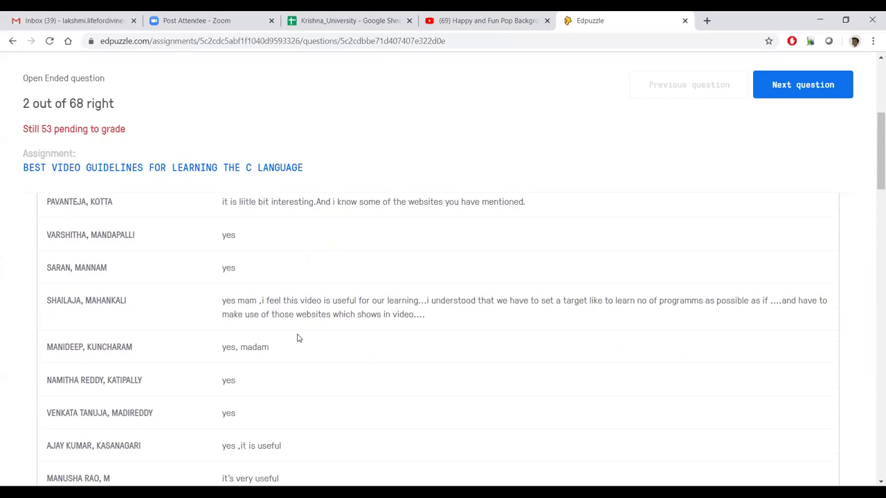
pyautogui.scroll(-5, 298, 337)
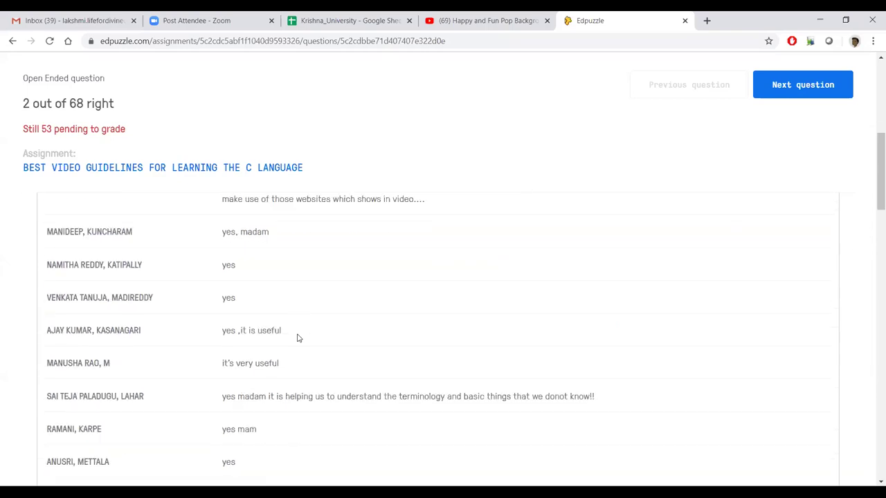
pyautogui.scroll(-15, 298, 338)
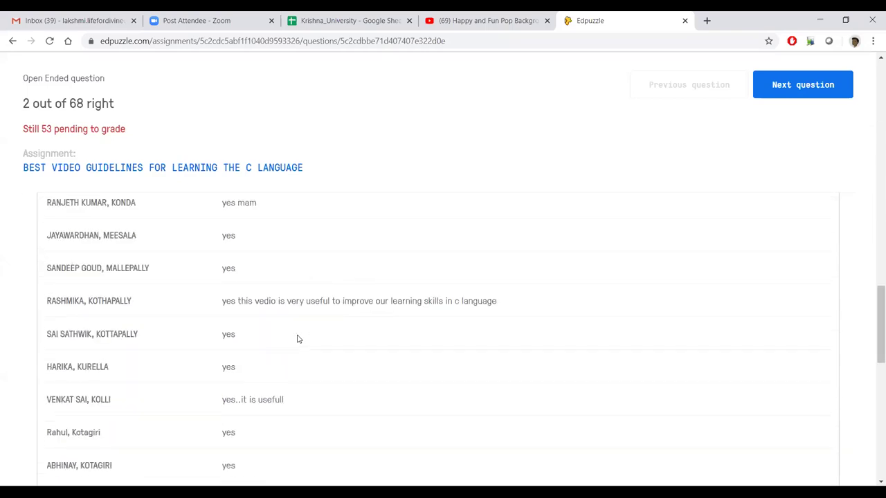
pyautogui.scroll(-2, 299, 340)
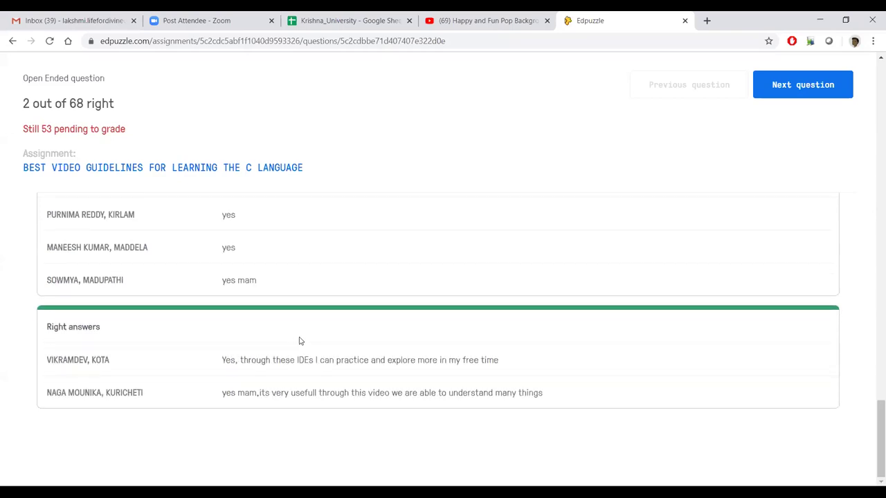
pyautogui.scroll(1, 299, 340)
pyautogui.scroll(-1, 299, 341)
pyautogui.scroll(10, 302, 338)
pyautogui.scroll(5, 303, 338)
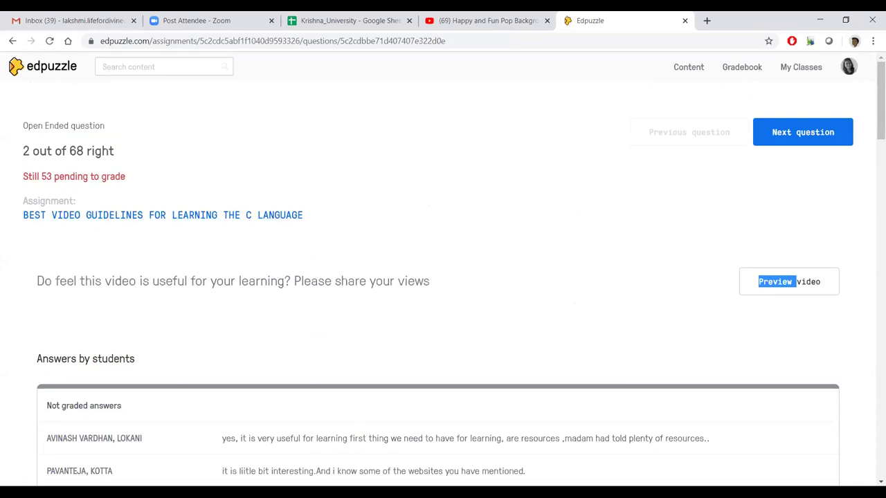
# Step: Return to the I YEAR S15 C PROGRAMMING class and look through its full list of enrolled students
pyautogui.click(733, 68)
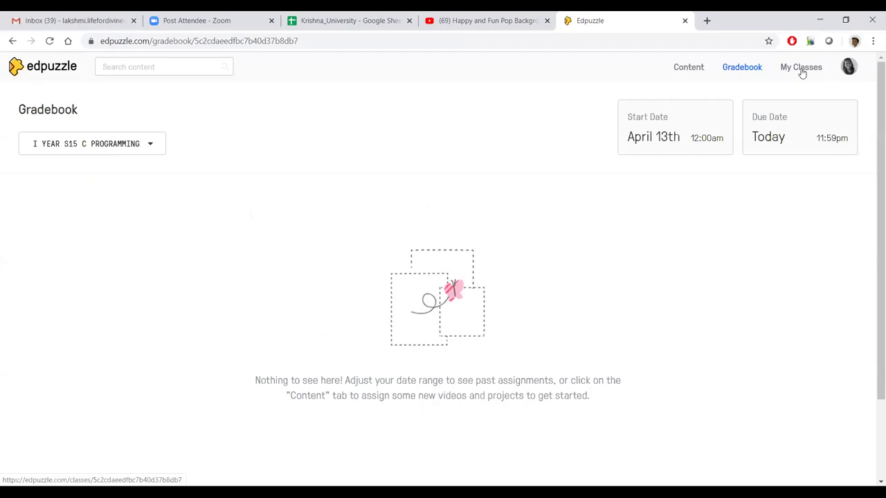
pyautogui.click(801, 72)
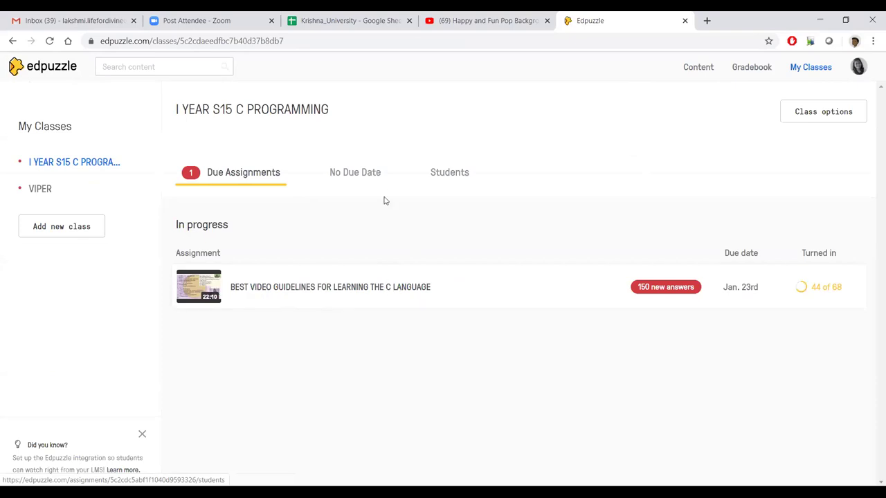
pyautogui.click(368, 177)
pyautogui.click(449, 174)
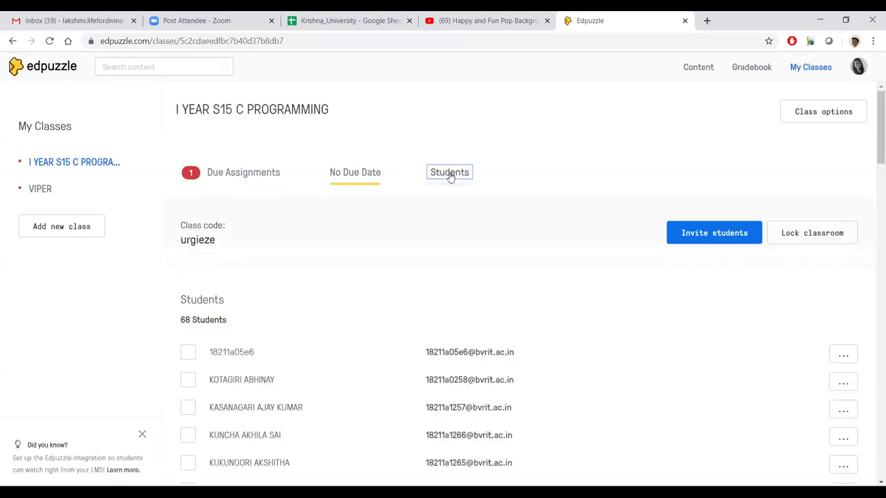
pyautogui.scroll(-2, 465, 235)
pyautogui.scroll(-5, 468, 244)
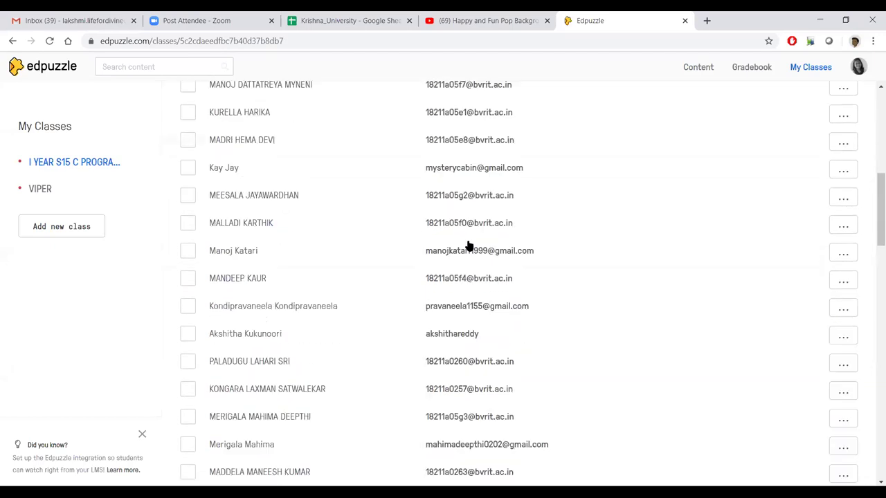
pyautogui.scroll(5, 468, 244)
pyautogui.scroll(-15, 471, 244)
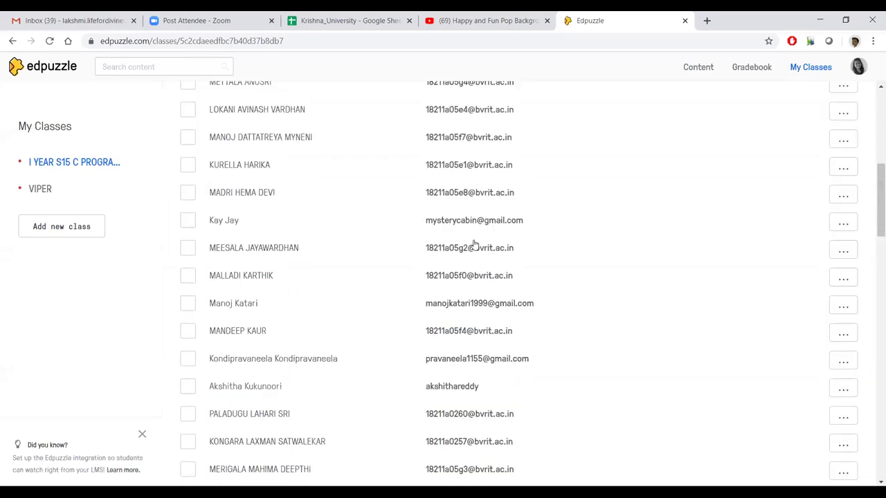
pyautogui.scroll(-10, 474, 245)
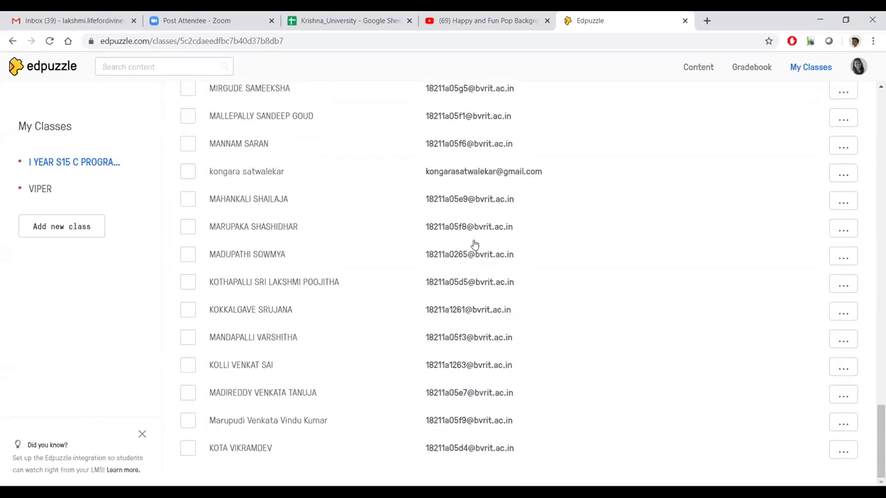
pyautogui.scroll(10, 474, 245)
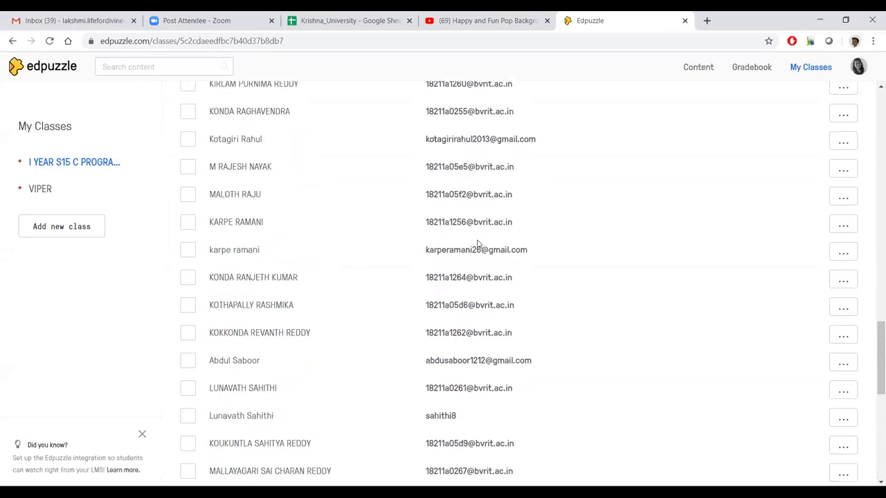
pyautogui.scroll(10, 477, 244)
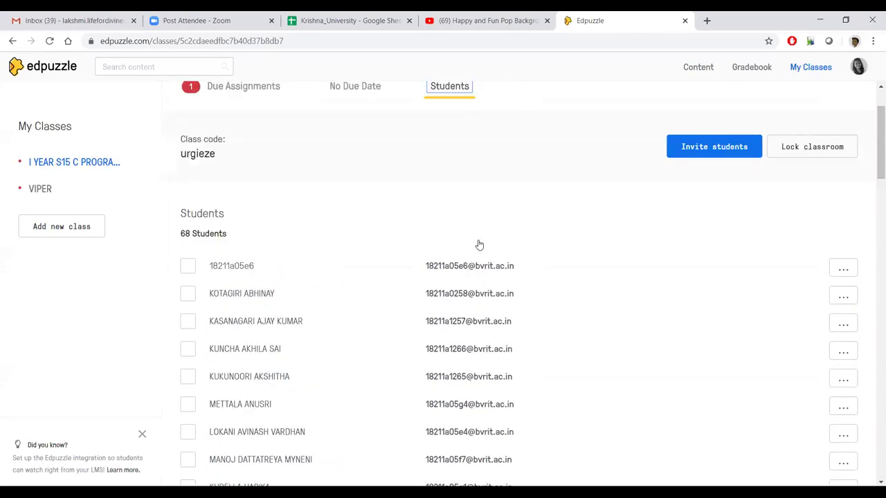
# Step: Examine the names and account details of the students enrolled in the I YEAR S15 C PROGRAMMING class
pyautogui.scroll(-4, 478, 244)
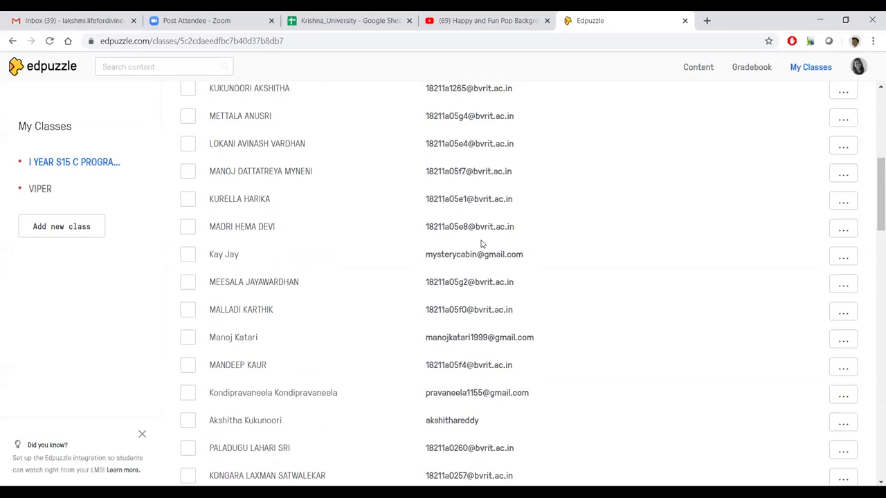
pyautogui.scroll(-4, 482, 244)
pyautogui.scroll(6, 481, 244)
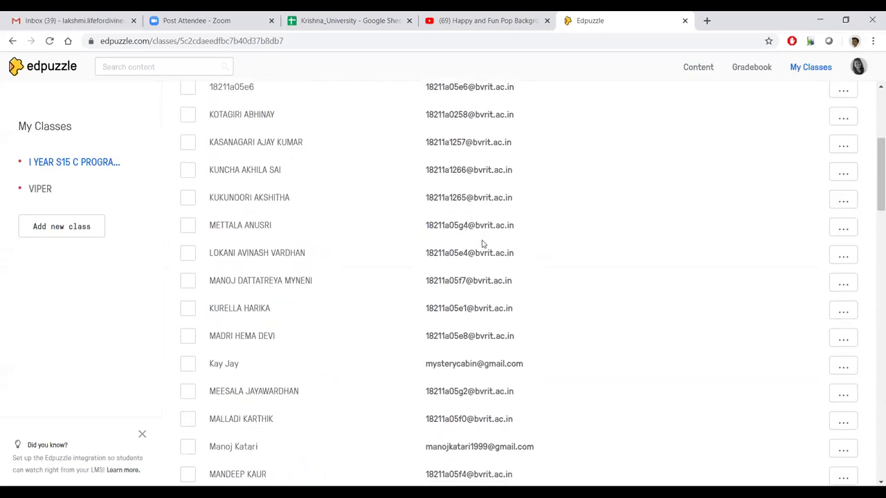
pyautogui.scroll(-4, 483, 244)
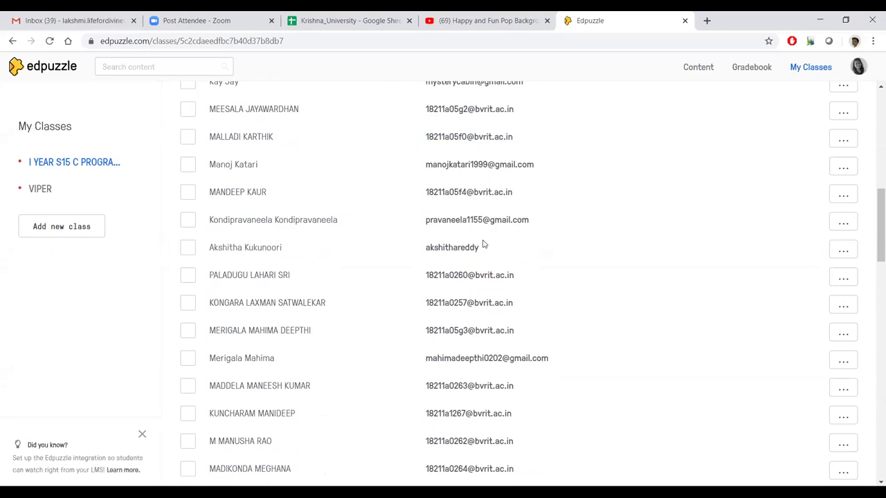
pyautogui.scroll(8, 483, 244)
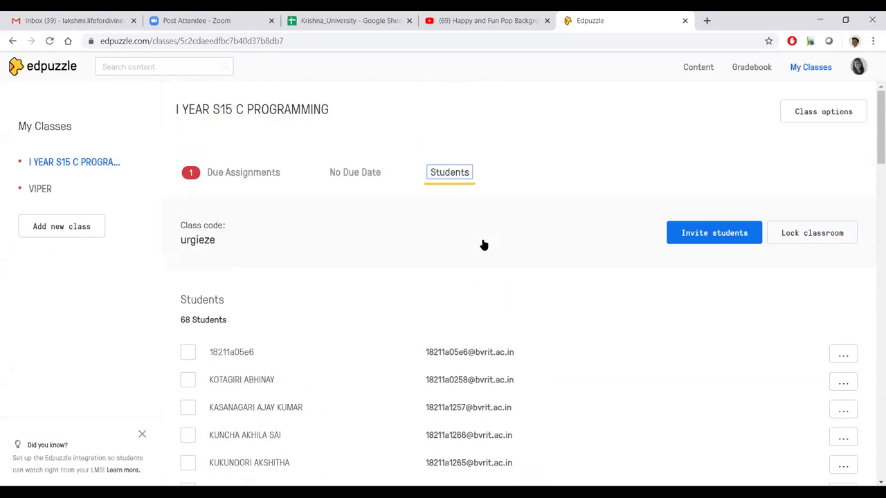
pyautogui.click(698, 67)
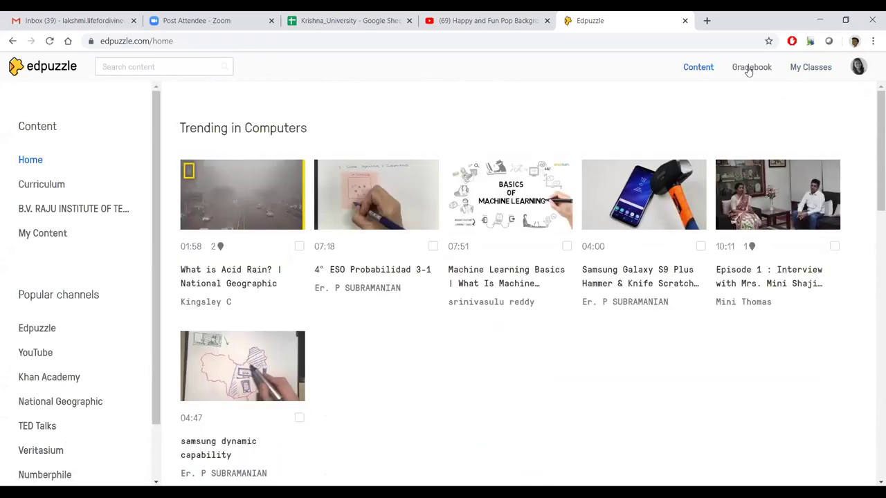
pyautogui.click(748, 67)
pyautogui.click(793, 69)
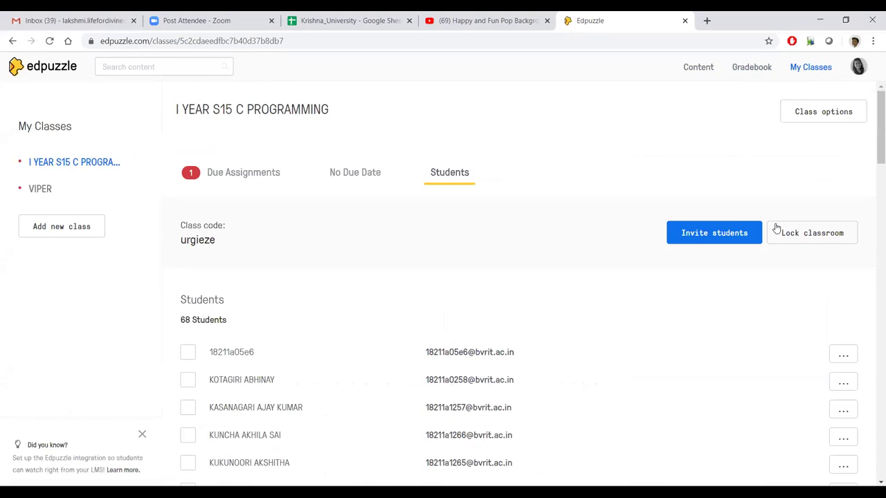
# Step: Open the class's student invitation options, highlight the class code and copy the join link
pyautogui.click(702, 234)
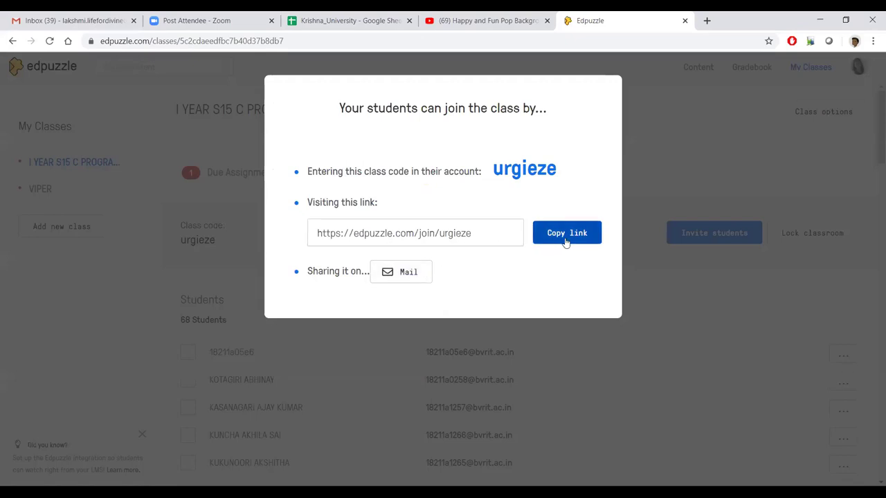
pyautogui.moveTo(496, 168); pyautogui.dragTo(567, 176)
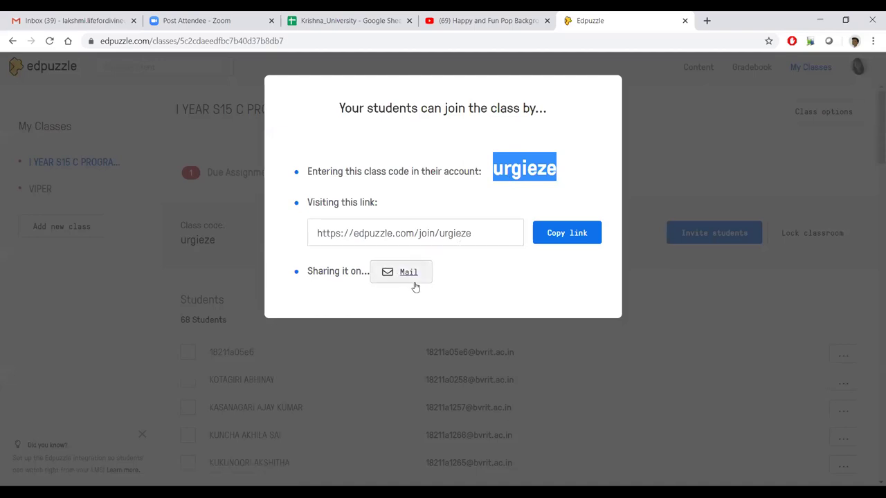
pyautogui.click(568, 233)
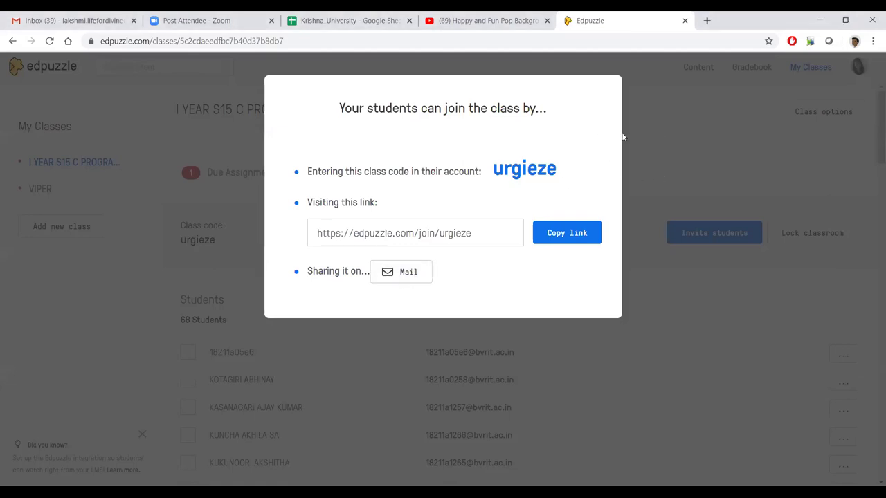
pyautogui.click(642, 103)
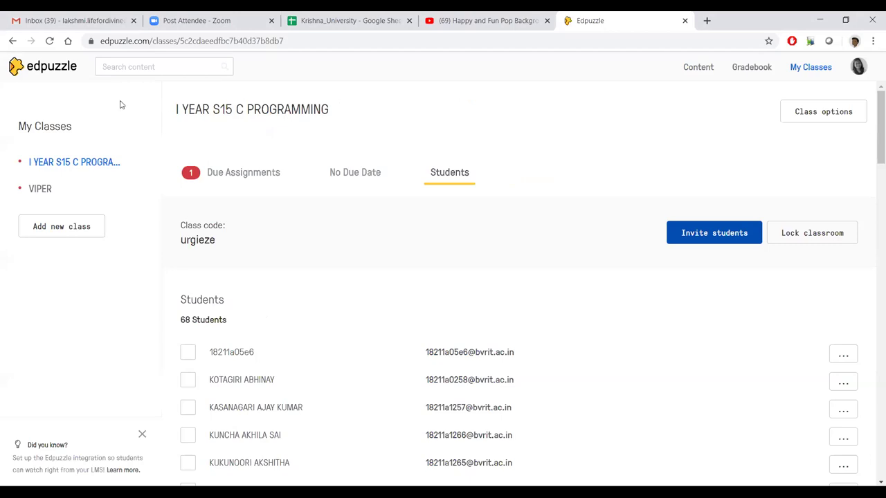
pyautogui.click(700, 67)
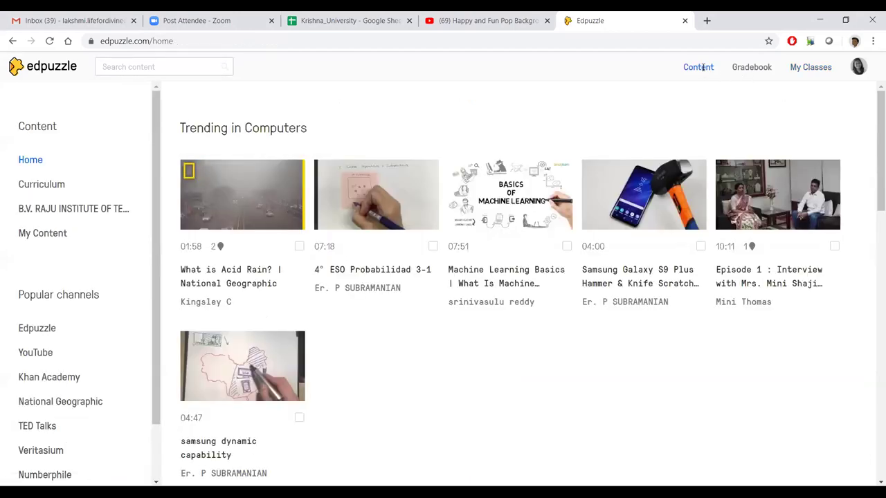
pyautogui.scroll(-4, 694, 241)
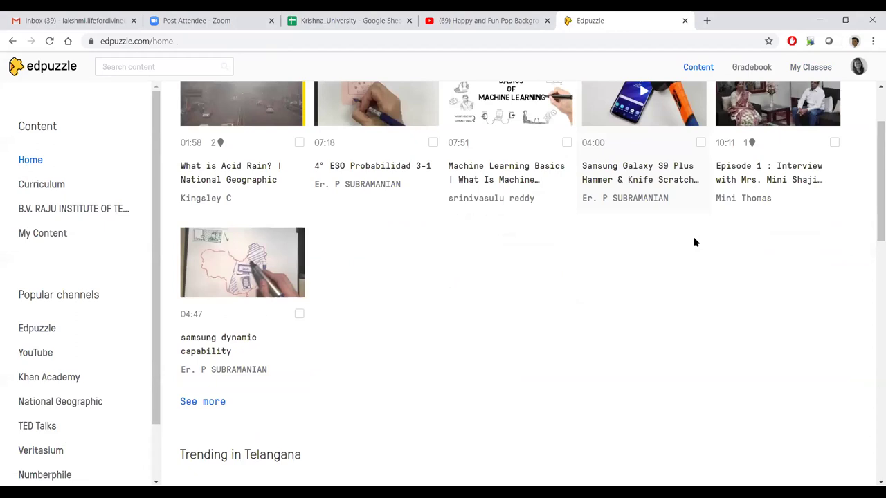
pyautogui.scroll(4, 694, 241)
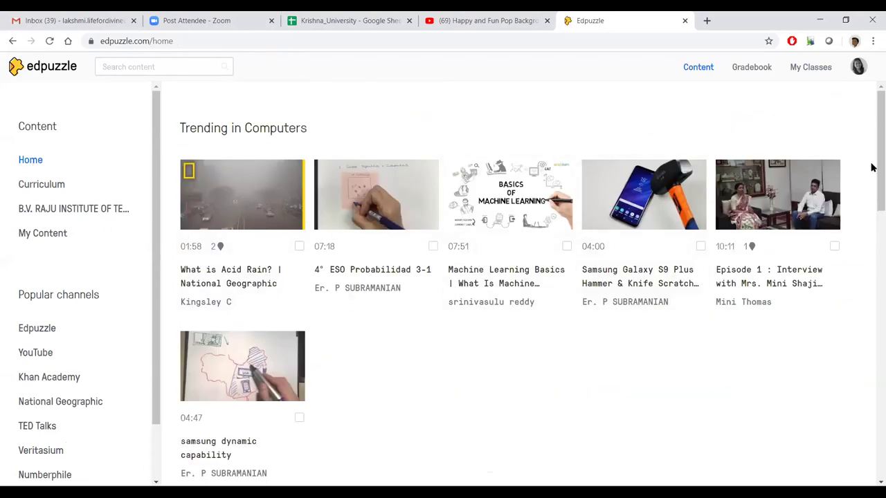
pyautogui.click(748, 69)
pyautogui.click(797, 70)
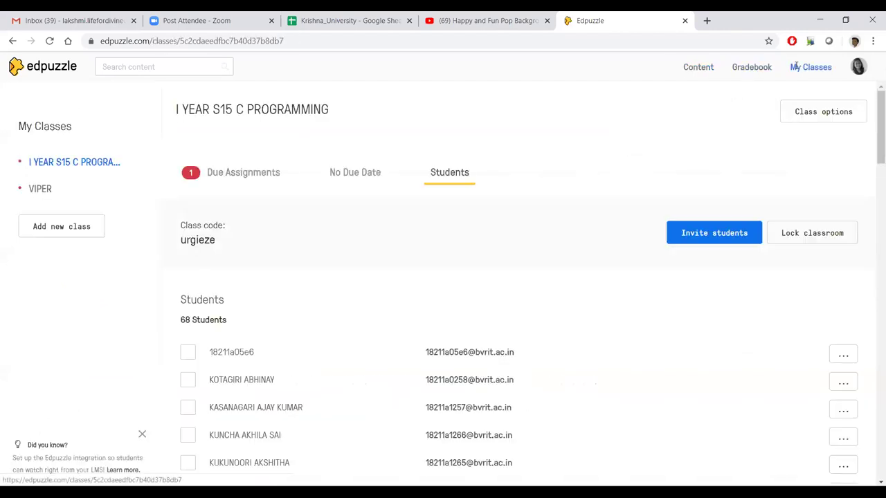
# Step: Open the My Content library with the teacher's own videos and bring up its options for adding content
pyautogui.click(688, 68)
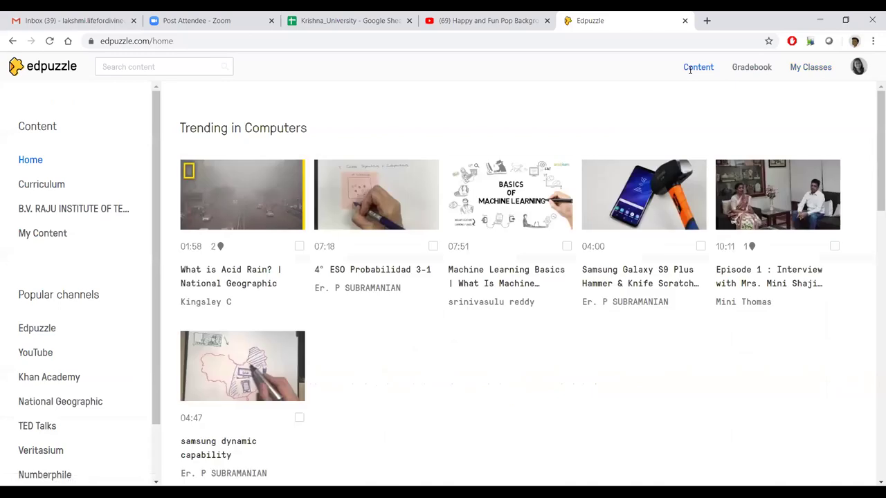
pyautogui.click(36, 236)
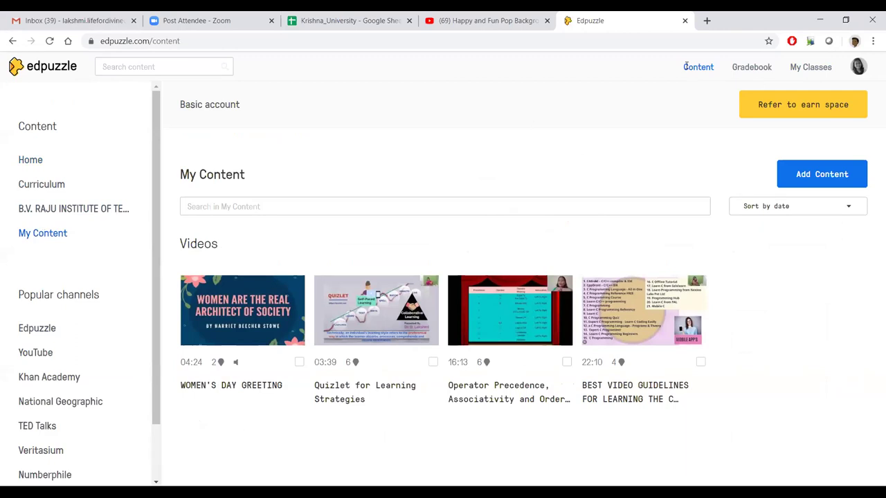
pyautogui.click(806, 172)
# Step: Switch to YouTube and copy the full web address of the Happy and Fun Pop Background Music For Videos video
pyautogui.click(486, 20)
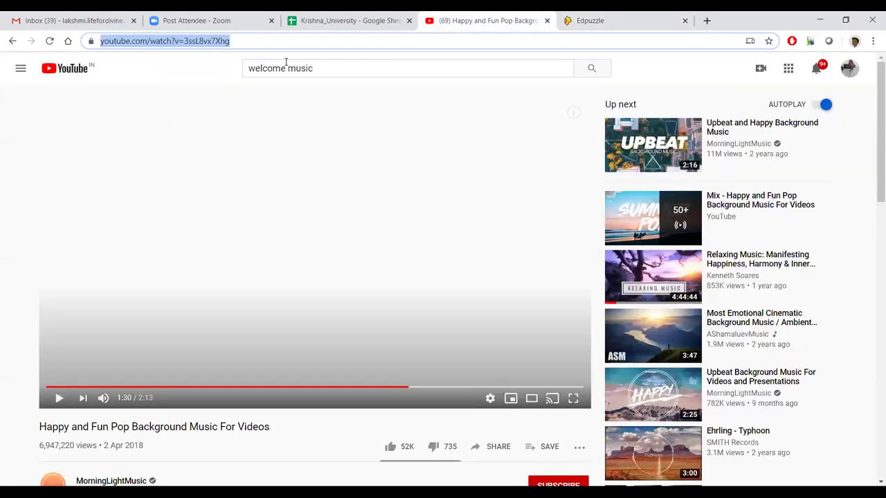
pyautogui.click(244, 36)
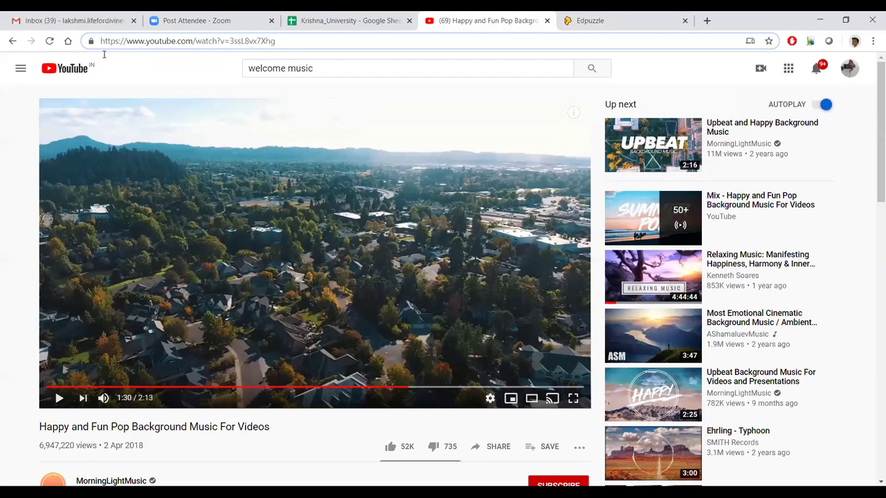
pyautogui.hotkey('ctrl', 'a')
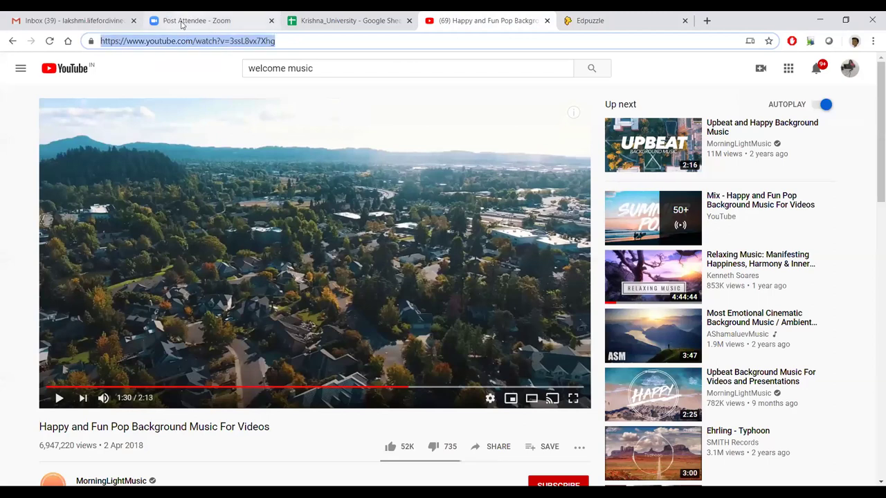
# Step: Switch back to Edpuzzle, start creating a video and search the YouTube channel with the copied video address
pyautogui.click(593, 18)
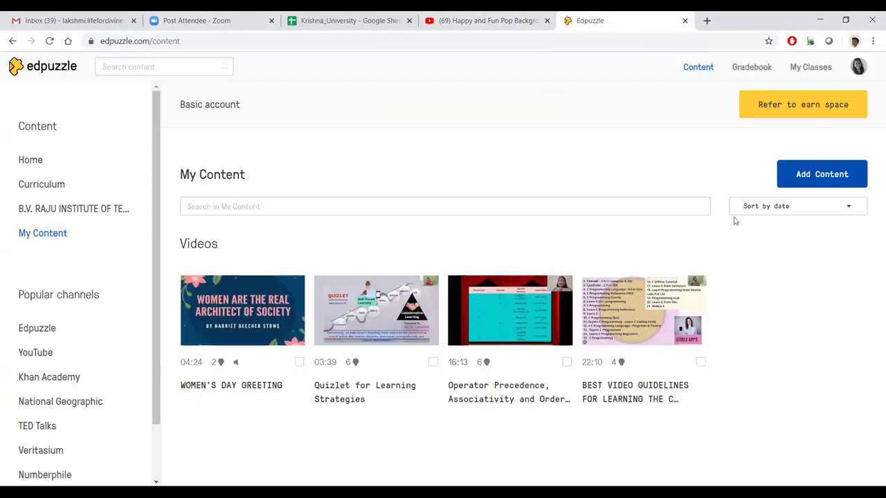
pyautogui.click(830, 177)
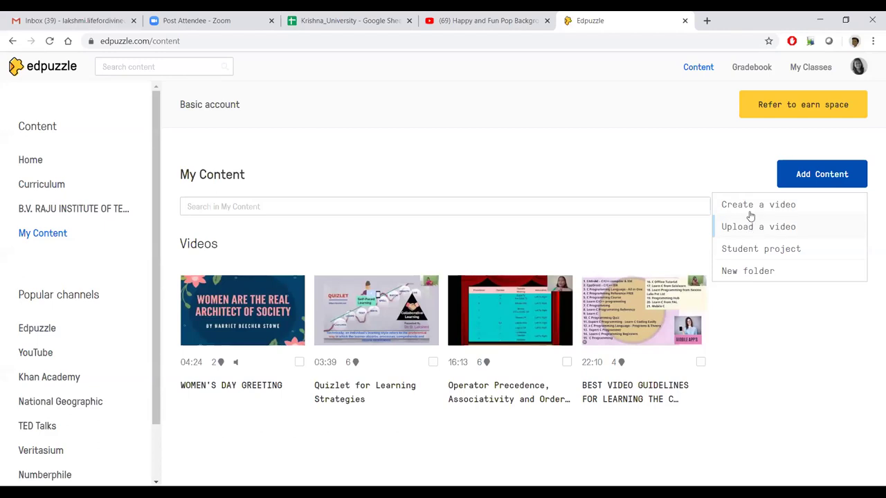
pyautogui.click(749, 208)
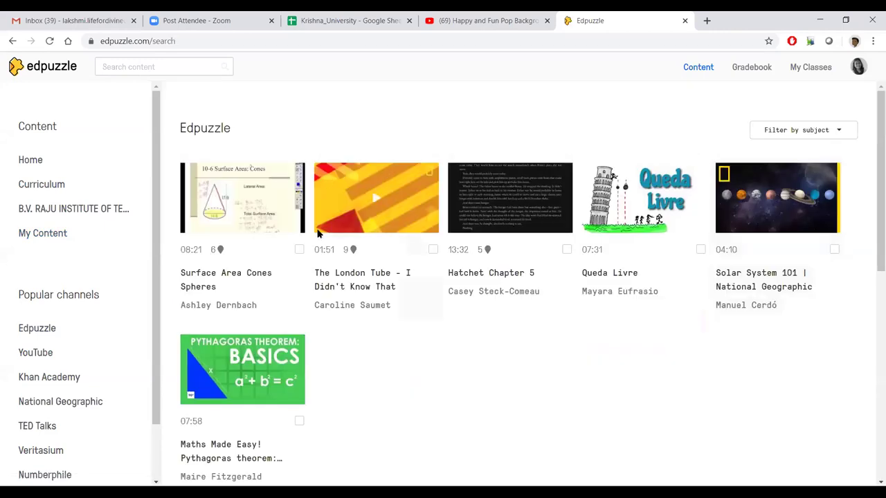
pyautogui.click(43, 352)
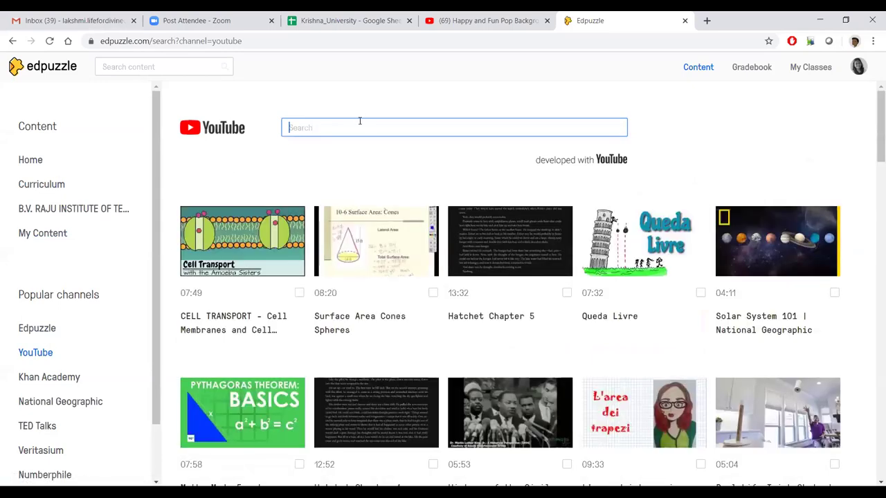
pyautogui.hotkey('ctrl', 'v')
pyautogui.press('Return')
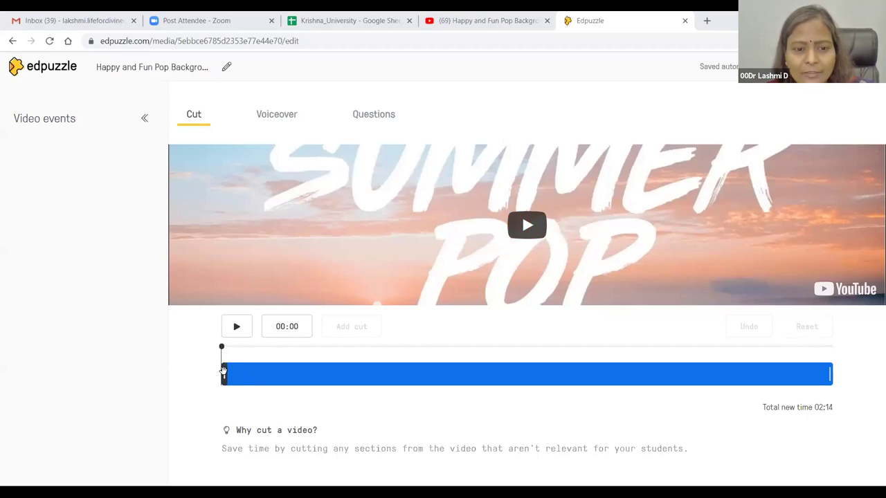
# Step: Preview the start of the Happy and Fun Pop video and trim its end so it runs 01:21 in total
pyautogui.click(373, 374)
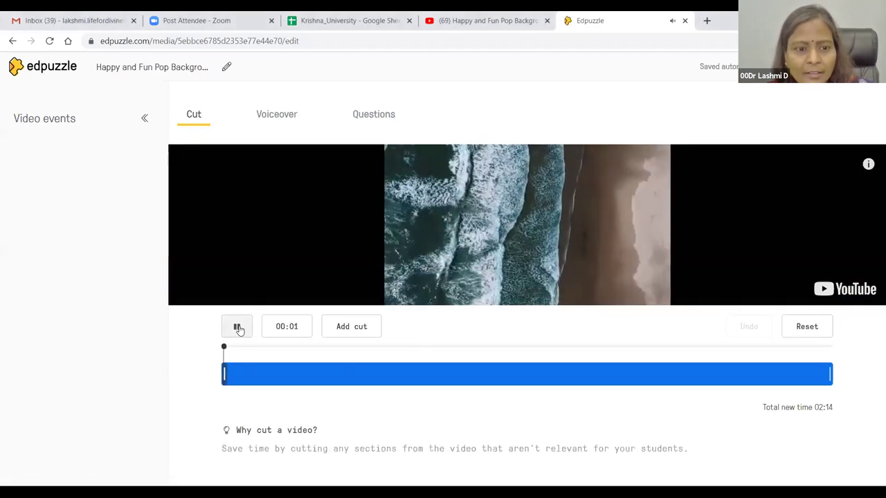
pyautogui.click(238, 328)
pyautogui.moveTo(797, 378); pyautogui.dragTo(552, 380)
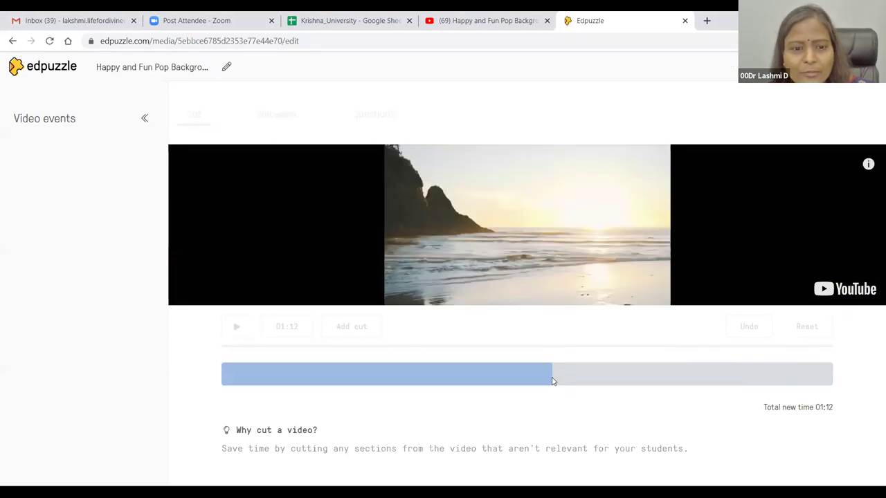
pyautogui.click(236, 326)
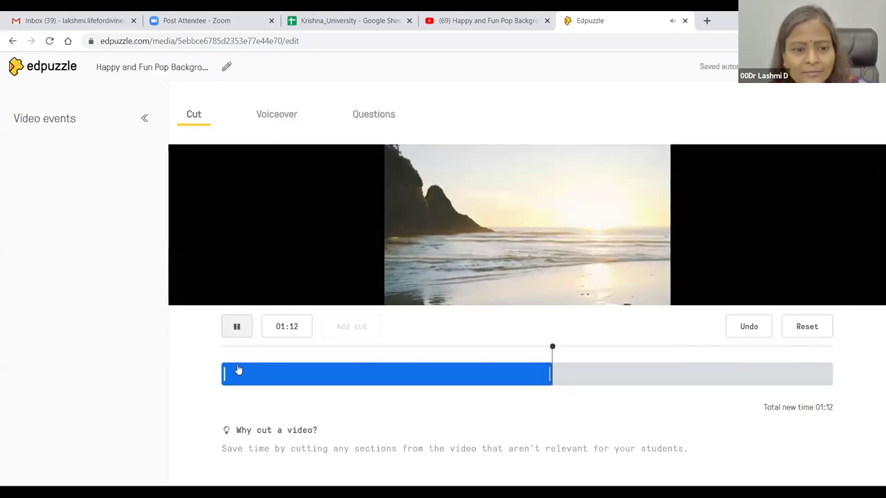
pyautogui.click(240, 325)
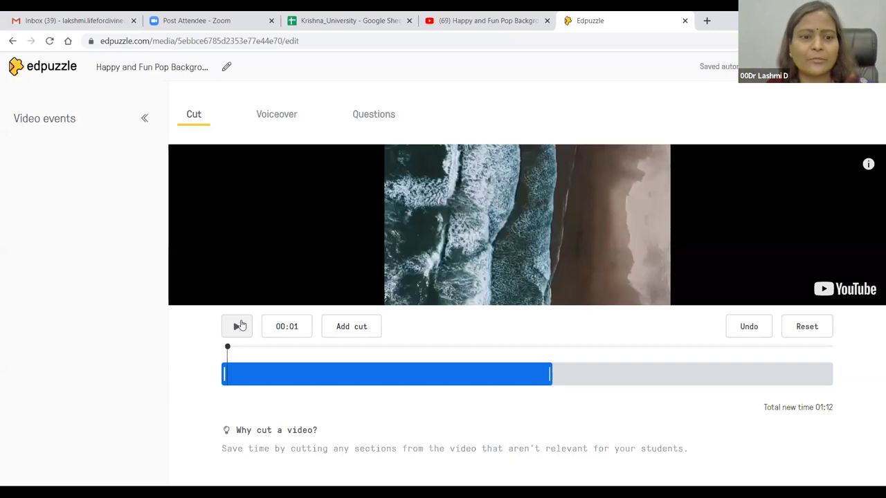
pyautogui.click(549, 374)
pyautogui.moveTo(534, 379); pyautogui.dragTo(593, 380)
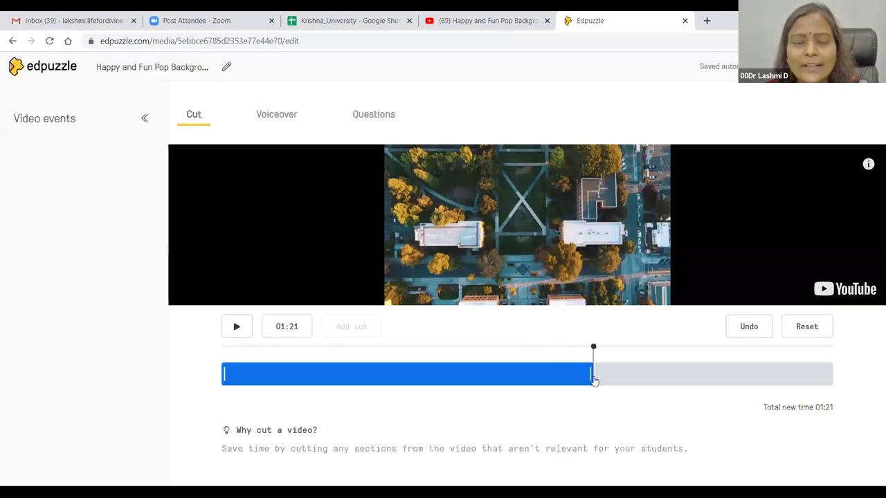
# Step: Look through the editor's voiceover, cut and question options for the trimmed video
pyautogui.click(278, 116)
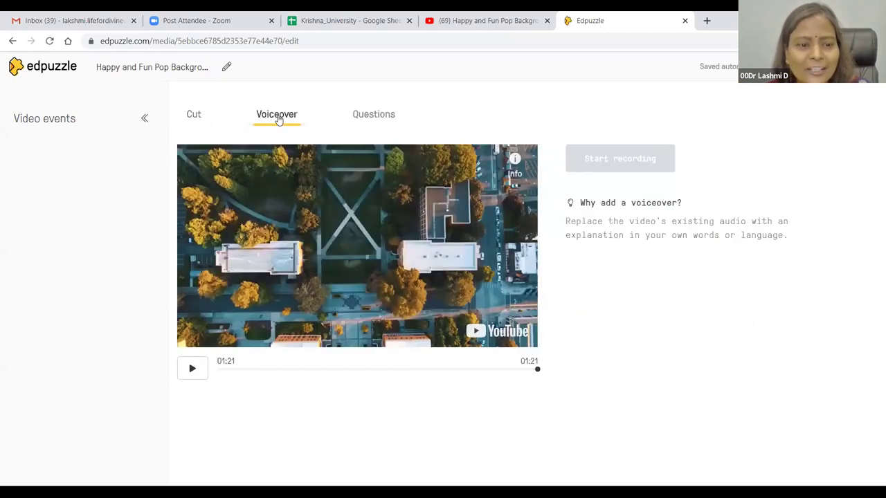
pyautogui.click(193, 369)
pyautogui.click(194, 369)
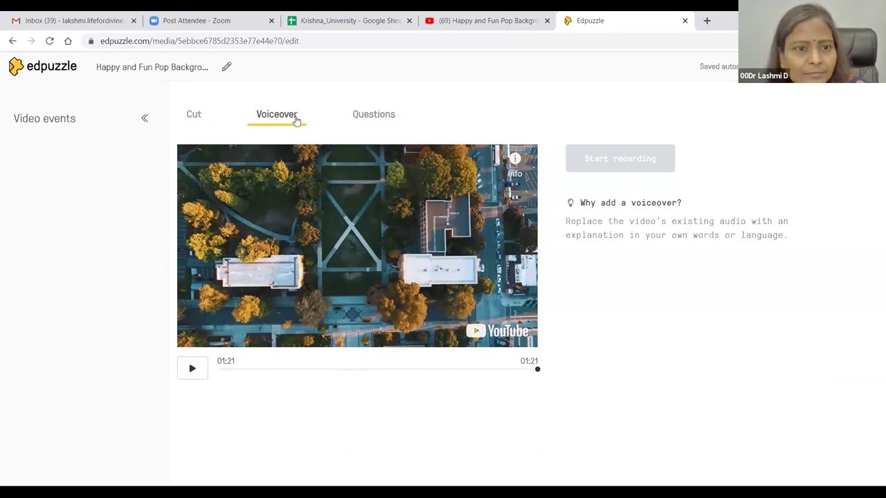
pyautogui.click(197, 116)
pyautogui.click(267, 118)
pyautogui.click(377, 118)
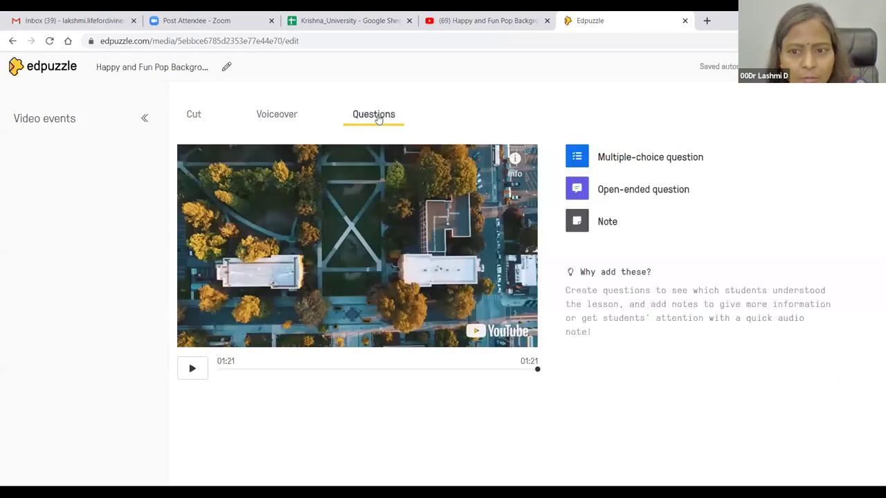
# Step: Record a voiceover on the video from 00:00 to 00:37
pyautogui.click(282, 117)
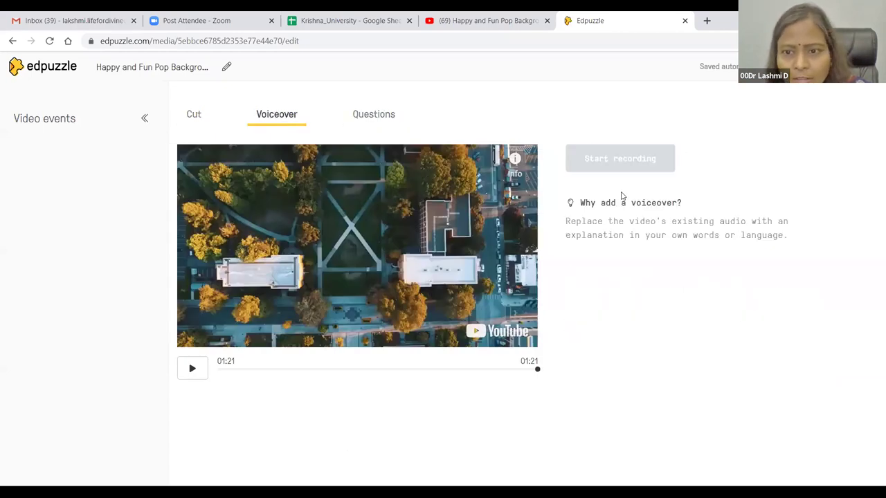
pyautogui.click(193, 372)
pyautogui.click(620, 160)
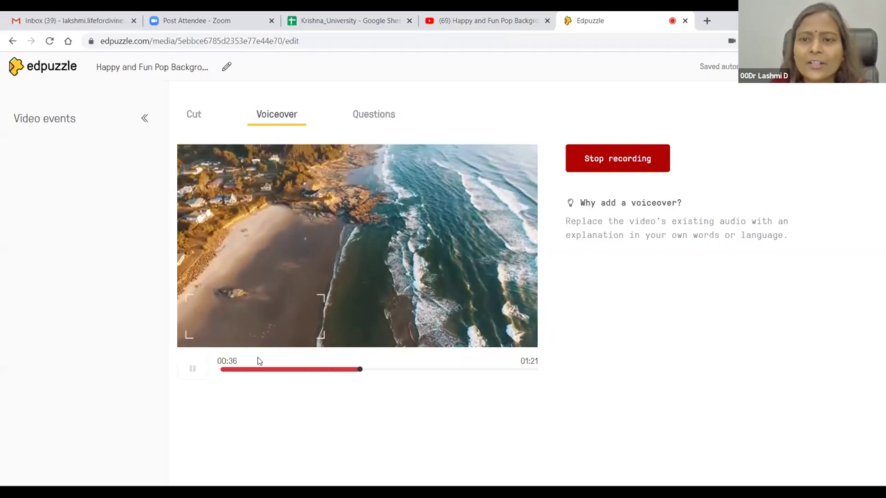
pyautogui.click(595, 161)
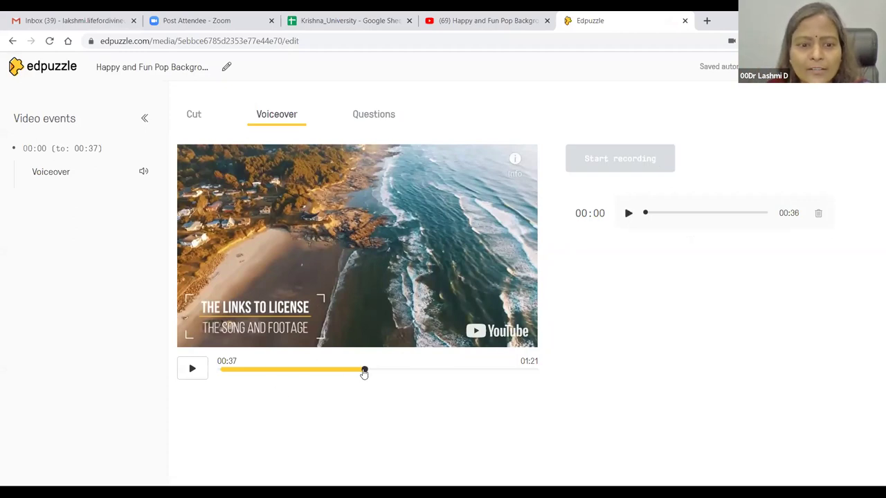
# Step: Play the video back from near its start to check the recorded voiceover, pausing at 00:08
pyautogui.moveTo(364, 370); pyautogui.dragTo(208, 374)
pyautogui.click(193, 370)
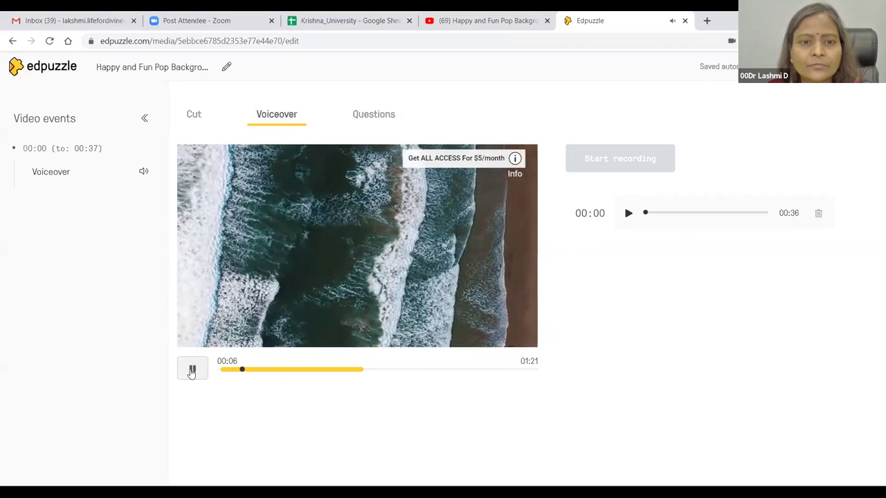
pyautogui.click(192, 371)
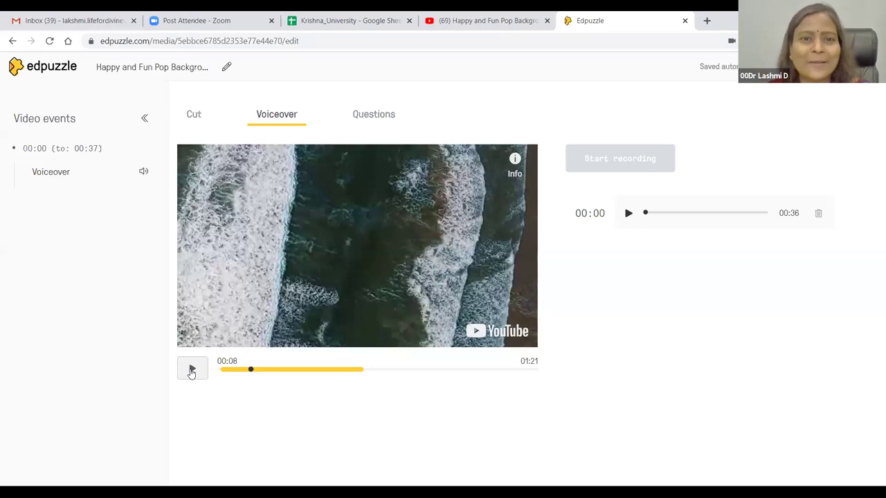
# Step: Add a note at 00:02 reading "Dear learners, welcome you to this video!"
pyautogui.click(360, 118)
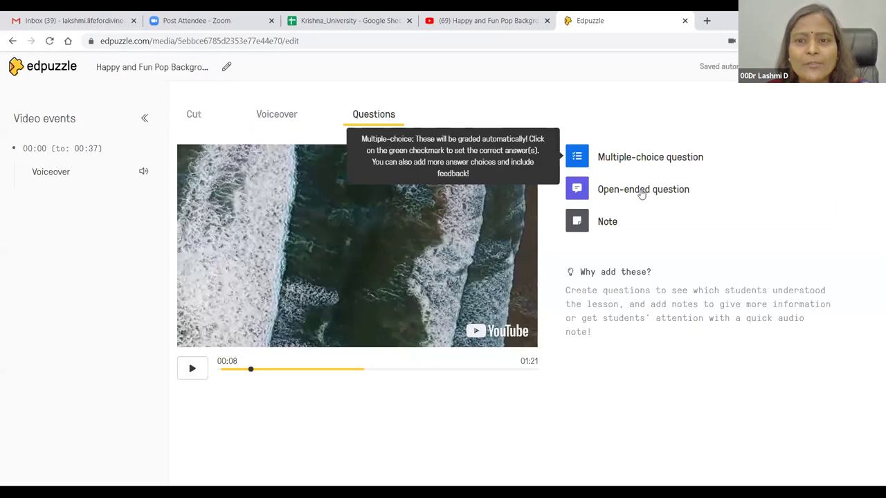
pyautogui.click(578, 222)
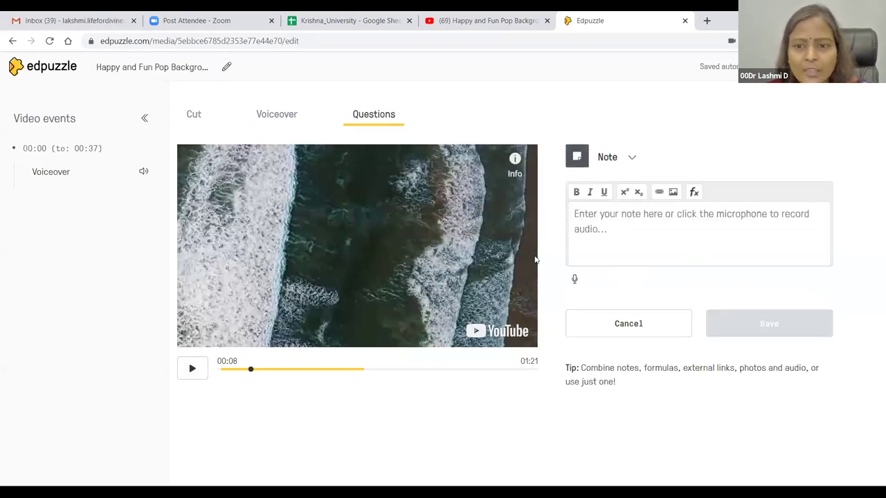
pyautogui.click(230, 371)
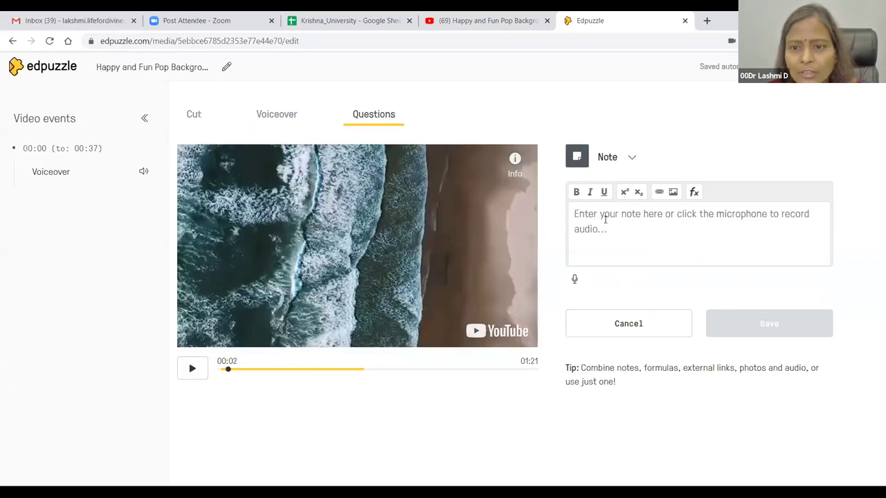
pyautogui.write('De')
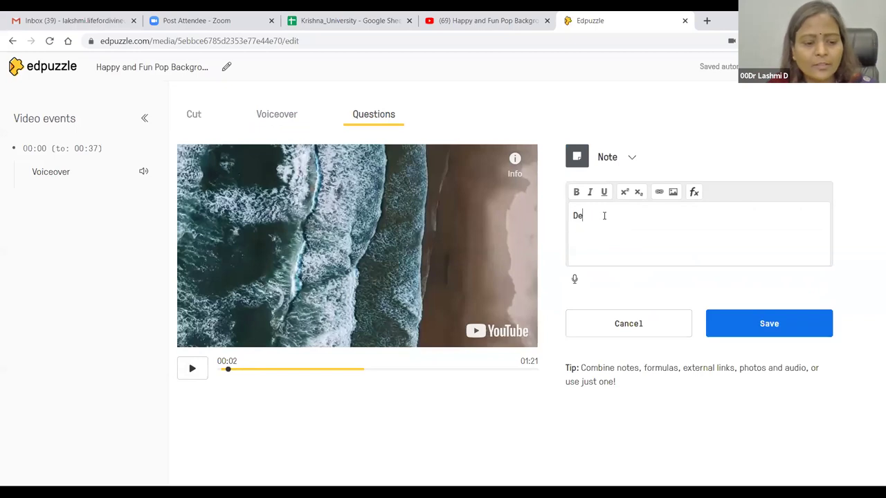
pyautogui.write('ar learner')
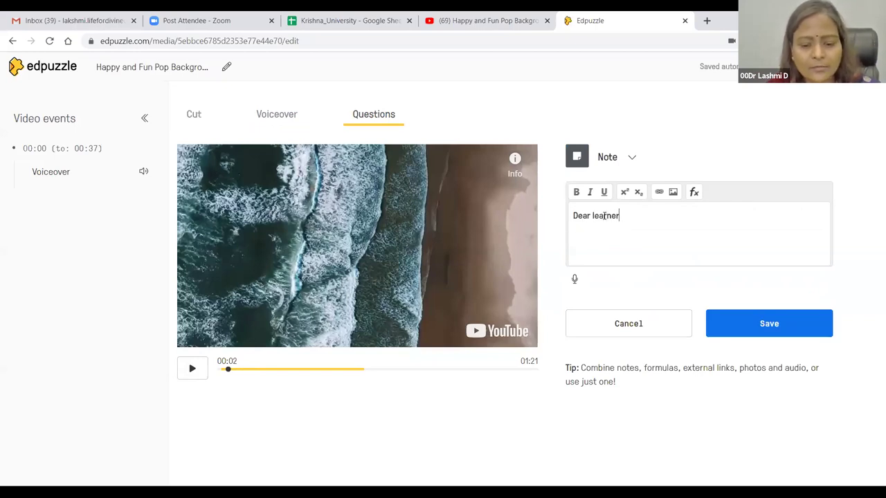
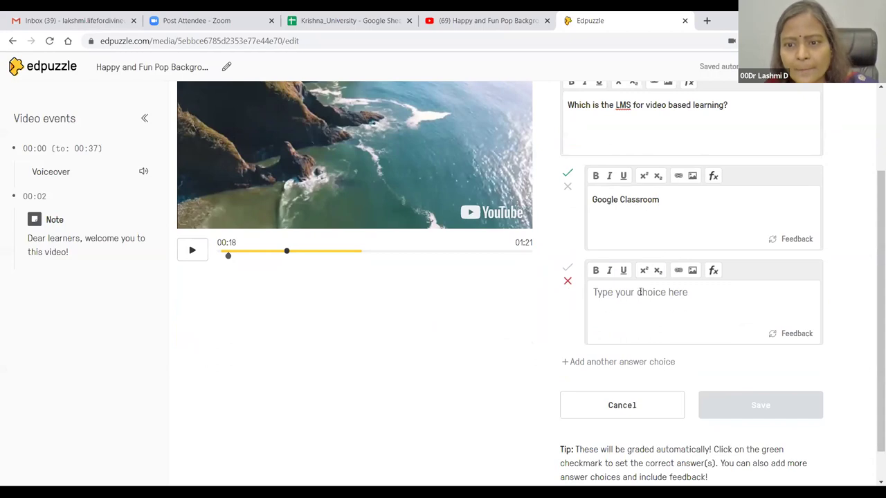
# Step: Add Edmodo, Edpuzzle and VIsuwords as further answer choices to the multiple-choice question about the LMS for video based learning
pyautogui.write('Edmodo')
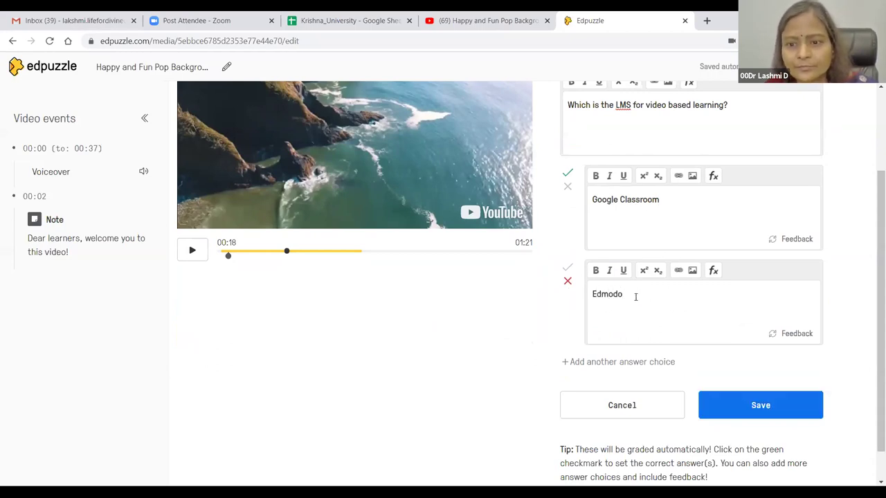
pyautogui.scroll(-1, 635, 296)
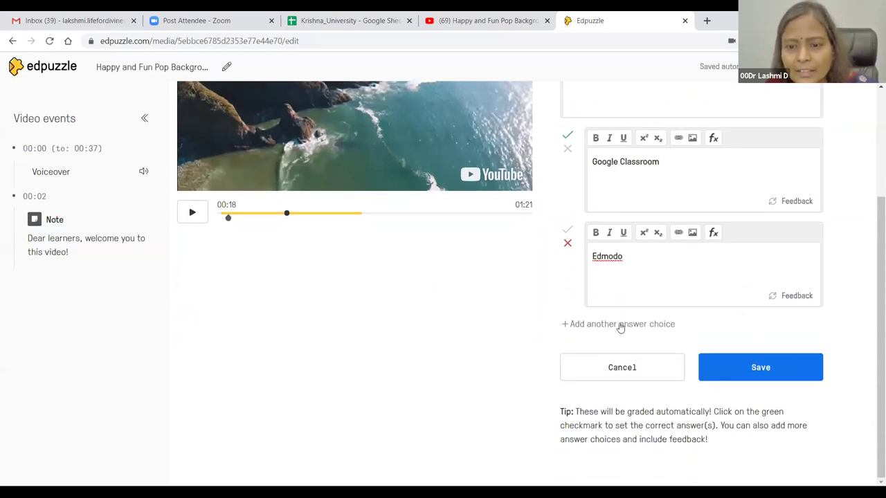
pyautogui.click(619, 325)
pyautogui.scroll(-2, 620, 327)
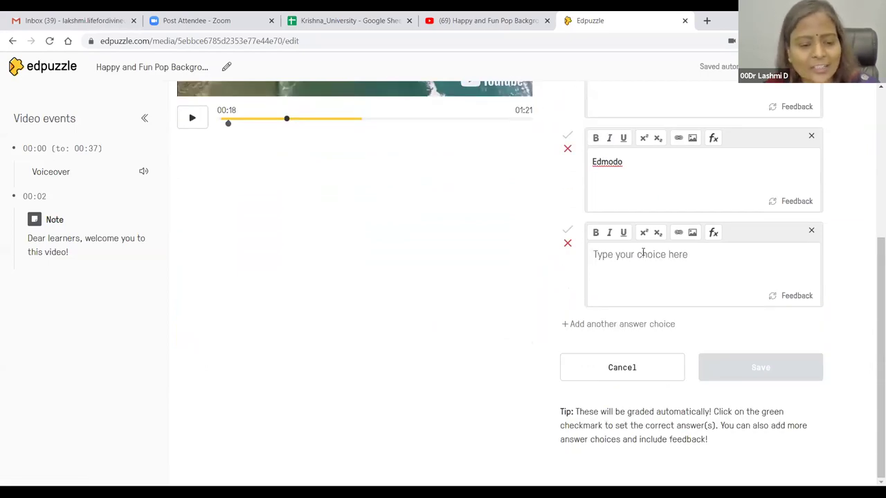
pyautogui.write('Edpuzzle')
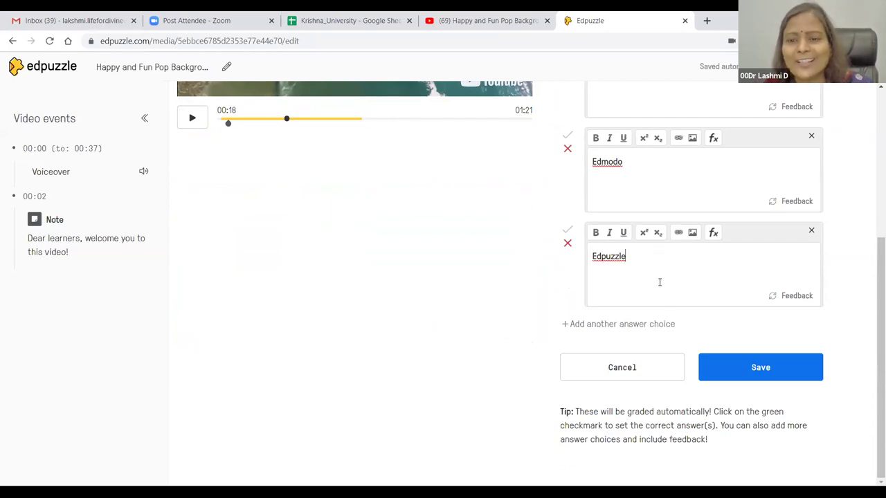
pyautogui.click(614, 325)
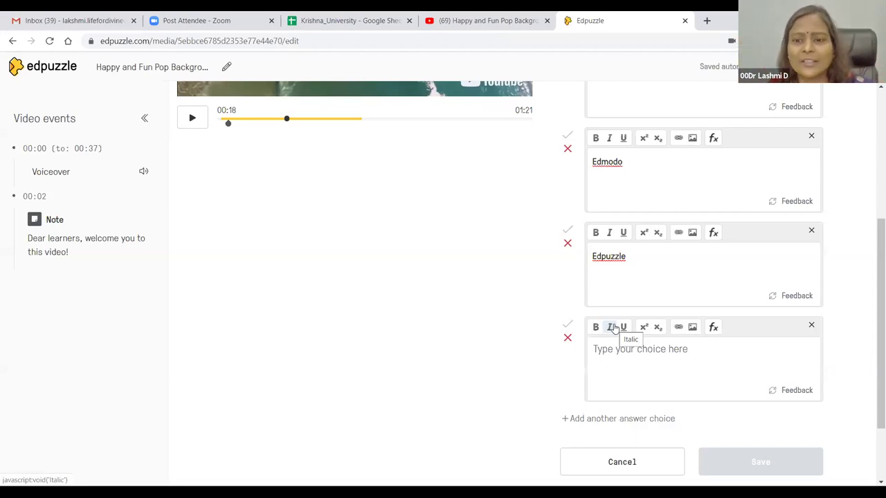
pyautogui.click(616, 349)
pyautogui.write('Visuwords')
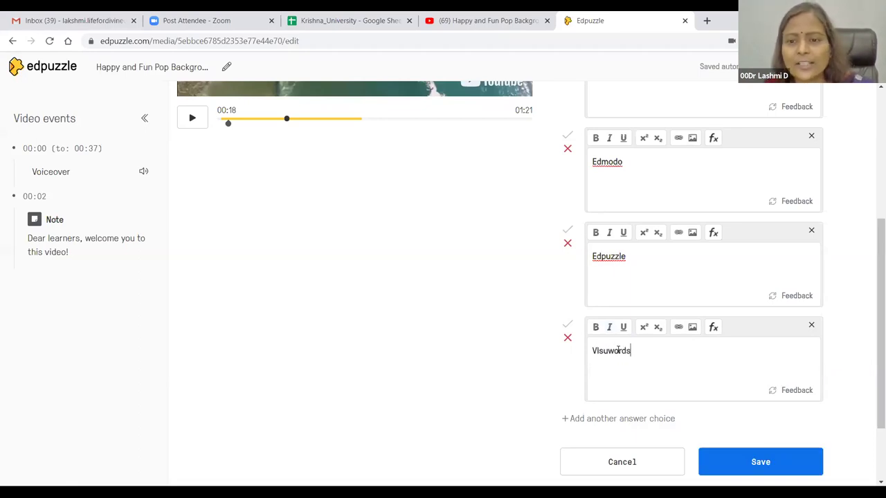
# Step: Mark Edpuzzle as the correct answer instead of Google Classroom and save the multiple-choice question
pyautogui.scroll(3, 585, 332)
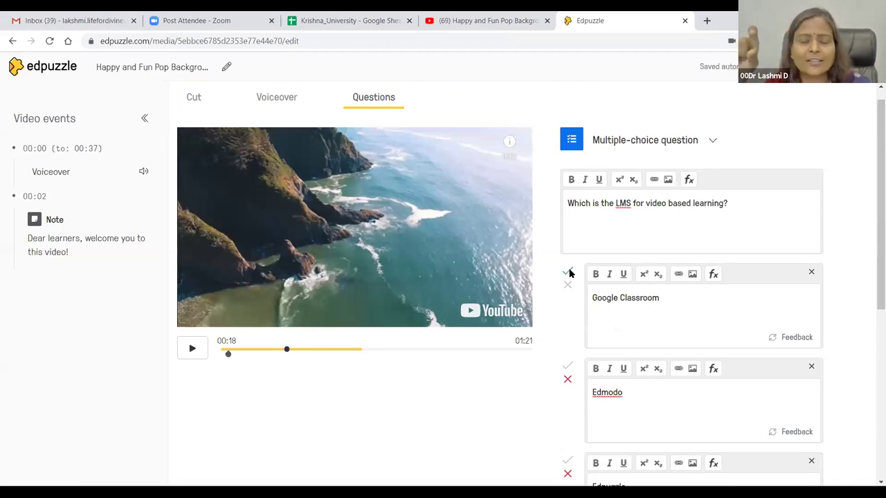
pyautogui.click(569, 272)
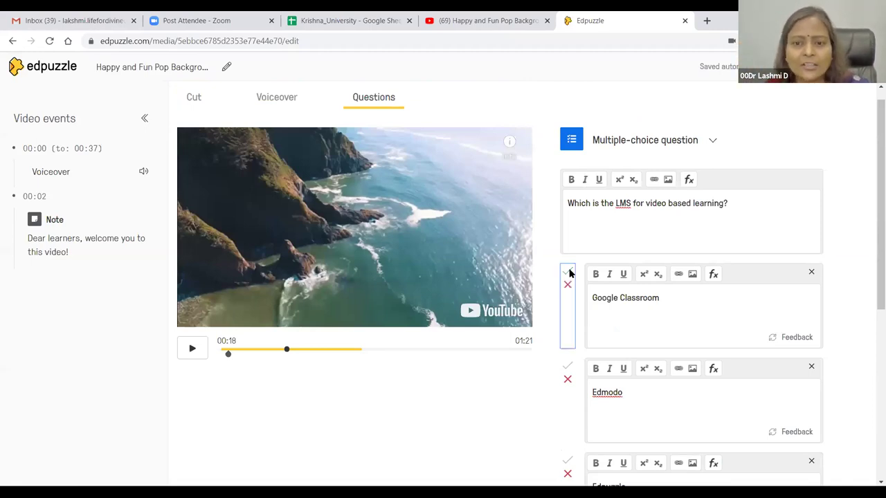
pyautogui.scroll(-5, 569, 272)
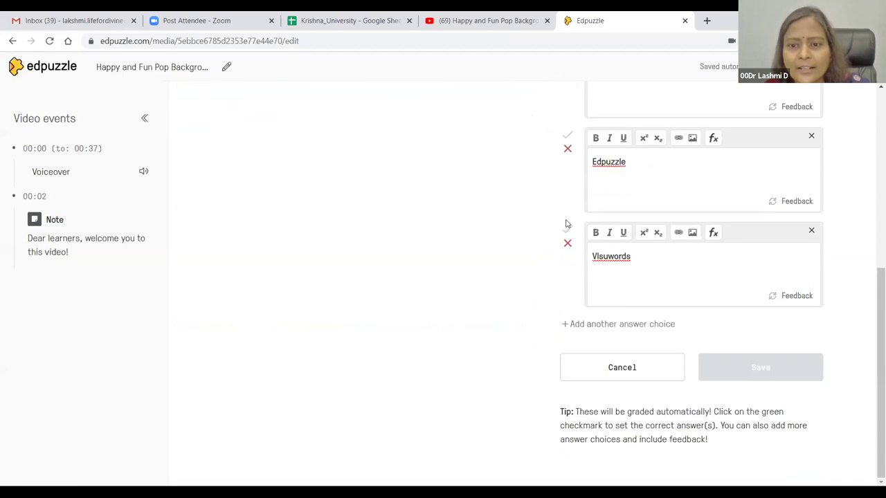
pyautogui.click(567, 135)
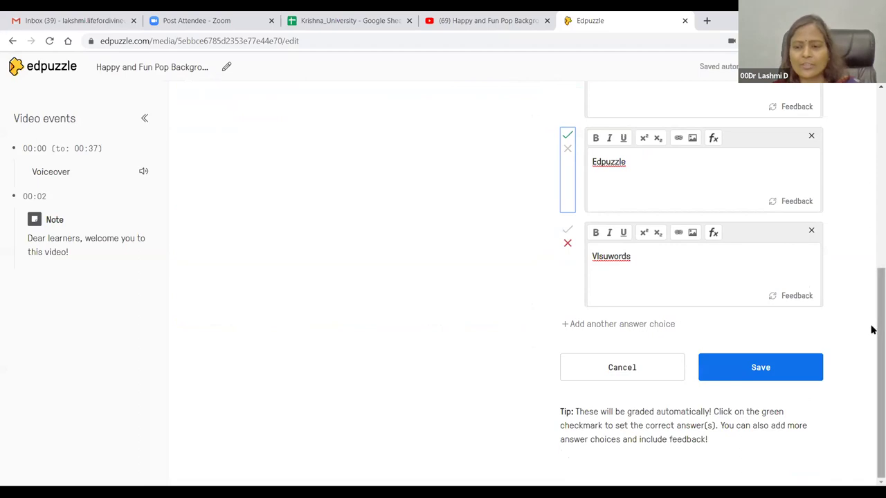
pyautogui.click(761, 365)
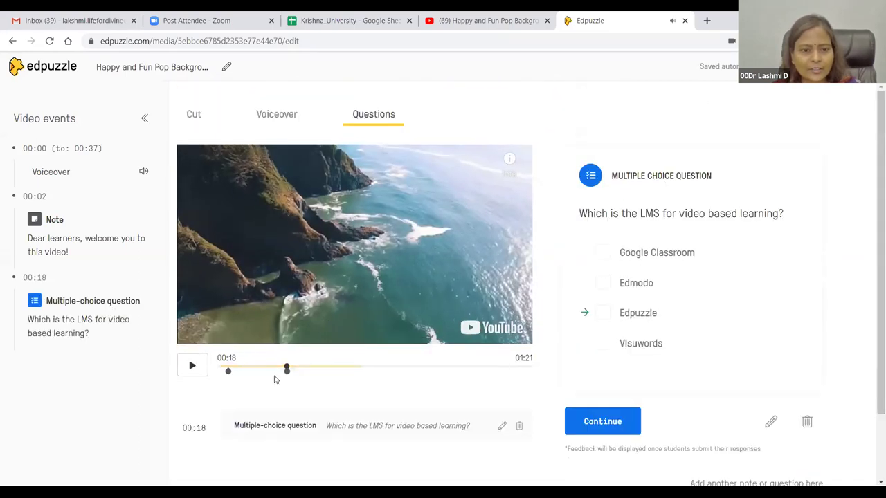
# Step: Move to 00:29 in the video and begin an open-ended question there with the words "Can write about"
pyautogui.click(192, 368)
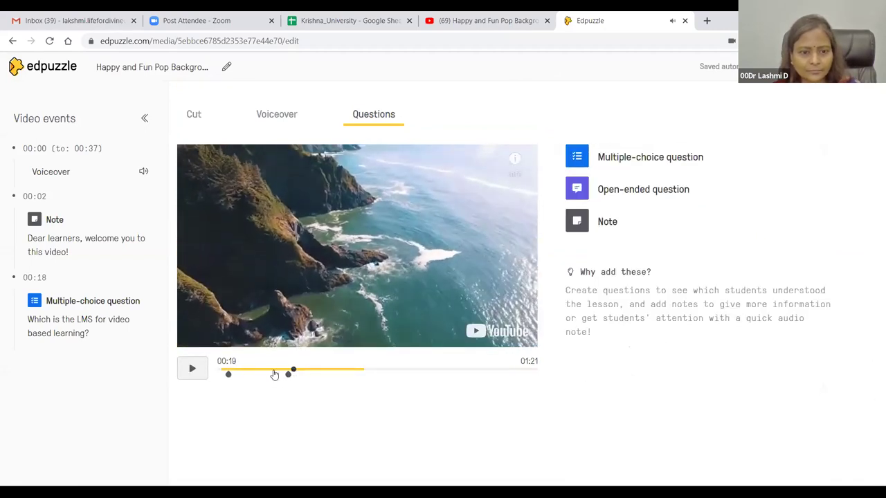
pyautogui.click(334, 371)
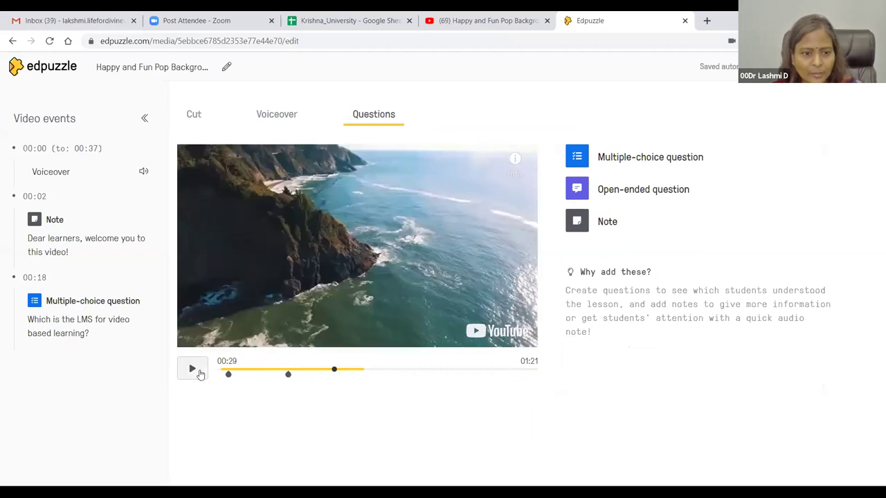
pyautogui.click(655, 196)
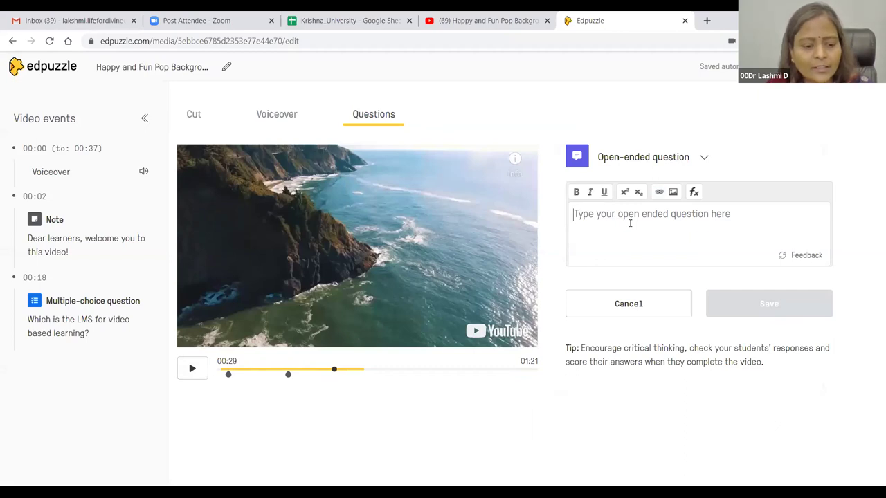
pyautogui.write('Can el')
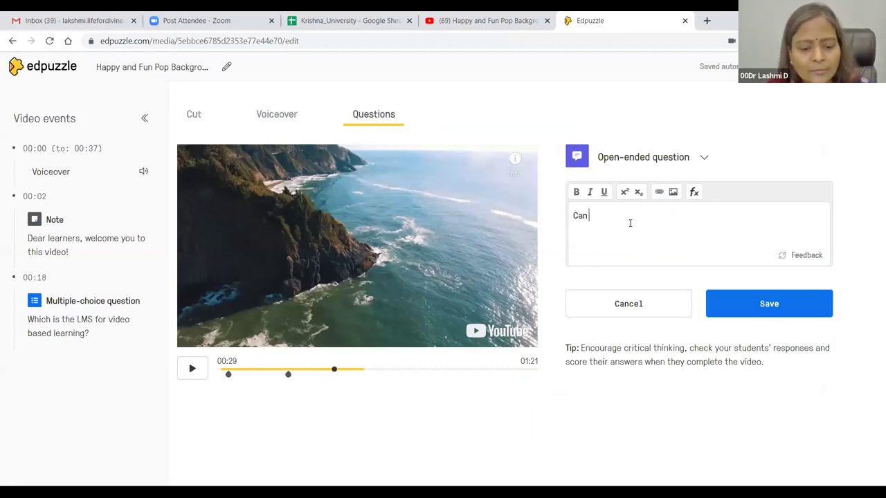
pyautogui.press('BackSpace')
pyautogui.press('BackSpace')
pyautogui.write('write abou')
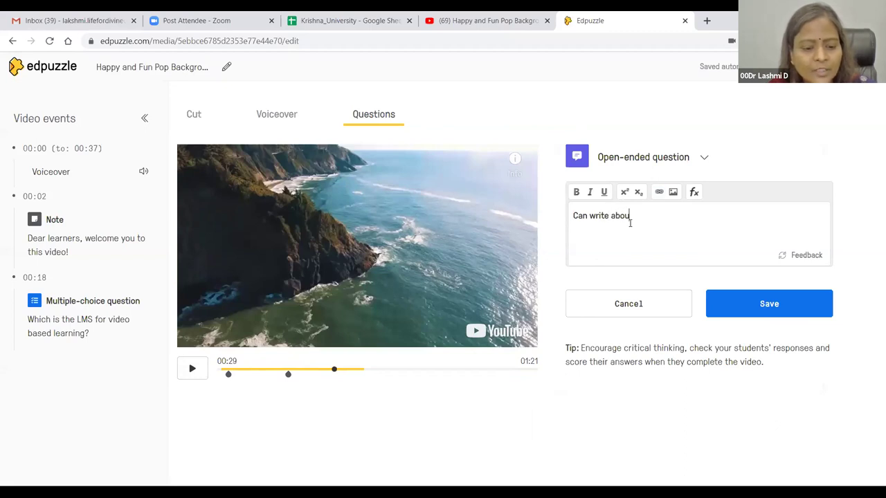
pyautogui.write('t newslaws')
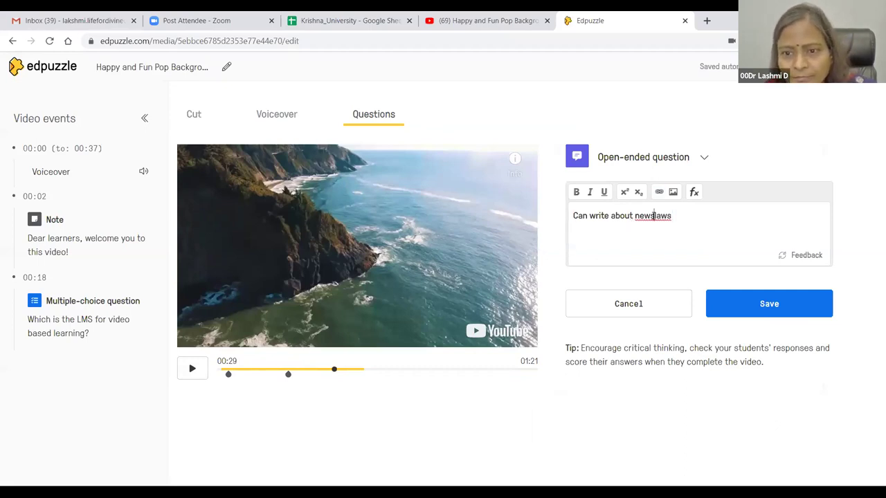
# Step: Correct and complete the open-ended question as "Can write about Newton's laws in your own words?" and save it
pyautogui.click(650, 216)
pyautogui.press('BackSpace')
pyautogui.press('BackSpace')
pyautogui.press('BackSpace')
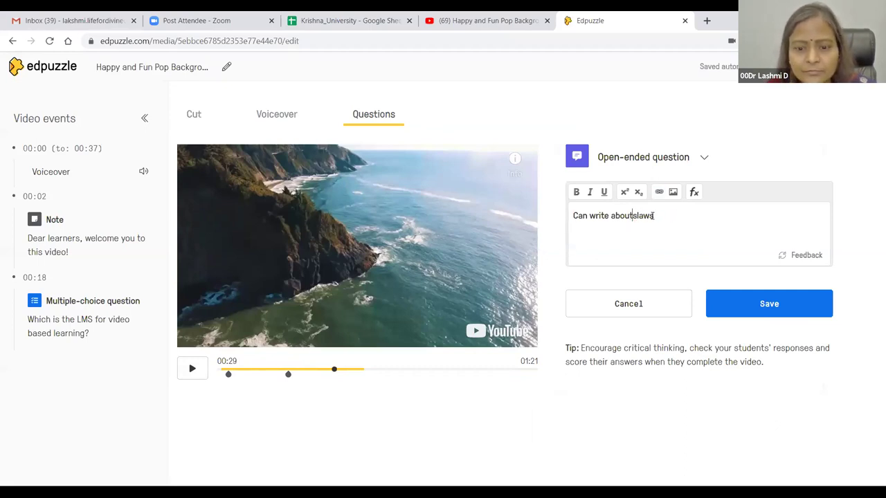
pyautogui.write("Newton's")
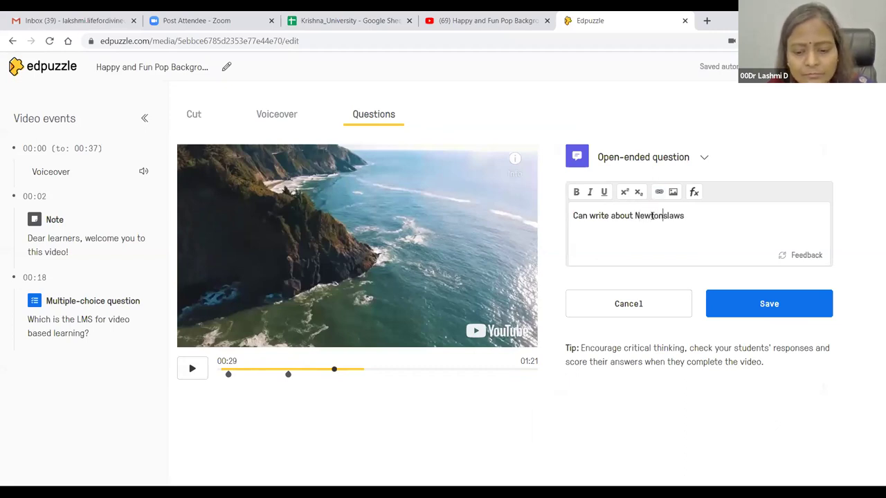
pyautogui.press('Delete')
pyautogui.write('in')
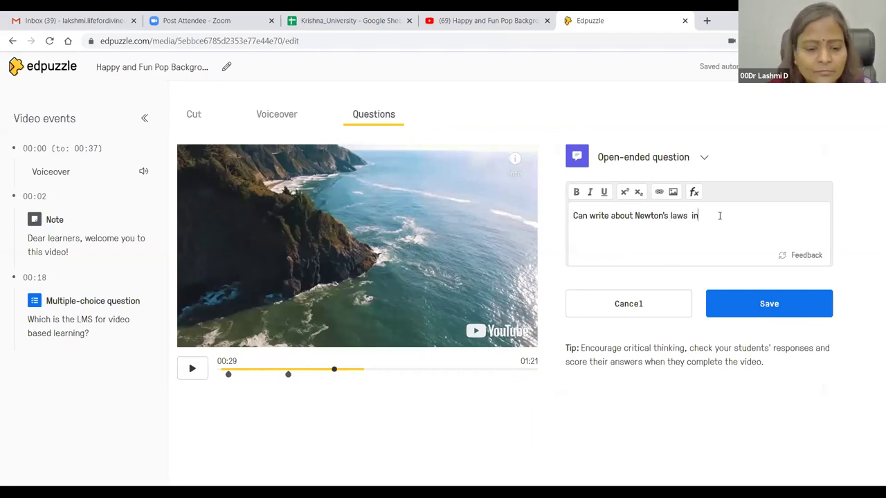
pyautogui.write(' your pwn words?')
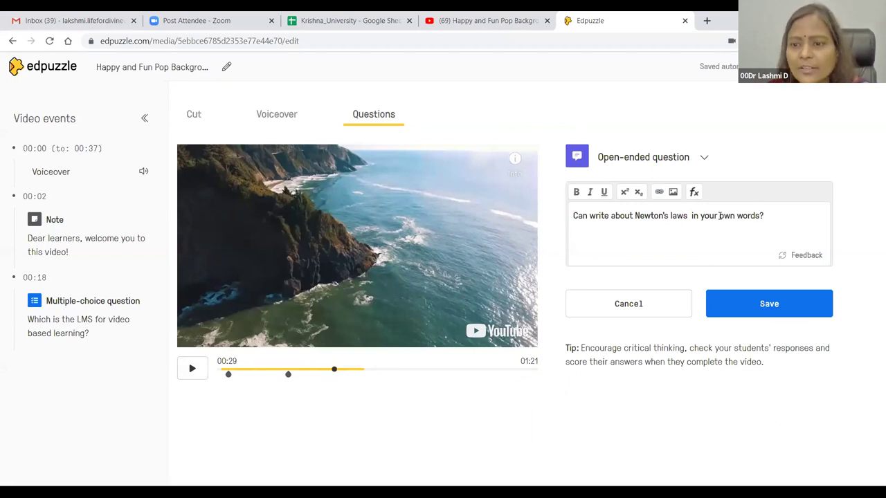
pyautogui.click(786, 310)
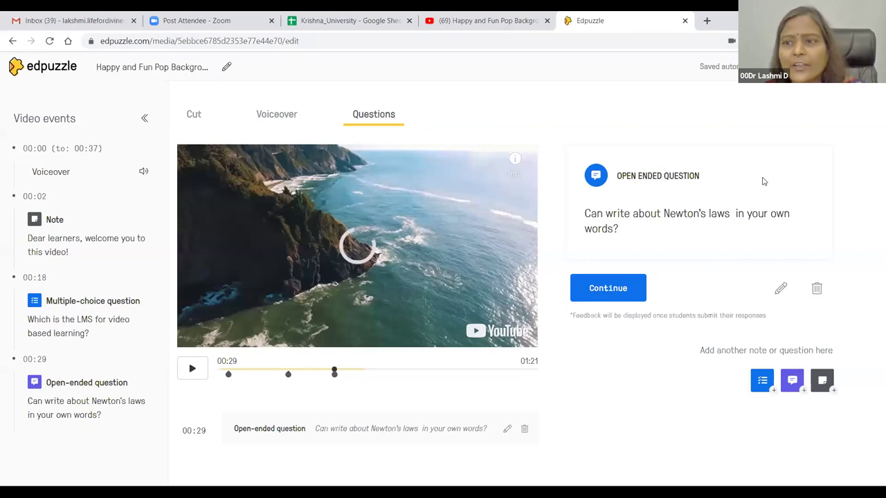
# Step: Finish editing the video lesson and look over its overview page, including the question list and similar videos
pyautogui.click(838, 66)
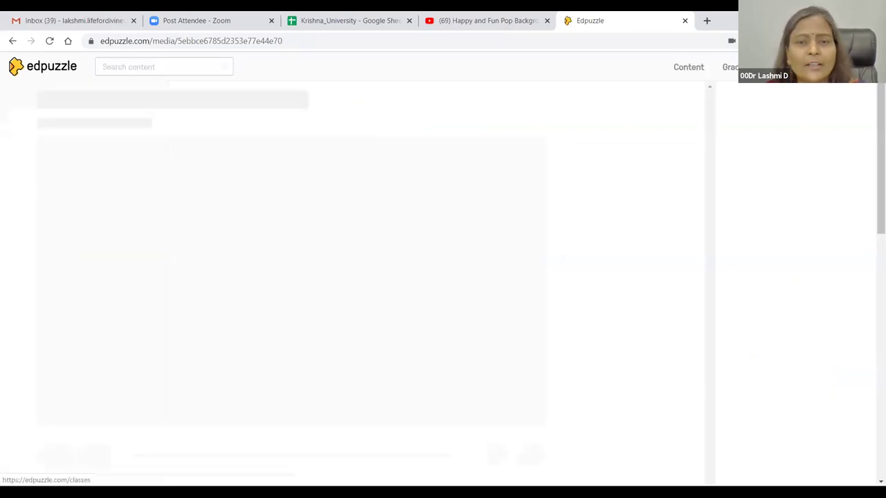
pyautogui.scroll(-4, 592, 223)
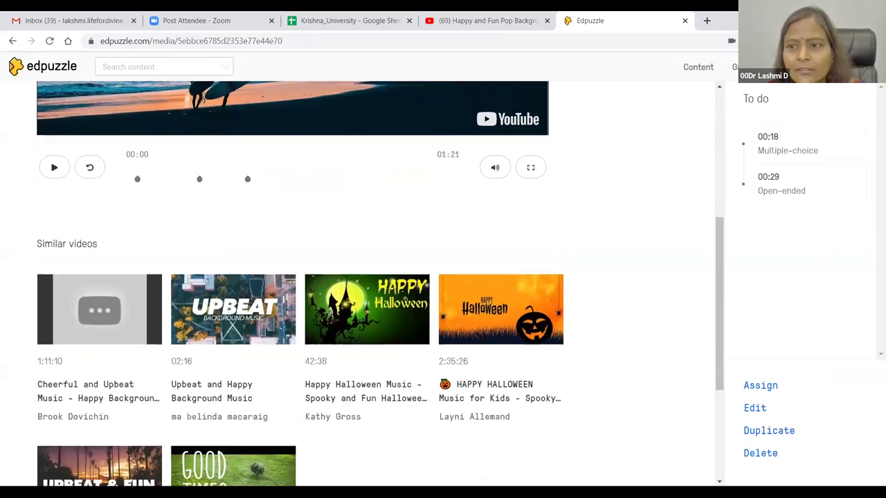
pyautogui.scroll(3, 620, 214)
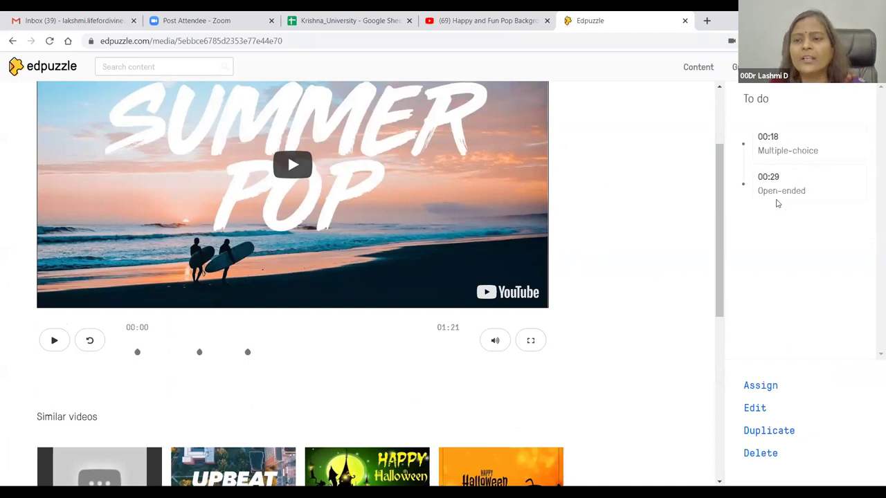
pyautogui.scroll(-2, 640, 237)
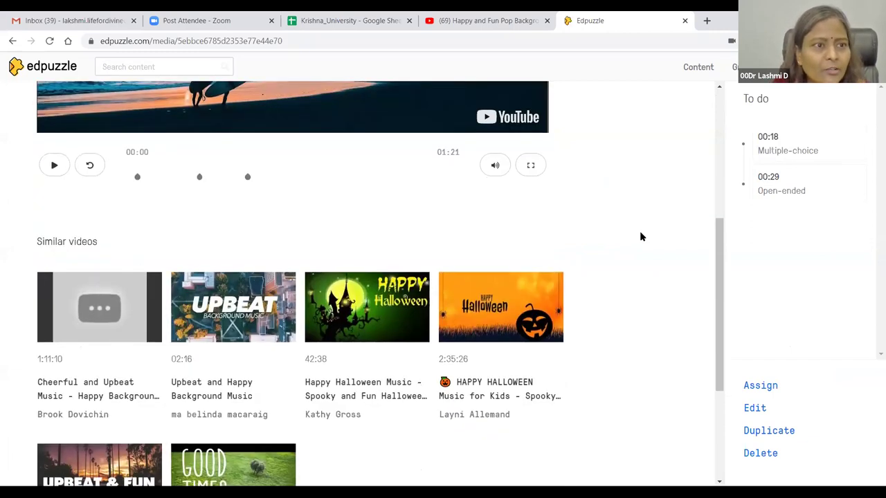
pyautogui.scroll(-2, 641, 236)
pyautogui.scroll(1, 640, 237)
pyautogui.scroll(5, 641, 237)
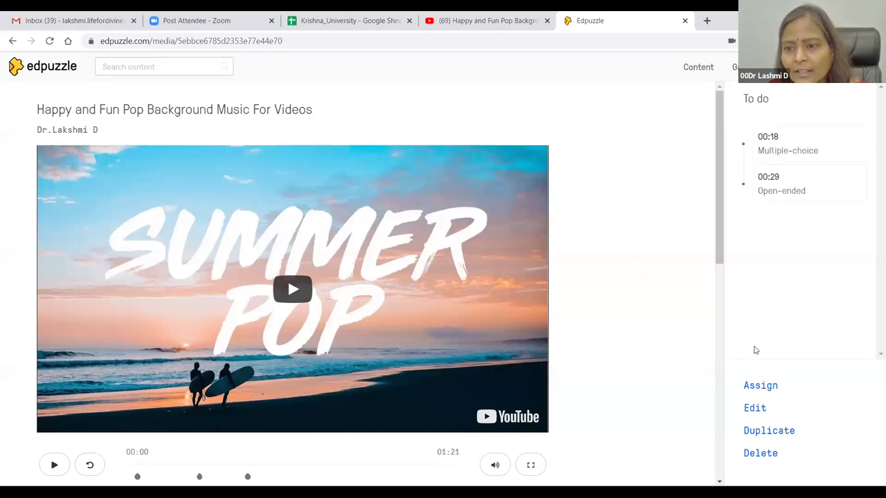
# Step: Start assigning the video lesson to a class and pick June 10th as its due date
pyautogui.scroll(-1, 767, 159)
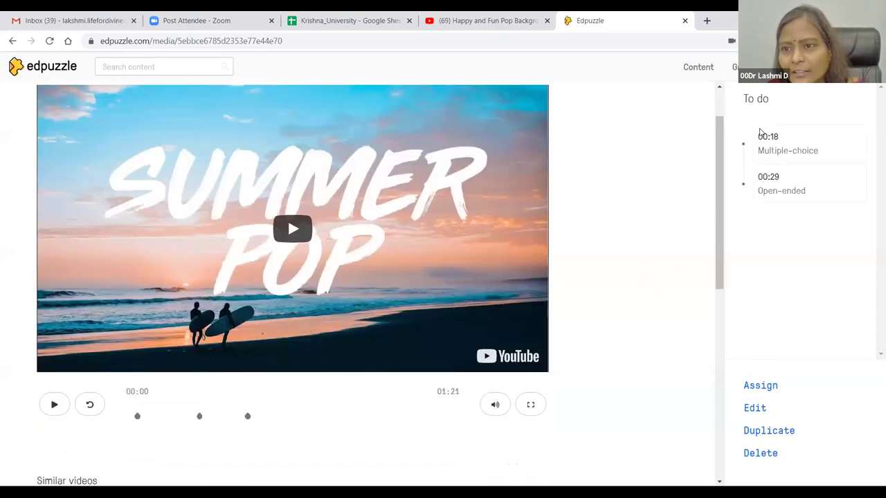
pyautogui.scroll(-2, 821, 346)
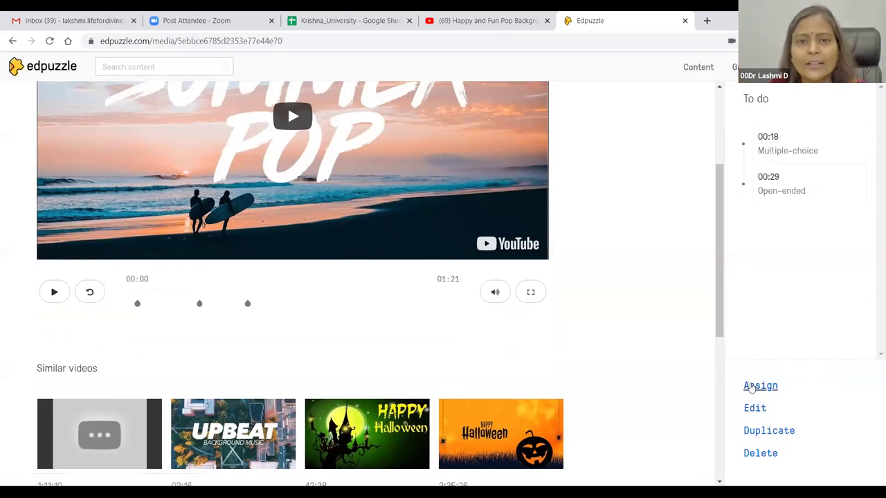
pyautogui.click(751, 388)
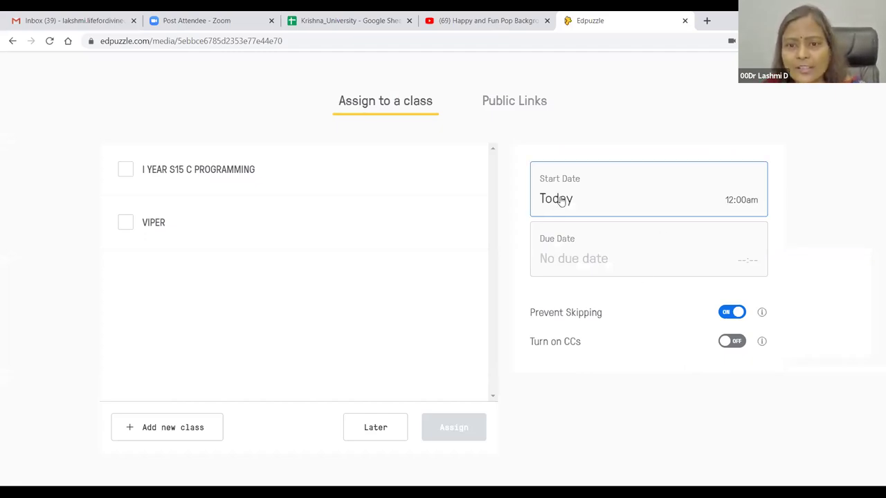
pyautogui.click(569, 262)
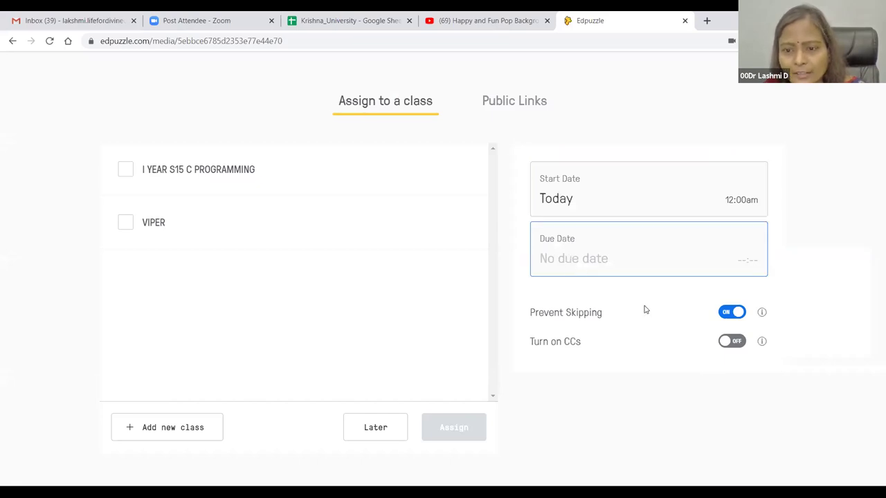
pyautogui.click(665, 353)
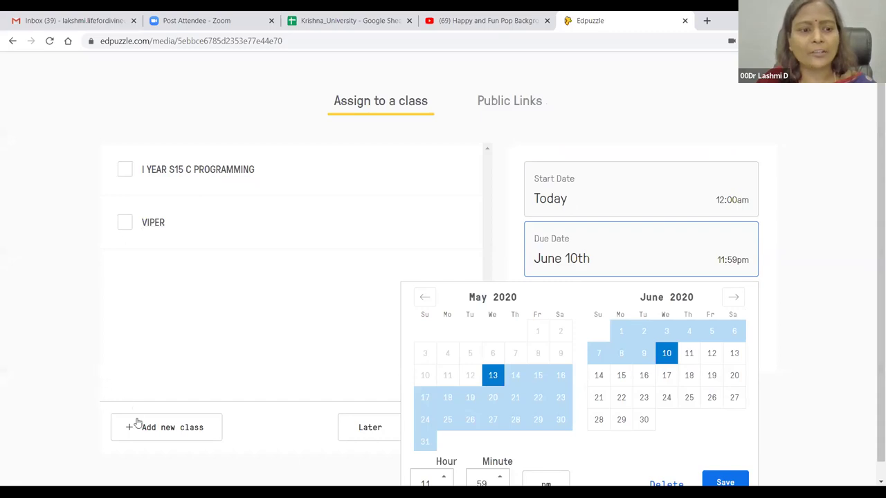
# Step: Start a new class named Krishna University and reuse that name as its description
pyautogui.click(166, 427)
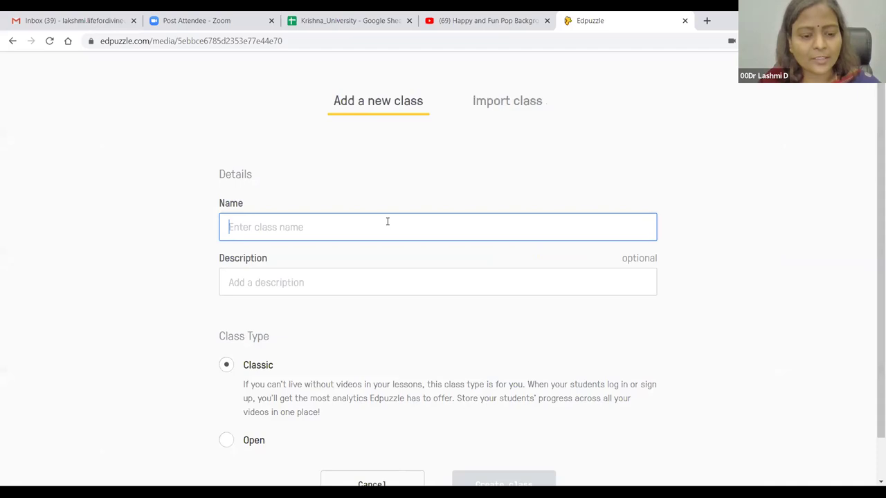
pyautogui.write('Krishna ')
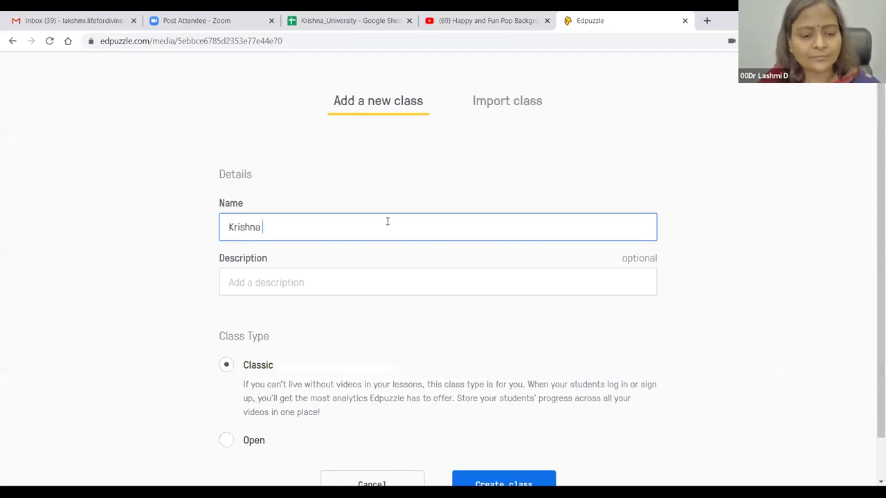
pyautogui.write('Universi')
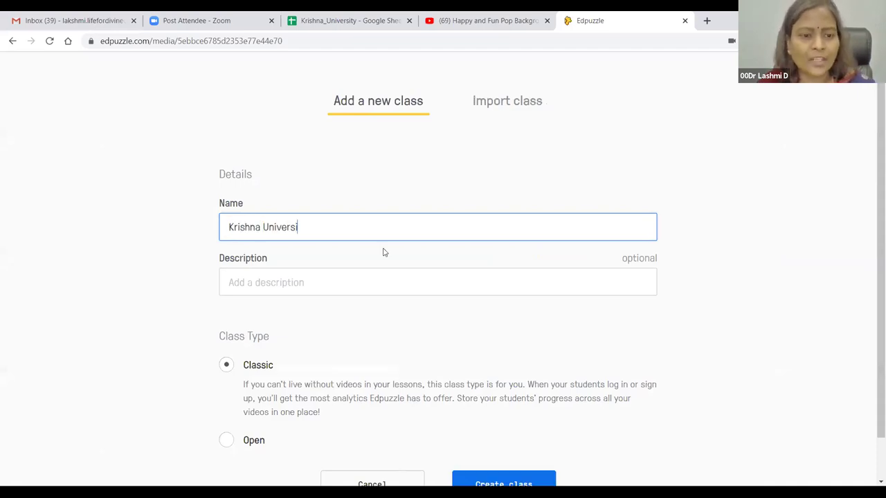
pyautogui.write('ty')
pyautogui.press('Tab')
pyautogui.tripleClick(235, 171)
pyautogui.hotkey('ctrl', 'c')
pyautogui.click(280, 230)
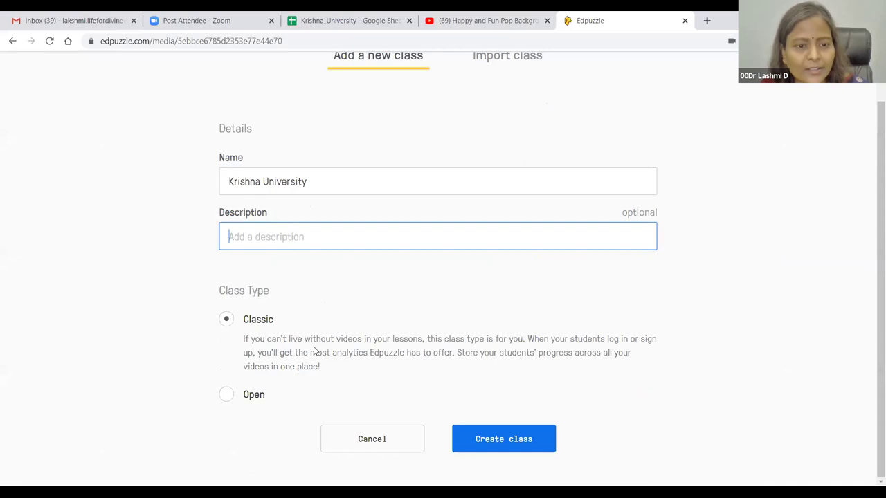
pyautogui.hotkey('ctrl', 'v')
# Step: Create the class with the Open class type and assign the video lesson to Krishna University
pyautogui.press('Tab')
pyautogui.press('Down')
pyautogui.scroll(-2, 464, 302)
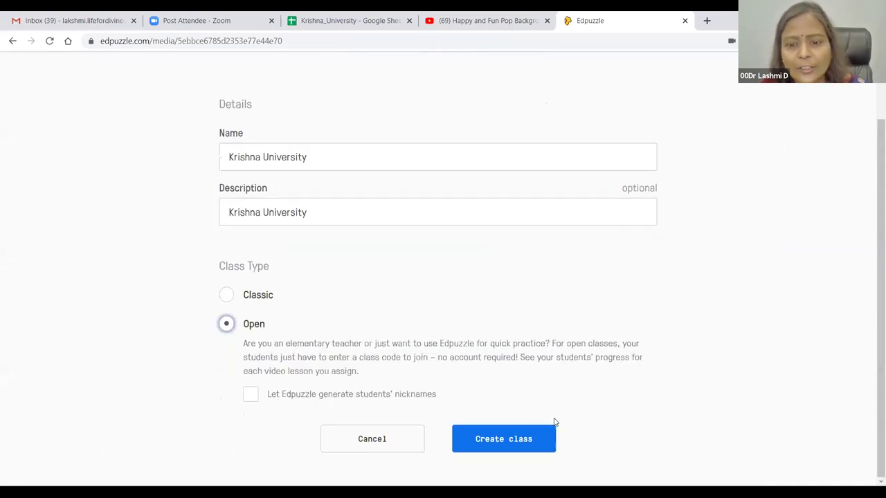
pyautogui.click(553, 422)
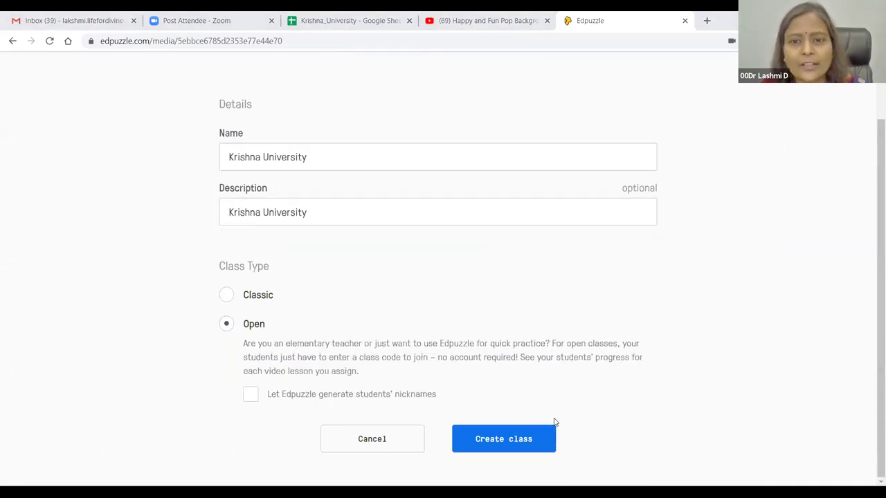
pyautogui.click(517, 449)
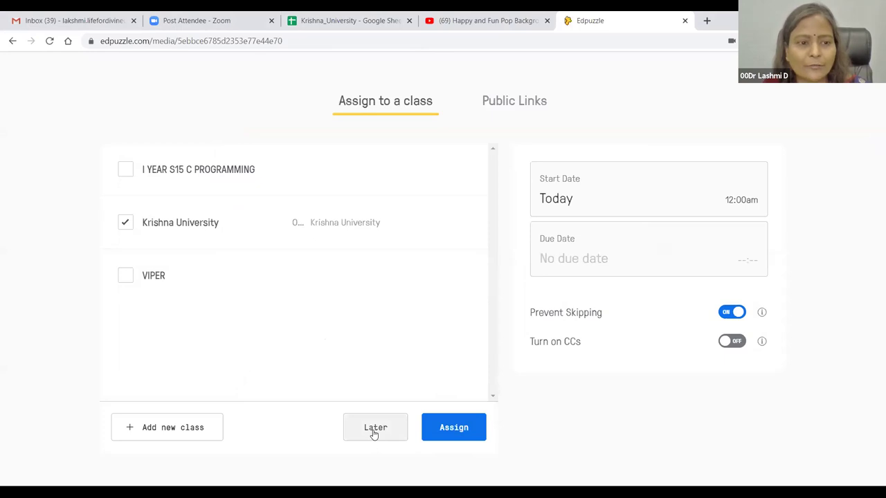
pyautogui.click(440, 430)
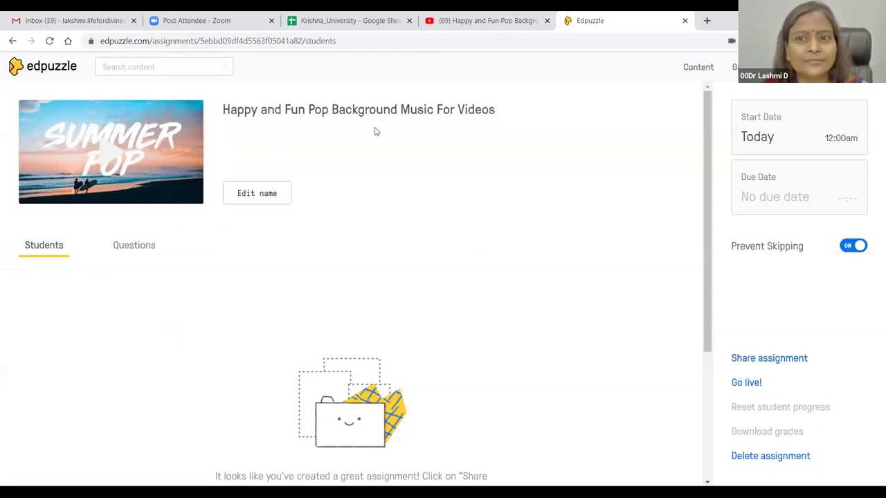
# Step: Return to the content home page, then open the Happy and Fun Pop Background Music lesson and look over its page
pyautogui.hotkey('alt', 'Left')
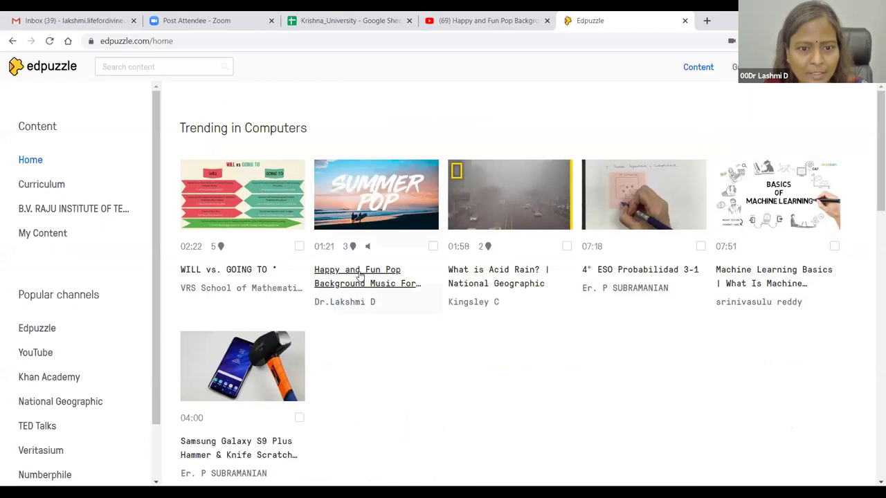
pyautogui.click(433, 247)
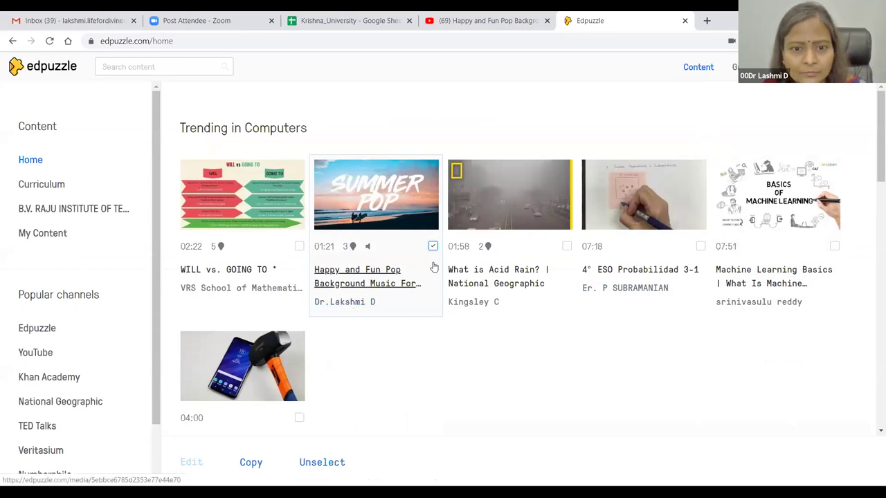
pyautogui.click(402, 215)
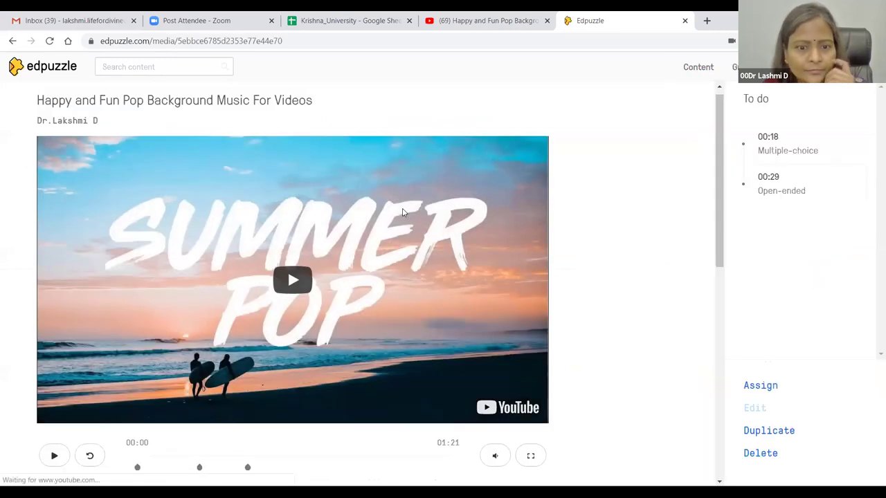
pyautogui.scroll(-5, 540, 359)
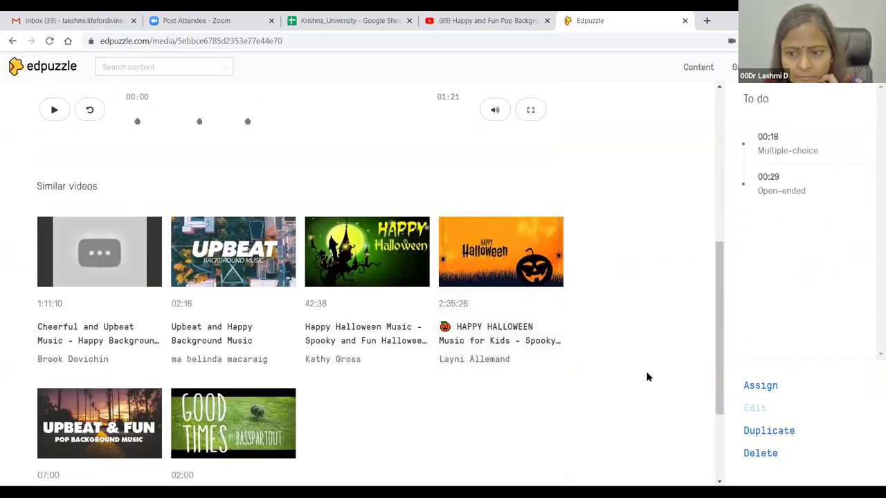
pyautogui.scroll(2, 647, 374)
pyautogui.scroll(2, 807, 389)
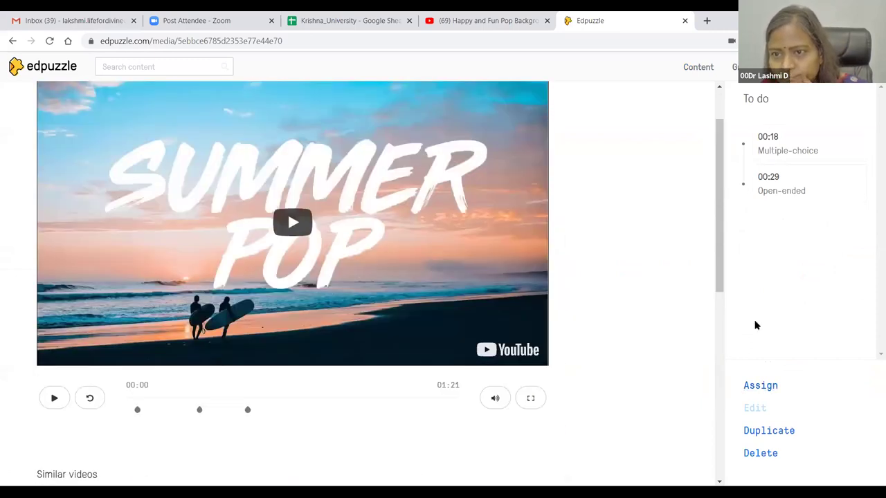
# Step: Go to My Content and check the link options of the Happy and Fun Pop Background Music lesson
pyautogui.doubleClick(700, 67)
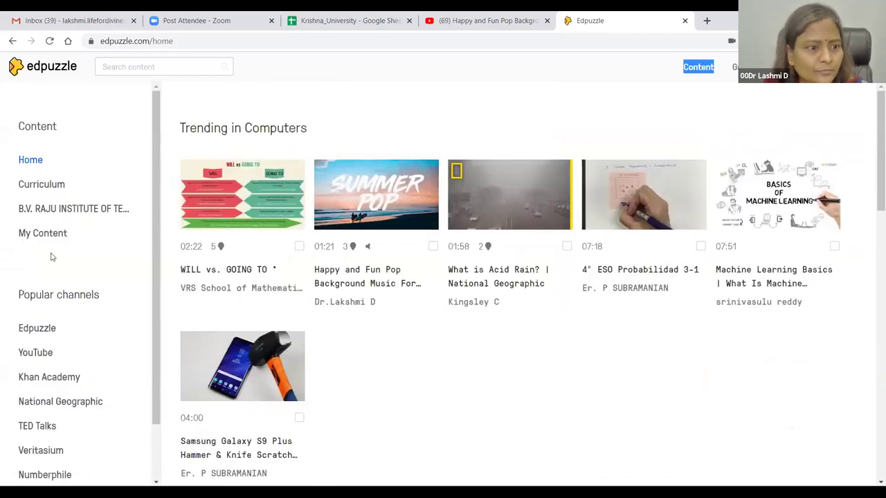
pyautogui.doubleClick(62, 232)
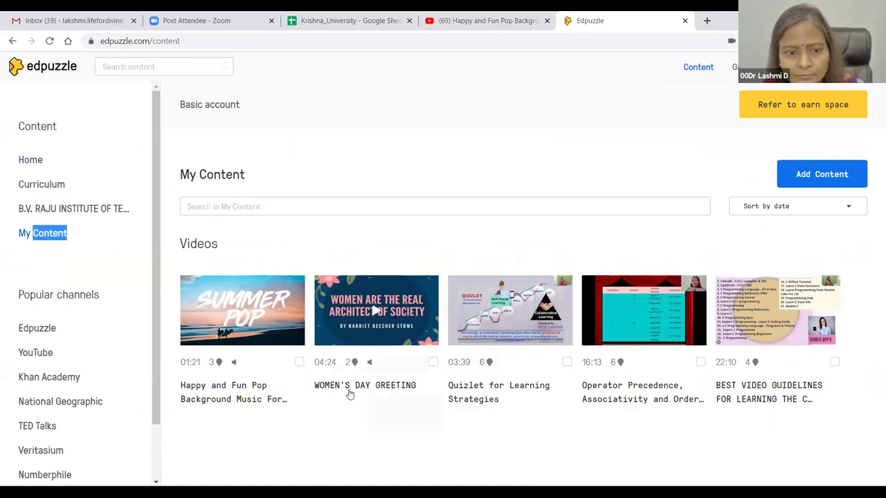
pyautogui.rightClick(233, 391)
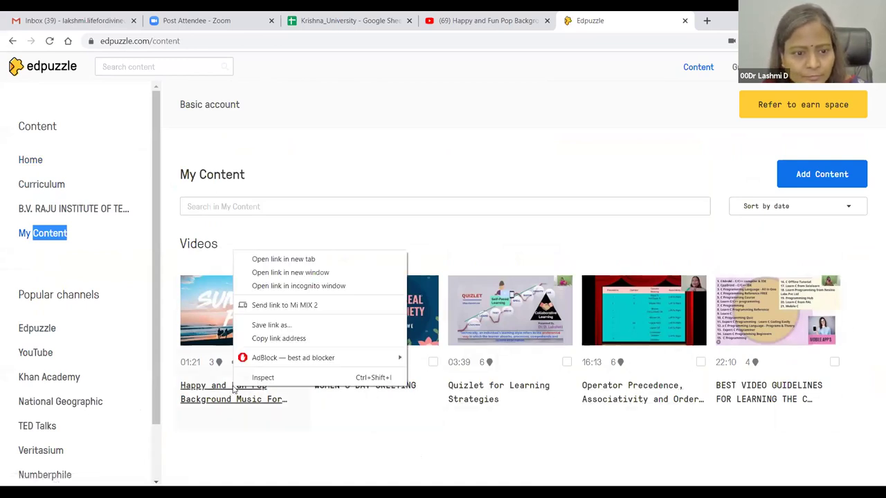
pyautogui.click(302, 431)
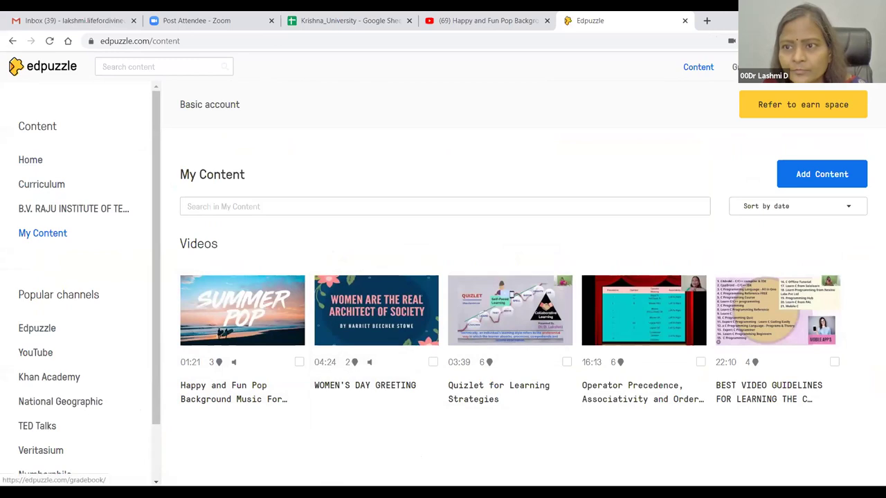
# Step: View the gradebook and student list of the I YEAR S15 C PROGRAMMING class, and return to the content home page
pyautogui.click(373, 318)
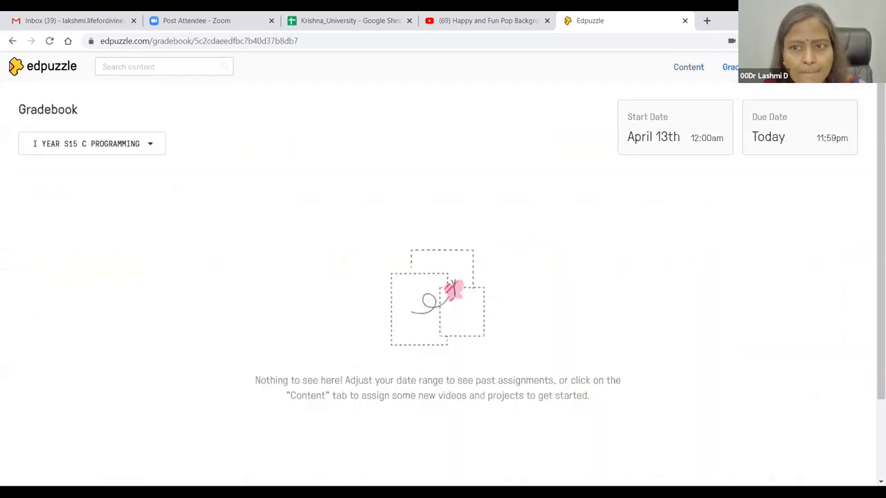
pyautogui.click(687, 68)
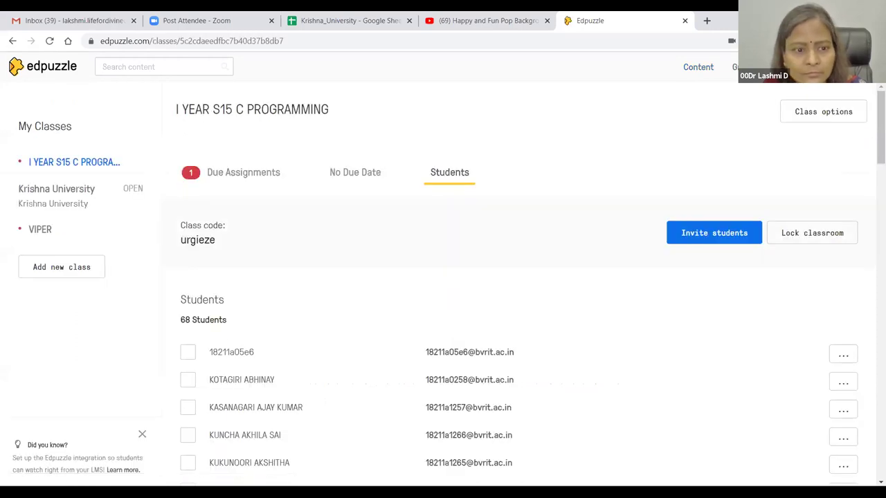
pyautogui.click(691, 70)
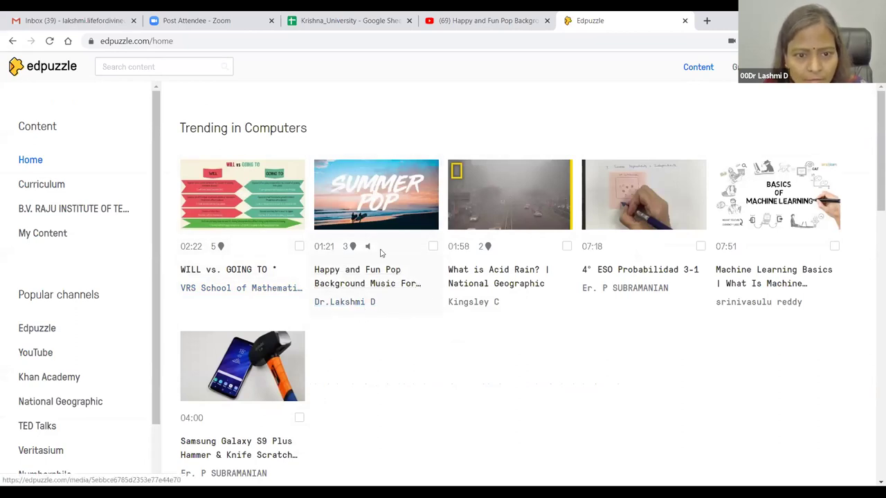
# Step: Copy the Happy and Fun Pop Background Music lesson from Trending in Computers, and clear its selection
pyautogui.click(432, 247)
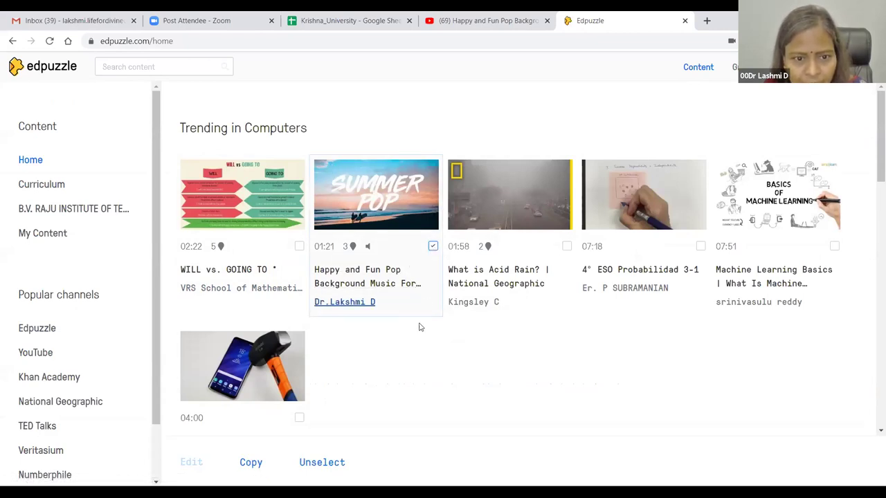
pyautogui.scroll(-1, 378, 364)
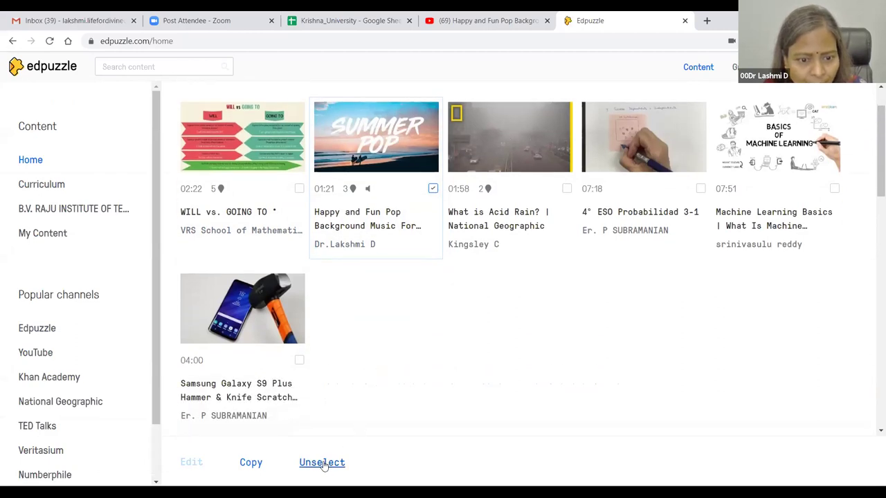
pyautogui.click(255, 464)
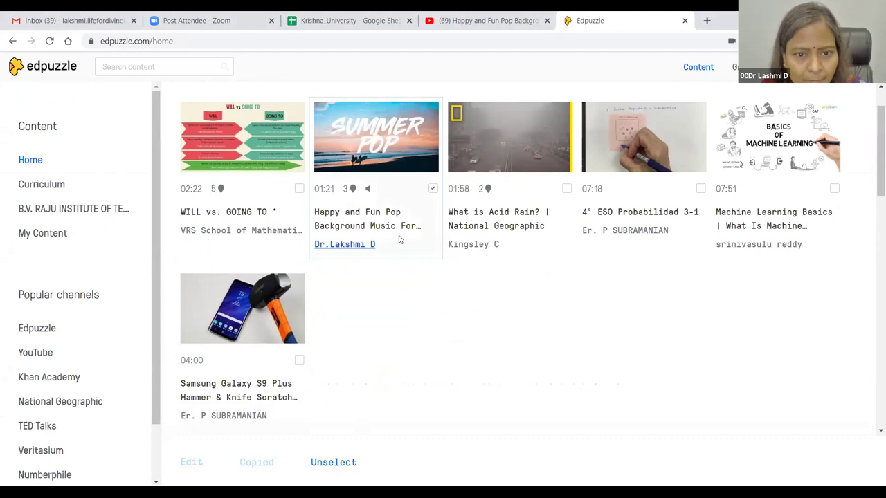
pyautogui.click(431, 193)
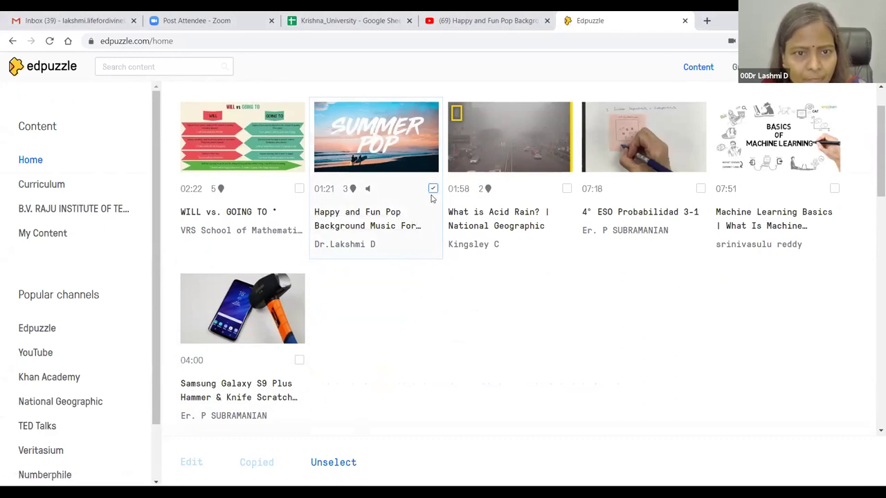
pyautogui.scroll(-3, 408, 345)
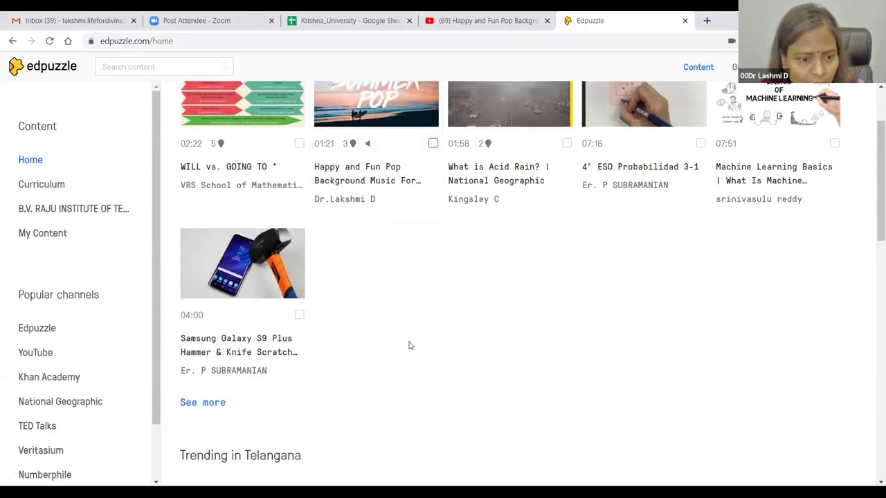
pyautogui.scroll(4, 408, 345)
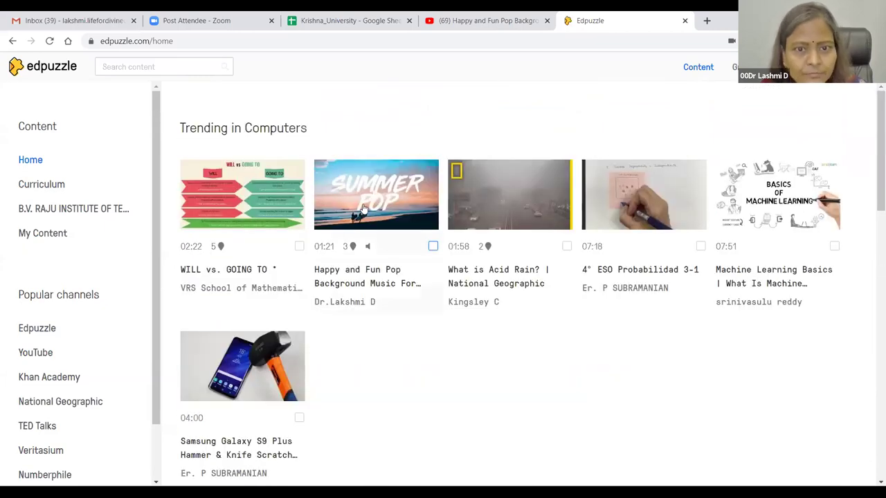
# Step: Check the question and note indicator on the Happy and Fun Pop lesson, and open its page to view other video versions
pyautogui.moveTo(368, 249)
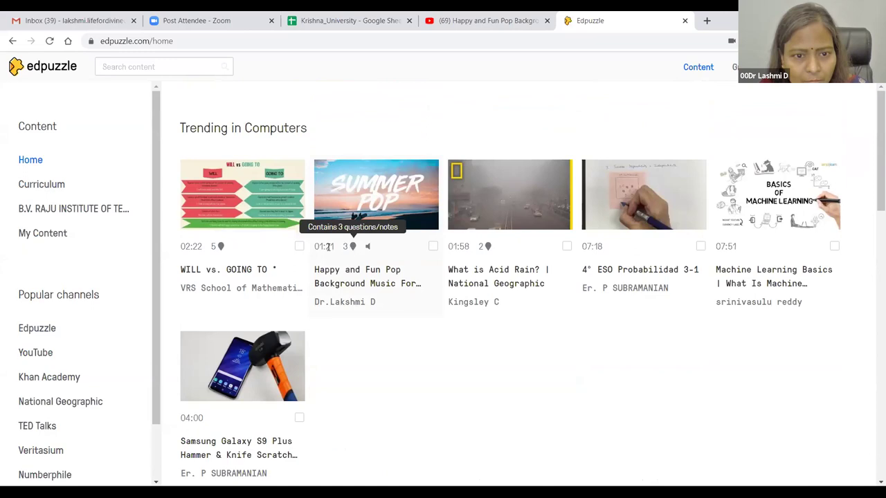
pyautogui.click(433, 247)
pyautogui.click(432, 248)
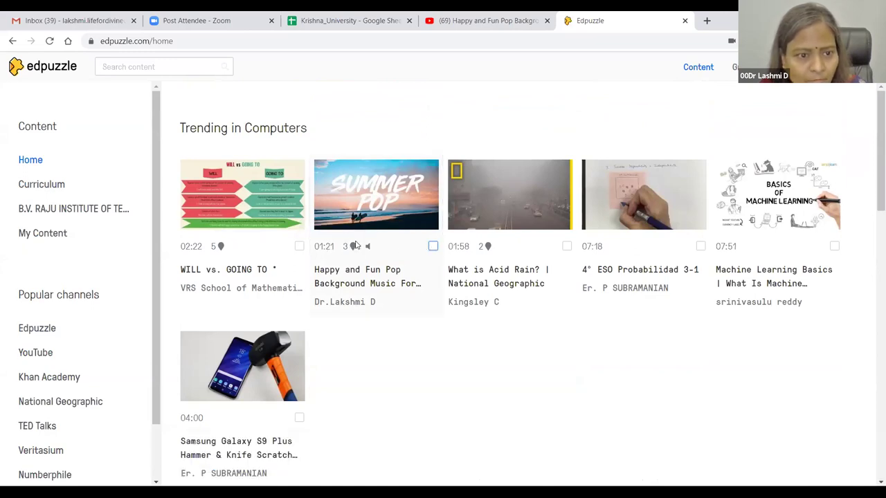
pyautogui.click(359, 273)
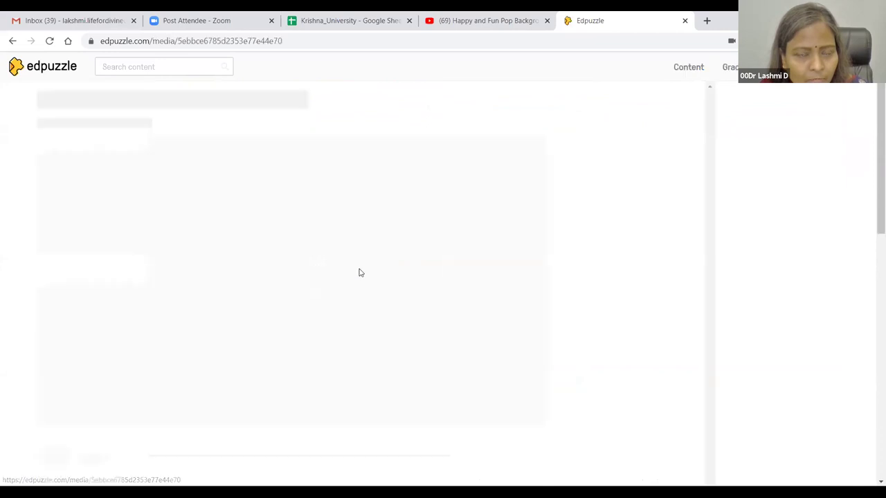
pyautogui.scroll(-3, 248, 315)
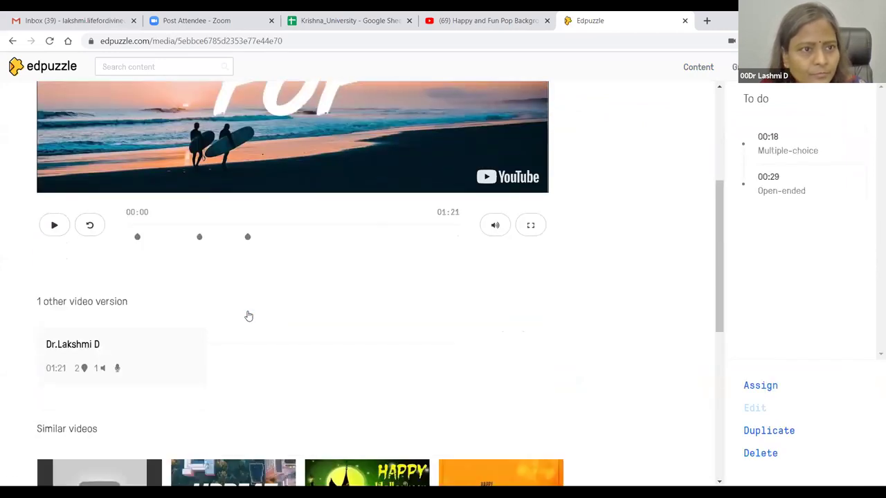
# Step: Review the Happy and Fun Pop lesson page, its web address and other video version, and return to the content home page
pyautogui.scroll(3, 248, 316)
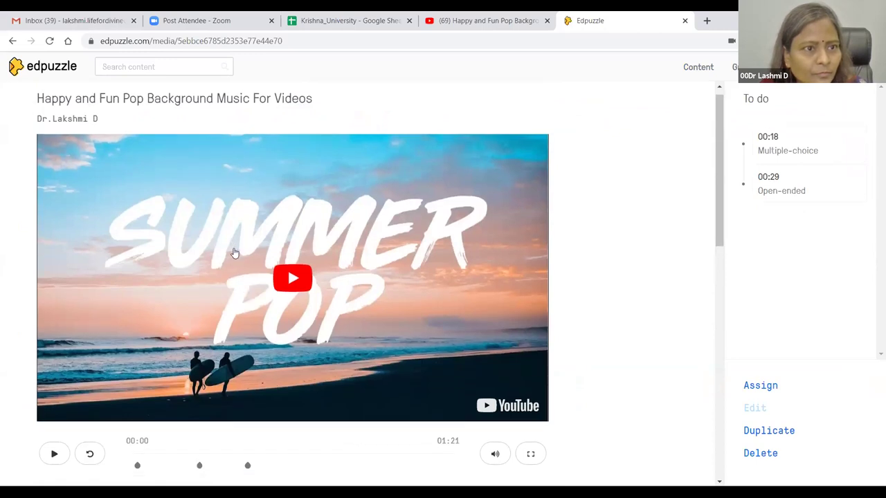
pyautogui.scroll(-2, 235, 253)
pyautogui.scroll(2, 233, 182)
pyautogui.moveTo(292, 40); pyautogui.dragTo(89, 41)
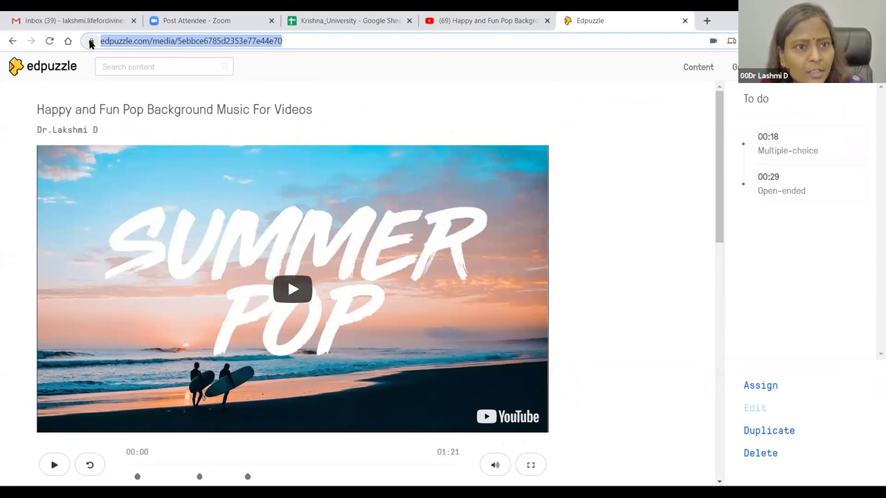
pyautogui.hotkey('alt', 'Tab')
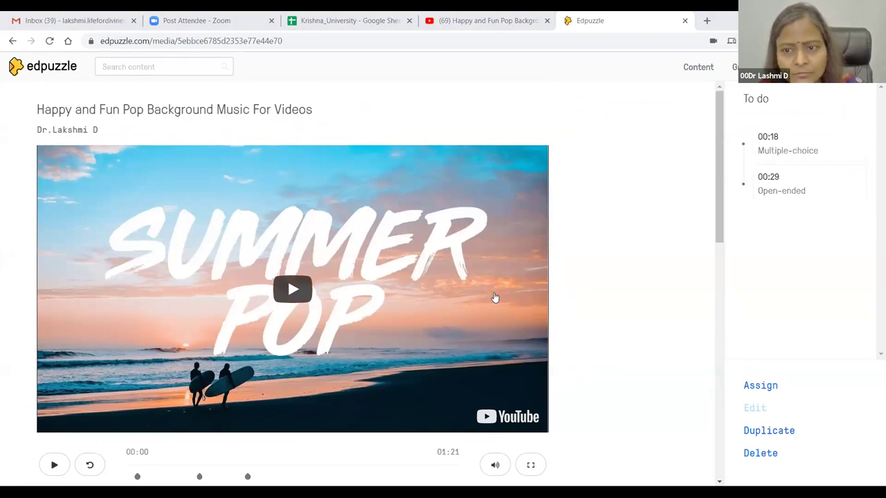
pyautogui.hotkey('ctrl', 'l')
pyautogui.scroll(-3, 244, 333)
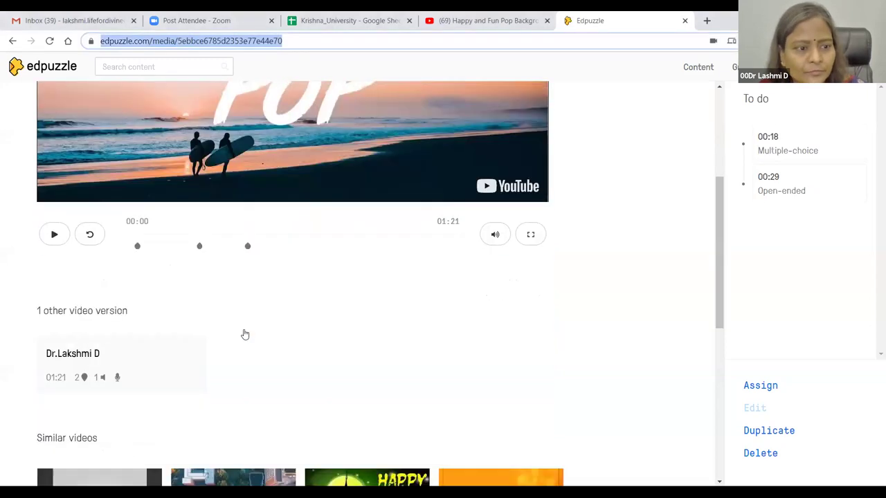
pyautogui.scroll(-4, 244, 334)
pyautogui.scroll(7, 244, 334)
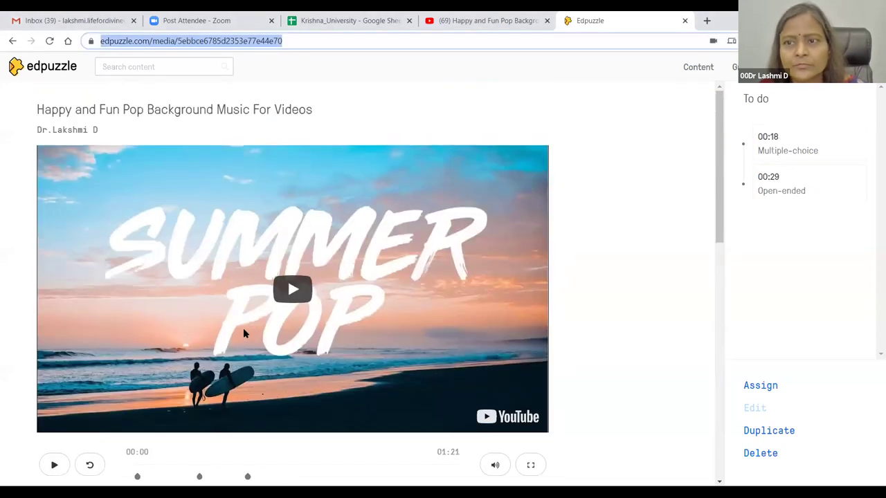
pyautogui.click(12, 41)
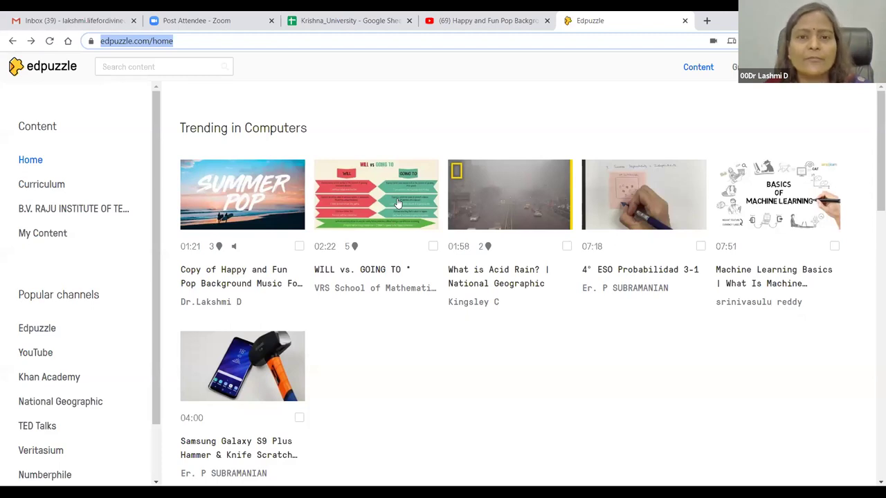
# Step: Switch to the Krishna_University spreadsheet and look through the 4. LMS for video based Learning sheet down to the Vizia entry
pyautogui.click(322, 26)
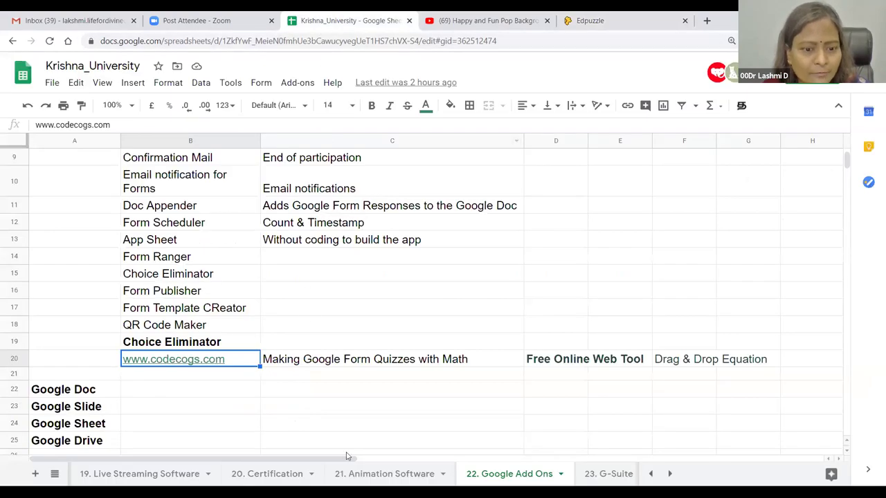
pyautogui.click(654, 475)
pyautogui.click(653, 474)
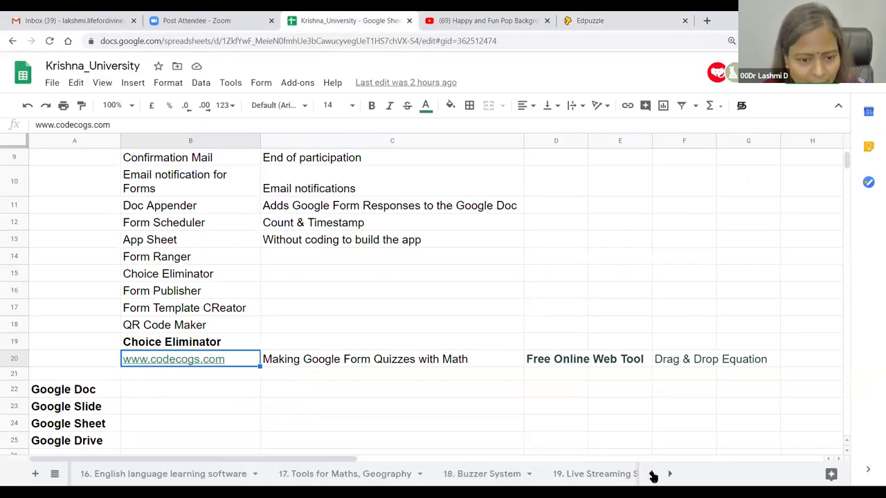
pyautogui.click(653, 474)
pyautogui.click(653, 474)
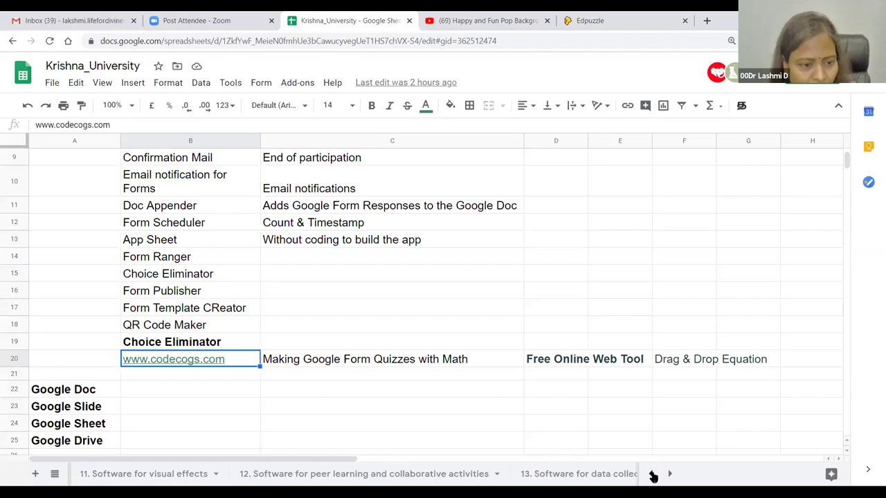
pyautogui.click(653, 475)
pyautogui.click(654, 474)
pyautogui.click(653, 474)
pyautogui.click(653, 474)
pyautogui.click(653, 475)
pyautogui.click(653, 475)
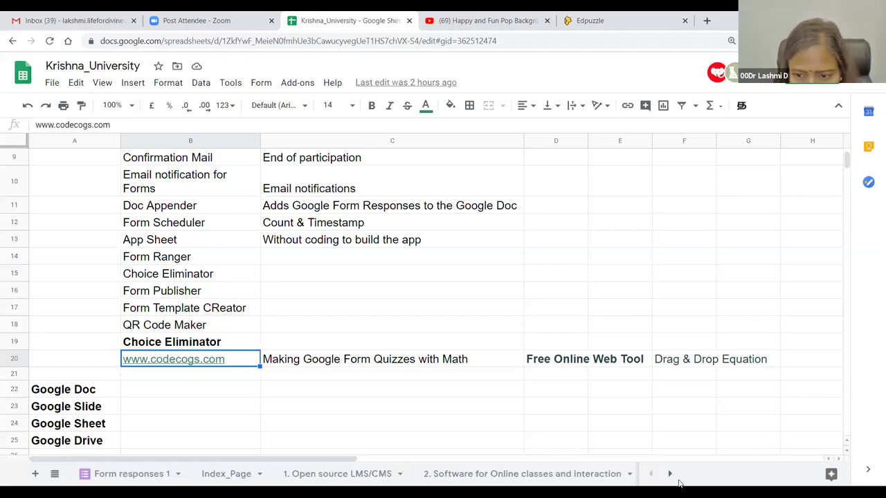
pyautogui.click(670, 475)
pyautogui.click(670, 474)
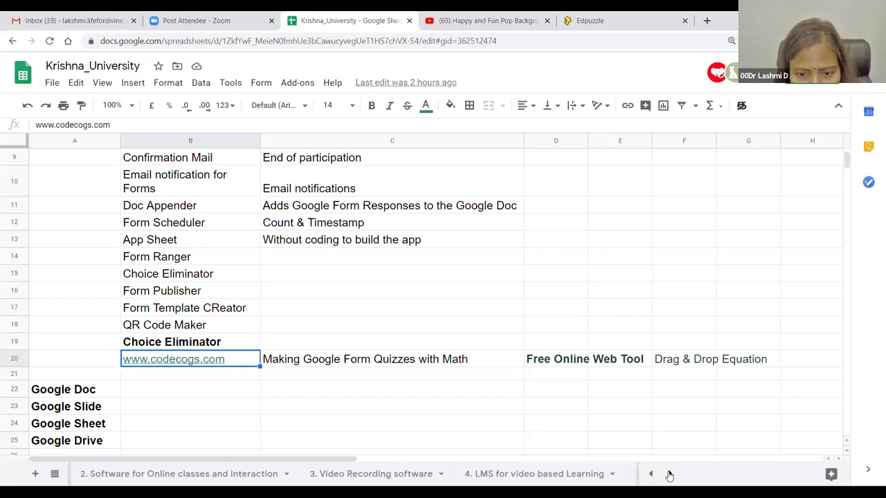
pyautogui.click(515, 478)
pyautogui.scroll(-5, 391, 376)
pyautogui.scroll(-2, 391, 375)
pyautogui.scroll(-3, 391, 376)
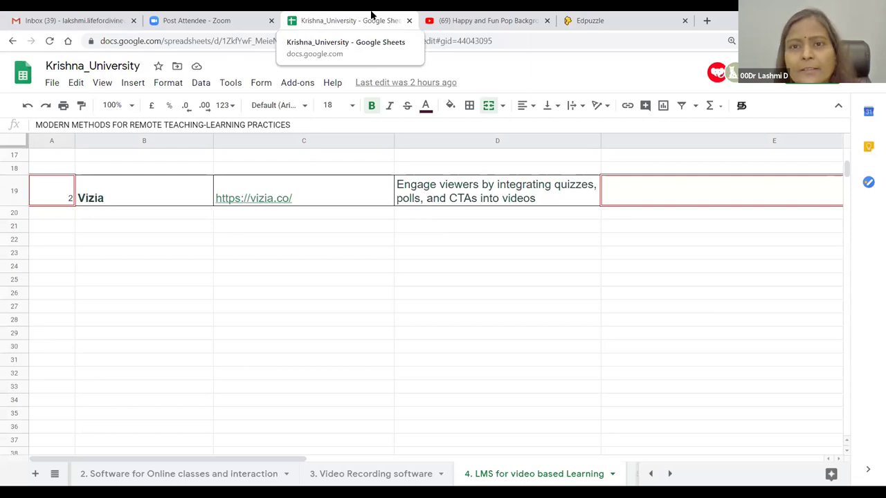
# Step: Replace the Edpuzzle page with google.com, search for mentimeter, and open the Mentimeter website
pyautogui.click(629, 15)
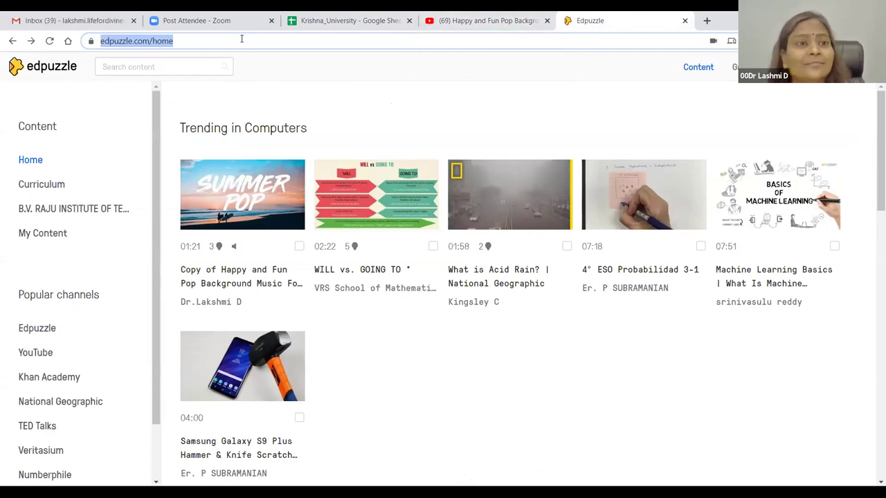
pyautogui.write('google.com')
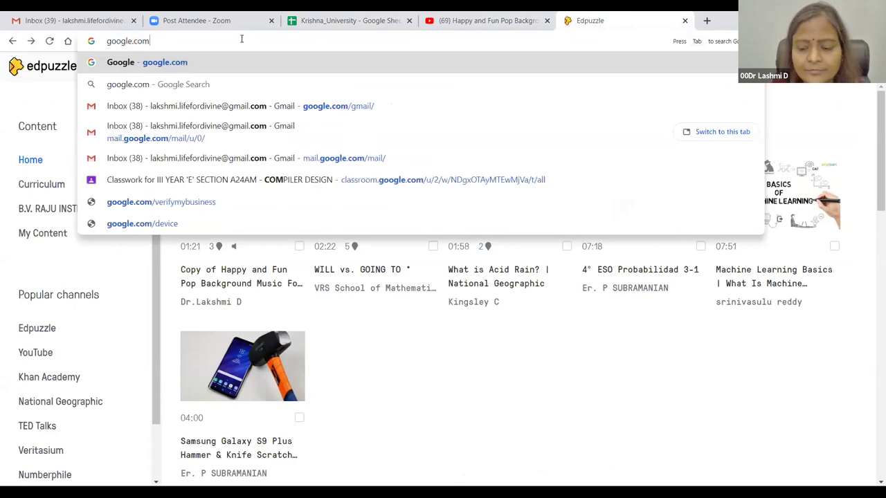
pyautogui.press('Return')
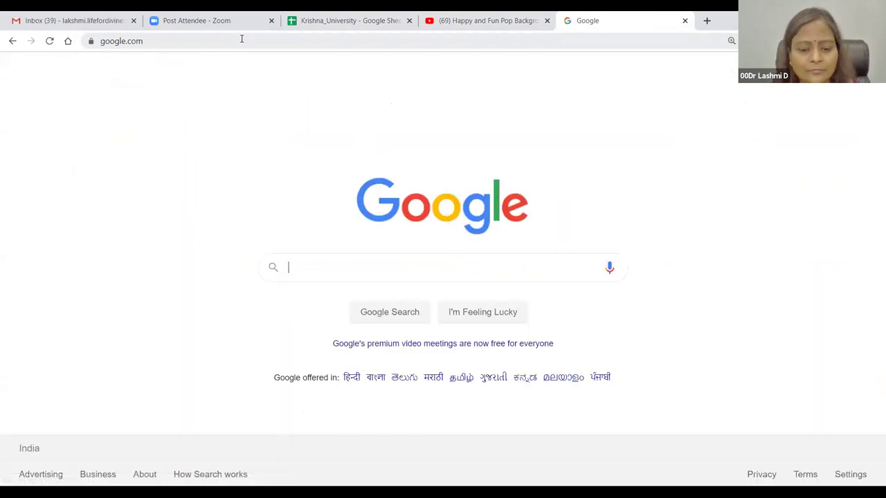
pyautogui.write('mentim')
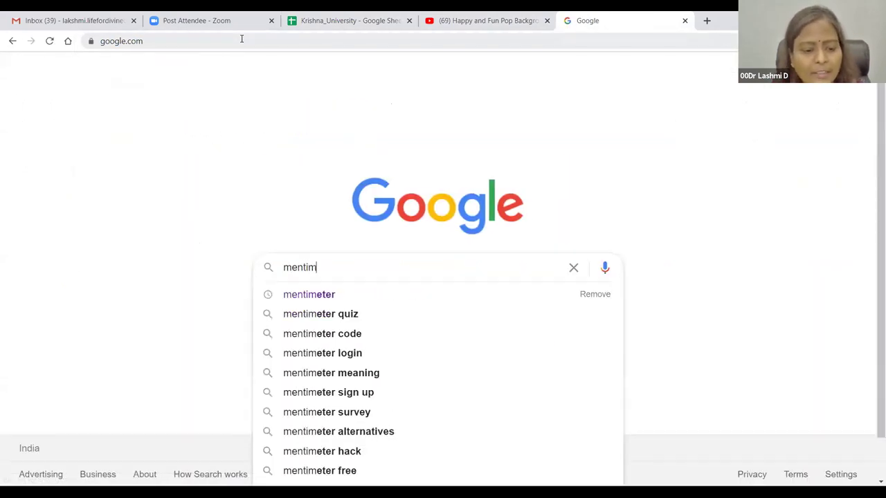
pyautogui.write('eter')
pyautogui.press('Return')
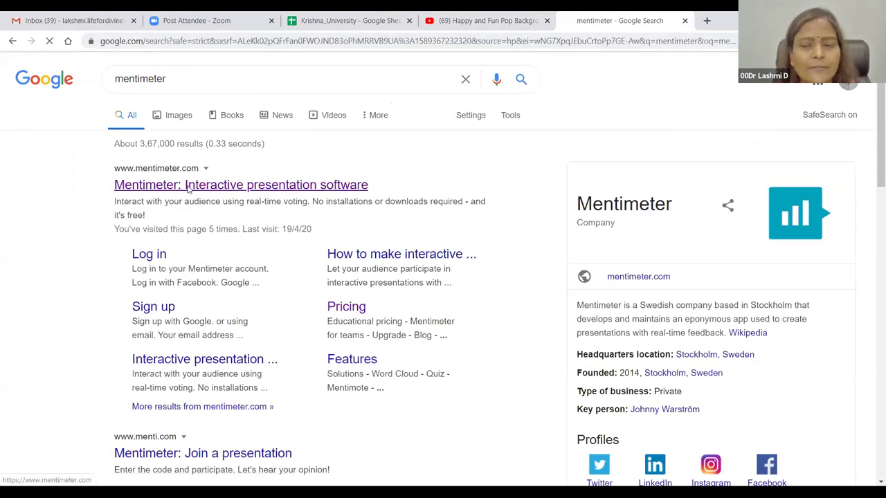
pyautogui.click(188, 190)
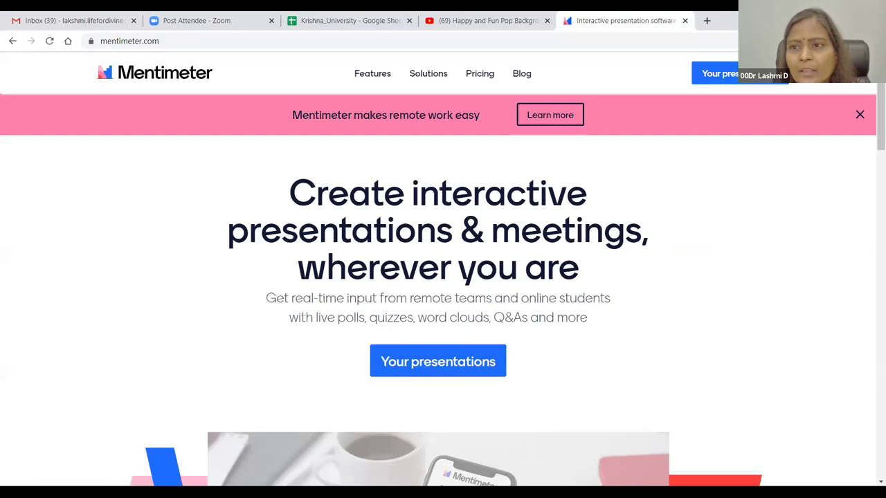
# Step: Open the account's presentations on Mentimeter and look through the whole list of existing ones
pyautogui.click(730, 79)
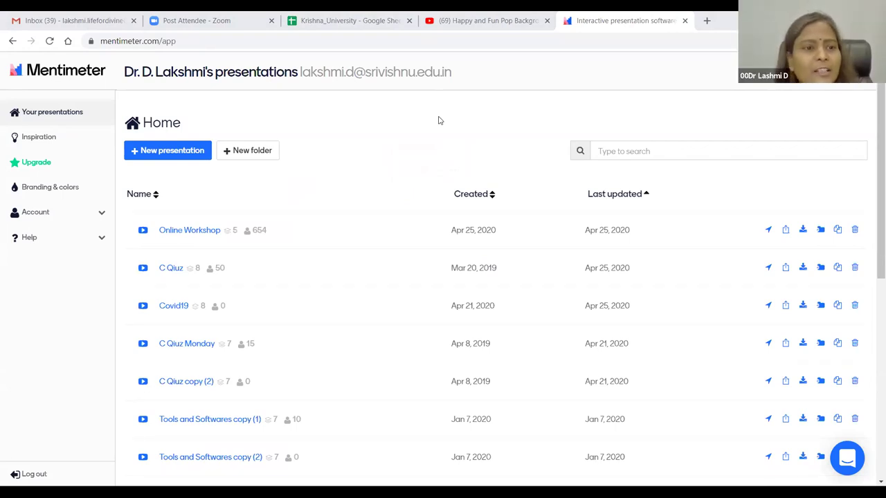
pyautogui.scroll(-2, 205, 237)
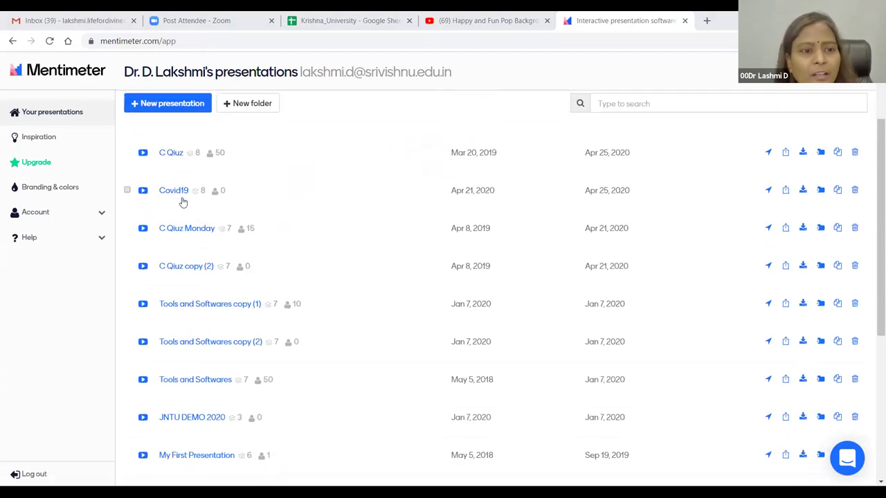
pyautogui.scroll(-1, 179, 235)
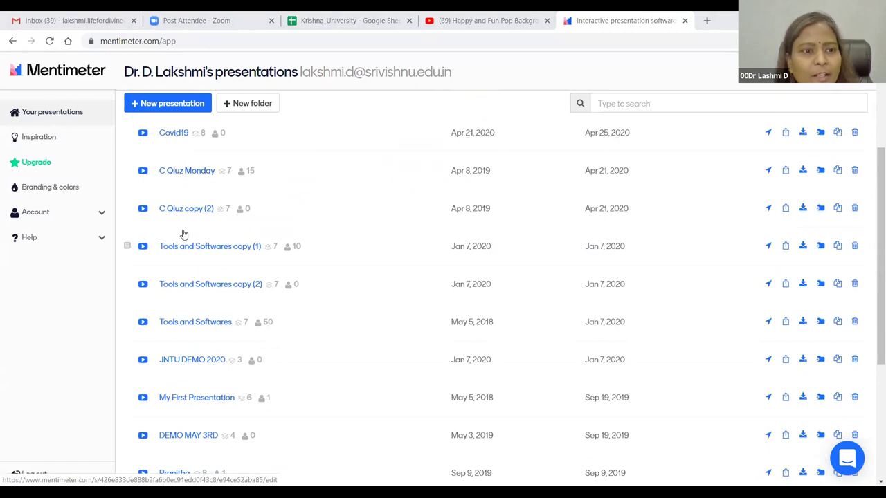
pyautogui.scroll(-4, 181, 236)
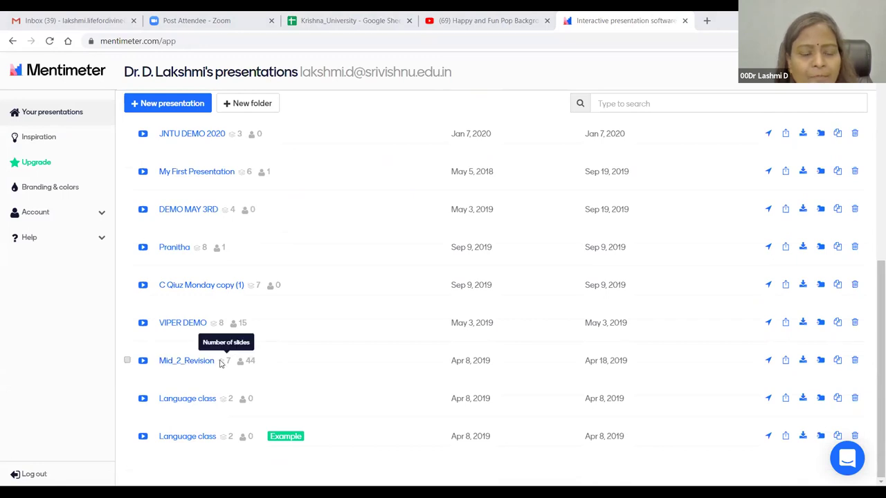
pyautogui.scroll(5, 225, 396)
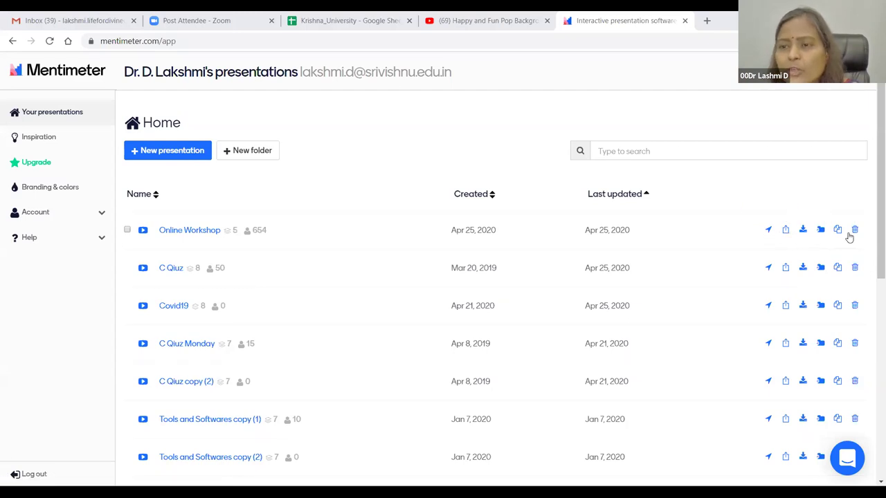
# Step: Create a new presentation named Krishna University Workshop
pyautogui.click(183, 157)
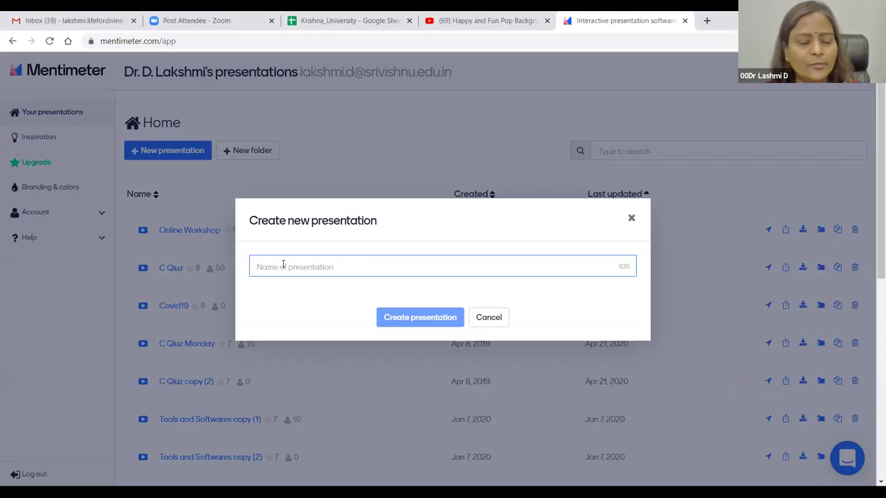
pyautogui.write('Krish')
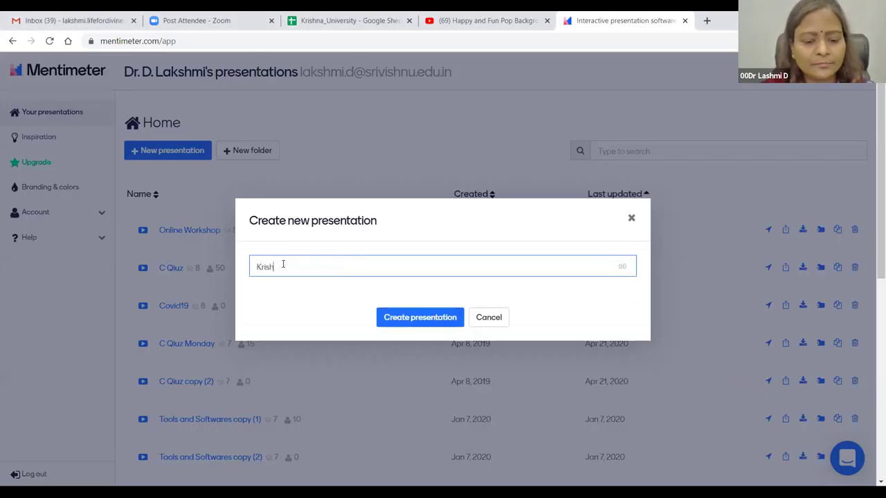
pyautogui.write('na University ')
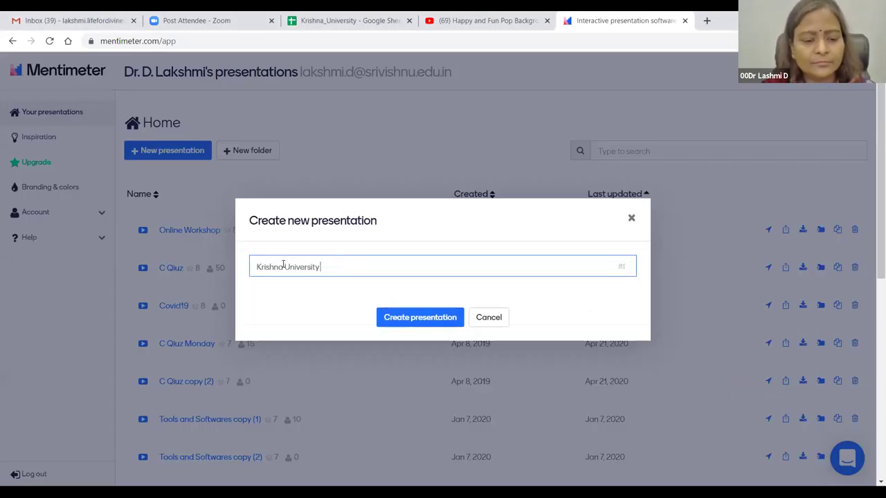
pyautogui.write('Workshop')
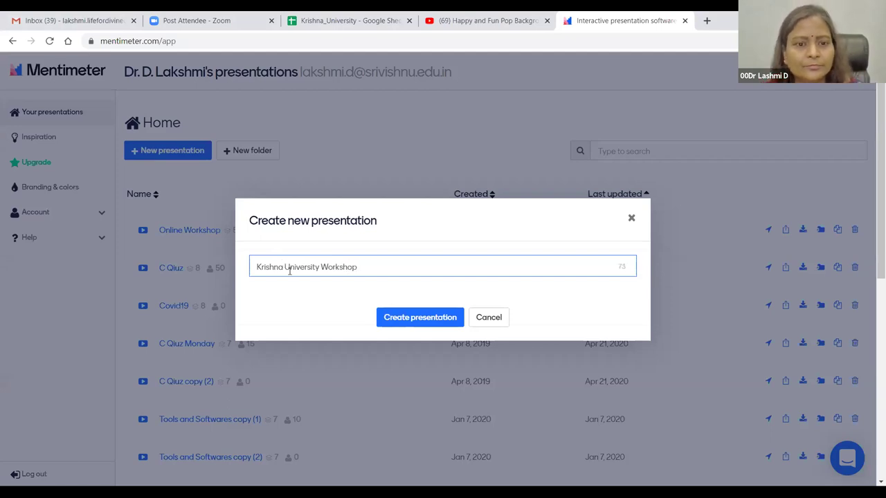
pyautogui.click(399, 318)
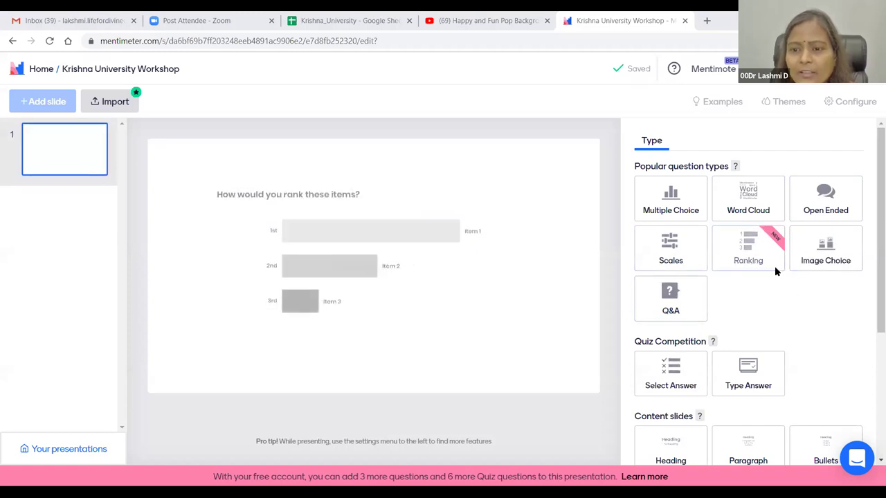
# Step: Make the first slide a Multiple Choice question reading "Which is useful for video based LMS?"
pyautogui.scroll(-5, 738, 315)
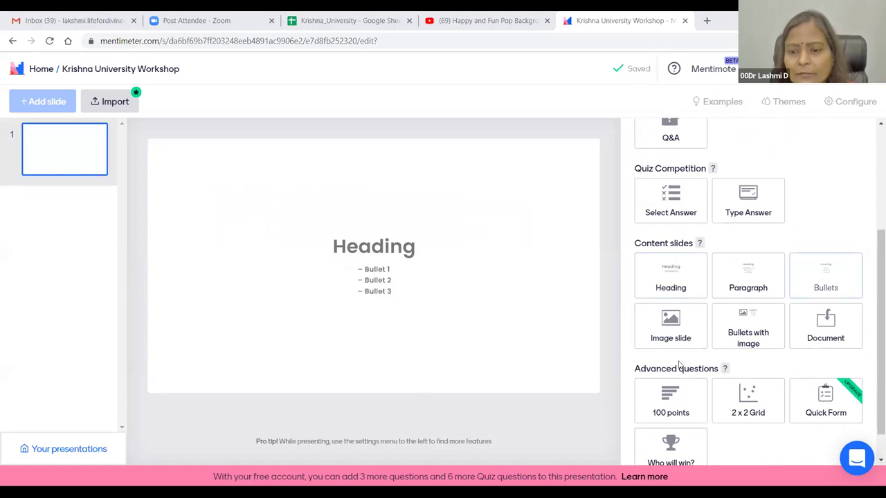
pyautogui.scroll(-1, 654, 377)
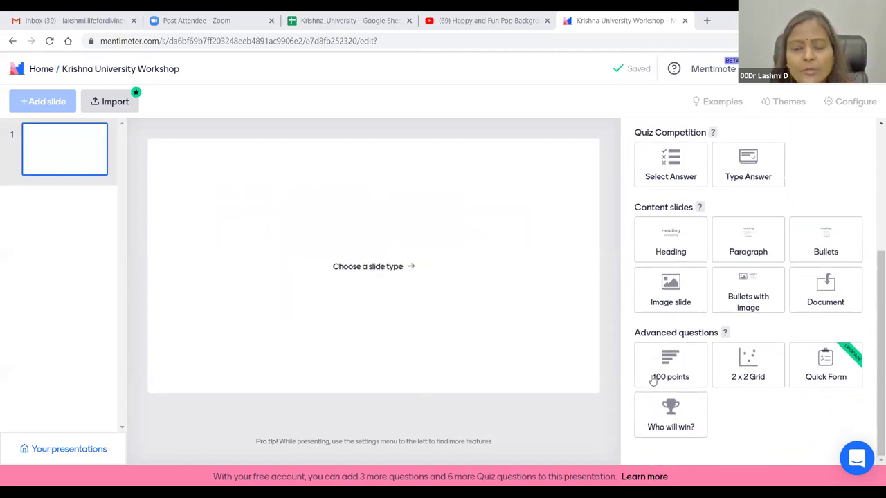
pyautogui.scroll(6, 653, 380)
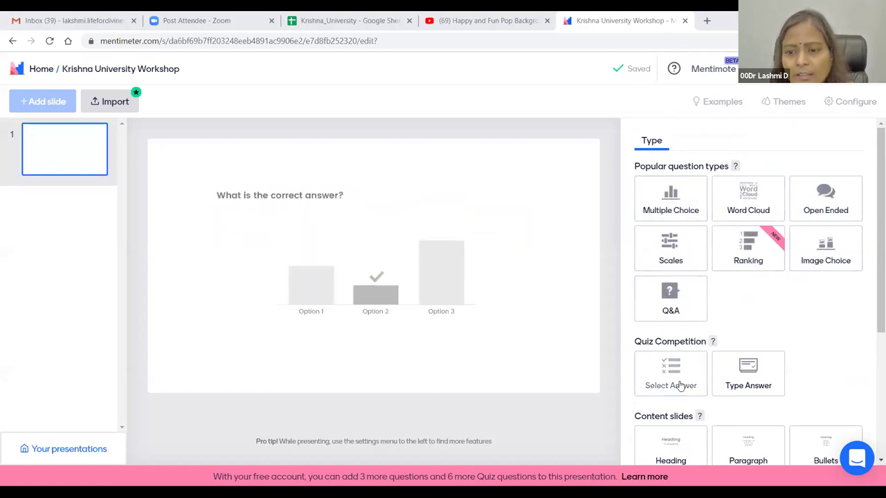
pyautogui.scroll(-1, 731, 330)
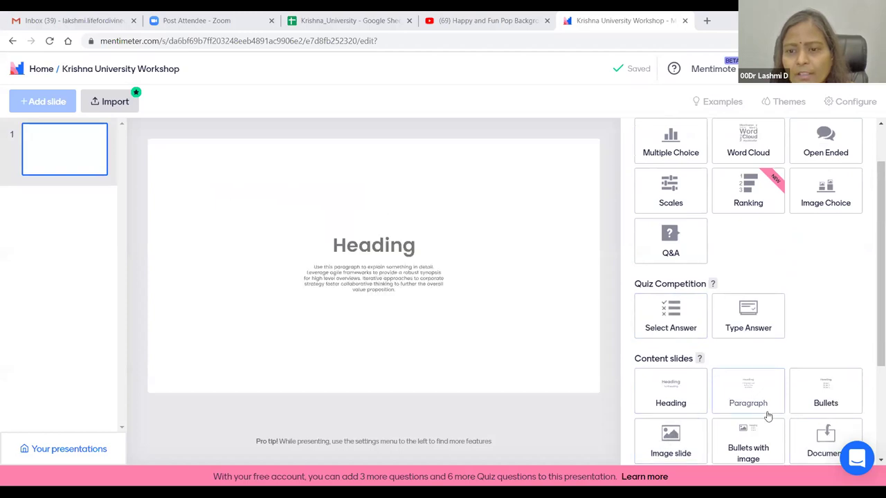
pyautogui.scroll(-2, 767, 415)
pyautogui.scroll(3, 767, 415)
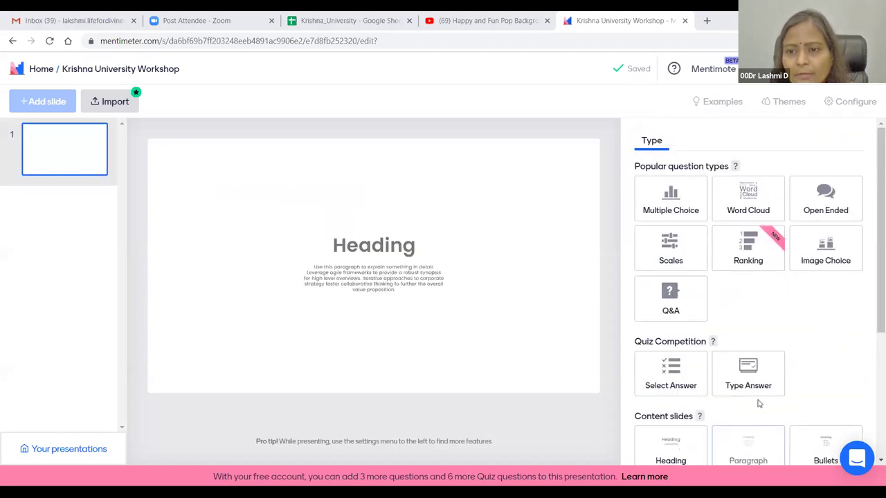
pyautogui.click(670, 208)
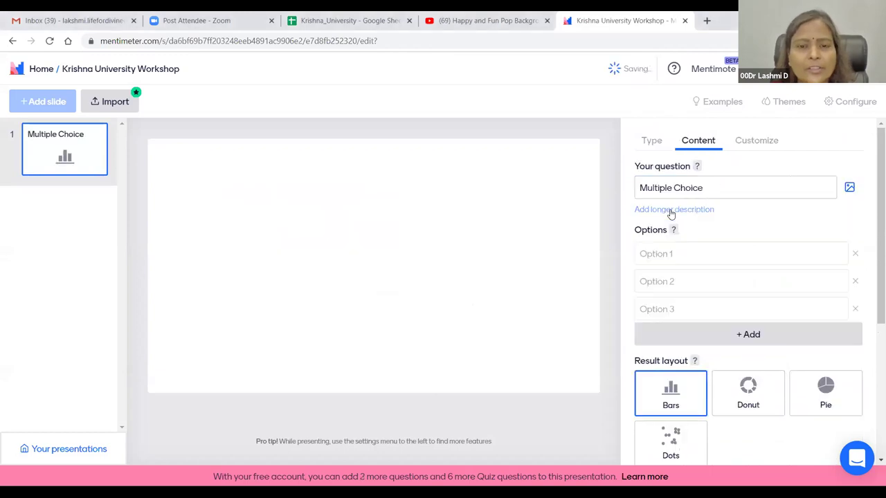
pyautogui.click(701, 185)
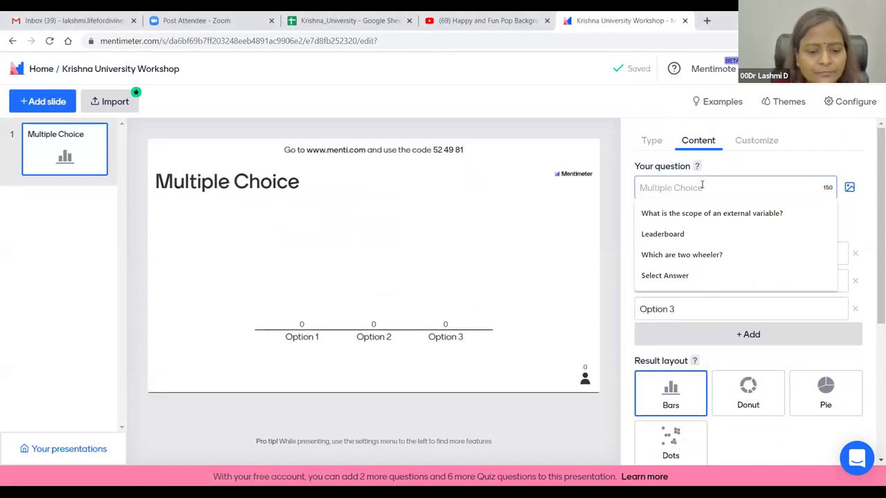
pyautogui.write('Which is')
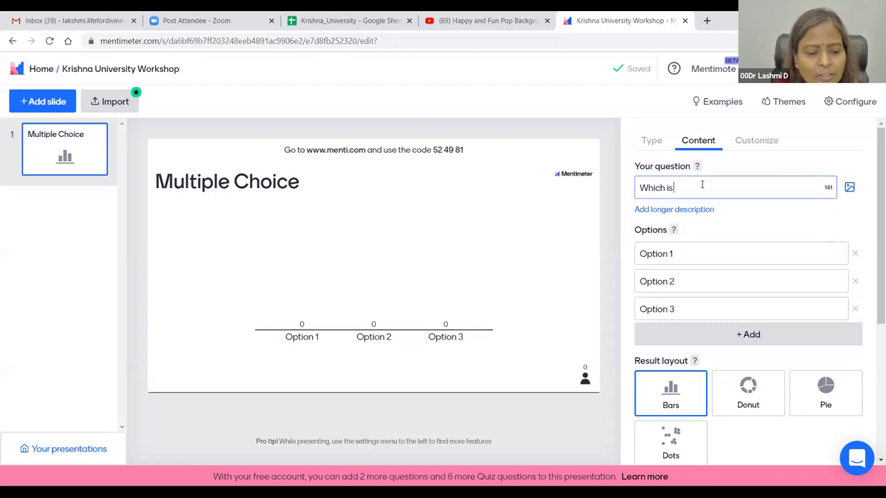
pyautogui.write(' useful for')
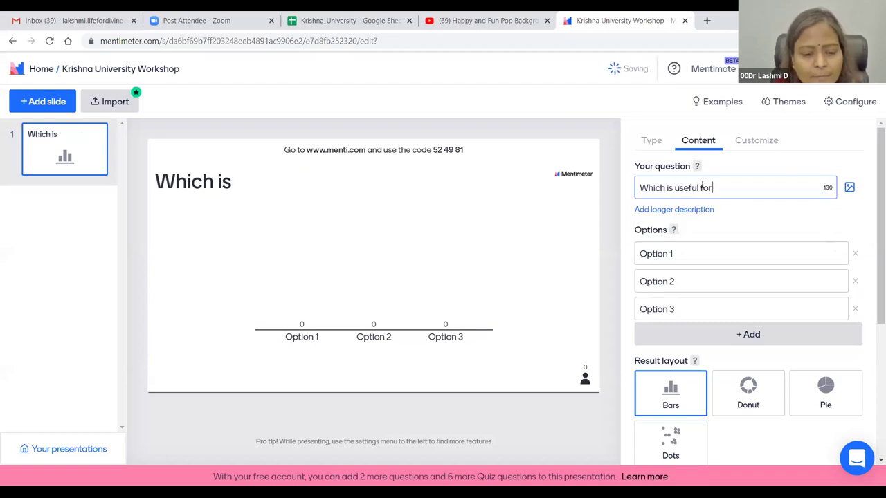
pyautogui.write(' video based LMS?')
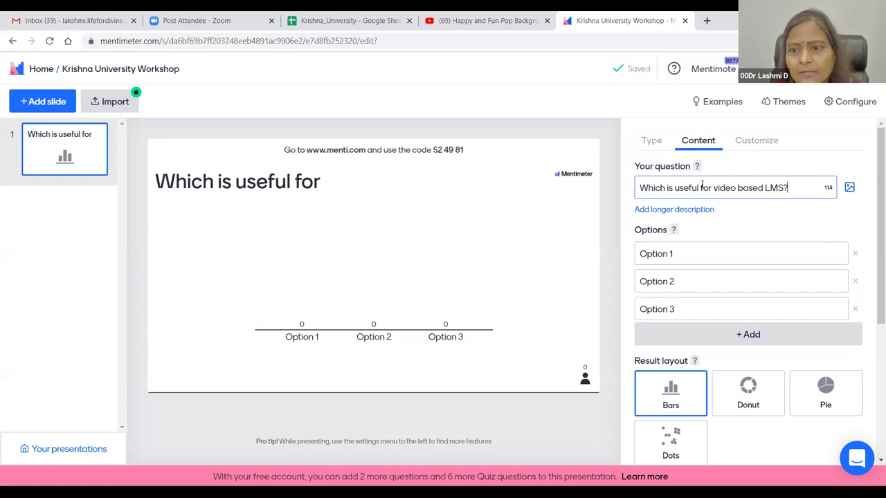
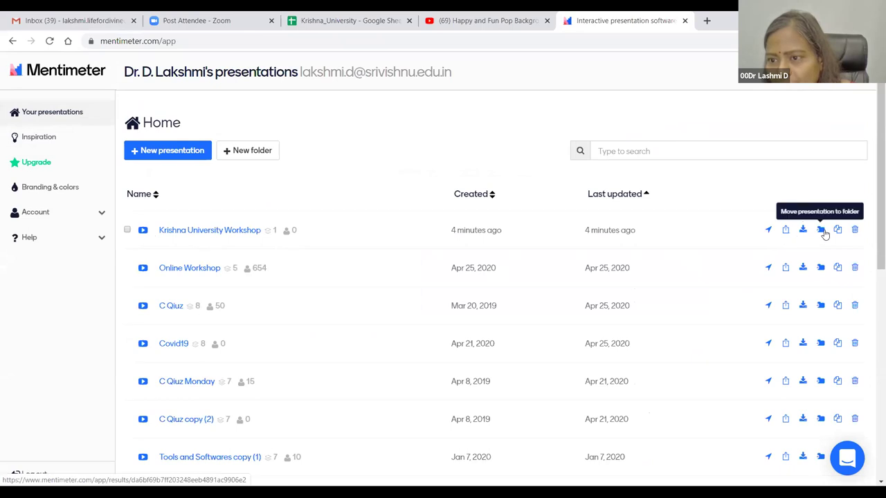
# Step: View the Mentimote remote control for the Krishna University Workshop presentation and return to the presentations list
pyautogui.click(770, 230)
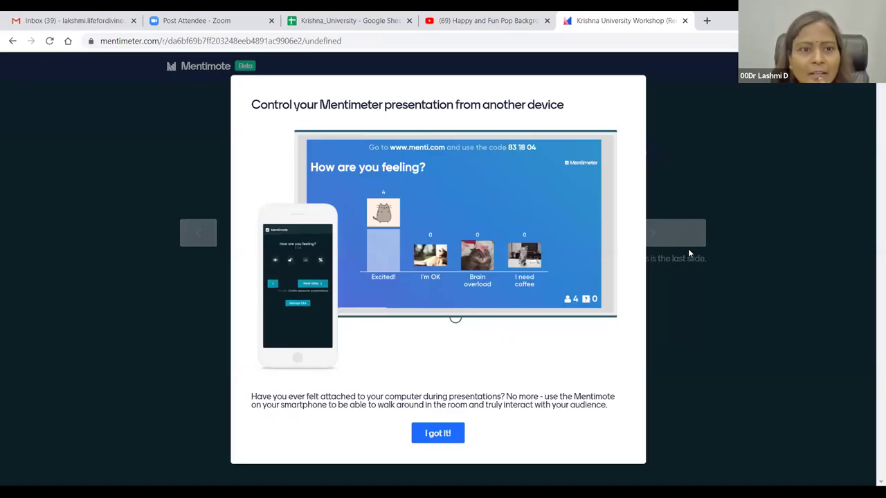
pyautogui.click(439, 432)
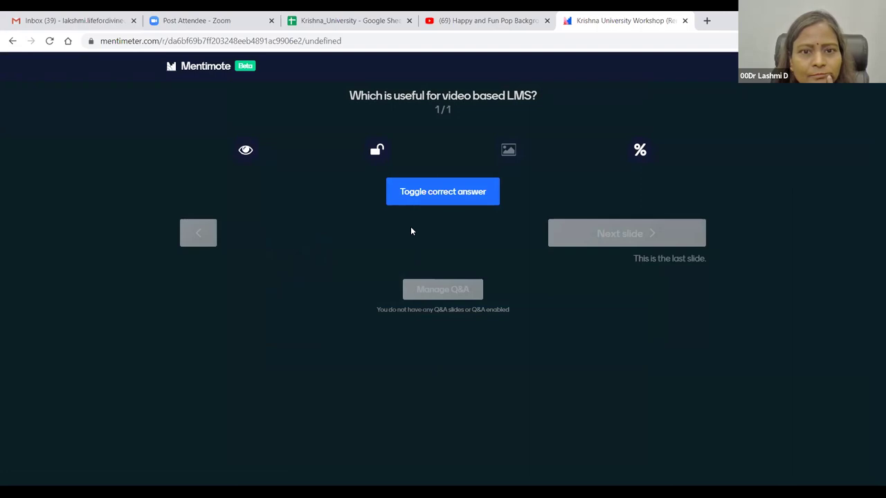
pyautogui.click(12, 41)
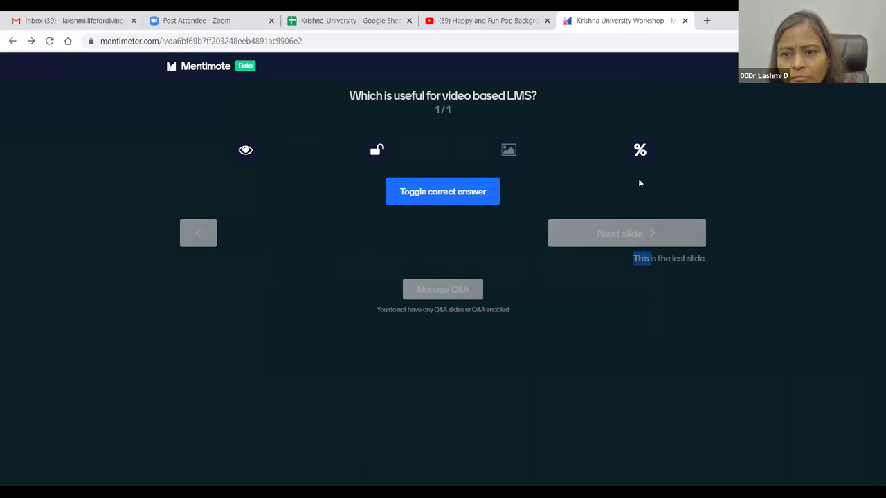
pyautogui.click(13, 41)
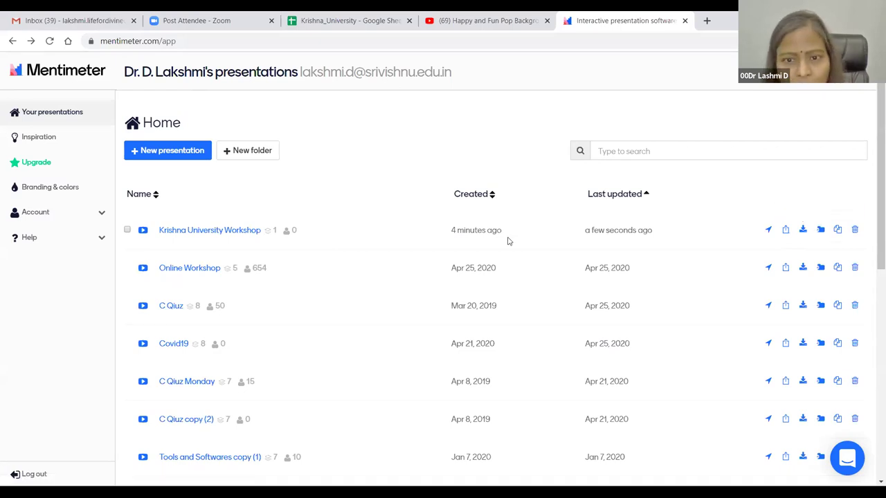
# Step: Open the Krishna University Workshop presentation for editing and dismiss the chat message about presenting improvements
pyautogui.click(194, 234)
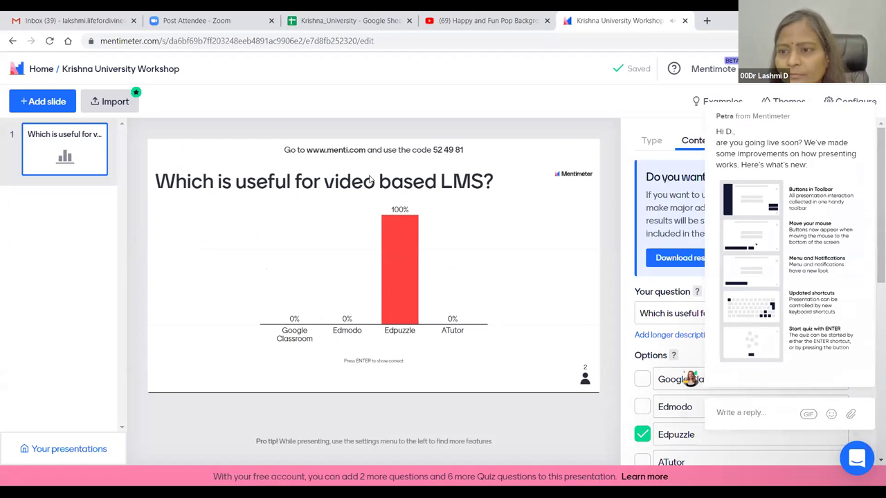
pyautogui.moveTo(794, 114)
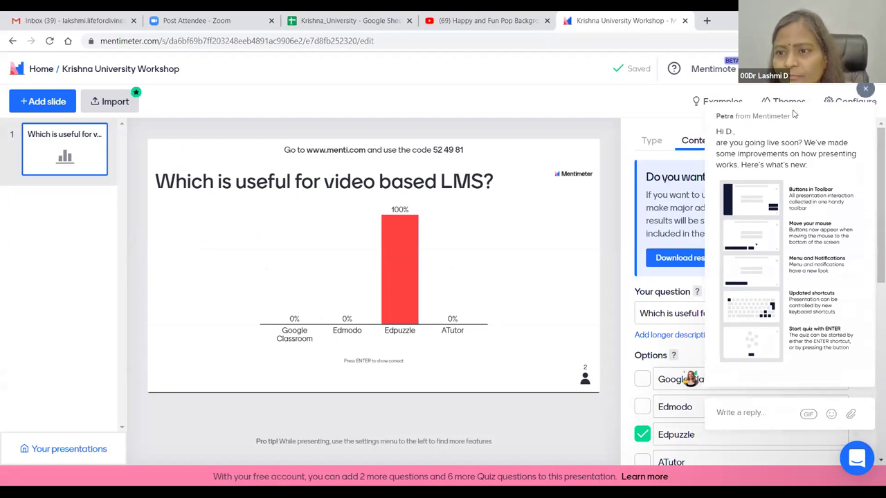
pyautogui.click(867, 90)
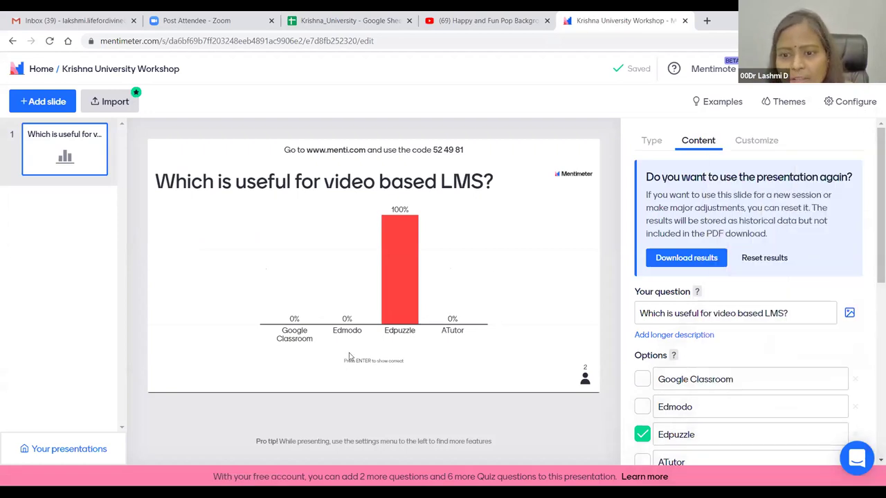
# Step: Add a second slide of type Multiple Choice with the question "Which are two wheeler?"
pyautogui.click(49, 106)
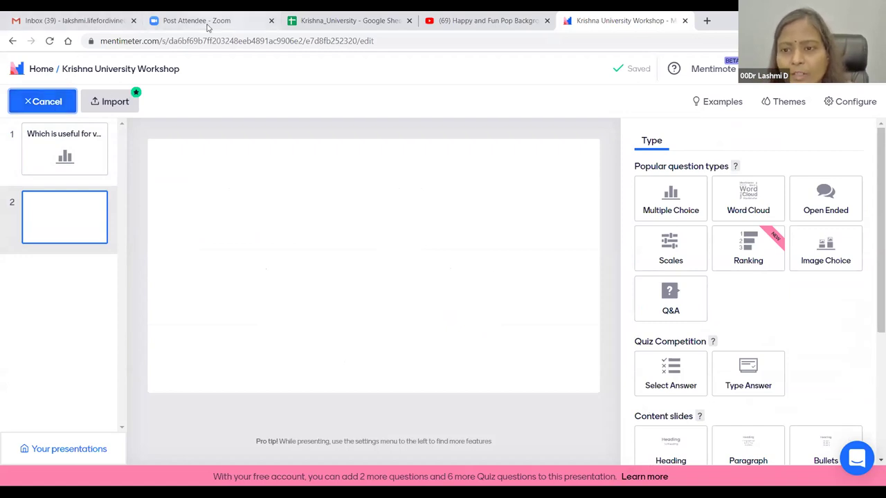
pyautogui.click(682, 207)
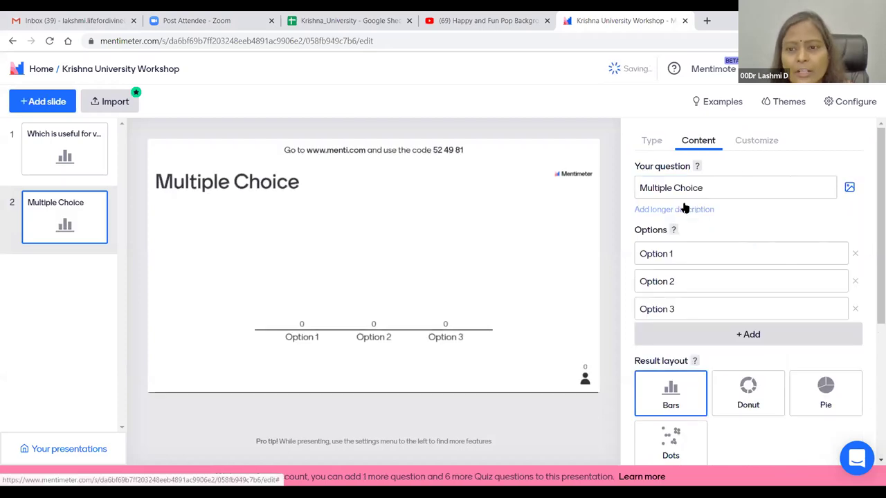
pyautogui.click(684, 187)
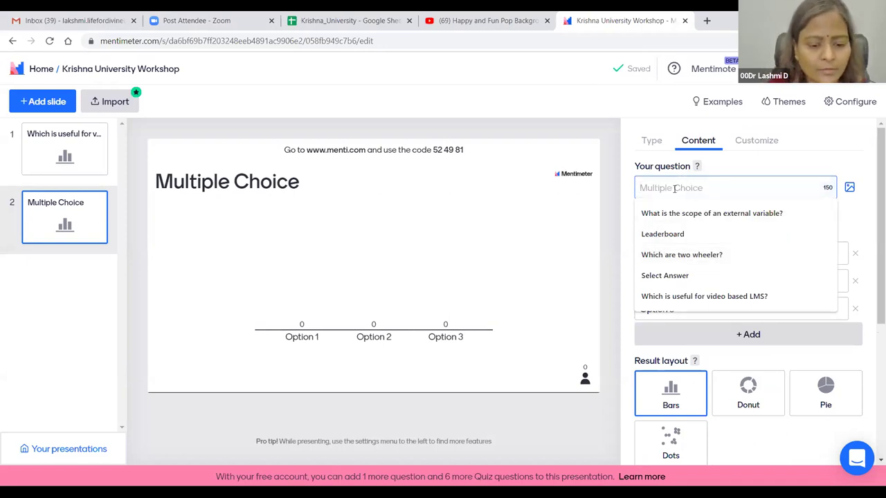
pyautogui.write('Wh')
pyautogui.press('BackSpace')
pyautogui.press('BackSpace')
pyautogui.write('Which are ytw')
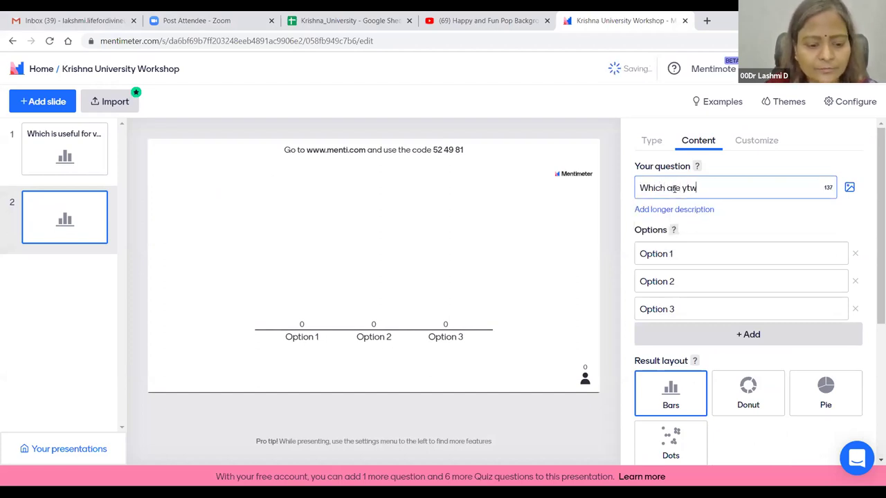
pyautogui.write('o wheeler')
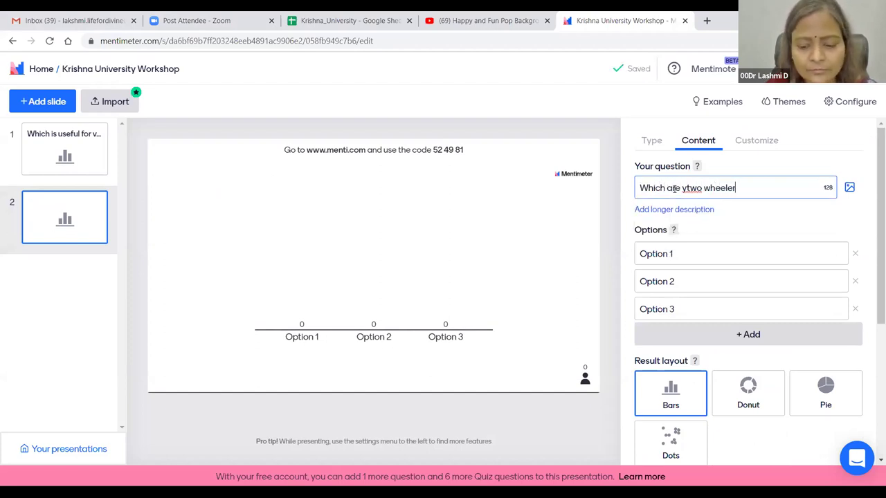
pyautogui.write('?')
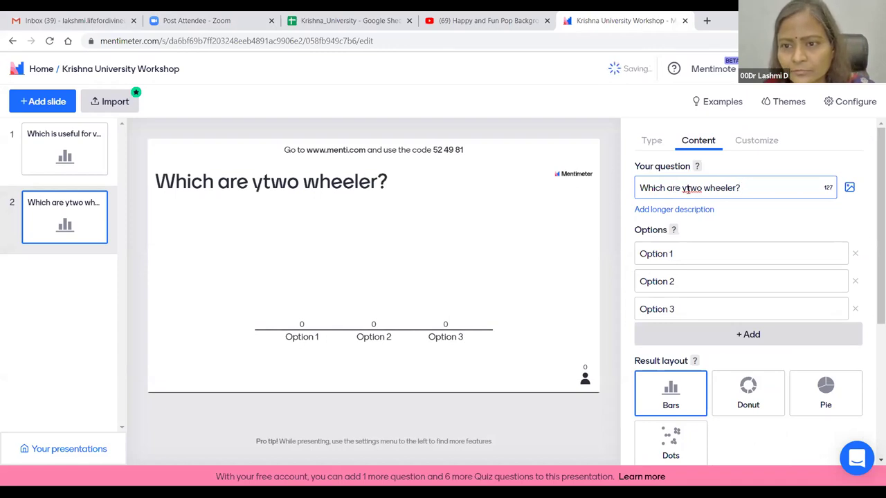
pyautogui.click(683, 187)
pyautogui.press('BackSpace')
# Step: Enter Scooty, Hero Honda and BMW as the answer options and add a fourth option, Tree
pyautogui.click(660, 251)
pyautogui.write('Scooty')
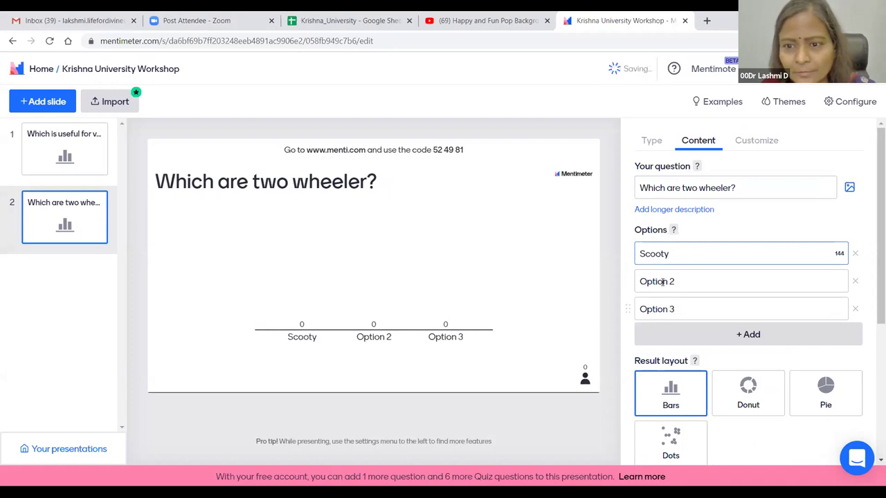
pyautogui.click(662, 281)
pyautogui.write('Hero Honda')
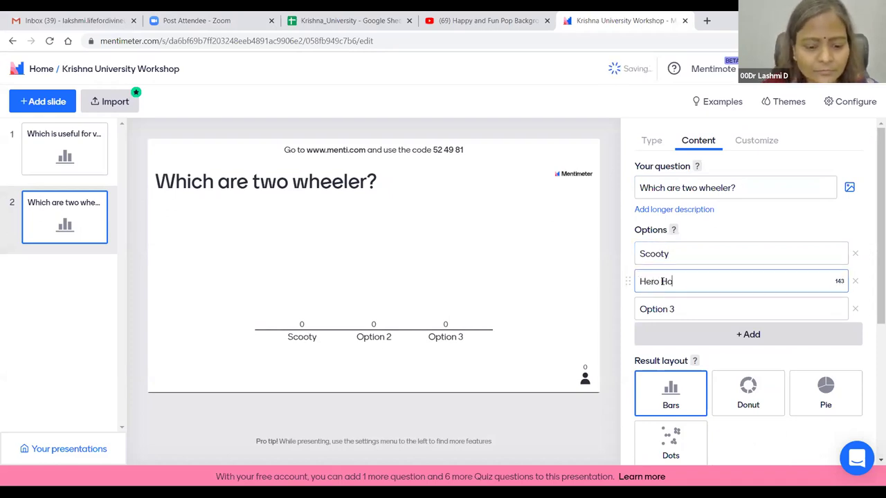
pyautogui.click(653, 303)
pyautogui.write('BMW')
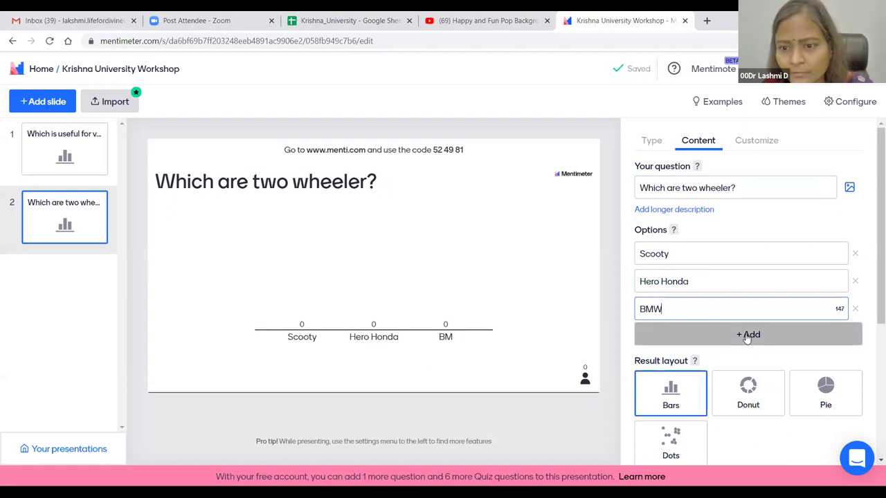
pyautogui.click(746, 334)
pyautogui.write('Tree')
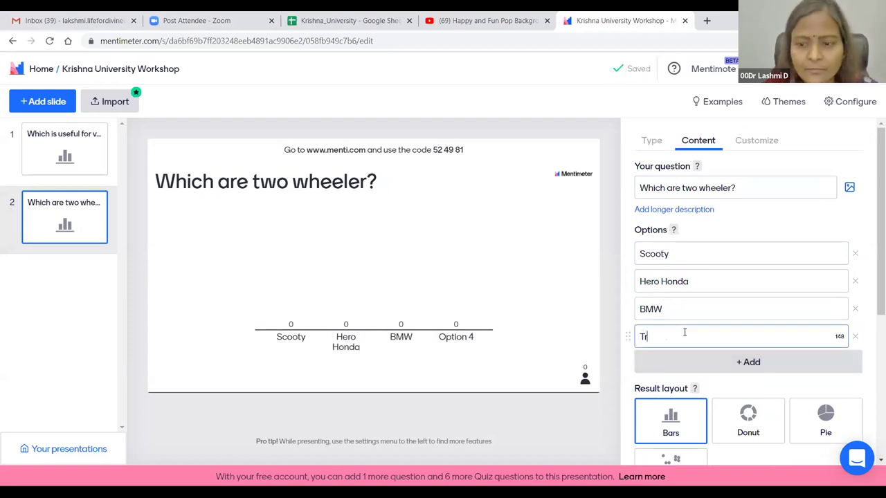
# Step: Enable showing correct answers for the two wheeler question and mark Hero Honda and Scooty as correct
pyautogui.scroll(-3, 684, 333)
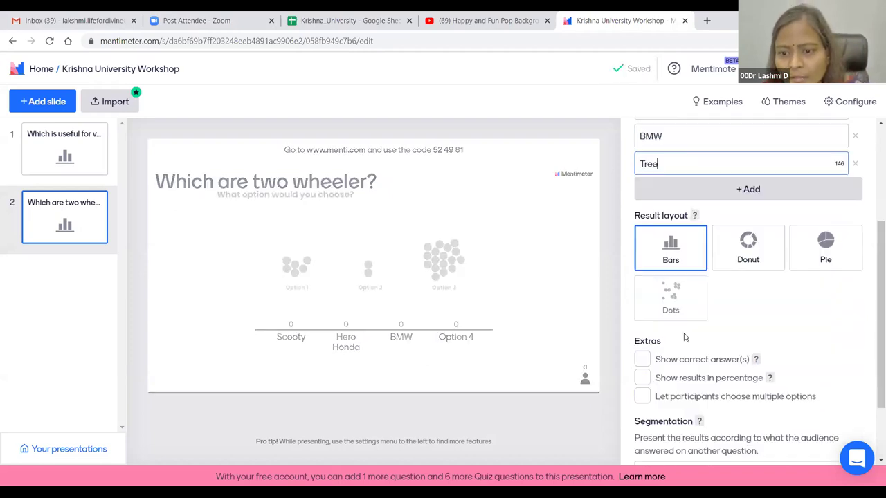
pyautogui.click(642, 359)
pyautogui.scroll(2, 647, 276)
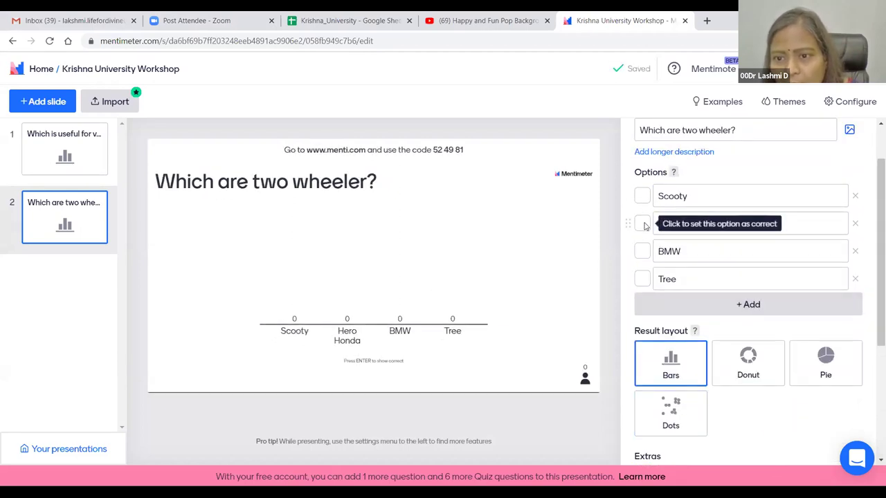
pyautogui.click(642, 224)
pyautogui.click(642, 196)
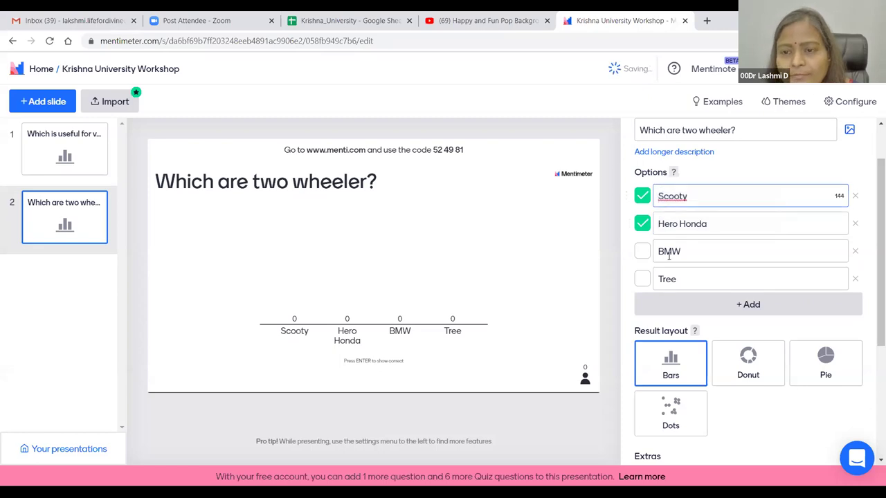
pyautogui.scroll(-2, 670, 256)
pyautogui.scroll(4, 699, 187)
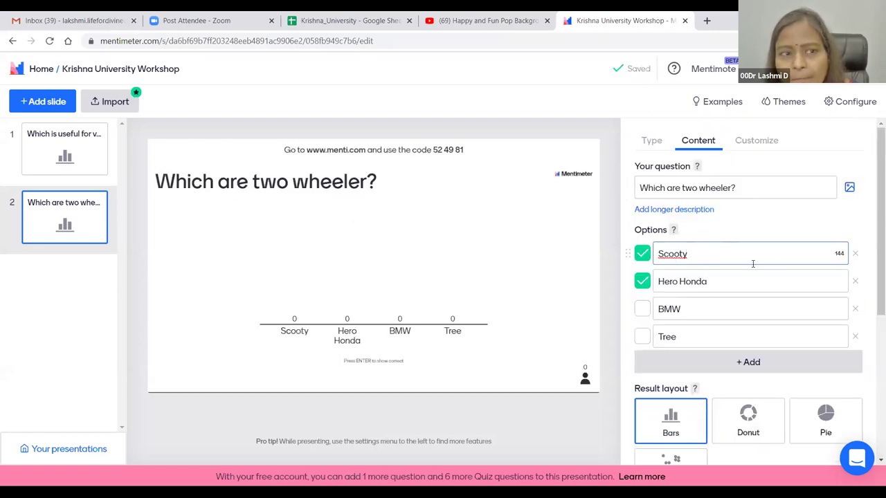
# Step: Add a third slide of type Multiple Choice with the question "Which is fruit?"
pyautogui.click(29, 101)
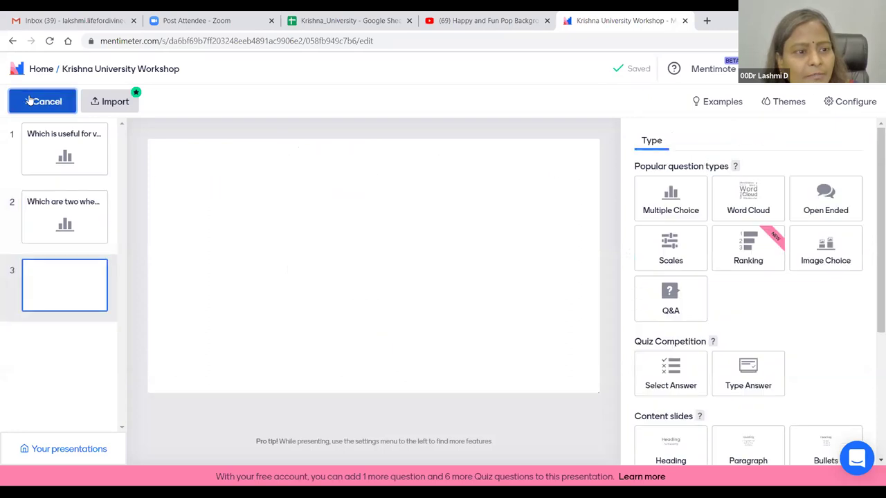
pyautogui.click(671, 205)
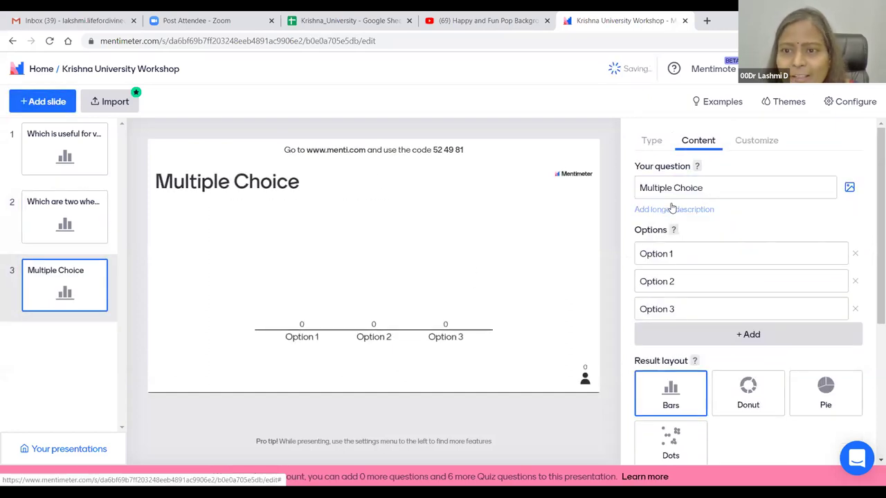
pyautogui.click(680, 184)
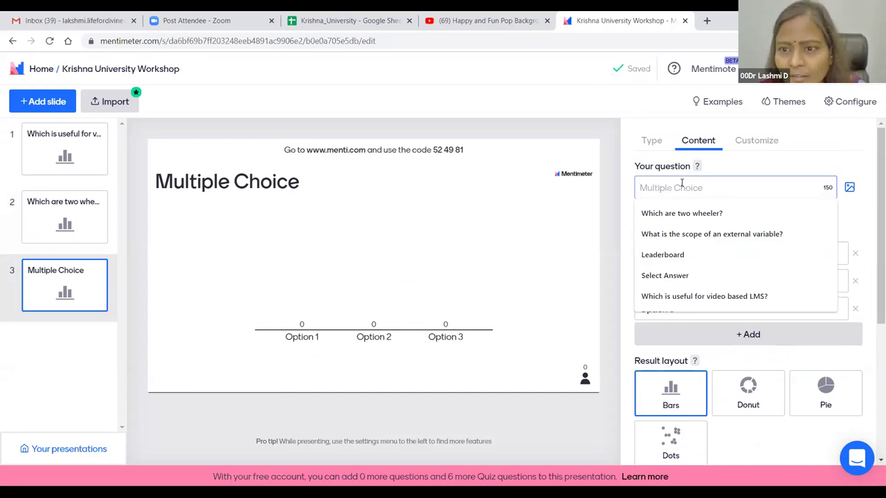
pyautogui.write('Which is fr')
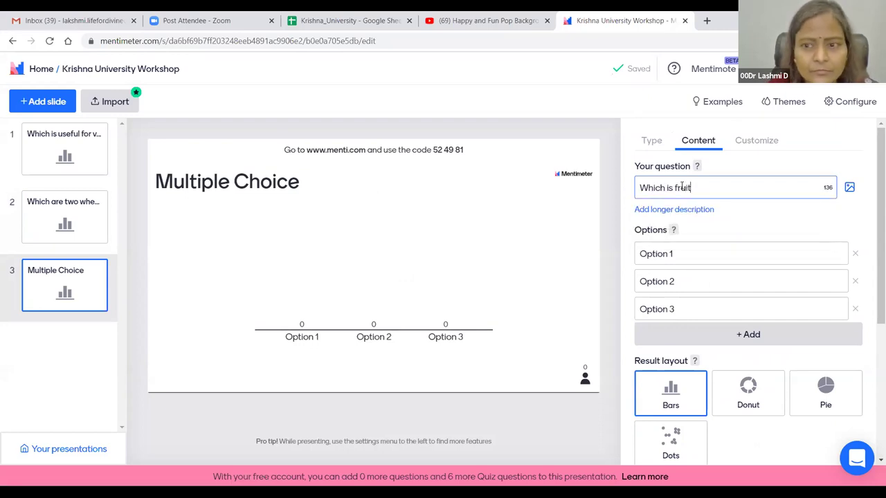
pyautogui.write('uit?')
# Step: Enter Grapes, Tree and Cock as the answer options for the fruit question and add a fourth option, Car
pyautogui.click(656, 253)
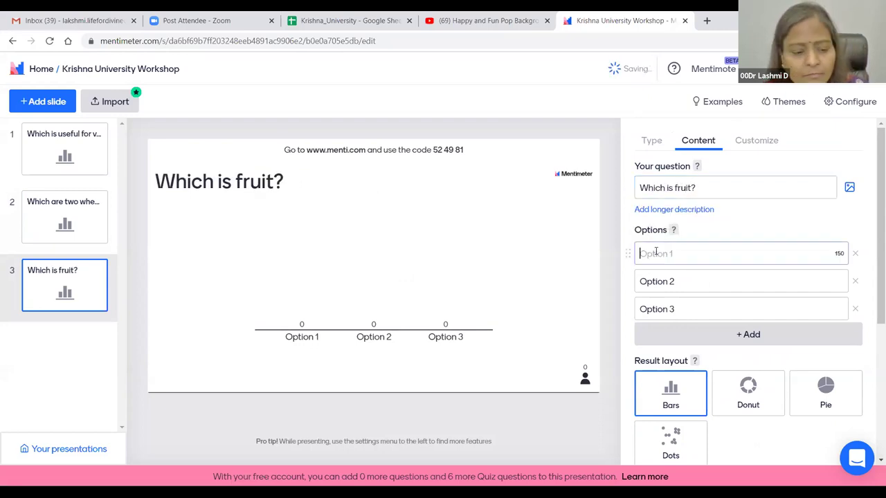
pyautogui.write('Grapes')
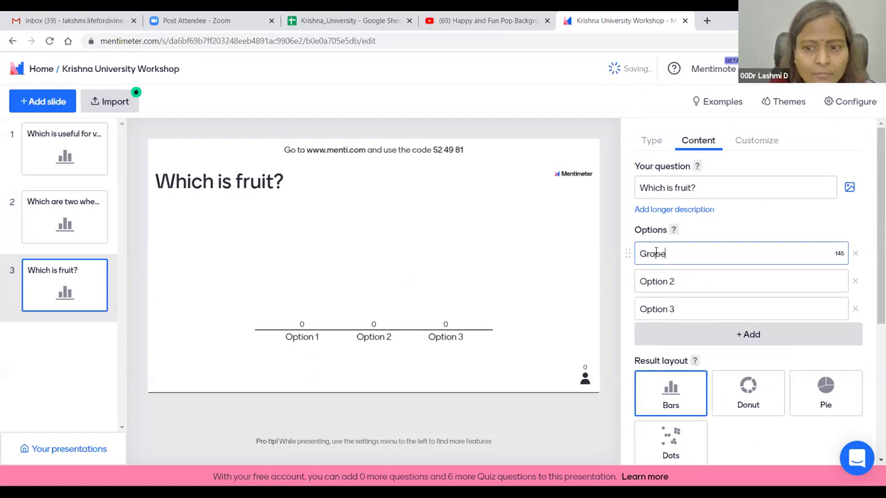
pyautogui.click(665, 275)
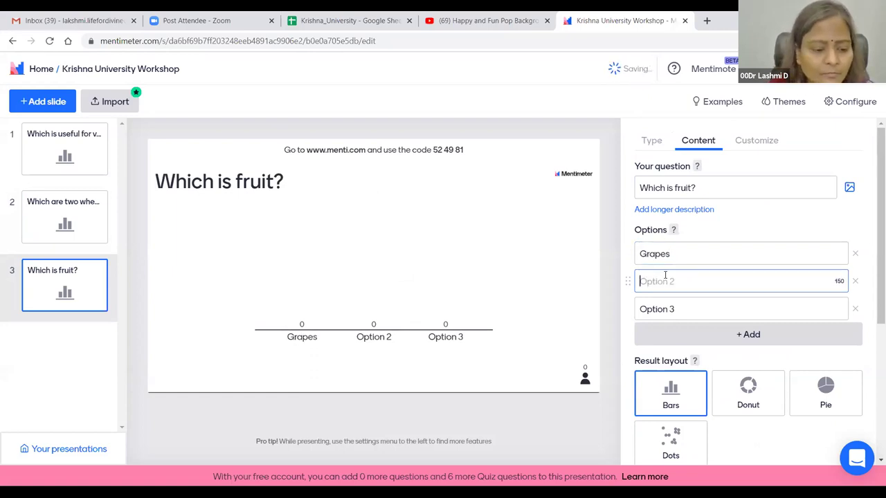
pyautogui.write('Tree')
pyautogui.click(660, 309)
pyautogui.write('Cock')
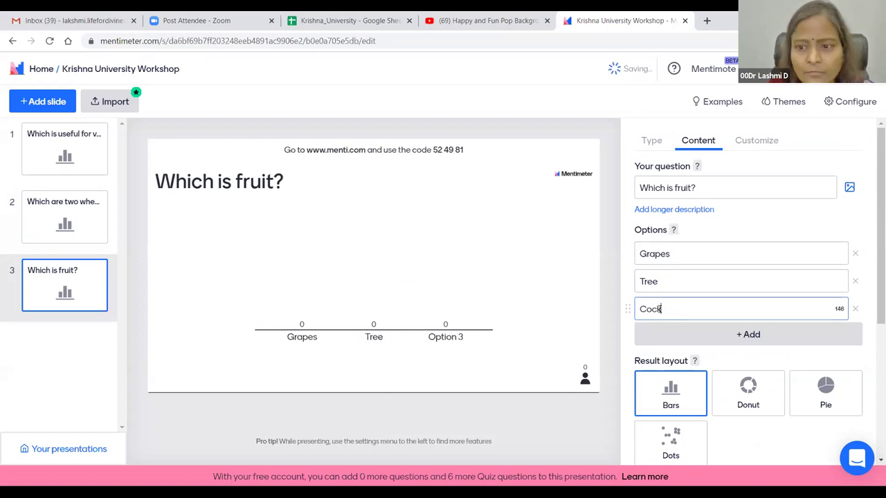
pyautogui.click(745, 333)
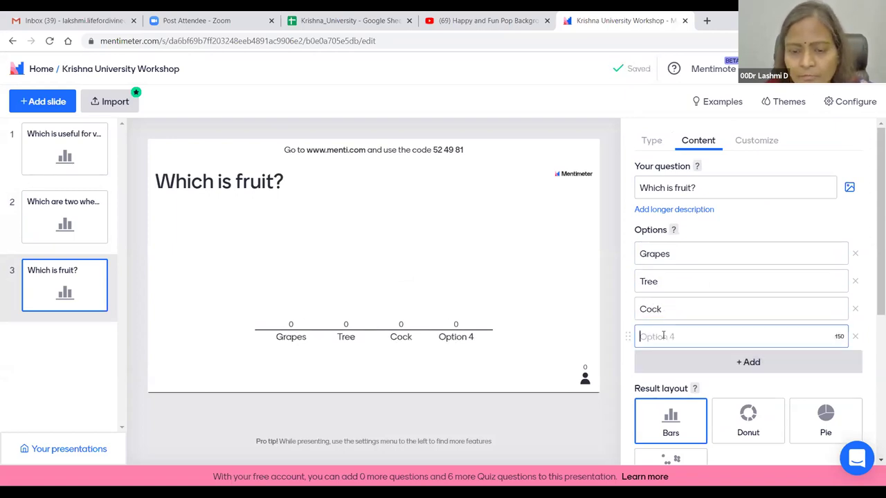
pyautogui.write('Car')
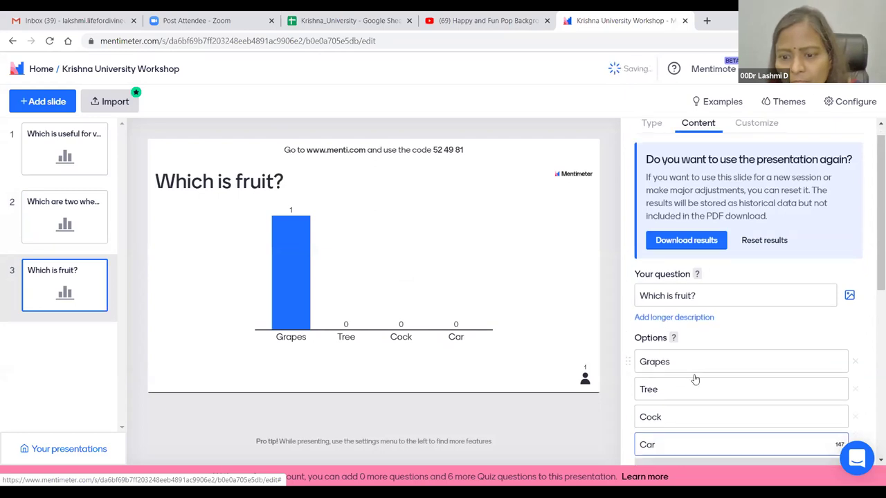
# Step: Add a fourth slide using the Select Answer quiz competition type
pyautogui.click(70, 104)
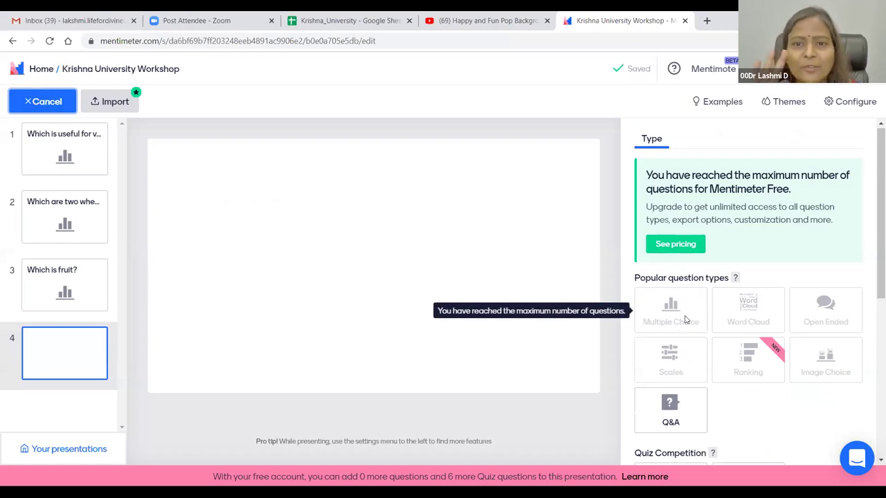
pyautogui.scroll(-3, 871, 300)
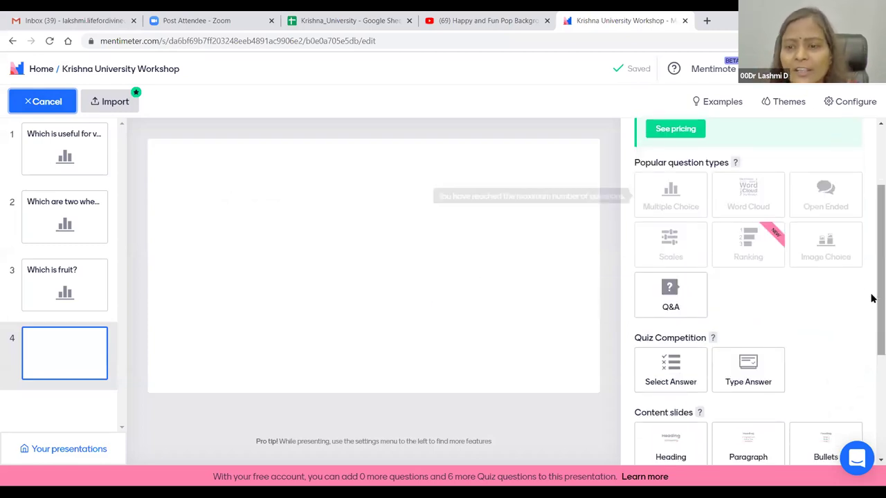
pyautogui.click(680, 376)
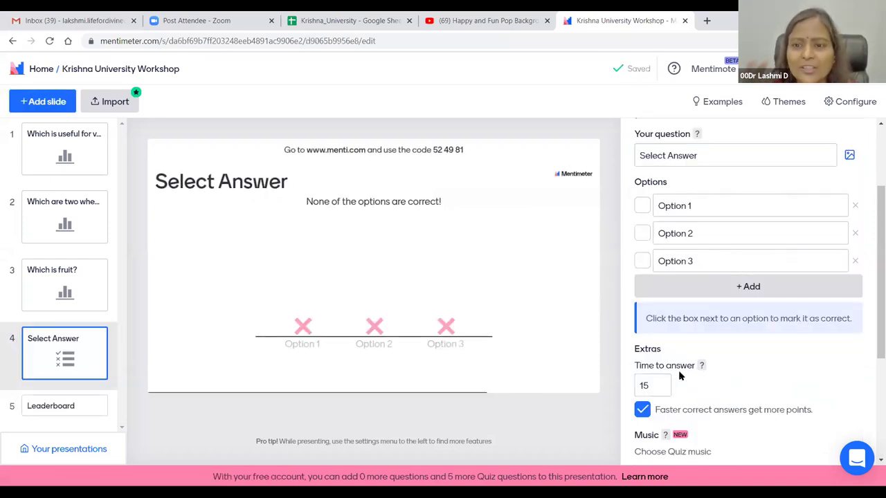
# Step: Set the time to answer for the Select Answer quiz slide to 30
pyautogui.scroll(-1, 679, 374)
pyautogui.click(645, 327)
pyautogui.press('Down')
pyautogui.press('Down')
pyautogui.doubleClick(642, 328)
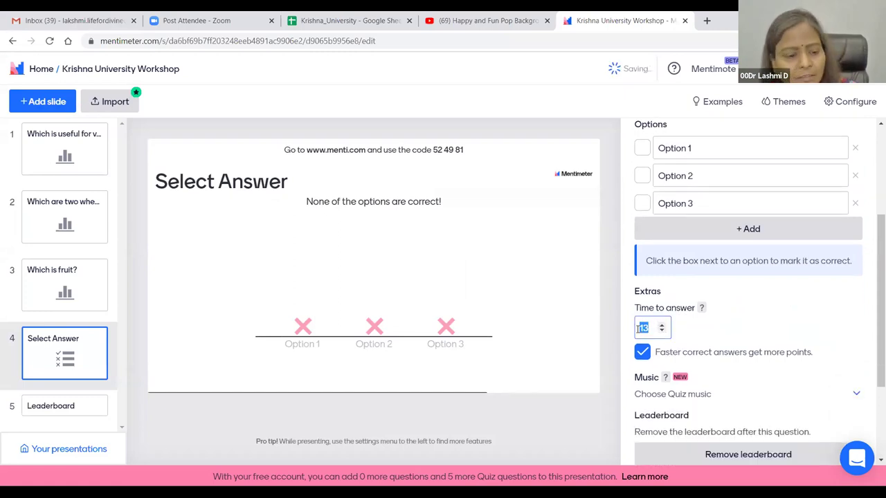
pyautogui.write('2')
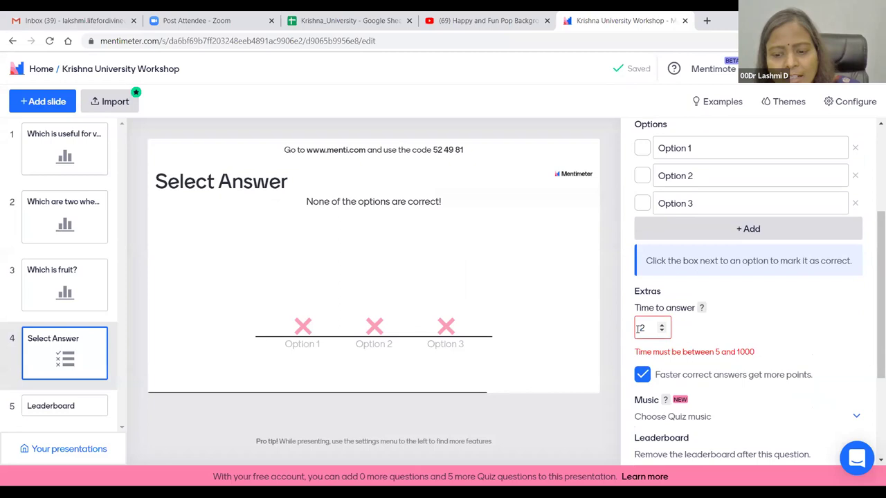
pyautogui.write('0')
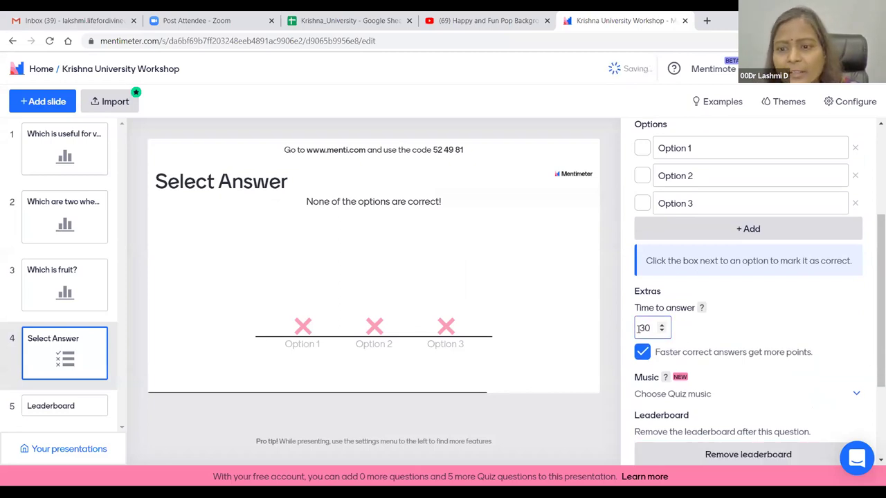
# Step: Enter "Which is Capital of India?" as the question of the Select Answer slide
pyautogui.scroll(1, 721, 325)
pyautogui.scroll(1, 720, 325)
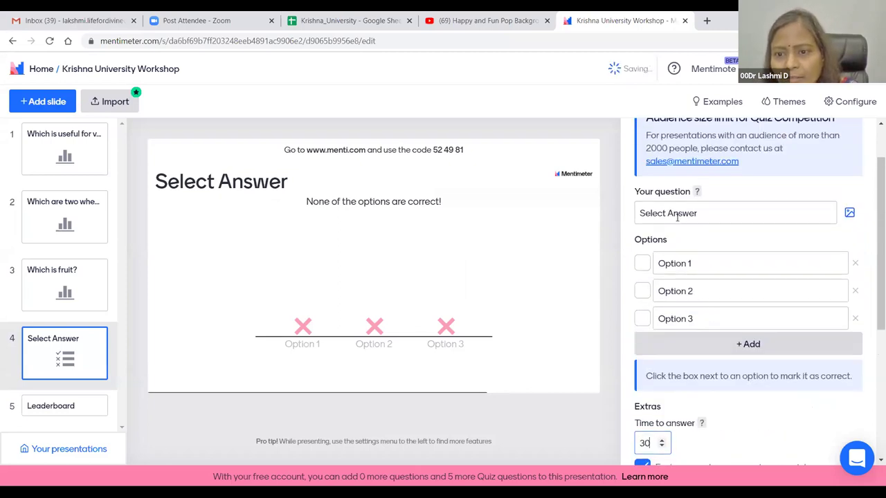
pyautogui.click(679, 214)
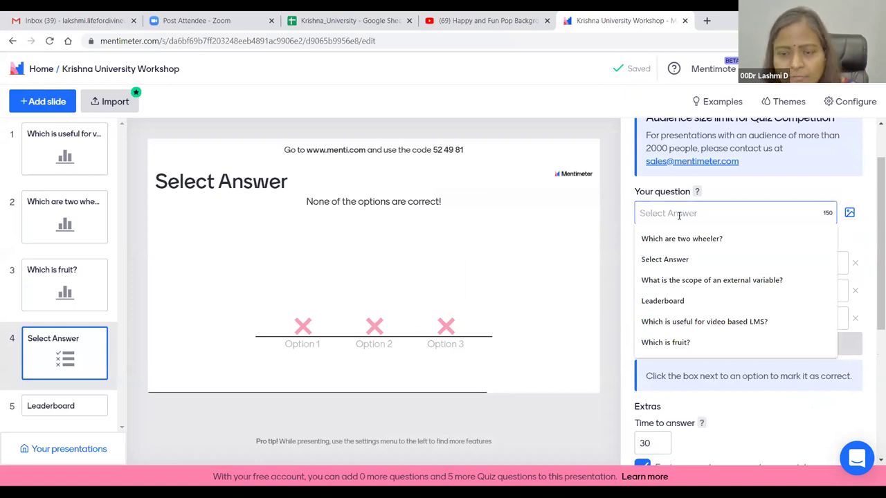
pyautogui.write('Which is')
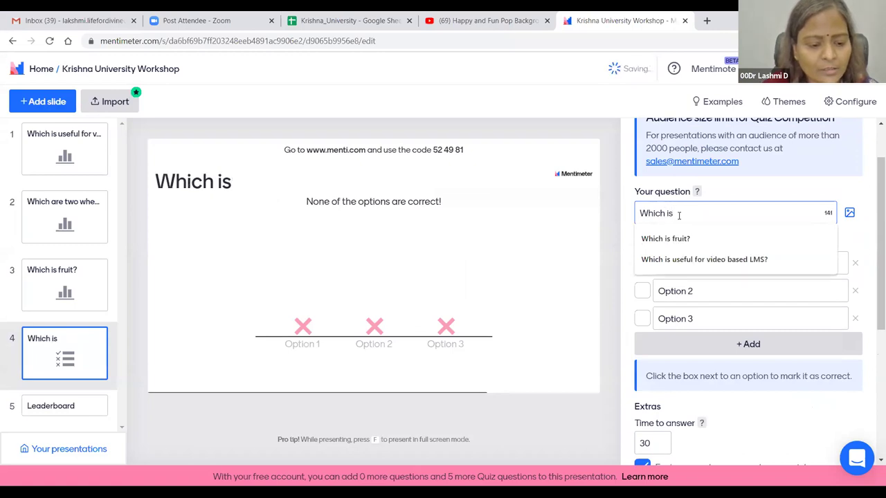
pyautogui.write(' Capital of India?')
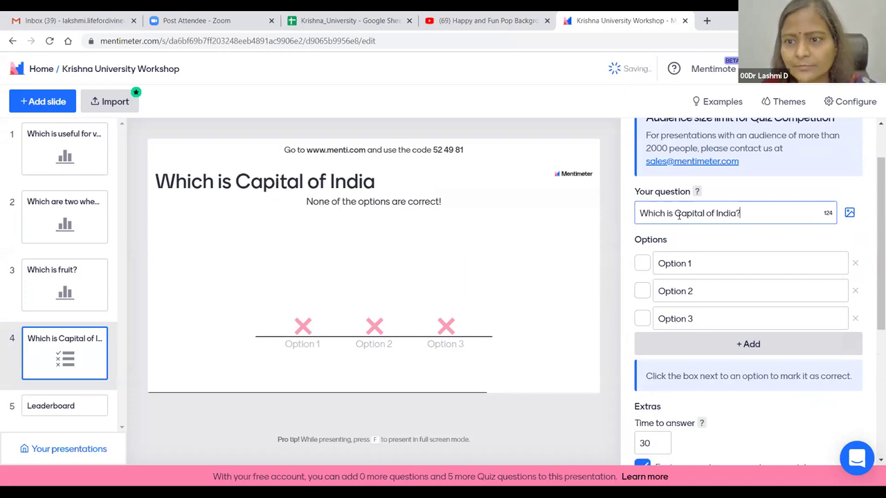
# Step: Enter Andhra Pradesh, Hyderabad, Delhi and Kerala as the quiz answer options and mark Delhi as the correct answer
pyautogui.click(689, 263)
pyautogui.write('Andhra Pradesh')
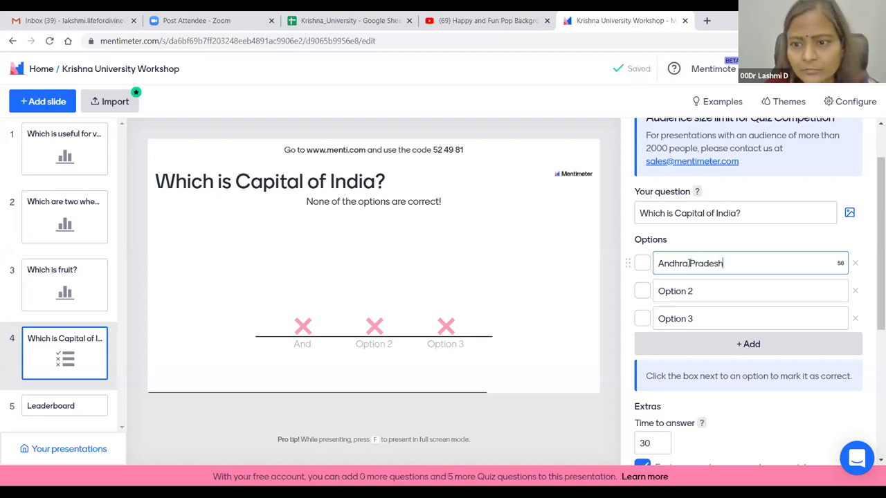
pyautogui.click(689, 291)
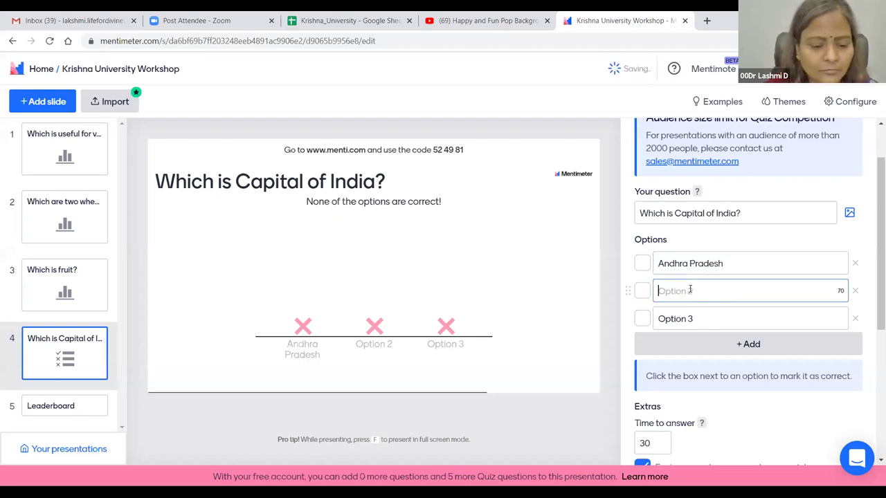
pyautogui.write('Hyderaba')
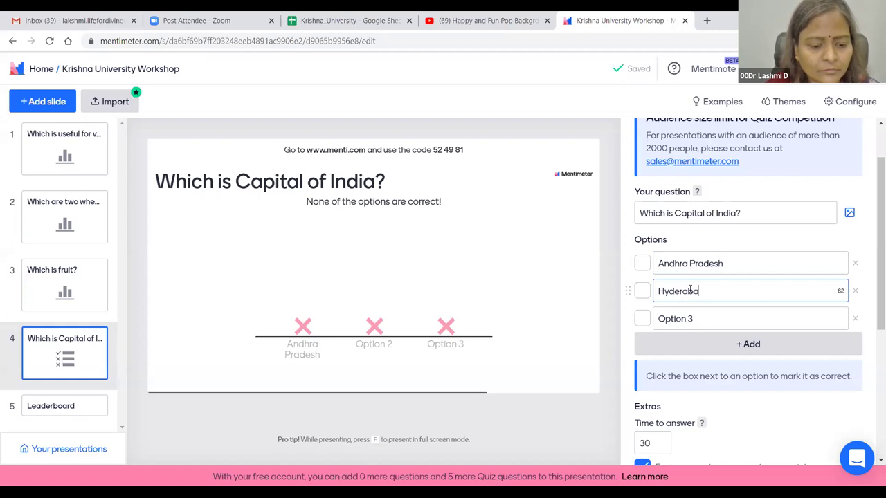
pyautogui.click(703, 318)
pyautogui.write('Delhi')
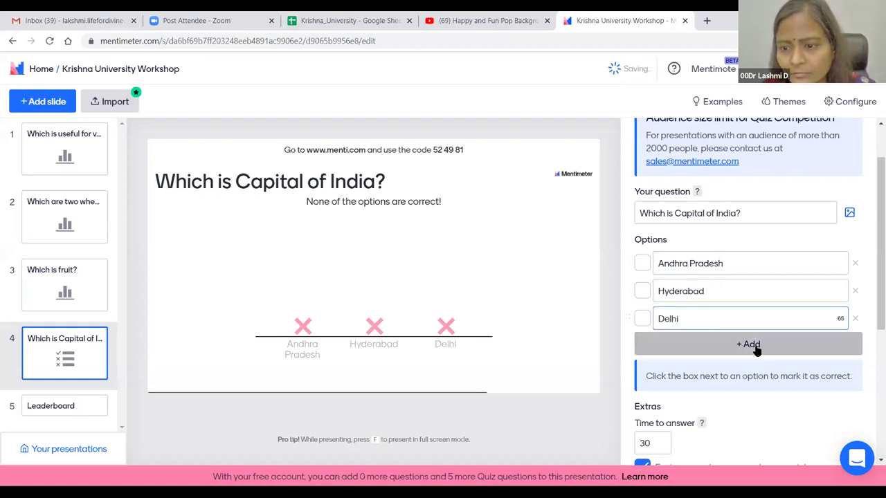
pyautogui.click(756, 351)
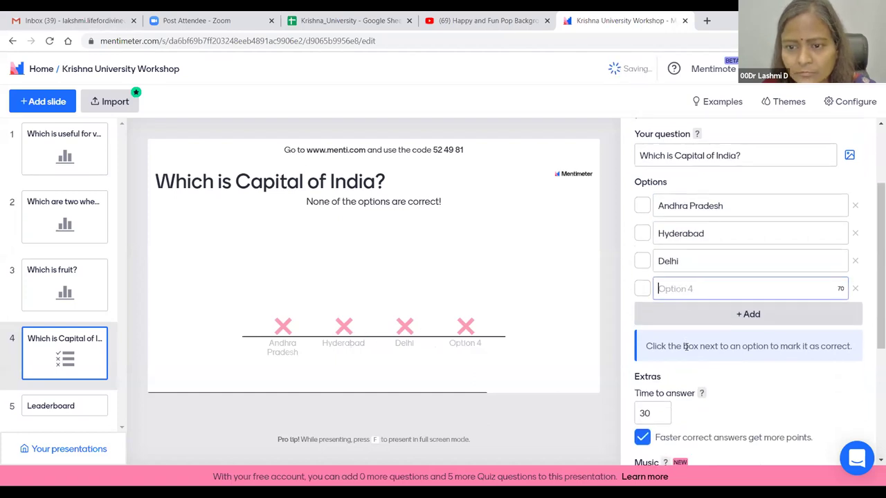
pyautogui.write('Kerala')
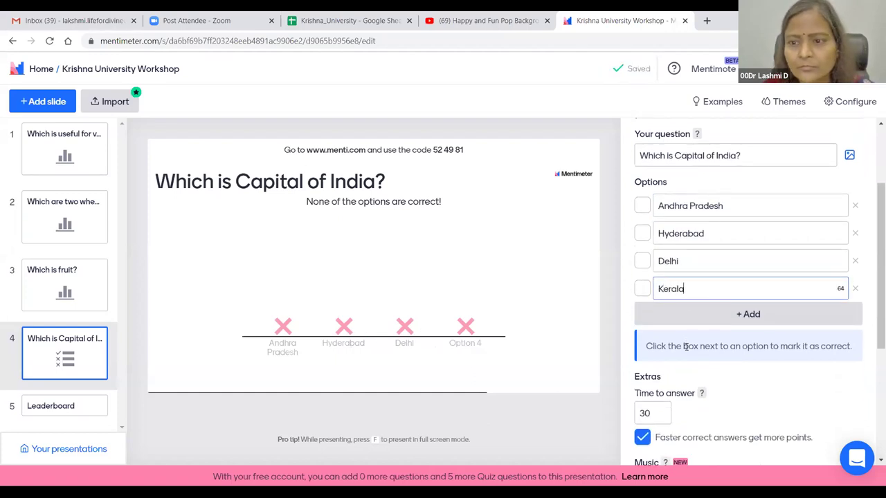
pyautogui.click(642, 261)
pyautogui.scroll(-2, 711, 305)
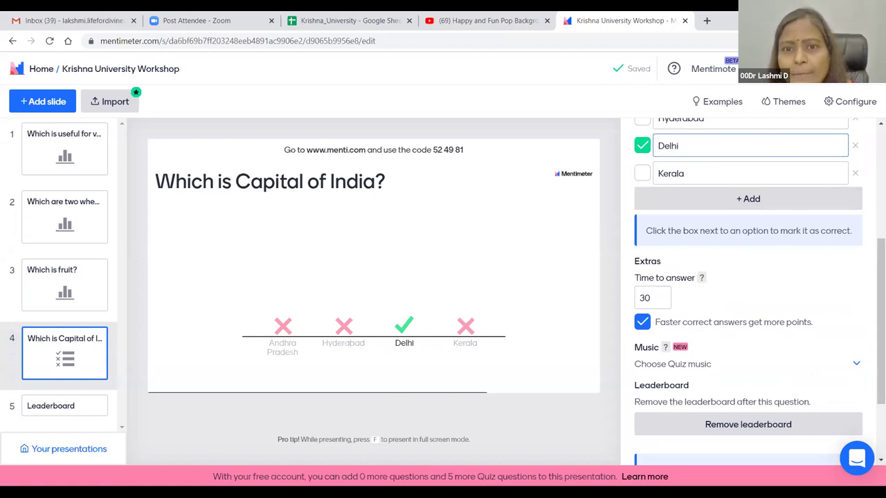
# Step: Present the capital of India quiz slide and underline the joining web address and code with the annotation pen
pyautogui.click(836, 80)
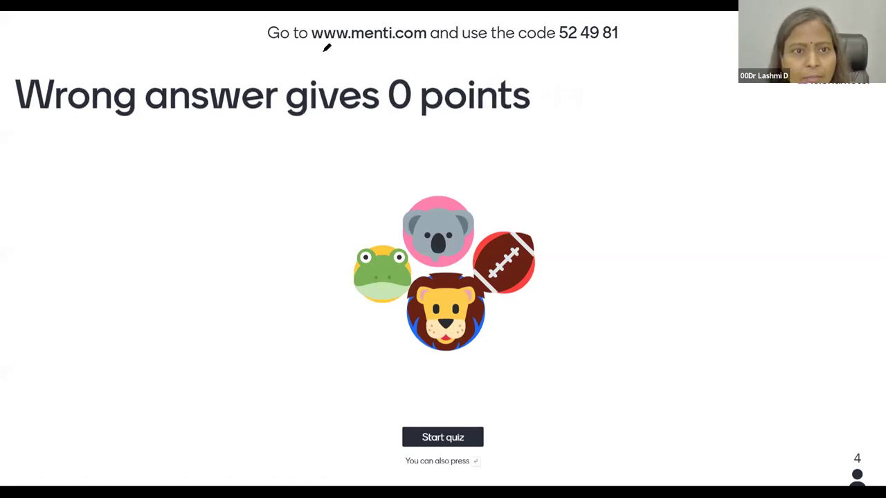
pyautogui.moveTo(429, 45)
pyautogui.mouseDown()
pyautogui.moveTo(576, 53)
pyautogui.moveTo(625, 42)
pyautogui.mouseUp()
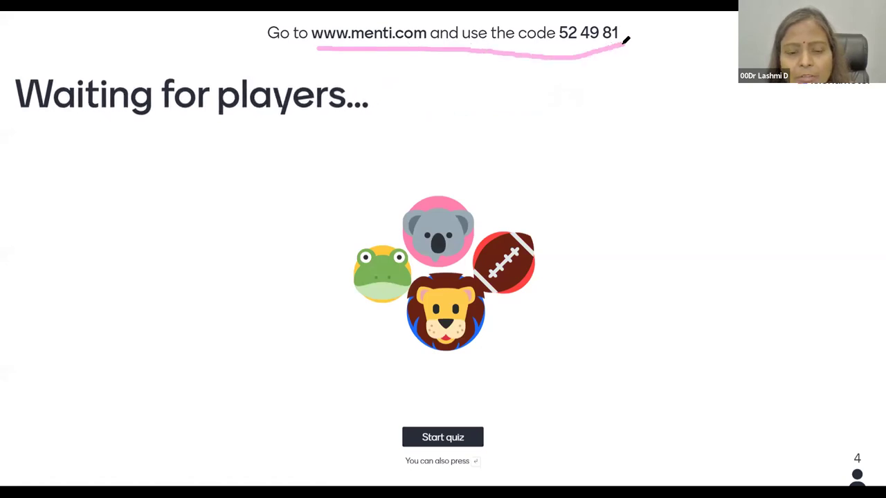
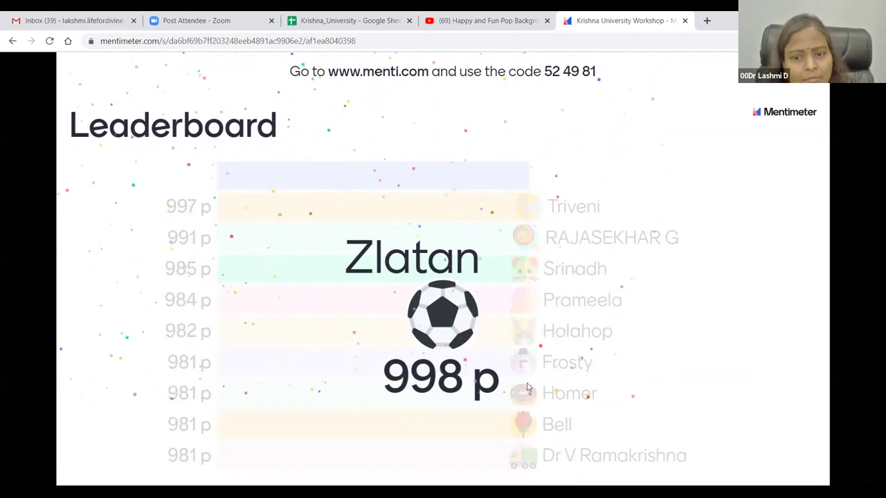
pyautogui.moveTo(719, 385); pyautogui.dragTo(685, 467)
pyautogui.click(387, 326)
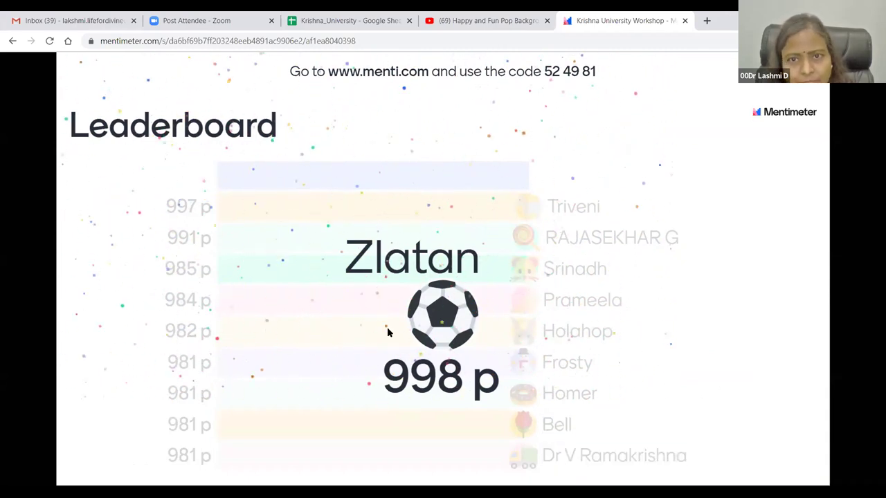
pyautogui.doubleClick(416, 71)
pyautogui.click(389, 41)
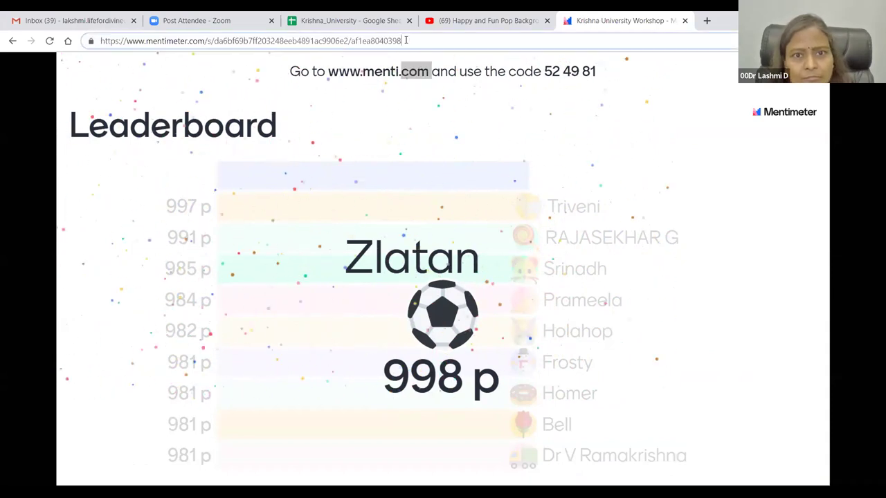
pyautogui.click(770, 158)
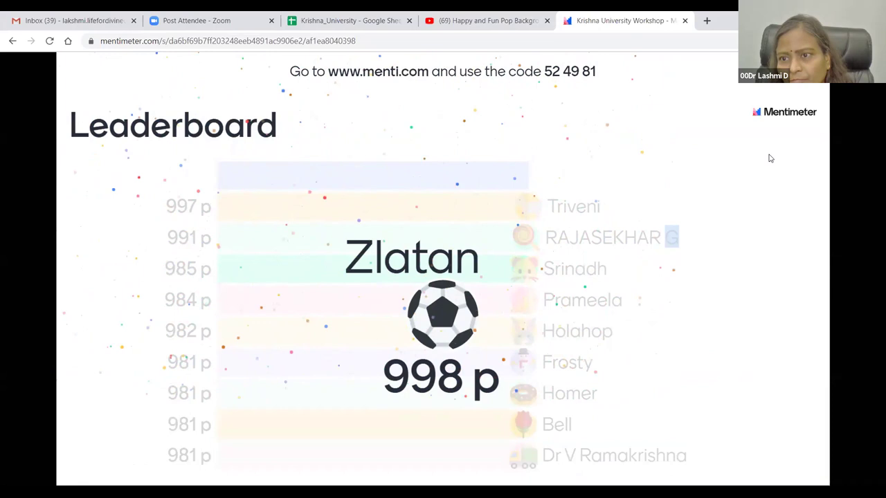
pyautogui.click(796, 115)
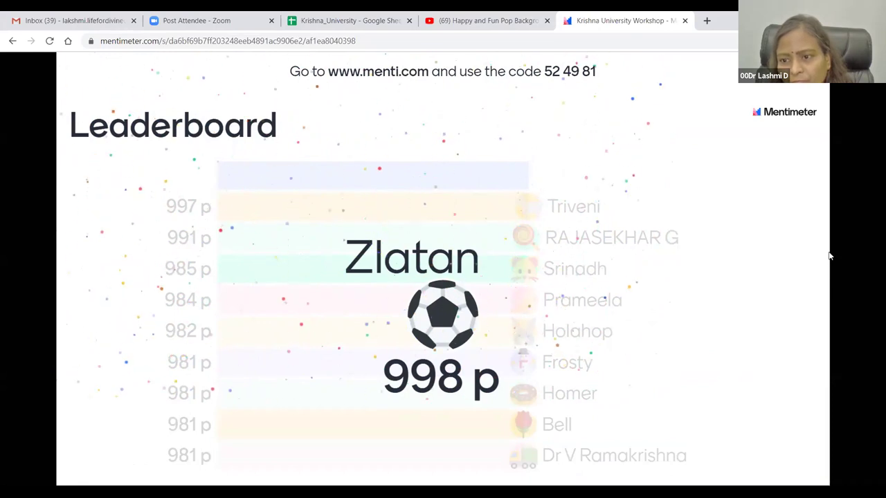
pyautogui.tripleClick(789, 302)
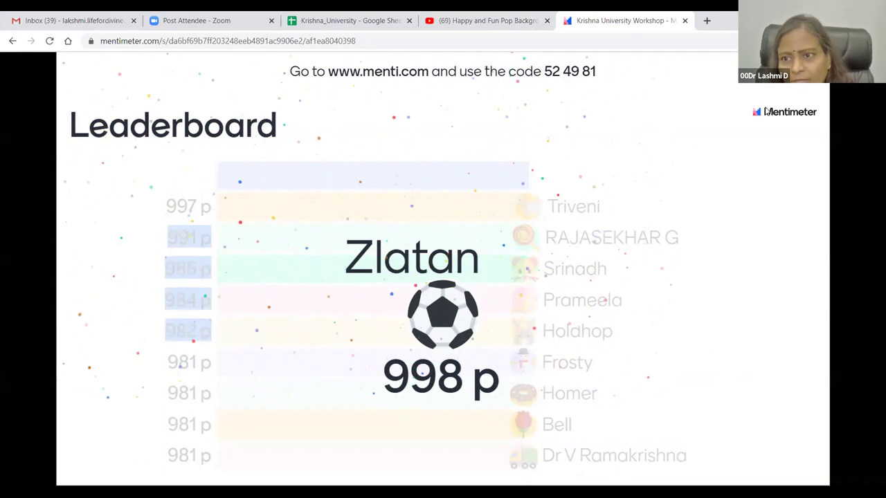
# Step: Leave the quiz leaderboard for the mentimeter.com home page and open the list of your presentations
pyautogui.click(784, 115)
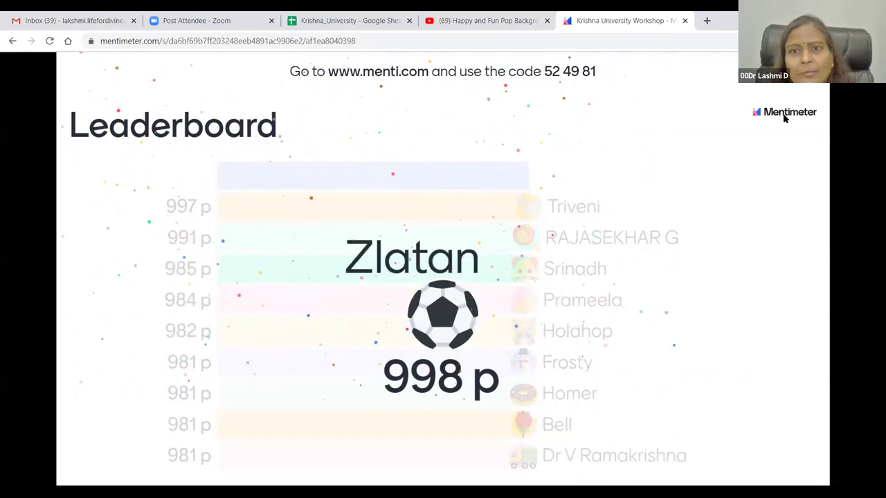
pyautogui.click(391, 40)
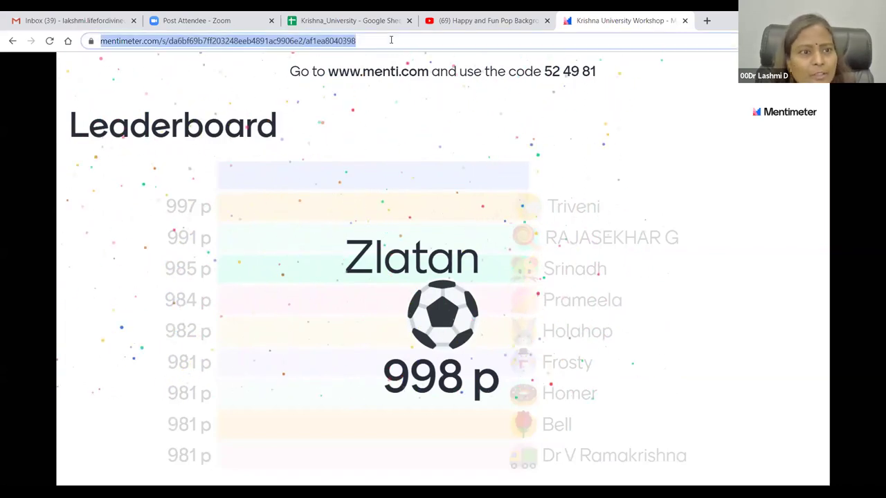
pyautogui.press('Return')
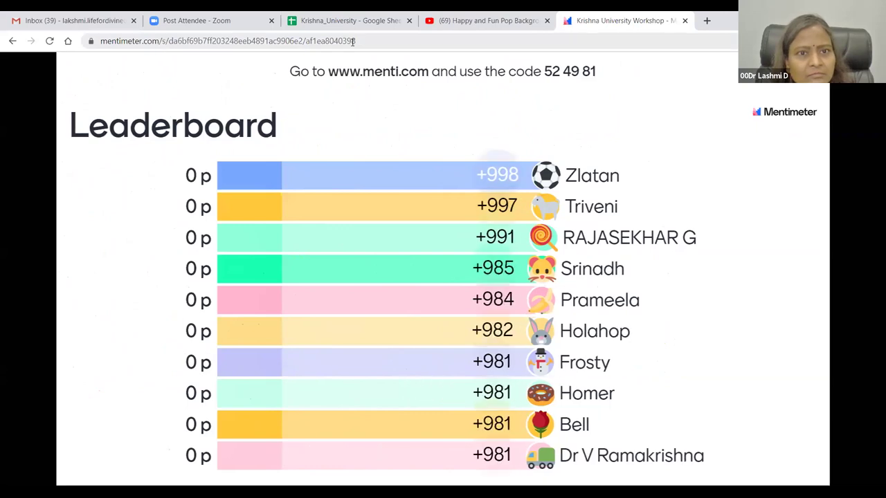
pyautogui.moveTo(355, 41); pyautogui.dragTo(162, 42)
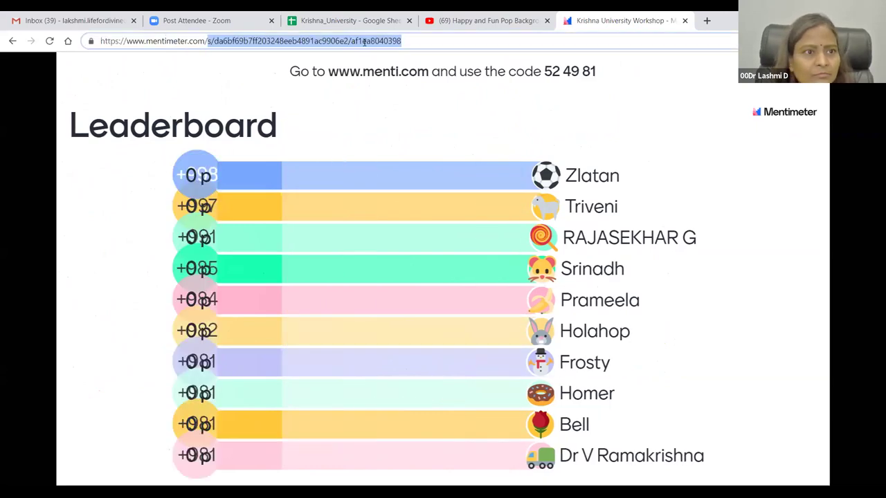
pyautogui.press('BackSpace')
pyautogui.press('Return')
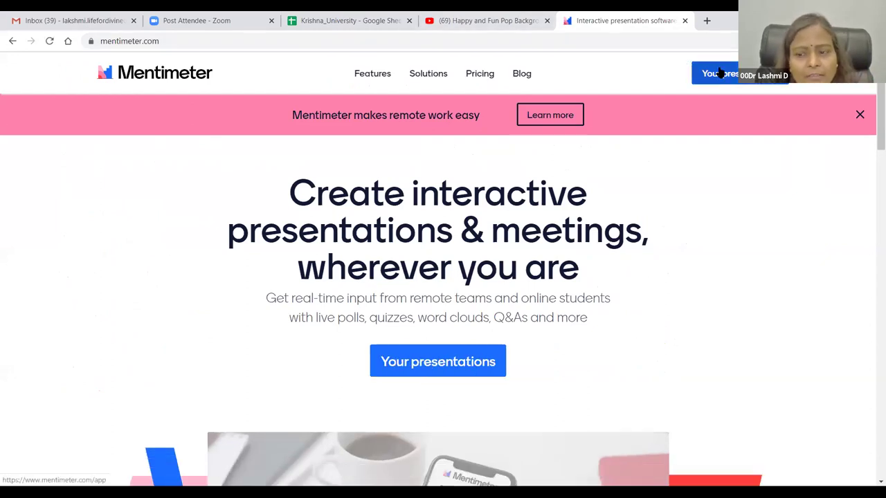
pyautogui.click(720, 72)
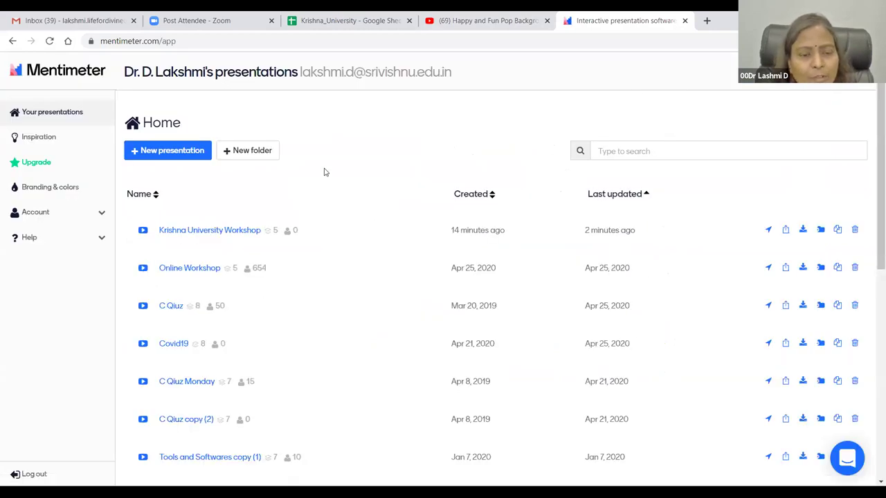
# Step: Switch to the Krishna_University spreadsheet in Google Sheets and open the "7. Software for assignment submission" sheet
pyautogui.hotkey('ctrl', '3')
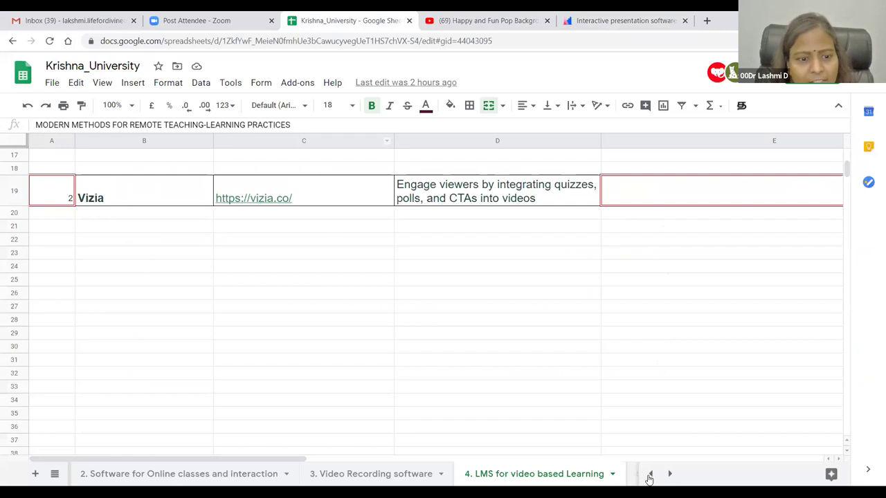
pyautogui.click(650, 474)
pyautogui.click(650, 474)
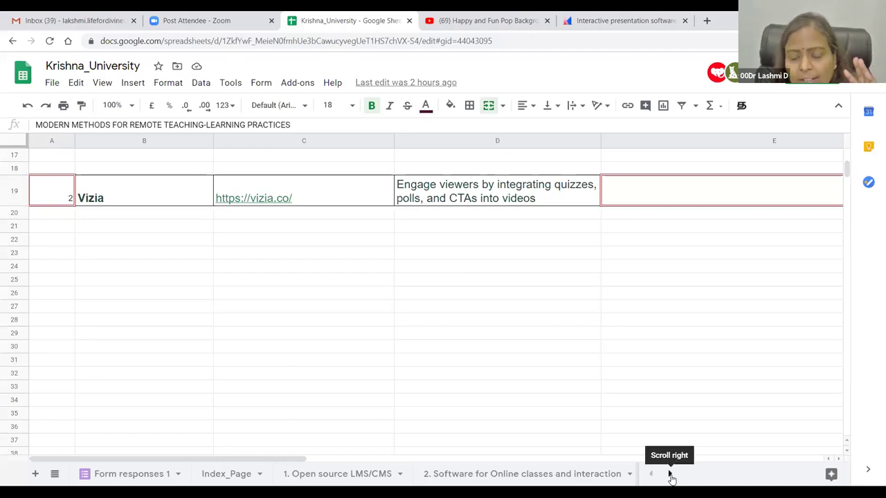
pyautogui.click(670, 474)
pyautogui.click(670, 475)
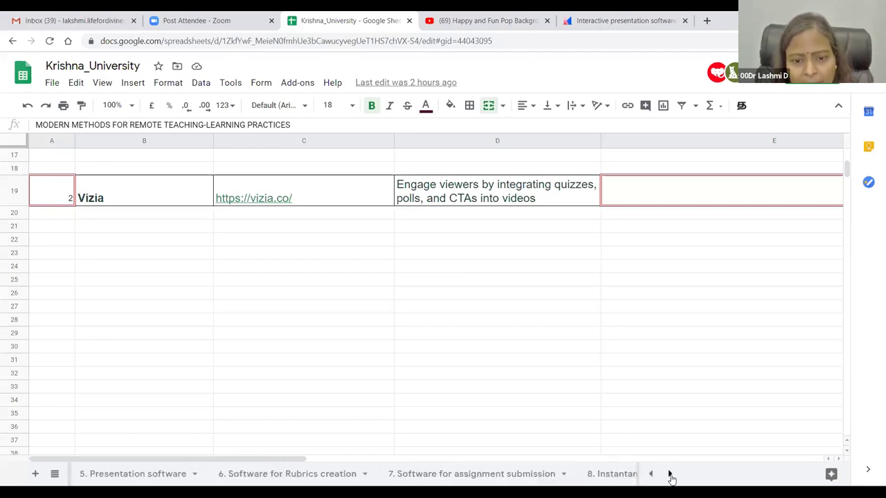
pyautogui.click(531, 476)
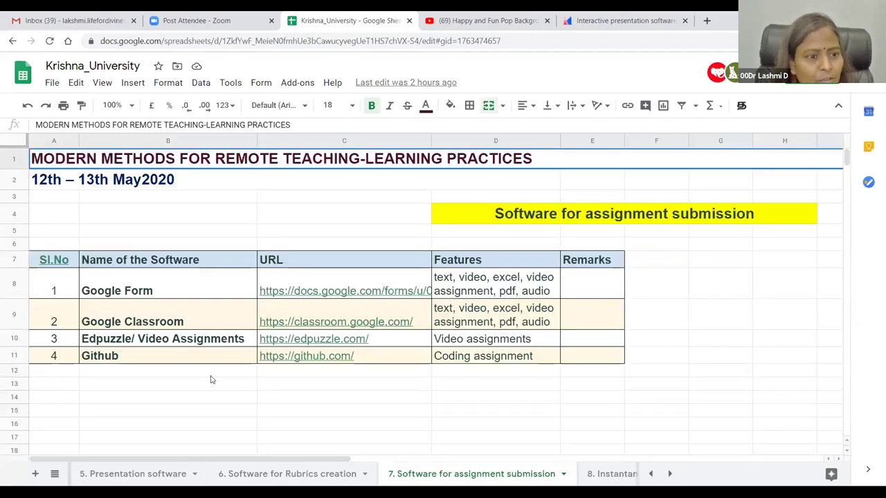
# Step: Open the "8. Instantaneous assessment software" sheet and select the Quizizz entry in its tool list
pyautogui.hotkey('ctrl', 'pagedown')
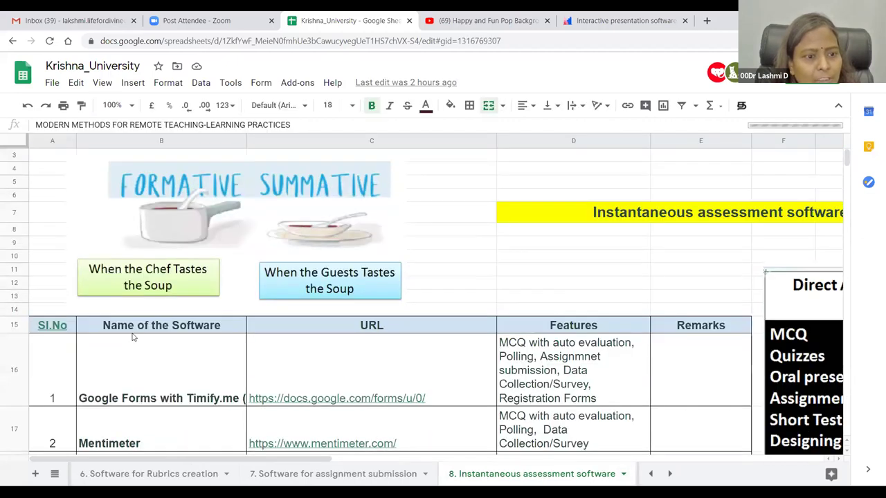
pyautogui.scroll(-2, 137, 330)
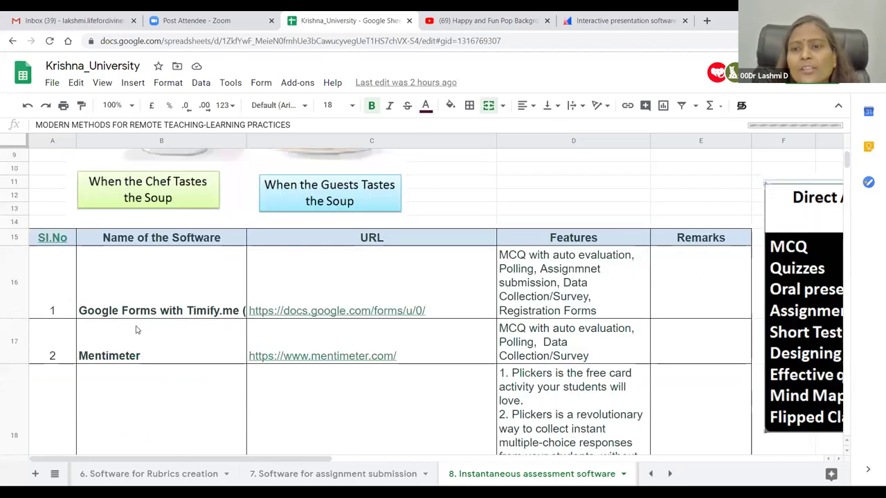
pyautogui.scroll(-4, 136, 330)
pyautogui.click(136, 330)
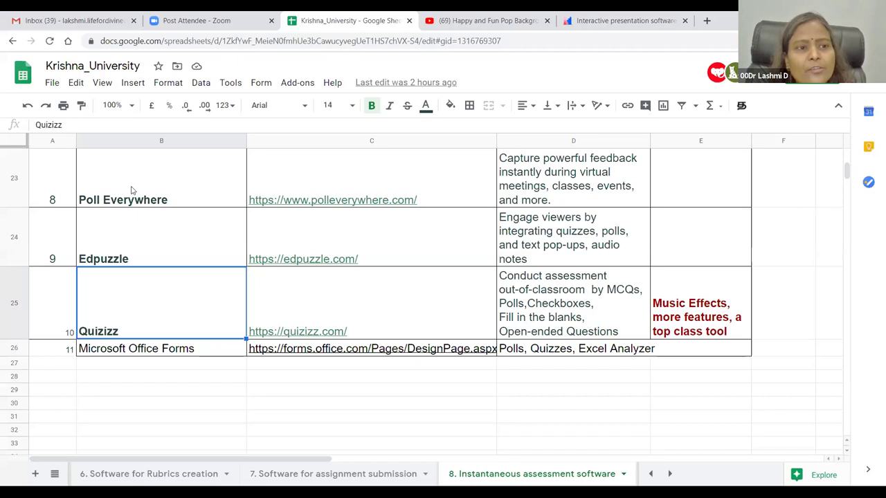
# Step: Point out Socrative, Quizlet, Vizia and Quizizz in the assessment tool list by selecting their cells
pyautogui.scroll(3, 132, 190)
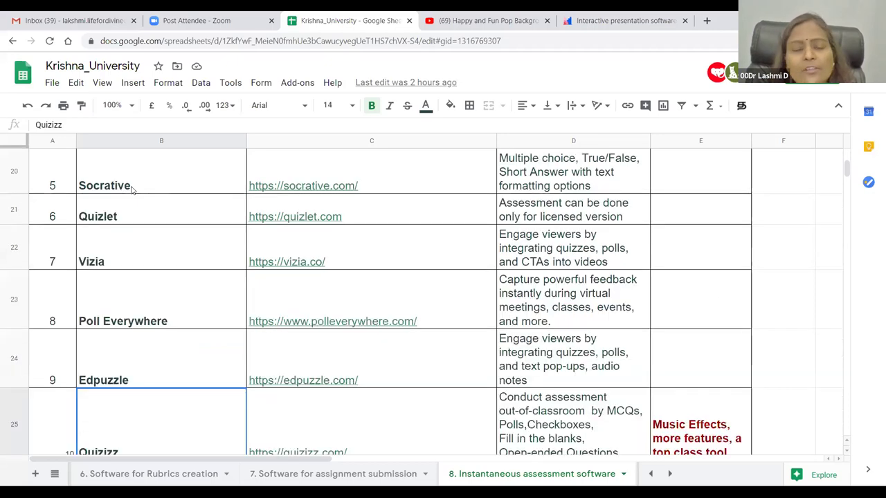
pyautogui.click(131, 188)
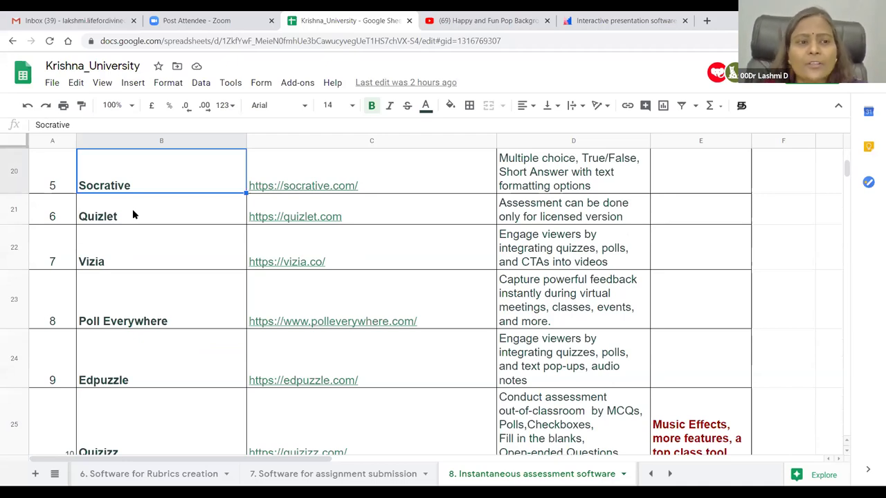
pyautogui.click(133, 214)
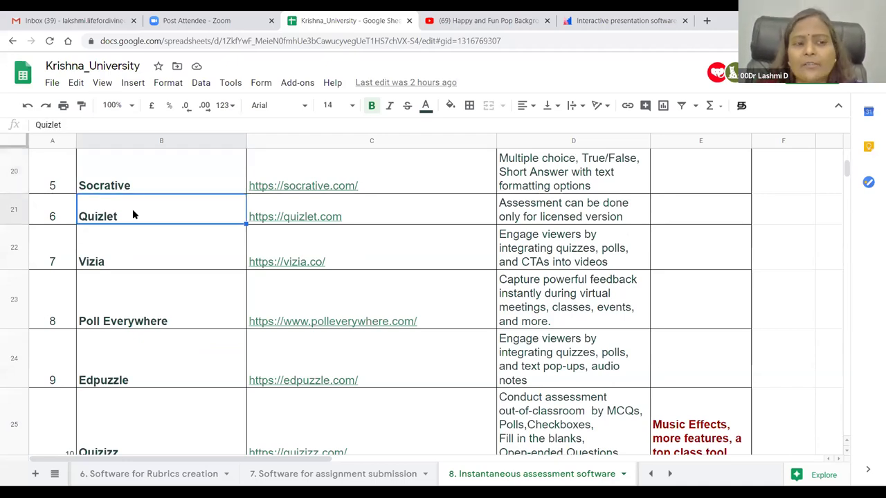
pyautogui.click(112, 264)
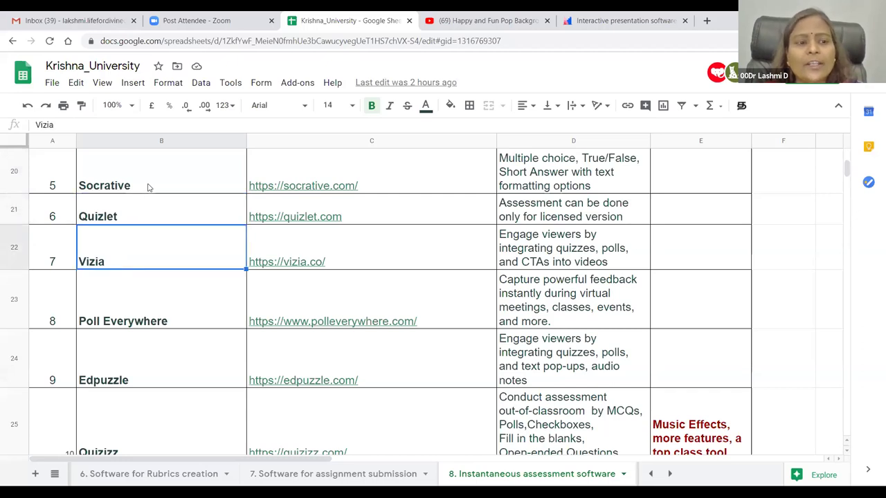
pyautogui.press('Up')
pyautogui.press('Up')
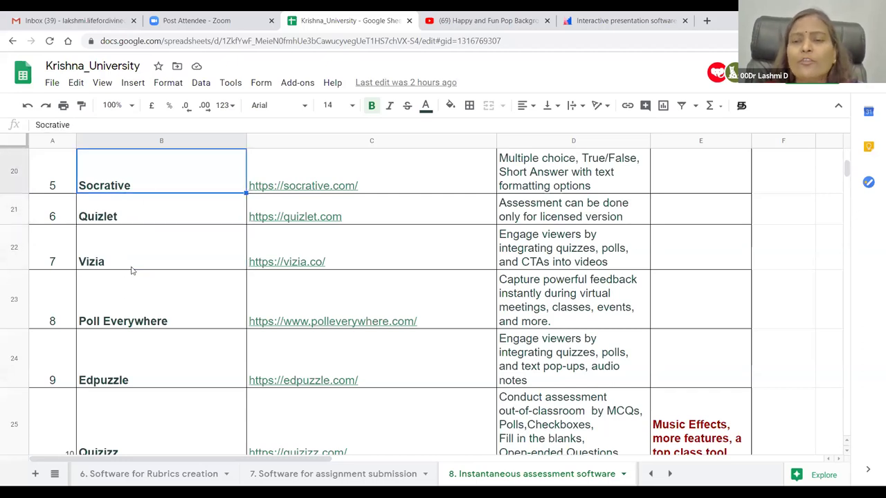
pyautogui.scroll(-3, 133, 270)
pyautogui.click(132, 270)
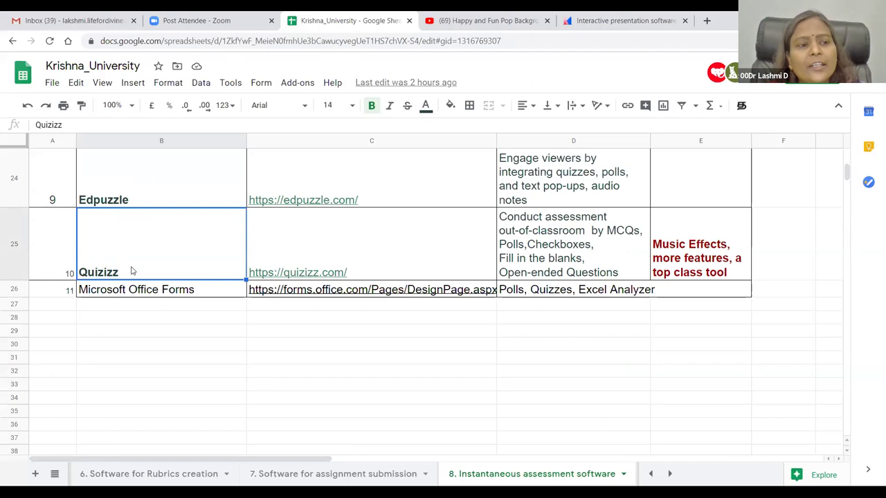
# Step: Select the Mentimeter and Plickers entries in the assessment tool list and review the whole sheet back to its heading
pyautogui.scroll(5, 132, 271)
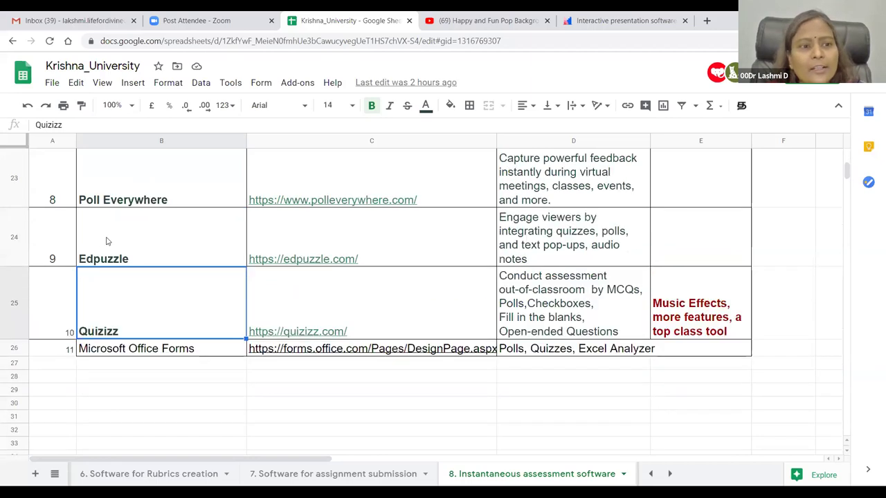
pyautogui.click(121, 270)
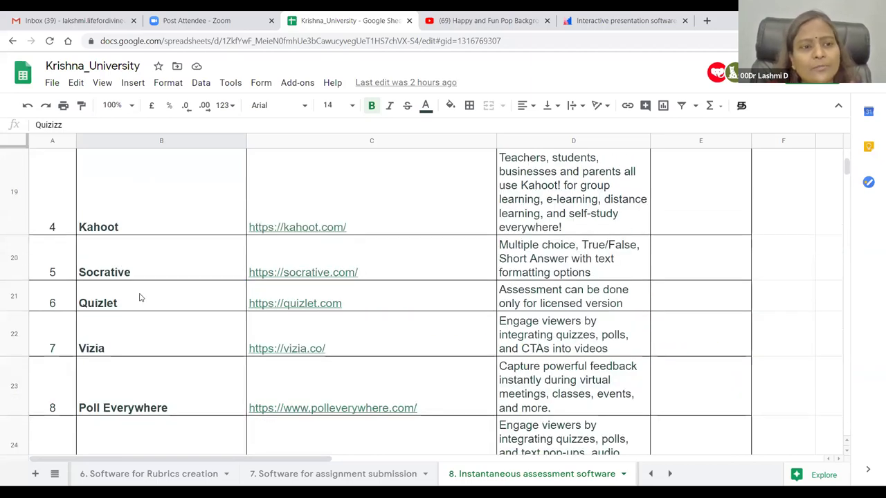
pyautogui.scroll(4, 141, 260)
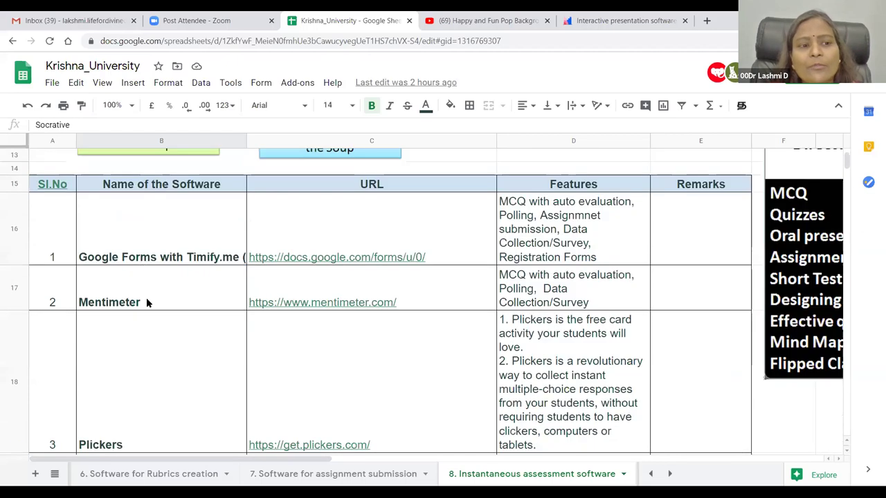
pyautogui.click(147, 302)
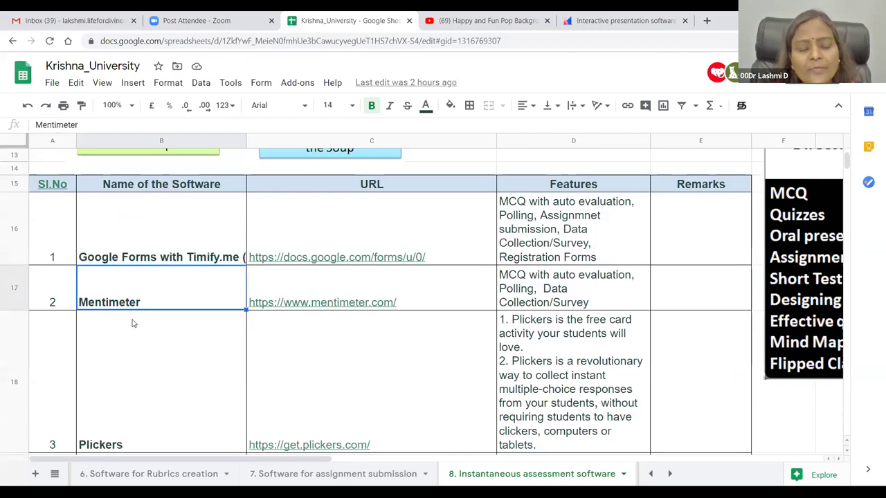
pyautogui.scroll(-3, 134, 323)
pyautogui.click(129, 325)
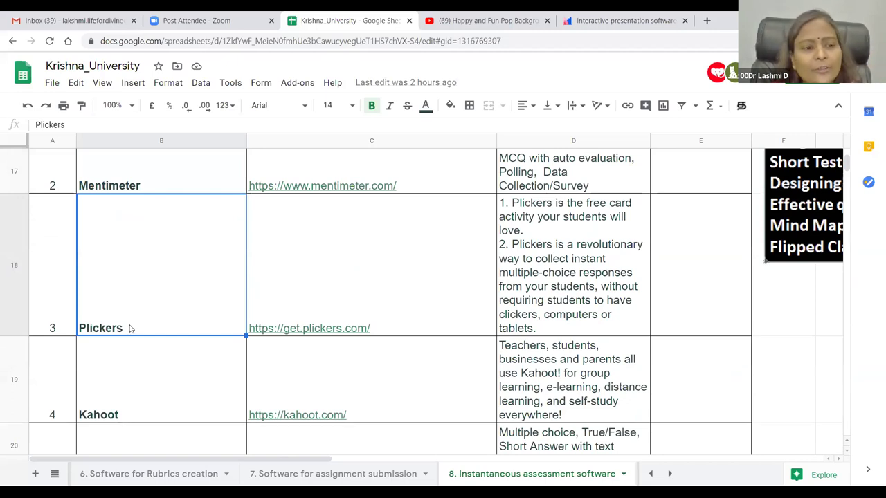
pyautogui.scroll(-3, 158, 312)
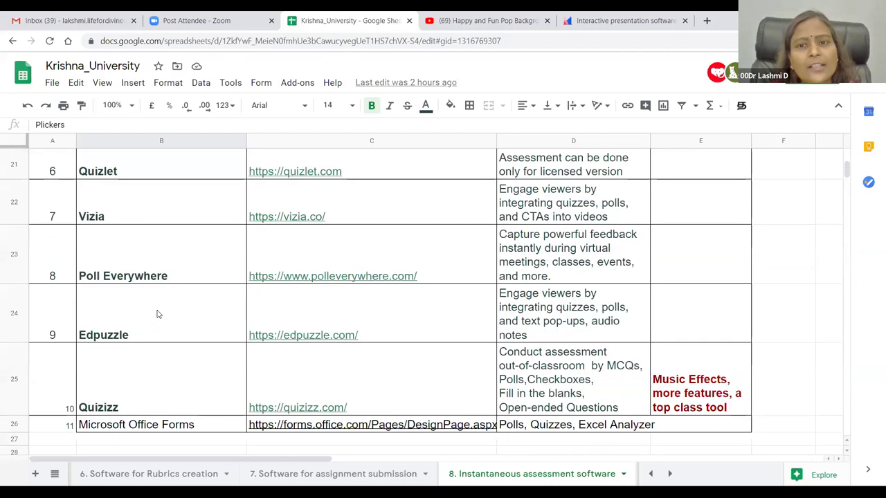
pyautogui.scroll(10, 146, 277)
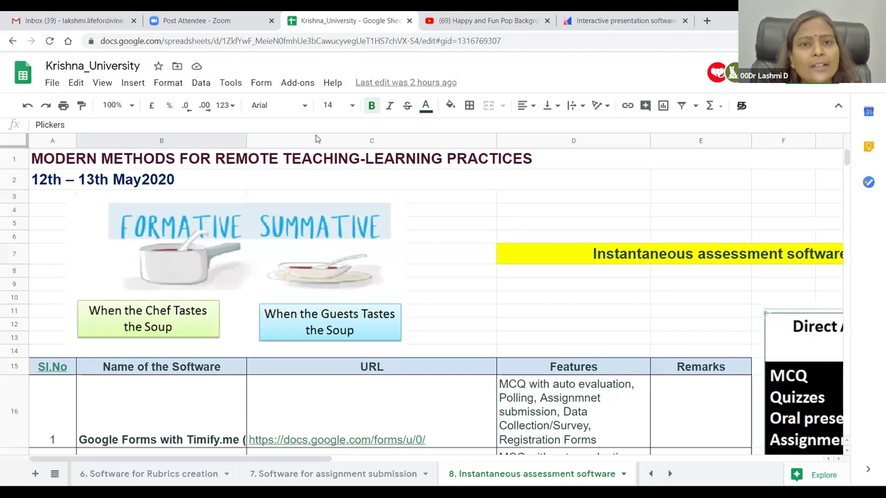
# Step: Switch back to the Mentimeter page, open kahoot.com in its place and log in to the Kahoot account
pyautogui.hotkey('ctrl', '5')
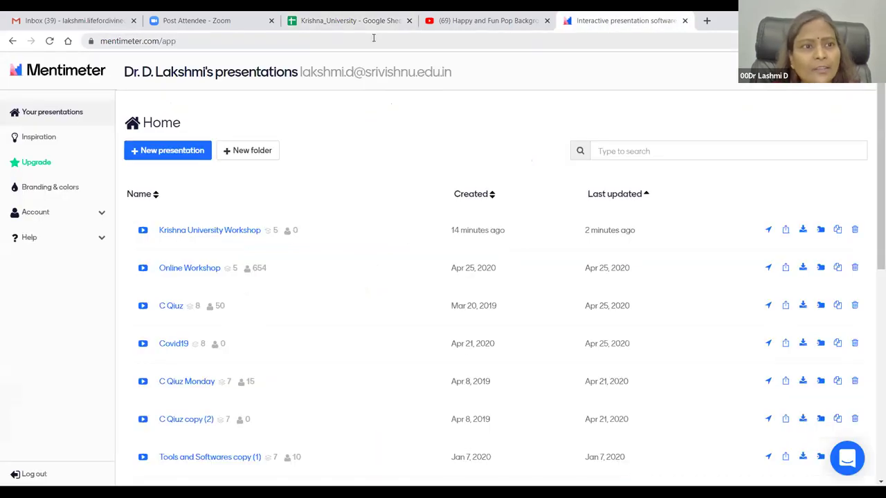
pyautogui.click(374, 40)
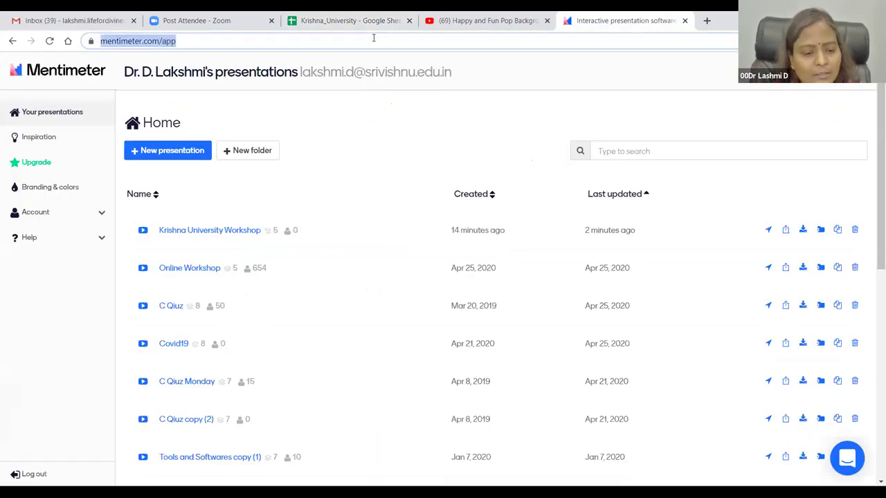
pyautogui.write('kahoot.com')
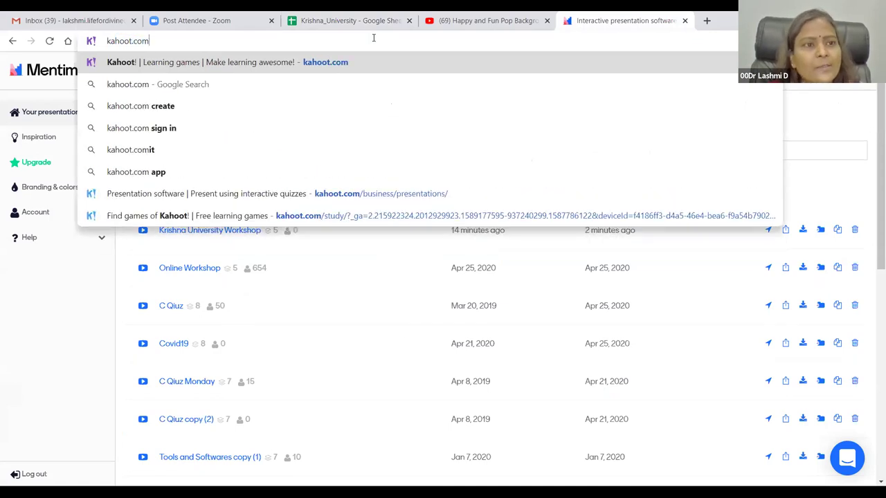
pyautogui.press('Return')
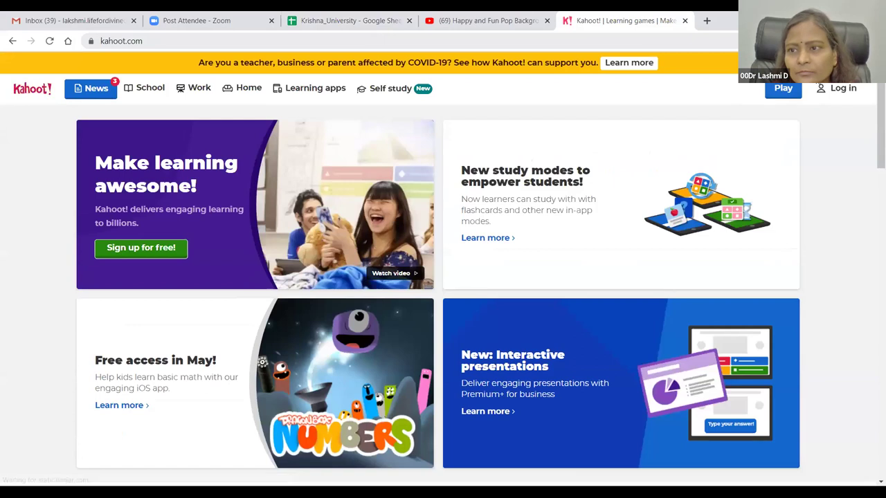
pyautogui.click(839, 92)
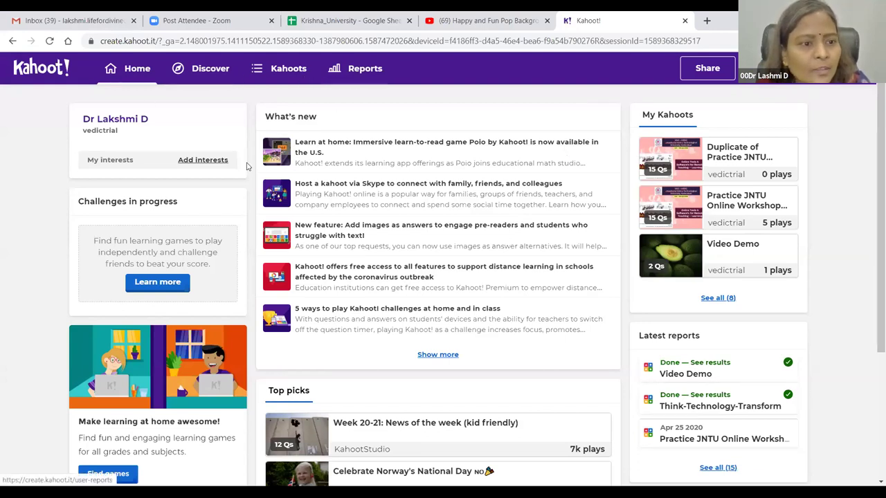
# Step: Look through the My Kahoots, Latest reports and Top picks lists on the Kahoot home page
pyautogui.scroll(-3, 664, 387)
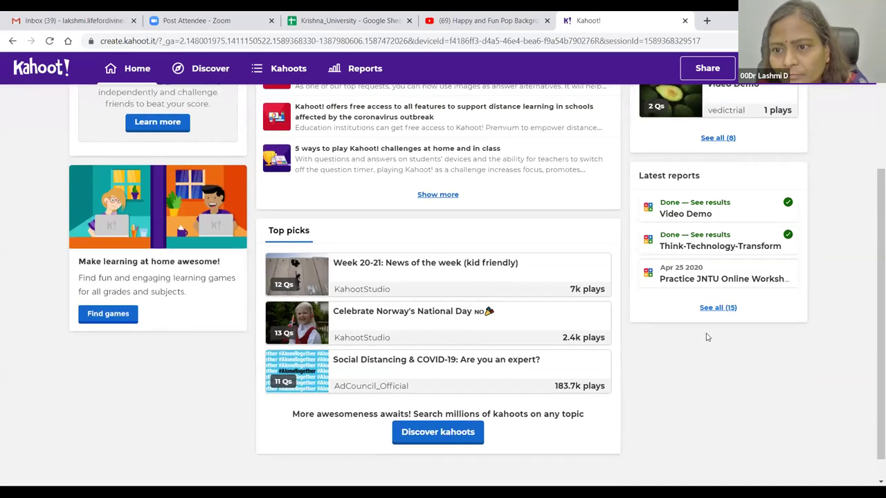
pyautogui.scroll(3, 707, 337)
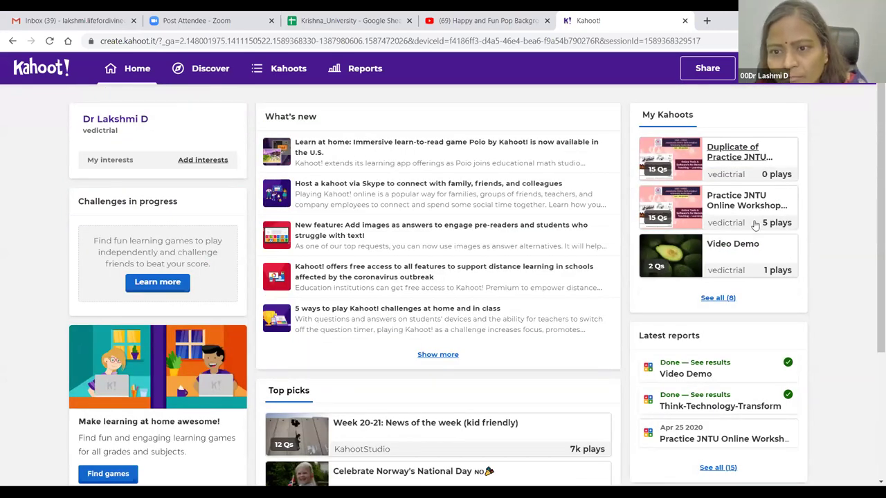
pyautogui.scroll(-2, 754, 225)
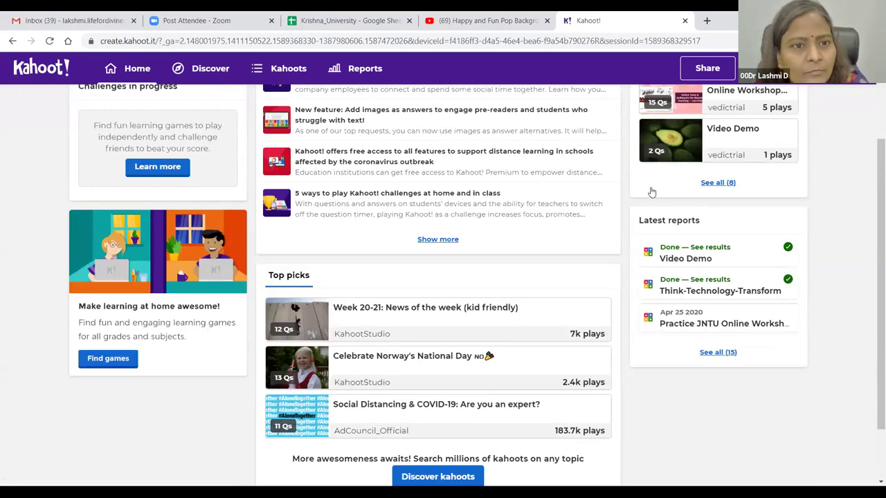
pyautogui.scroll(2, 652, 192)
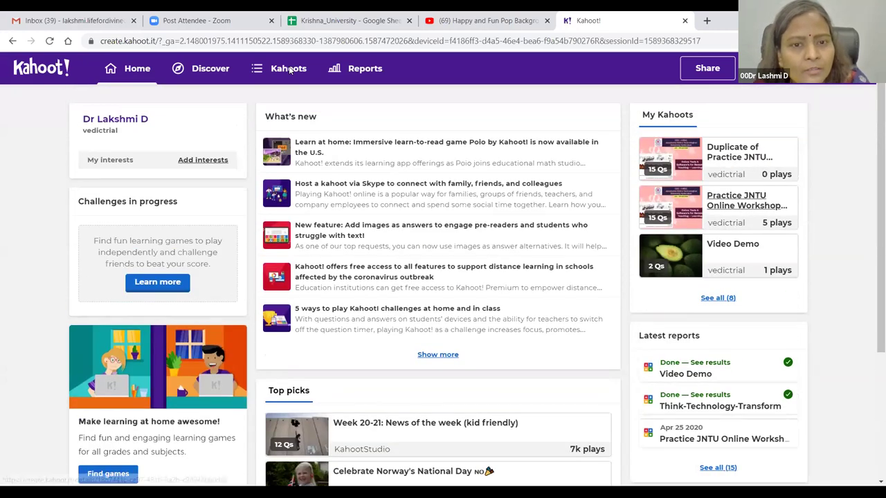
# Step: Look through the list of own kahoots and open "Duplicate of Practice JNTU Online Workshop Quizzes"
pyautogui.click(289, 69)
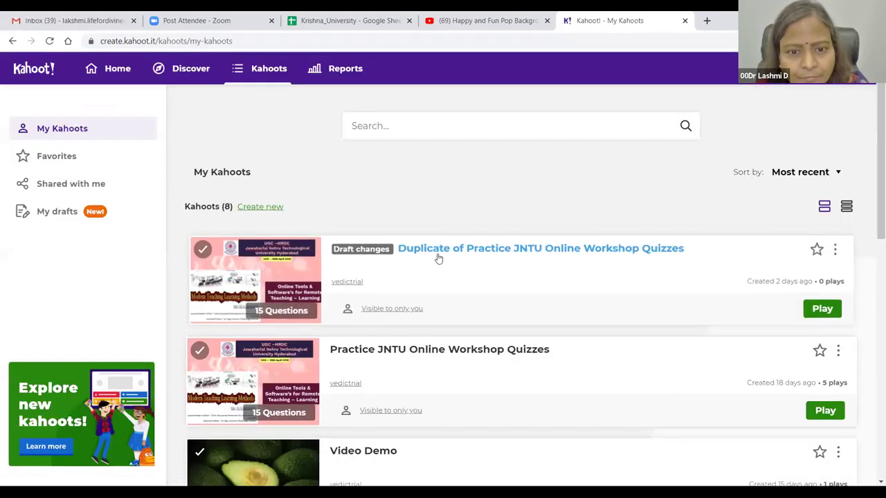
pyautogui.scroll(-2, 498, 349)
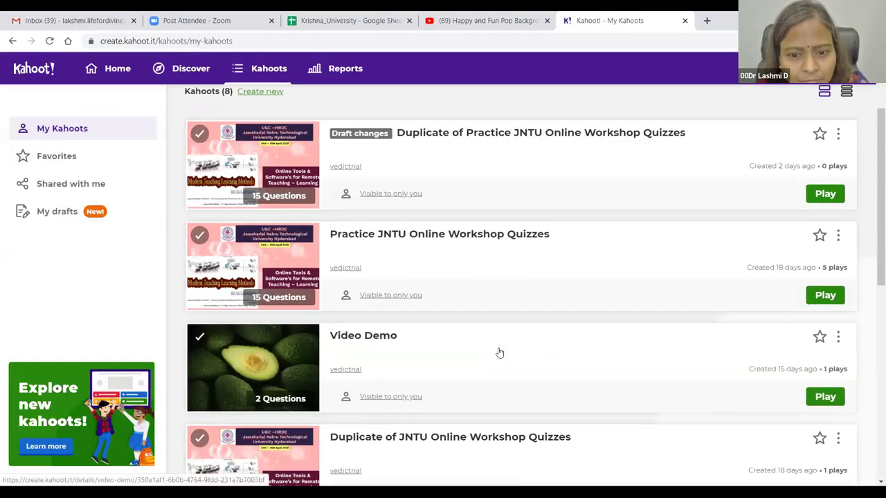
pyautogui.scroll(-2, 500, 353)
pyautogui.scroll(-5, 499, 353)
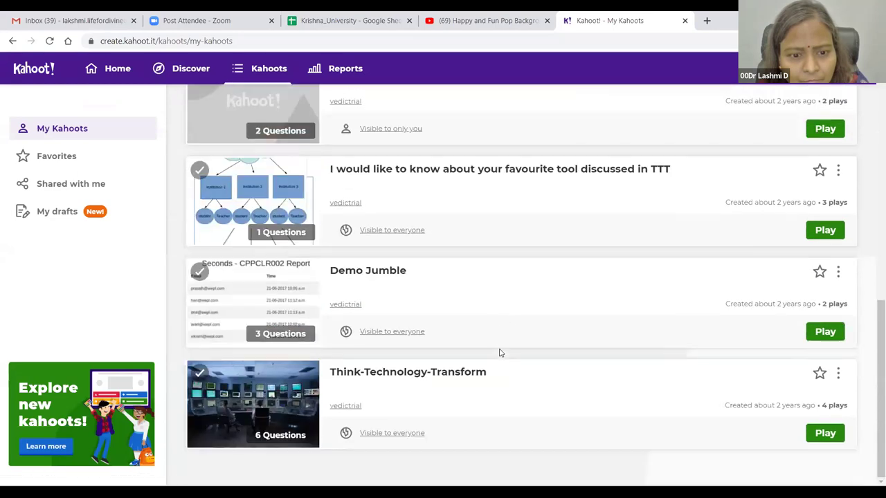
pyautogui.scroll(10, 499, 353)
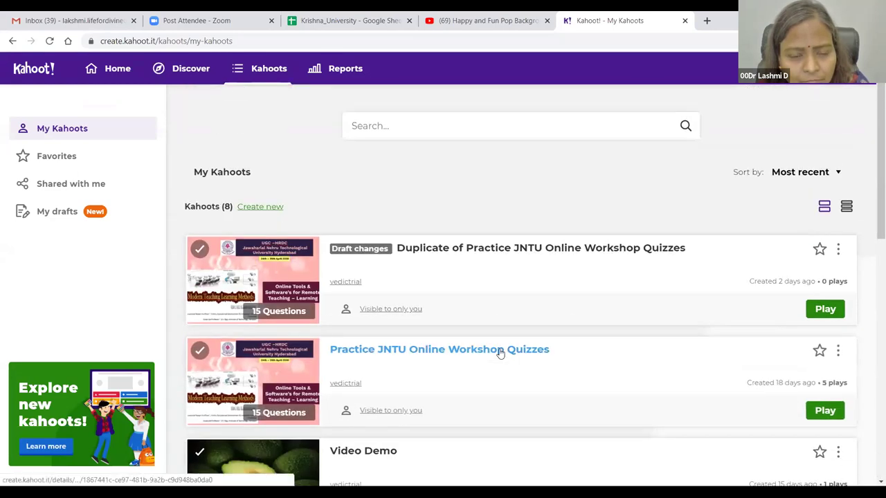
pyautogui.click(497, 248)
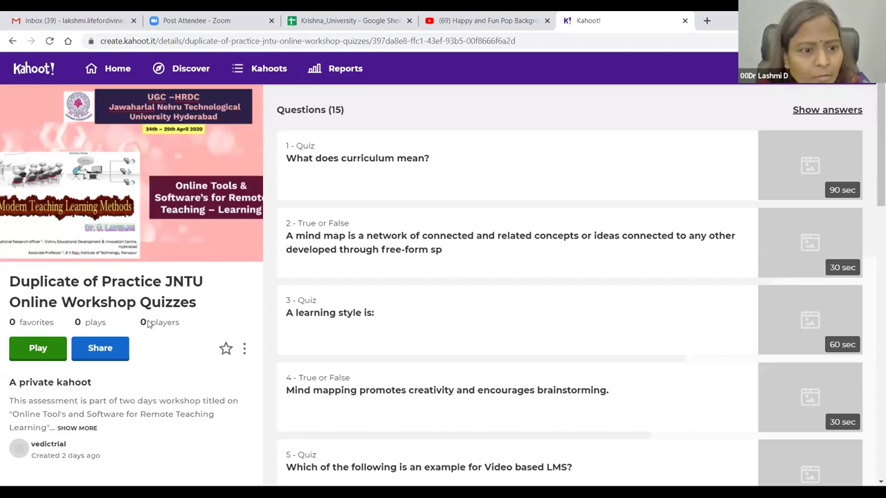
# Step: Show the duplicate kahoot in the question editor and return to its details page
pyautogui.click(244, 349)
pyautogui.click(195, 216)
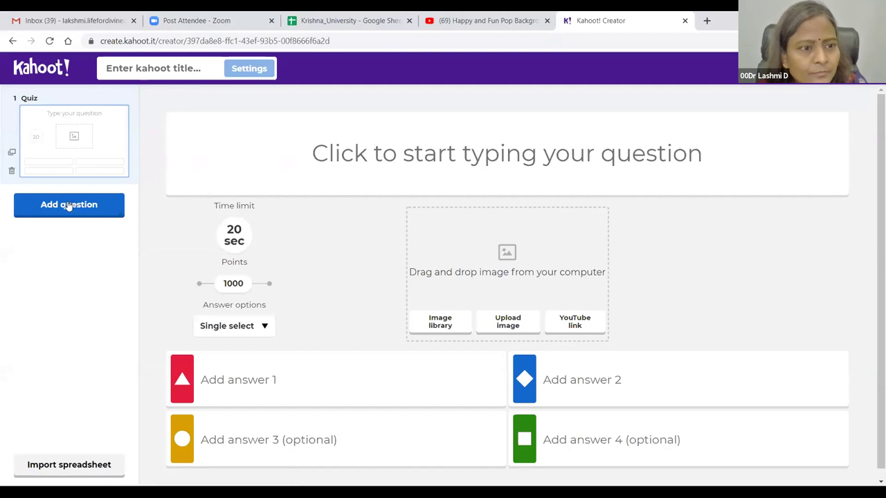
pyautogui.click(13, 42)
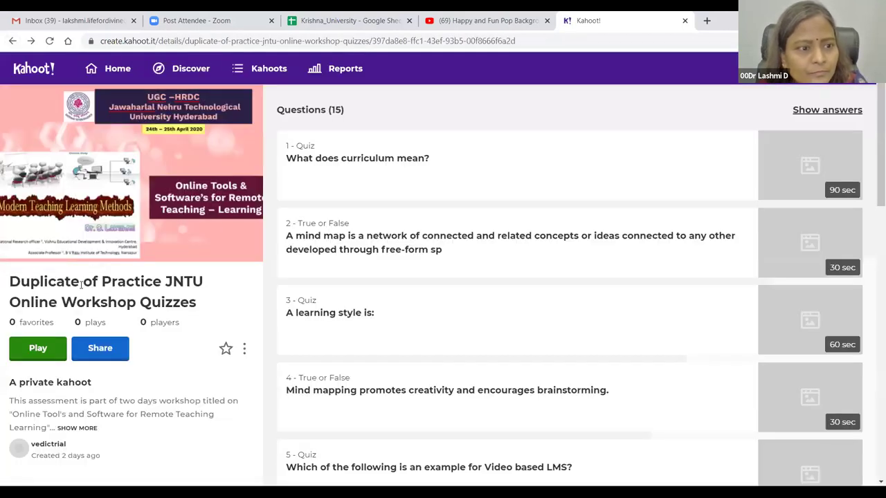
# Step: Show the self-paced challenge settings for the kahoot and cancel without creating a challenge
pyautogui.click(39, 350)
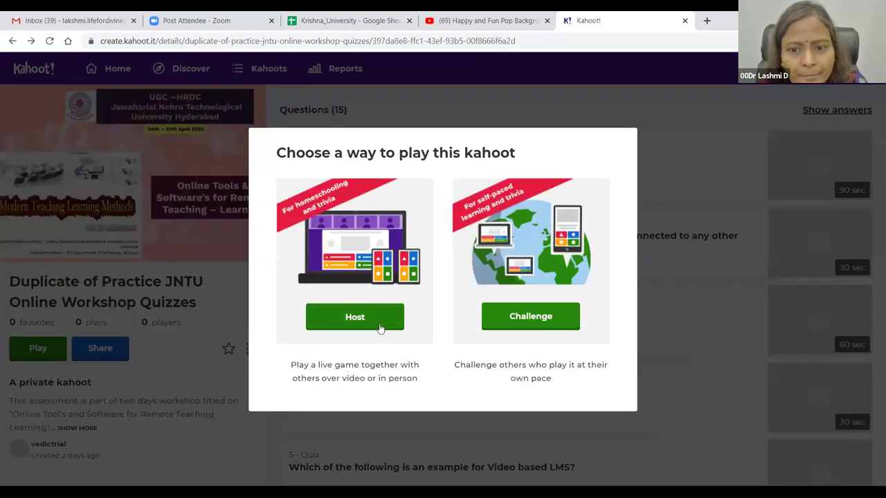
pyautogui.click(491, 322)
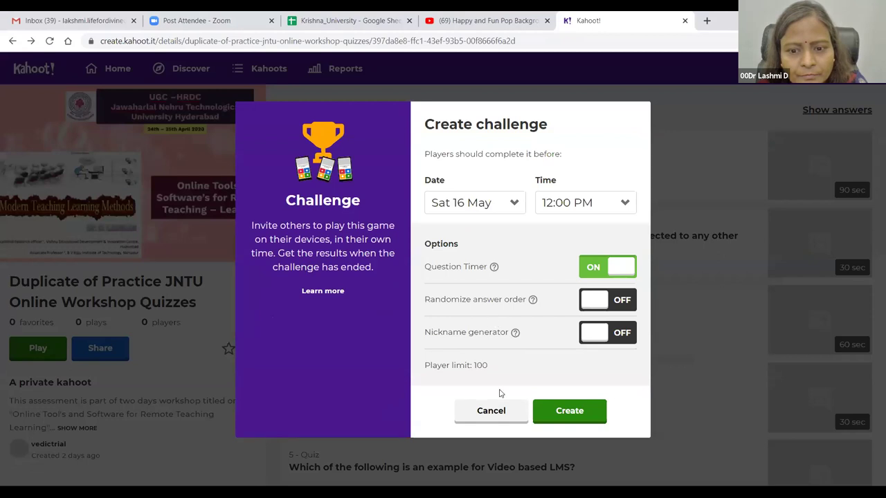
pyautogui.click(491, 413)
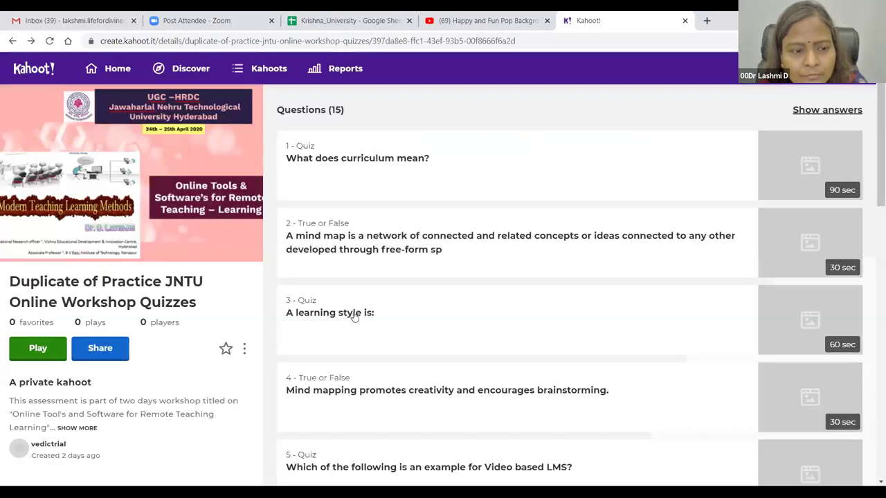
# Step: Host the kahoot as a live game in Classic player-versus-player mode
pyautogui.click(38, 348)
pyautogui.click(356, 316)
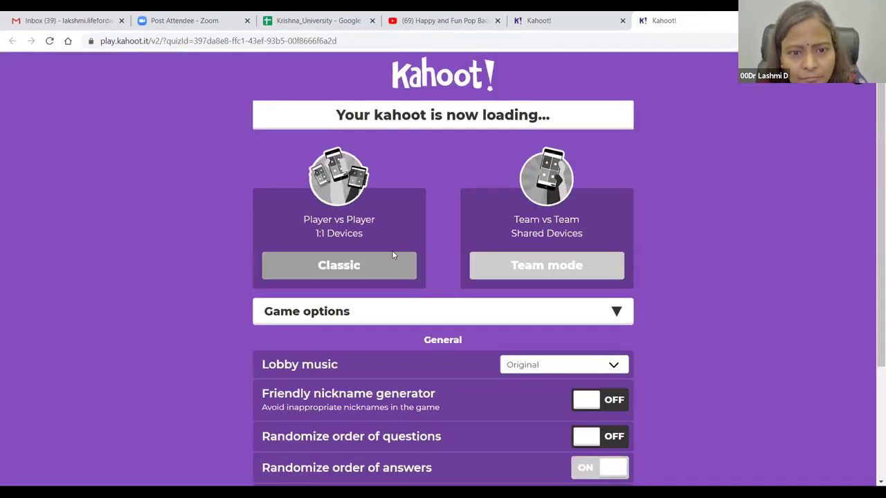
pyautogui.click(374, 352)
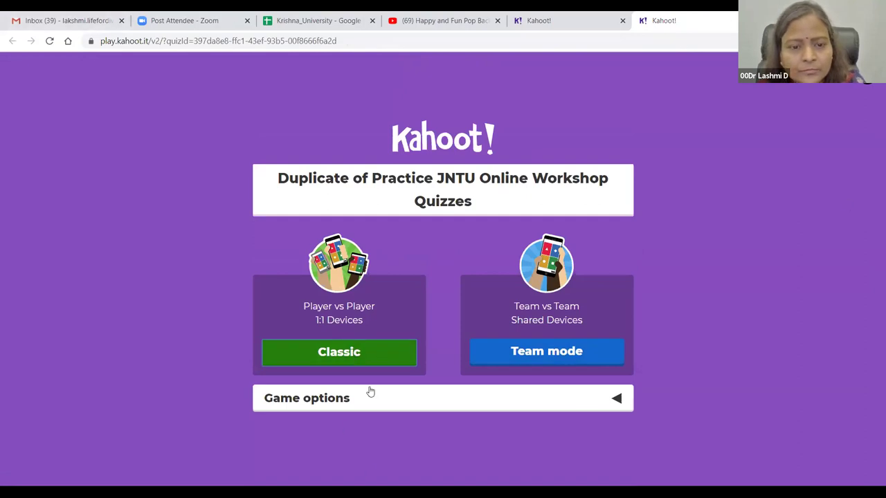
pyautogui.click(360, 359)
pyautogui.click(351, 354)
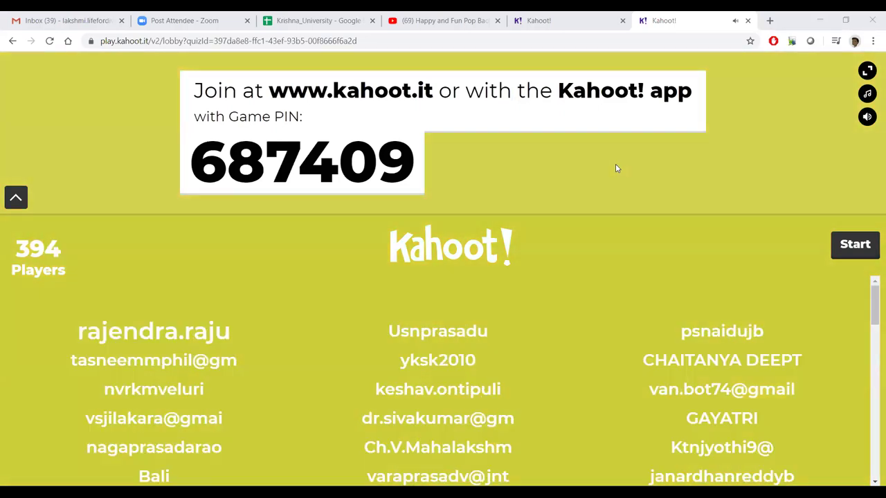
# Step: Mute and unmute the game lobby, and set the lobby music to Disco
pyautogui.click(867, 116)
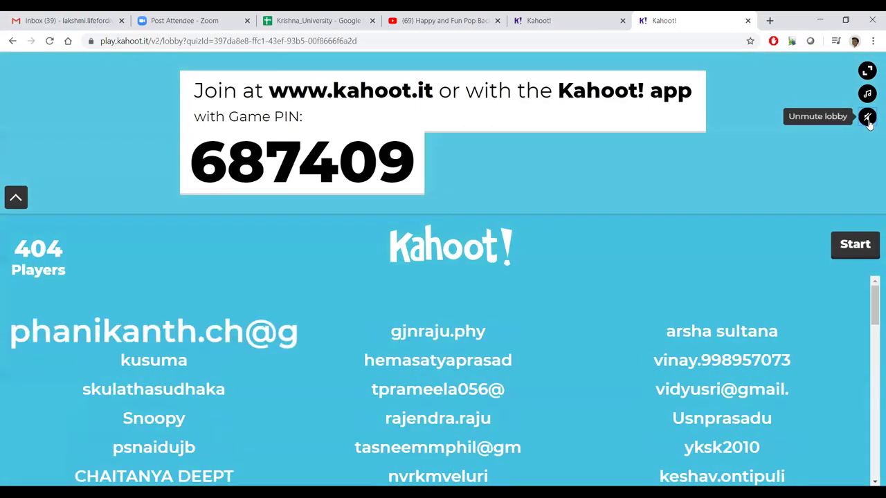
pyautogui.click(867, 117)
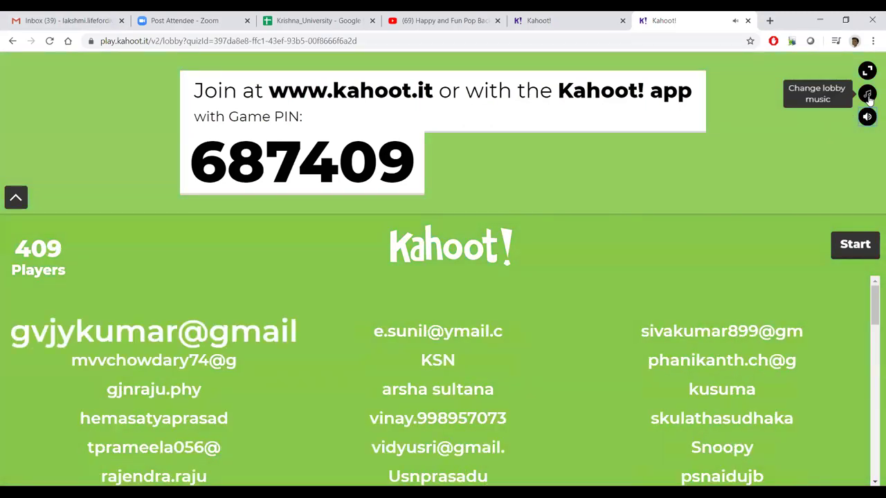
pyautogui.click(868, 95)
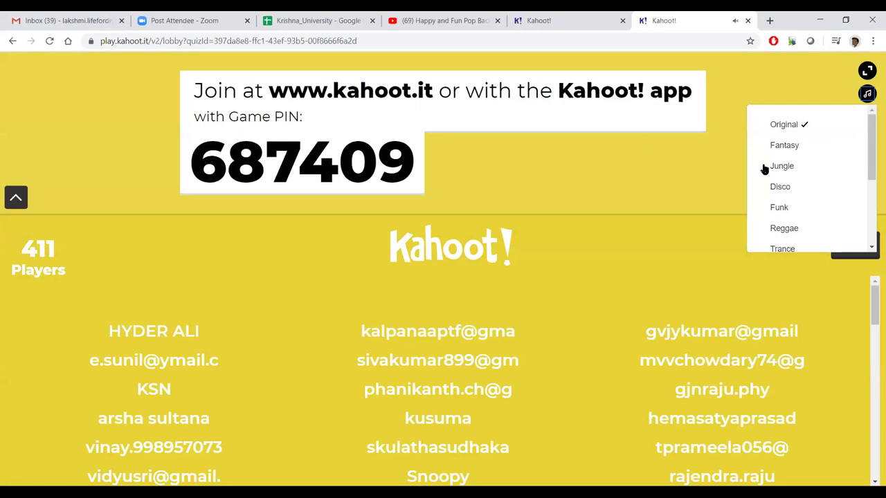
pyautogui.click(764, 167)
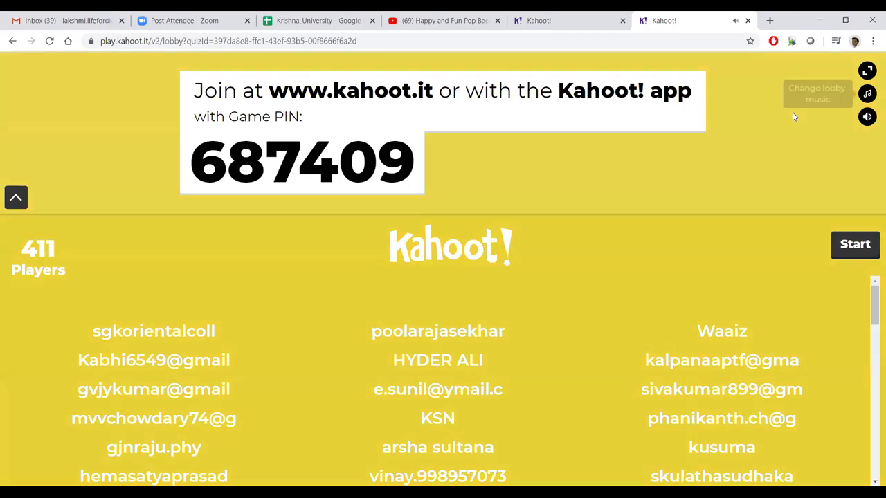
# Step: Set the lobby music to Beatbox and close the music list
pyautogui.click(867, 94)
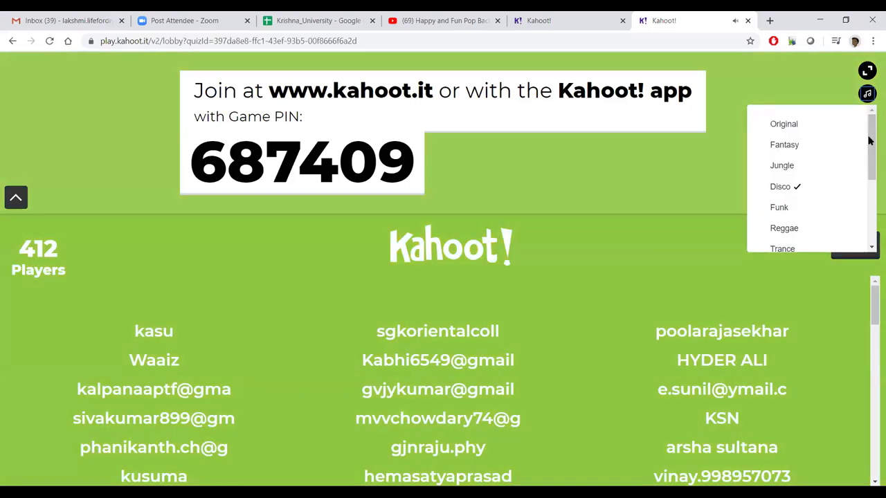
pyautogui.click(870, 202)
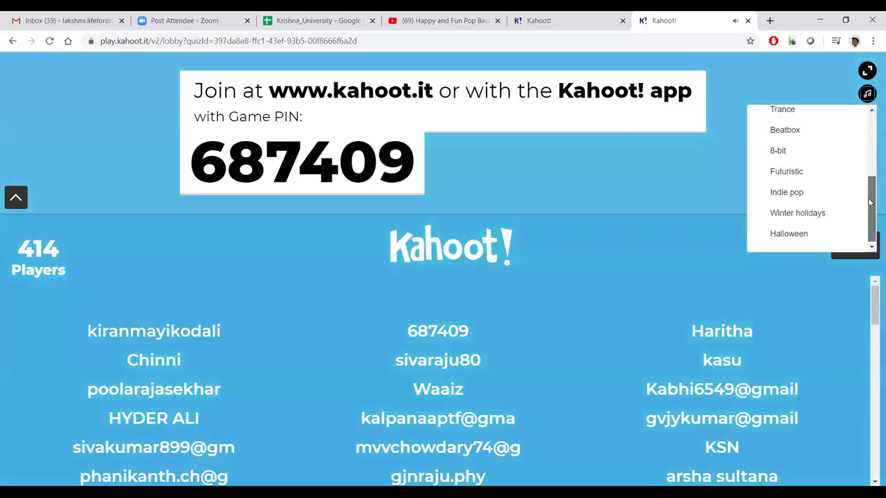
pyautogui.moveTo(870, 202); pyautogui.dragTo(870, 203)
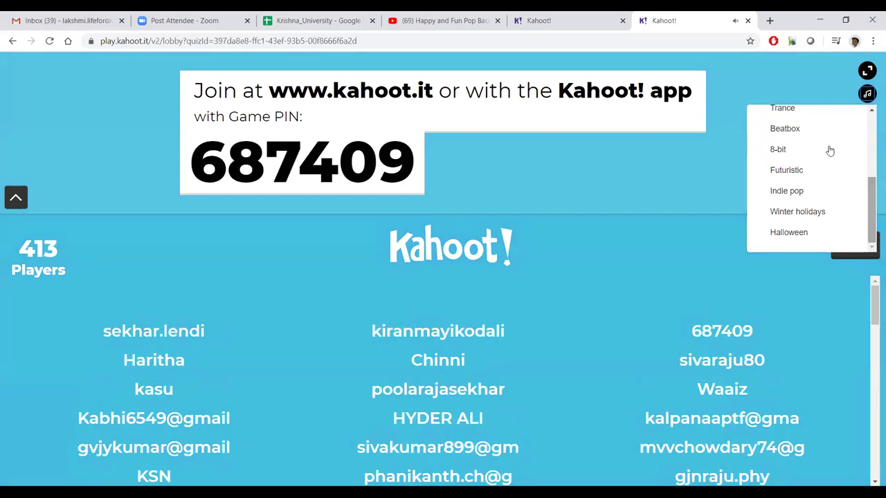
pyautogui.click(813, 132)
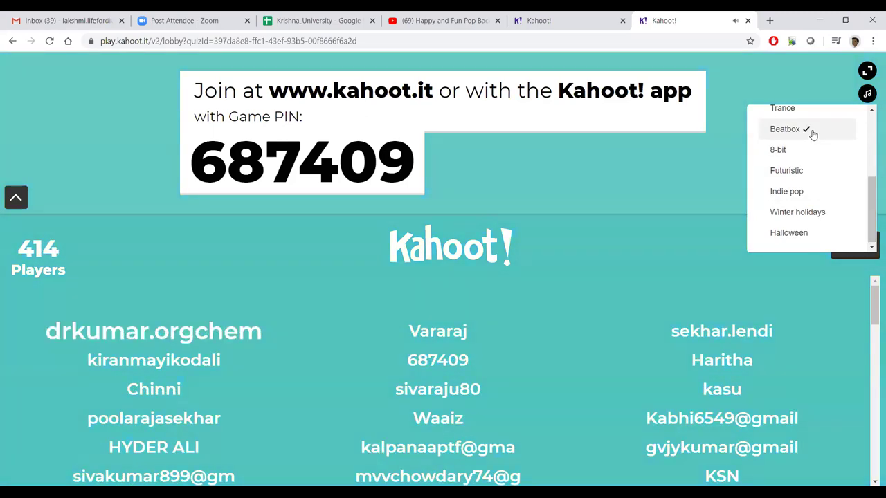
pyautogui.click(798, 91)
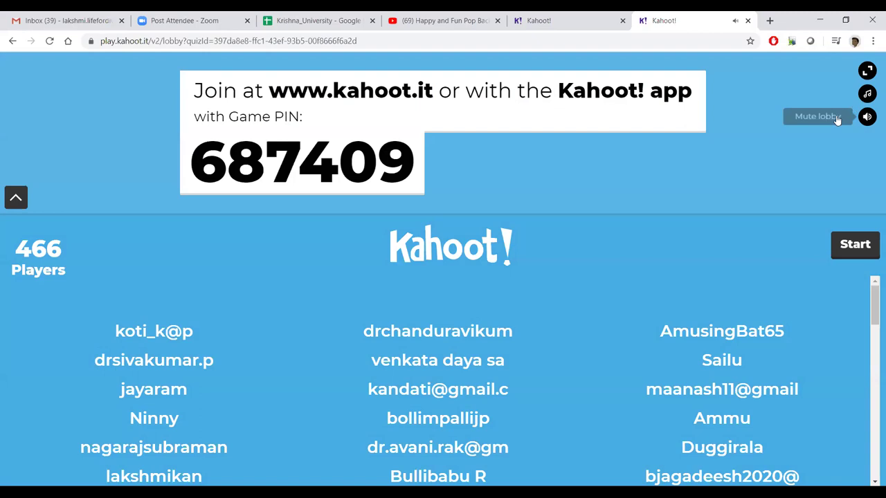
# Step: Change the lobby music to Fantasy
pyautogui.hotkey('shift', 'Tab')
pyautogui.press('Return')
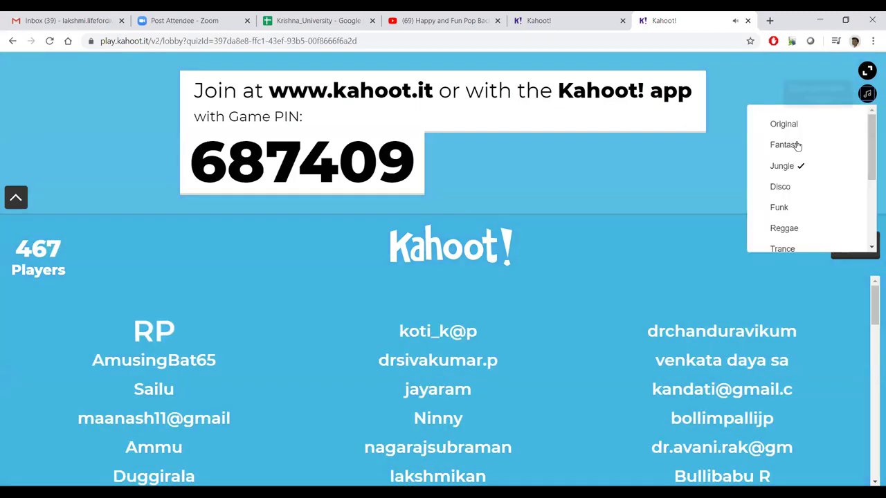
pyautogui.click(797, 146)
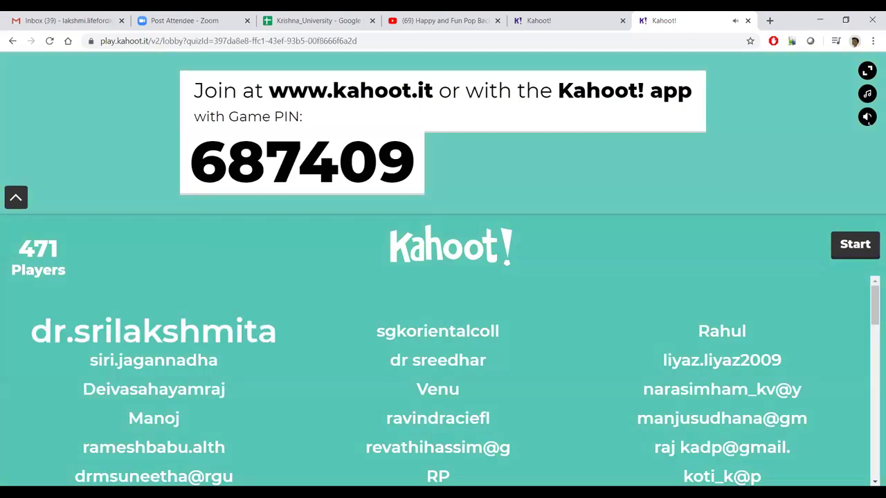
# Step: Set the lobby music to Original, muting and unmuting the lobby before and after the change
pyautogui.click(867, 117)
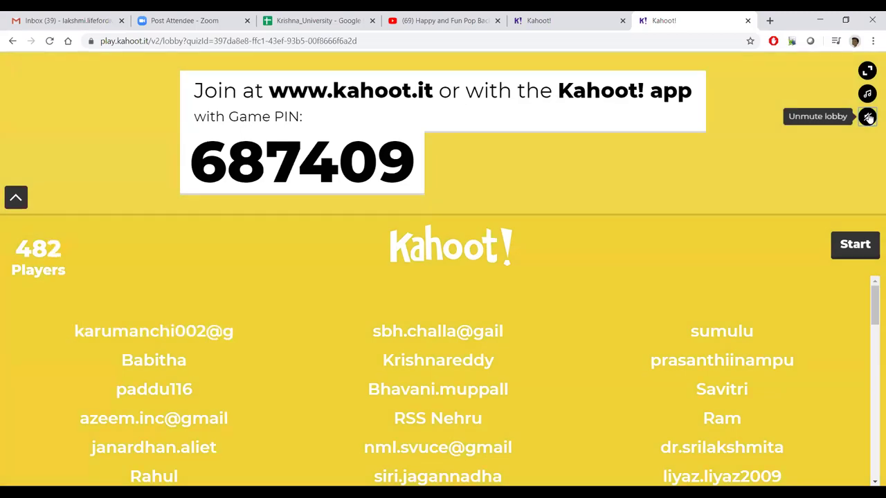
pyautogui.click(867, 118)
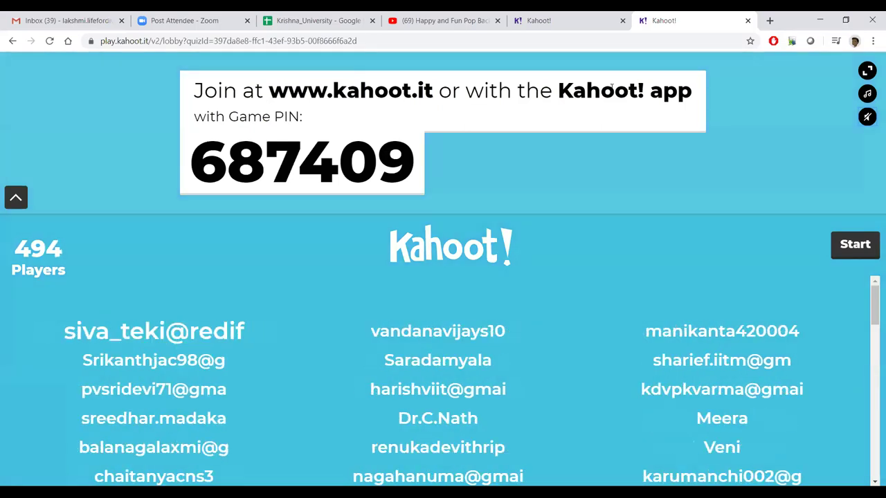
pyautogui.click(867, 117)
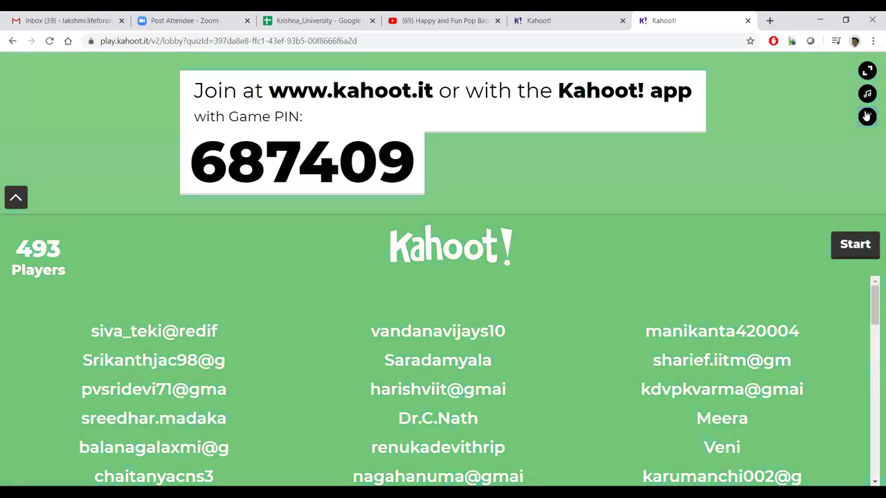
pyautogui.click(867, 93)
pyautogui.click(801, 122)
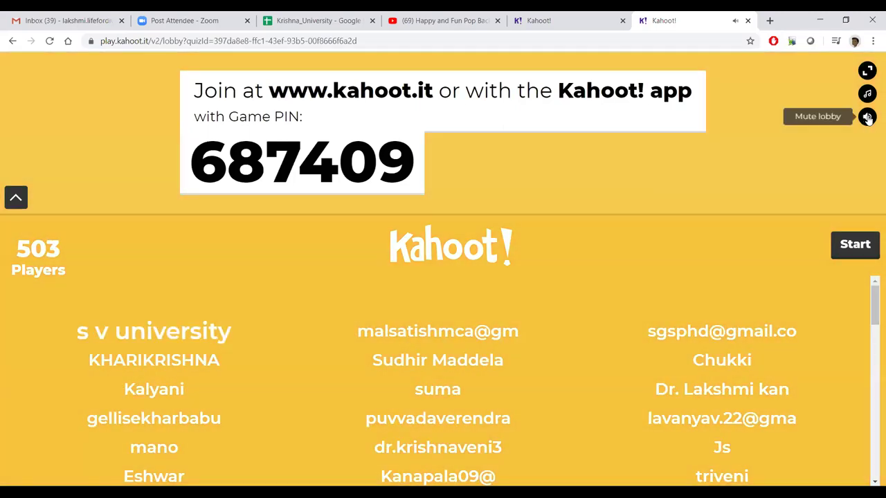
pyautogui.click(867, 117)
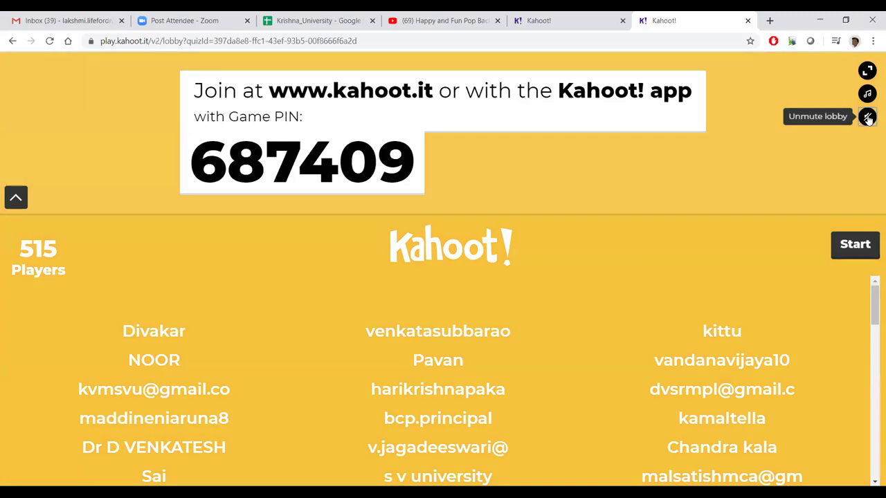
pyautogui.click(867, 118)
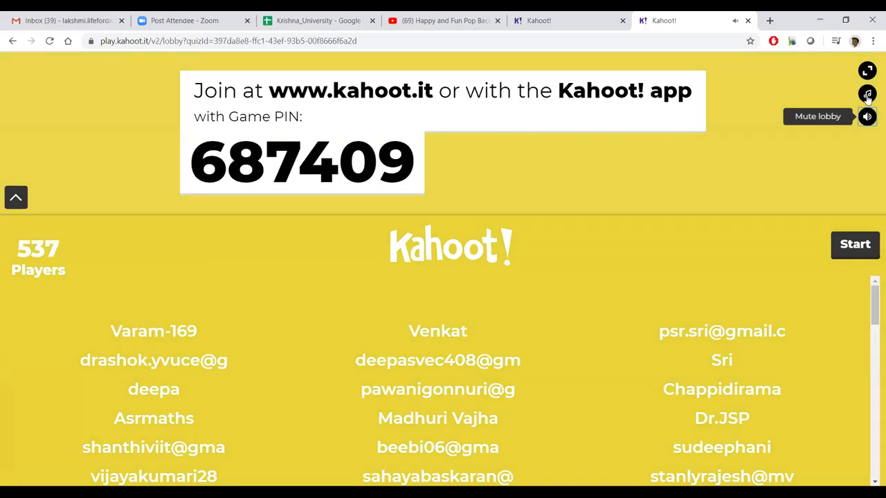
# Step: Set the lobby music to Winter holidays and start the live game
pyautogui.click(868, 99)
pyautogui.scroll(-3, 817, 212)
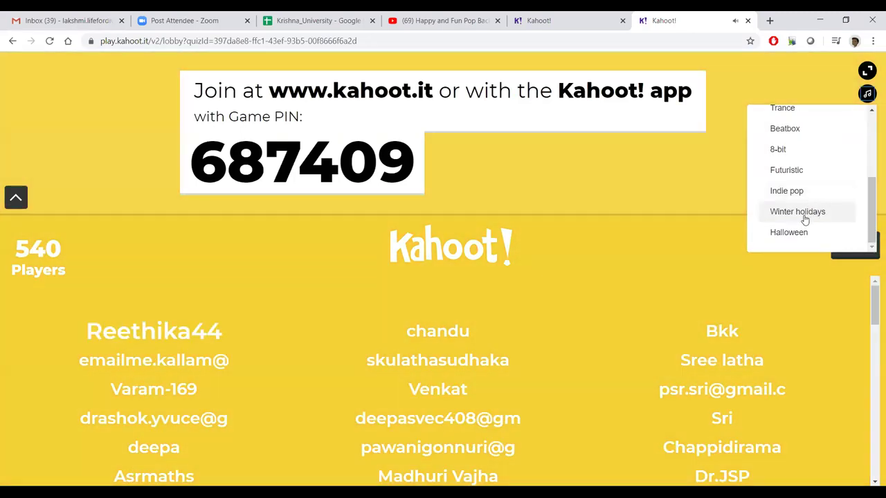
pyautogui.click(797, 212)
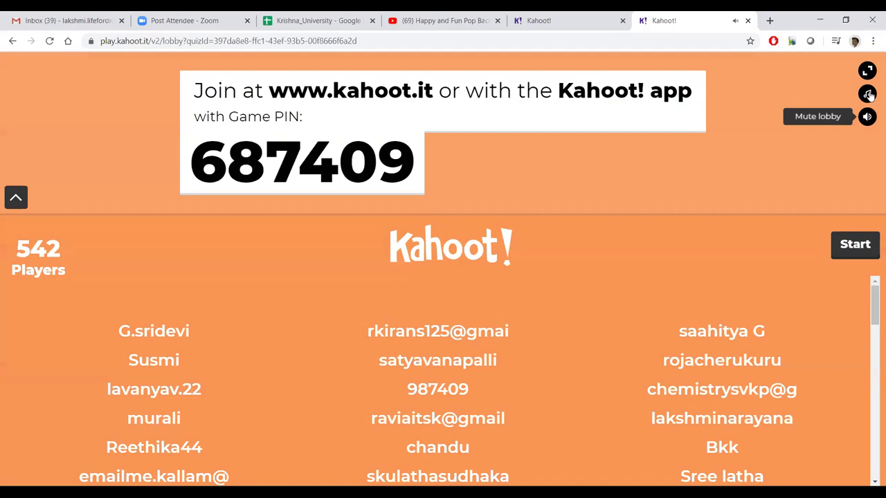
pyautogui.click(867, 117)
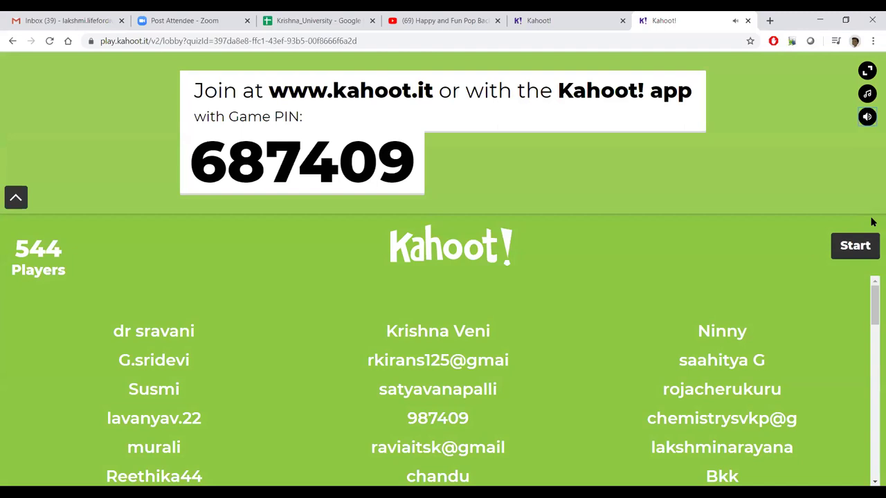
pyautogui.click(874, 245)
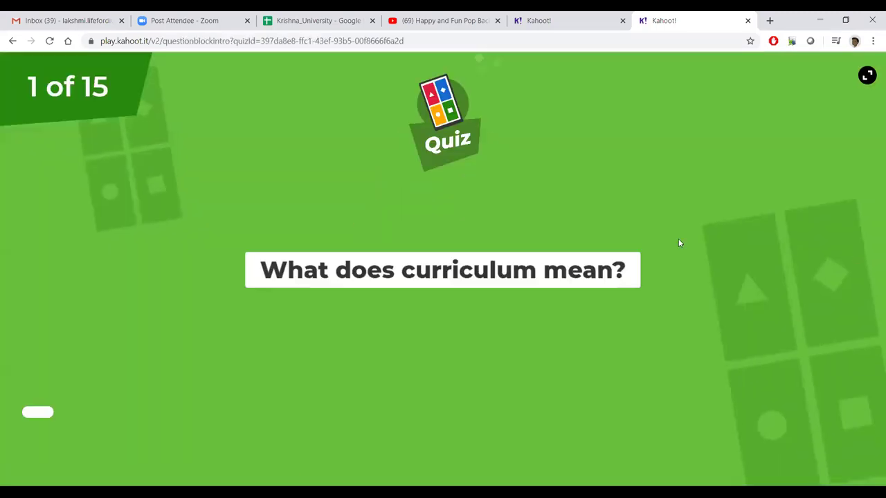